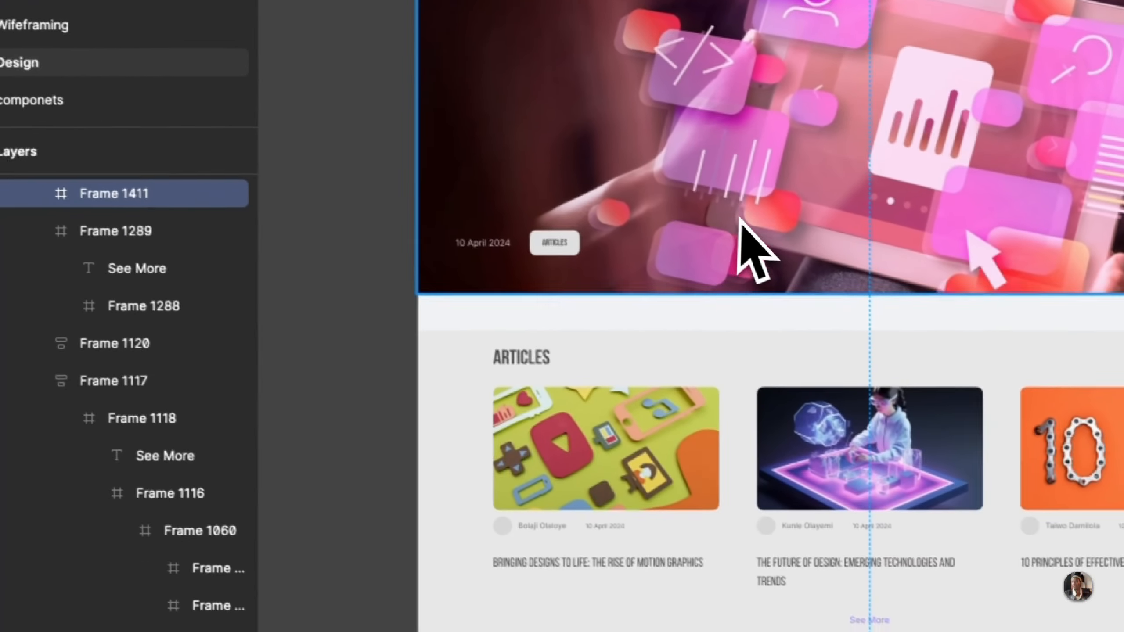
Step: Switch from the Figma design to the Webflow Blog page for editing and collapse blog_hero-section in the element tree
scroll(955, 304, "up", 1)
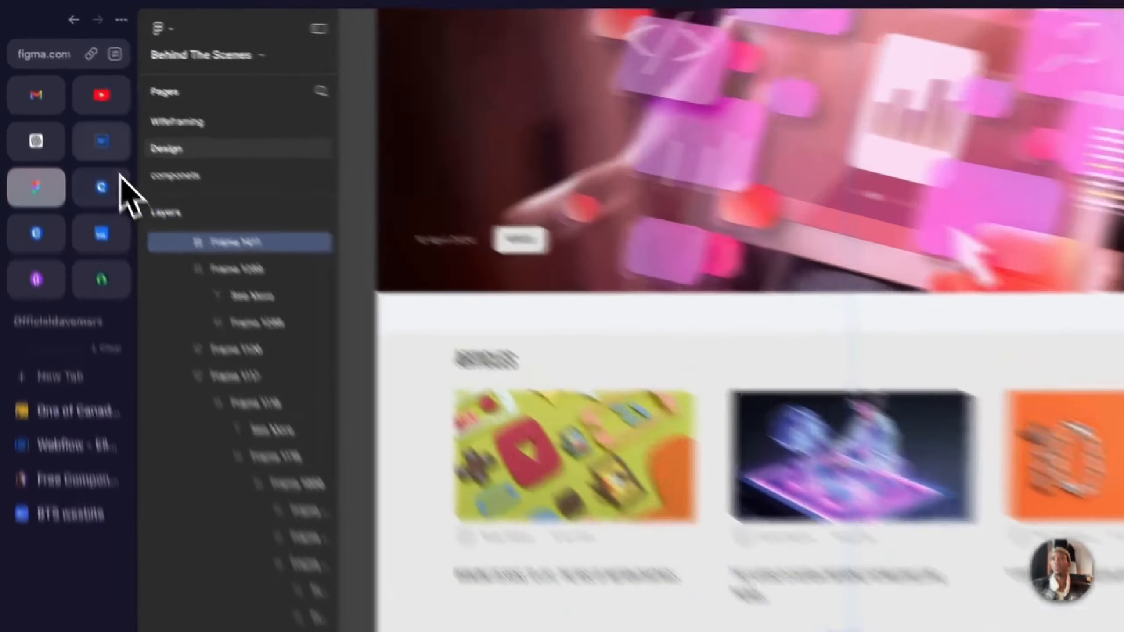
left_click(73, 102)
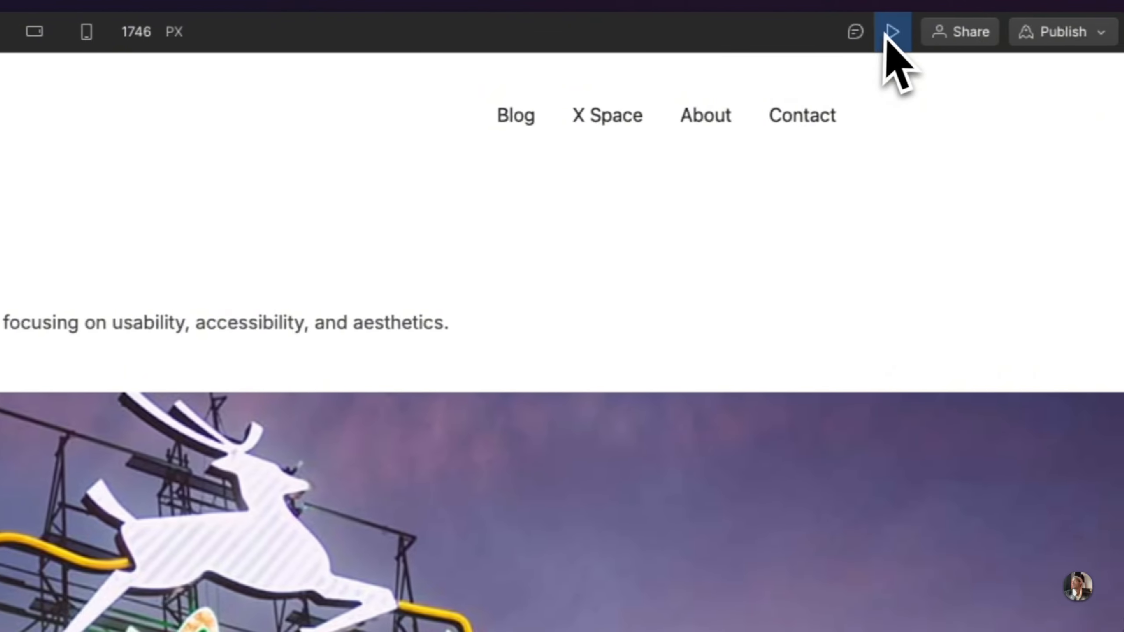
left_click(877, 32)
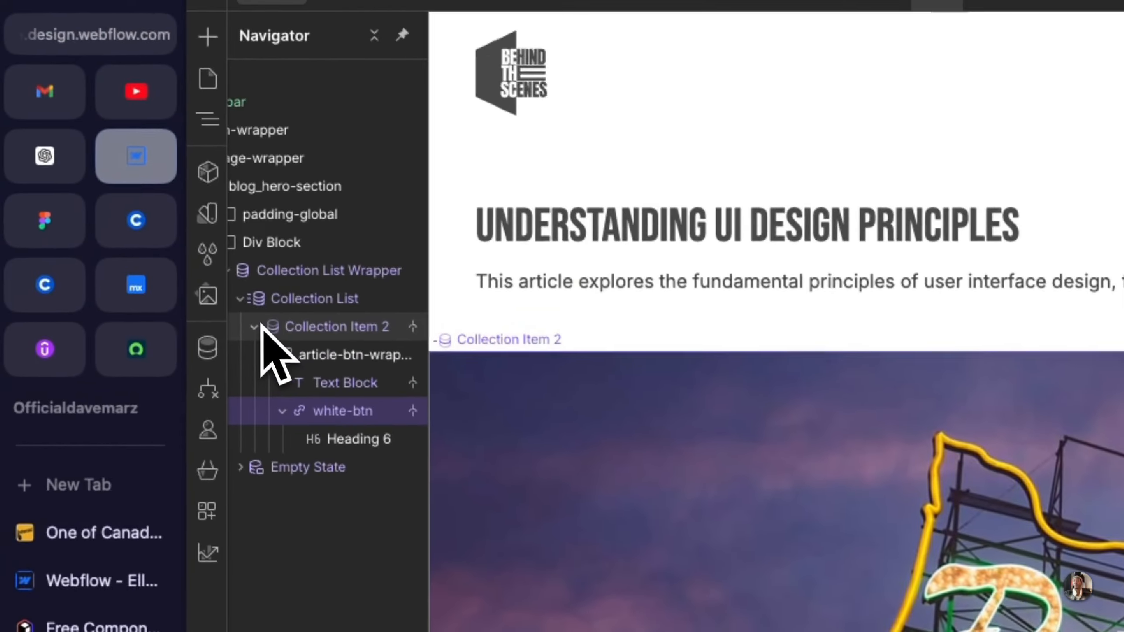
left_click(260, 330)
scroll(265, 333, "left", 1)
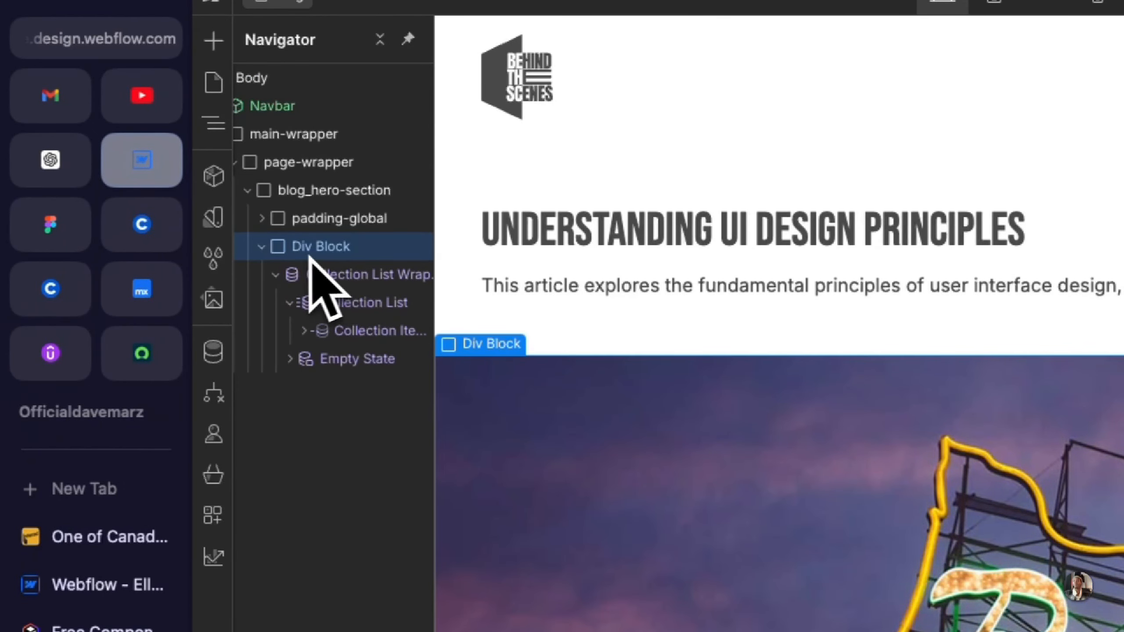
left_click(262, 248)
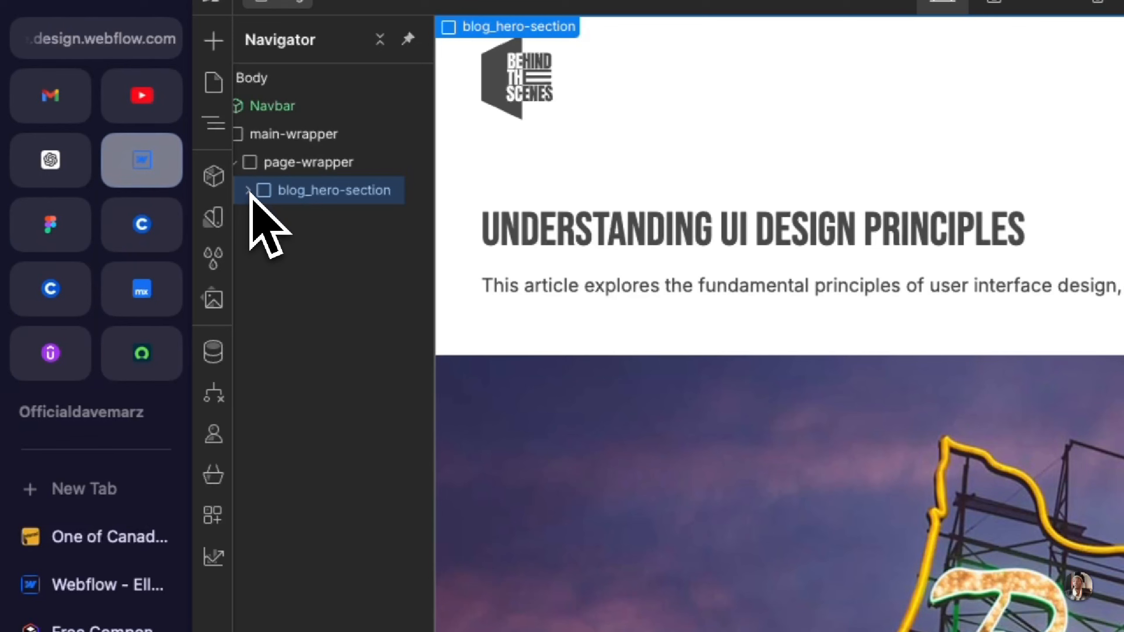
Step: Add a Div Block inside page-wrapper, directly below blog_hero-section
key("super+k")
type("div")
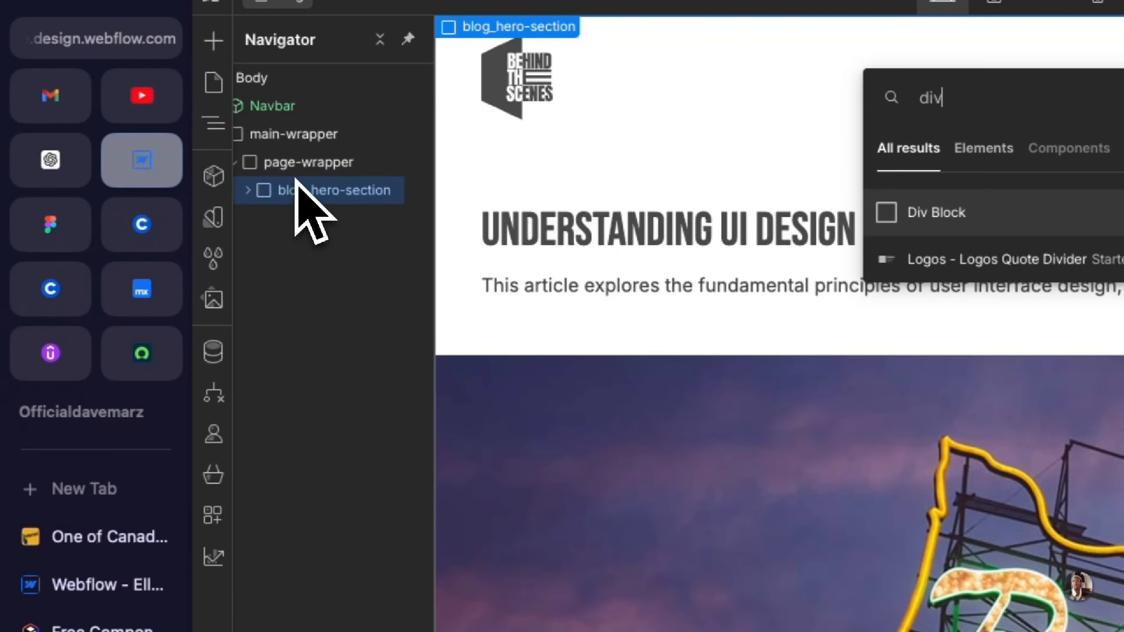
key("Return")
left_click_drag(326, 262, 273, 188)
left_click_drag(345, 203, 371, 261)
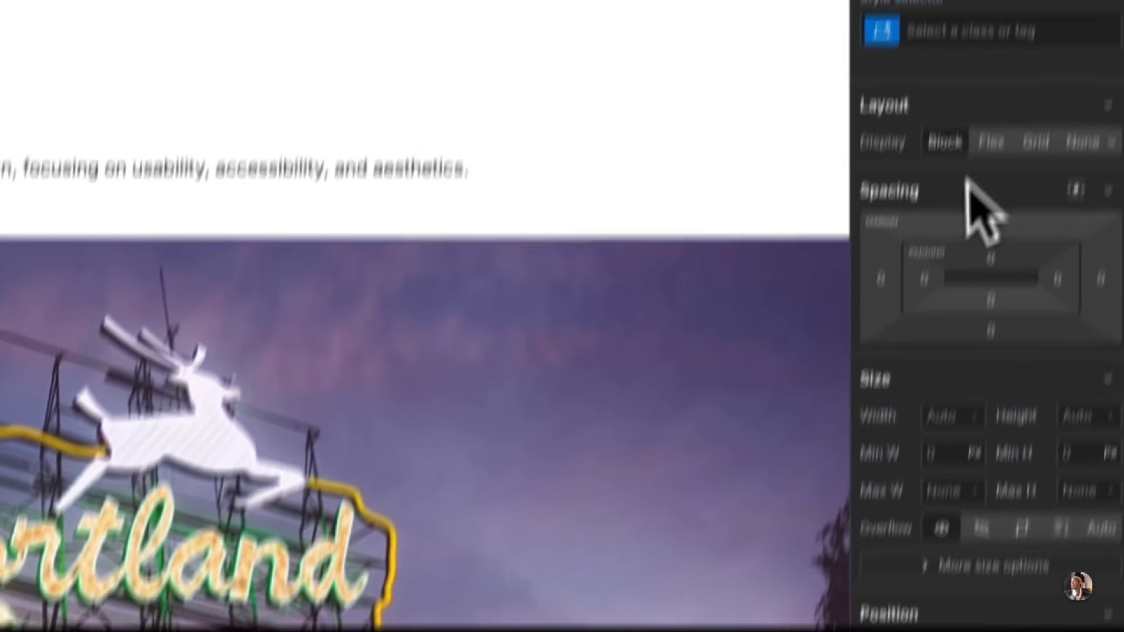
Step: Assign the new class blog-article-section to the Div Block below the hero section
left_click(953, 159)
type("blog-")
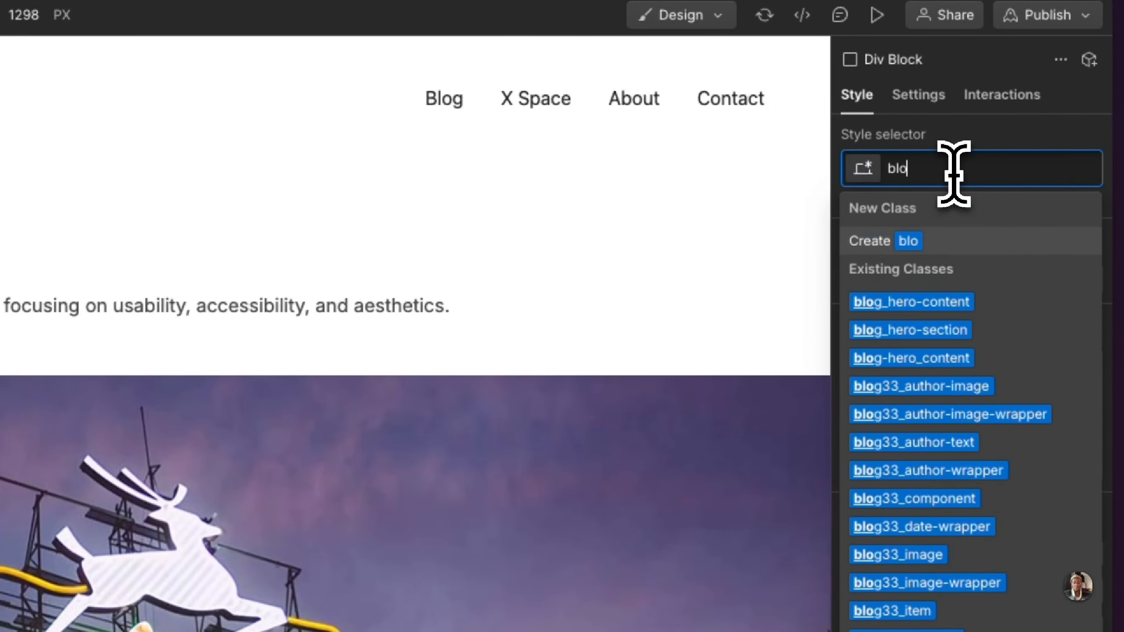
type("article-section")
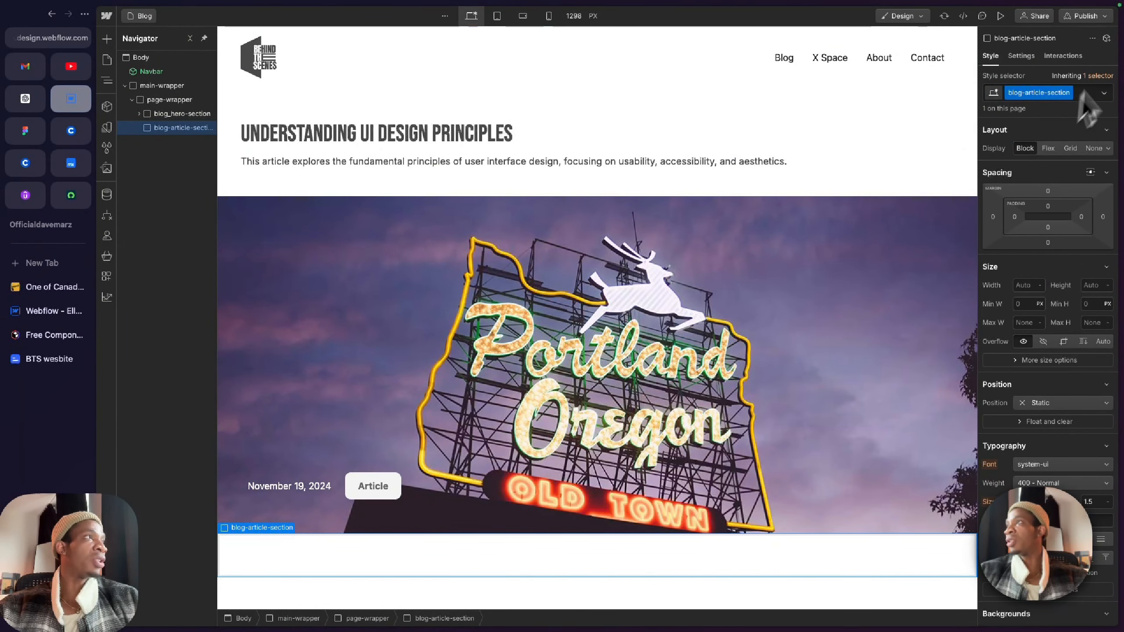
Step: Nest a Div Block in blog-article-section and give it the classes padding-global and padding-section-large
type("div")
key("Return")
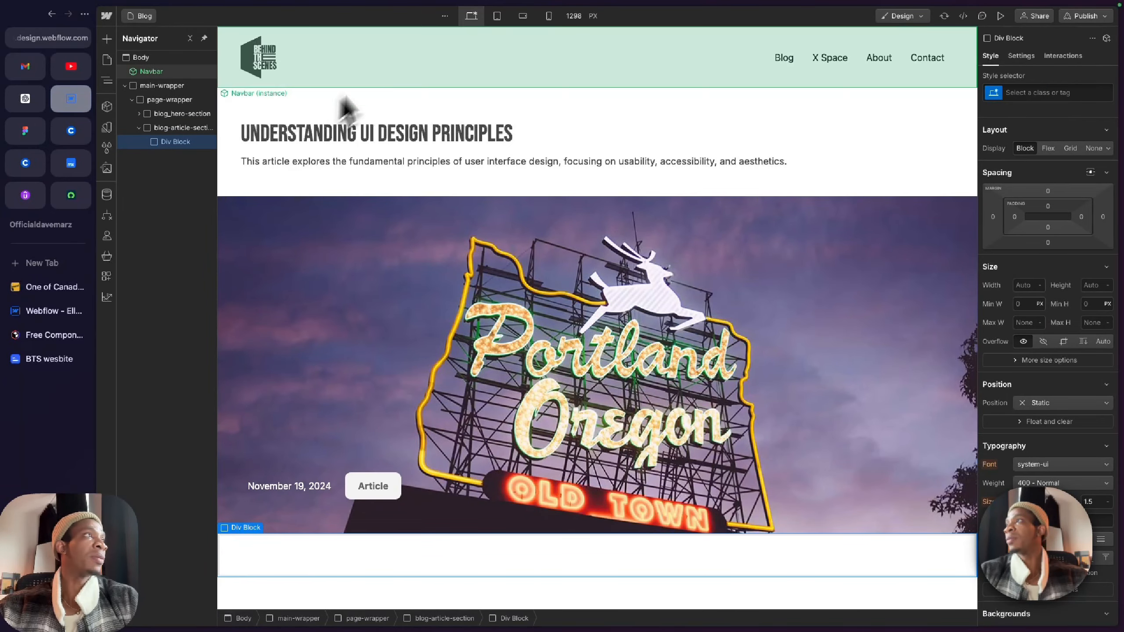
left_click(1035, 94)
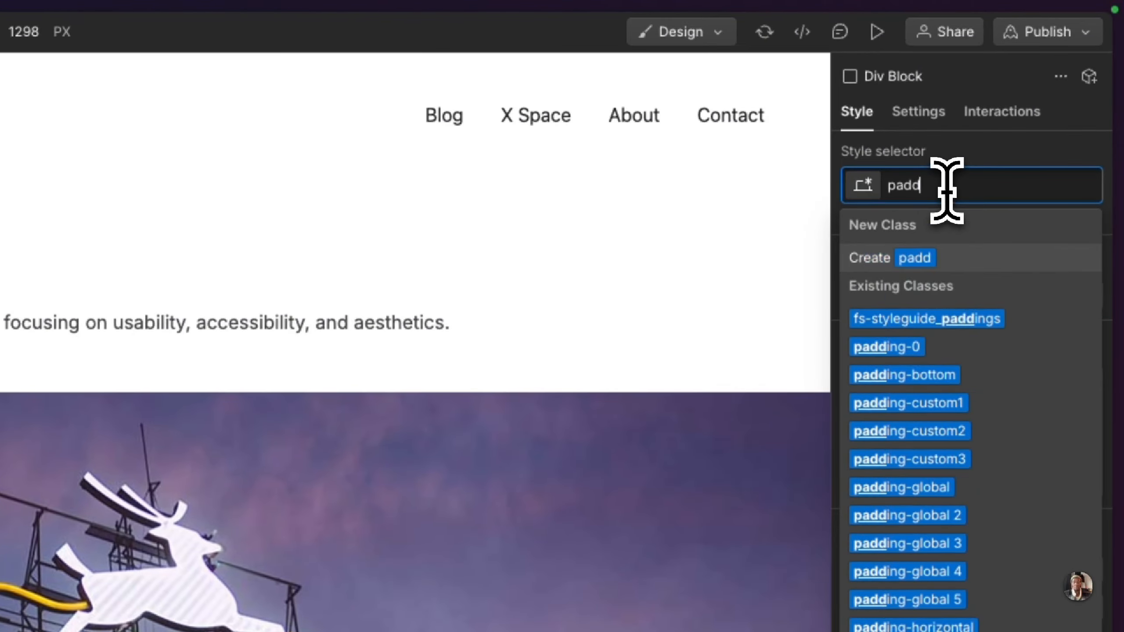
key("BackSpace")
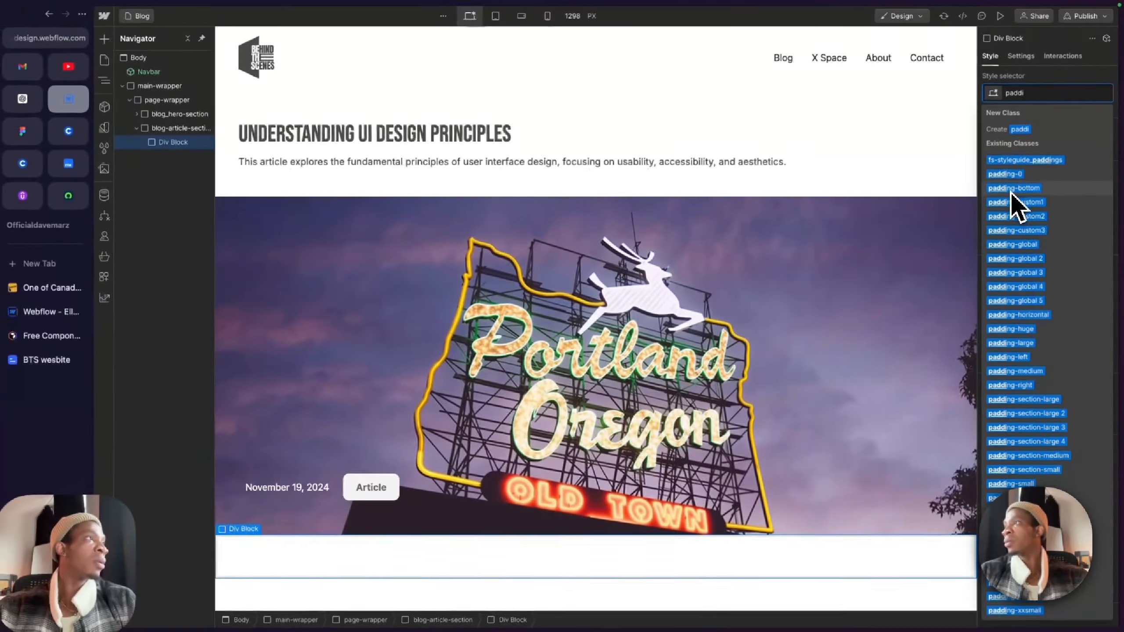
type("paddiglo")
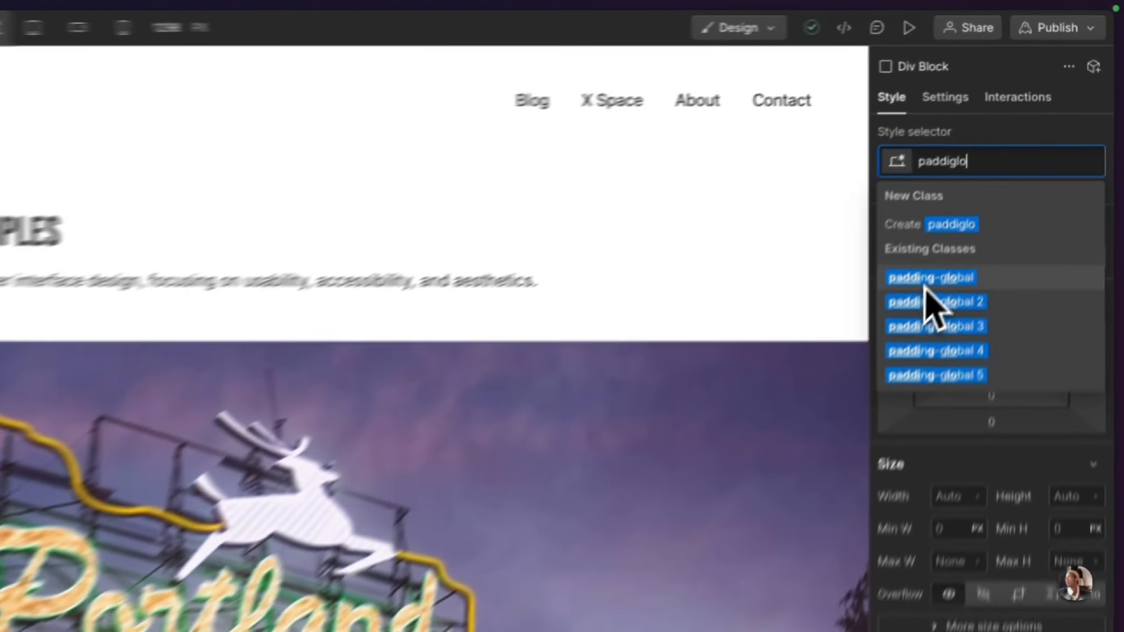
left_click(1009, 161)
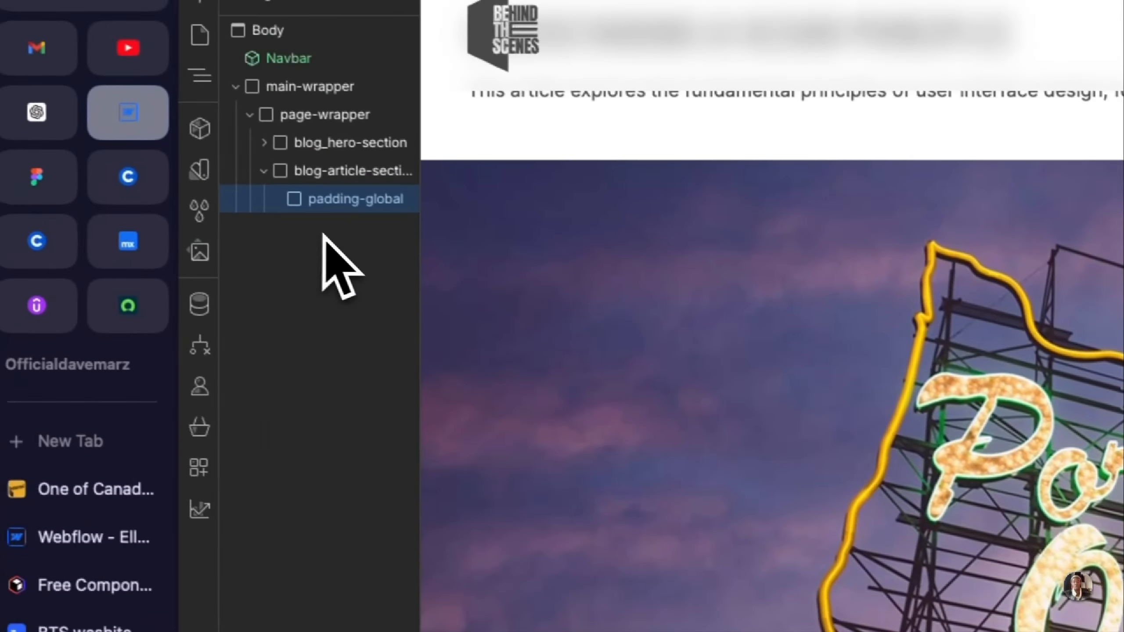
Step: Nest a Div Block inside the article section's padding-global and give it the class container-large
key("super+k")
type("di")
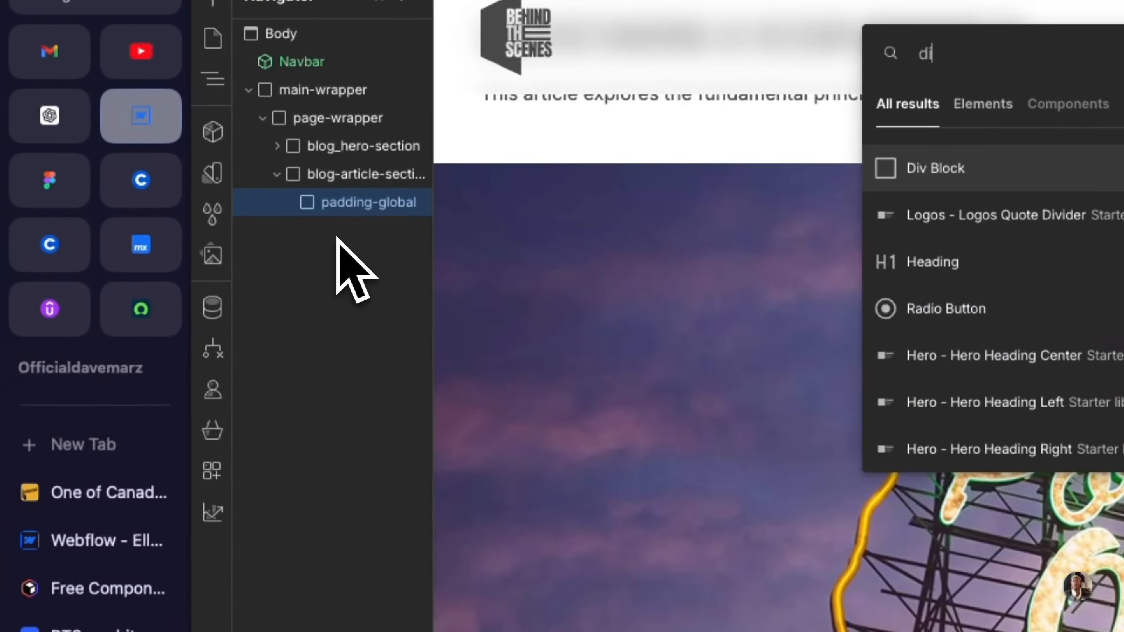
key("Return")
left_click(921, 176)
type("contain")
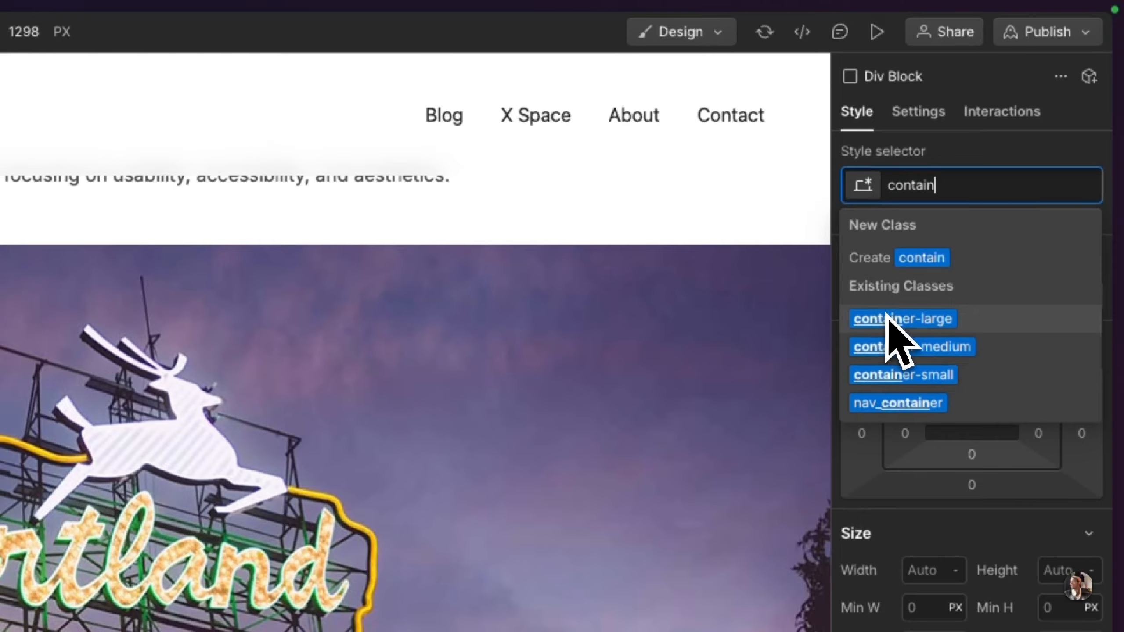
left_click(886, 315)
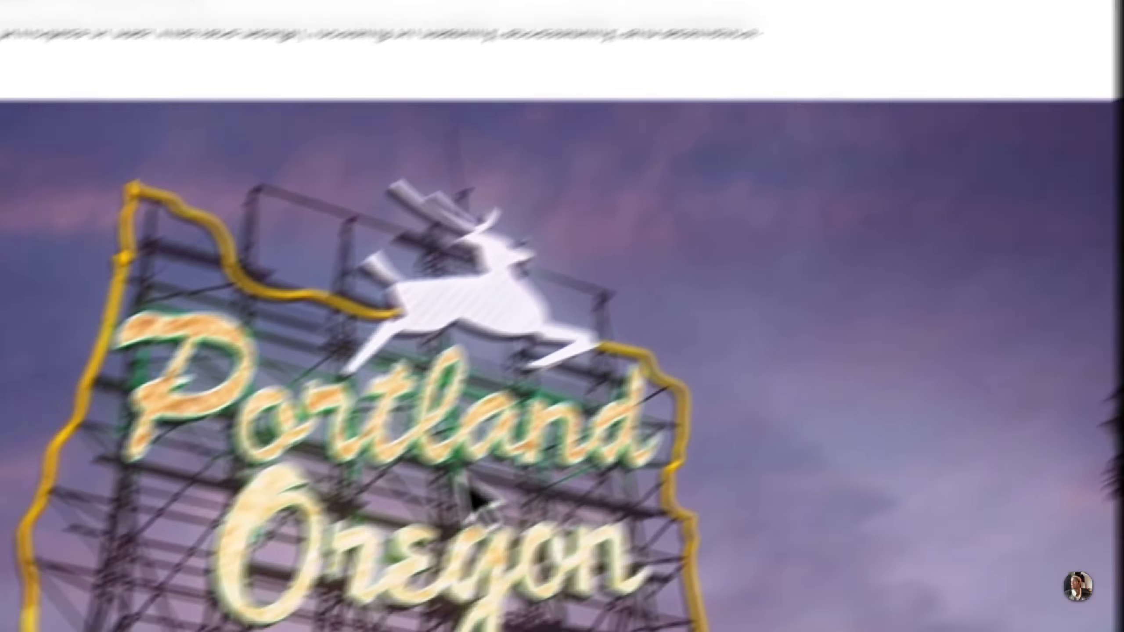
Step: Nest a Div Block inside container-large and give it the new class article-wrapper
key("super+k")
type("di")
key("Return")
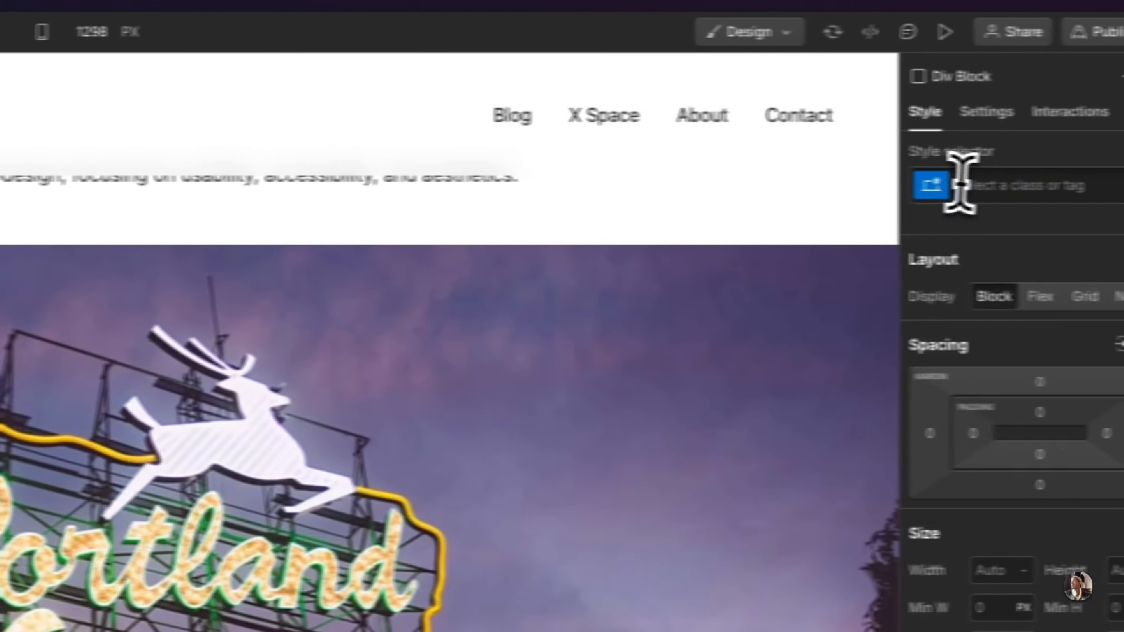
left_click(941, 187)
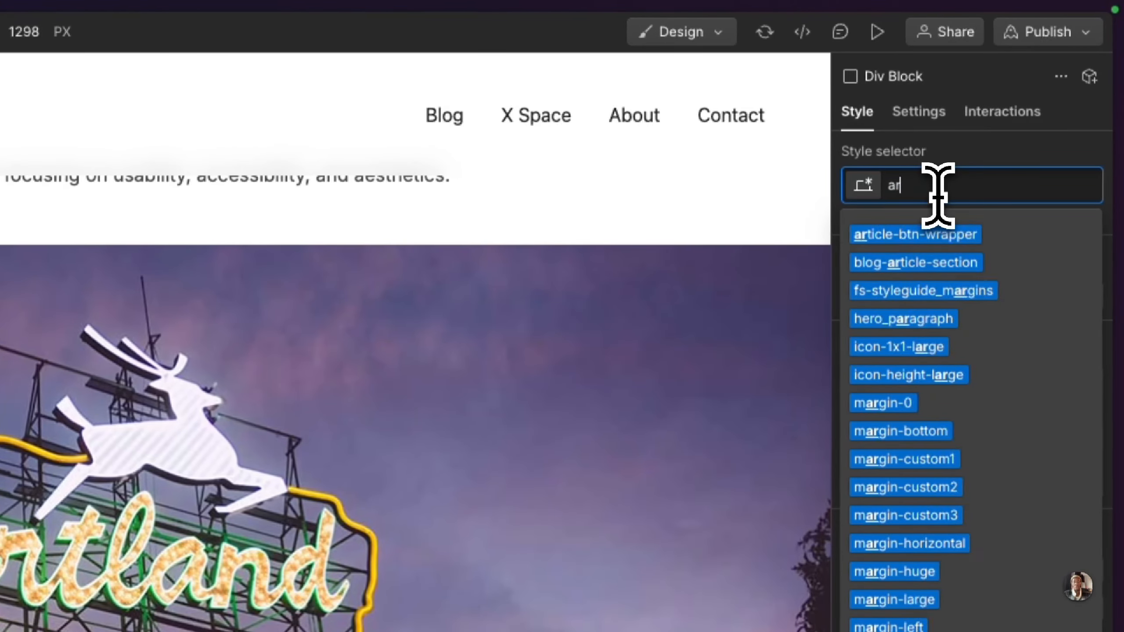
type("article-wrapper")
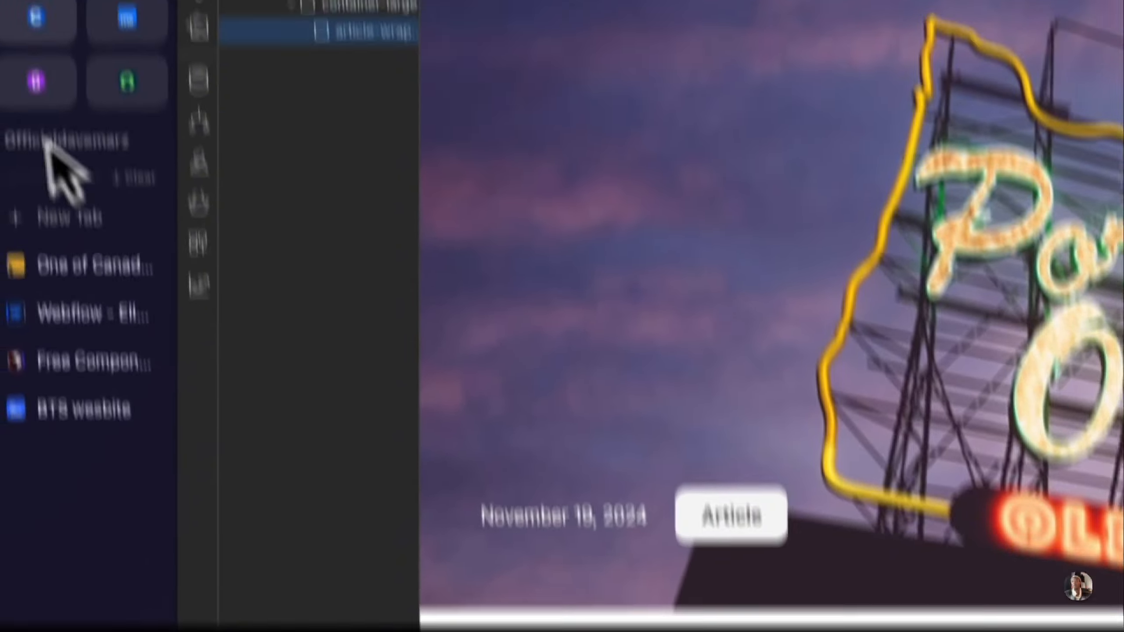
Step: Check the articles layout in Figma, then add a Collection List inside article-wrapper with Articles as its source
left_click(53, 132)
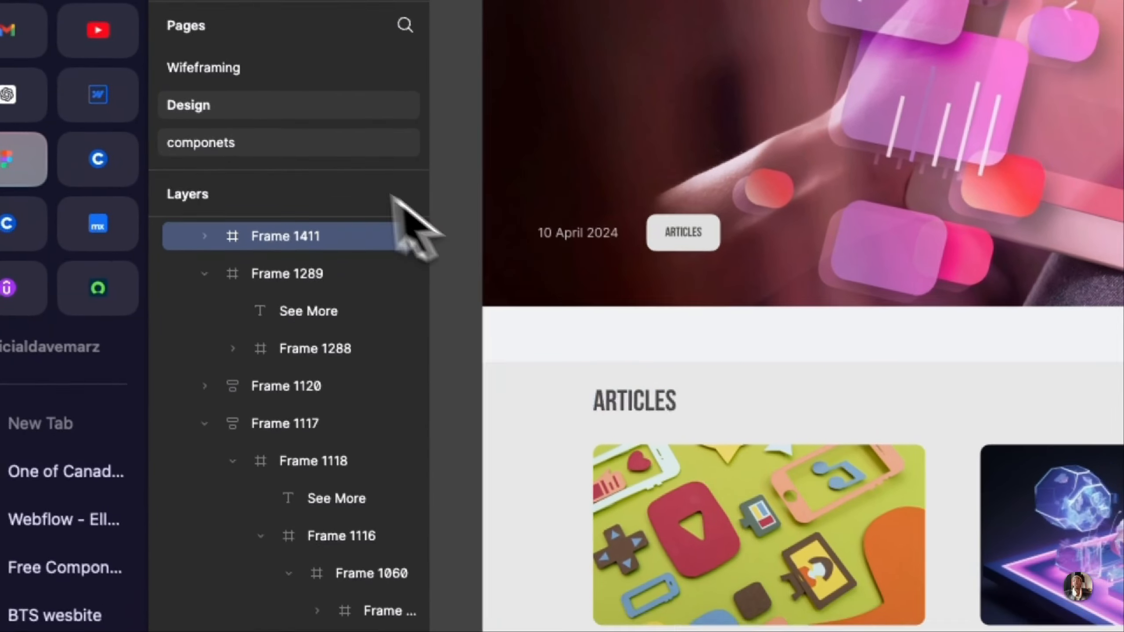
left_click(98, 95)
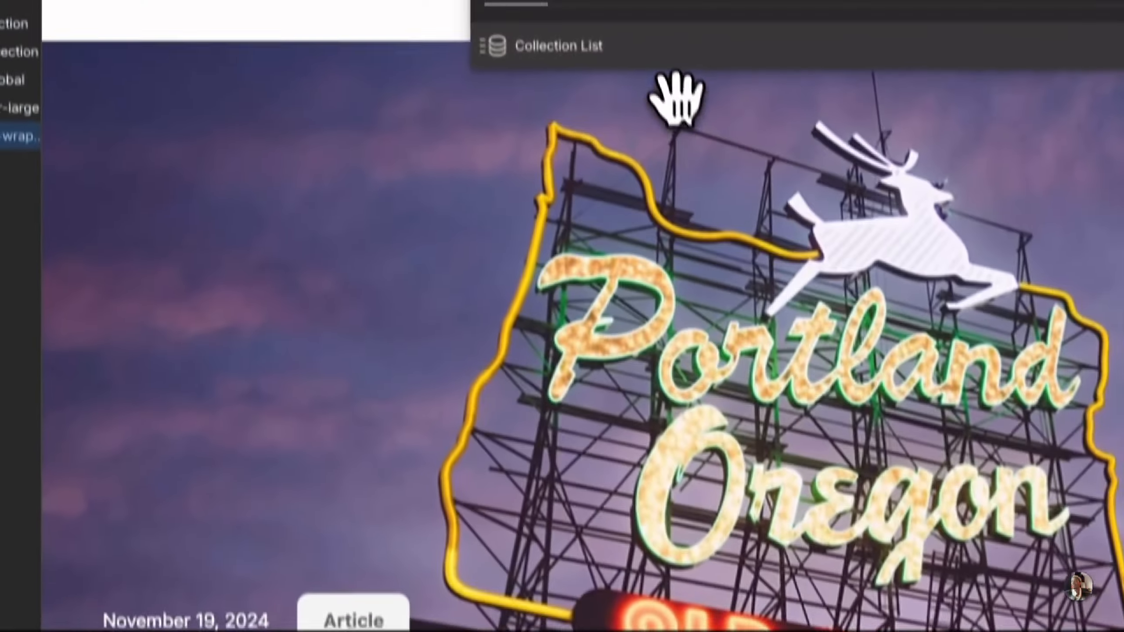
left_click(668, 50)
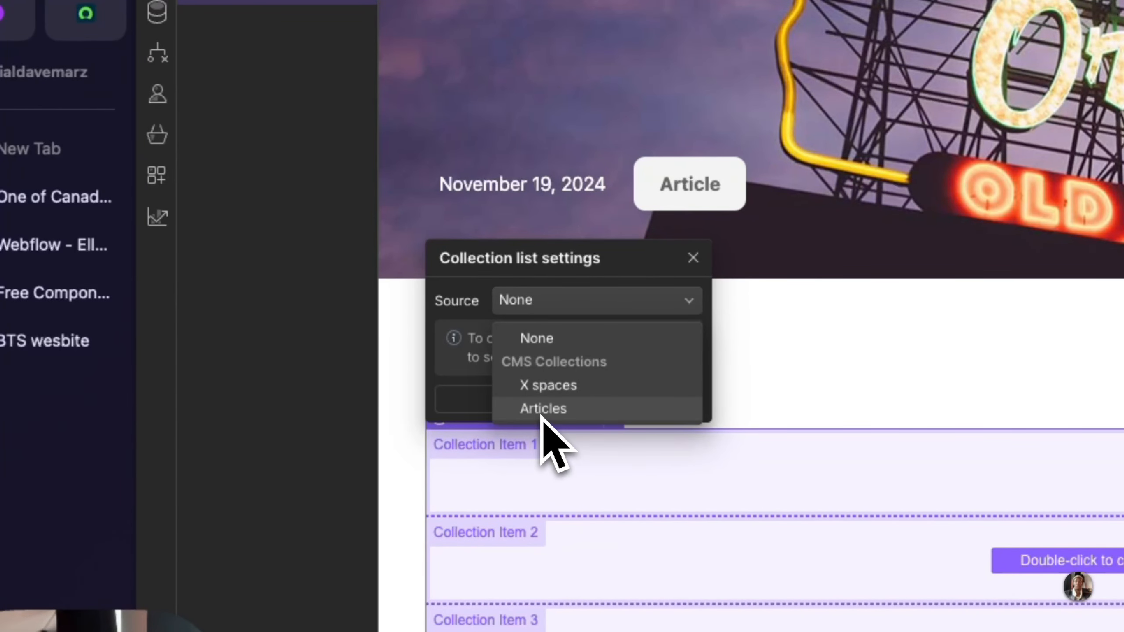
scroll(595, 524, "down", 4)
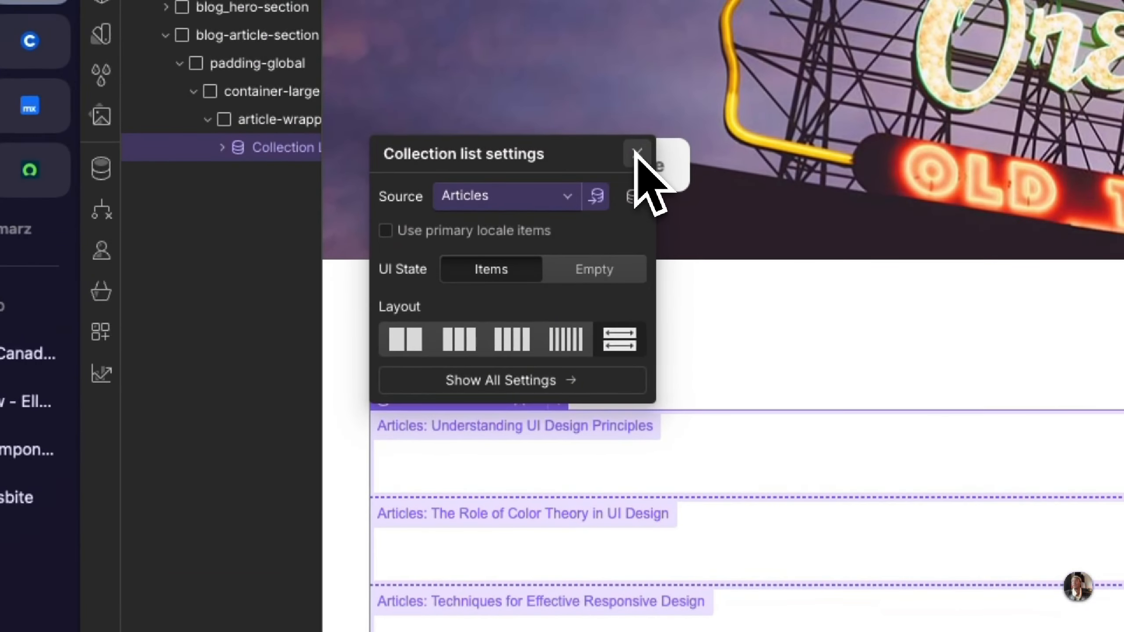
left_click(693, 172)
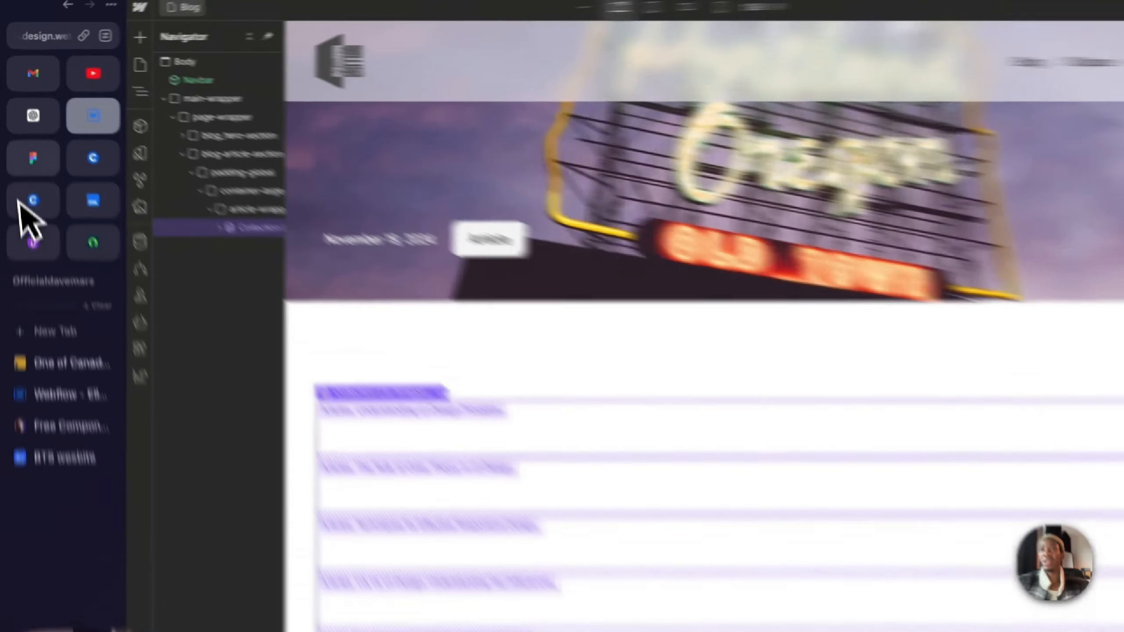
Step: Check the Figma articles section again, then add a Heading in container-large, above article-wrapper
left_click(25, 124)
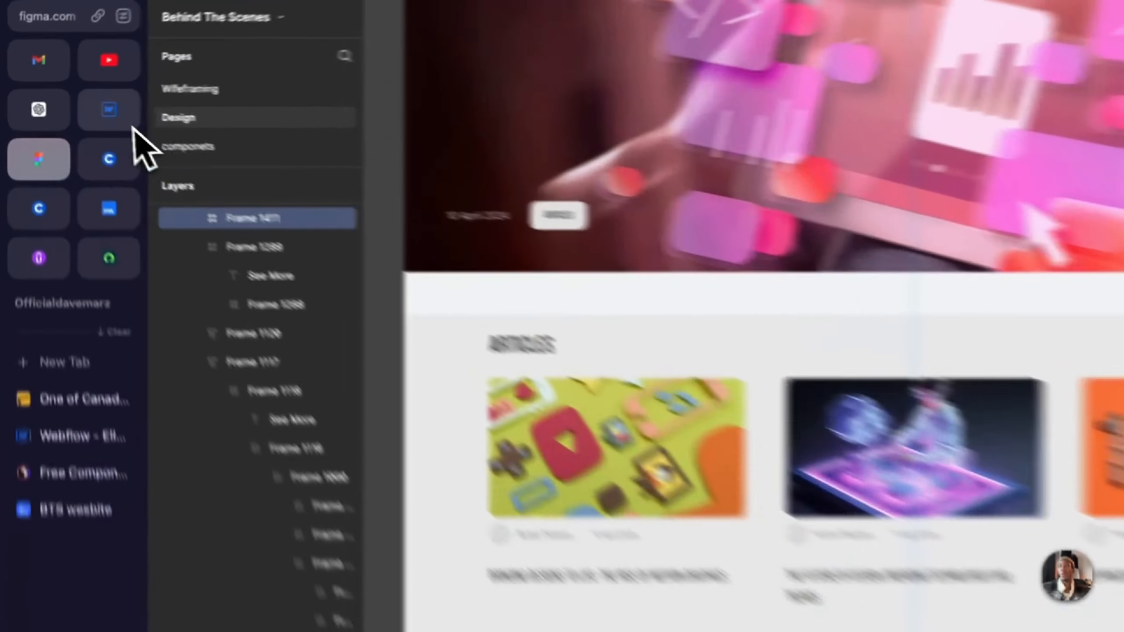
left_click(70, 98)
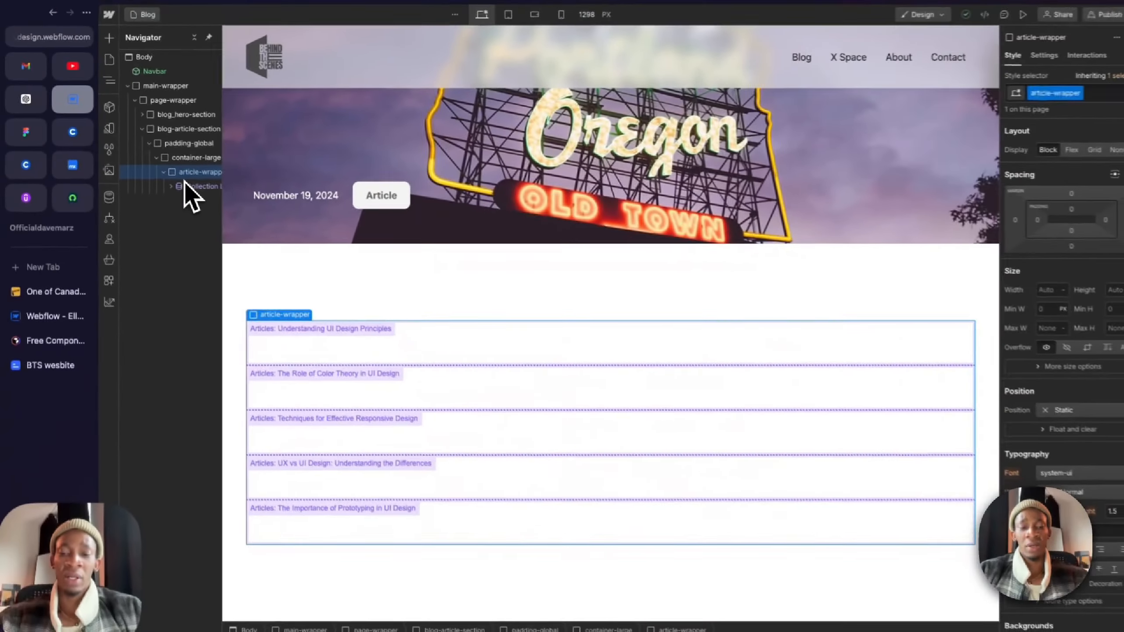
key("super+k")
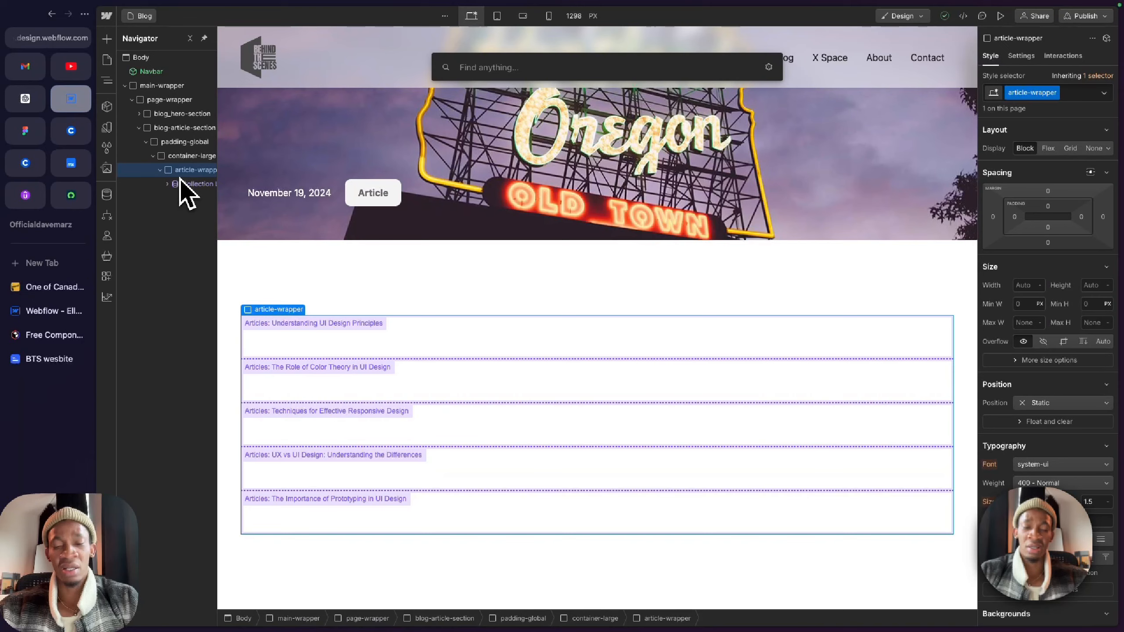
type("heading")
key("Return")
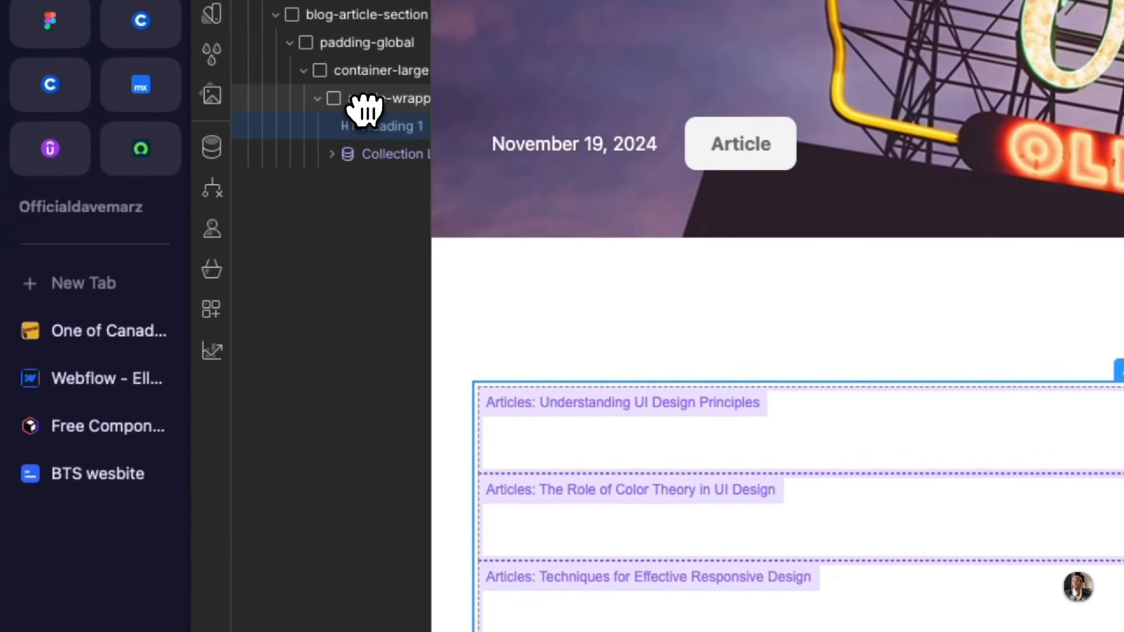
left_click_drag(364, 108, 372, 94)
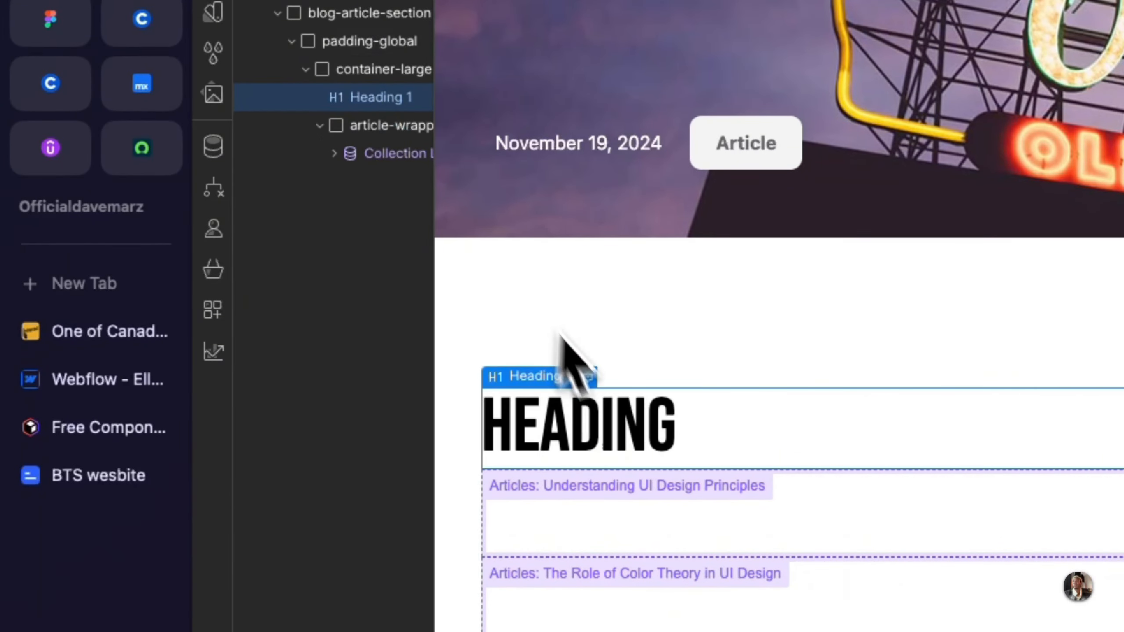
Step: Set the new heading's tag to H3 and its text to ARTICLES, as in the Figma design
left_click(589, 376)
left_click(637, 540)
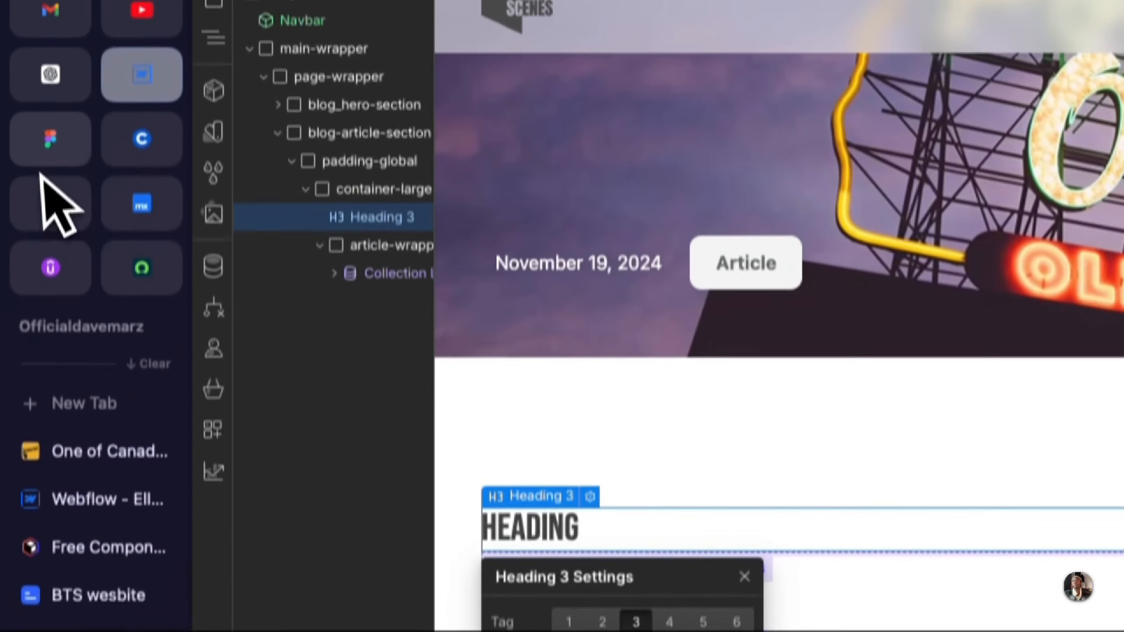
left_click(47, 142)
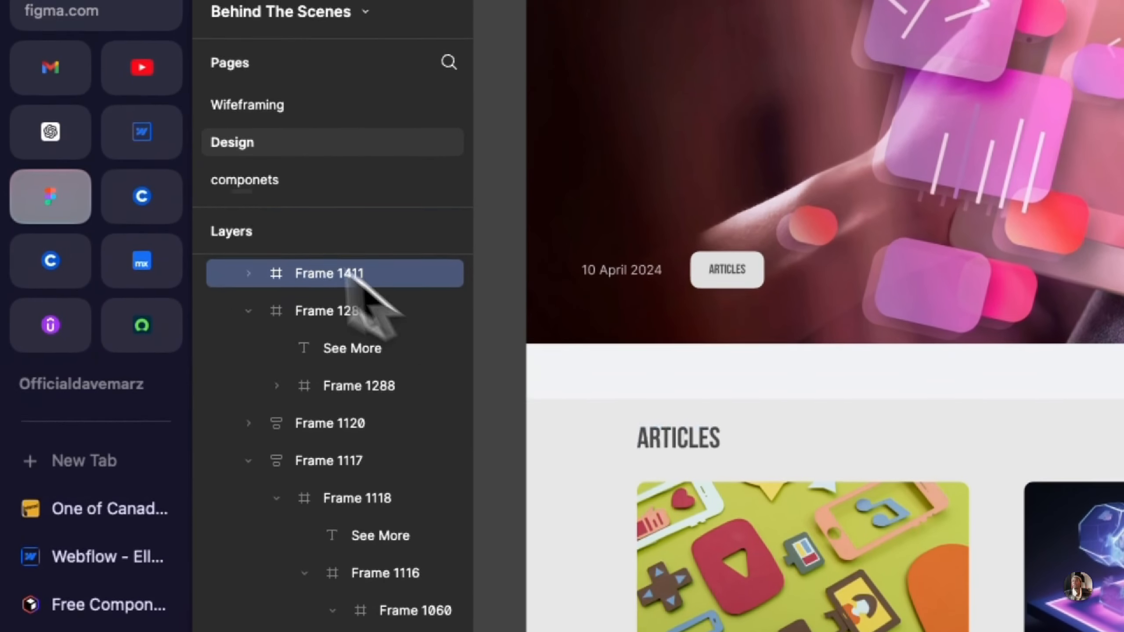
left_click(143, 132)
key("Escape")
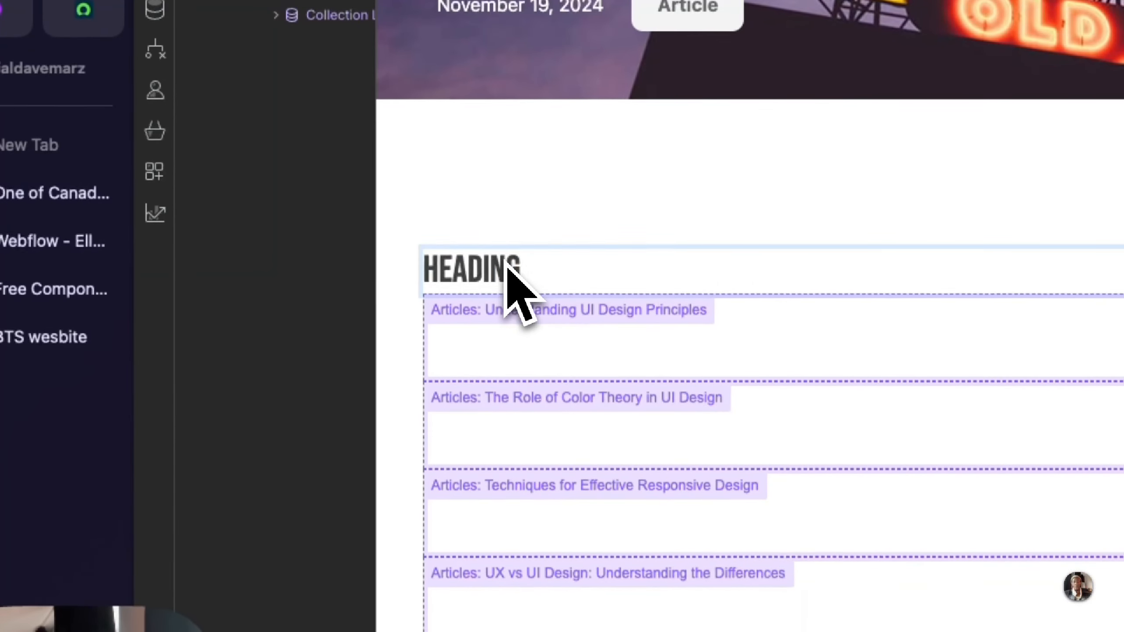
double_click(507, 264)
type("ARTICLES")
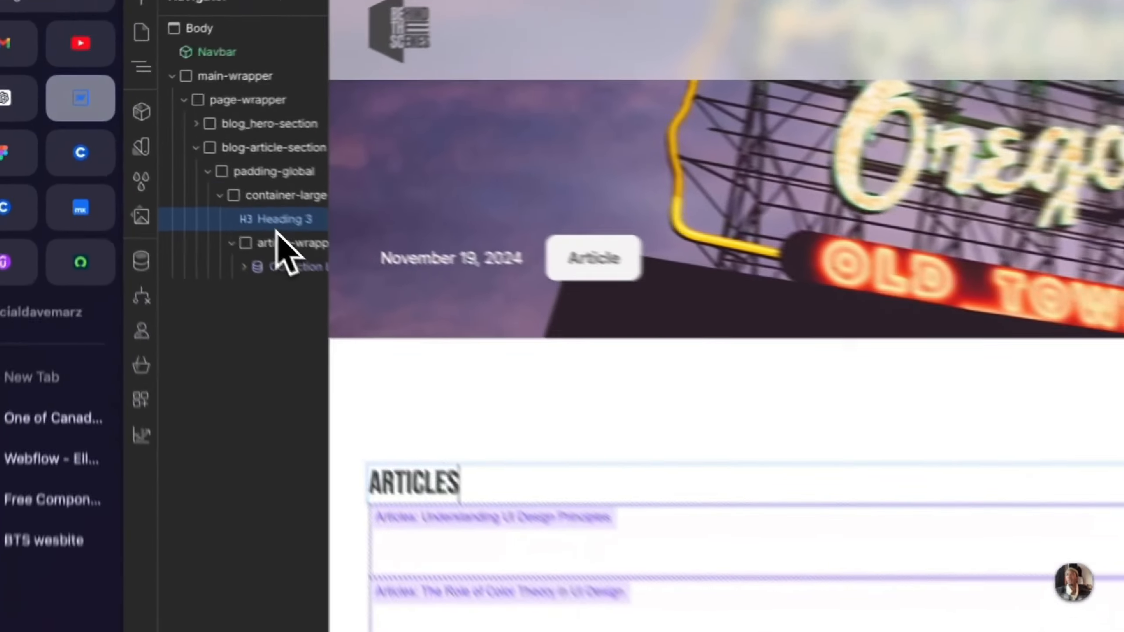
Step: Move the ARTICLES heading into article-wrapper above the collection list, and make article-wrapper a vertical flex layout with a 1rem gap
left_click_drag(184, 171, 182, 182)
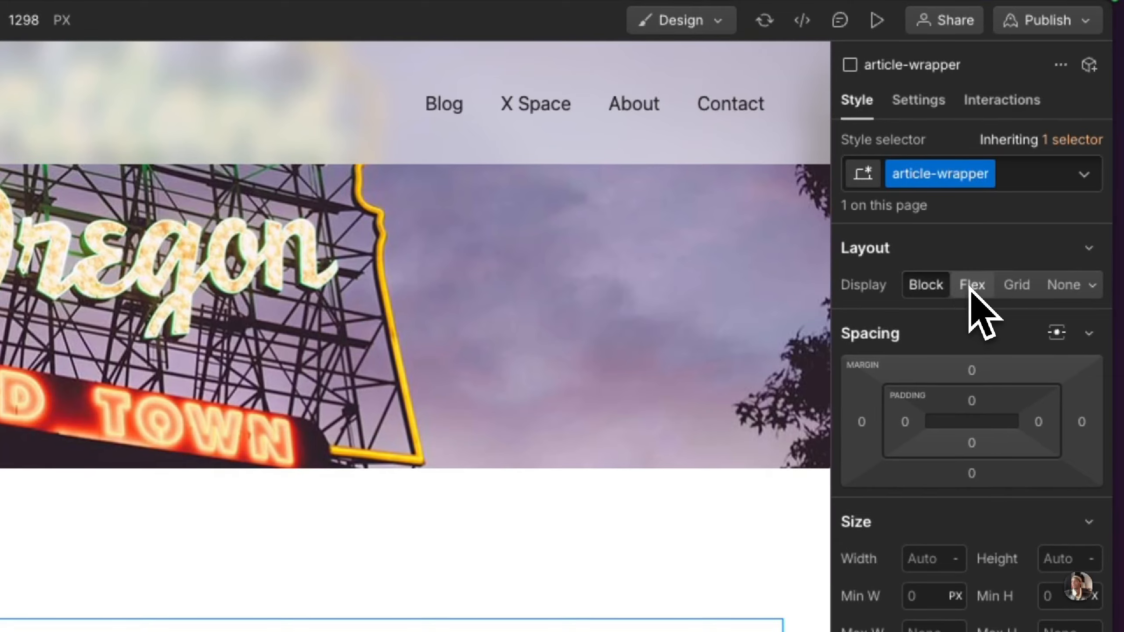
left_click(971, 286)
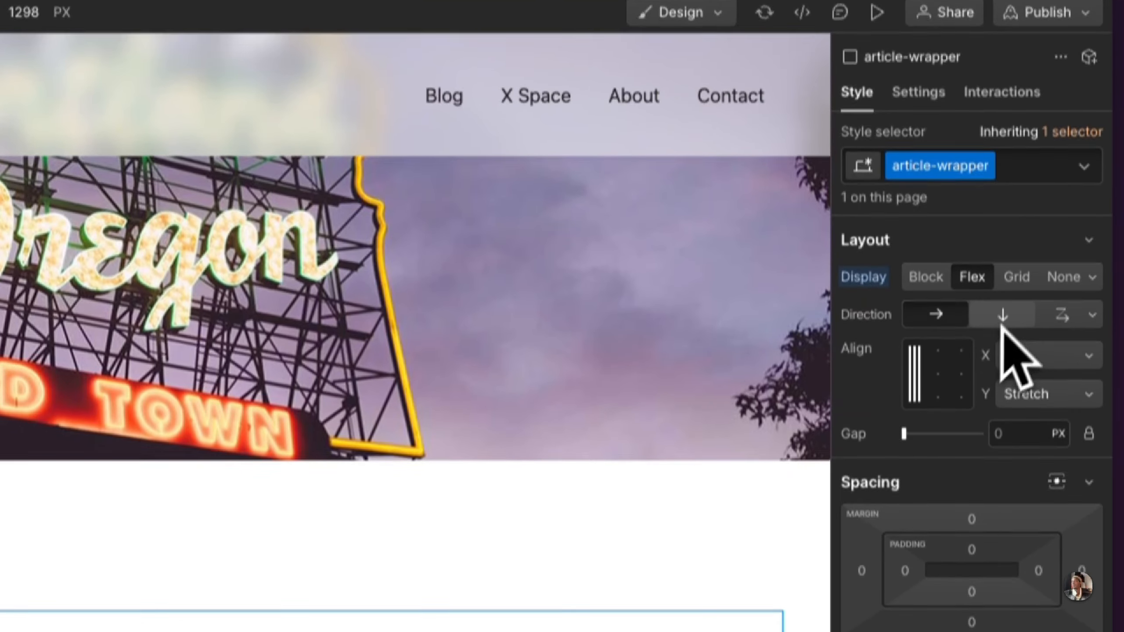
left_click(1002, 322)
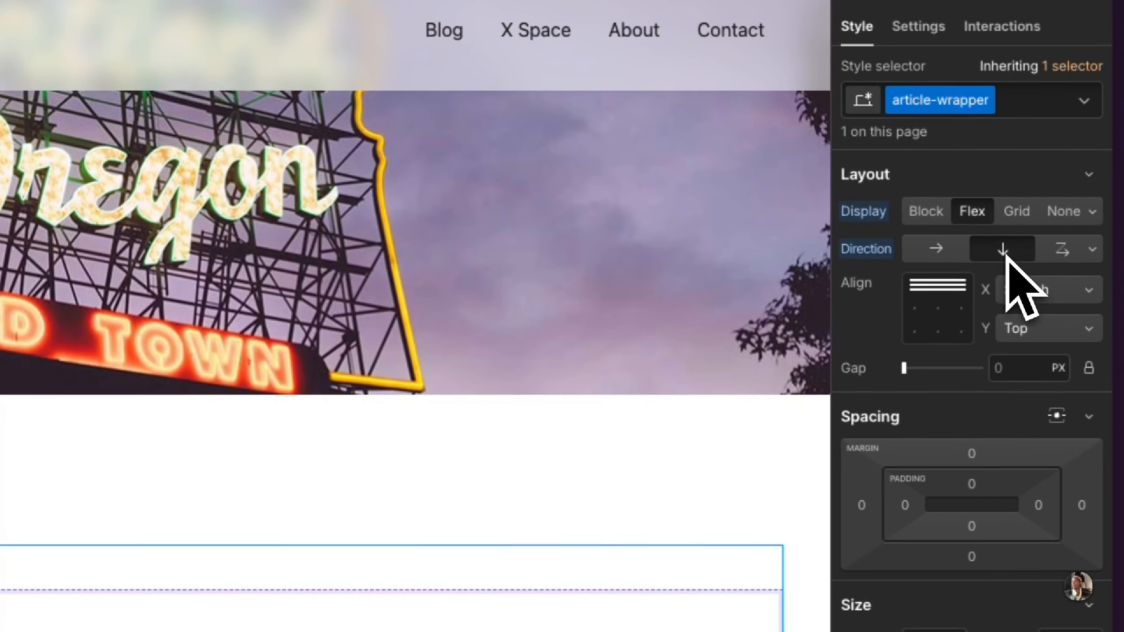
left_click(1029, 378)
type("15")
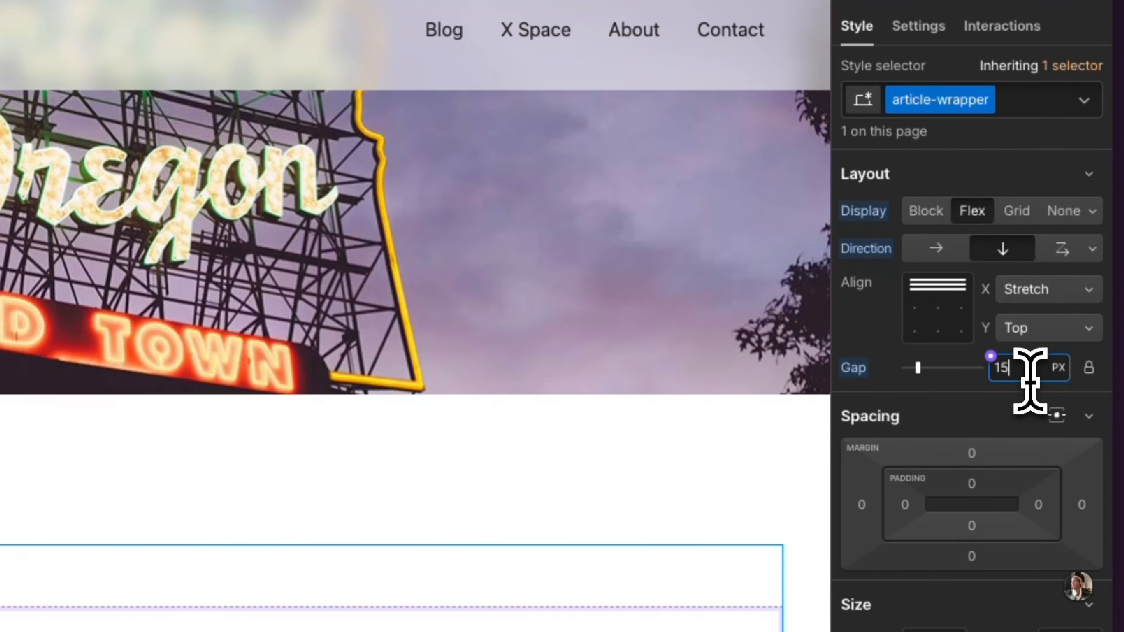
key("BackSpace")
type("rem")
key("Return")
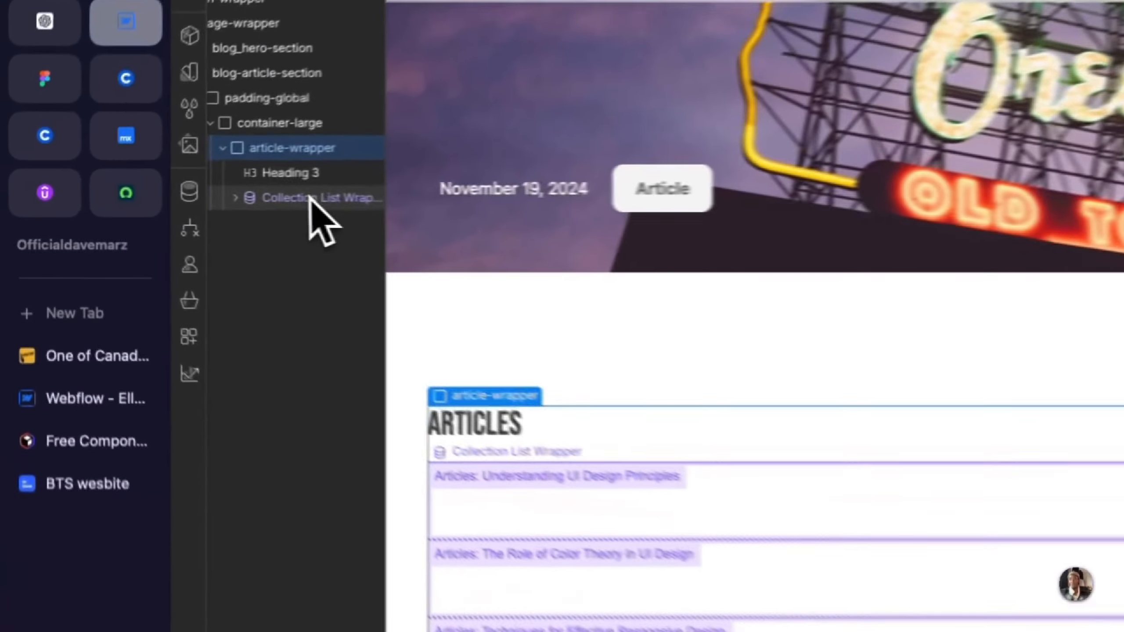
Step: Add a Div Block inside the Collection Item of the articles collection list
left_click(191, 197)
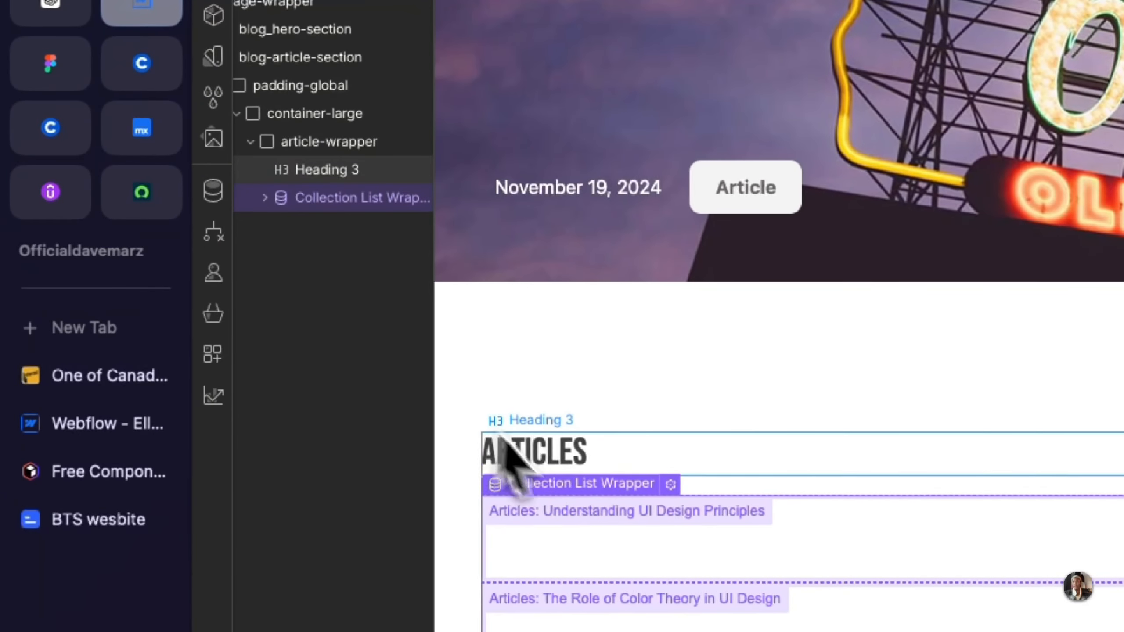
left_click(264, 198)
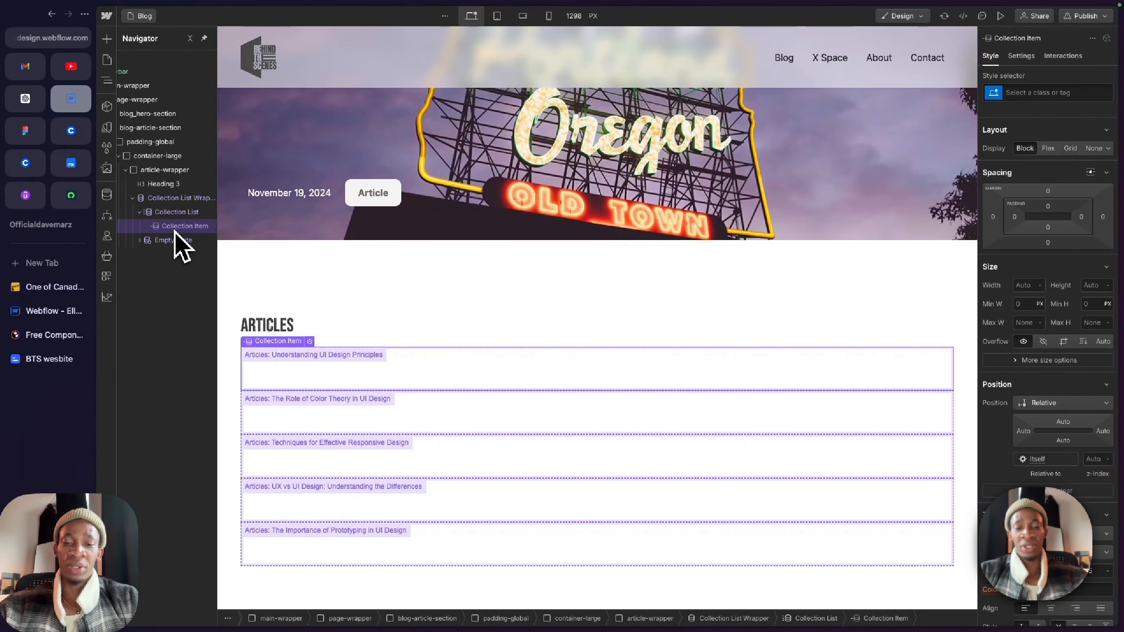
key("super+e")
type("div")
key("Return")
Step: Check the article cards in the Figma design, then give the new div in Webflow the class article-image
left_click(25, 131)
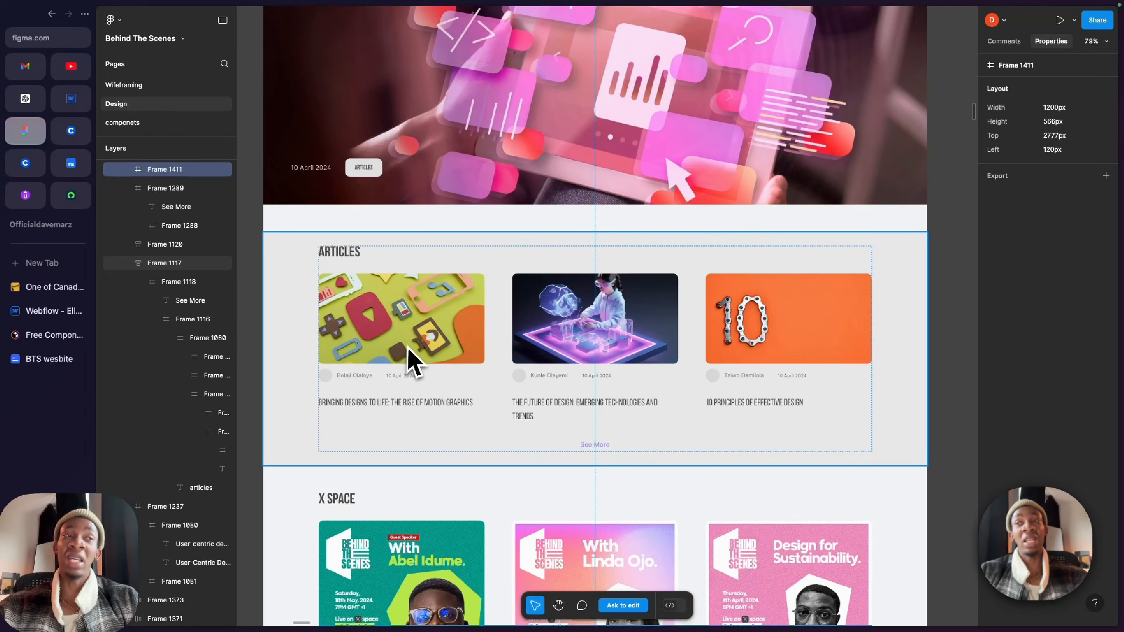
scroll(398, 343, "up", 3)
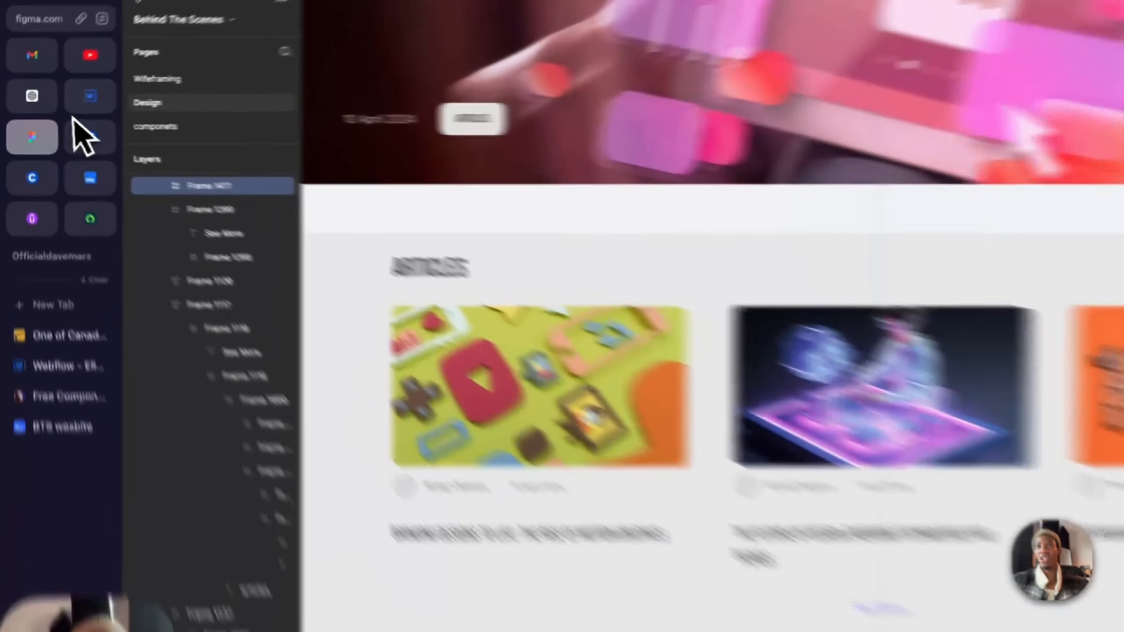
left_click(71, 99)
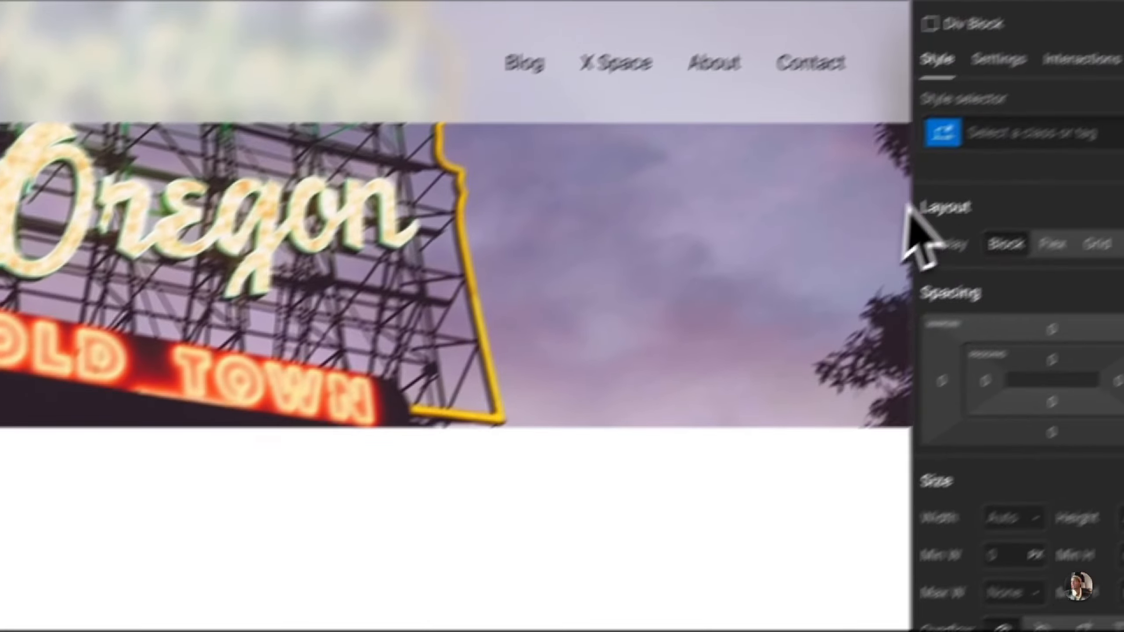
left_click(989, 133)
type("article")
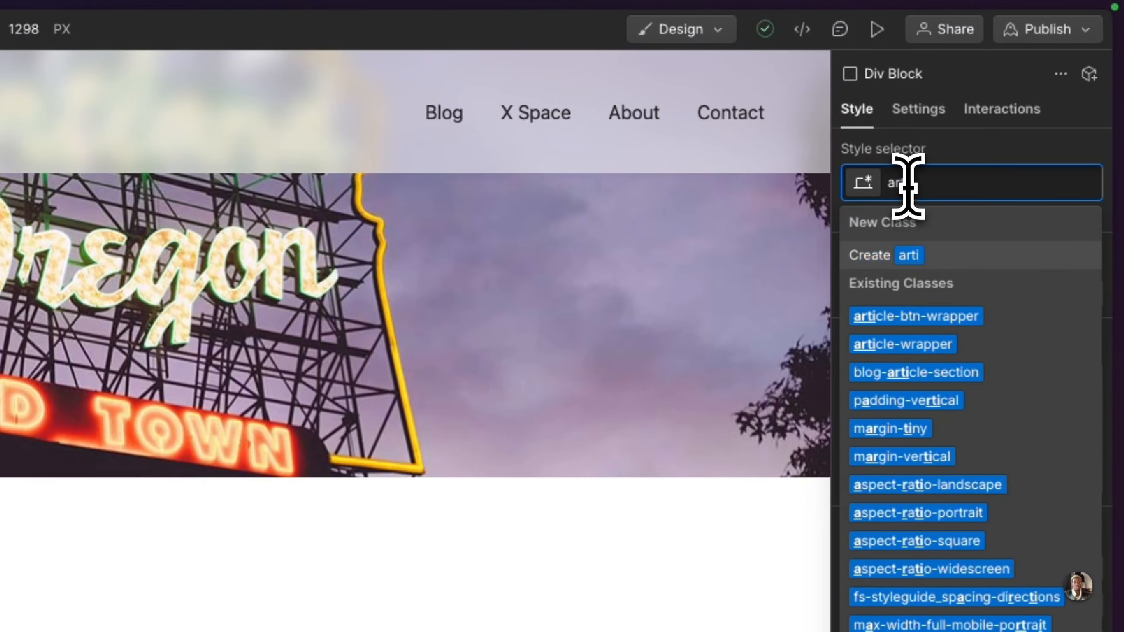
type("-imaghe")
key("Return")
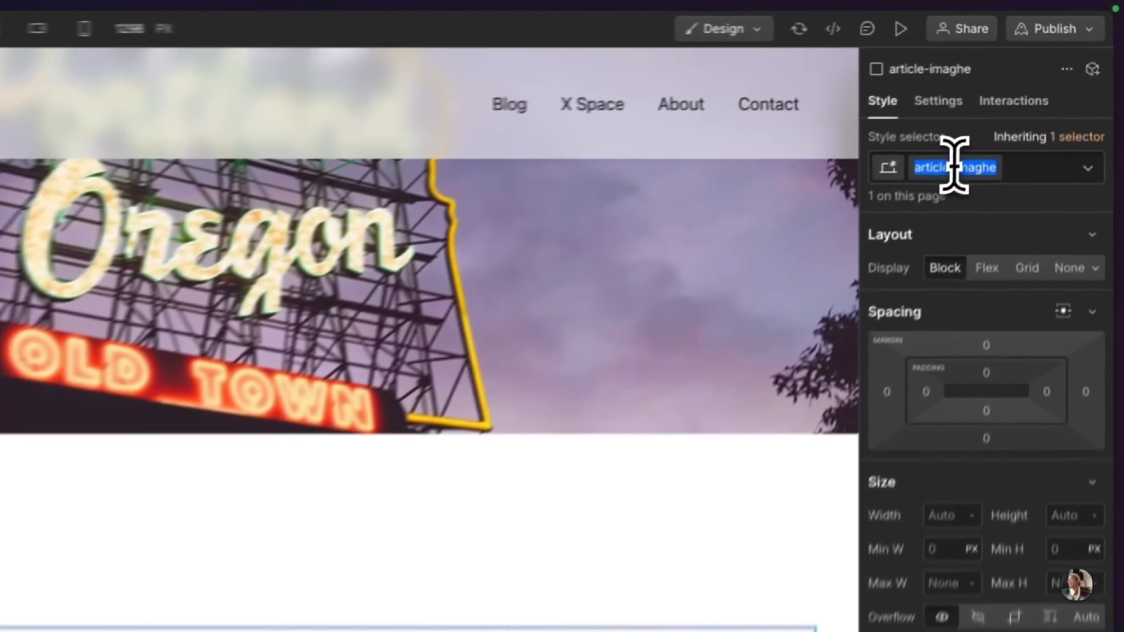
double_click(1031, 93)
key("BackSpace")
key("BackSpace")
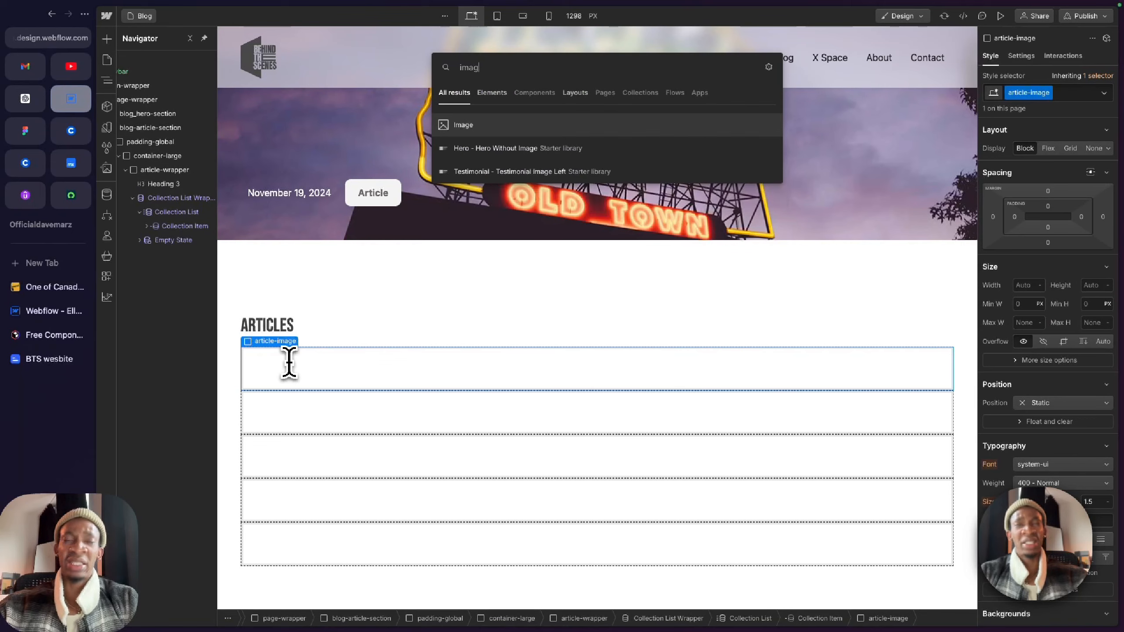
Step: Add an Image inside article-image, bind it to the Articles thumbnail field, and scale it down to under a third of the container width
key("Return")
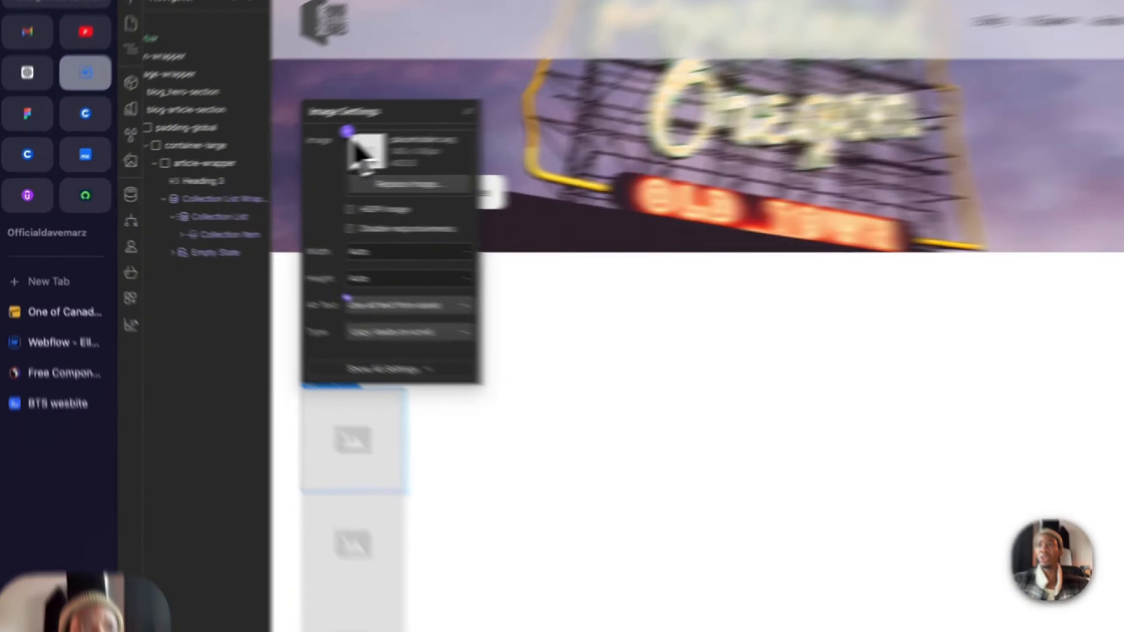
left_click(277, 145)
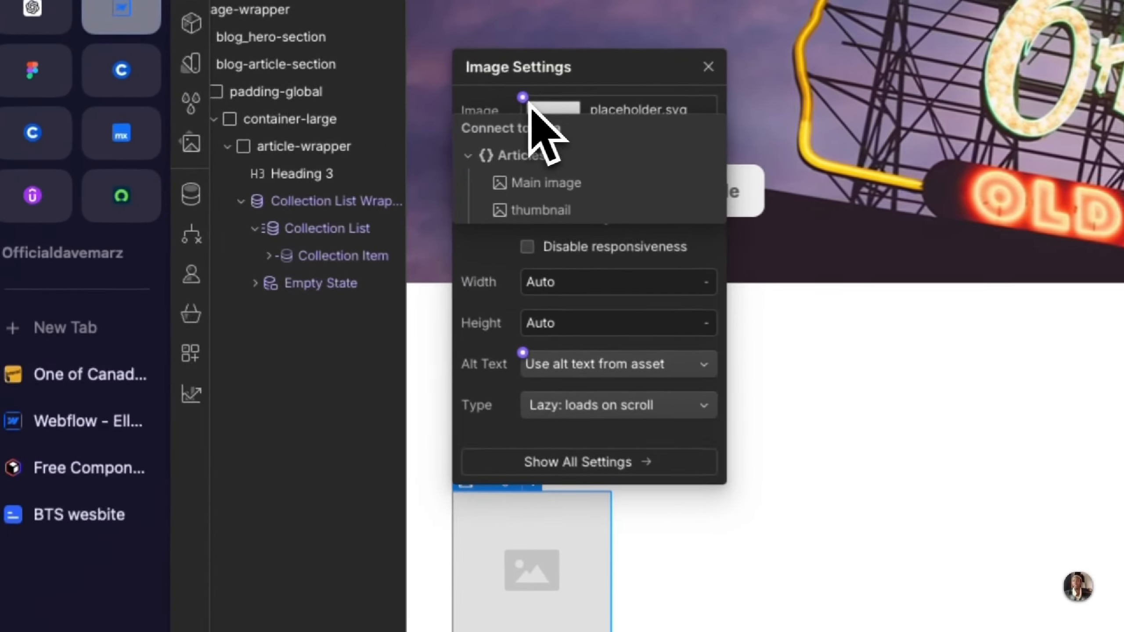
left_click(545, 211)
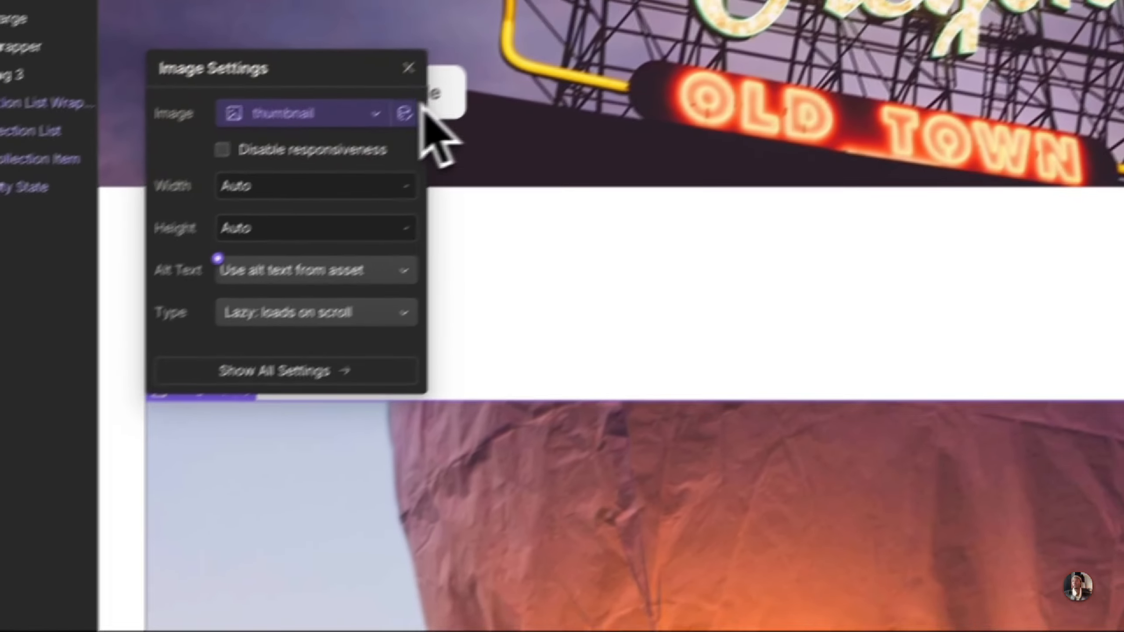
left_click(408, 69)
scroll(444, 383, "down", 10)
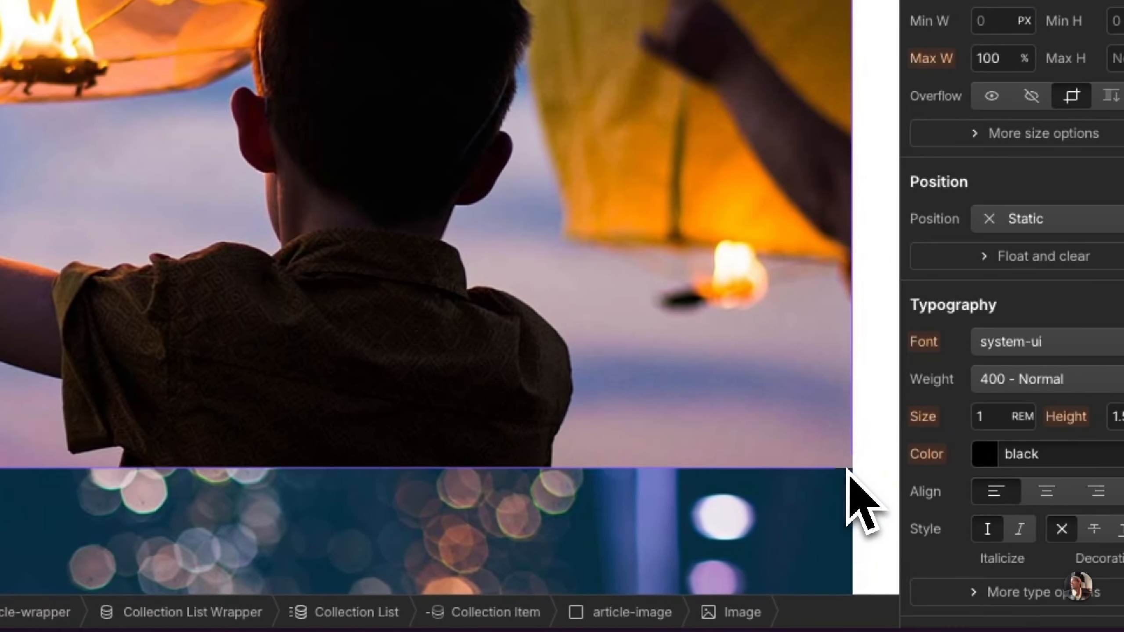
left_click_drag(860, 502, 349, 161)
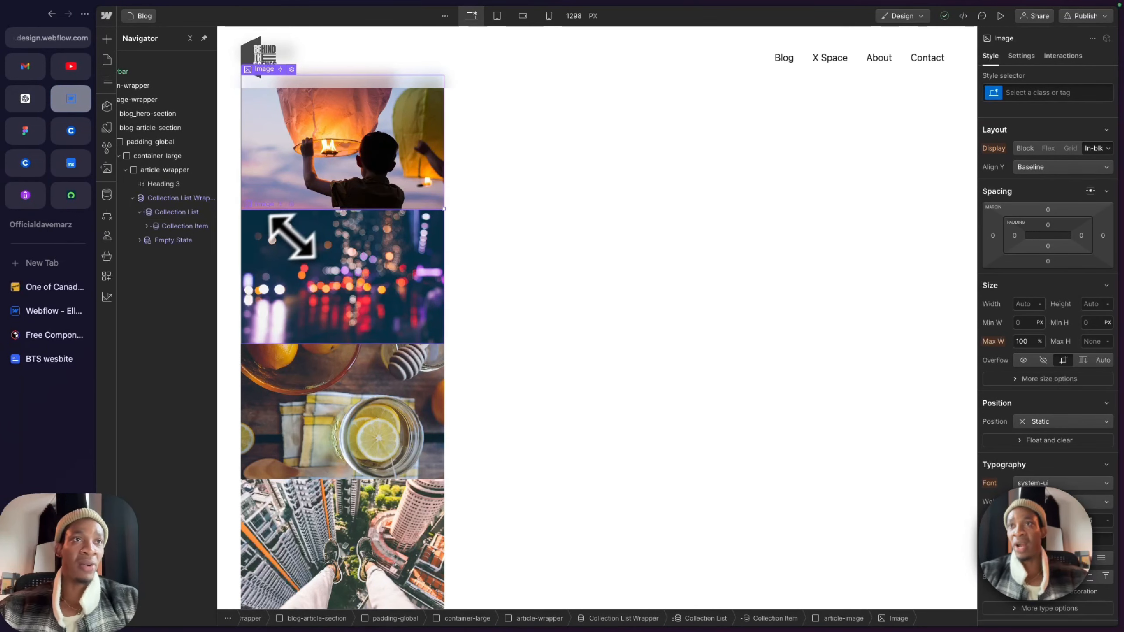
Step: Add a second Div Block to the Collection Item, below article-image
left_click(146, 226)
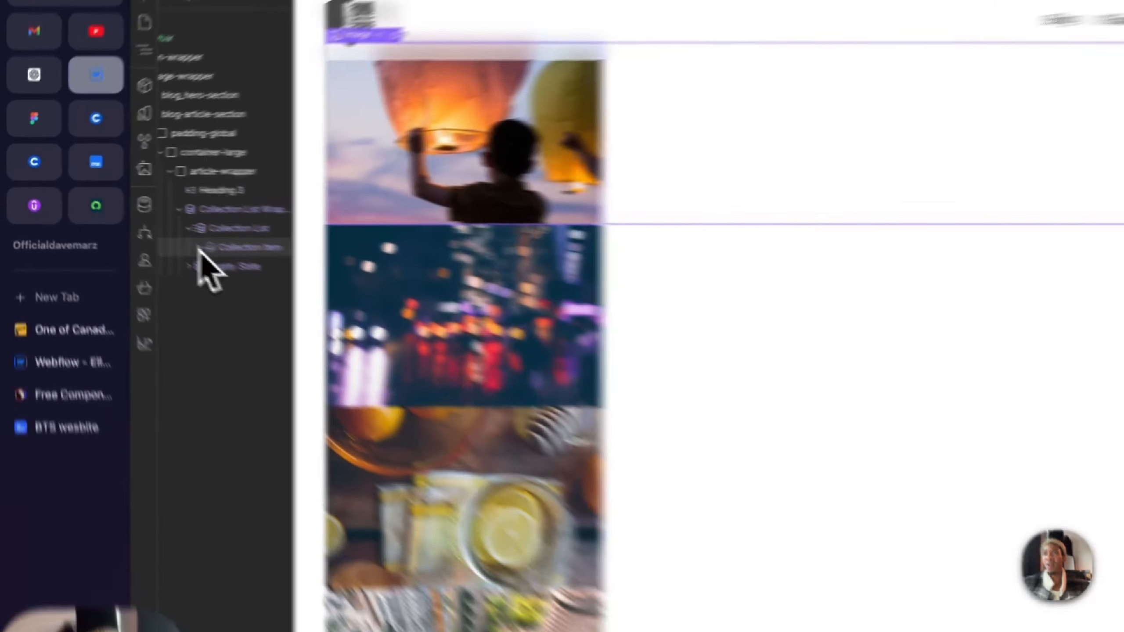
left_click(181, 240)
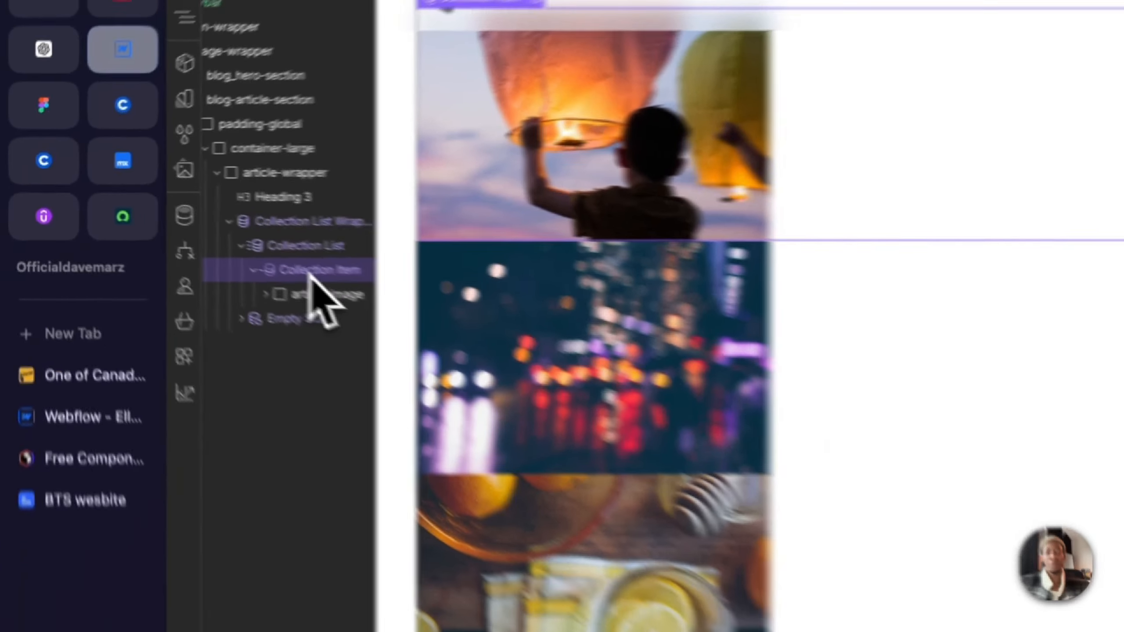
key("super+k")
type("div")
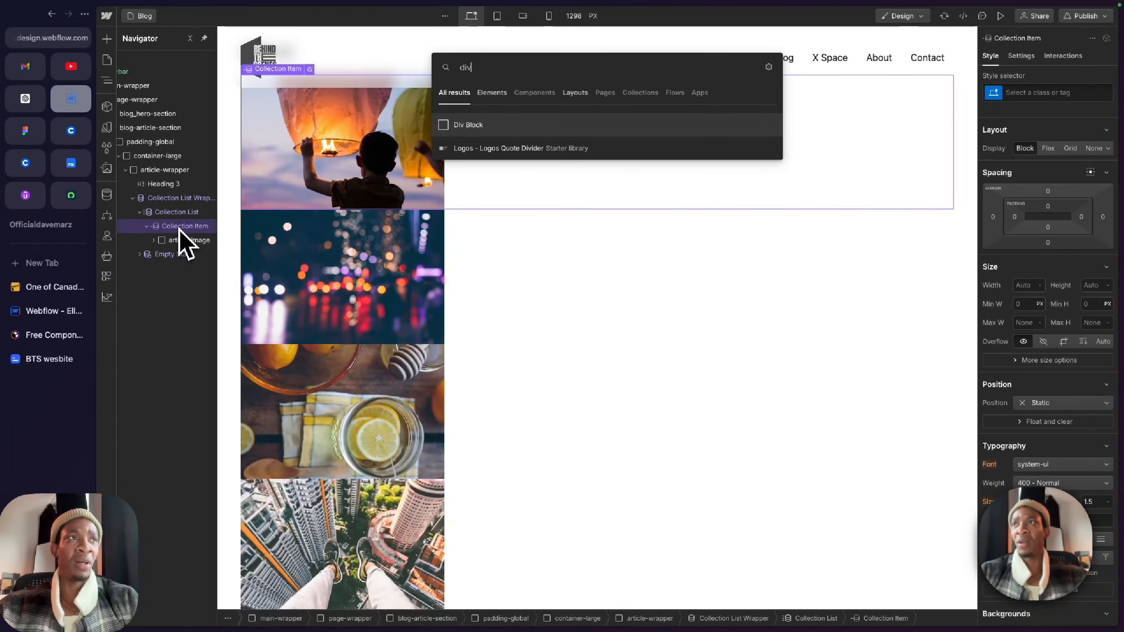
key("Return")
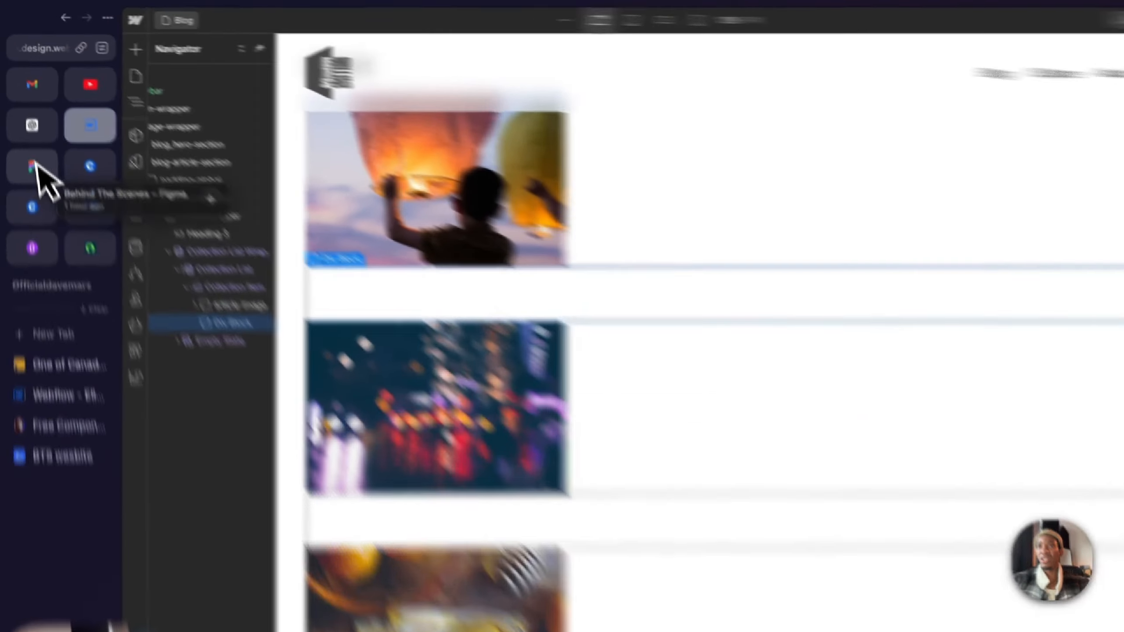
Step: Check the text below the card images in Figma, then give the second div in Webflow the class article-heading
left_click(25, 131)
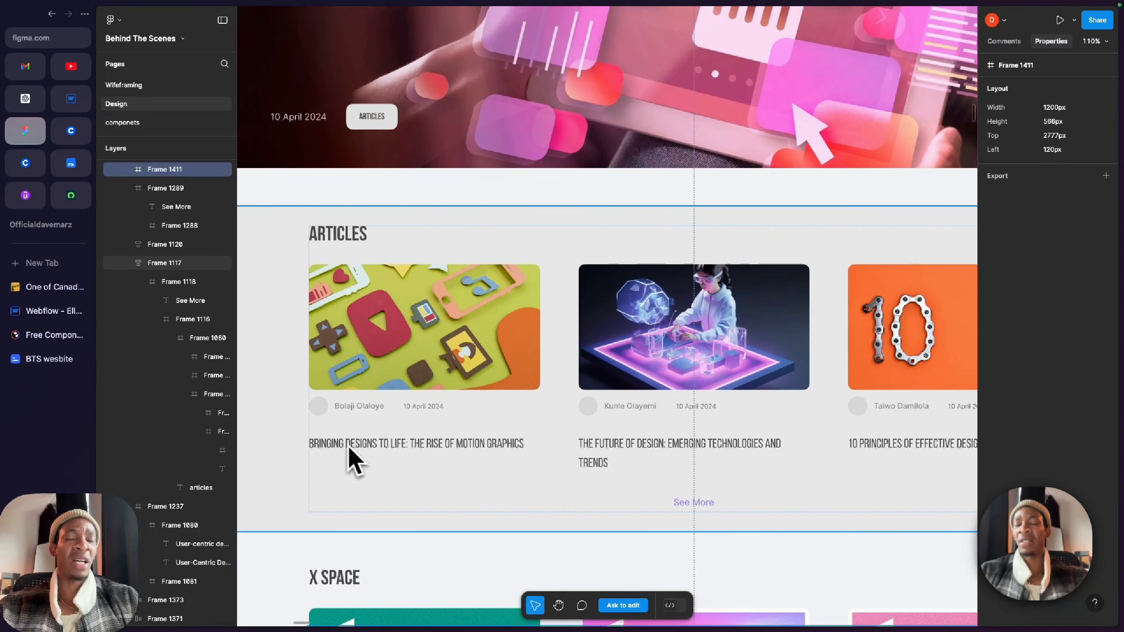
left_click(111, 131)
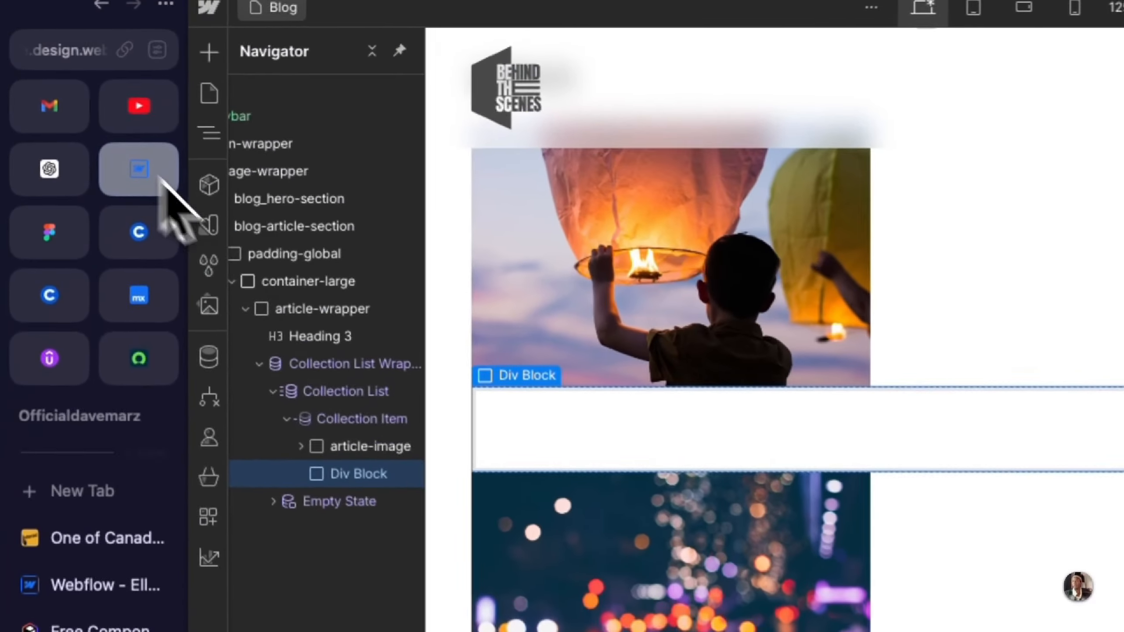
left_click(951, 164)
type("artoc")
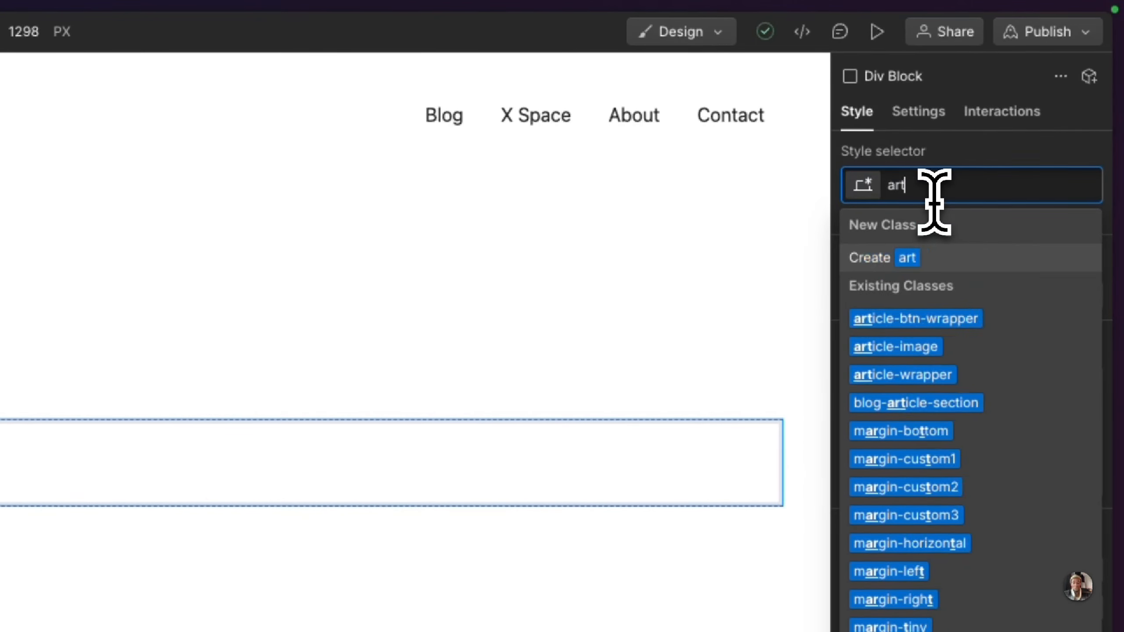
key("BackSpace")
key("BackSpace")
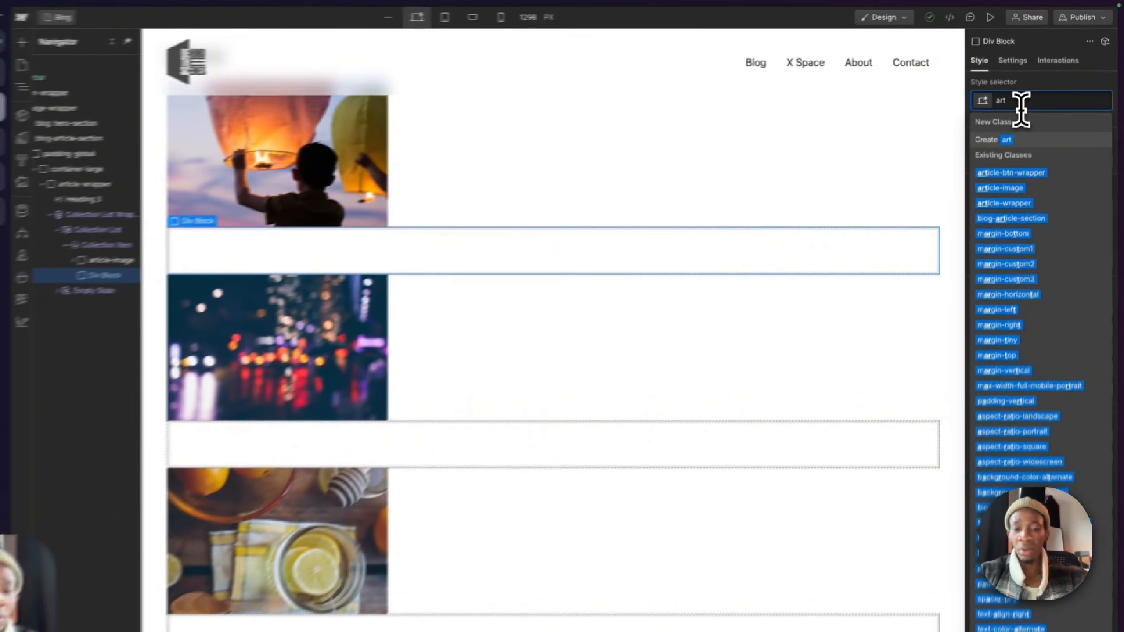
type("icle-")
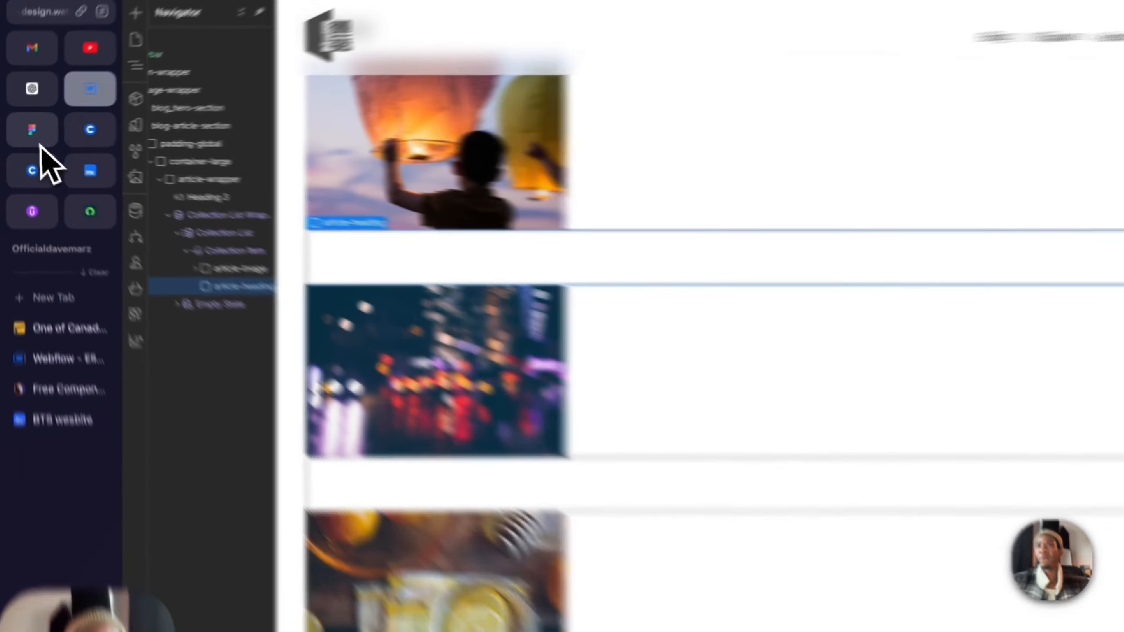
Step: Inspect the first article card's author, date and title in Figma, then nest a Div Block inside article-heading in Webflow
left_click(25, 130)
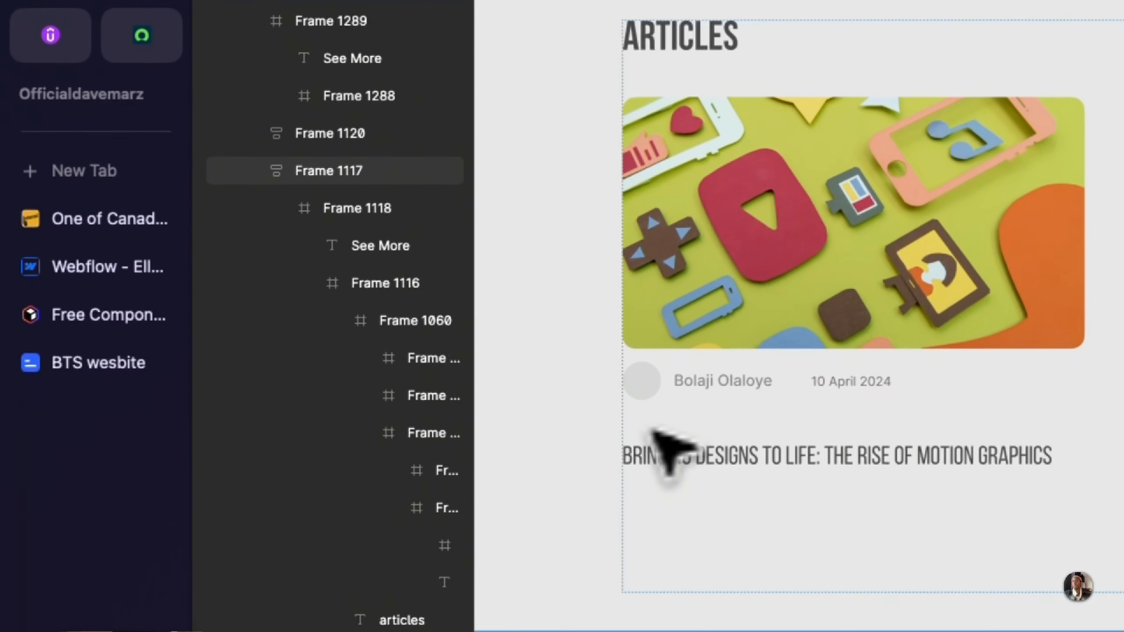
left_click(655, 438)
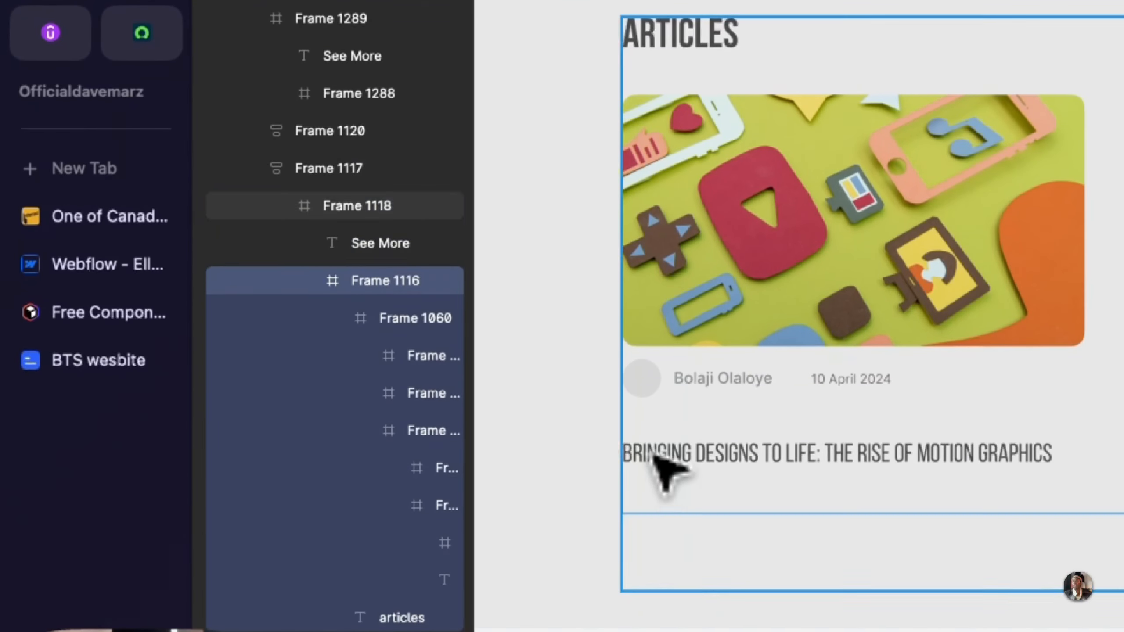
double_click(655, 456)
double_click(655, 456)
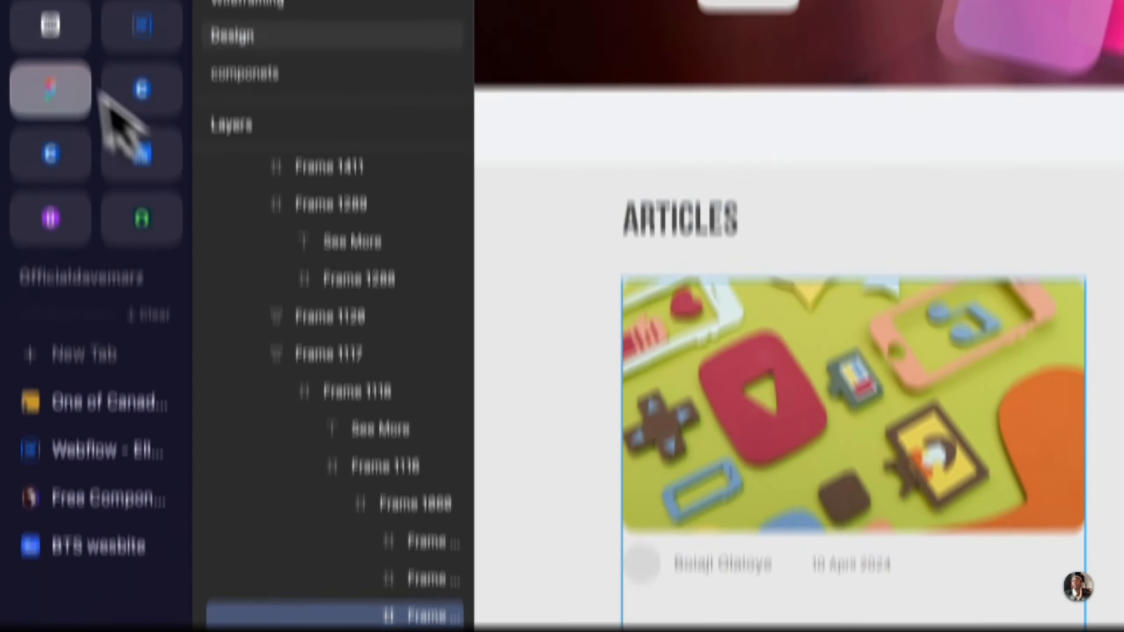
left_click(139, 170)
left_click(49, 248)
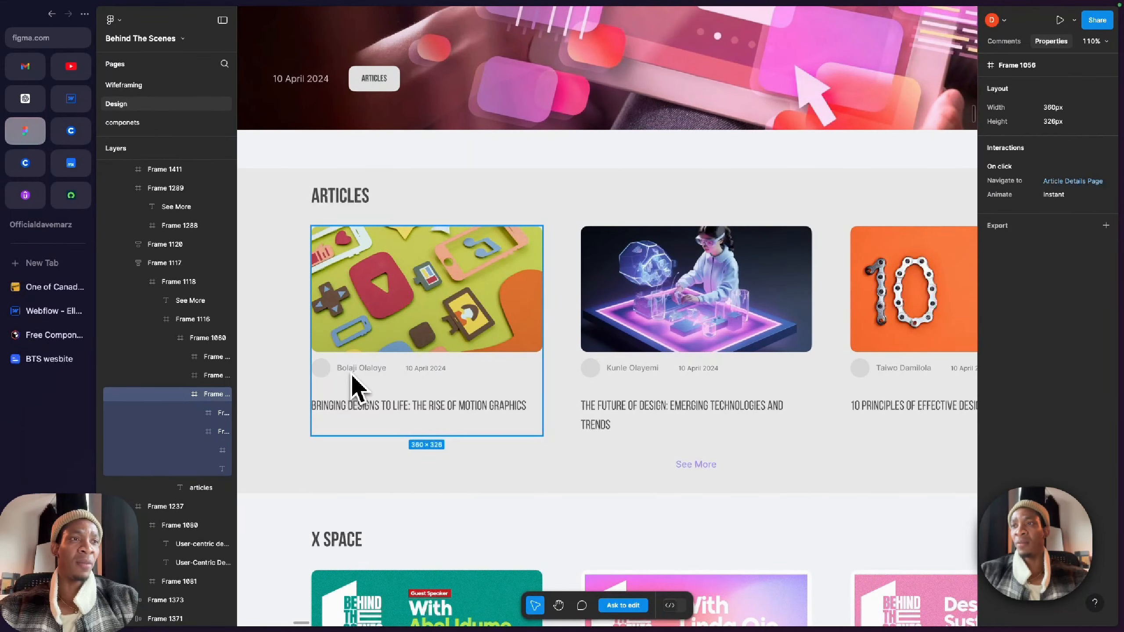
left_click(71, 98)
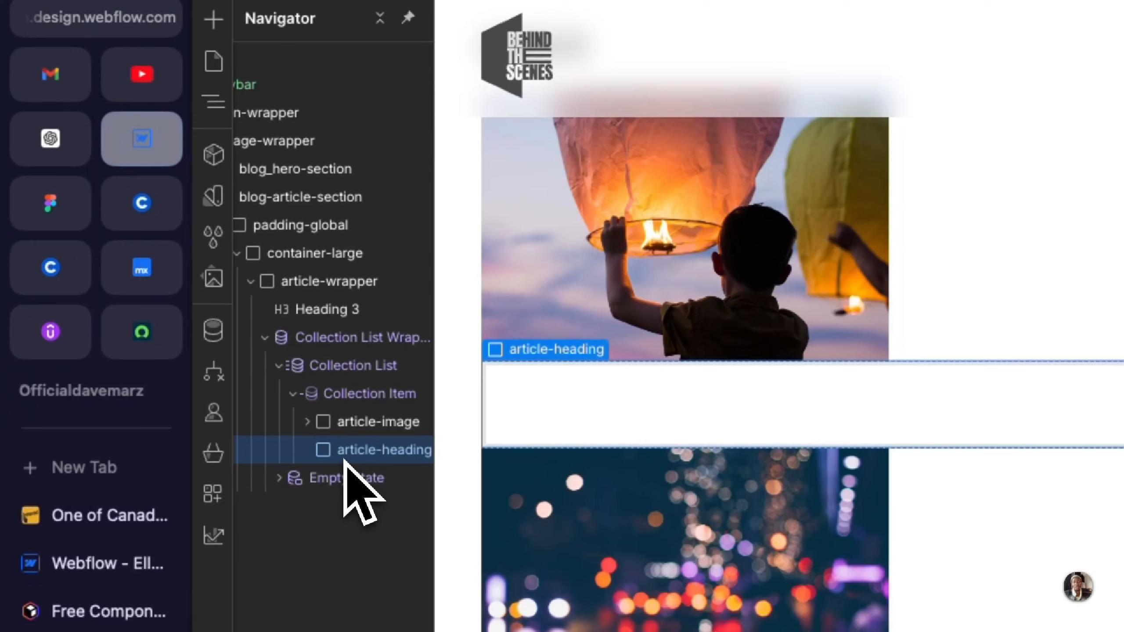
key("super+k")
type("div")
key("Return")
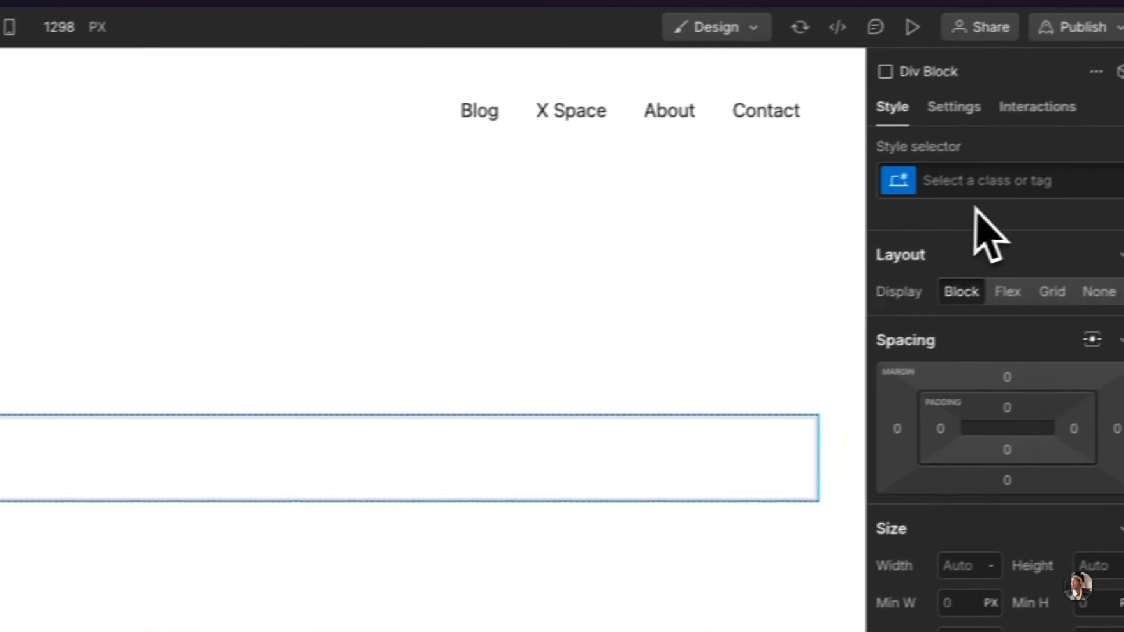
Step: Give the Div Block nested inside article-heading the new class author-date
left_click(980, 191)
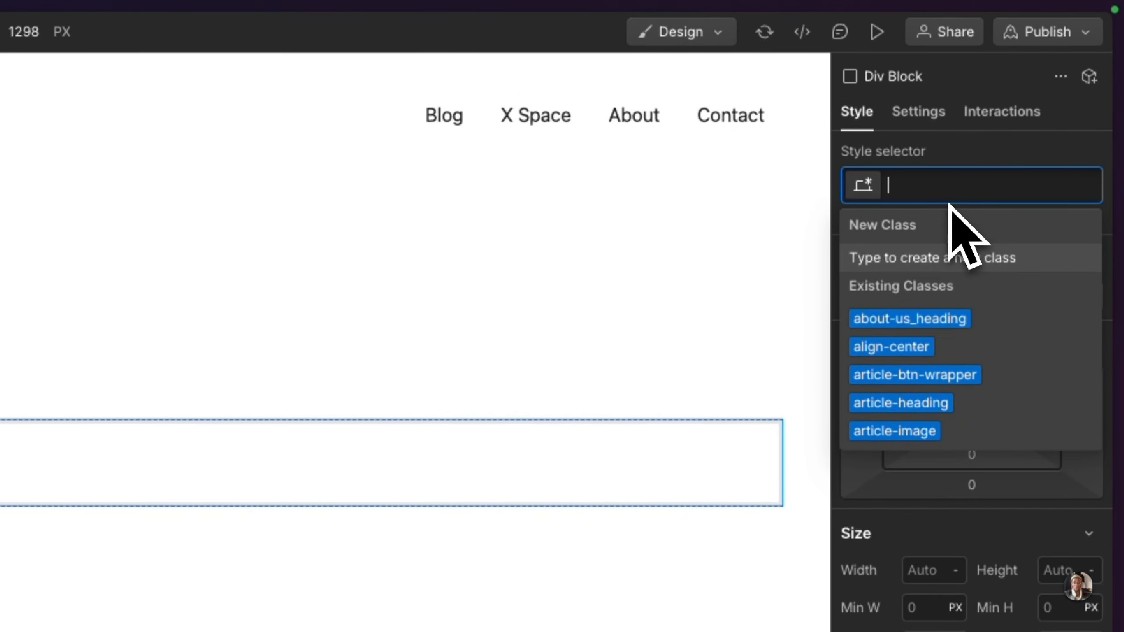
type("author-date")
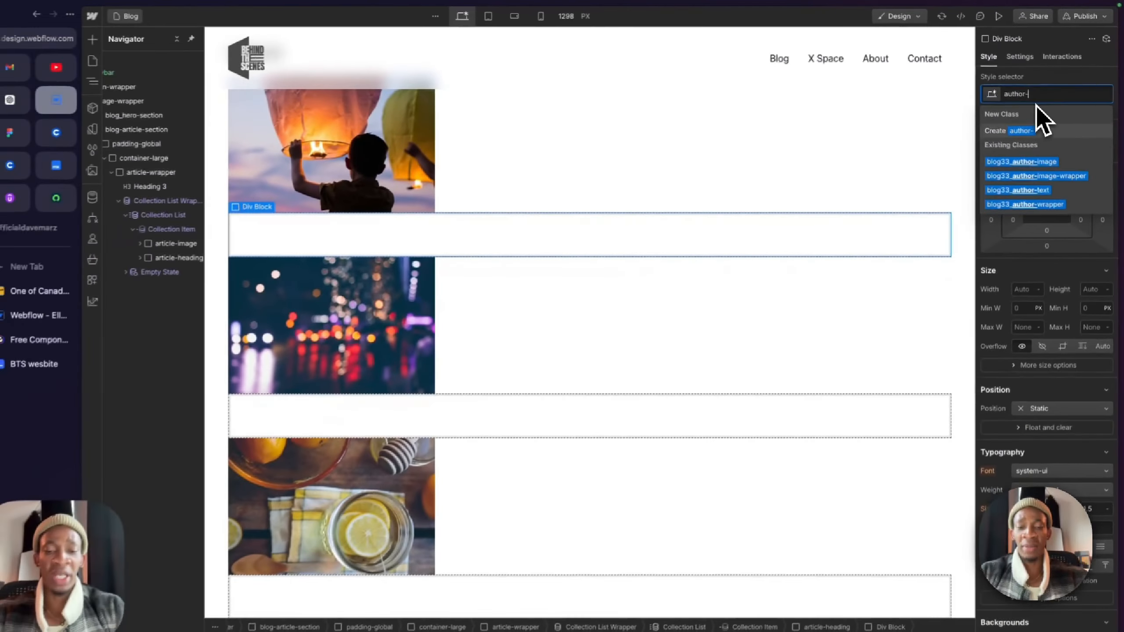
key("Return")
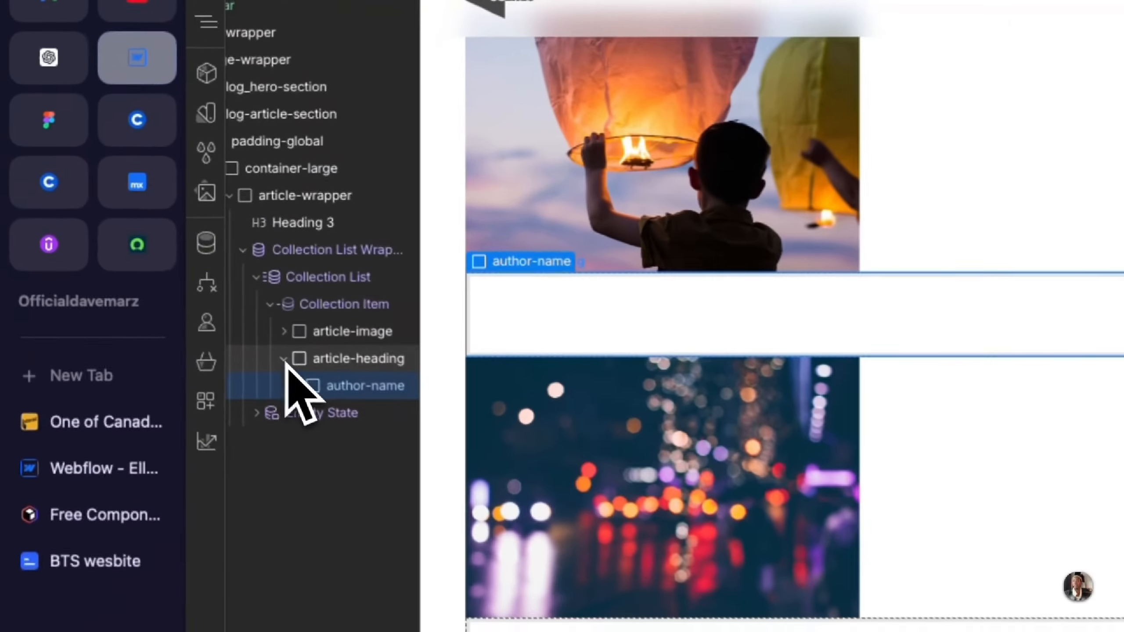
Step: Rename the article-heading class to article-heading-wrapper
left_click(179, 254)
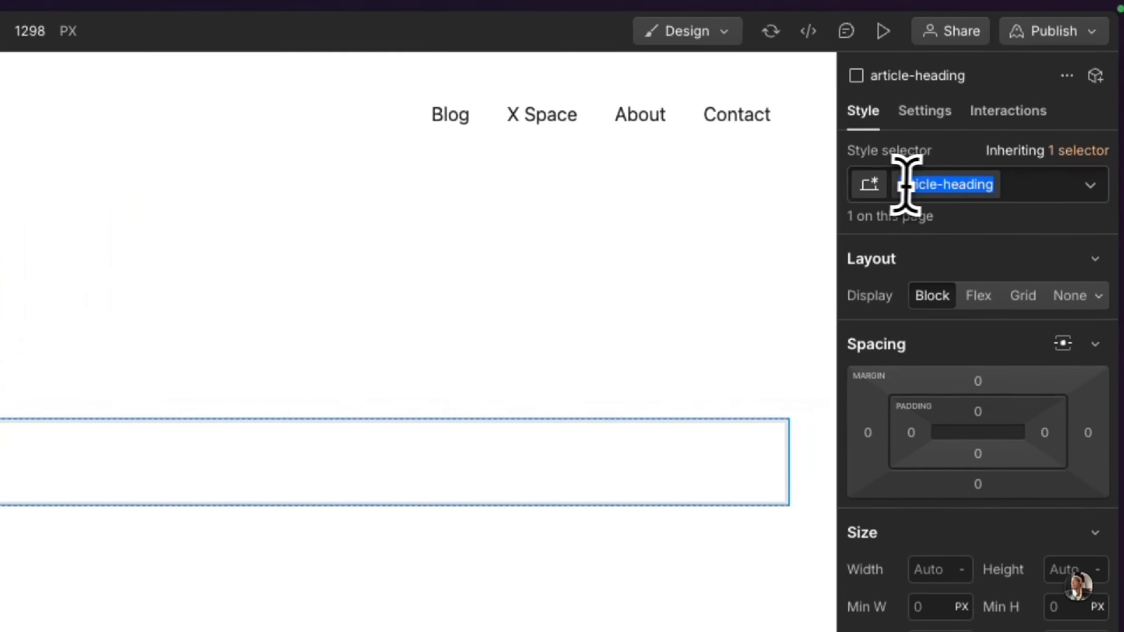
left_click(1020, 173)
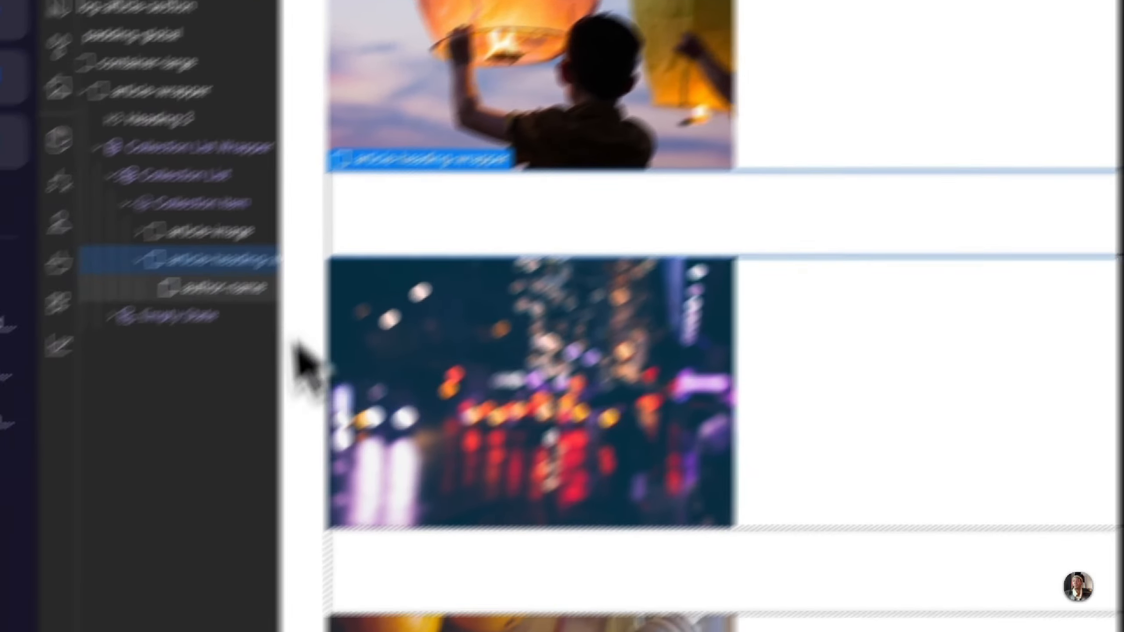
Step: Add an Image element inside the author-name div
left_click(357, 191)
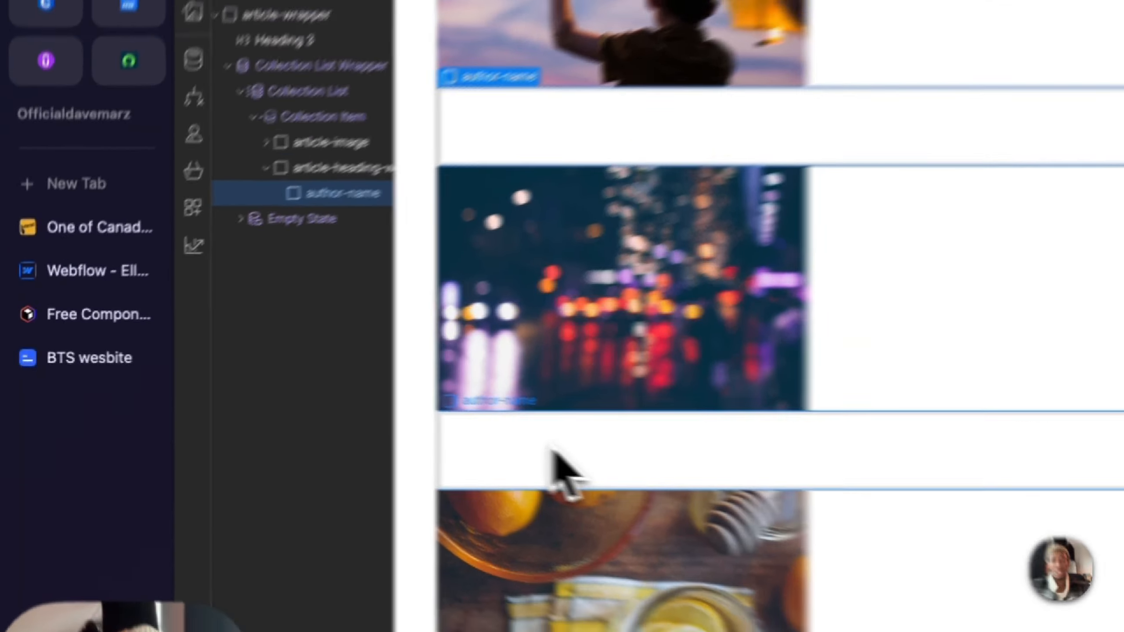
key("super+e")
type("image")
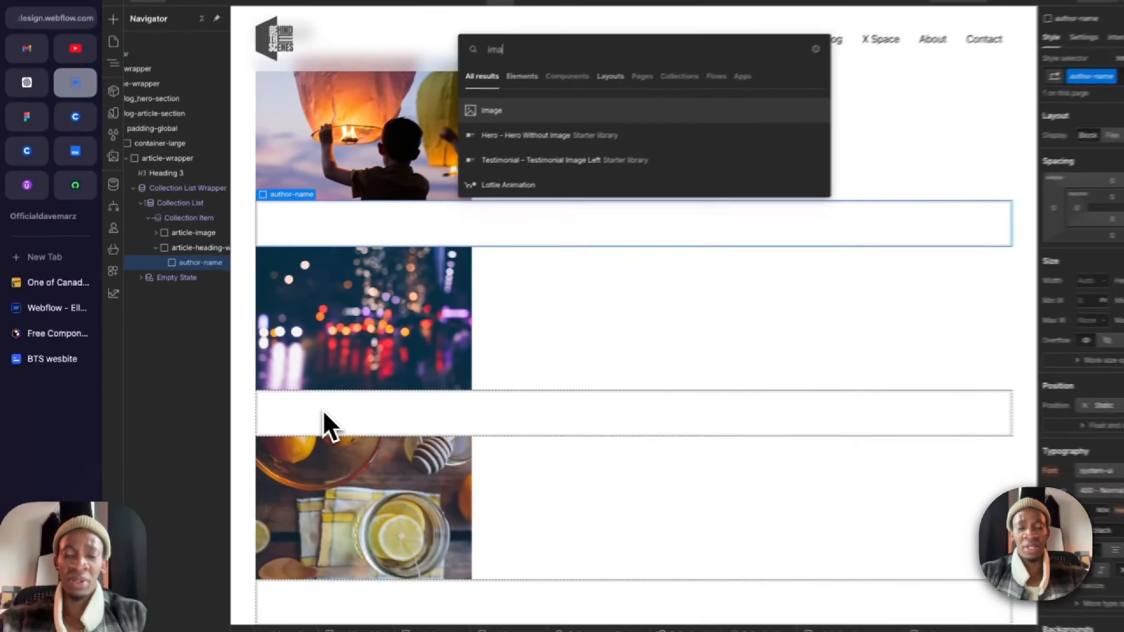
key("Return")
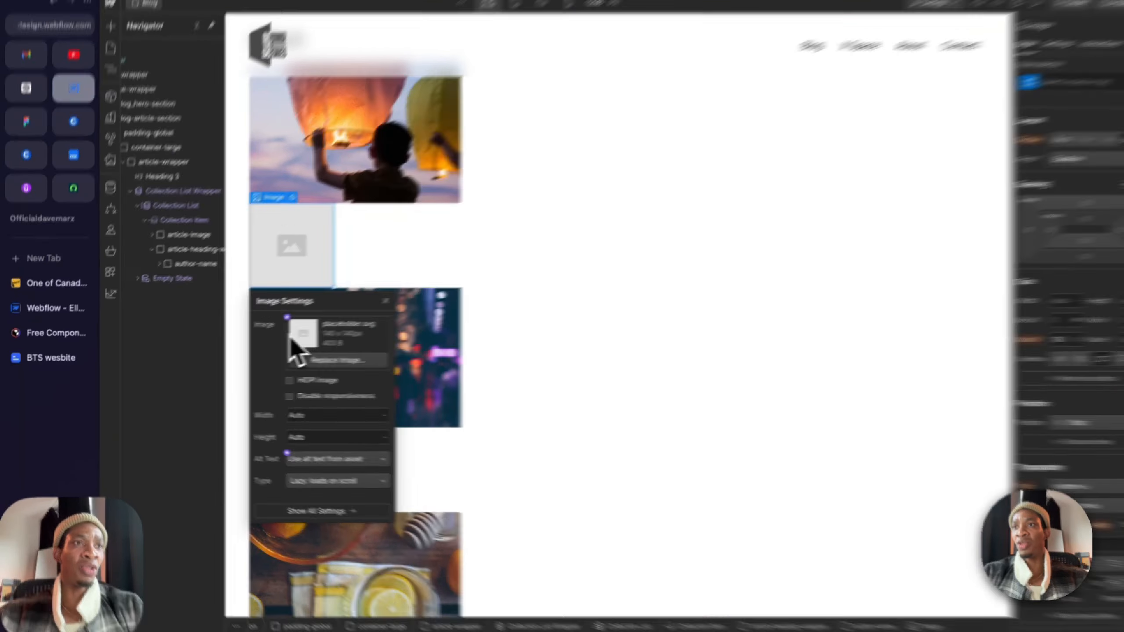
Step: Check which CMS fields the new image can be bound to, then shrink the square placeholder image to less than half its size
left_click(277, 319)
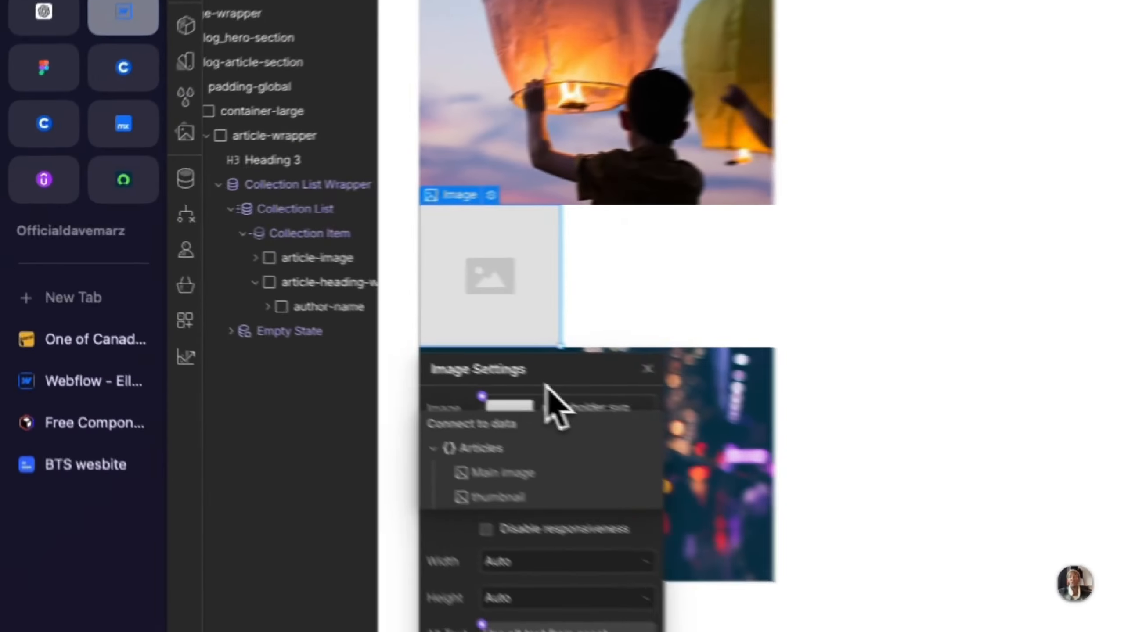
left_click(314, 311)
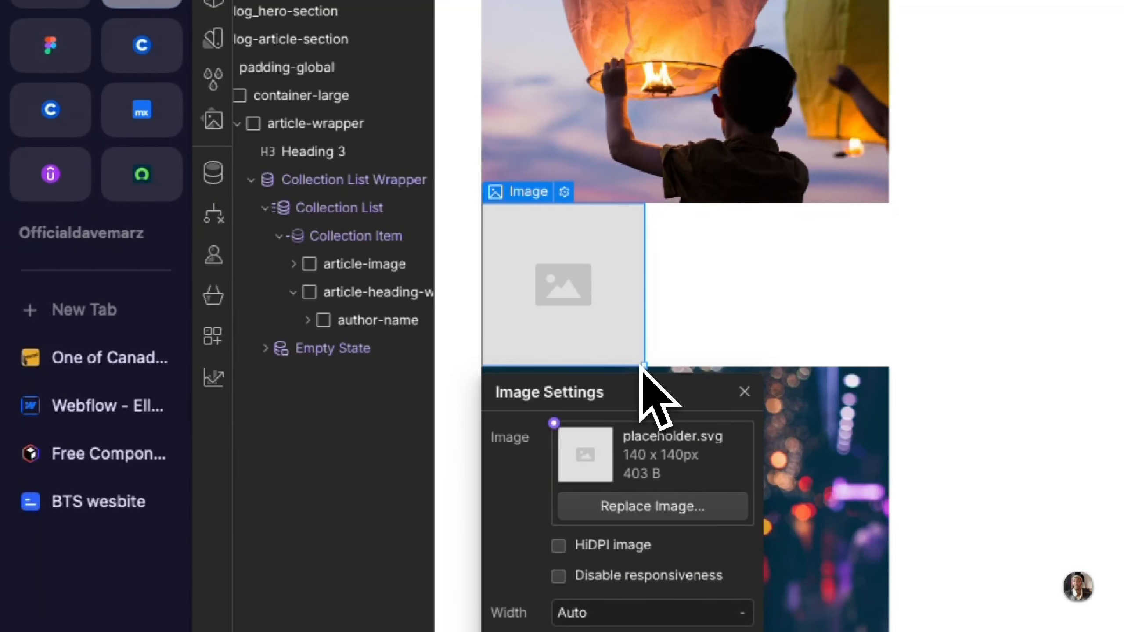
left_click(743, 392)
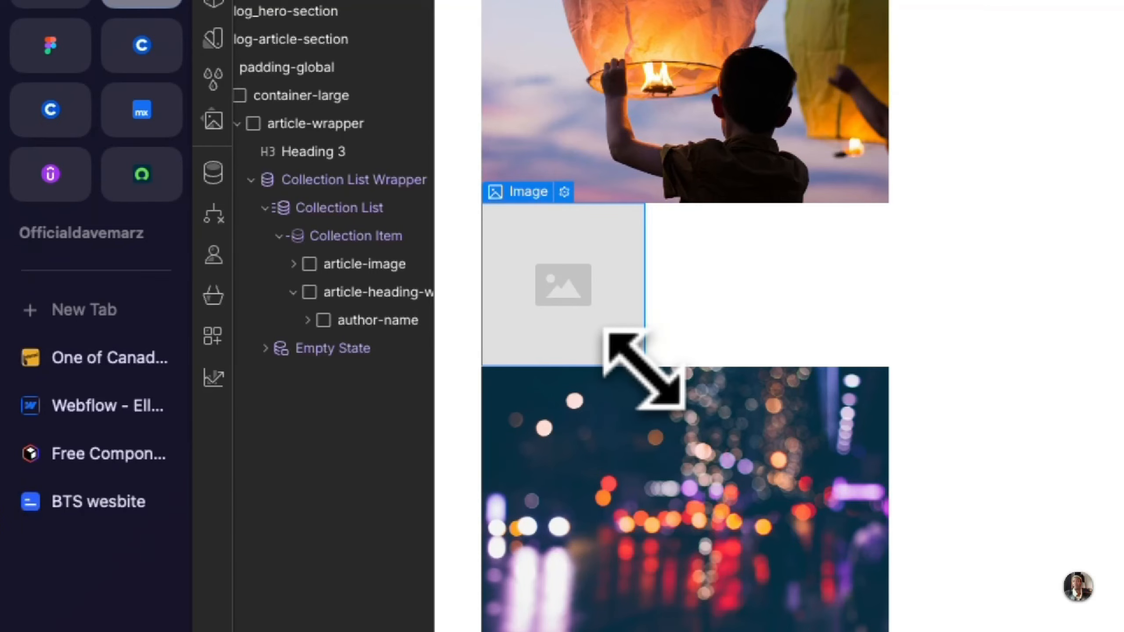
left_click_drag(643, 368, 550, 272)
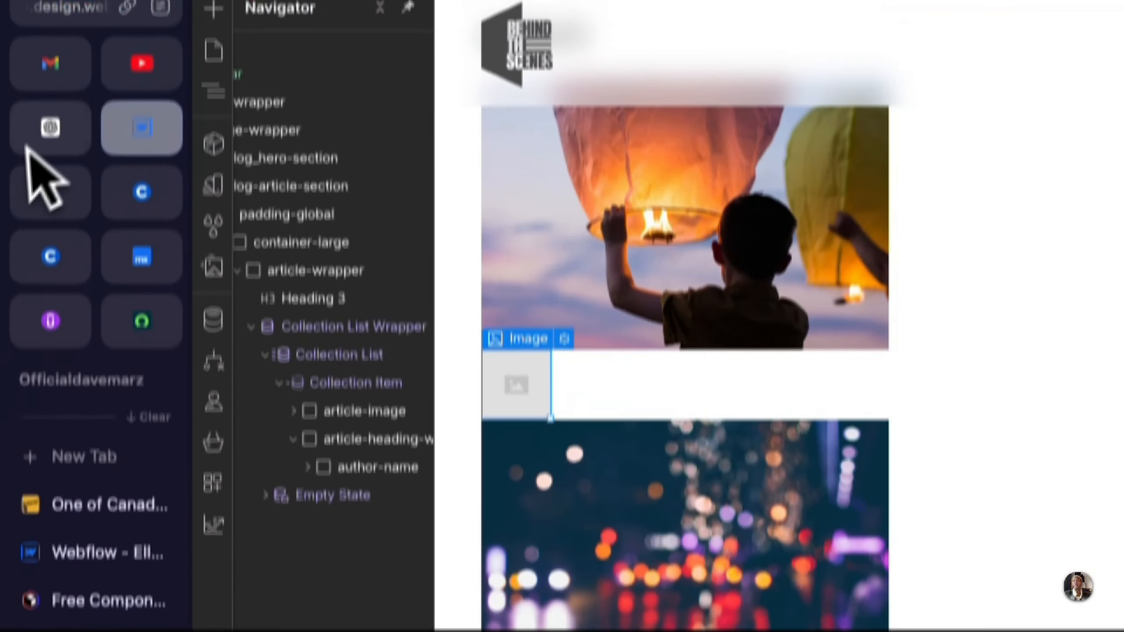
Step: Check the author line on the Figma card, then add a Text Block inside author-name in Webflow
left_click(50, 44)
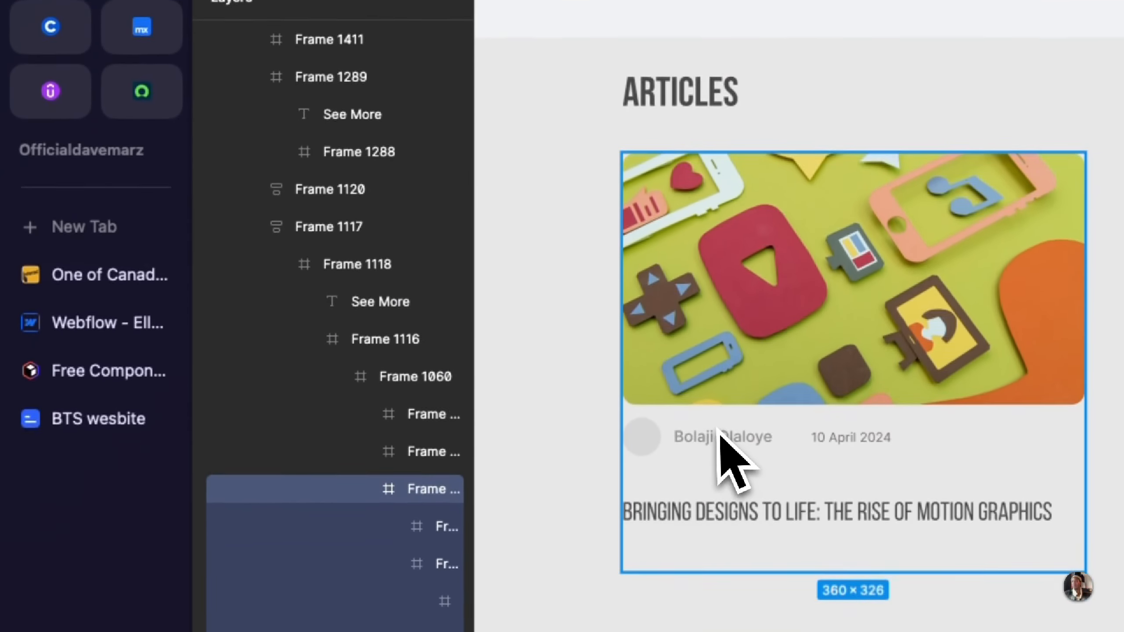
left_click(143, 111)
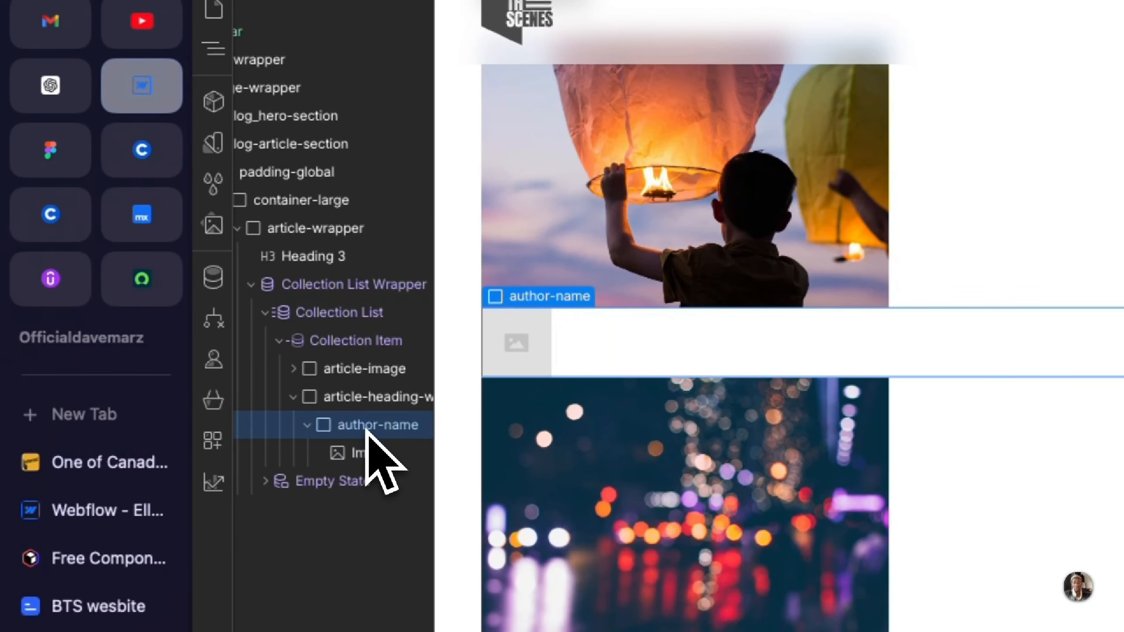
key("super+k")
type("tex")
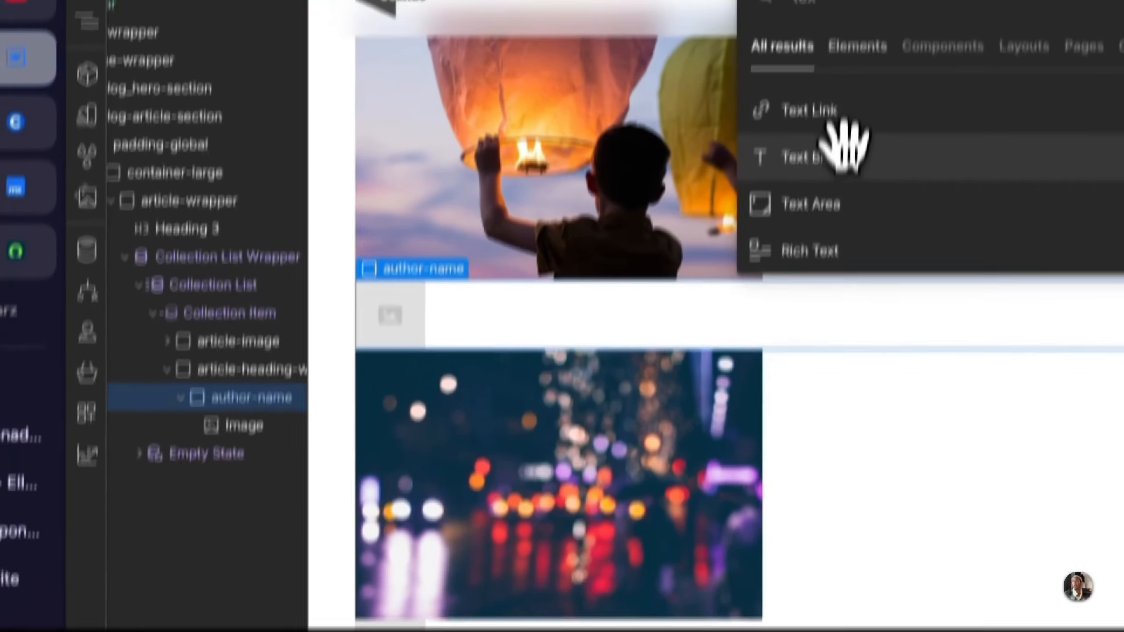
left_click(940, 185)
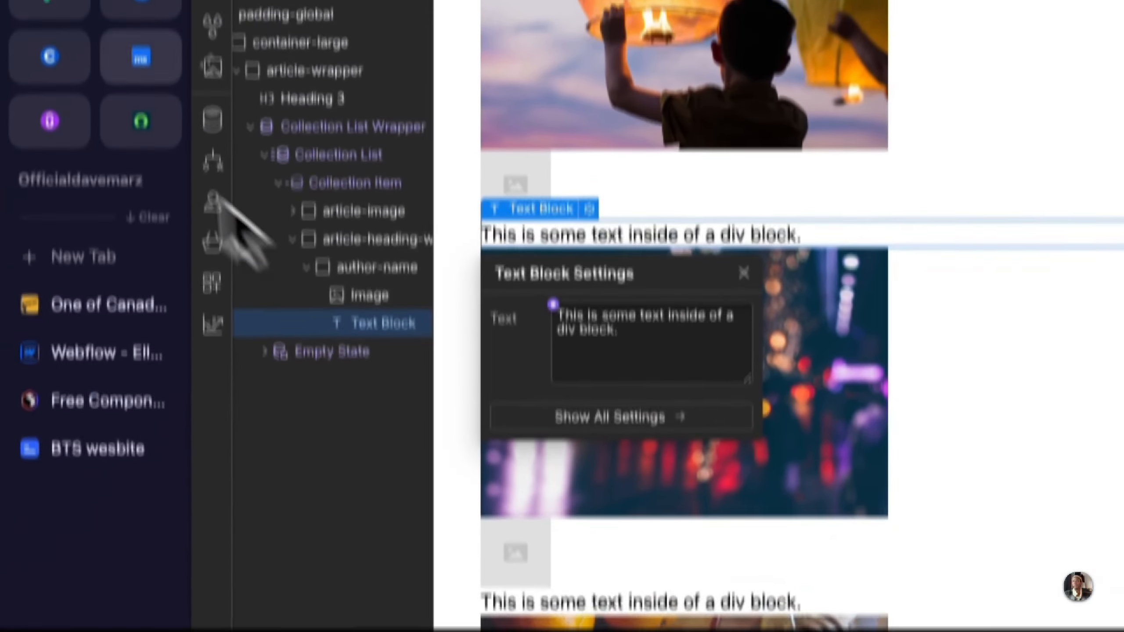
Step: Recheck the author line in Figma, then bind the Text Block's text to the Articles collection's Author field and review the cards
left_click(38, 18)
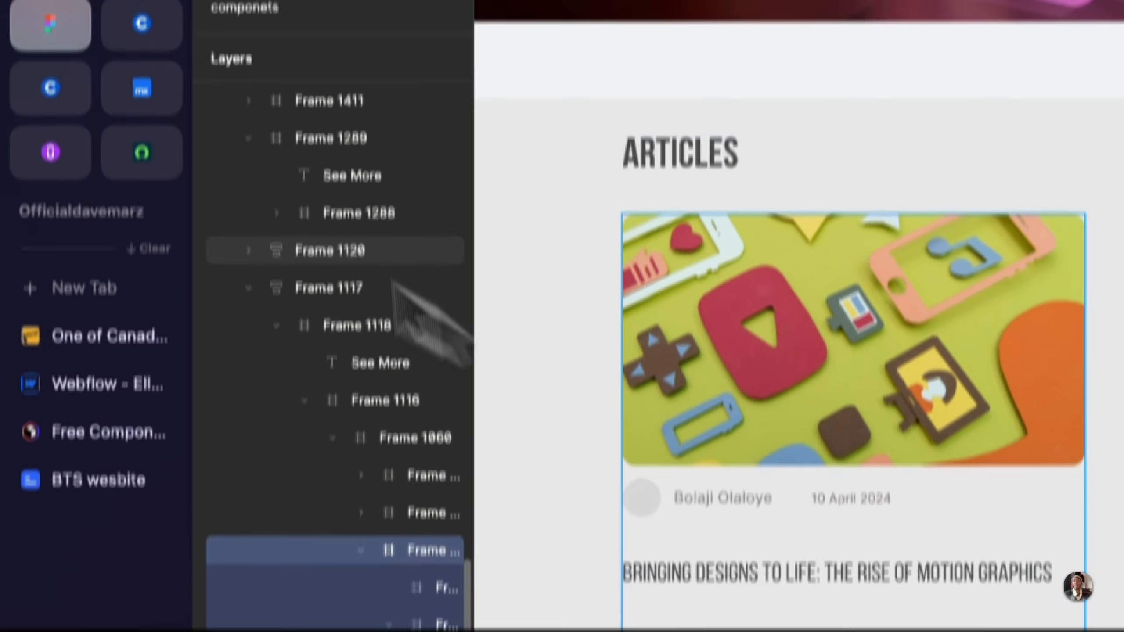
left_click(147, 91)
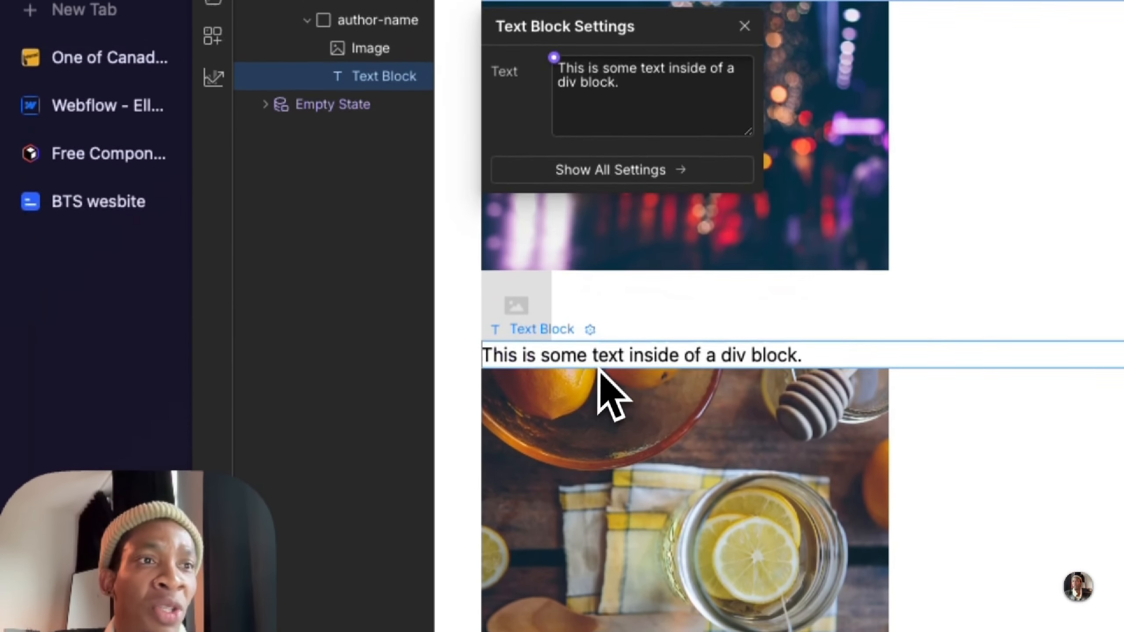
left_click(593, 482)
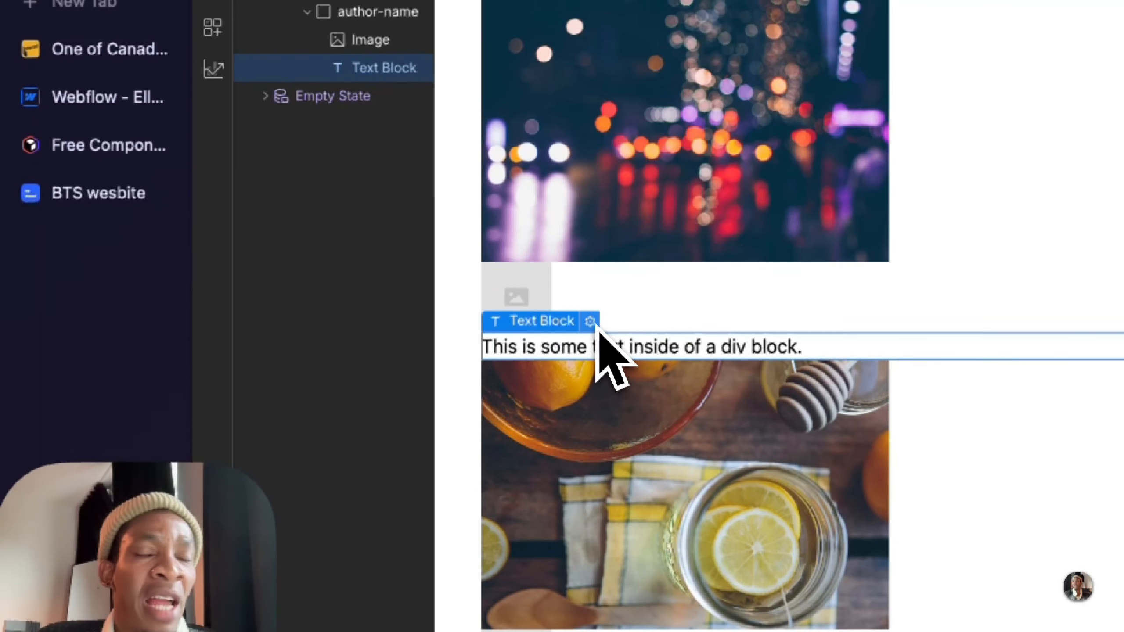
left_click(590, 321)
left_click(554, 417)
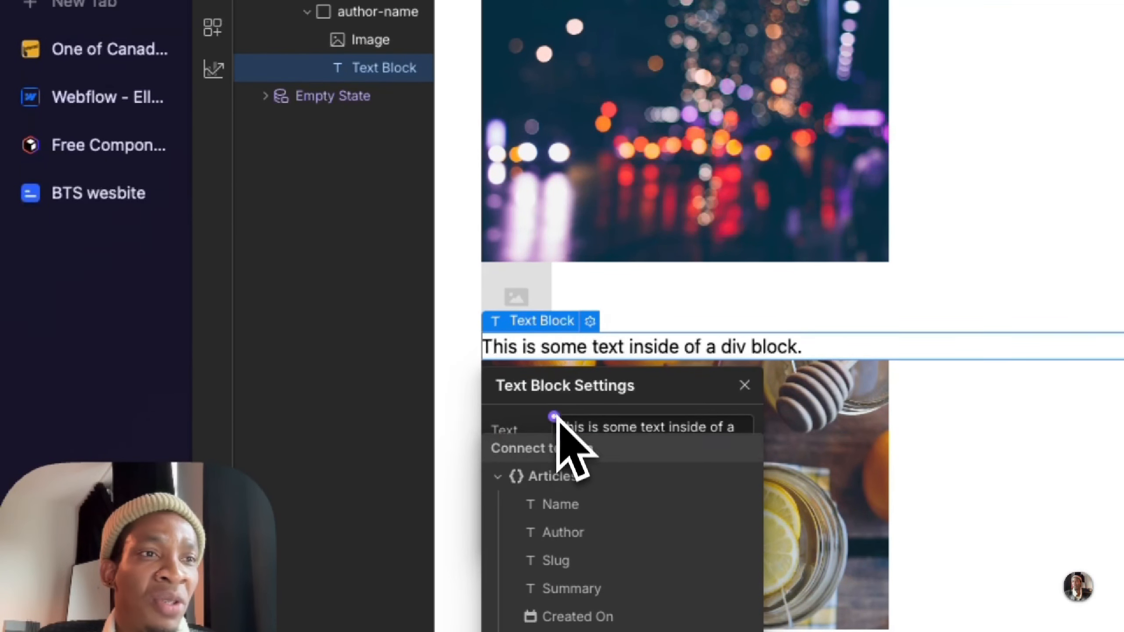
left_click(562, 532)
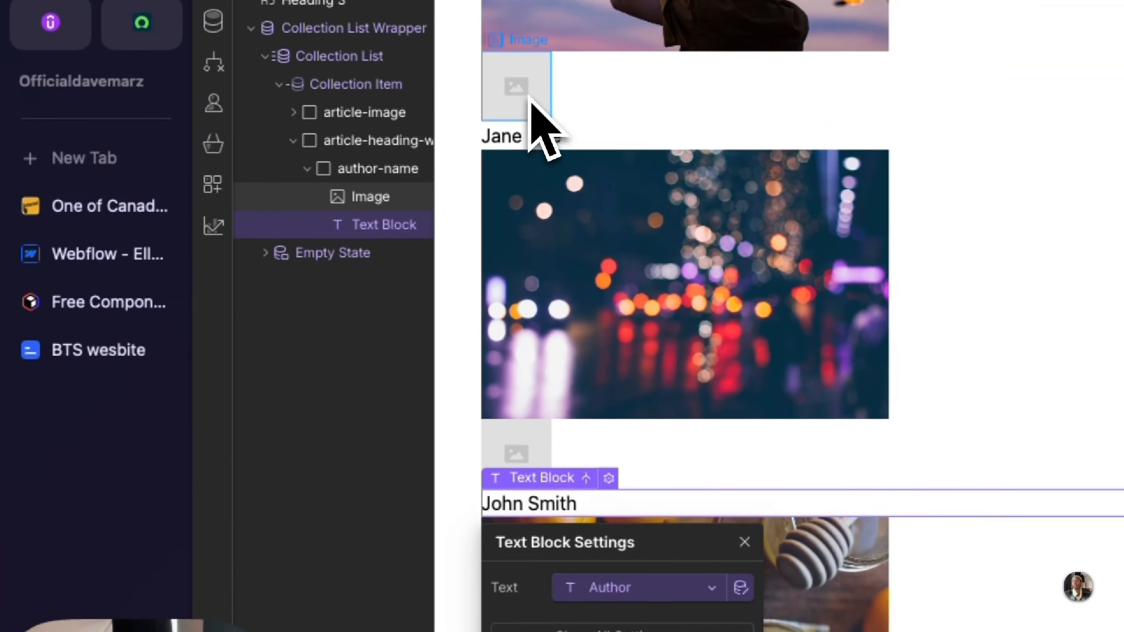
left_click(531, 107)
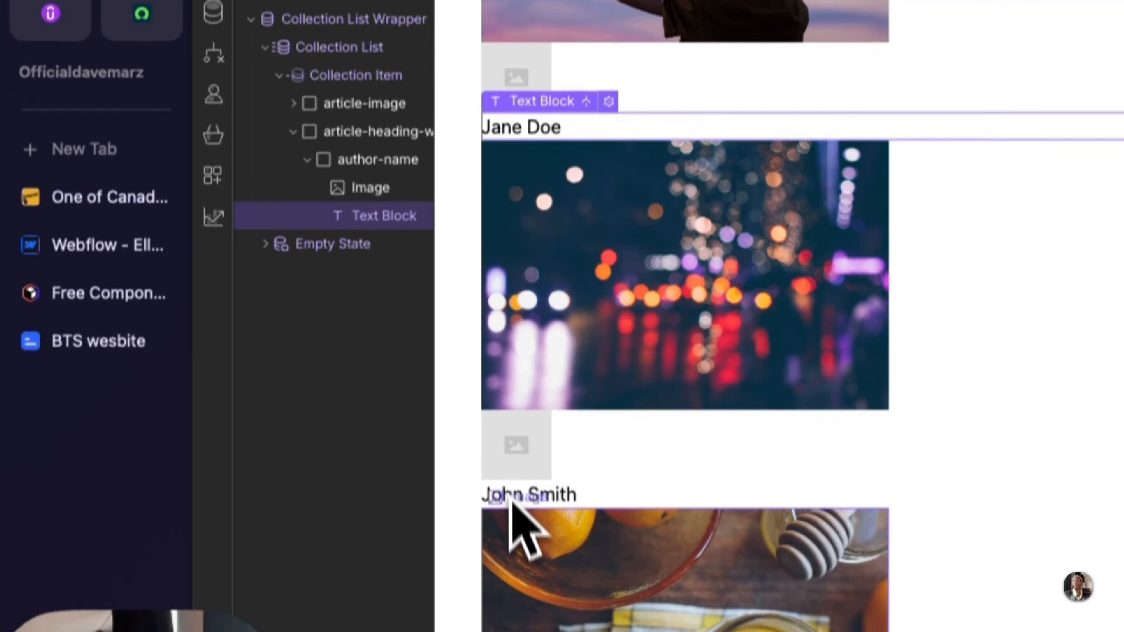
scroll(554, 266, "down", 4)
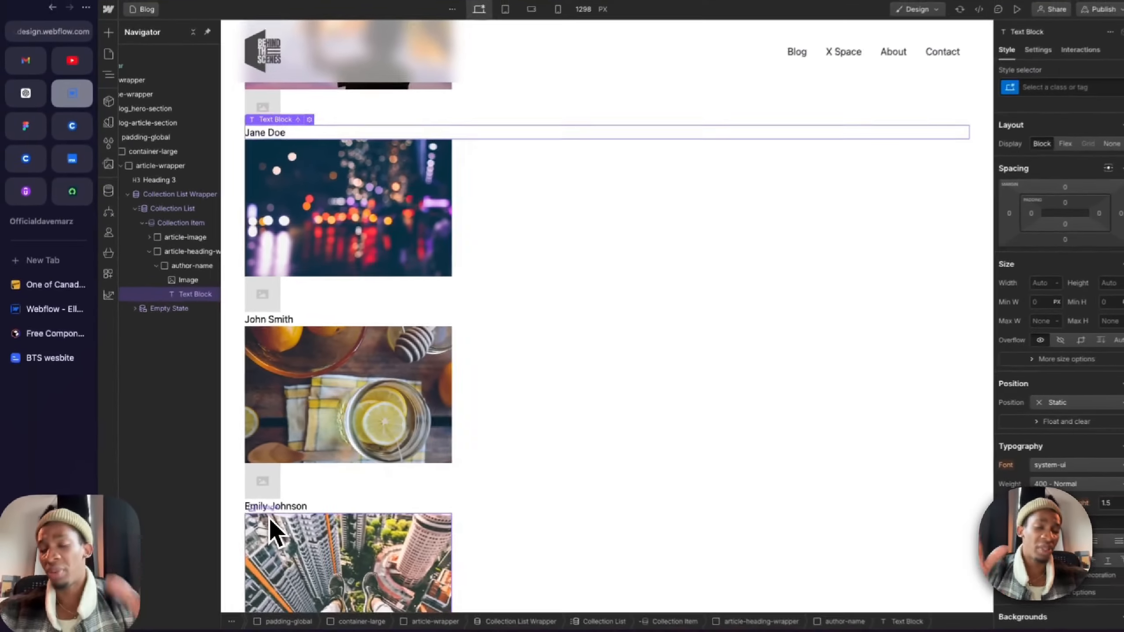
scroll(336, 531, "up", 4)
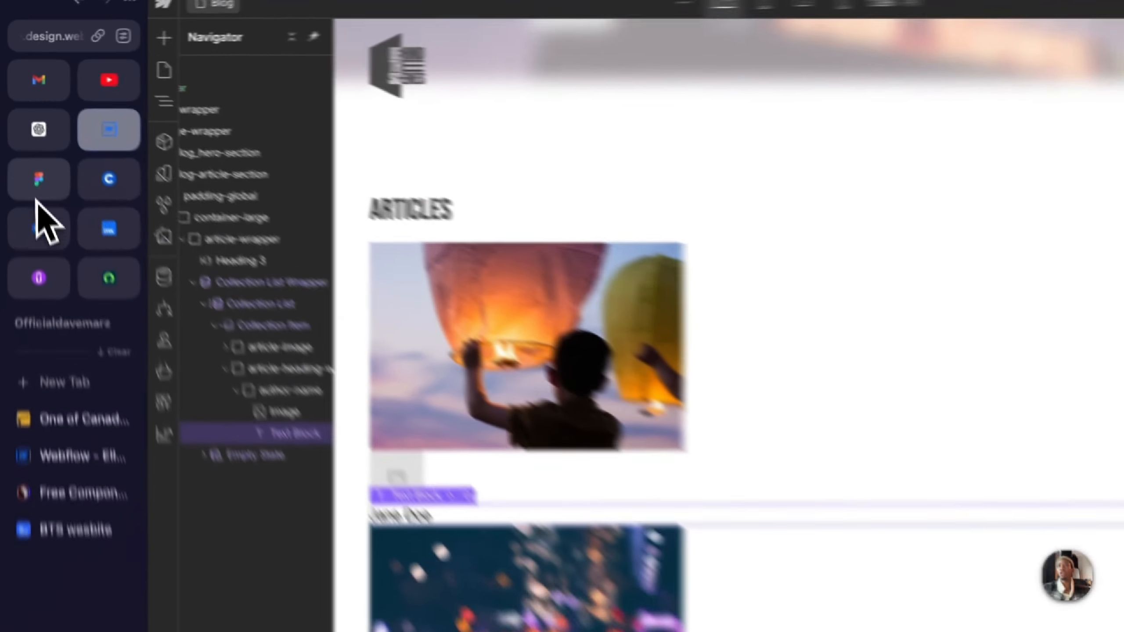
Step: Inspect the avatar and author name frame in Figma, then rename the author-name class in Webflow to author-name-wrapper
left_click(25, 133)
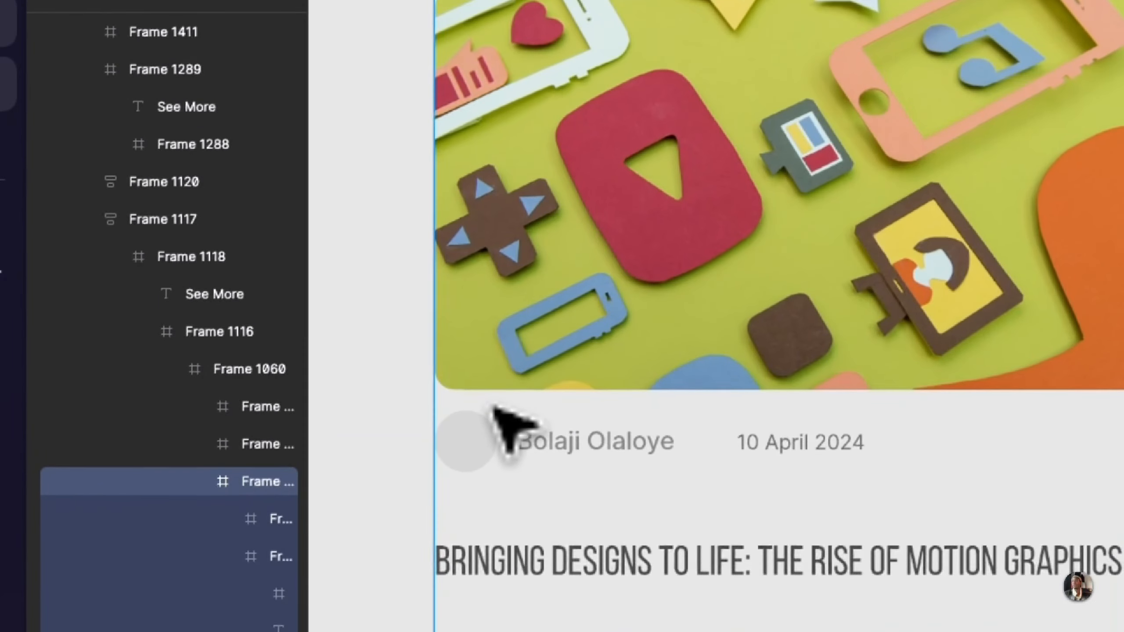
left_click(465, 436)
left_click(466, 438)
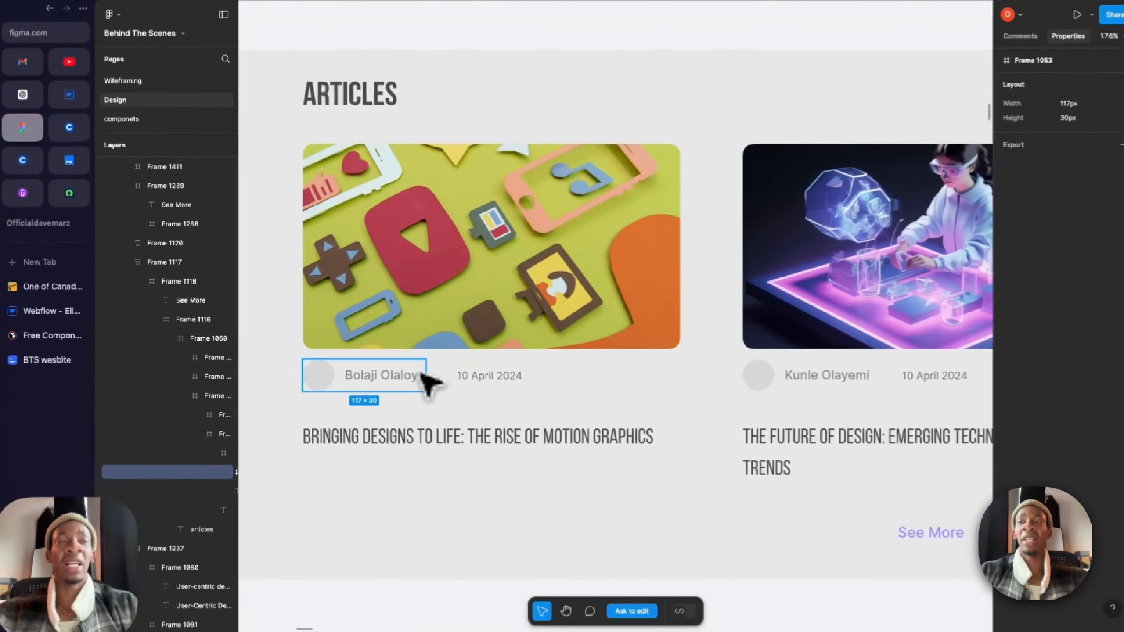
left_click(71, 99)
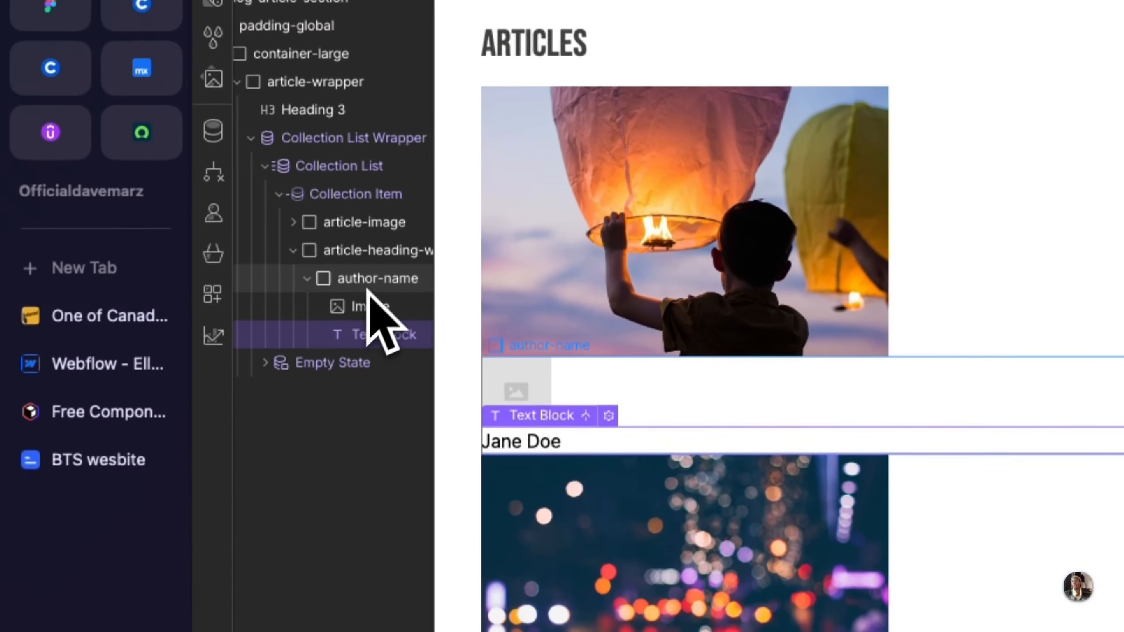
left_click(376, 271)
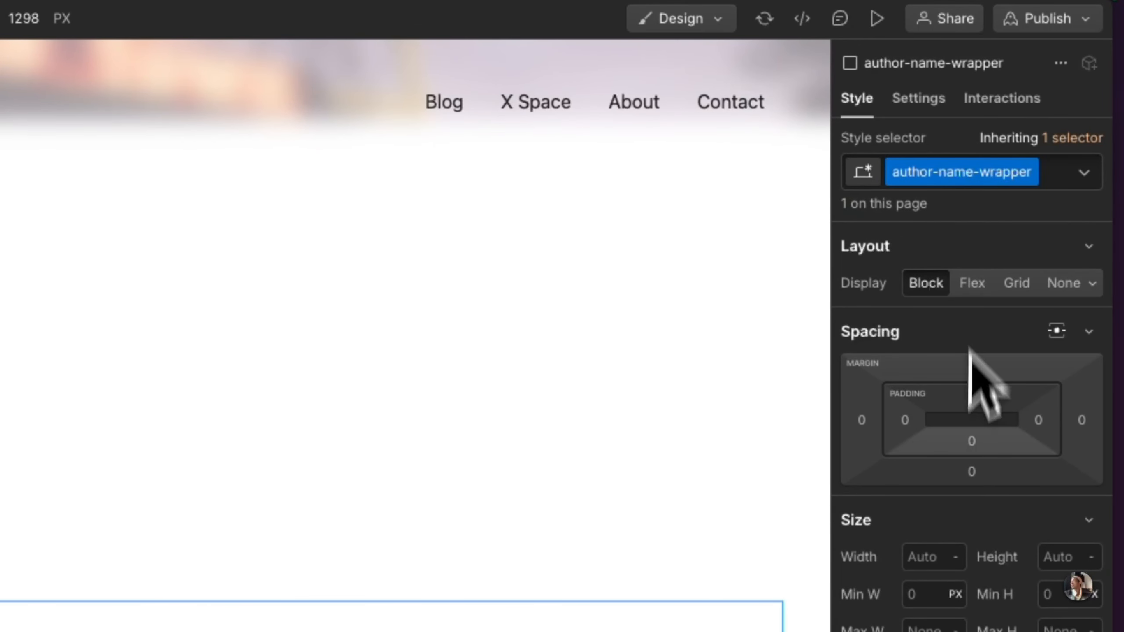
Step: Lay out author-name-wrapper as a horizontal Flex with Y alignment Center and a 16 px gap
left_click(972, 283)
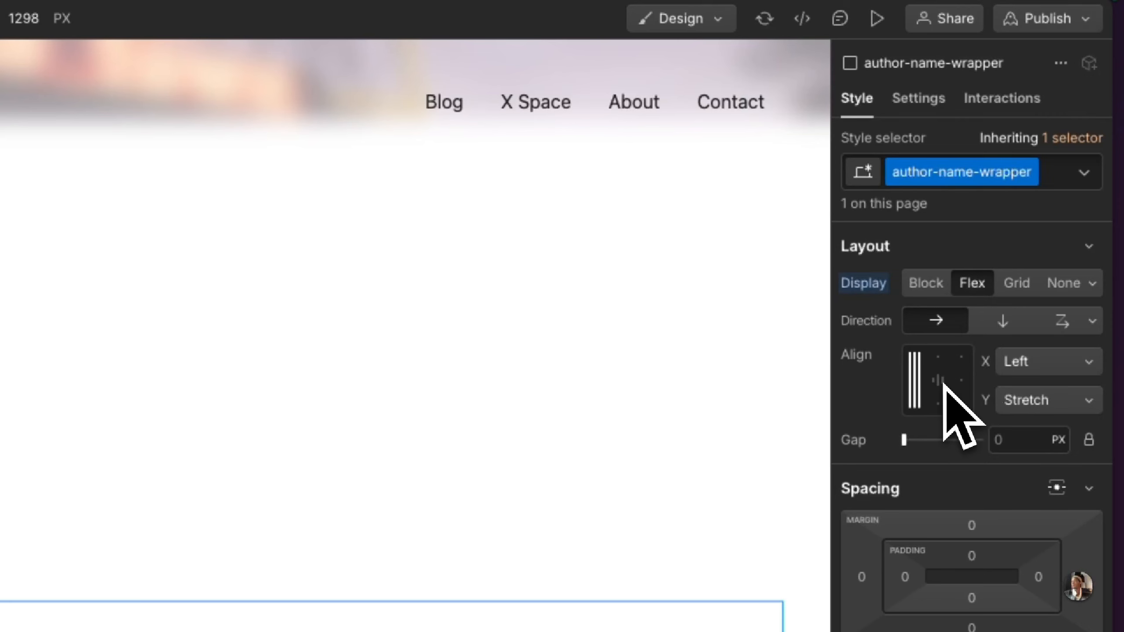
left_click(1017, 400)
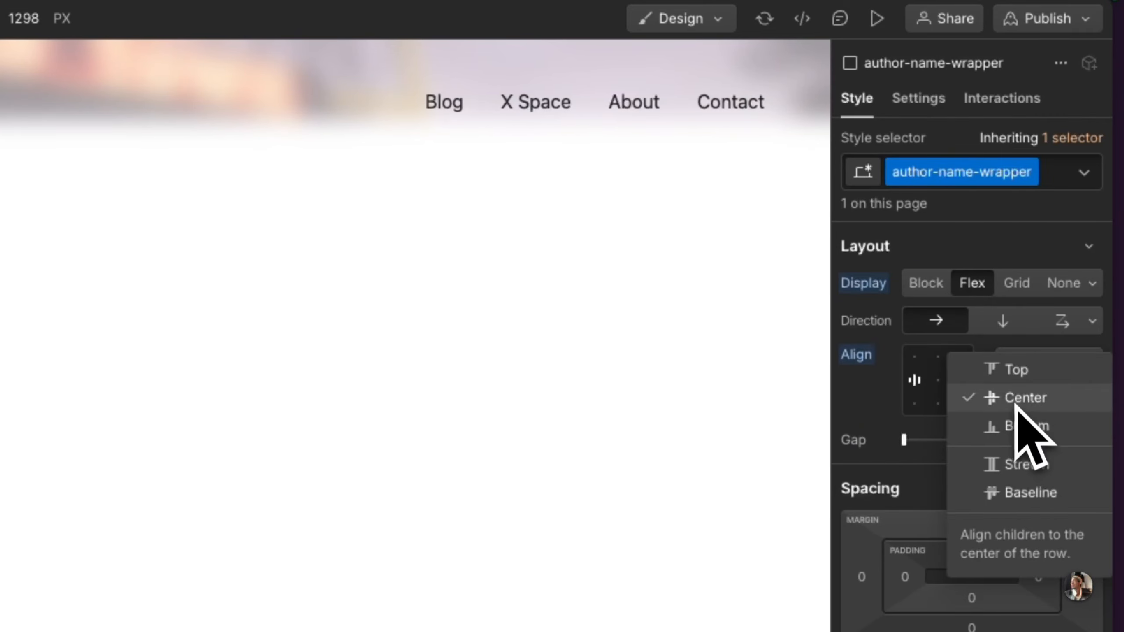
left_click(1017, 397)
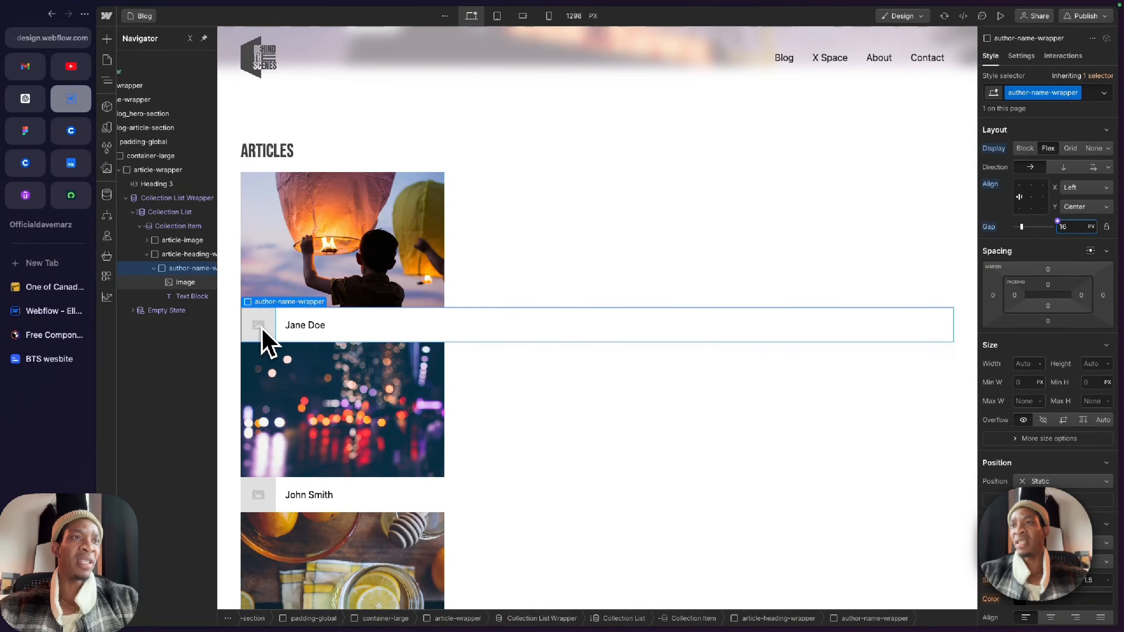
Step: Give the author's Text Block the new class authors-name
left_click(297, 327)
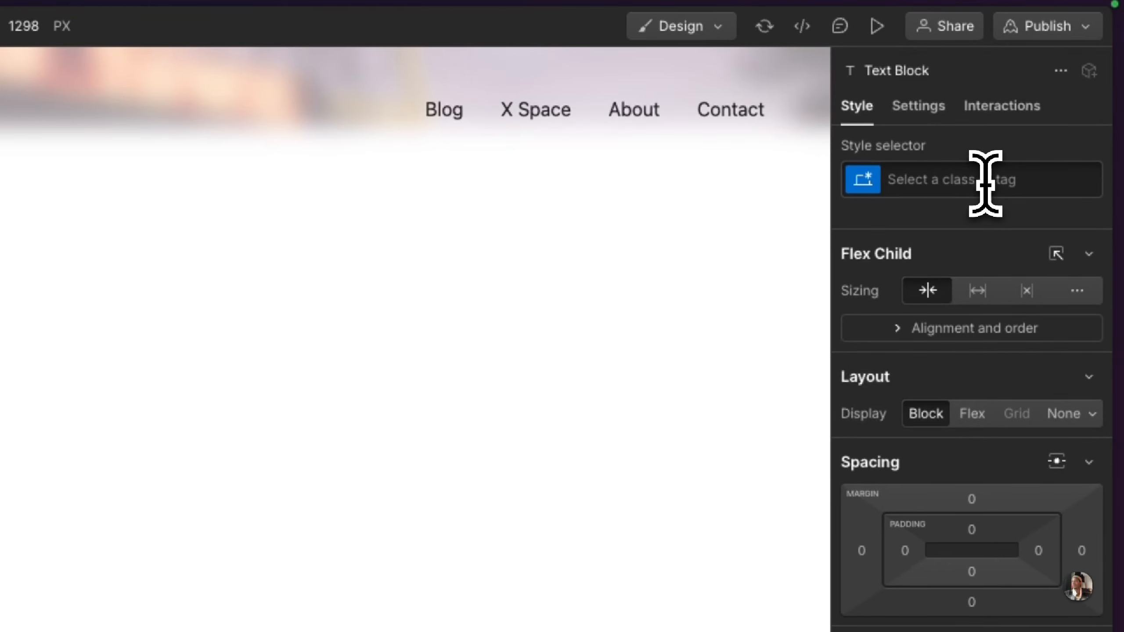
left_click(986, 183)
type("autir")
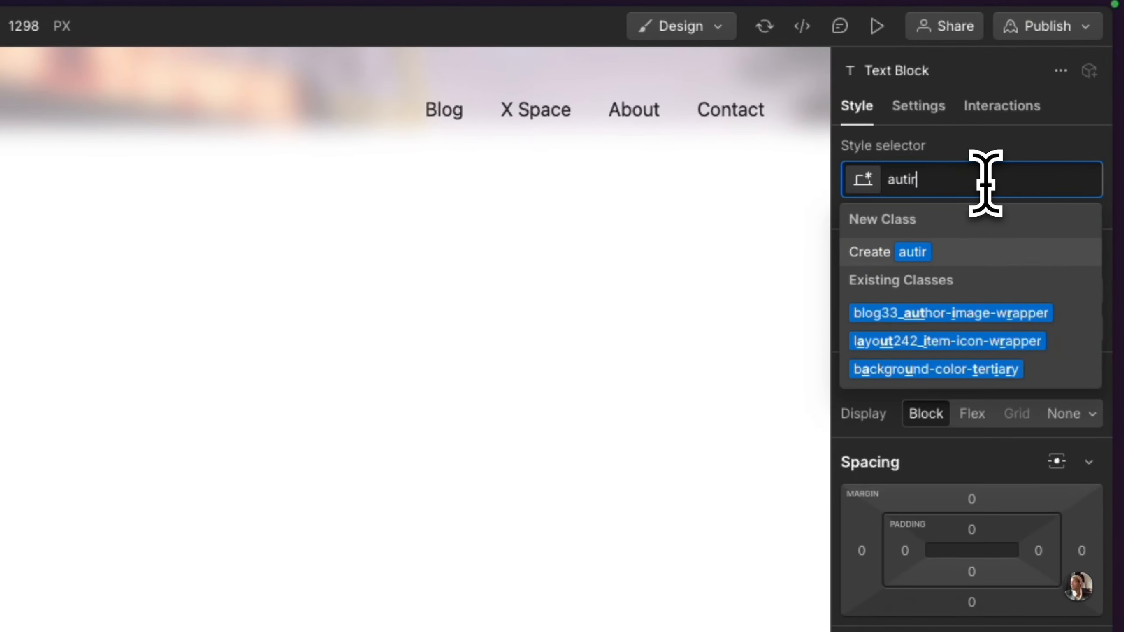
key("BackSpace")
key("BackSpace")
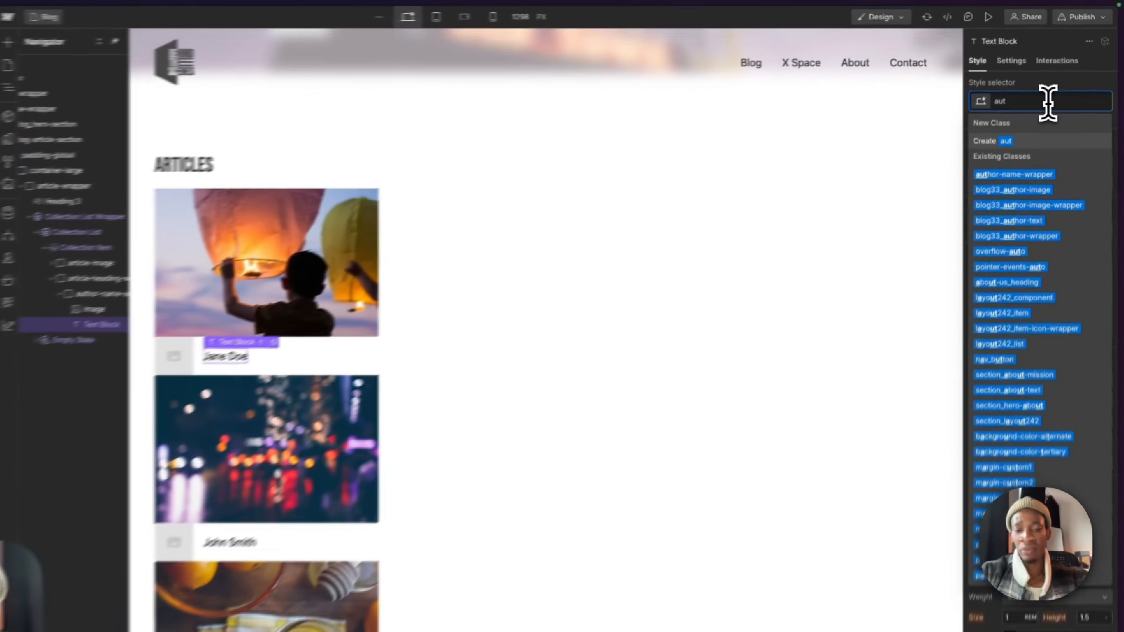
type("hors-name")
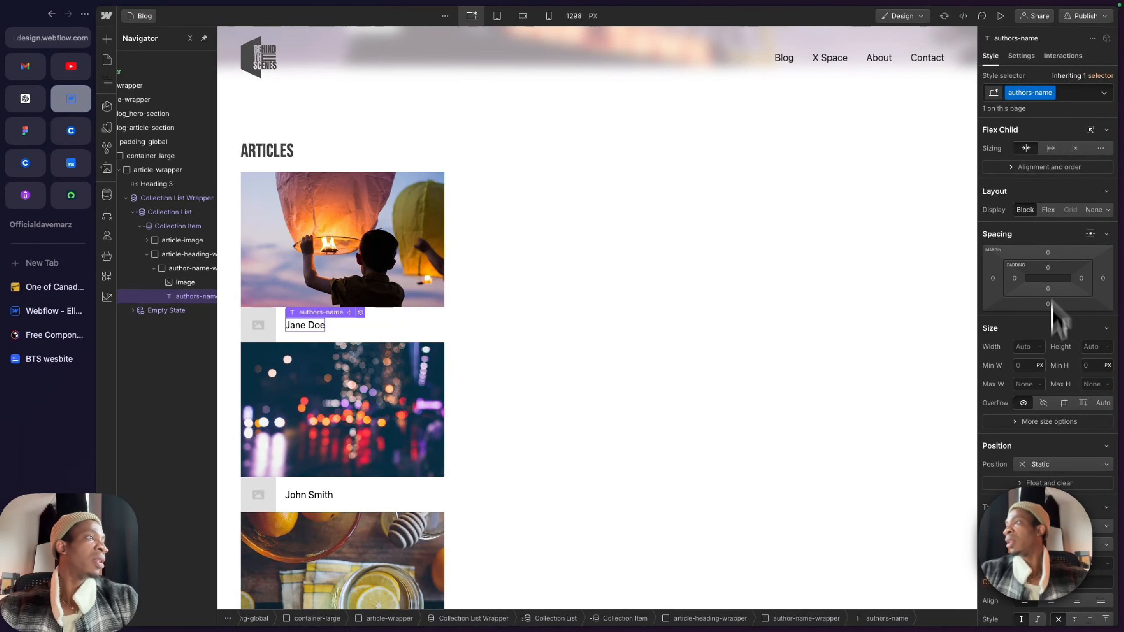
Step: Set the text color of authors-name to #535353
scroll(1053, 306, "down", 2)
left_click(1016, 527)
left_click(996, 410)
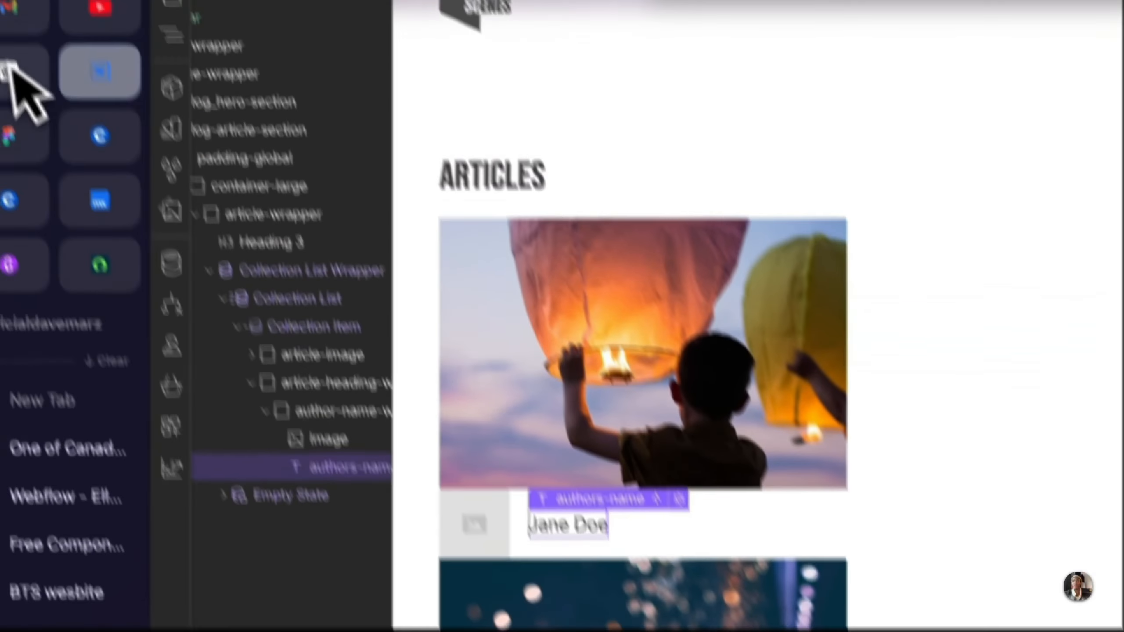
Step: Check the date beside the author in Figma, then add a Text Block after authors-name in Webflow and connect it to Created On
left_click(57, 219)
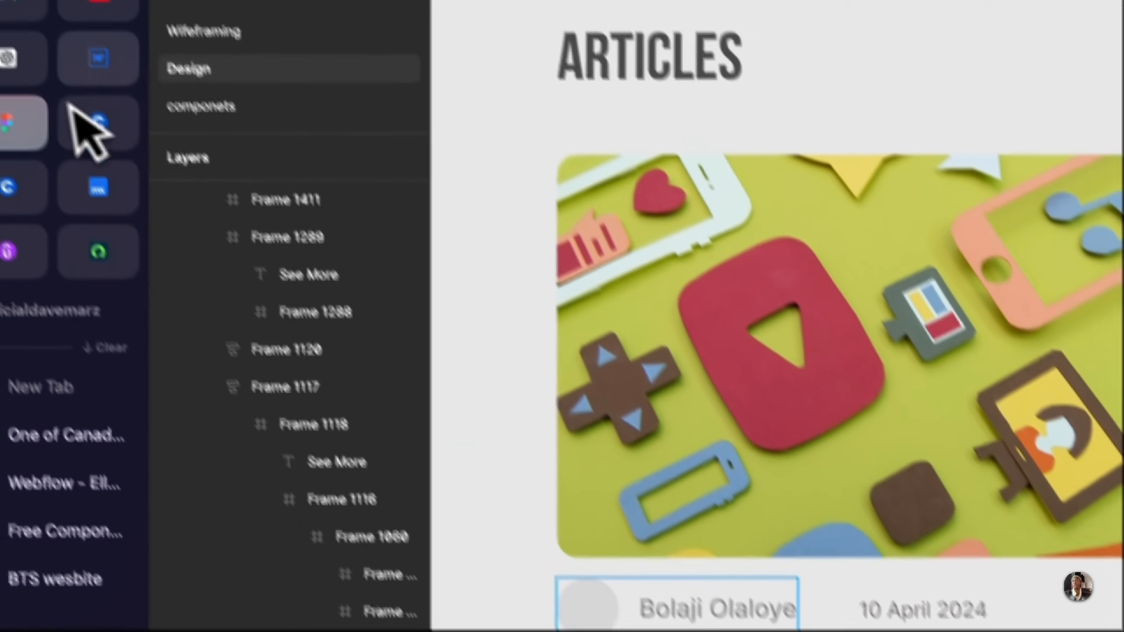
left_click(75, 111)
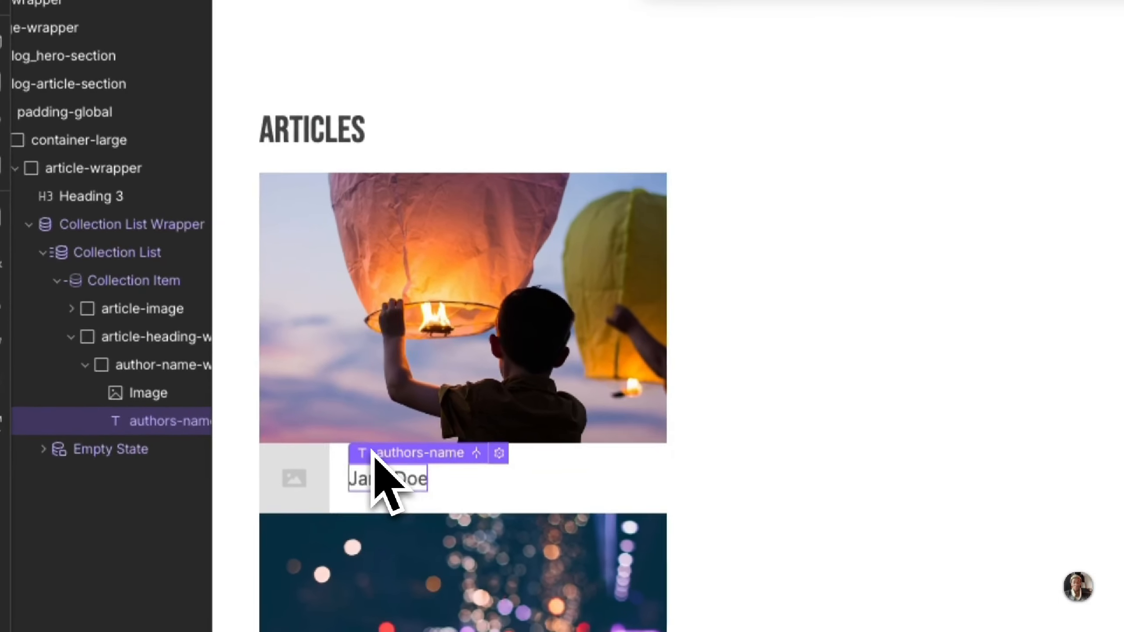
type("text")
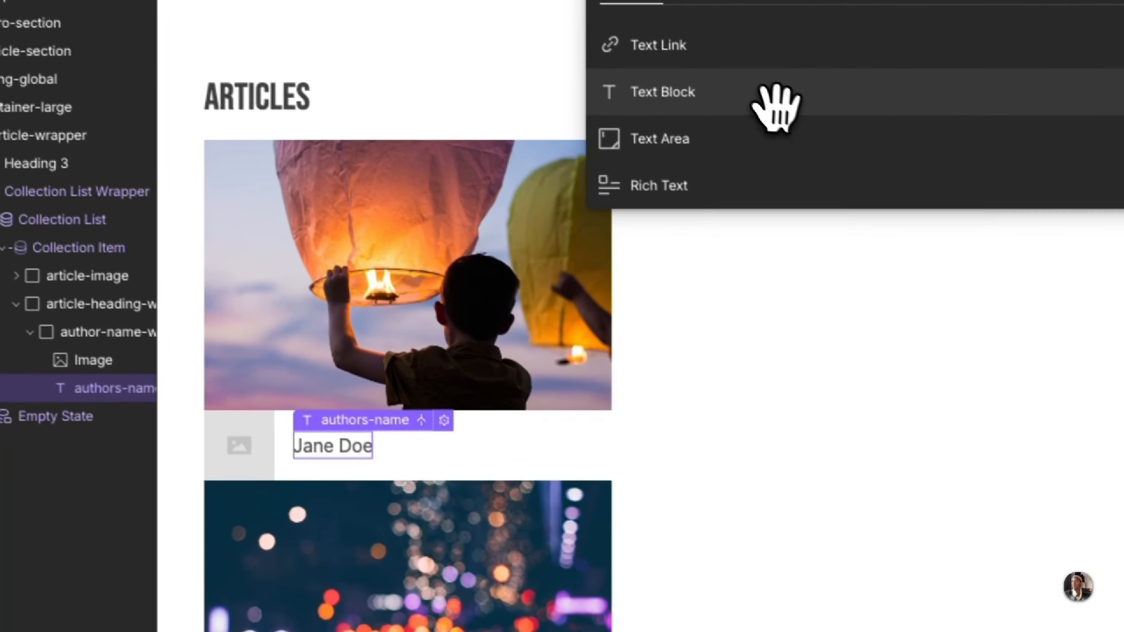
left_click(774, 102)
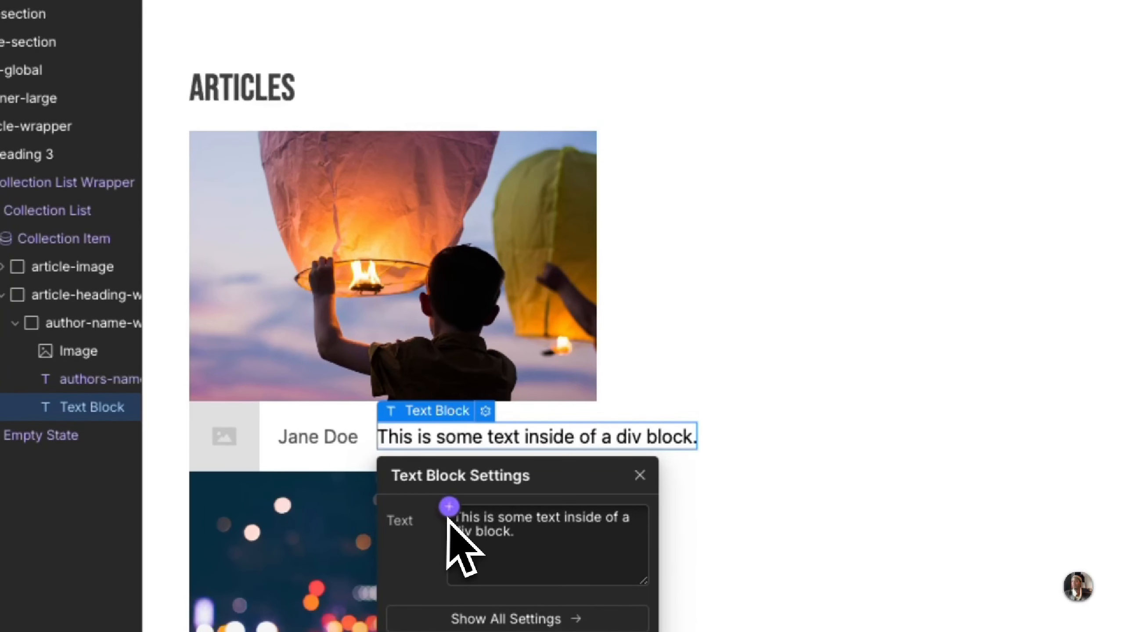
left_click(449, 507)
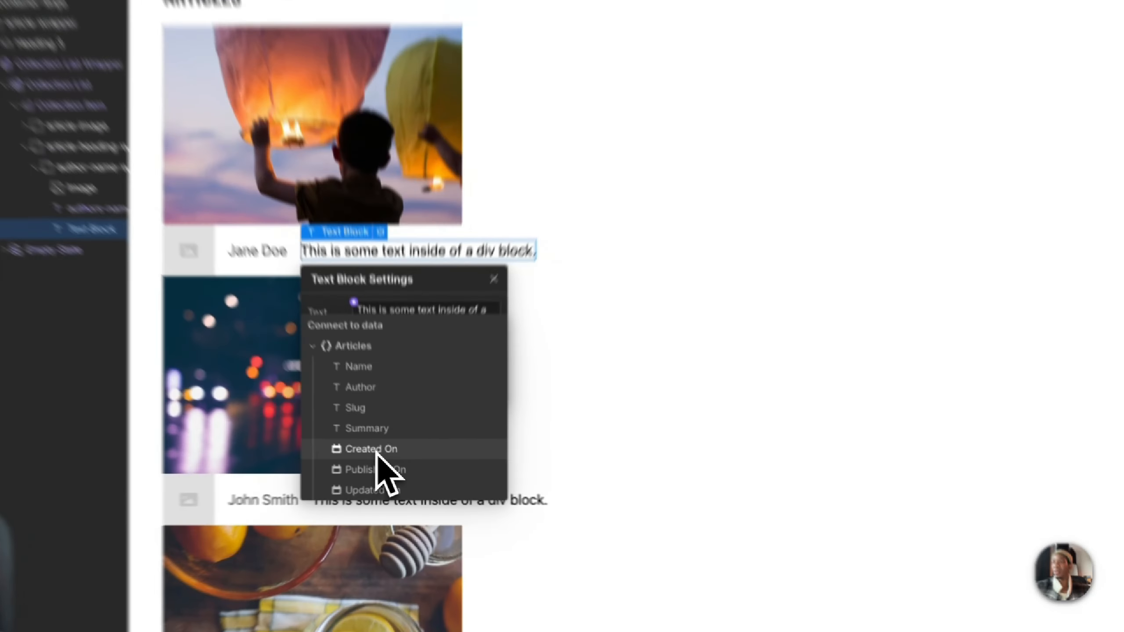
left_click(382, 460)
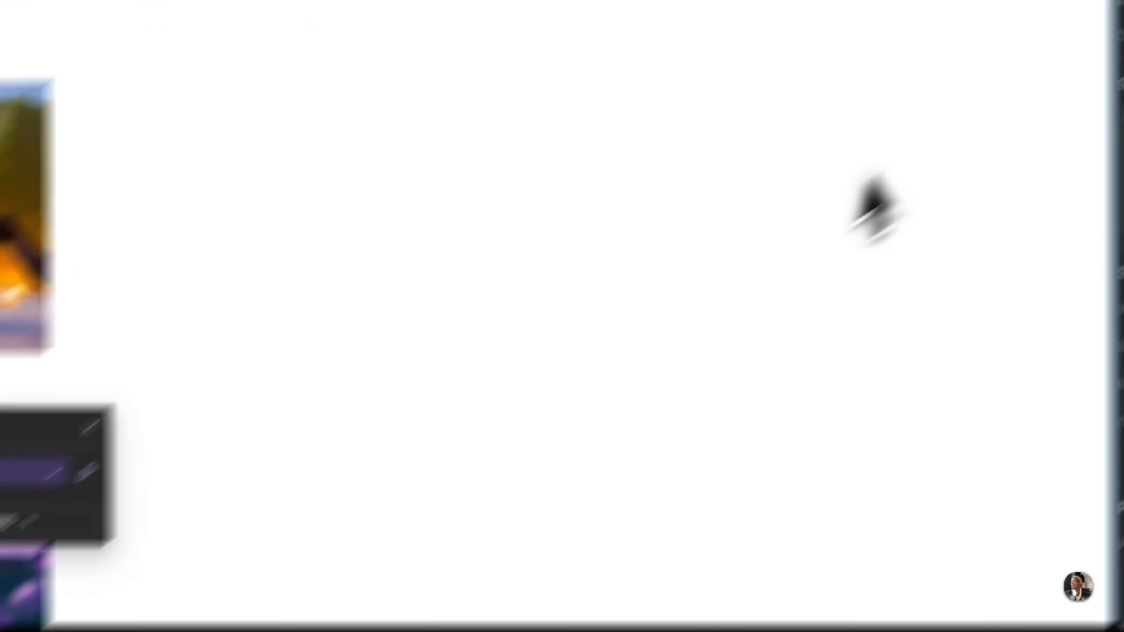
Step: Give the date Text Block the new class date-blog and match its text color and size to the date in Figma
left_click(918, 180)
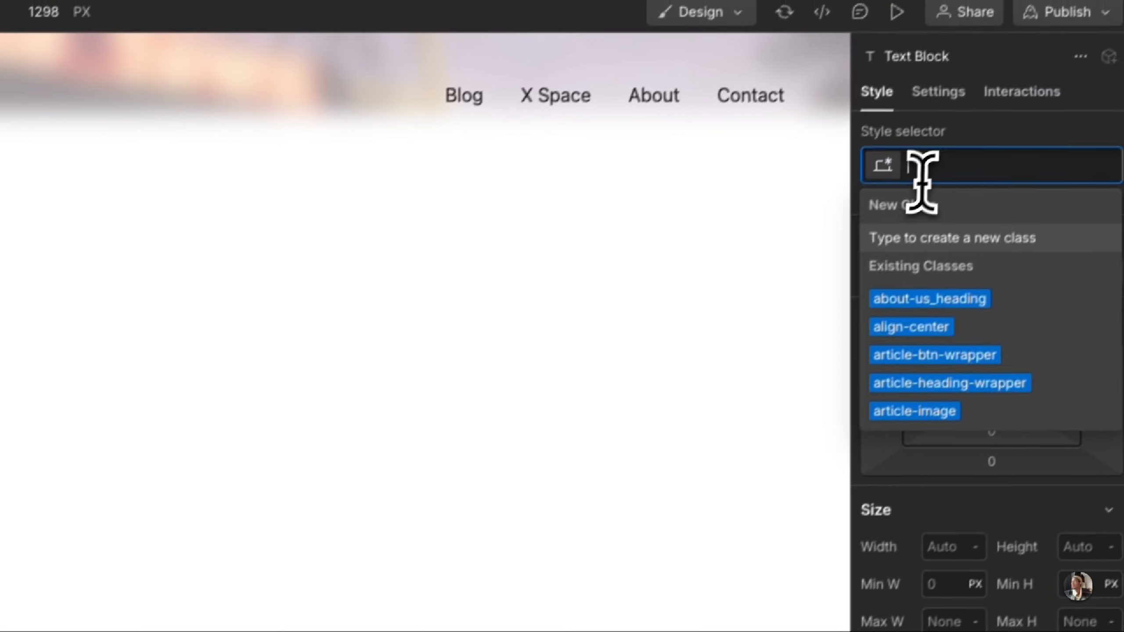
type("date")
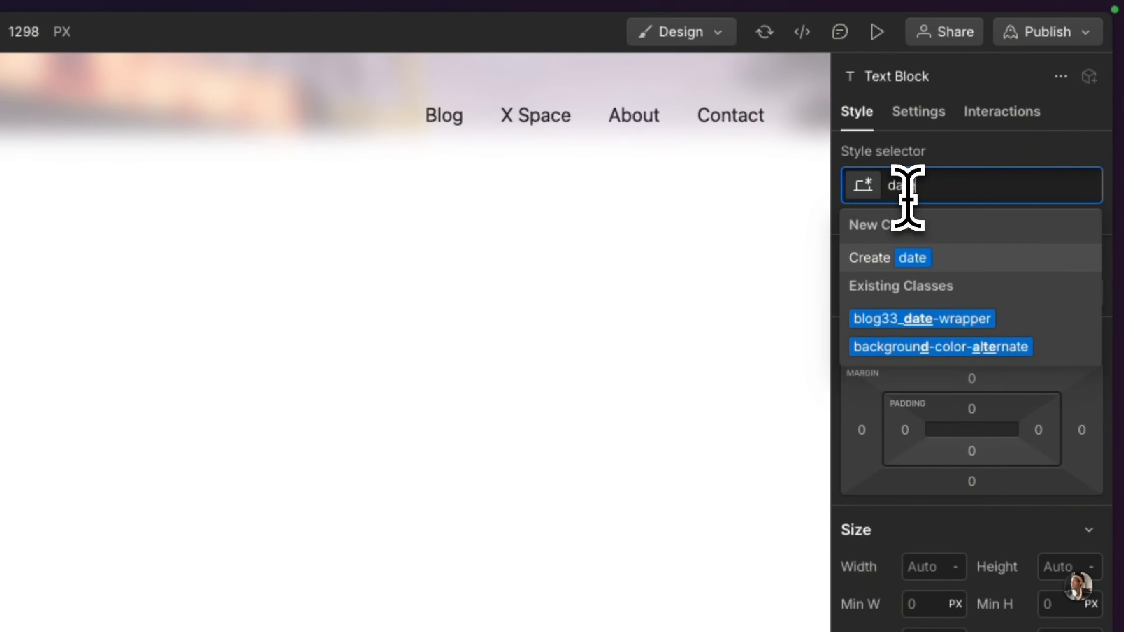
type("-blog")
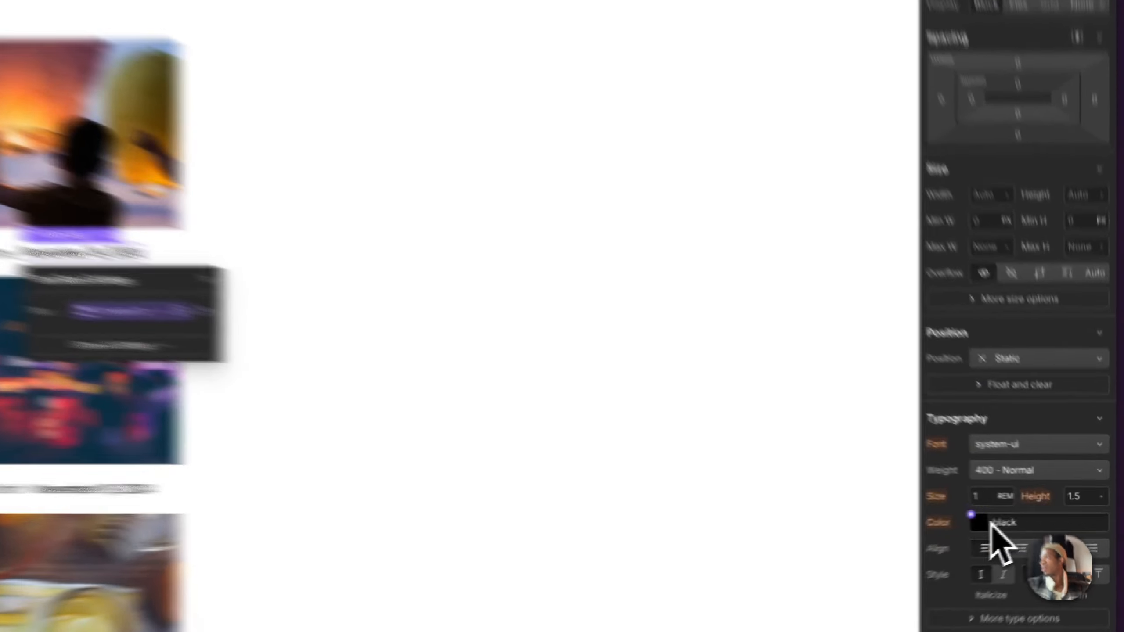
left_click(1019, 519)
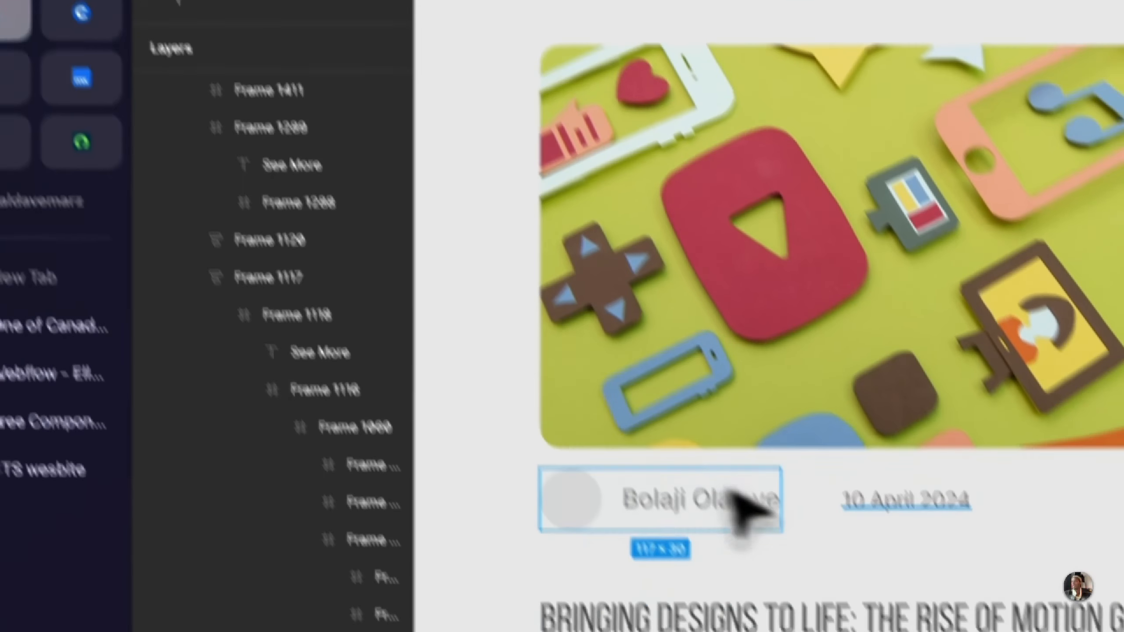
left_click(884, 511)
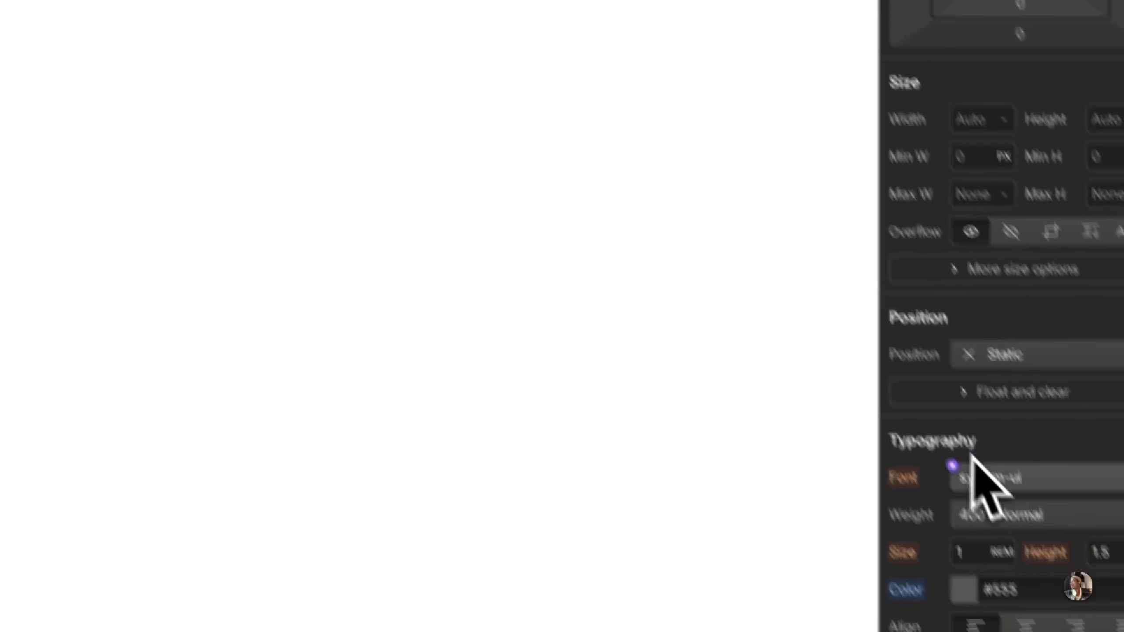
left_click(974, 551)
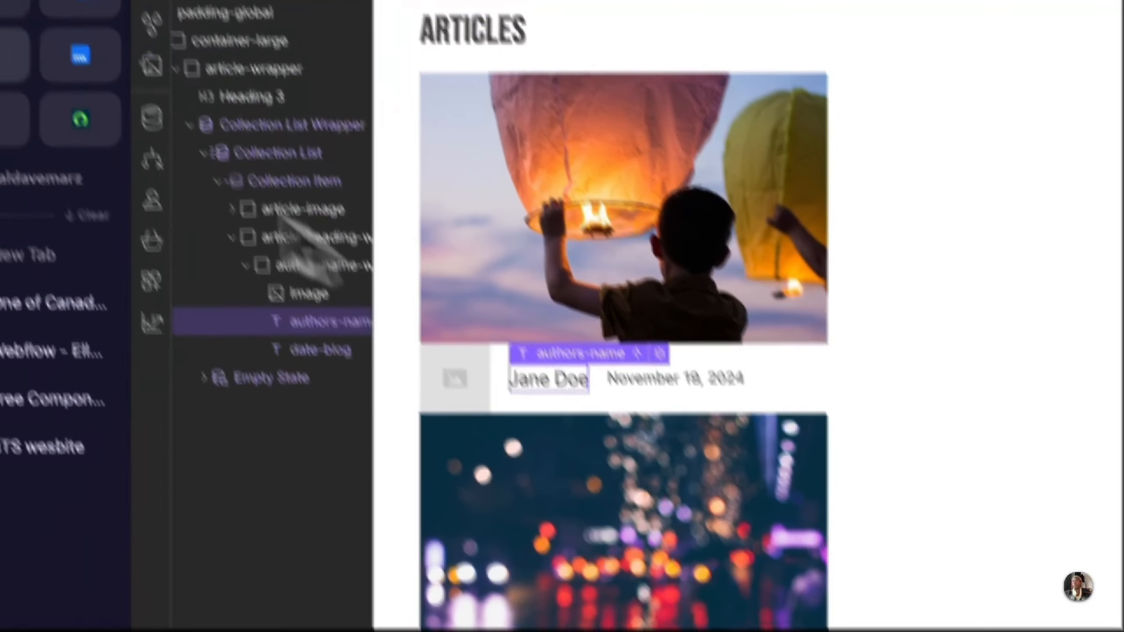
Step: Inspect the author name text in Figma, then set the font size of authors-name in Webflow to 0.9 rem
left_click(40, 95)
left_click(743, 584)
double_click(743, 584)
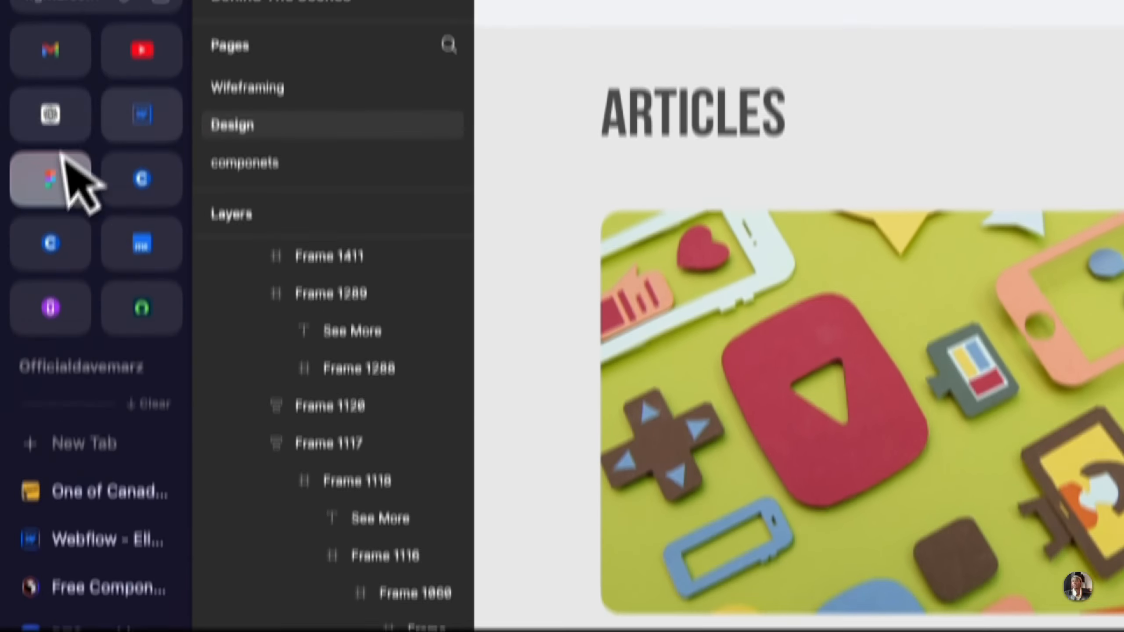
left_click(153, 189)
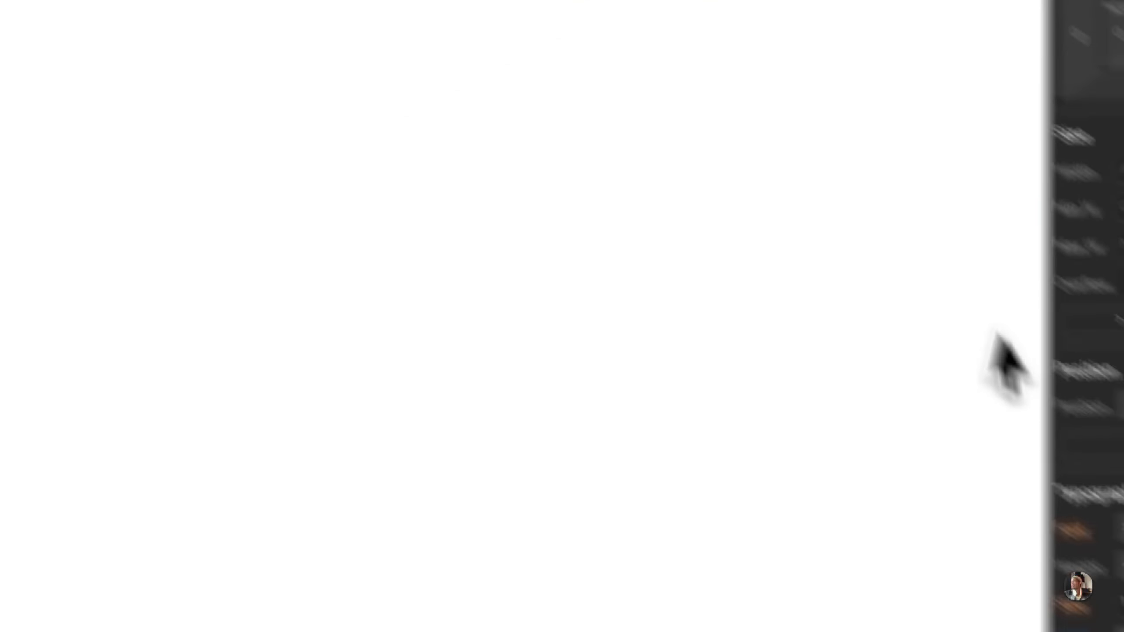
left_click(943, 460)
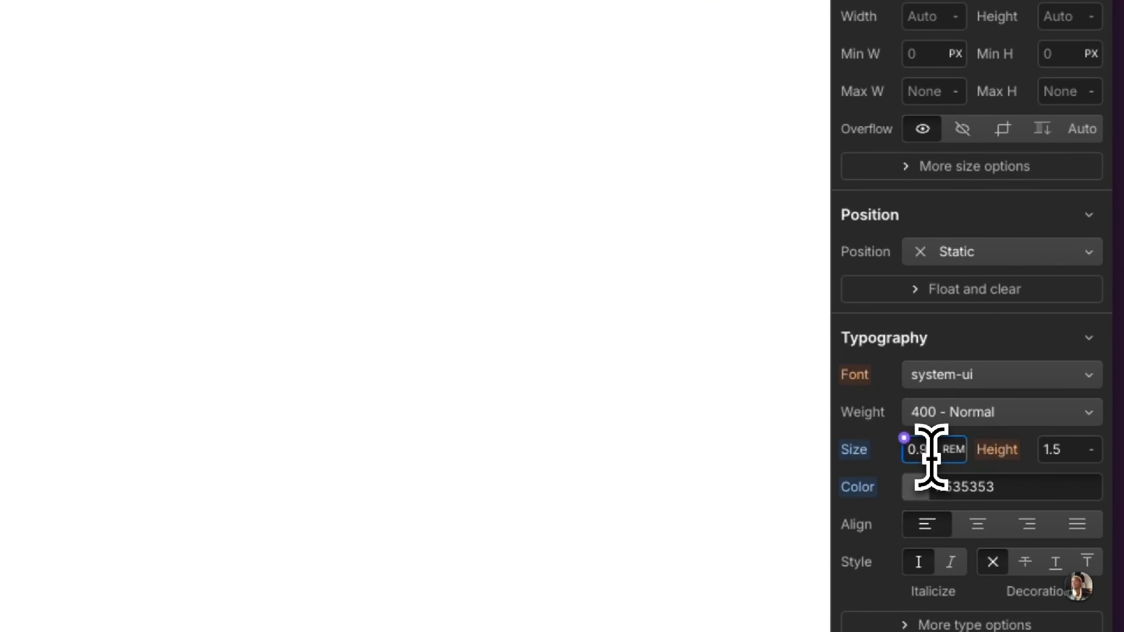
type("0.9")
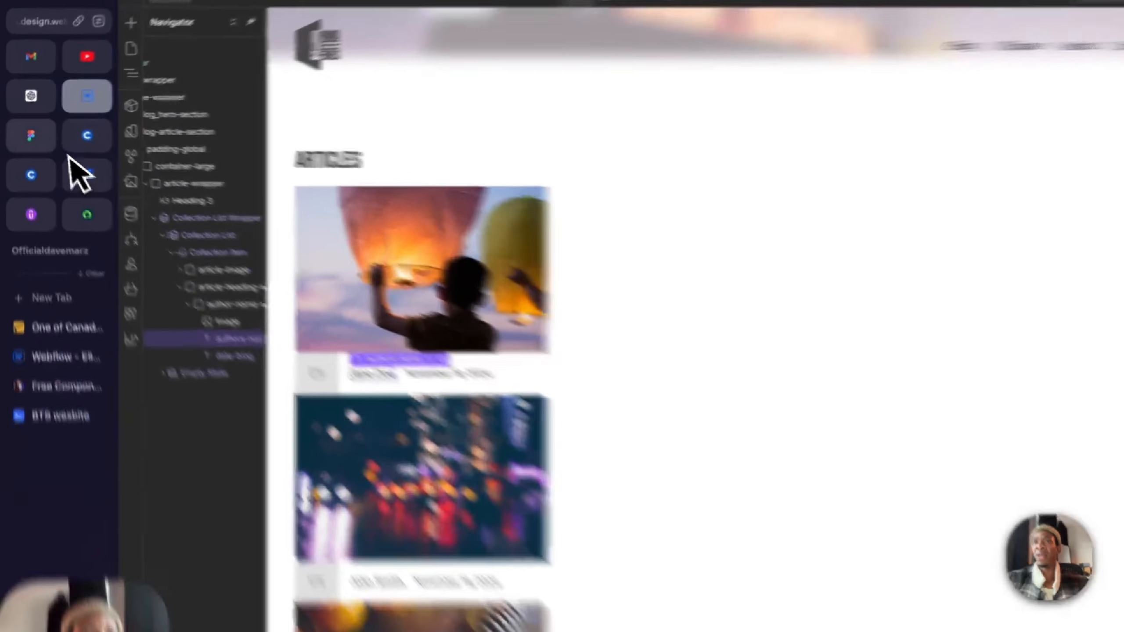
Step: Inspect the article title in Figma, then insert a Heading inside article-heading-wrapper below author-name-wrapper in Webflow
left_click(25, 130)
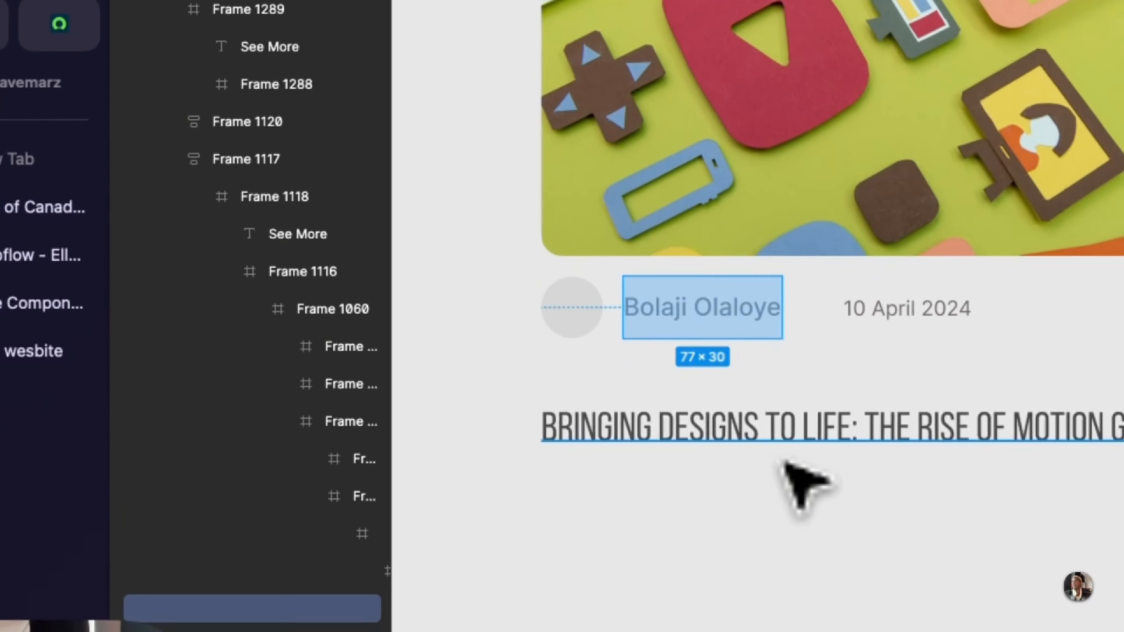
left_click(772, 438)
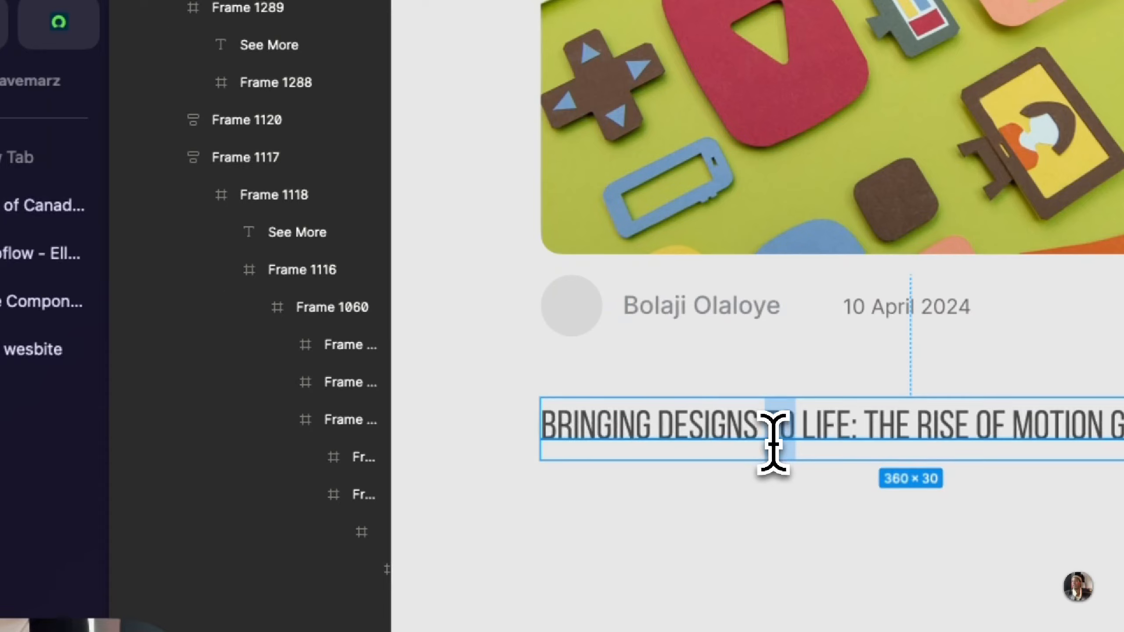
left_click(144, 138)
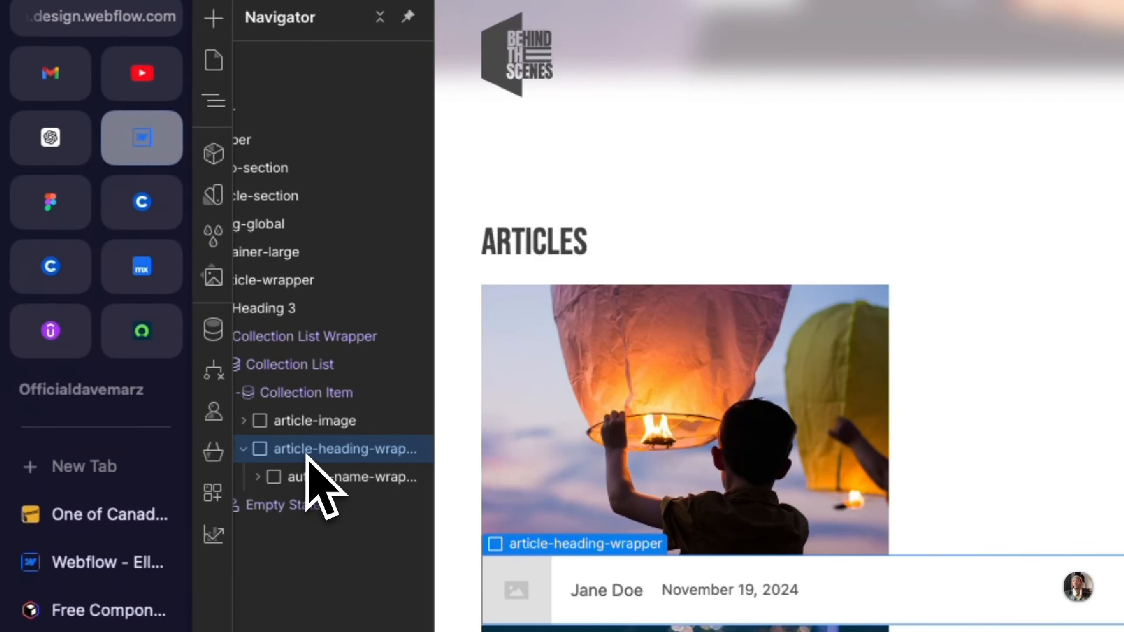
key("super+k")
type("head")
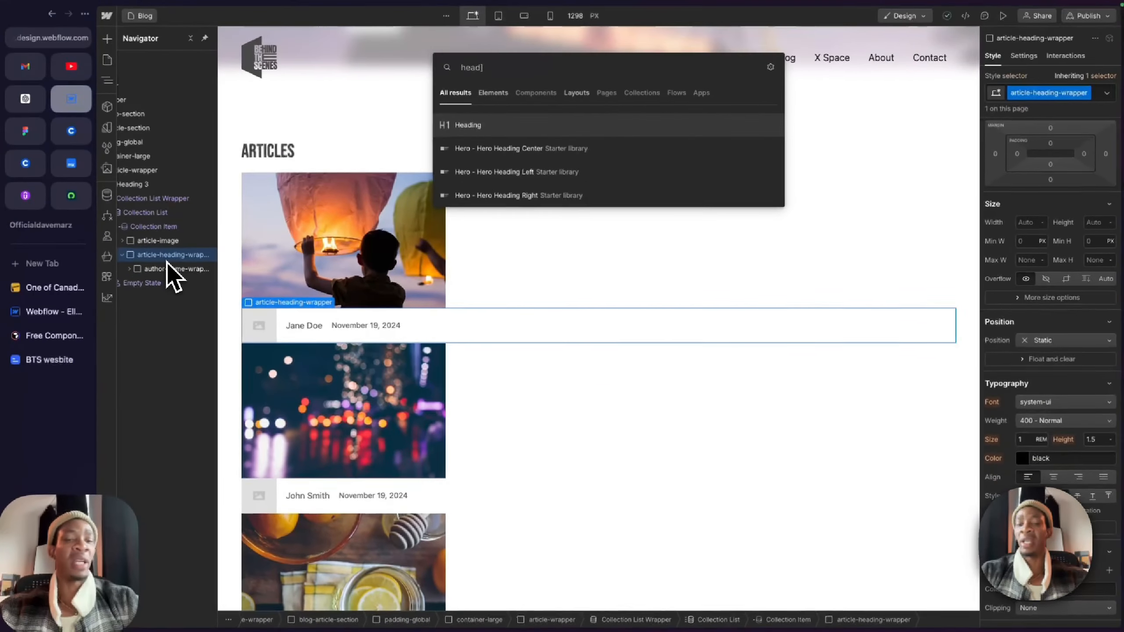
key("Return")
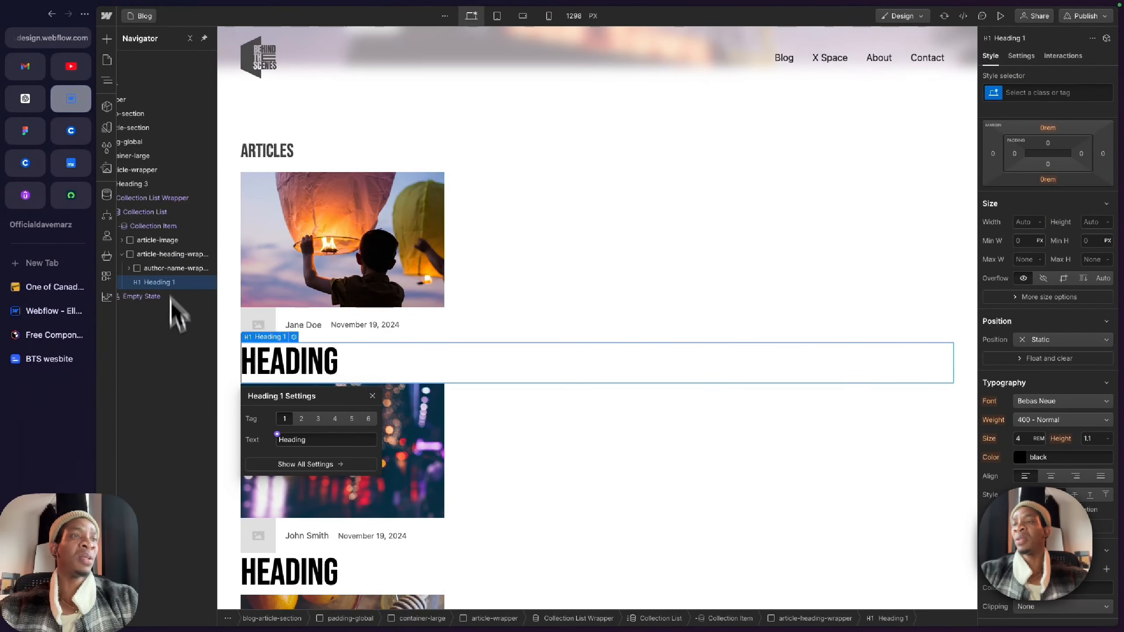
Step: Compare the new heading with the Figma title, set its tag to H4 and connect its text to the Name field
left_click(318, 418)
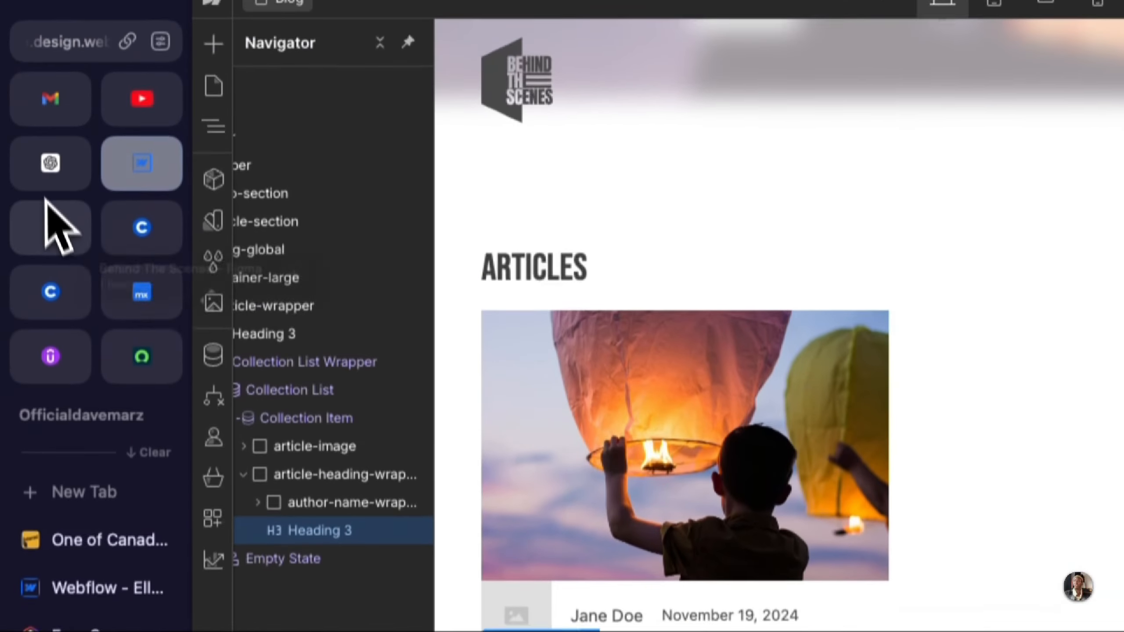
left_click(55, 222)
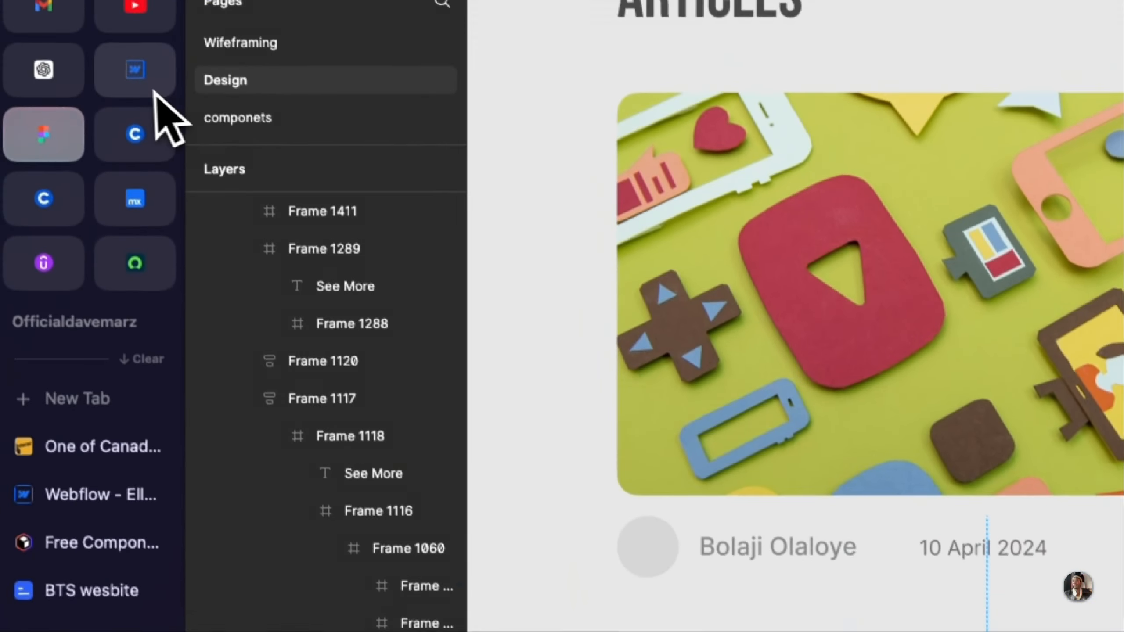
left_click(93, 6)
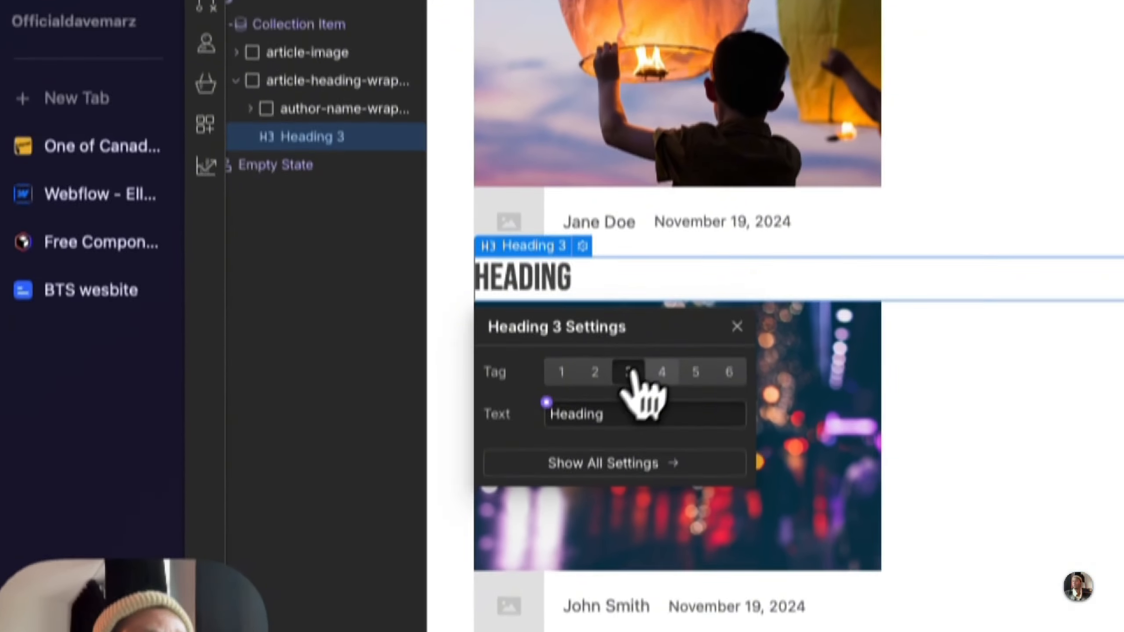
left_click(662, 372)
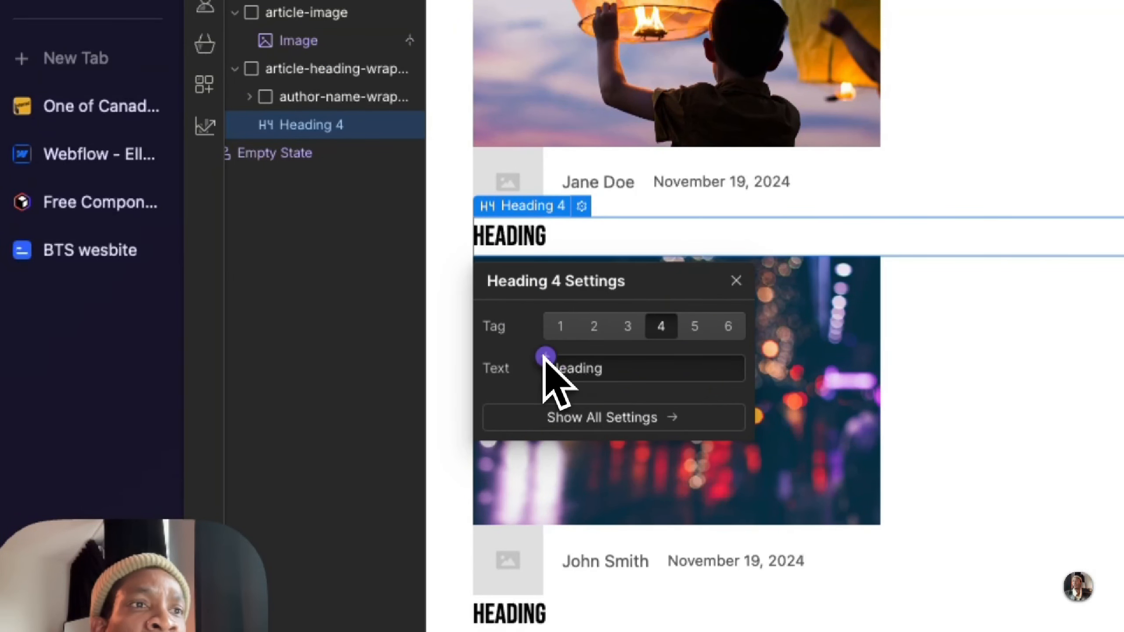
left_click(546, 357)
left_click(551, 442)
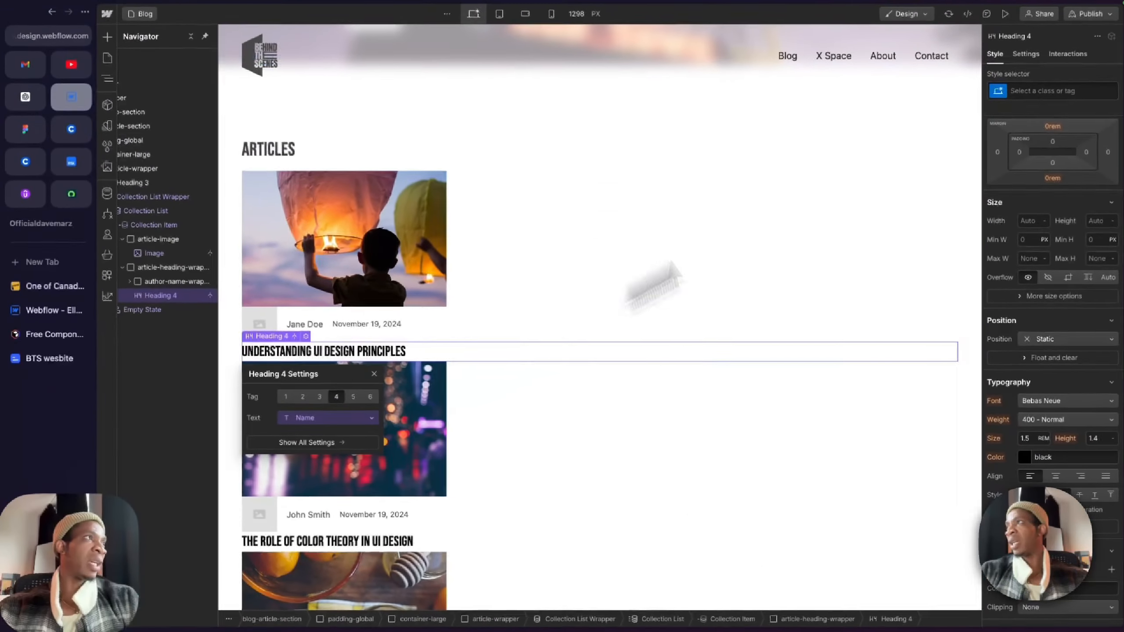
Step: Compare the Webflow card's author row and title with the title text and surrounding text frame in Figma
scroll(354, 298, "down", 2)
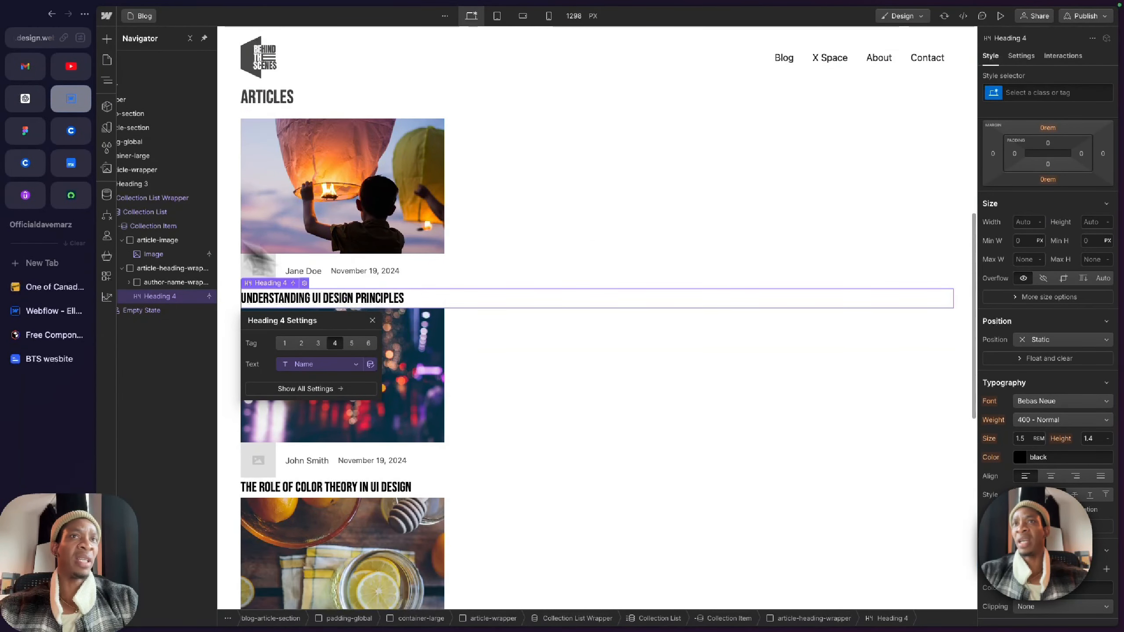
left_click(35, 133)
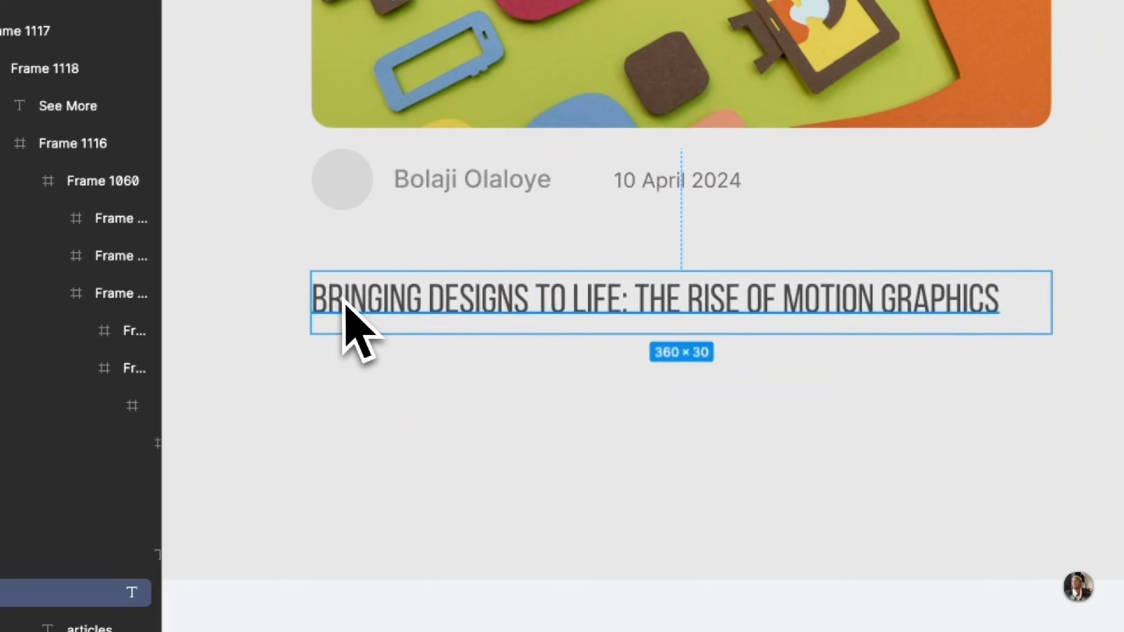
double_click(343, 299)
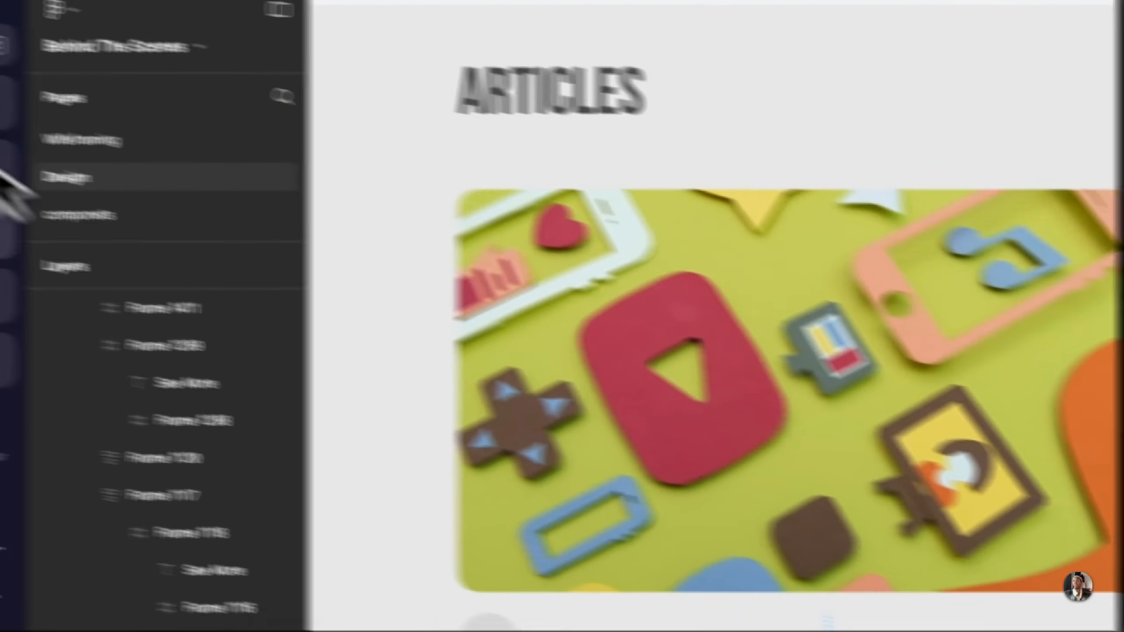
left_click(137, 221)
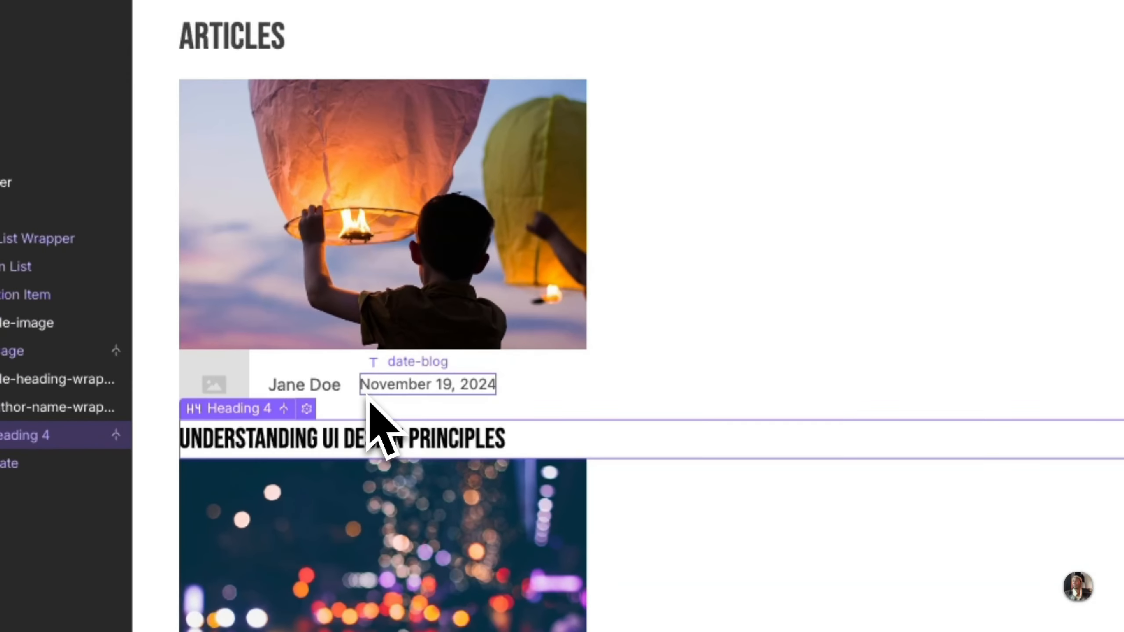
left_click(349, 404)
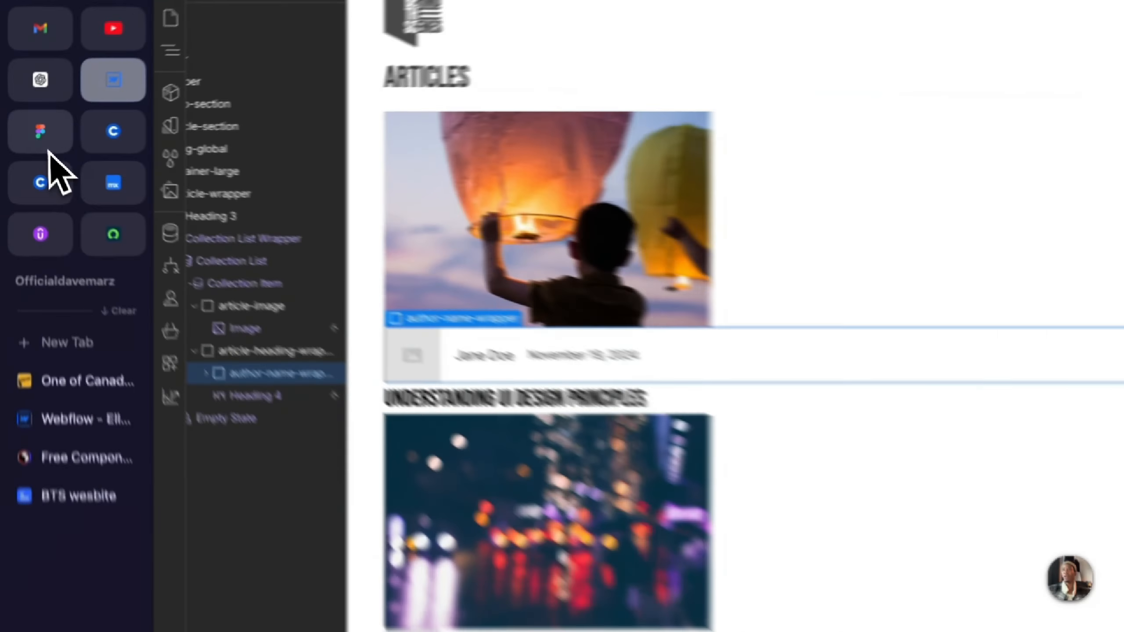
left_click(28, 136)
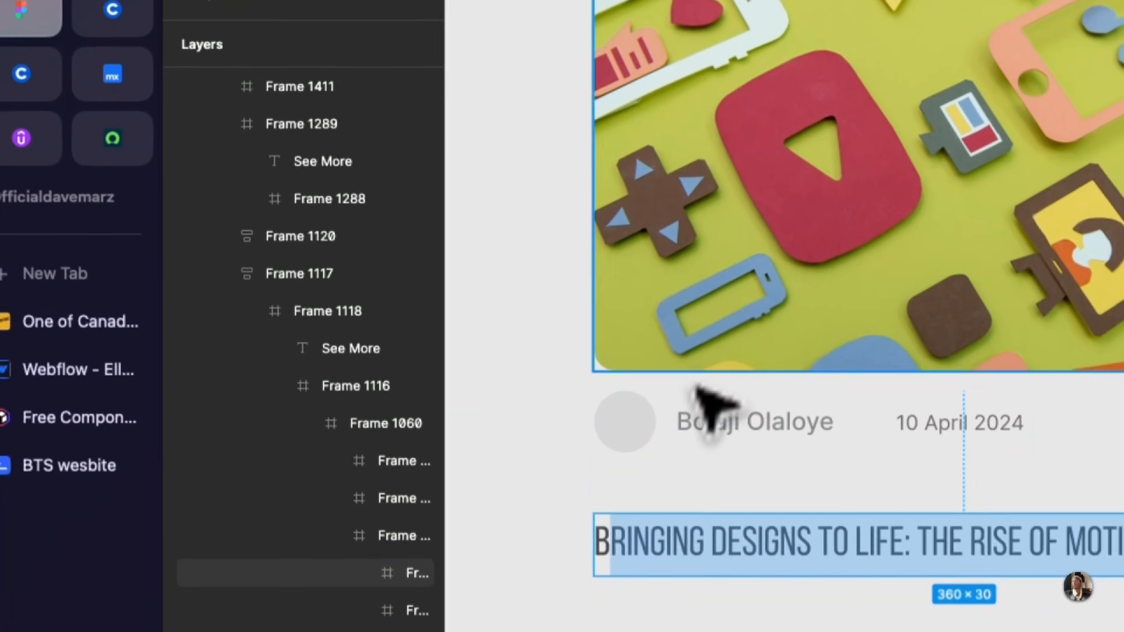
left_click(384, 283)
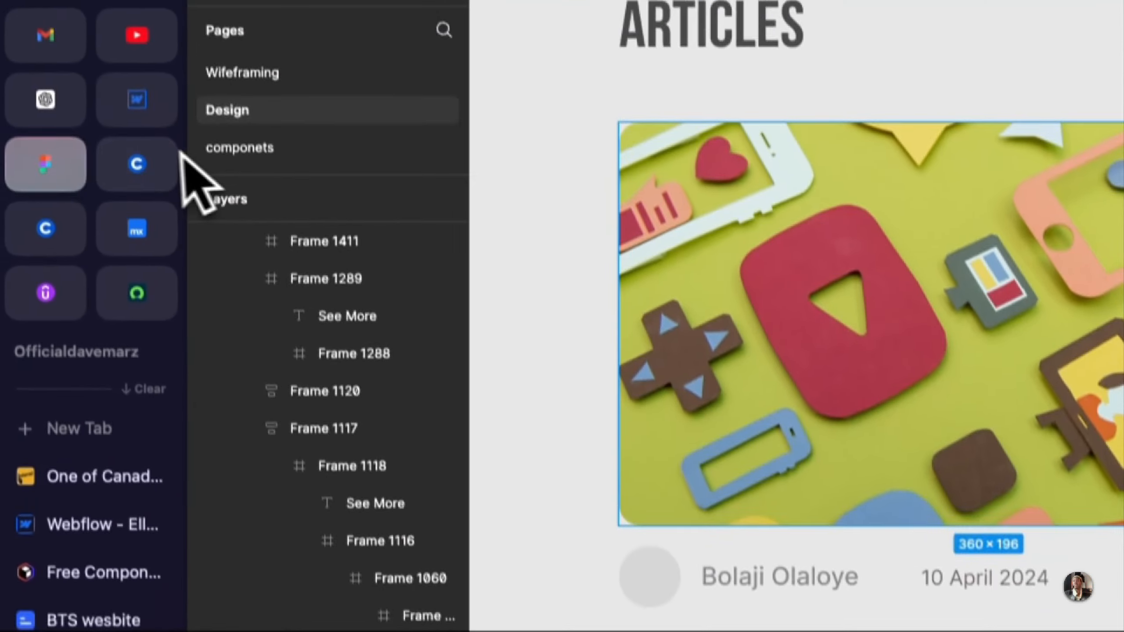
left_click(144, 137)
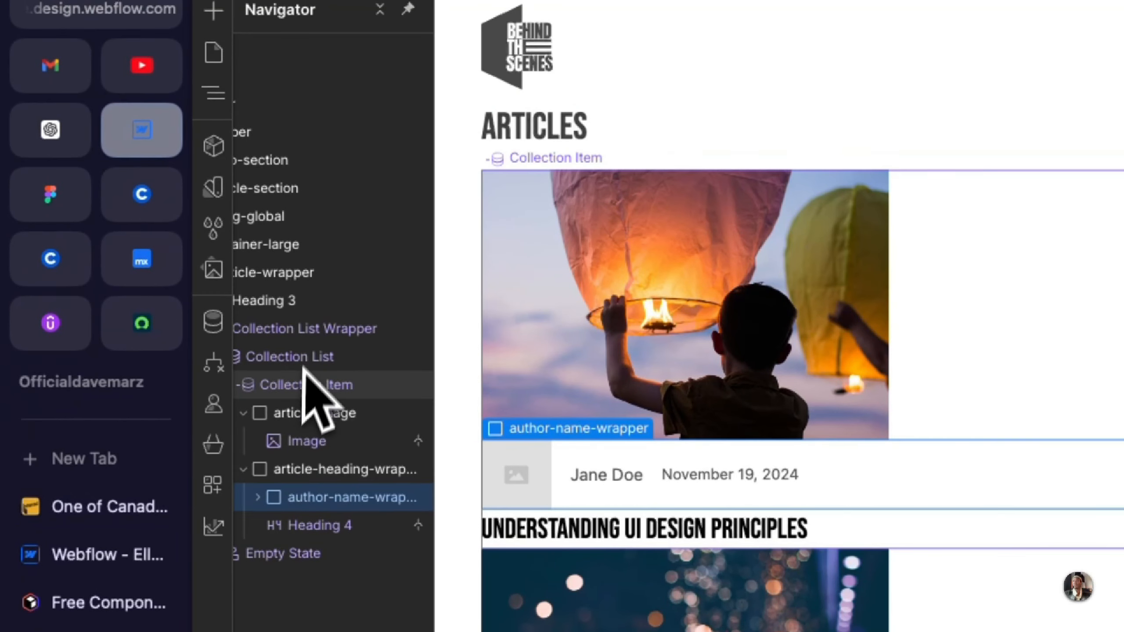
Step: Lay out article-heading-wrapper as a vertical Flex with X alignment Left, Y alignment Center and a 16 px gap
left_click(307, 416)
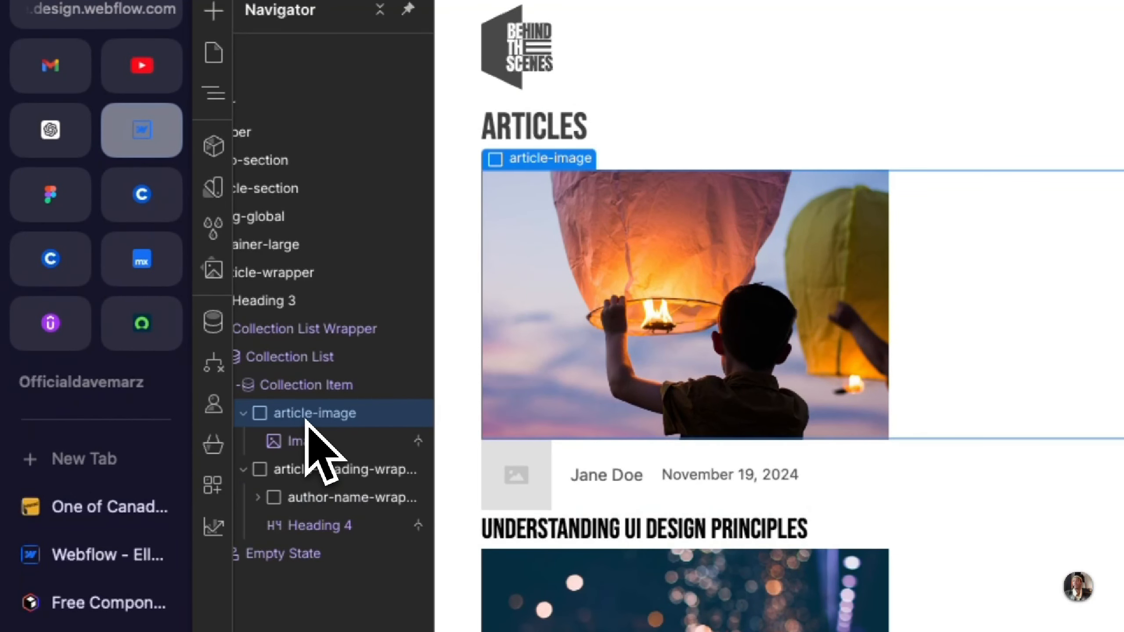
left_click(318, 442)
left_click(323, 466)
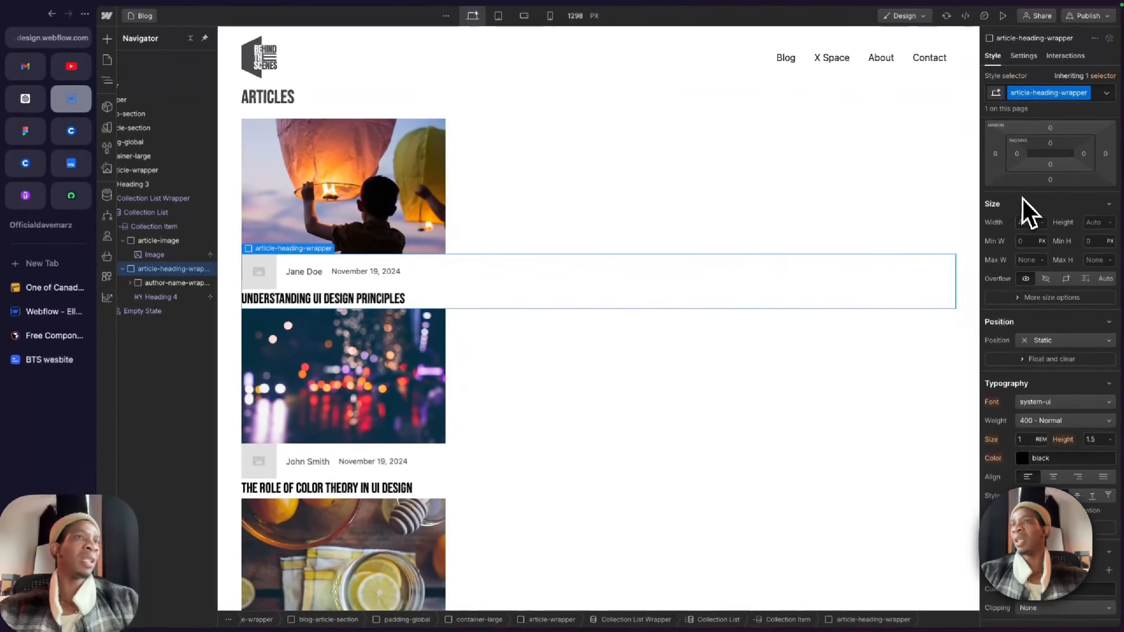
scroll(1037, 206, "up", 3)
left_click(1048, 148)
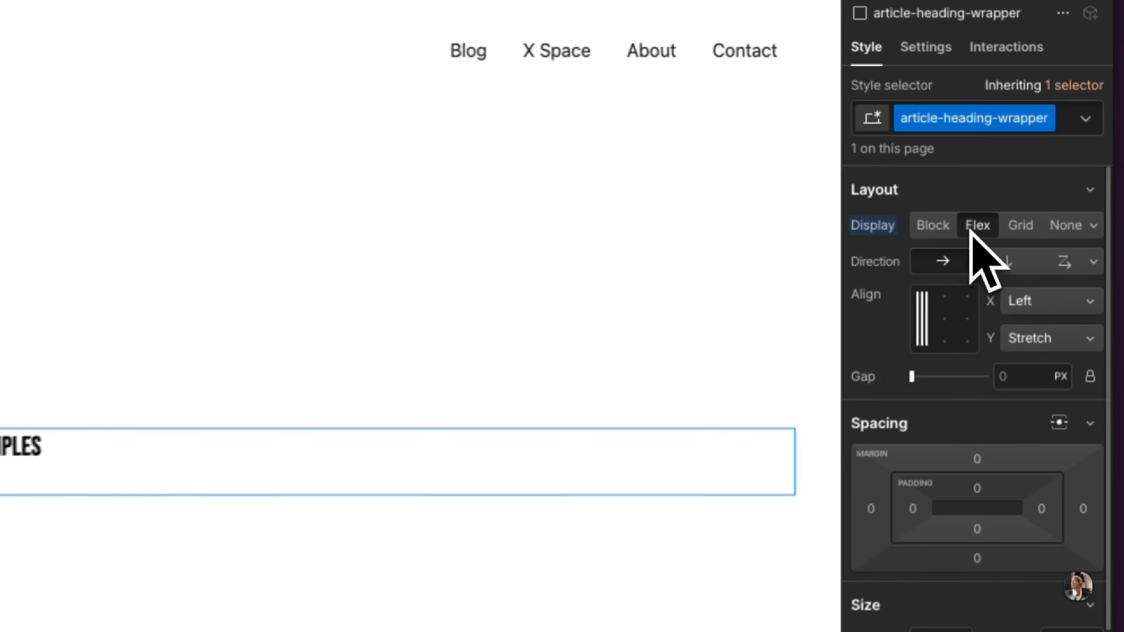
left_click(998, 271)
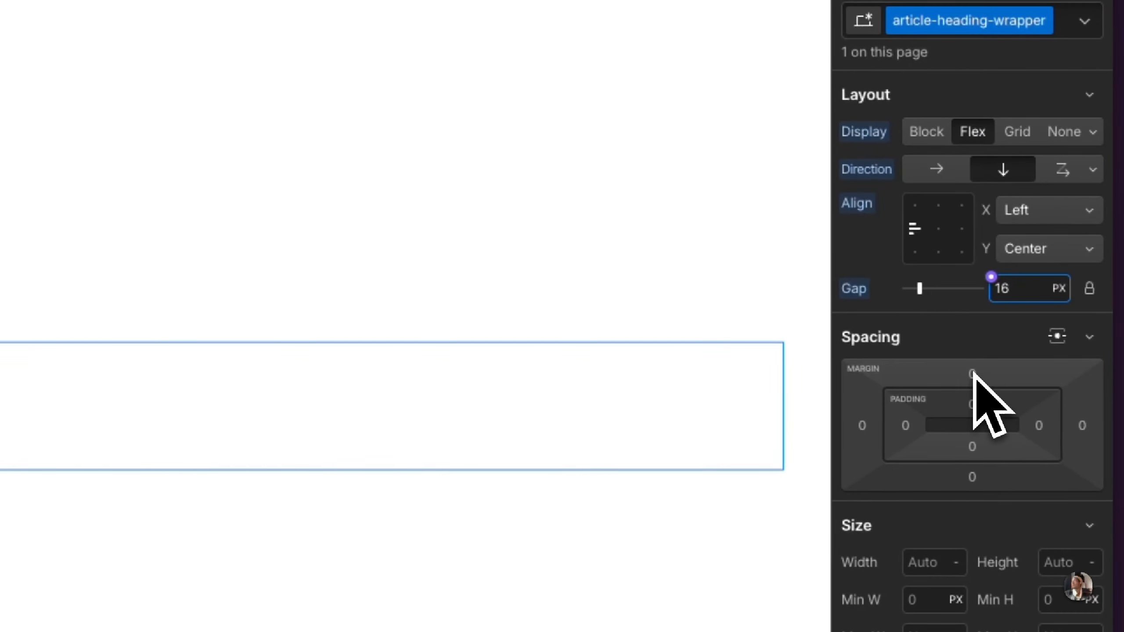
Step: Add a top margin to article-heading-wrapper to separate it from the thumbnail, and select the article-image block
left_click(972, 374)
left_click(1033, 456)
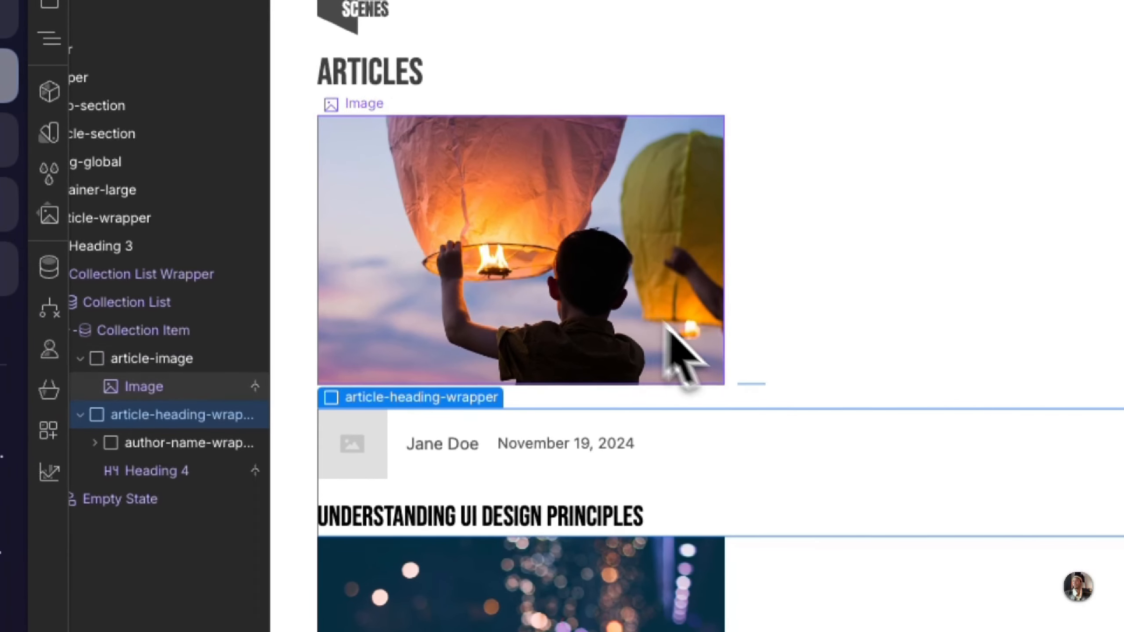
left_click(752, 372)
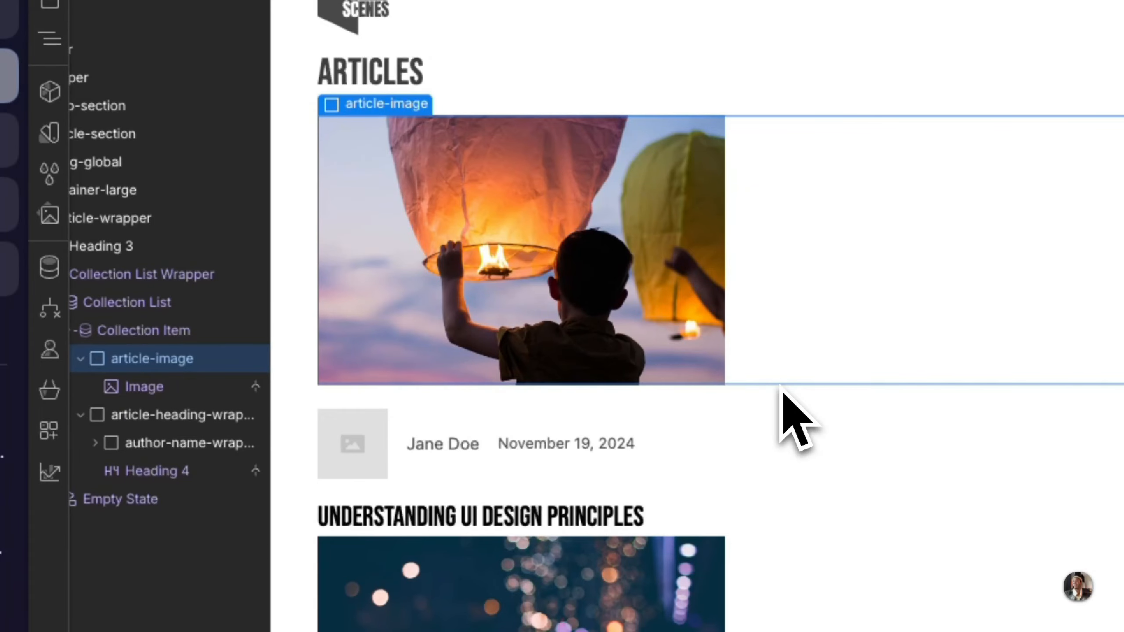
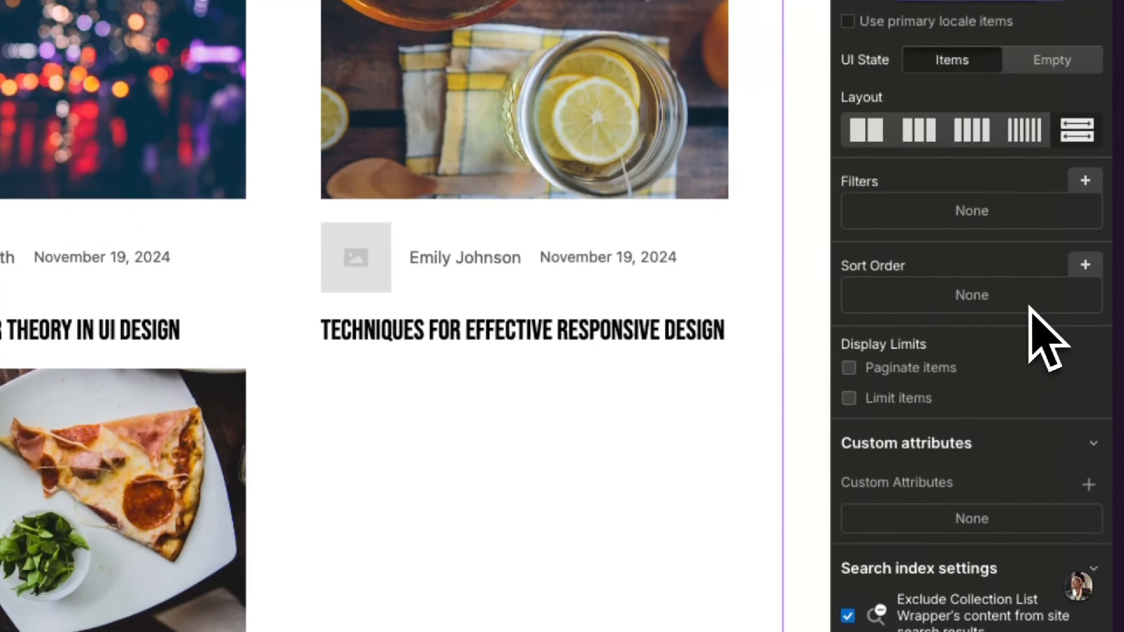
Step: Limit the Articles collection list to showing 3 items, and check the resulting card row on the page
left_click(928, 406)
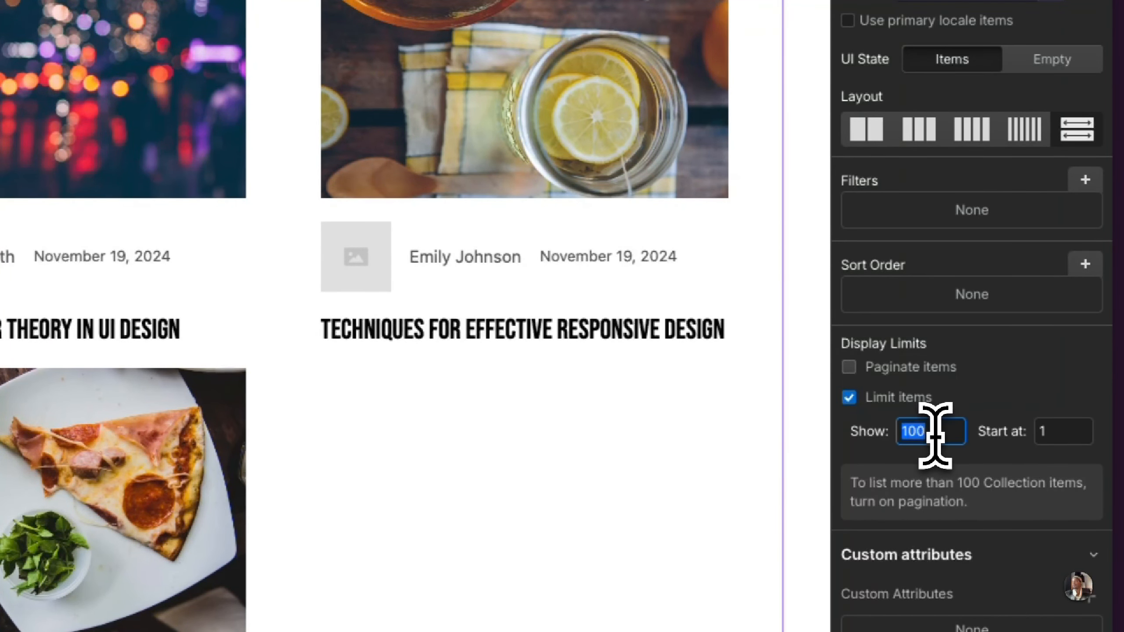
key("BackSpace")
key("BackSpace")
key("BackSpace")
type("3")
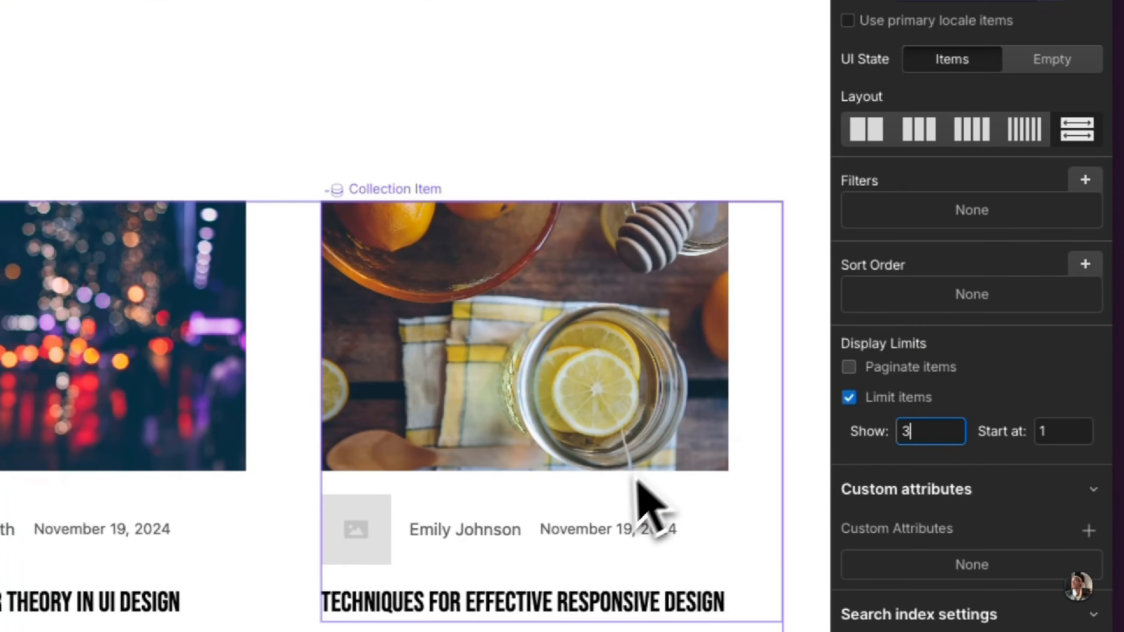
scroll(652, 502, "down", 1)
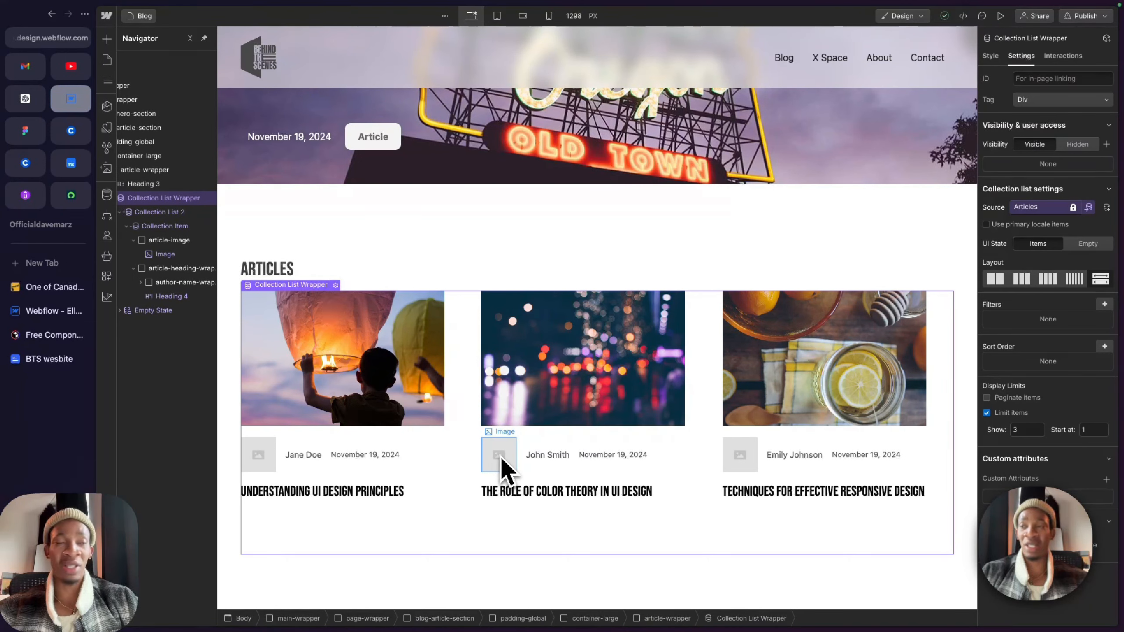
scroll(505, 462, "down", 1)
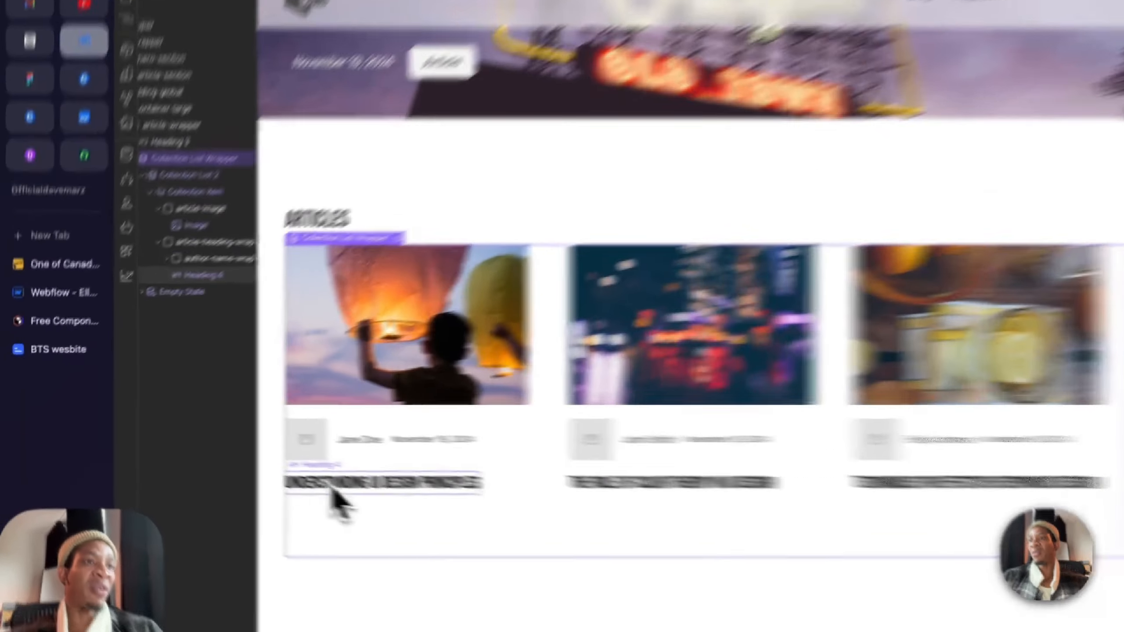
Step: Compare the first card's title with the Figma design and give the heading the new class blog-heading
left_click(274, 470)
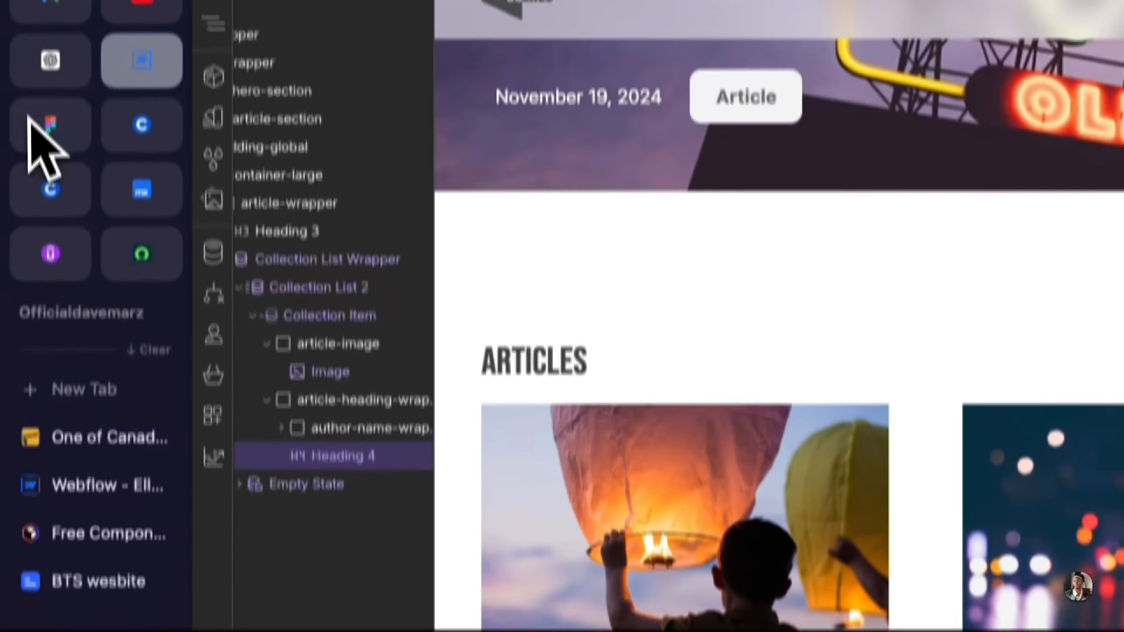
left_click(51, 133)
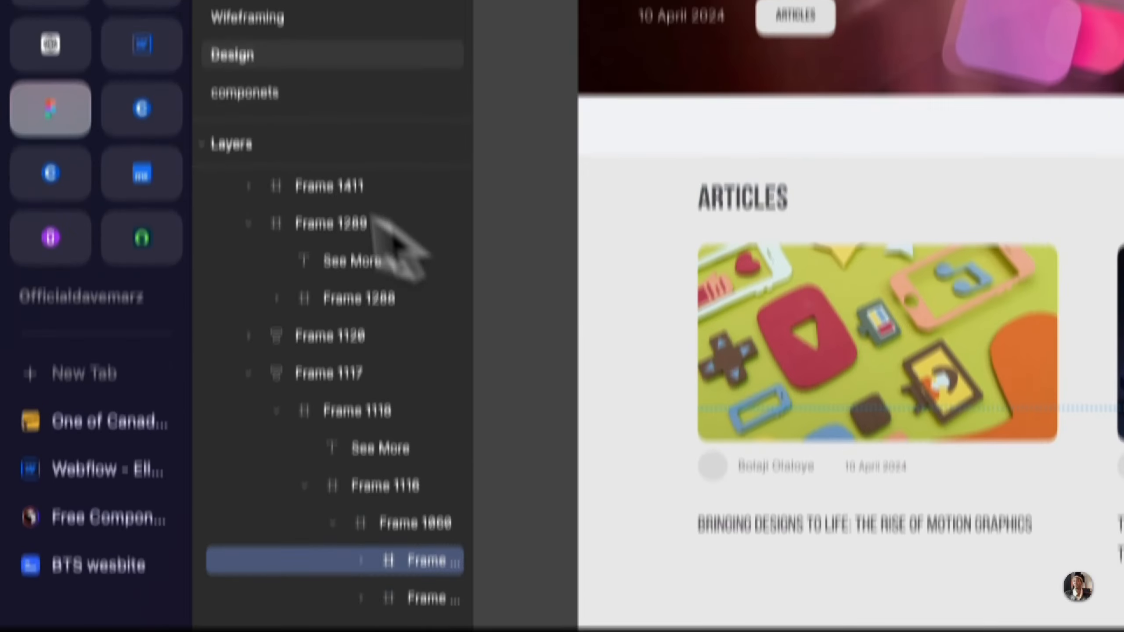
left_click(144, 64)
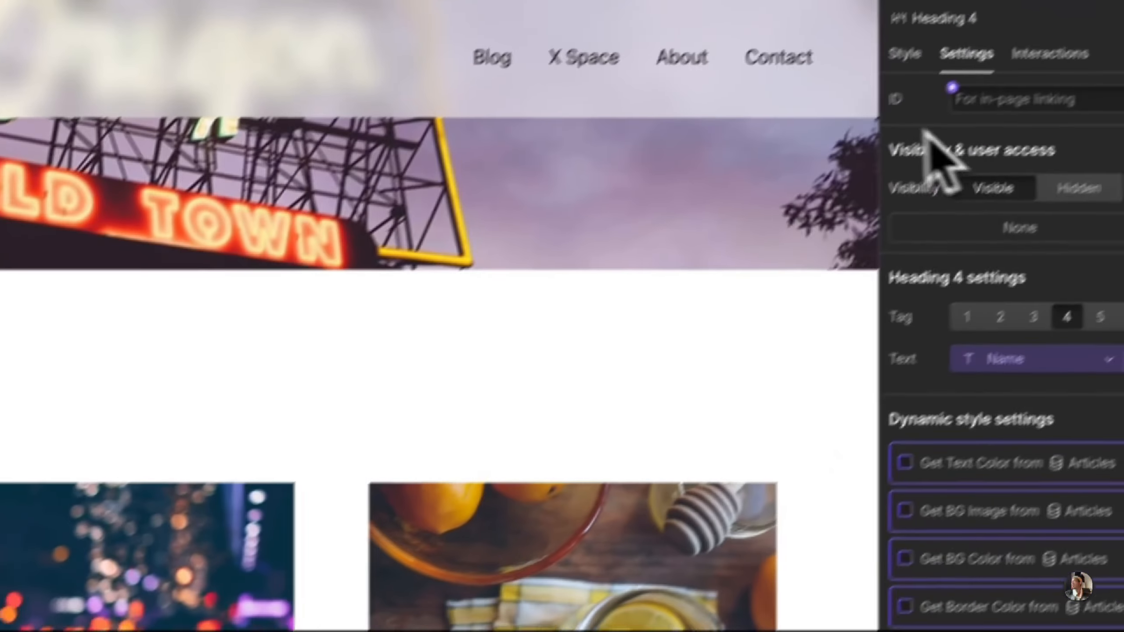
left_click(900, 52)
left_click(948, 183)
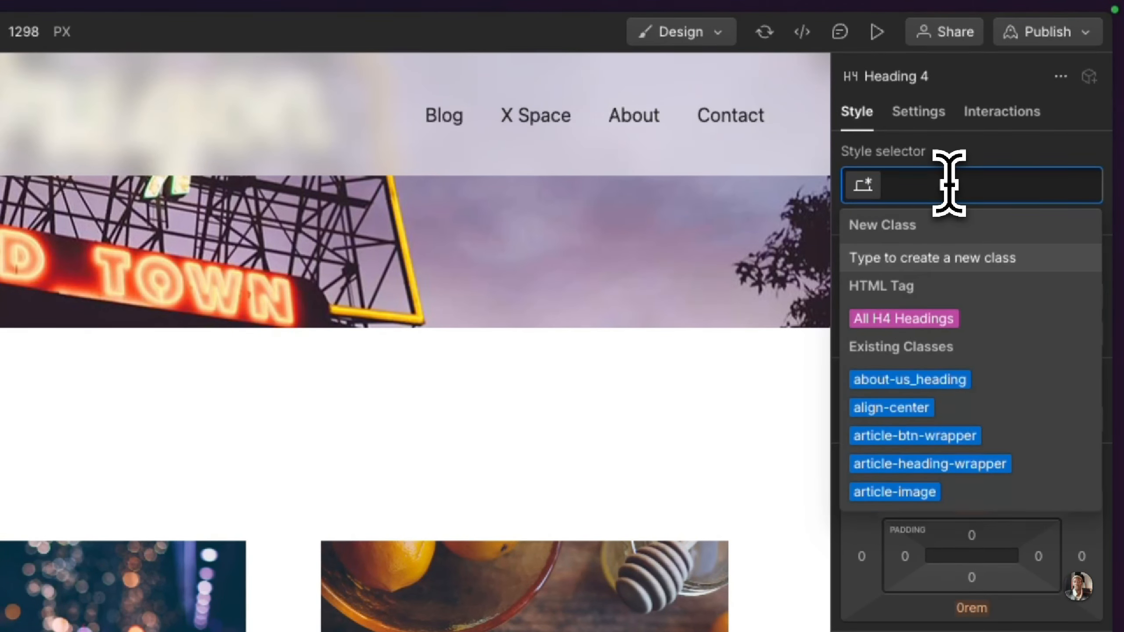
type("bloh")
key("BackSpace")
type("g-heading")
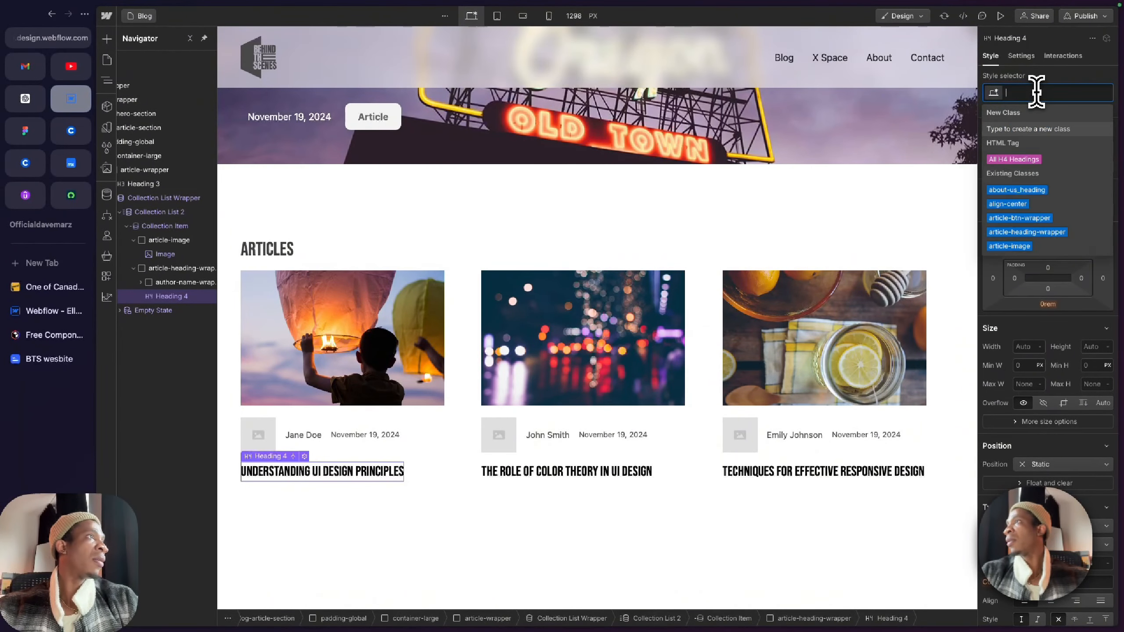
key("Return")
Step: Set the blog-heading text color to the neutral variable
left_click(1029, 581)
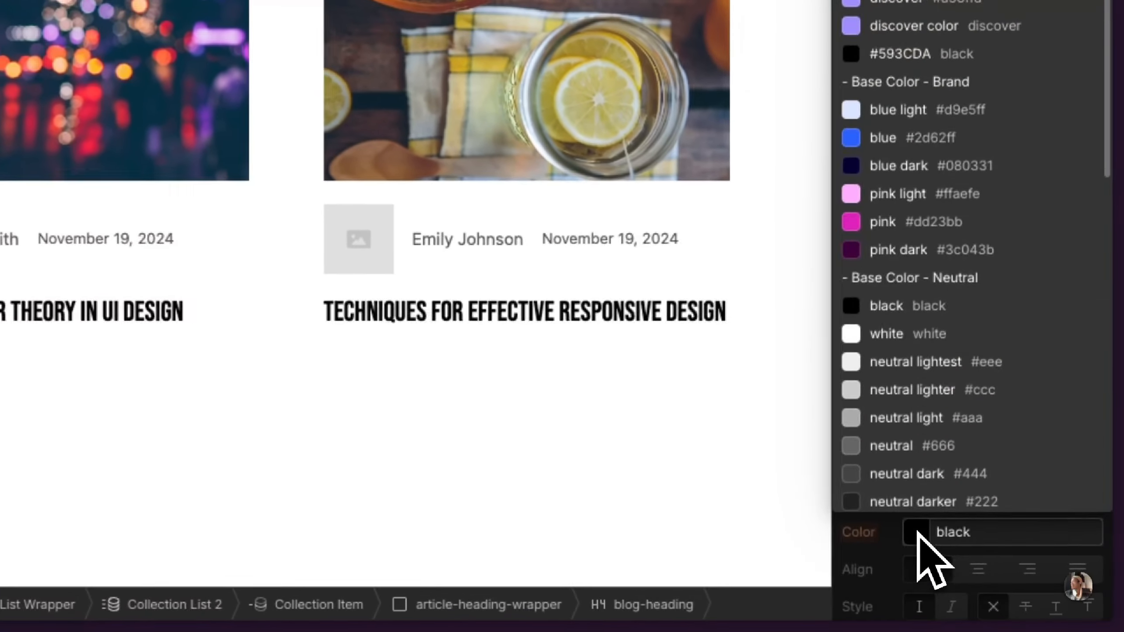
left_click(1022, 583)
left_click(1022, 583)
left_click(933, 550)
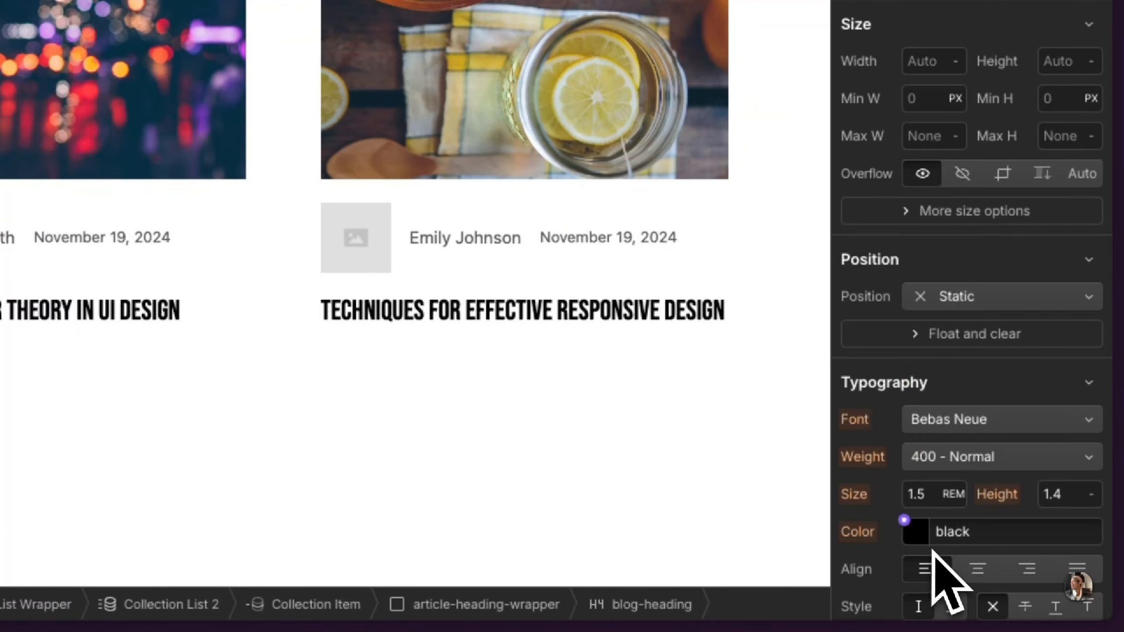
left_click(904, 520)
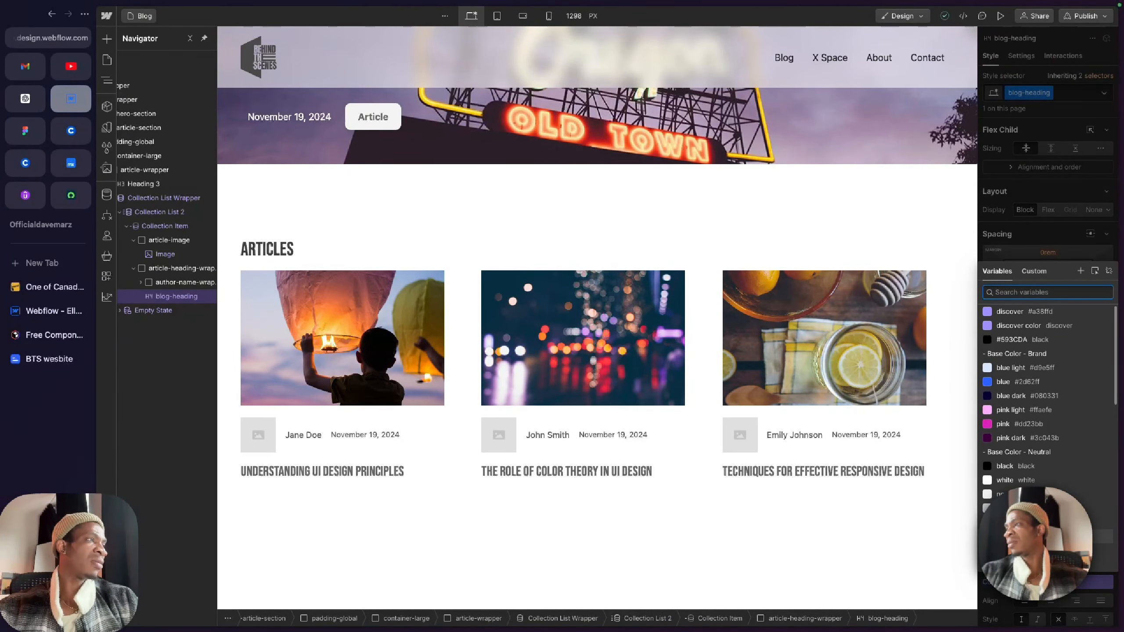
left_click(1004, 536)
scroll(1008, 558, "down", 2)
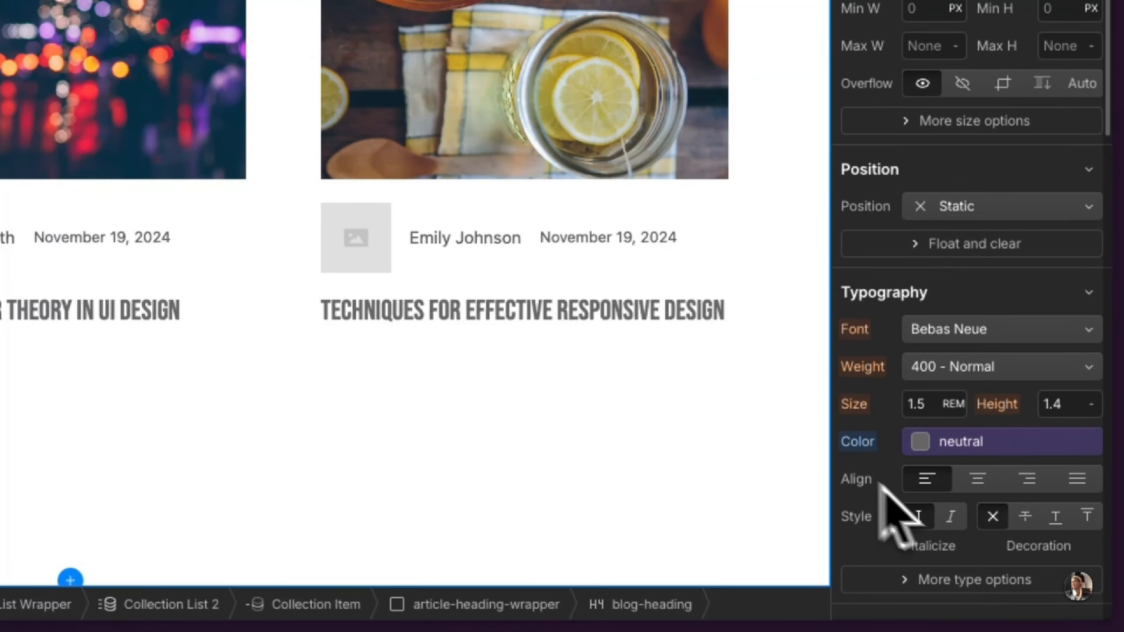
Step: Select Collection List 2 and set its grid to 1 row to remove the empty cells under the cards
left_click(290, 436)
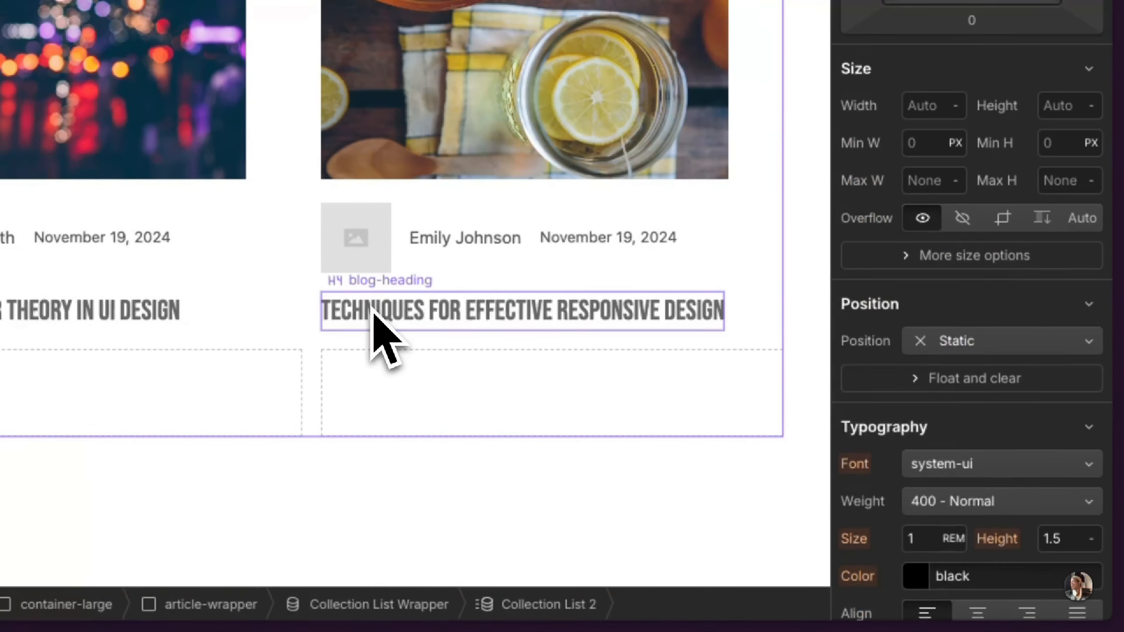
left_click(370, 320)
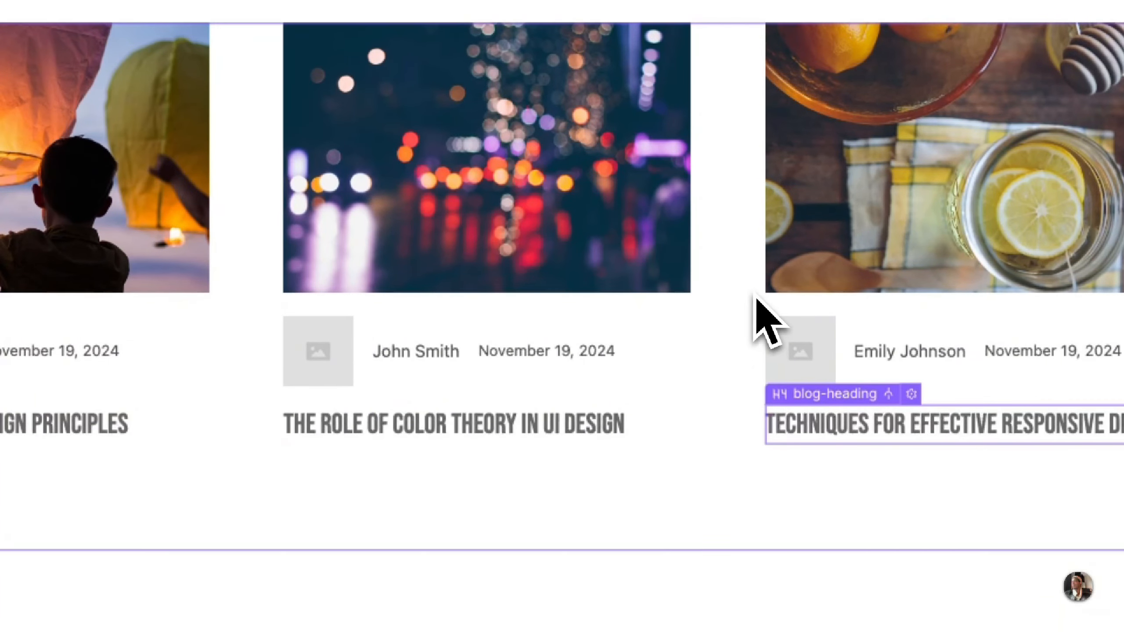
left_click(757, 299)
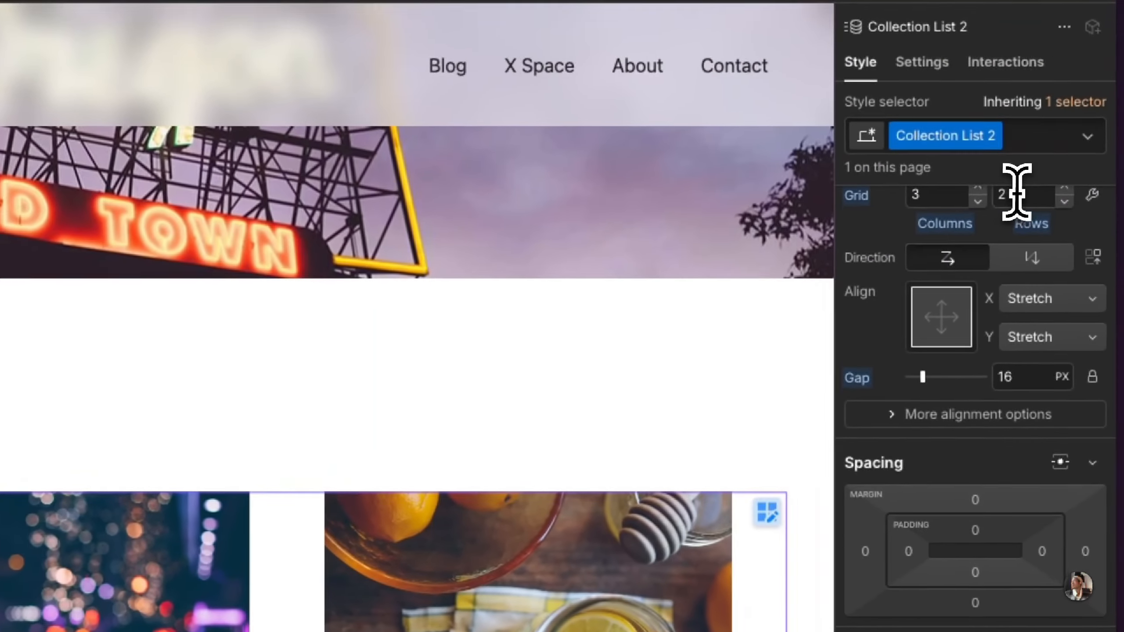
left_click(1017, 194)
type("1")
key("Return")
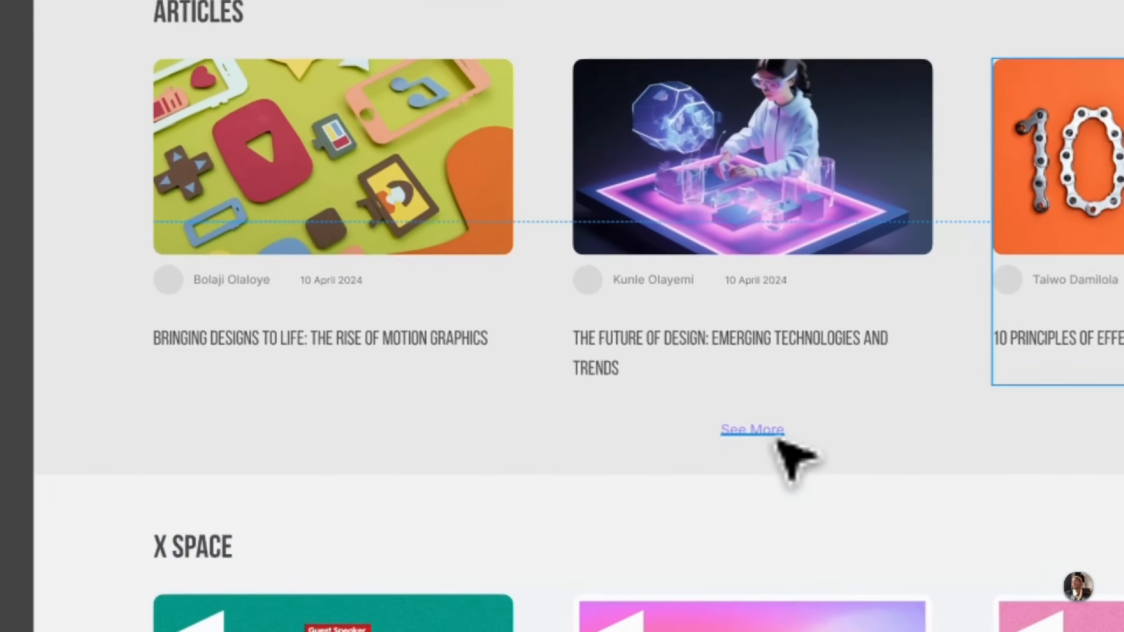
Step: Inspect the See More text below the cards in Figma, and collapse the layers inside the Webflow Collection Item
left_click(769, 433)
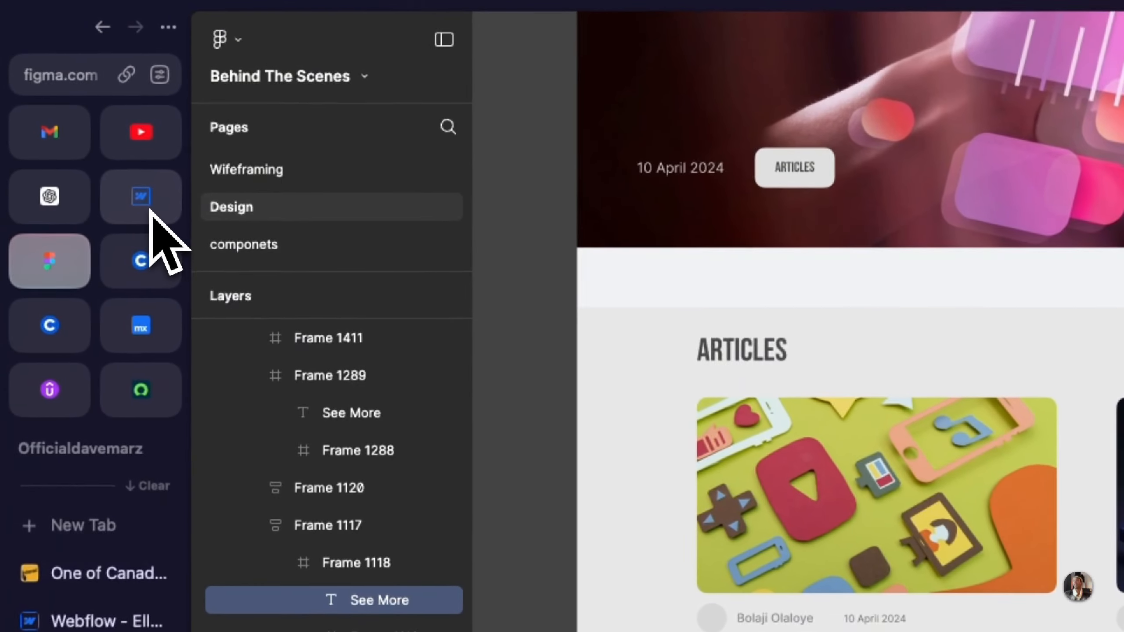
left_click(150, 211)
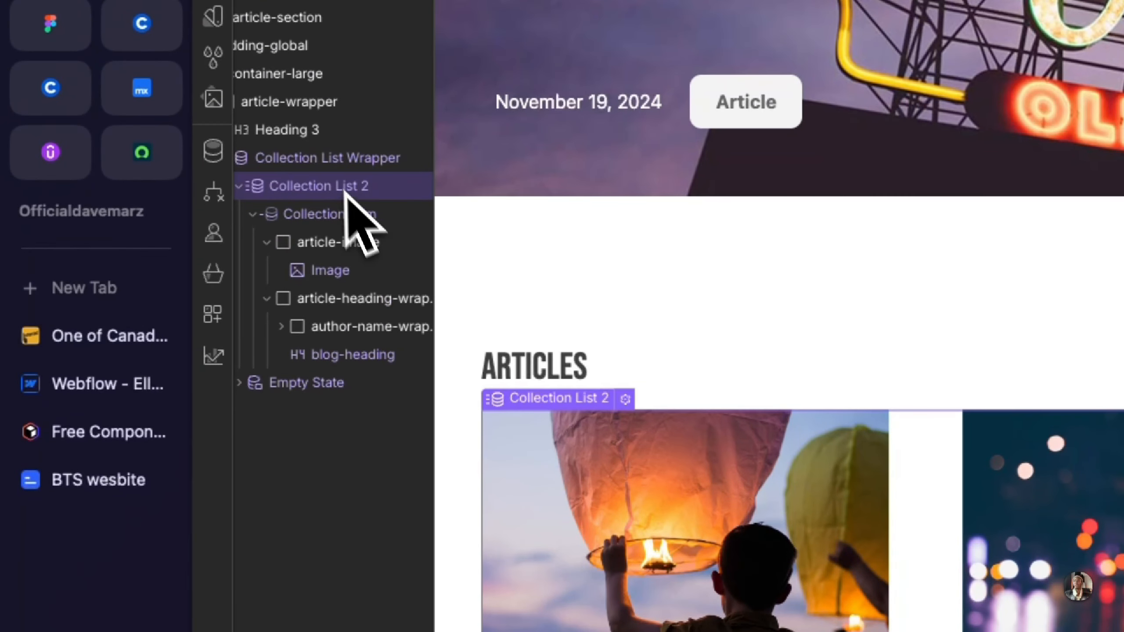
scroll(313, 212, "left", 1)
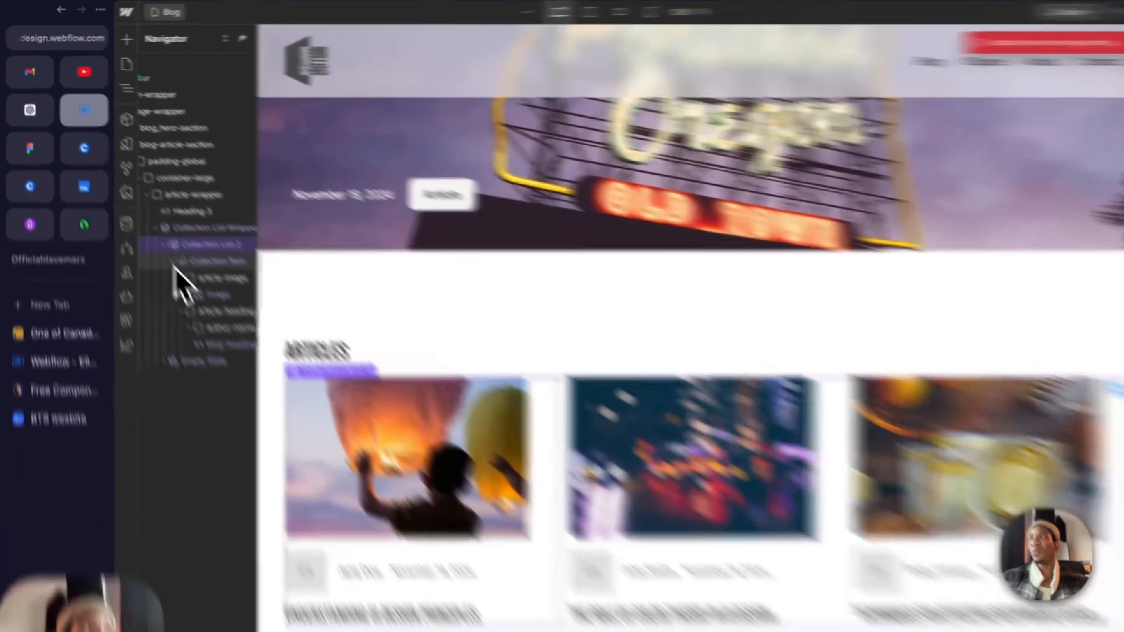
left_click(146, 226)
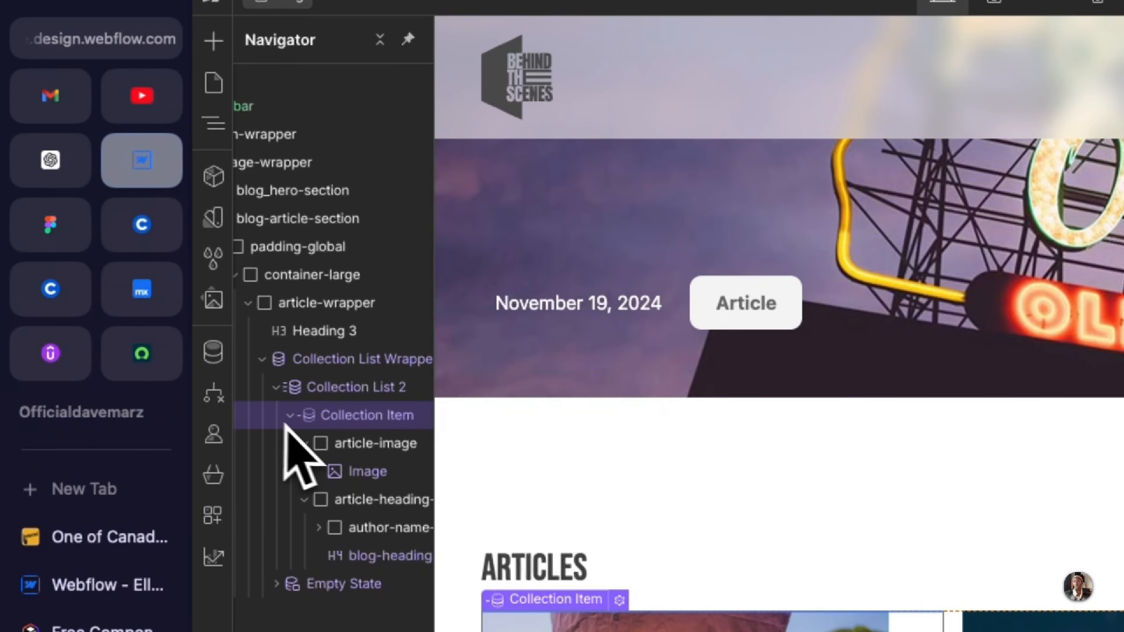
left_click(305, 443)
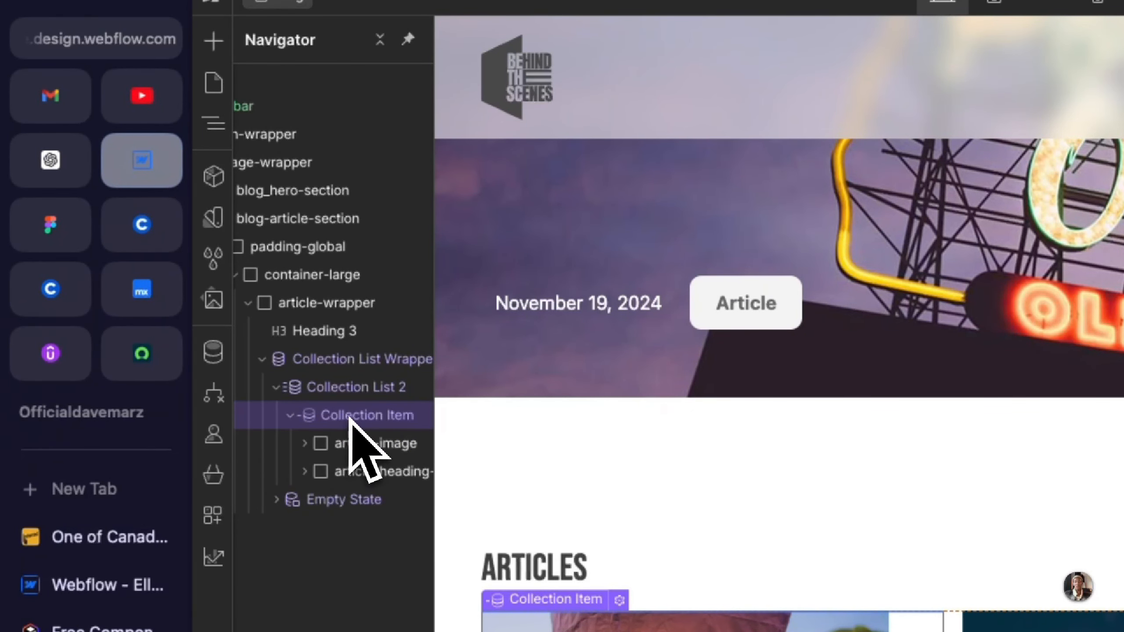
Step: Try adding a Text Link inside the Collection Item, and undo the insertion
key("super+e")
type("tex")
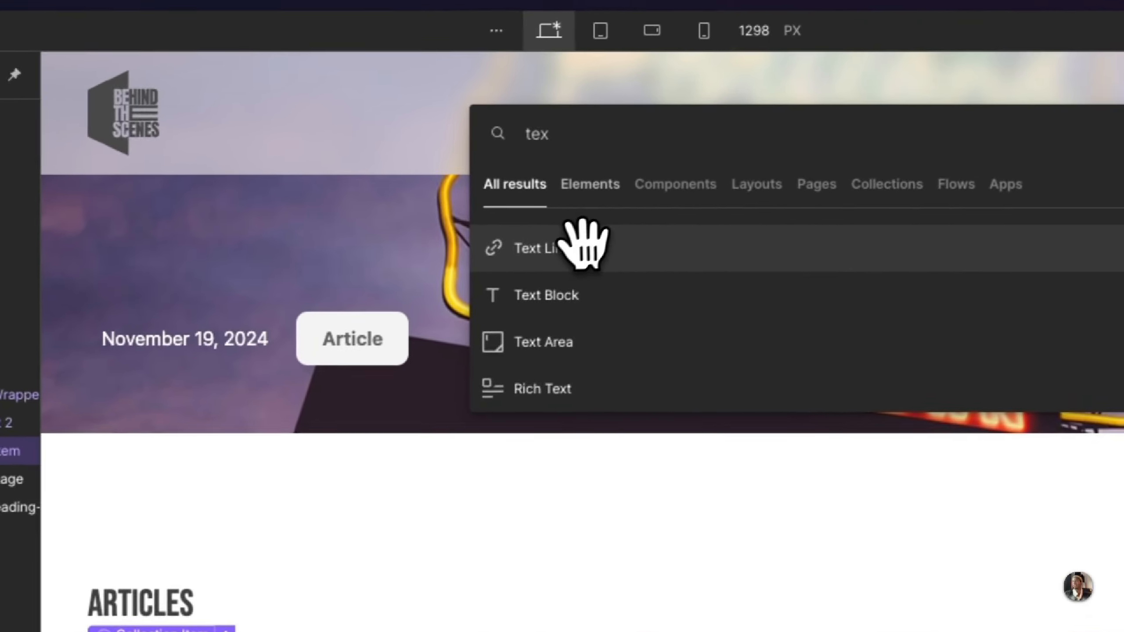
left_click(584, 246)
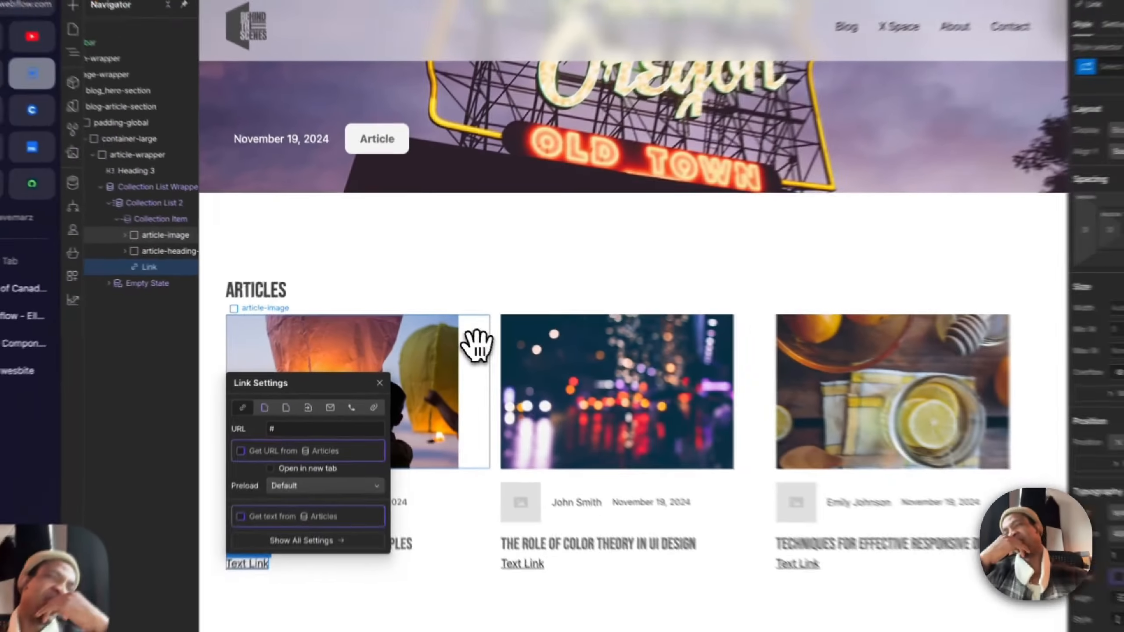
key("super+z")
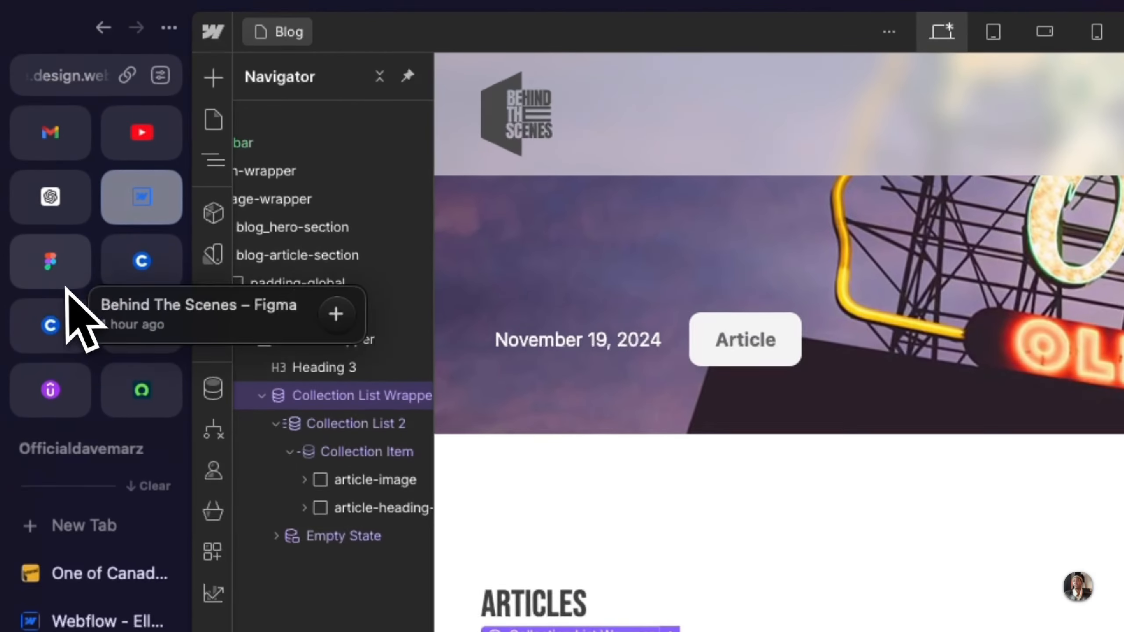
Step: Recheck the See More text in Figma and try to insert a text element and a Div Block directly into the Collection List Wrapper
left_click(25, 133)
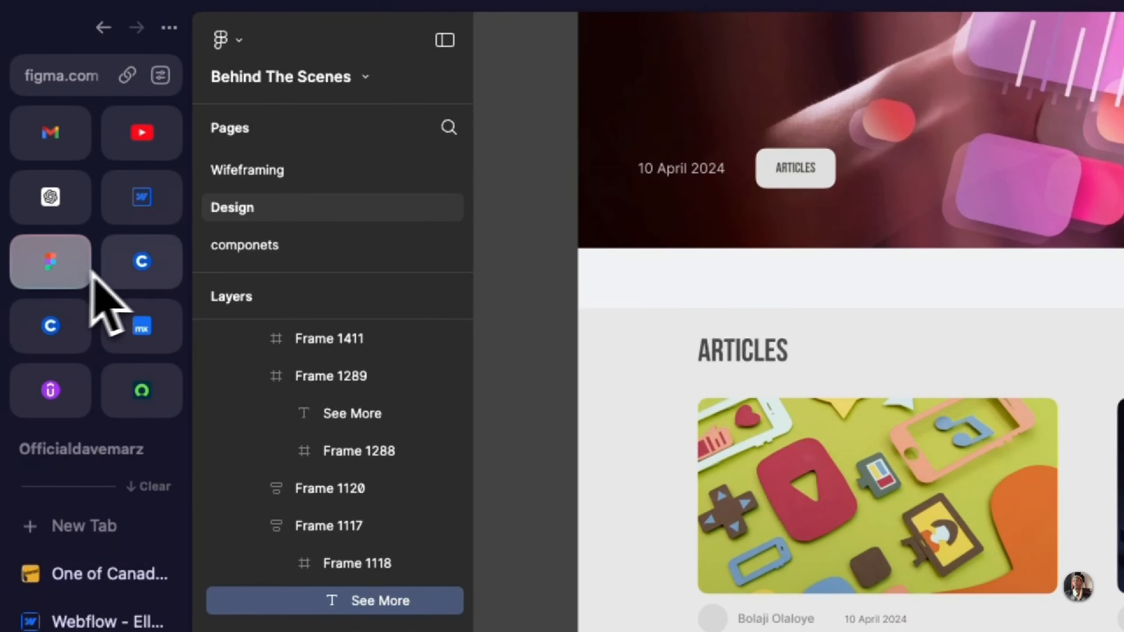
left_click(140, 199)
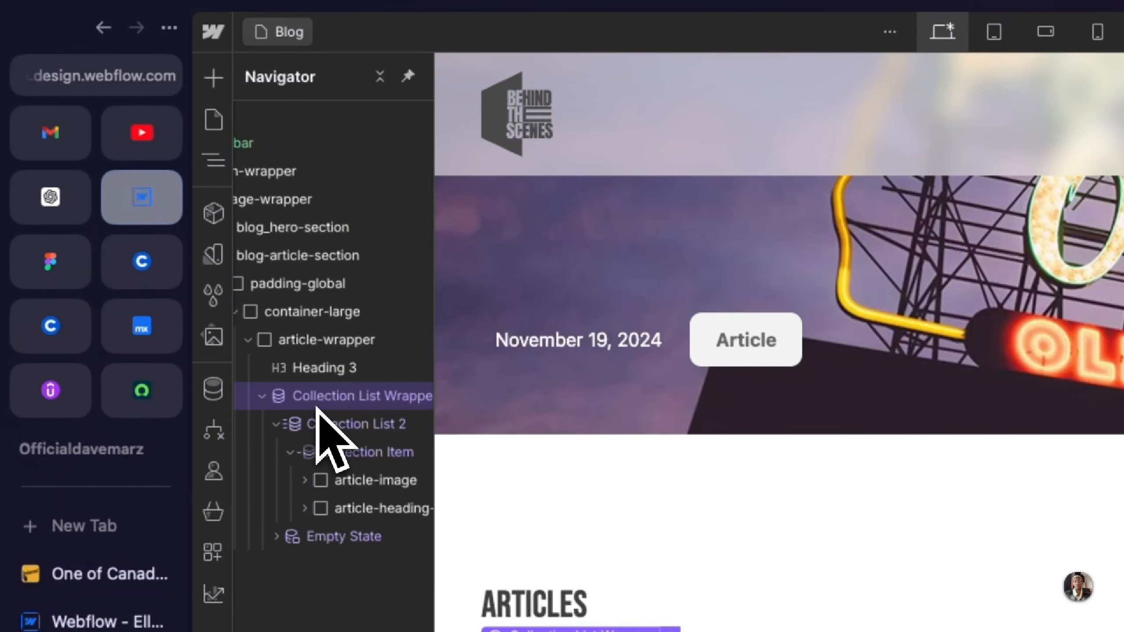
key("super+k")
type("tex")
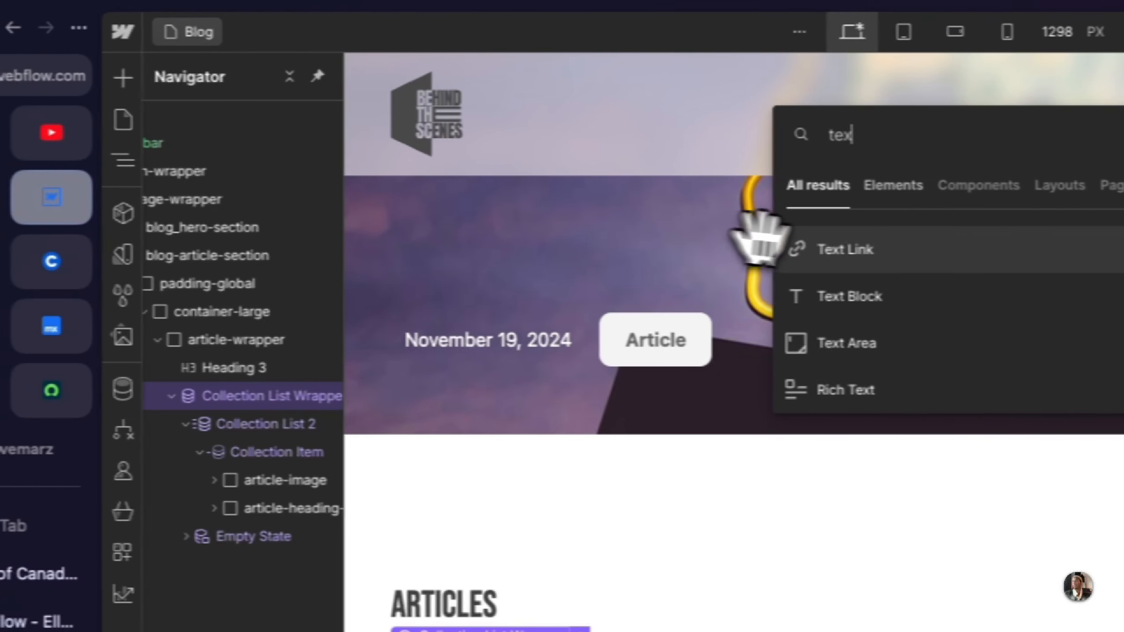
left_click(956, 298)
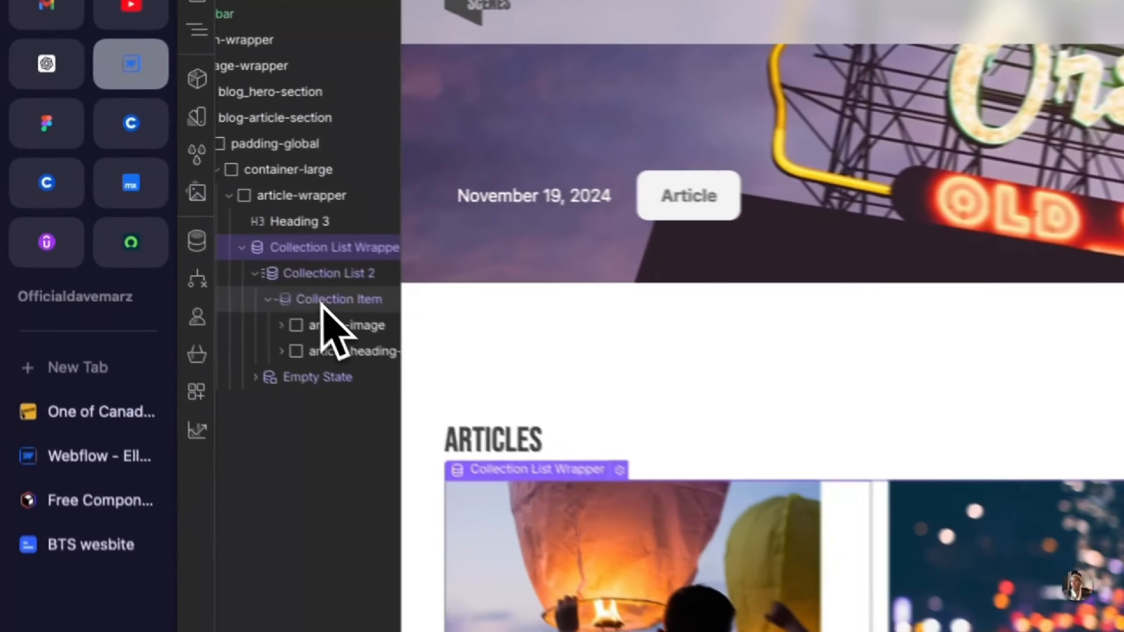
Step: Select the Collection Item and check the available actions for it on the canvas
left_click(183, 226)
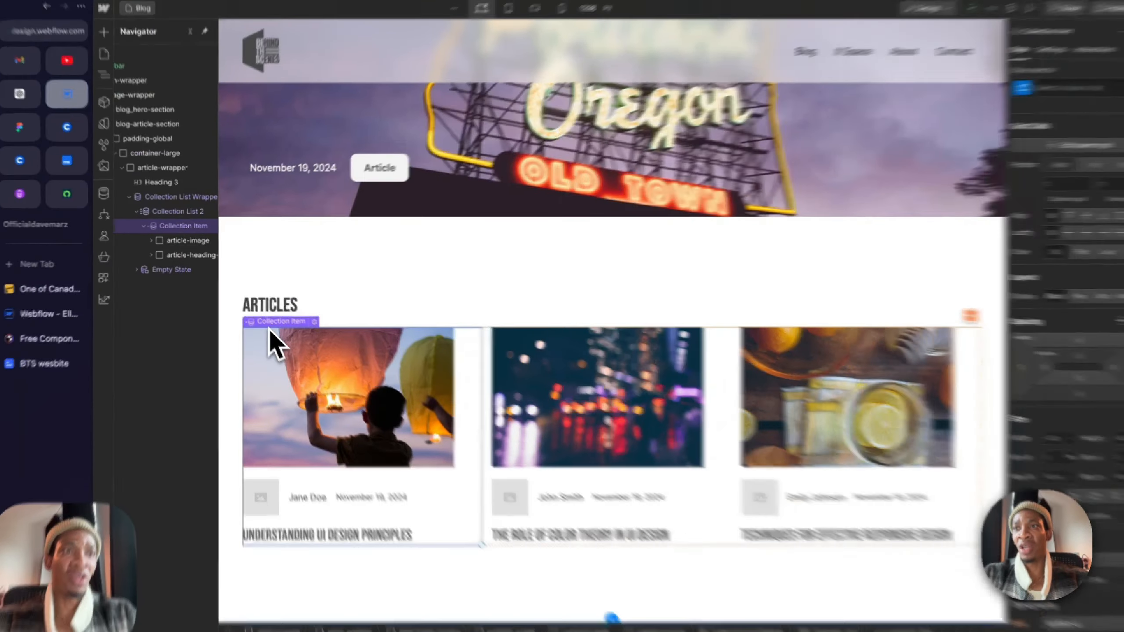
right_click(265, 323)
mouse_move(275, 330)
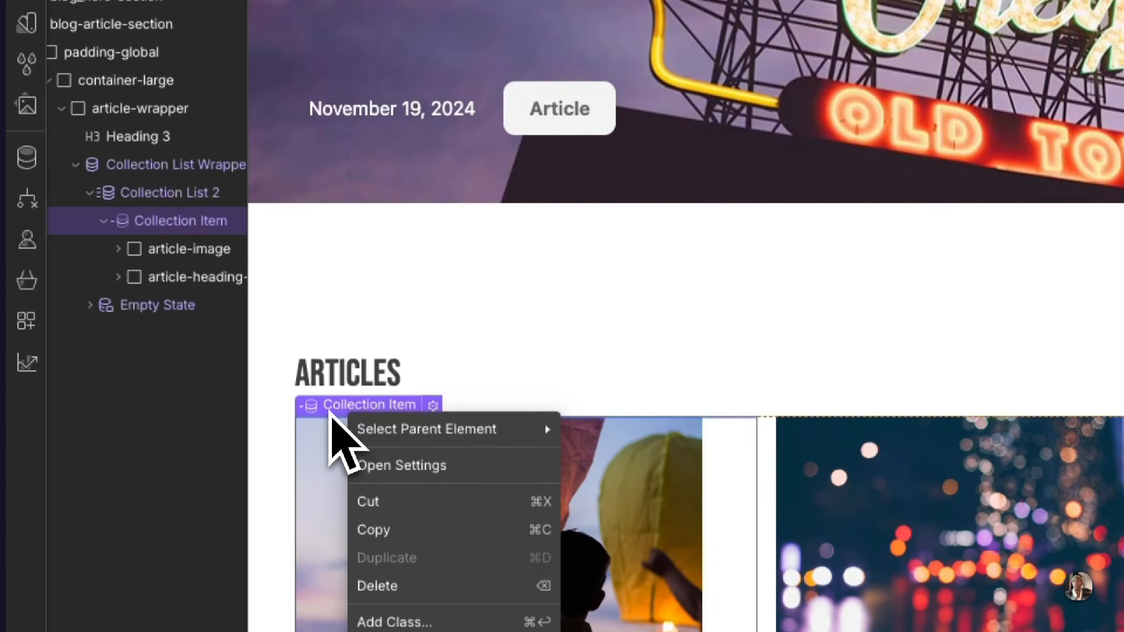
left_click(329, 411)
Step: Preview the Blog page to examine the article cards and their titles, and return to the Collection Item's structure
left_click(885, 29)
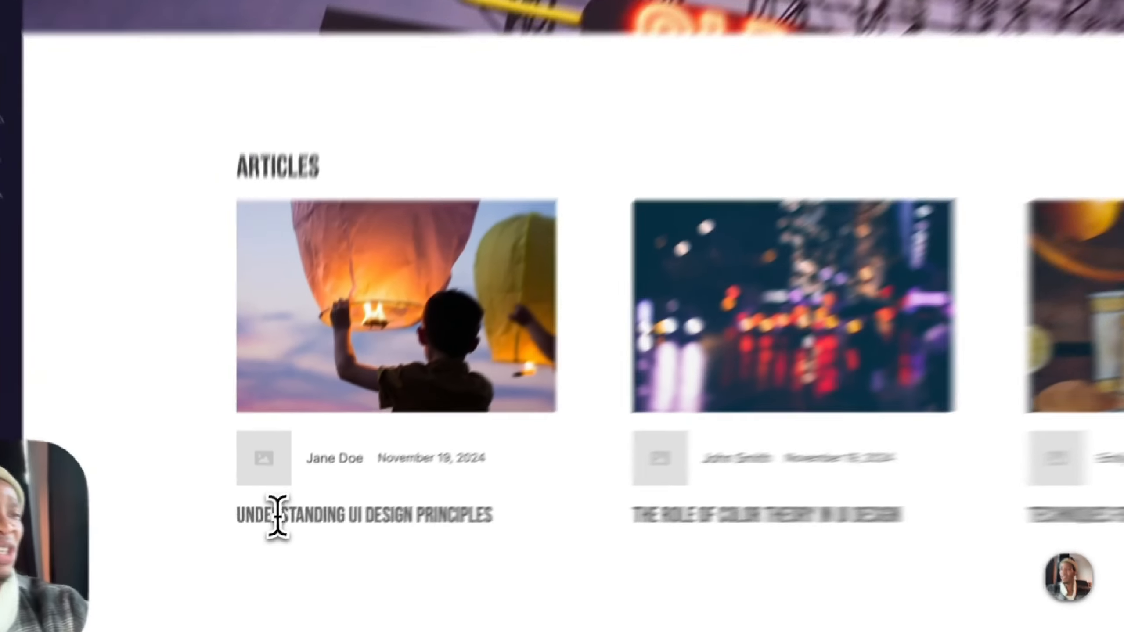
left_click_drag(257, 542, 332, 542)
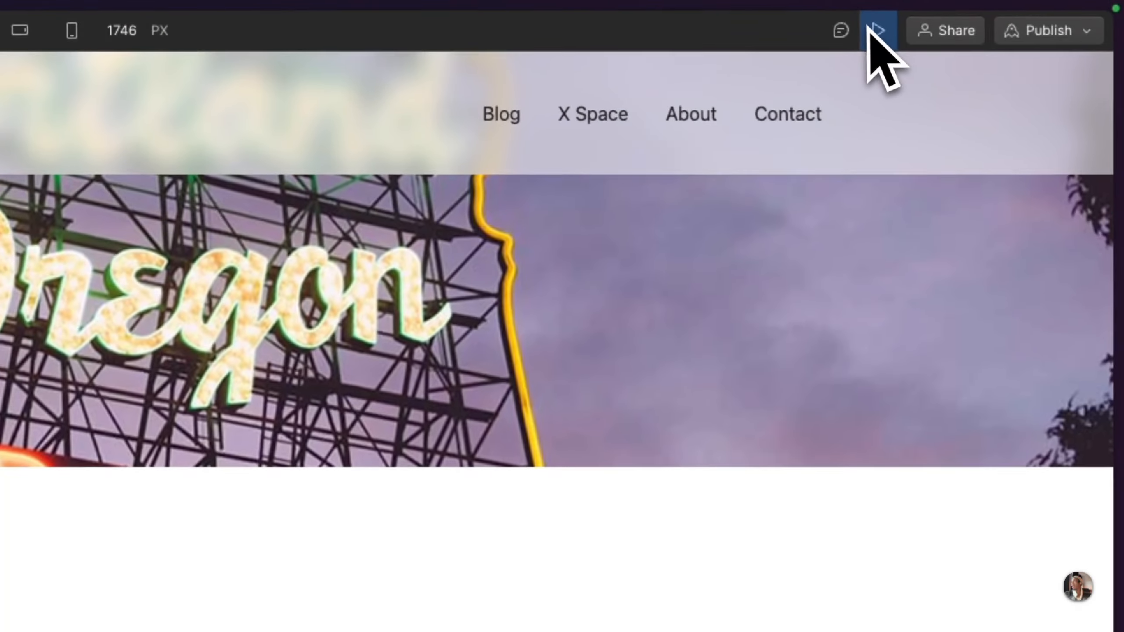
left_click(875, 31)
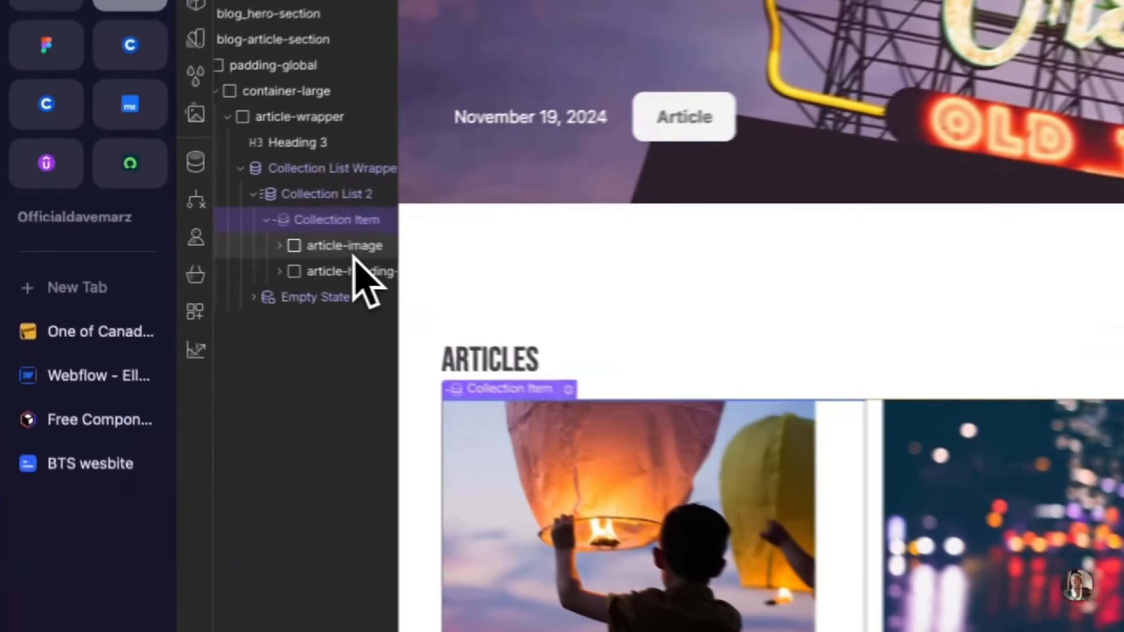
left_click(194, 241)
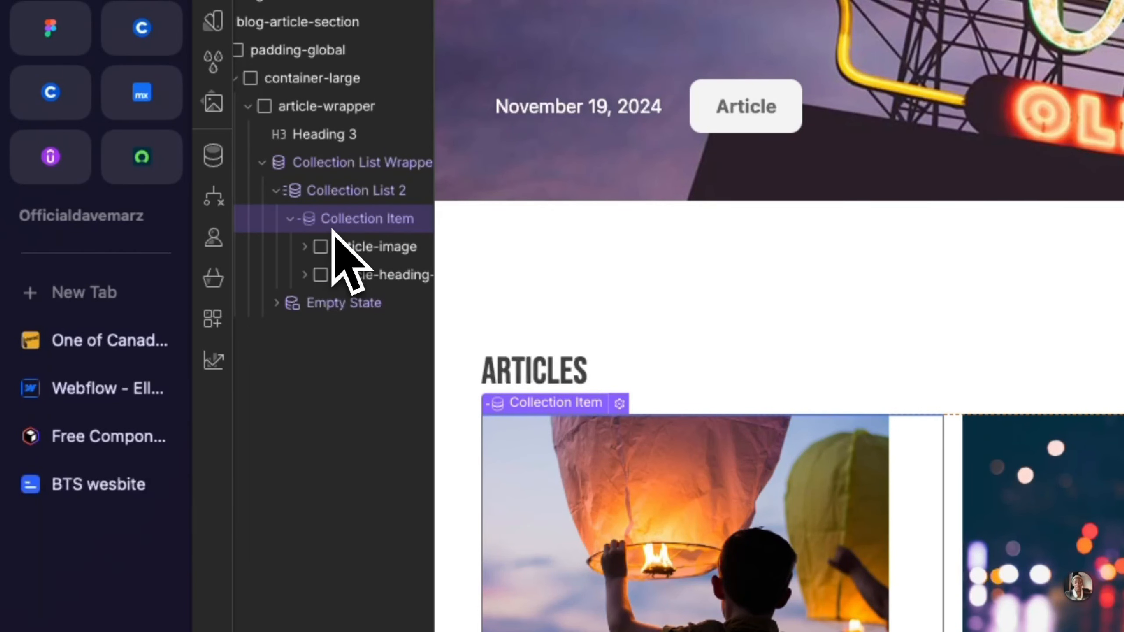
Step: Add a Div Block to the Collection Item and nest the article image and article heading blocks inside it
key("super+e")
type("div")
key("Return")
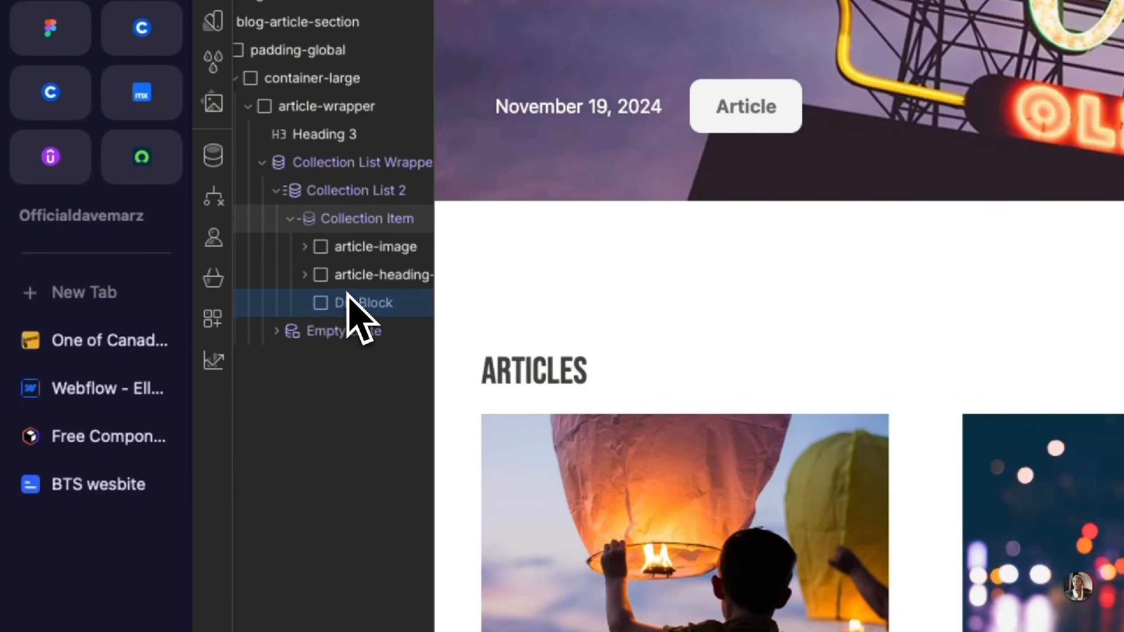
left_click_drag(347, 296, 366, 247)
left_click_drag(376, 305, 384, 303)
left_click(360, 246)
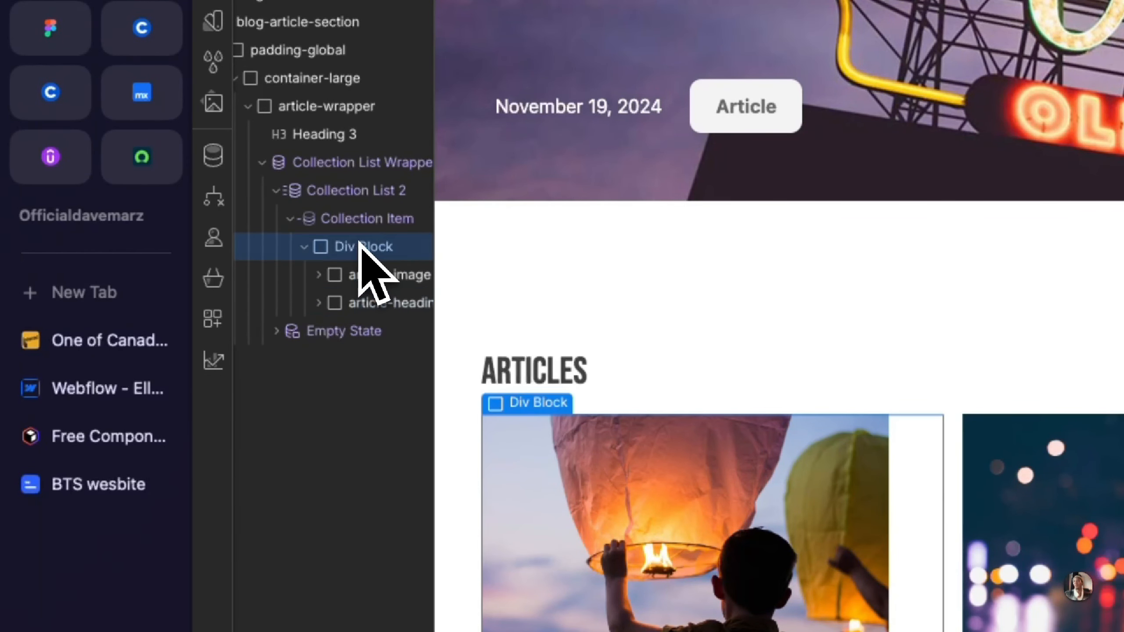
Step: Check the wrap options for the Div Block, try converting it to a Link Block, and undo the conversion
right_click(515, 410)
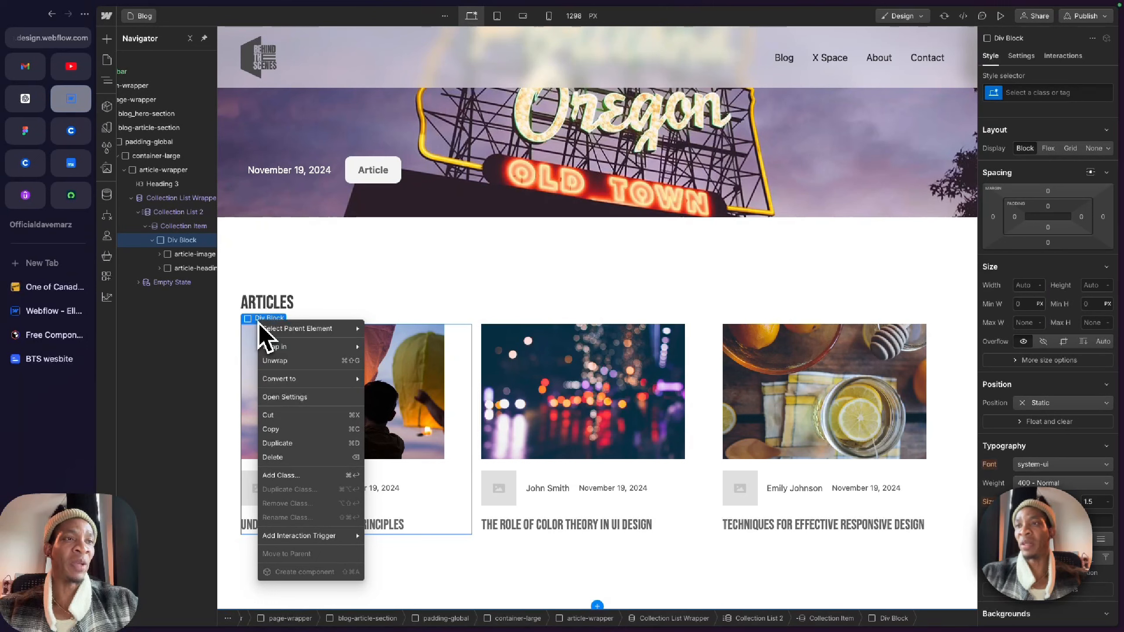
mouse_move(269, 344)
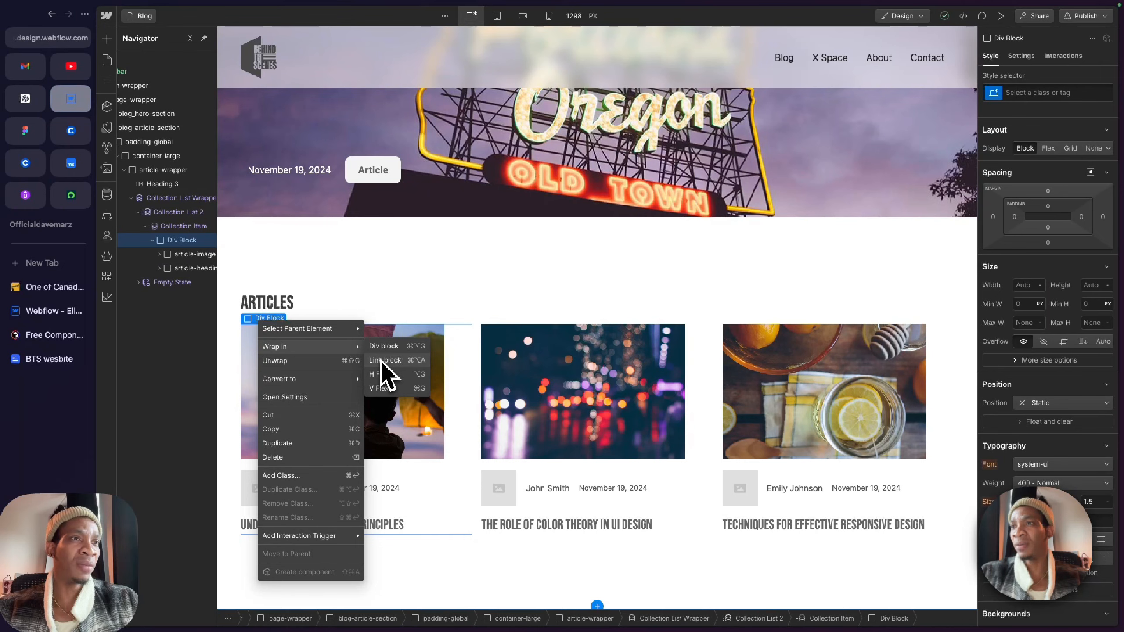
mouse_move(337, 380)
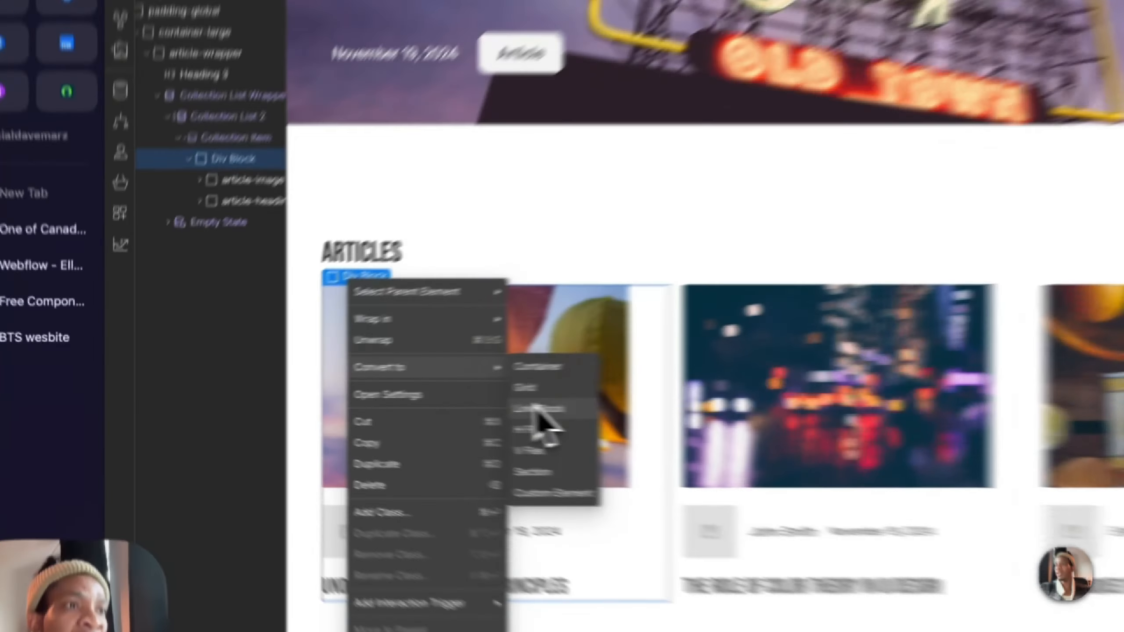
left_click(385, 406)
key("ctrl+z")
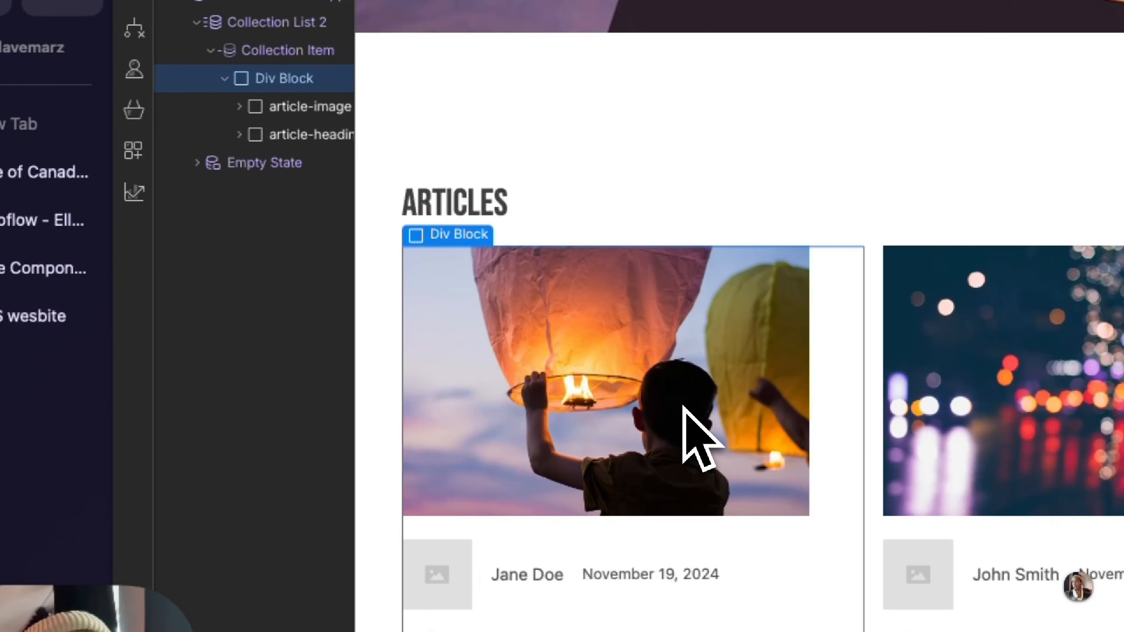
Step: Try twice to wrap the Div Block in a Link Block, undoing the wrap each time
right_click(446, 232)
mouse_move(569, 347)
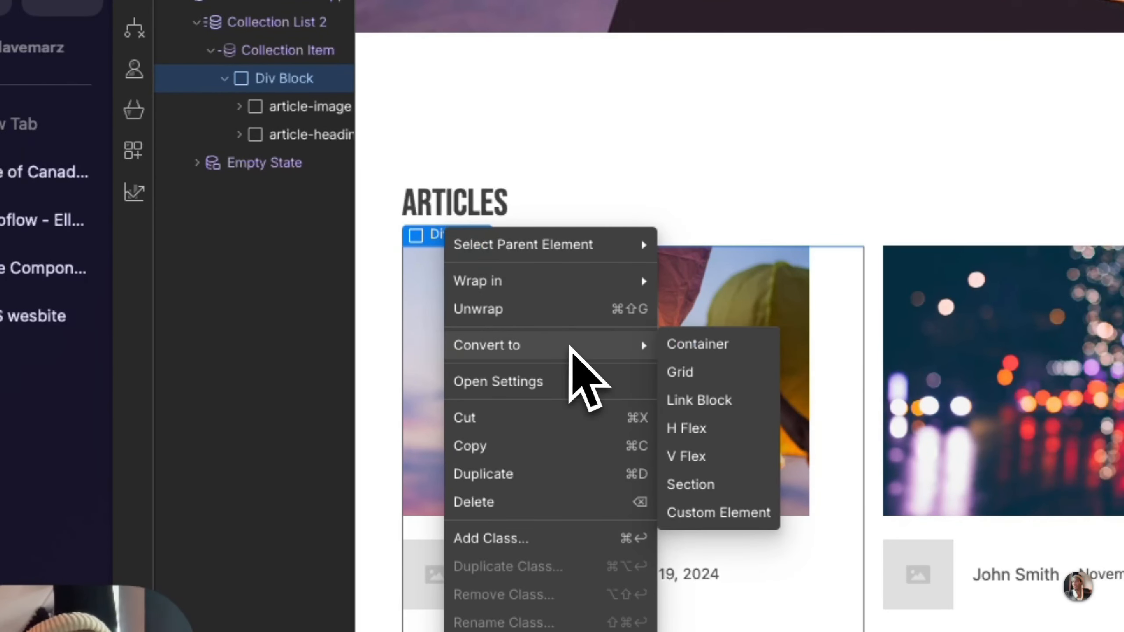
mouse_move(618, 291)
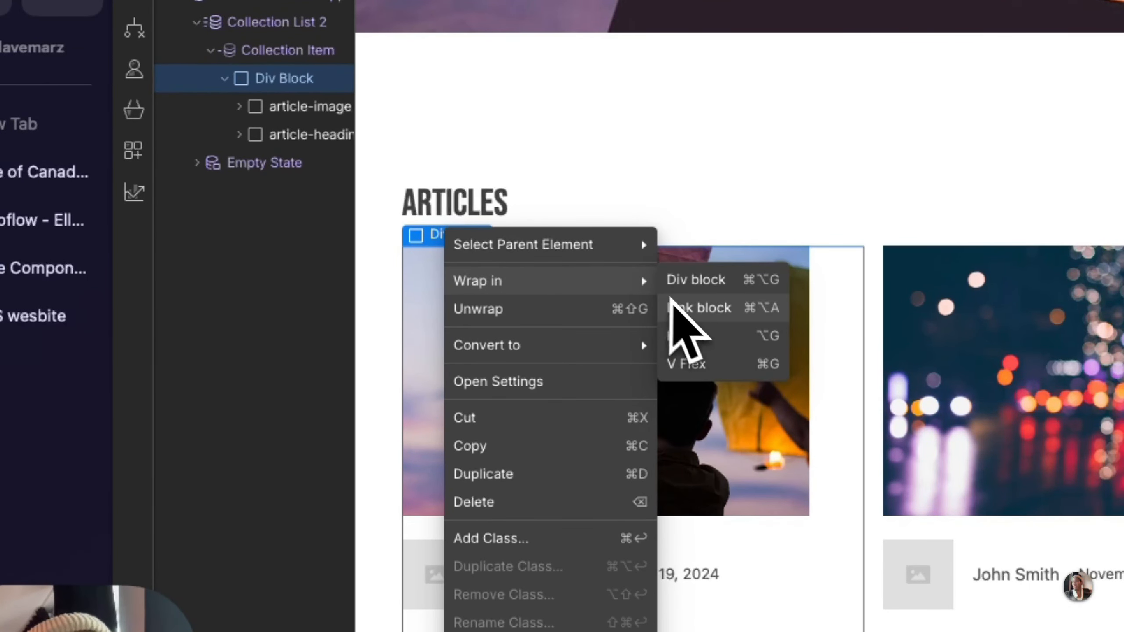
left_click(670, 305)
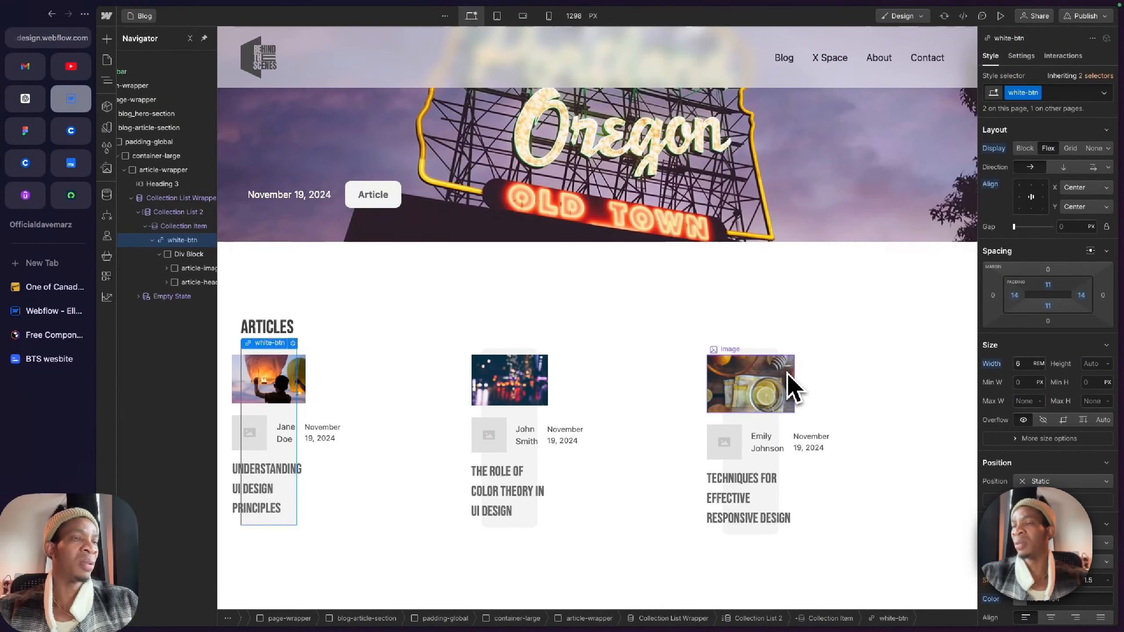
key("ctrl+z")
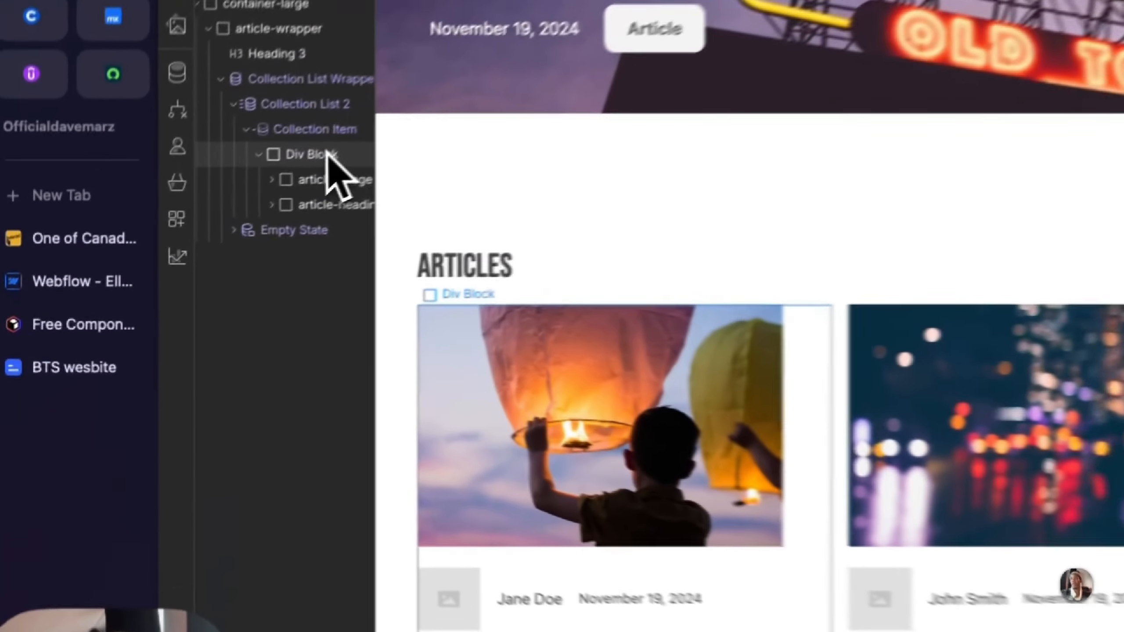
left_click(325, 154)
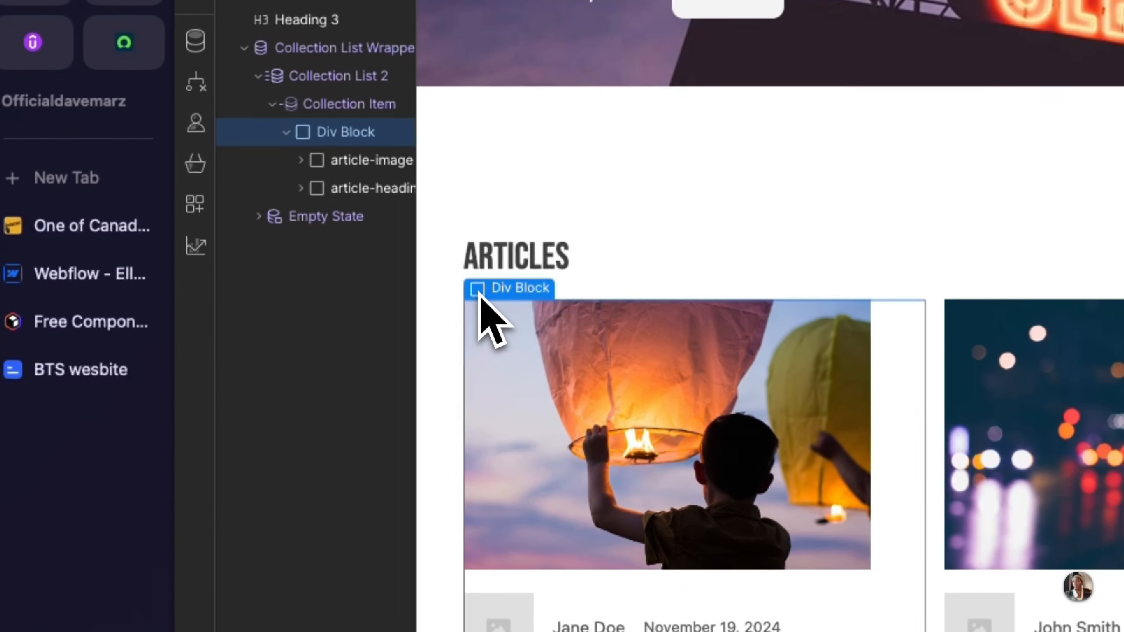
right_click(432, 298)
mouse_move(490, 342)
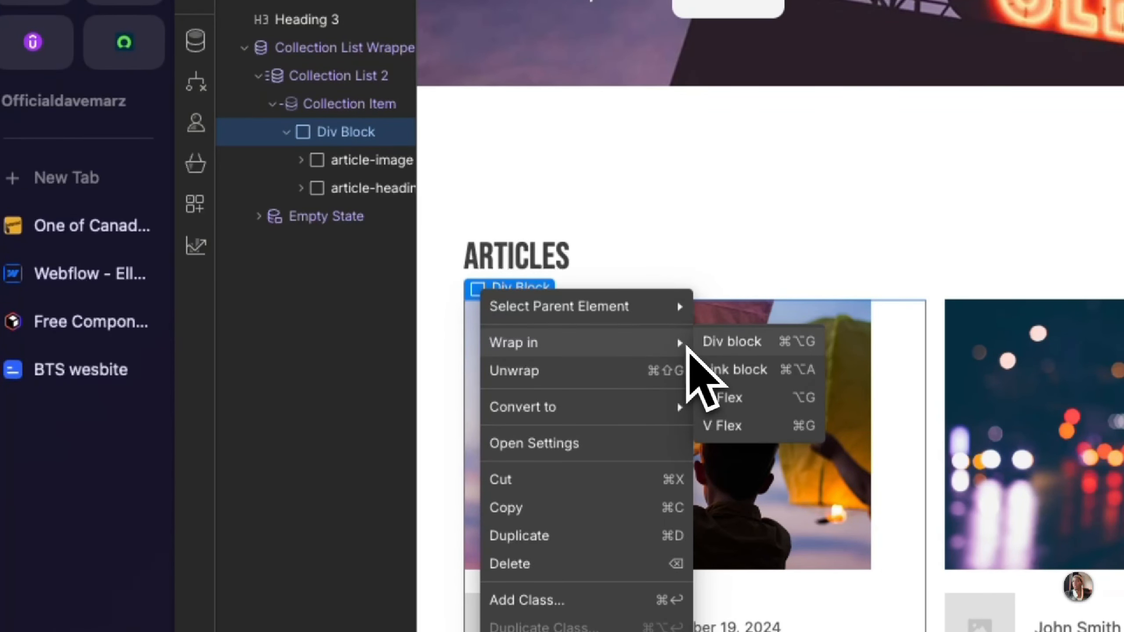
left_click(723, 372)
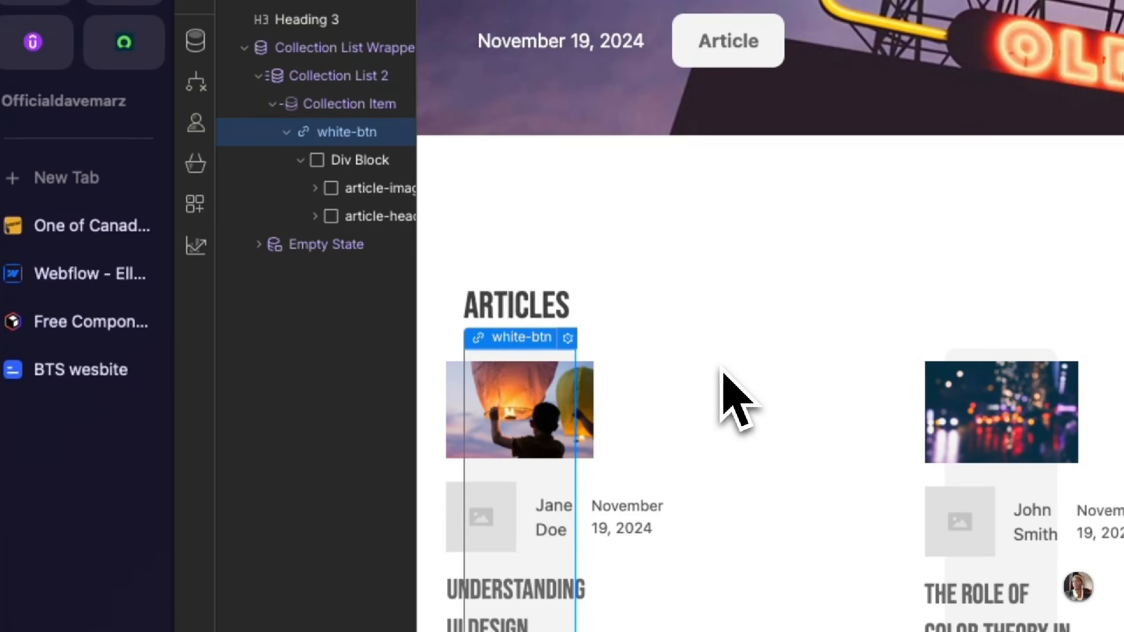
key("super+z")
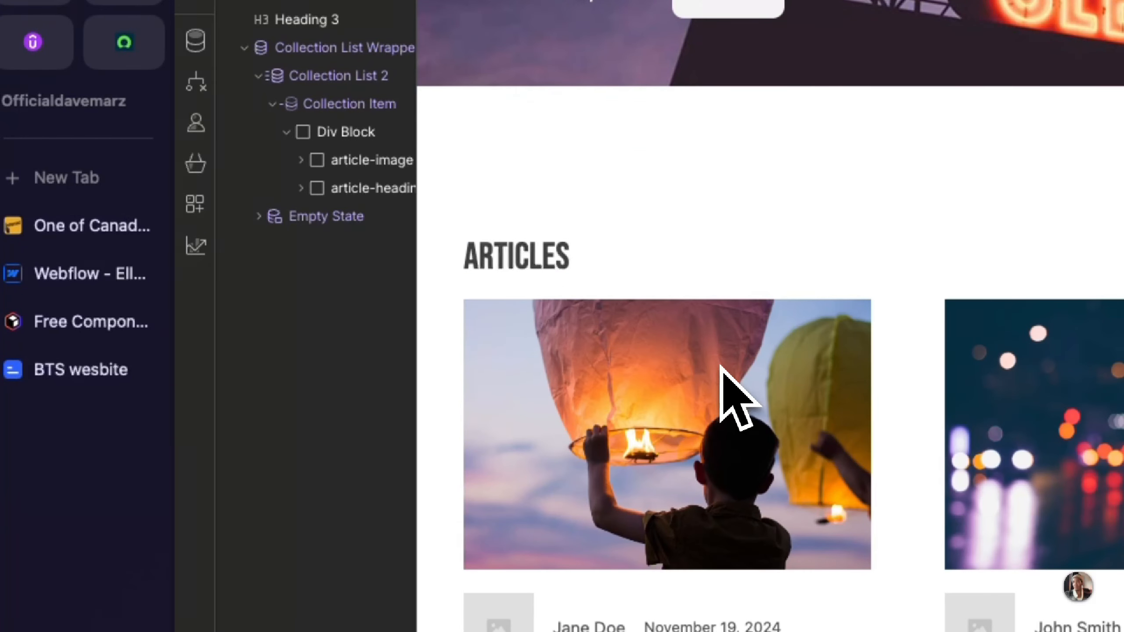
Step: Convert the Div Block in the Collection Item to a Link Block and remove its preset style class
left_click(337, 133)
right_click(499, 297)
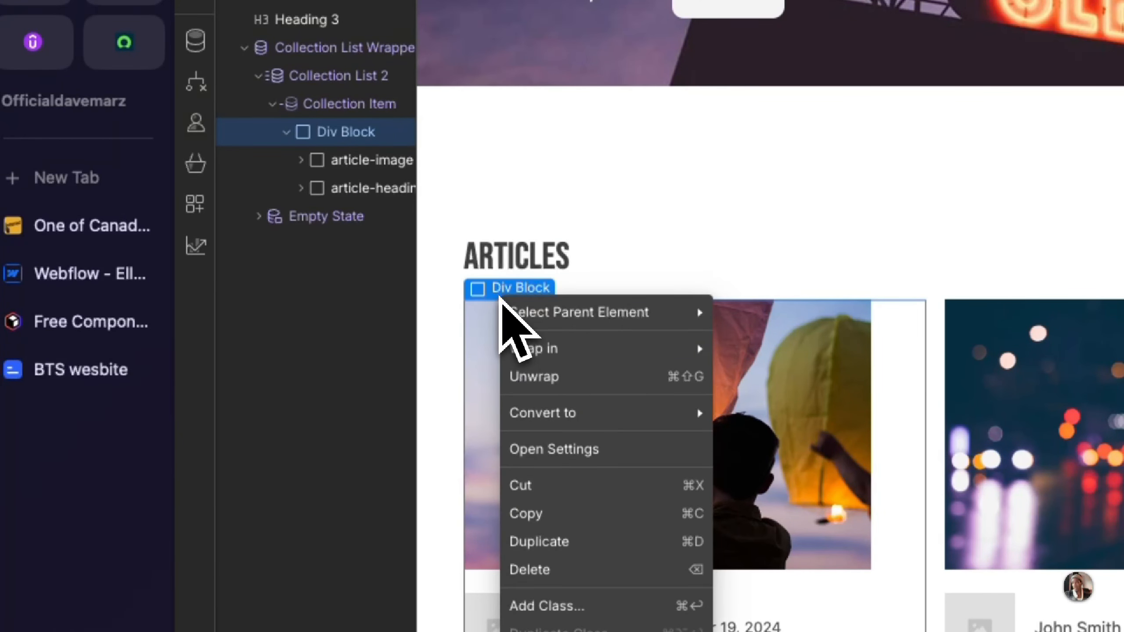
mouse_move(684, 435)
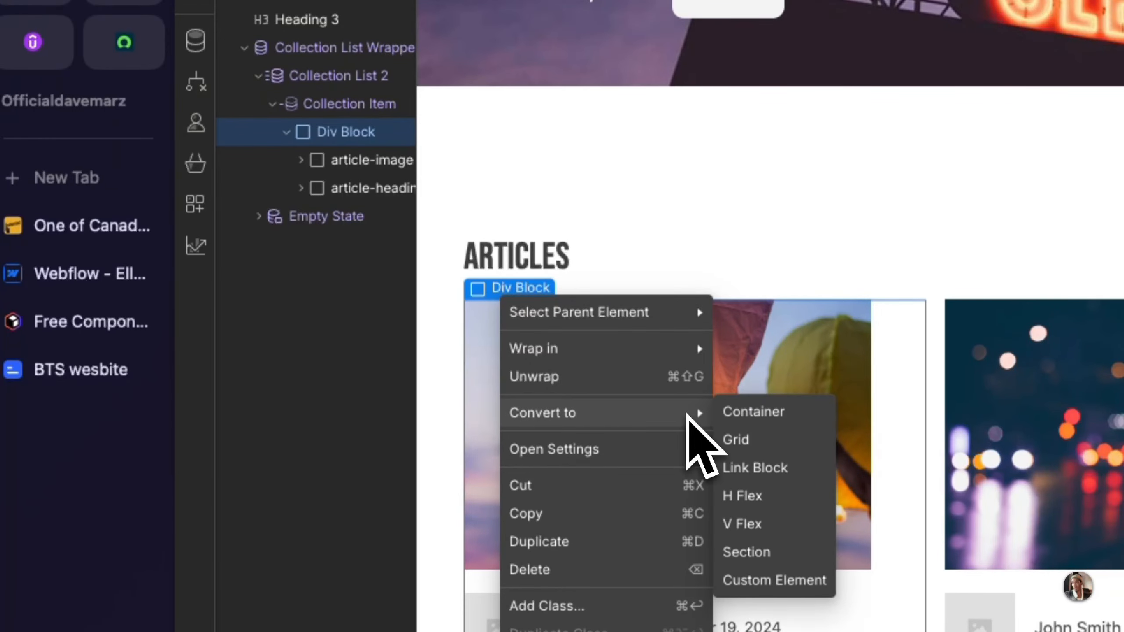
left_click(740, 466)
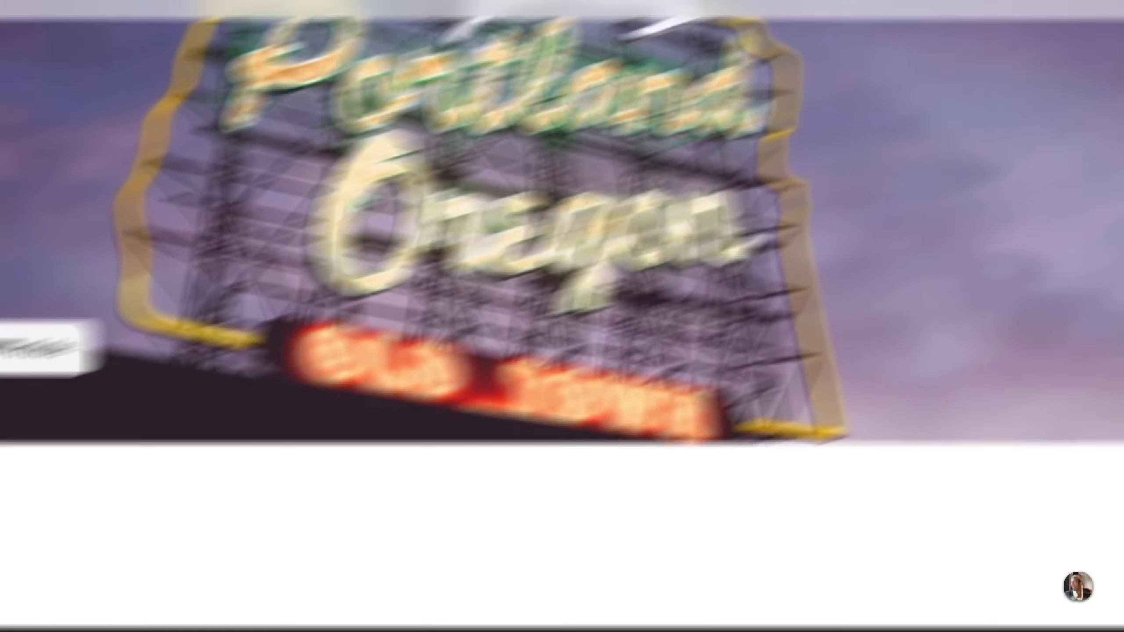
left_click(1033, 176)
key("BackSpace")
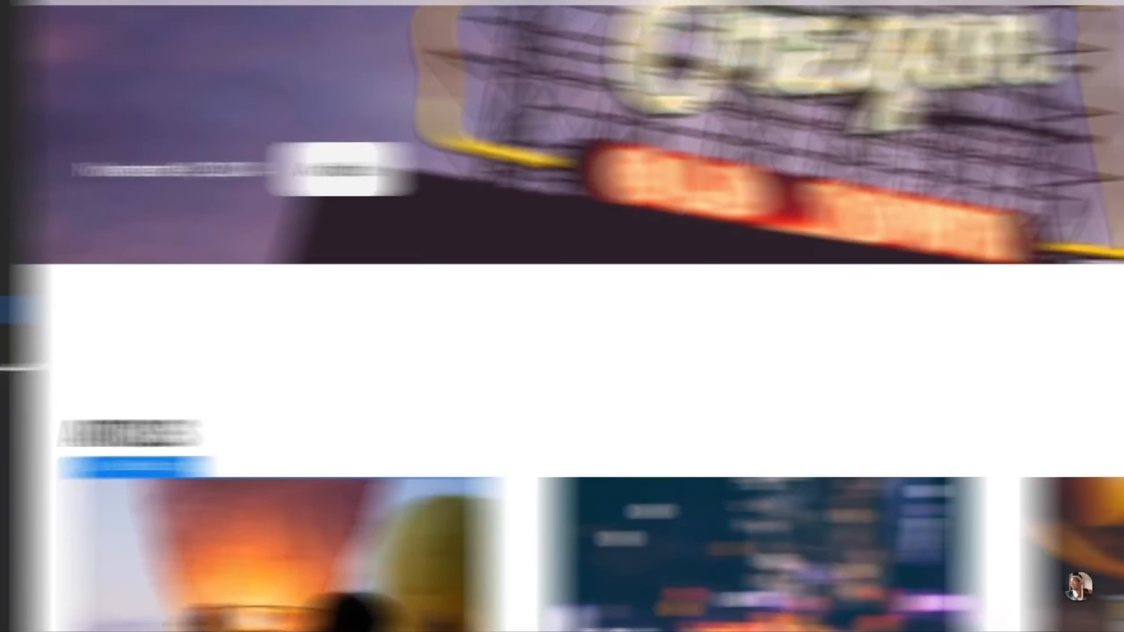
Step: Set the Link Block's text decoration to none and name its class blog_article-wrpper
scroll(1046, 399, "down", 3)
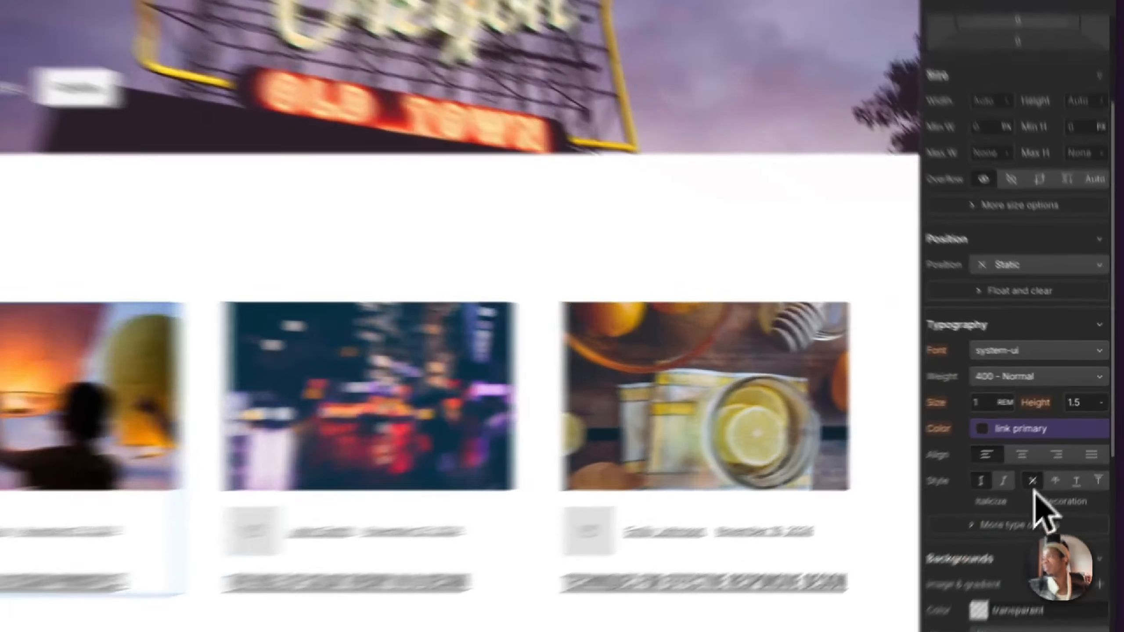
left_click(1057, 453)
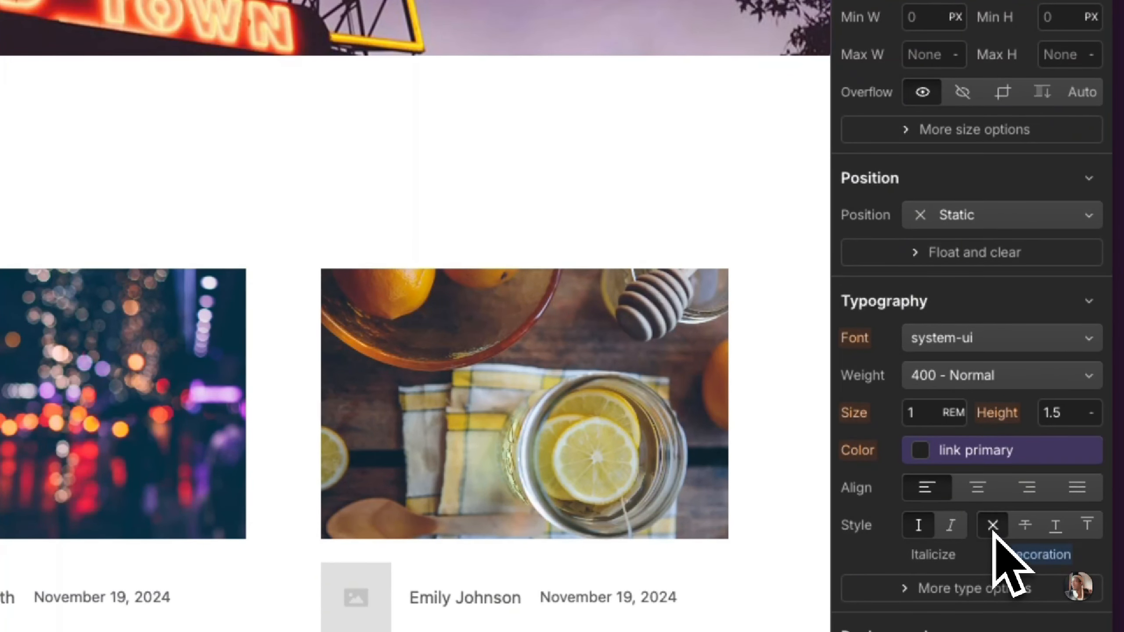
scroll(992, 531, "up", 5)
double_click(918, 179)
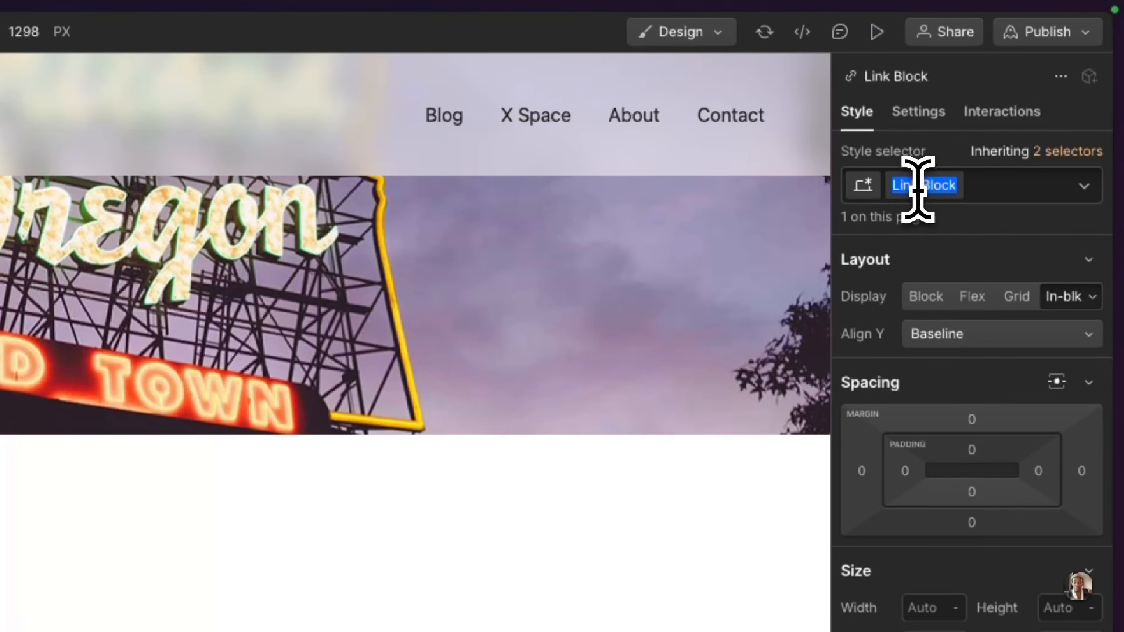
type("blog-")
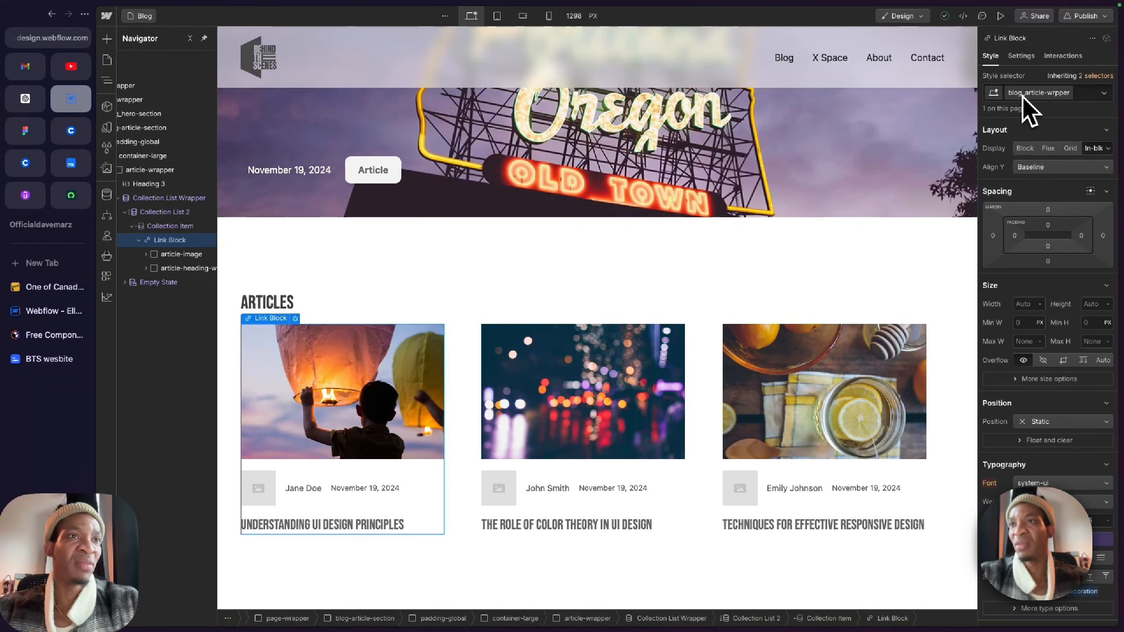
type("article-wrpper")
key("Return")
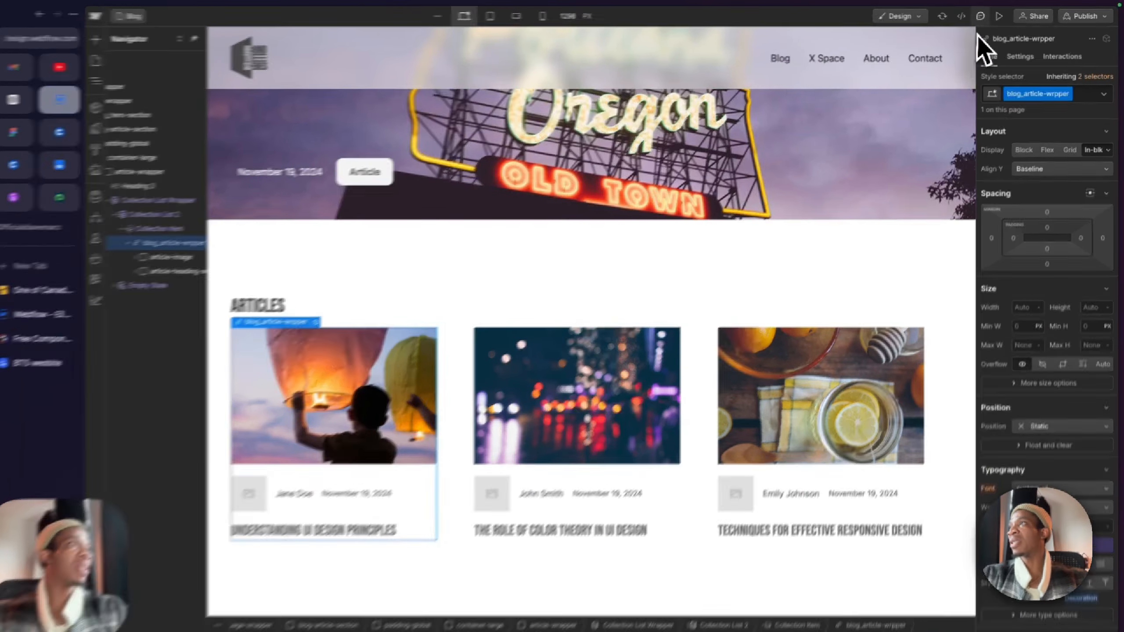
Step: Preview the Blog page to check the linked article cards, and return to the design view
left_click(1000, 15)
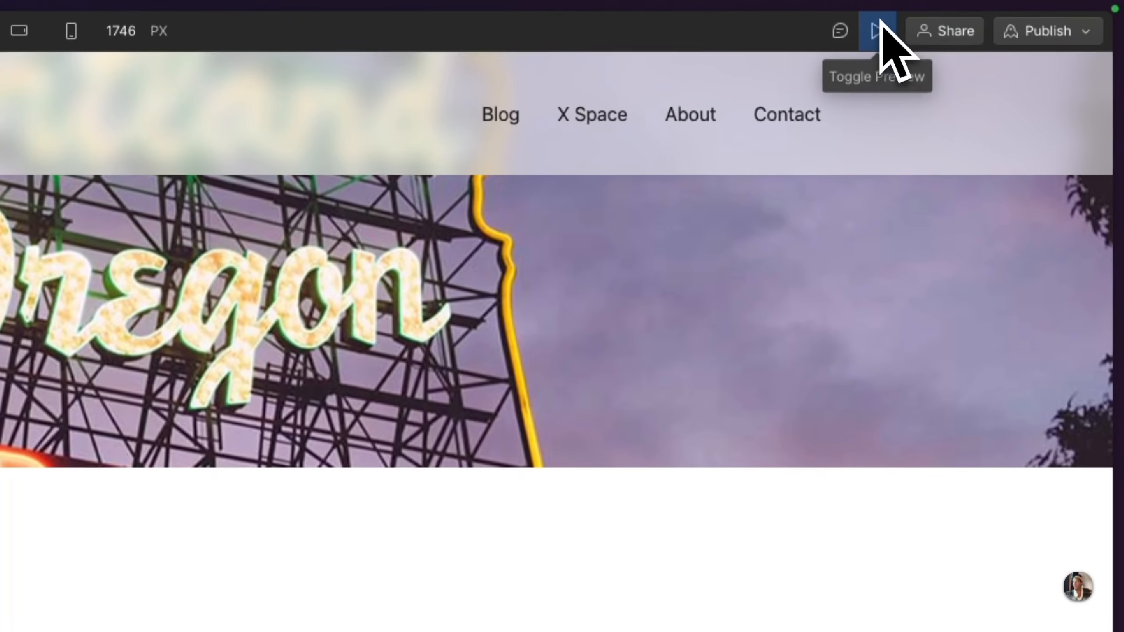
left_click(877, 31)
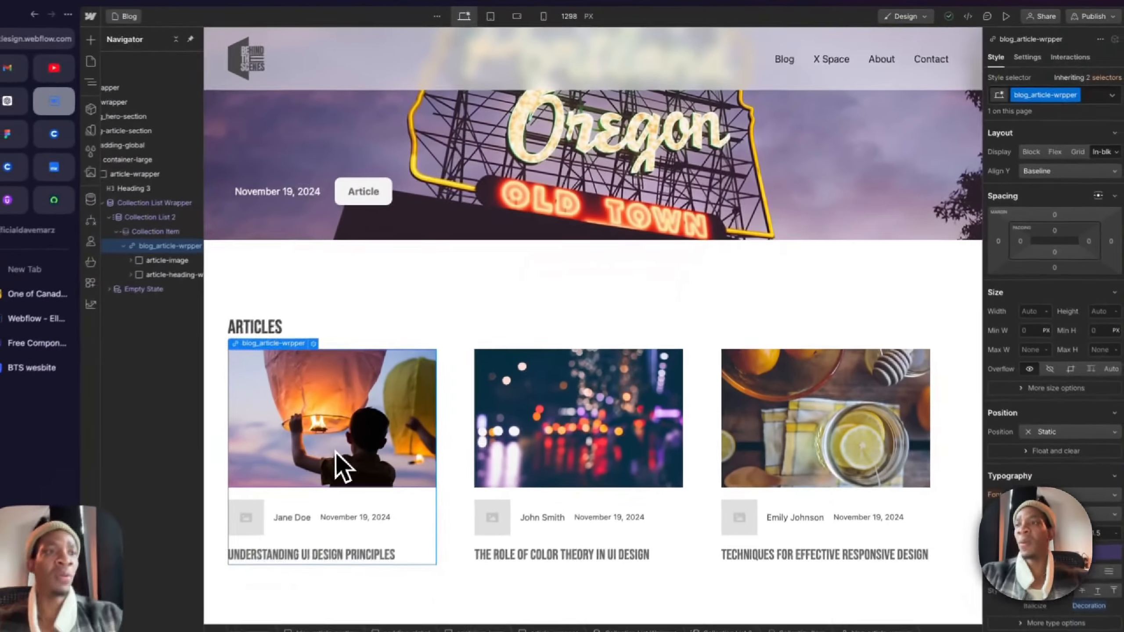
scroll(318, 468, "down", 1)
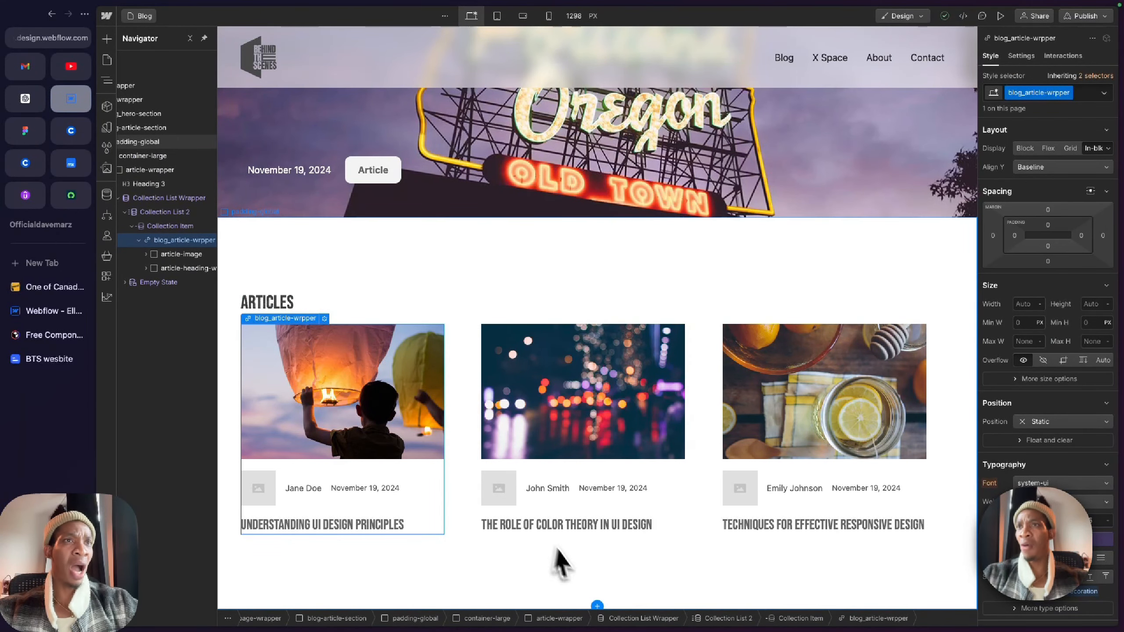
Step: Add a Text Link to the Collection Item below the article link block, keeping the default link settings, and collapse blog_article-wrpper
left_click(170, 225)
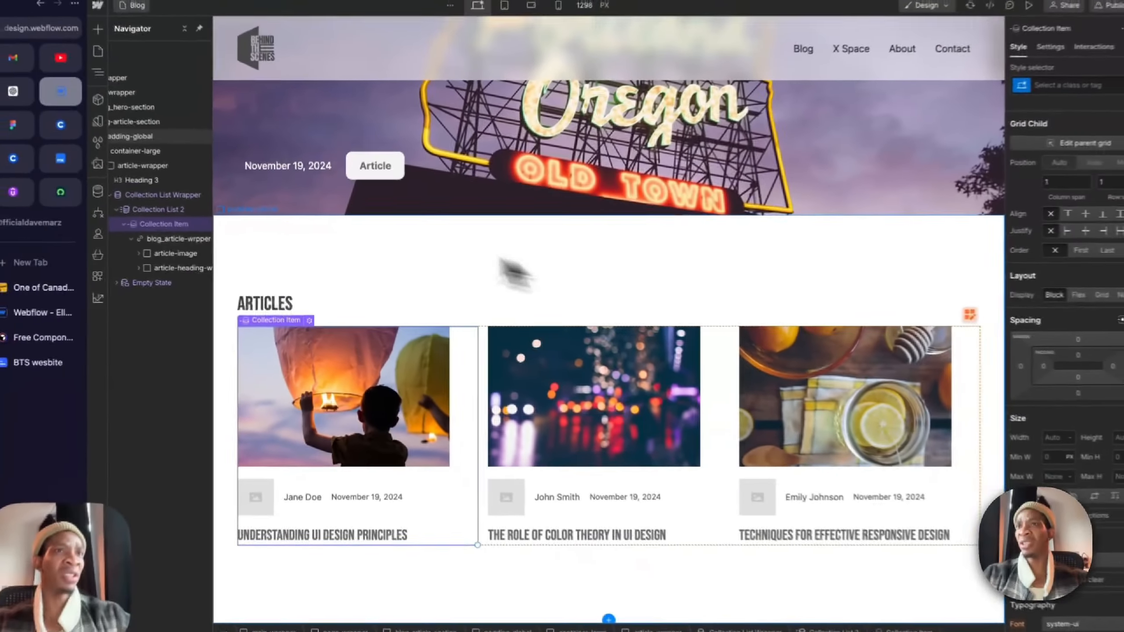
key("super+k")
type("tex")
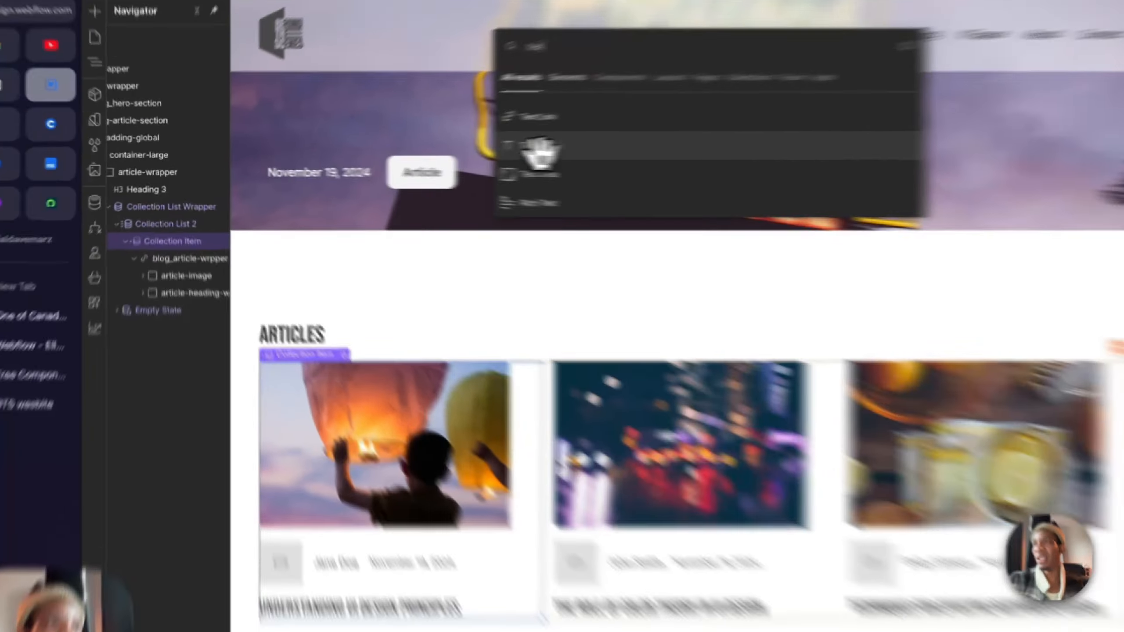
left_click(478, 128)
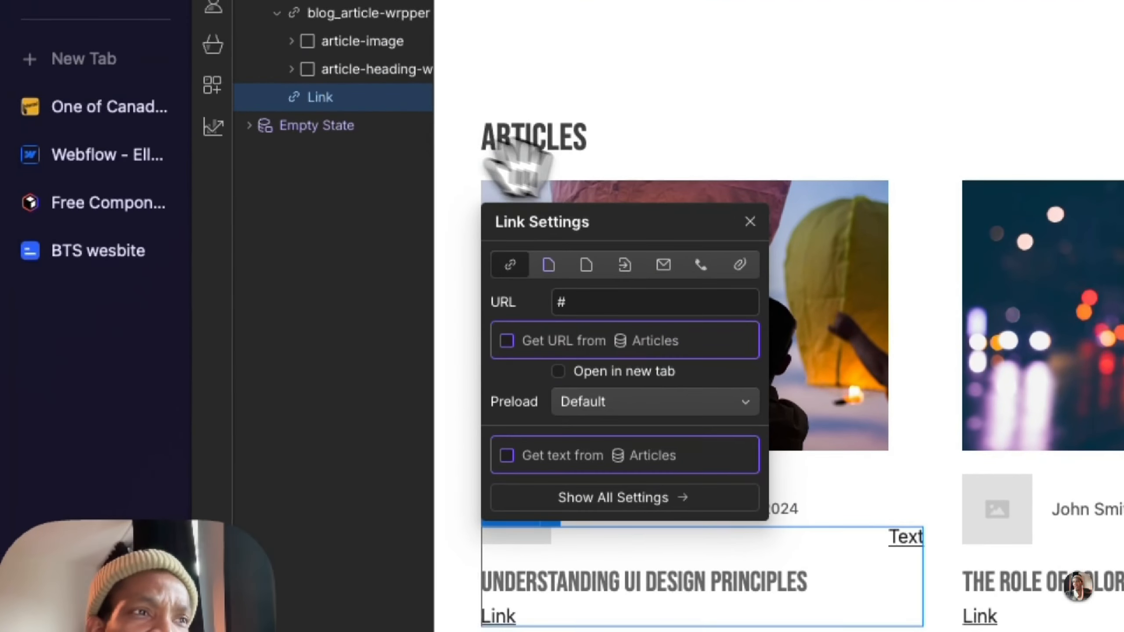
left_click(750, 219)
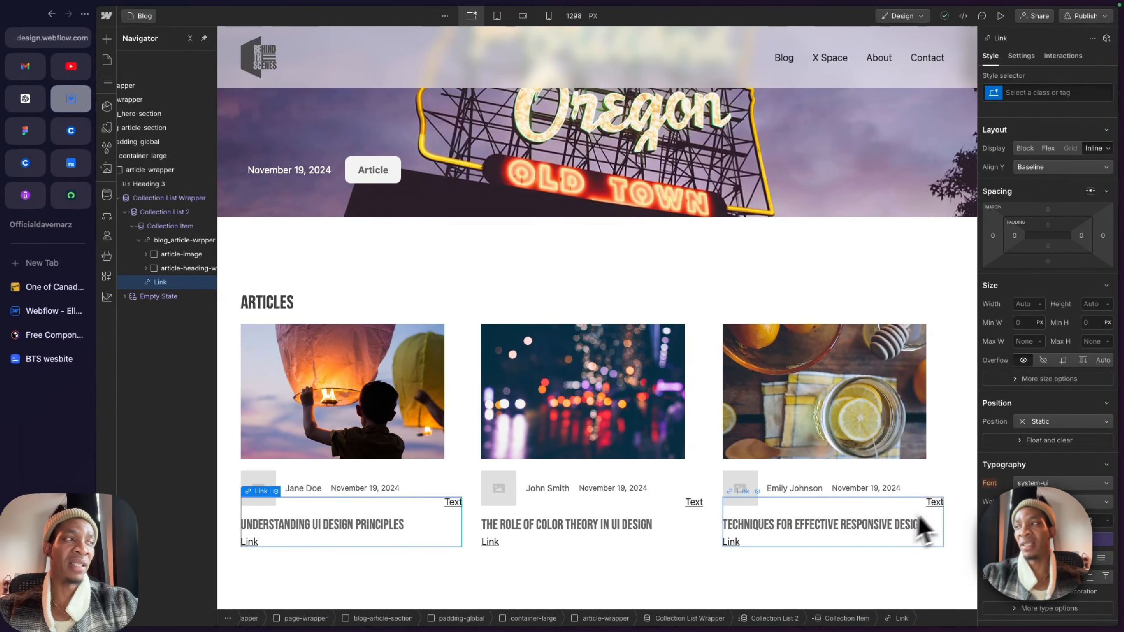
left_click(139, 241)
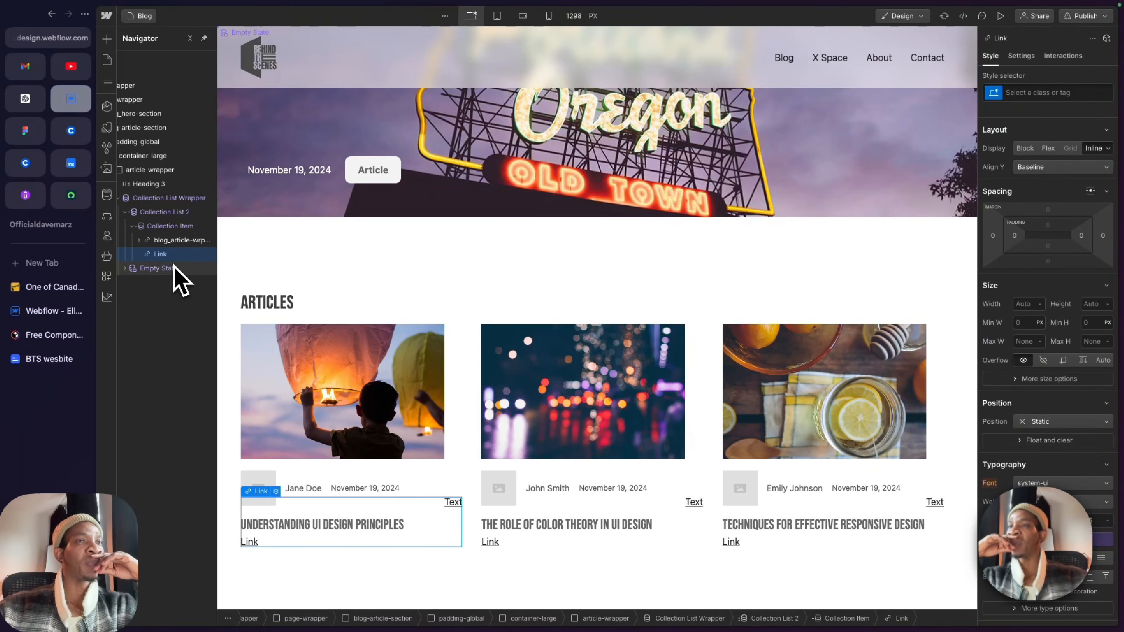
Step: Switch to the Figma design and examine the See More link's placement below the articles and the neighbouring Article page layout
left_click(25, 130)
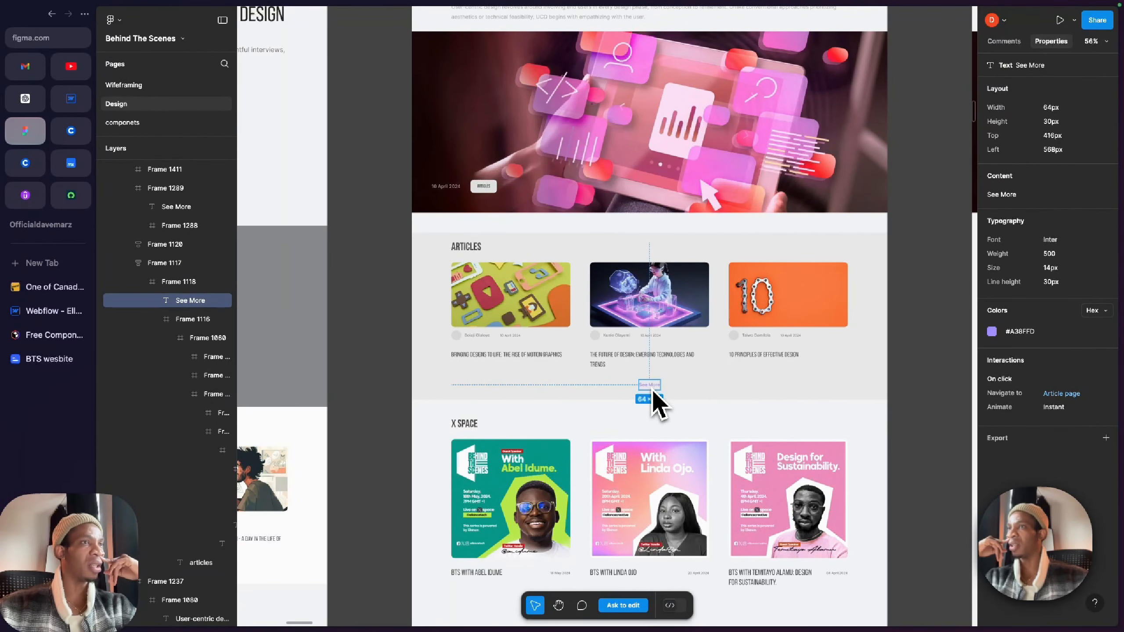
scroll(653, 392, "up", 5)
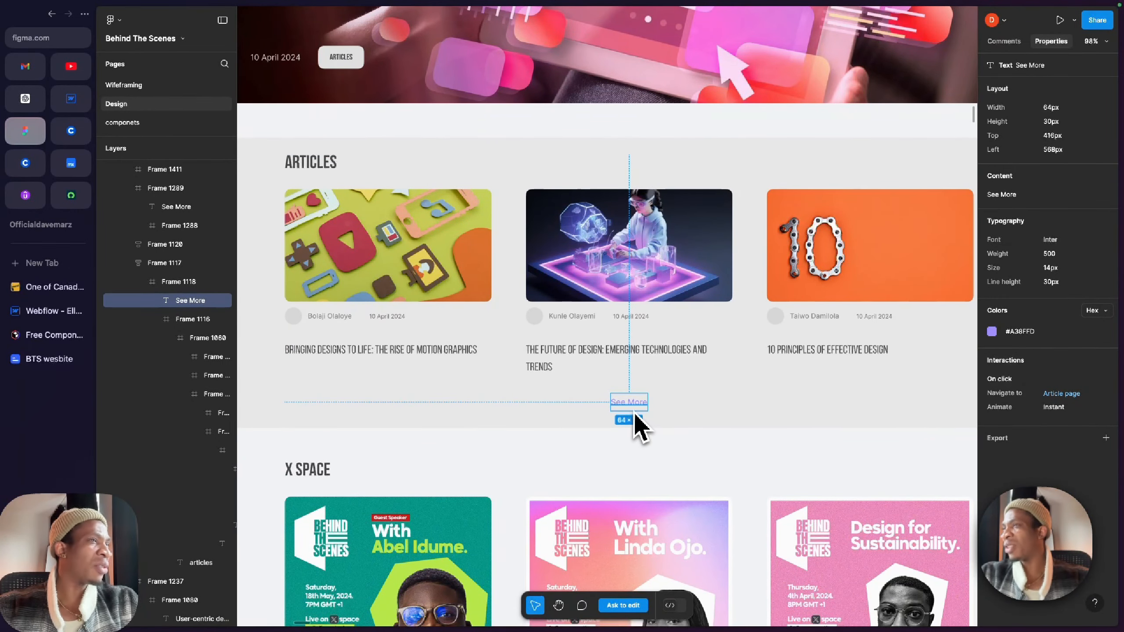
scroll(639, 414, "down", 5)
scroll(637, 411, "right", 7)
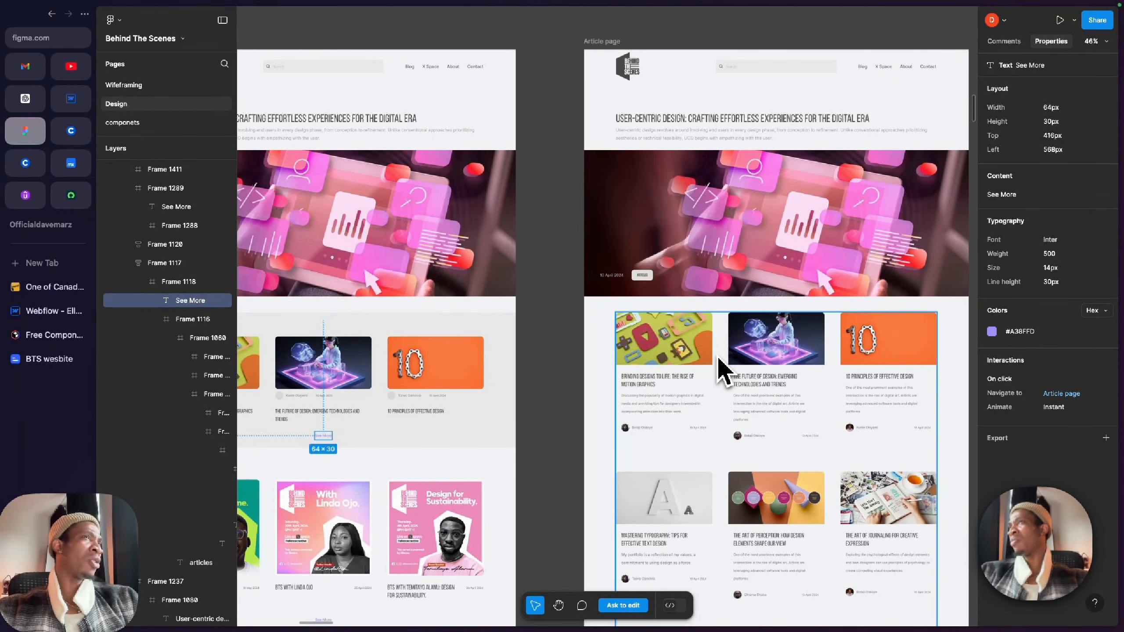
scroll(718, 359, "right", 2)
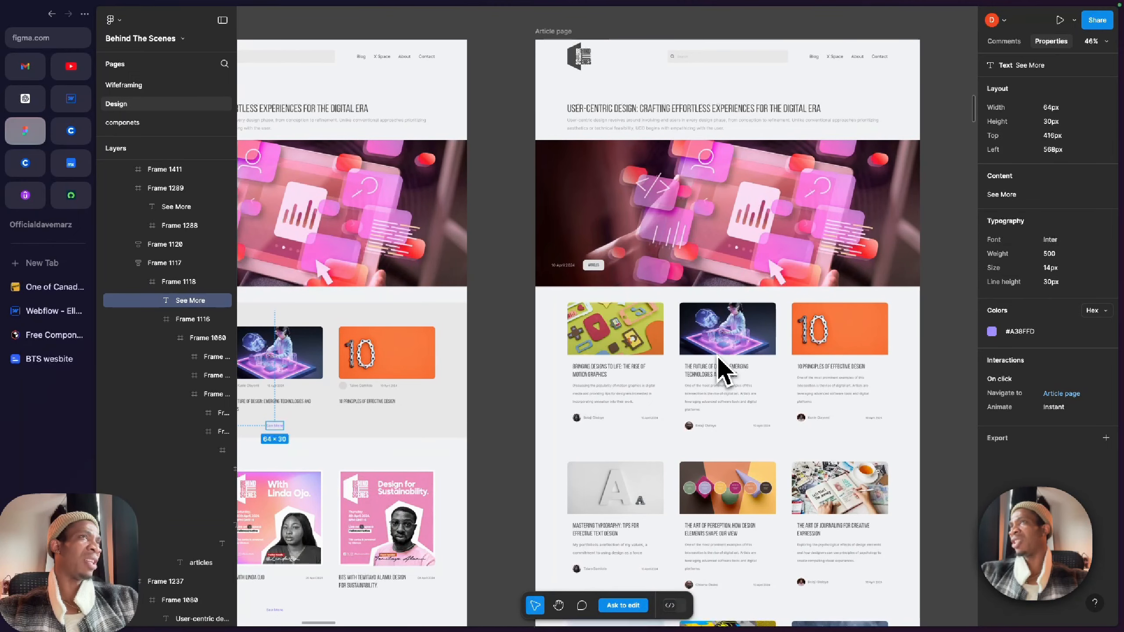
Step: Compare the Blog page's See More link placement with the full article grid on the Article page and the neighbouring Xspace page
scroll(718, 357, "right", 2)
scroll(718, 358, "down", 2)
scroll(718, 357, "left", 3)
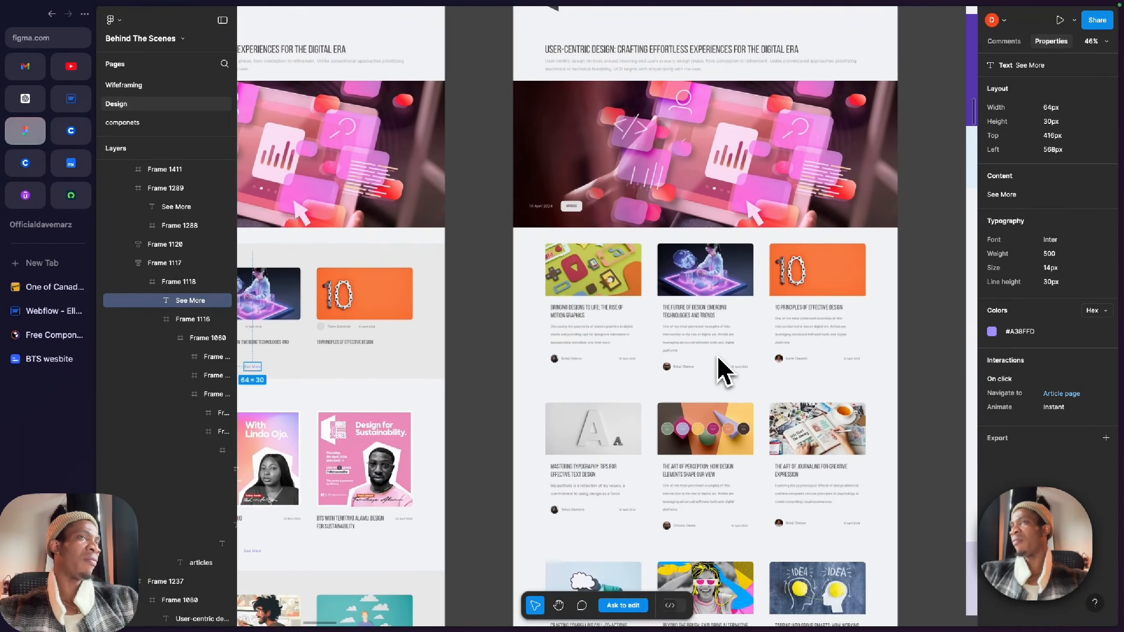
scroll(718, 359, "left", 3)
scroll(717, 358, "up", 1)
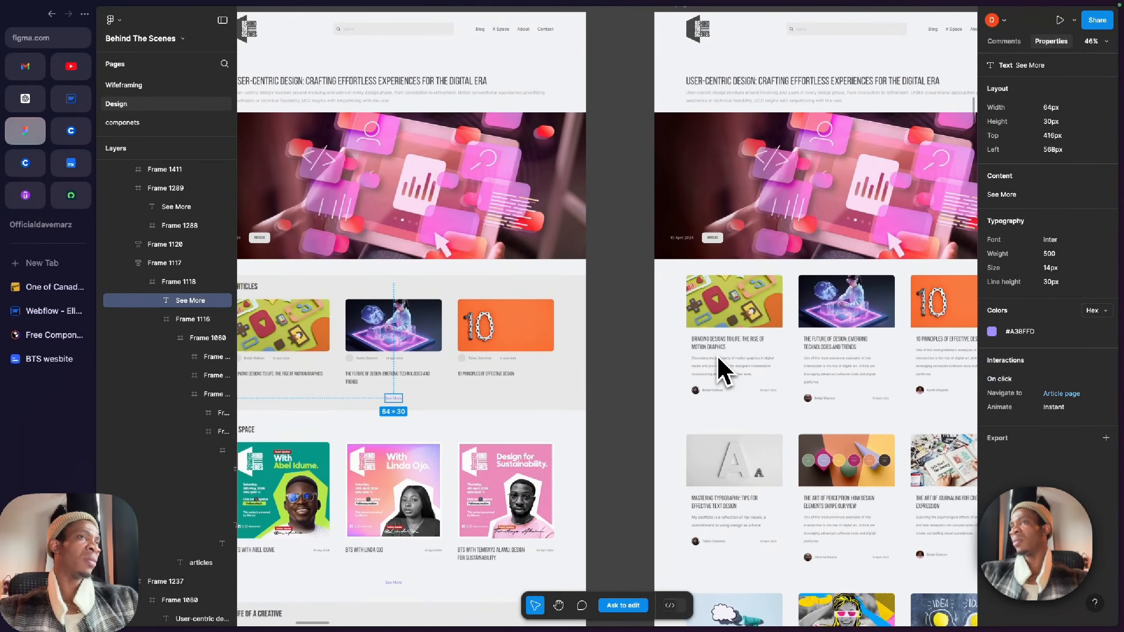
scroll(500, 454, "left", 2)
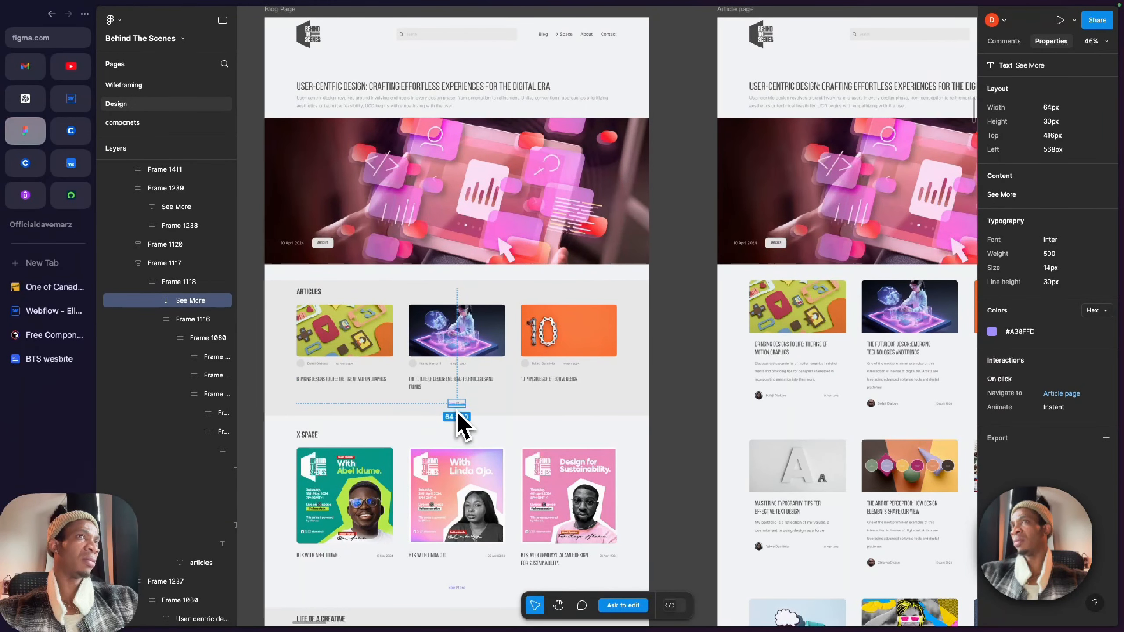
scroll(458, 418, "right", 4)
scroll(457, 419, "down", 1)
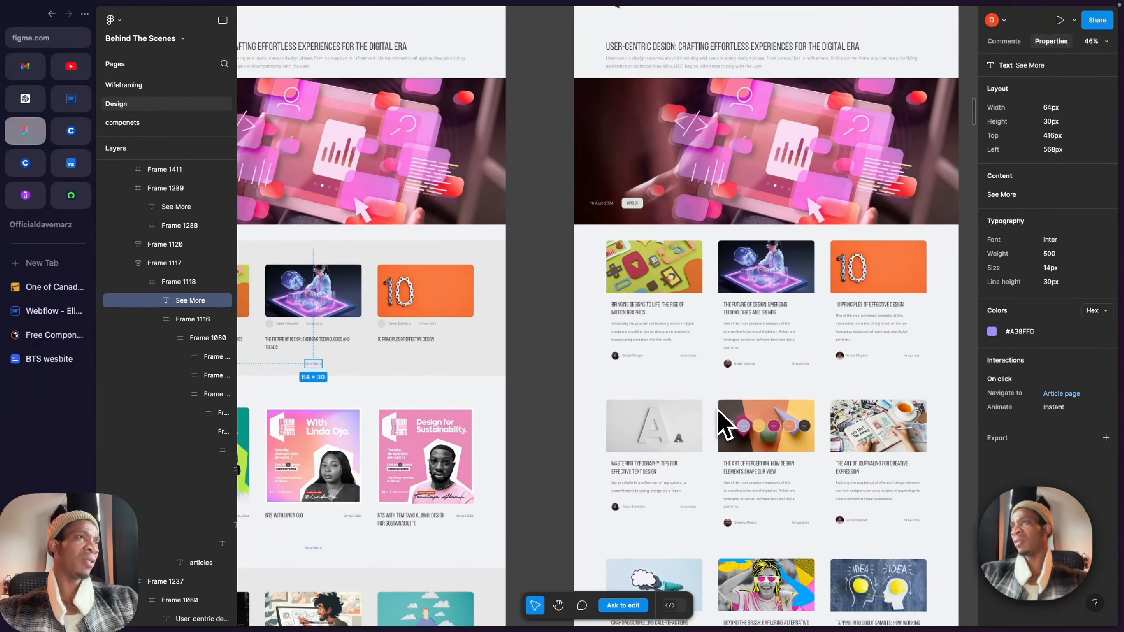
scroll(717, 411, "down", 5)
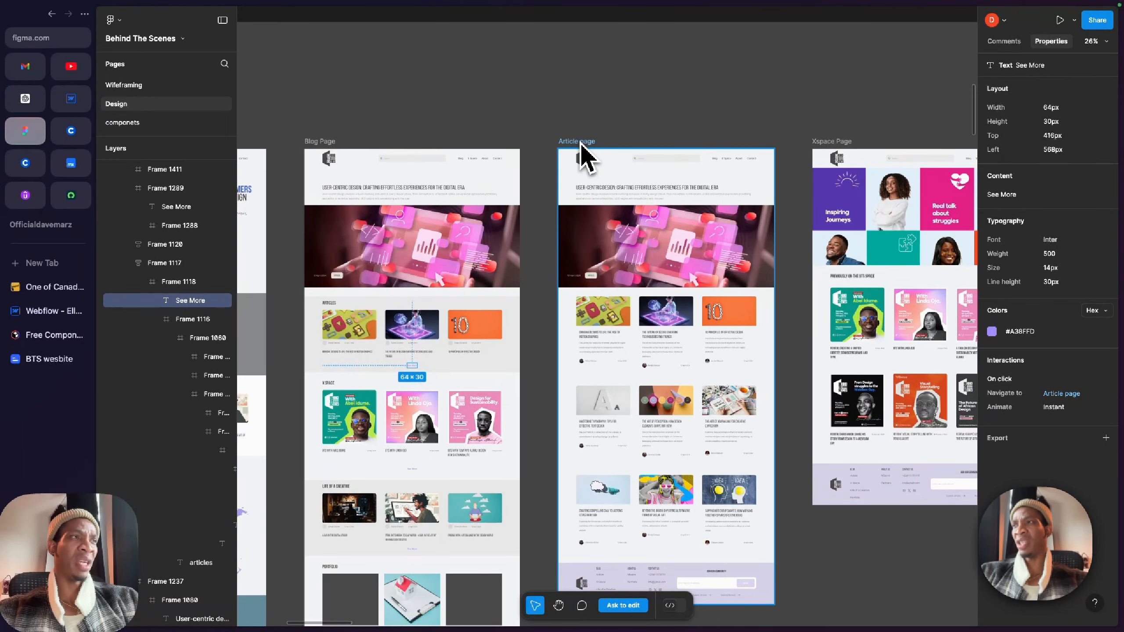
scroll(584, 157, "right", 4)
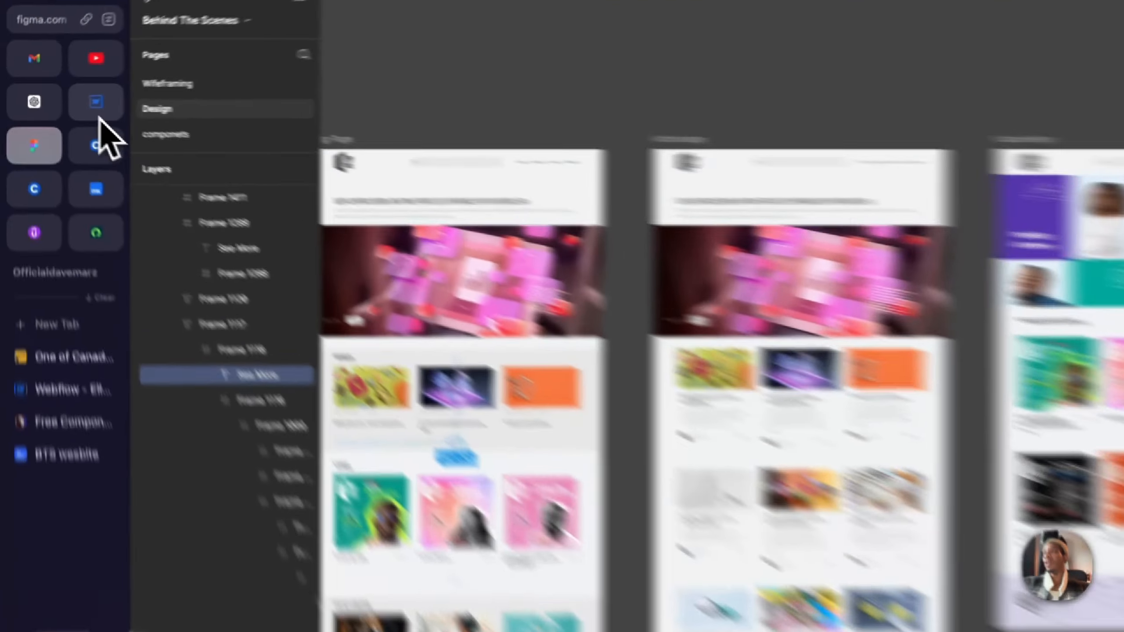
Step: Switch to Webflow, remove the Text Link from the Collection Item, and collapse the Collection List Wrapper
left_click(71, 99)
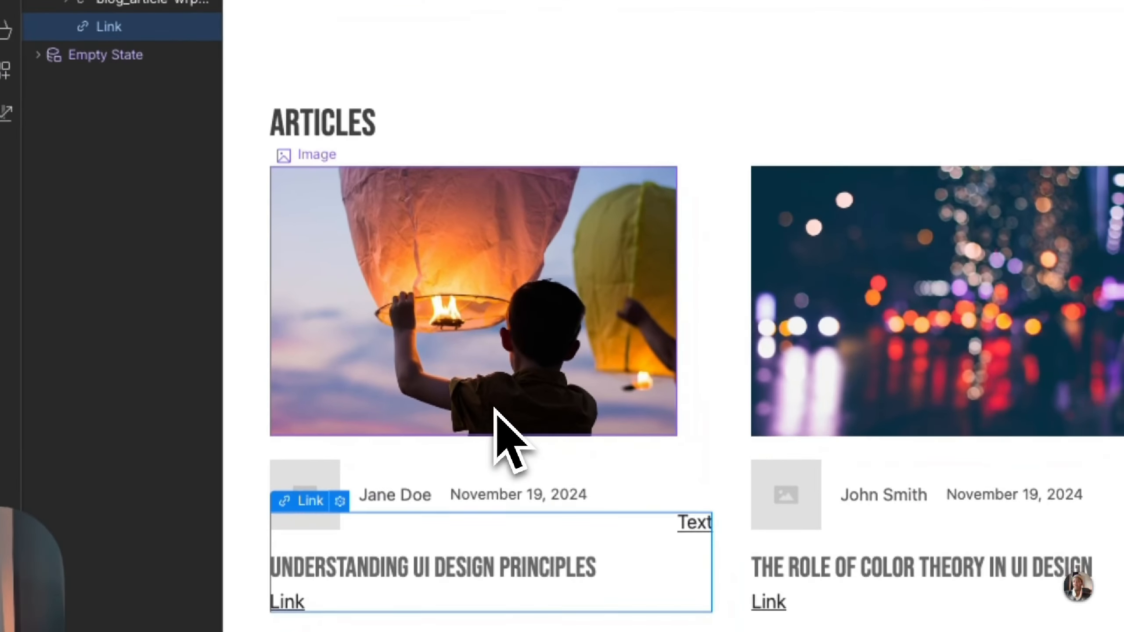
left_click(495, 409)
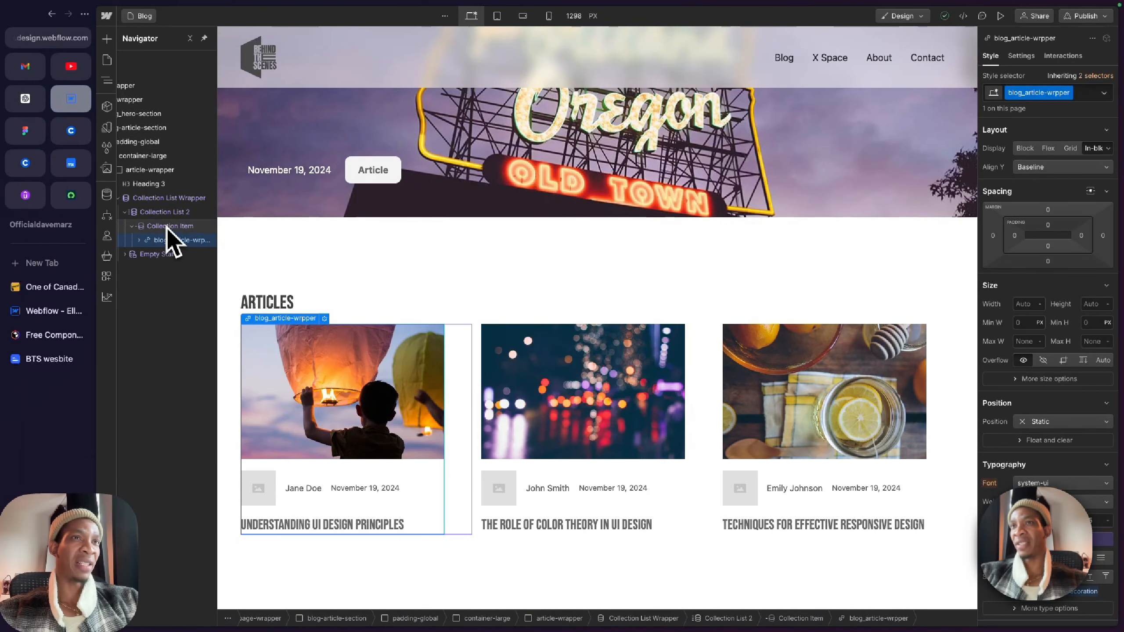
left_click(134, 198)
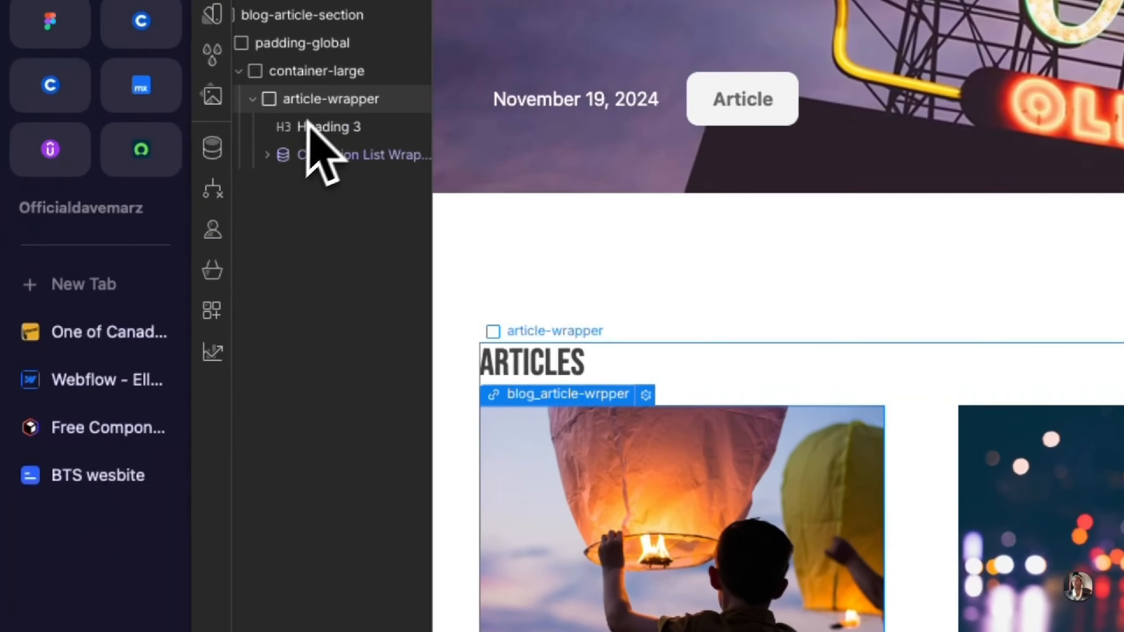
Step: Add a Div Block inside article-wrapper, below the article collection list
left_click(162, 170)
key("super+e")
type("div")
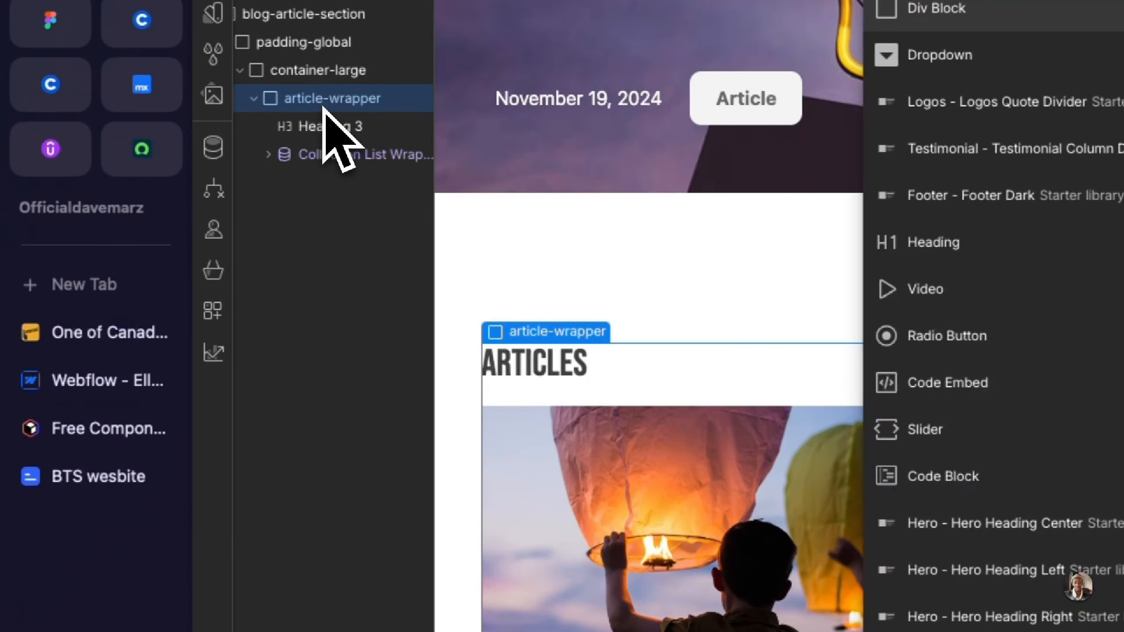
key("Return")
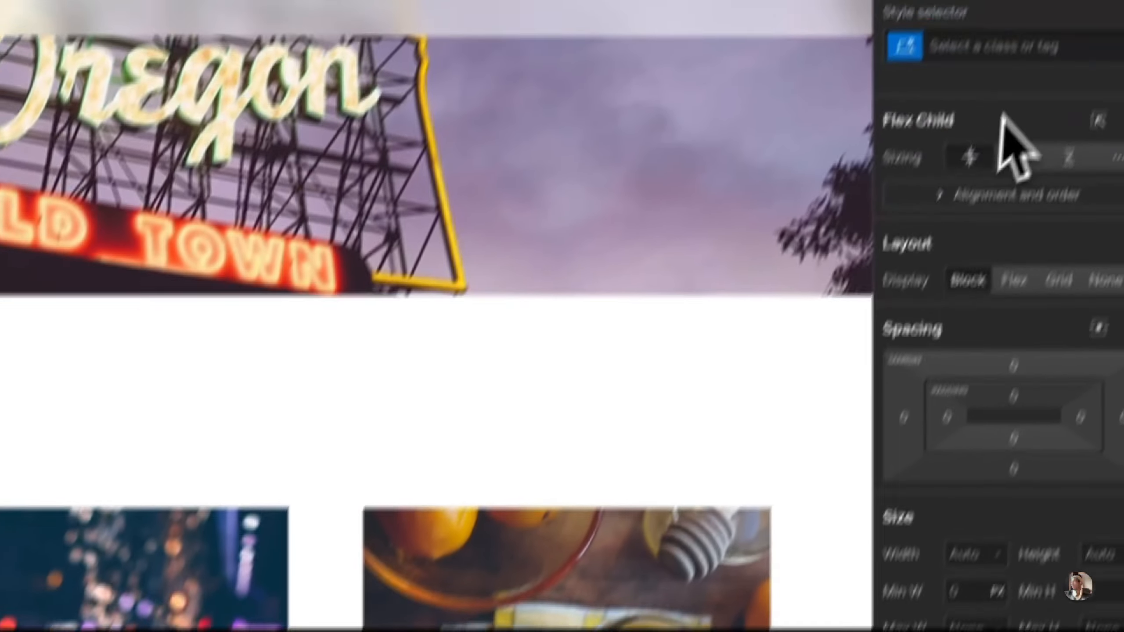
Step: Apply the existing margin-top class with the margin-medium combo class to the Div Block
left_click(960, 133)
type("margto[")
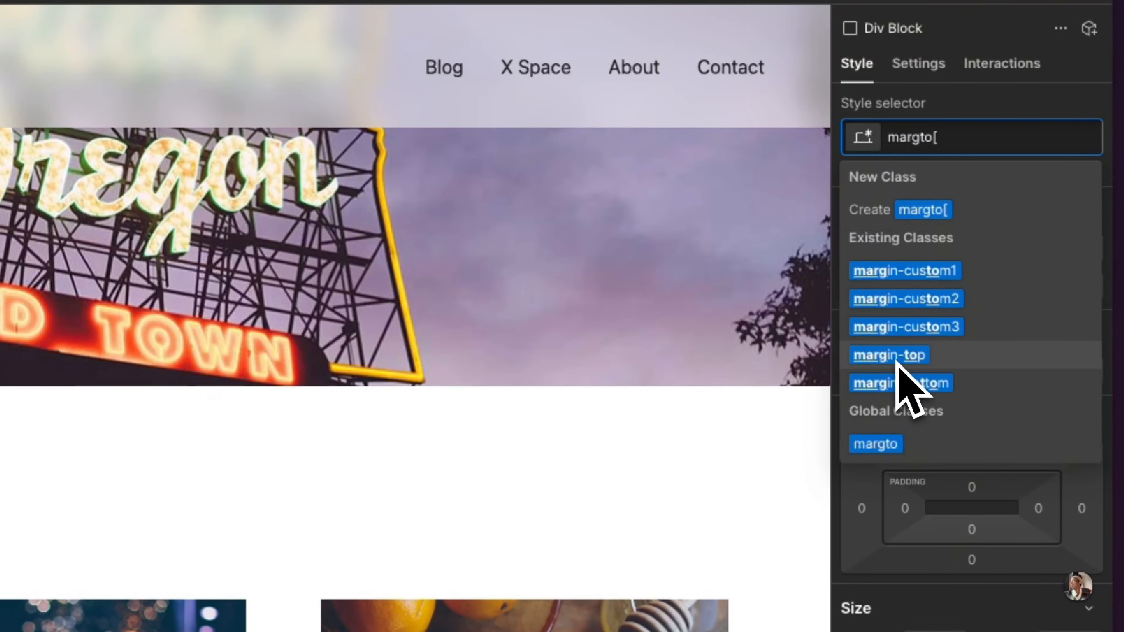
left_click(896, 357)
left_click(1007, 147)
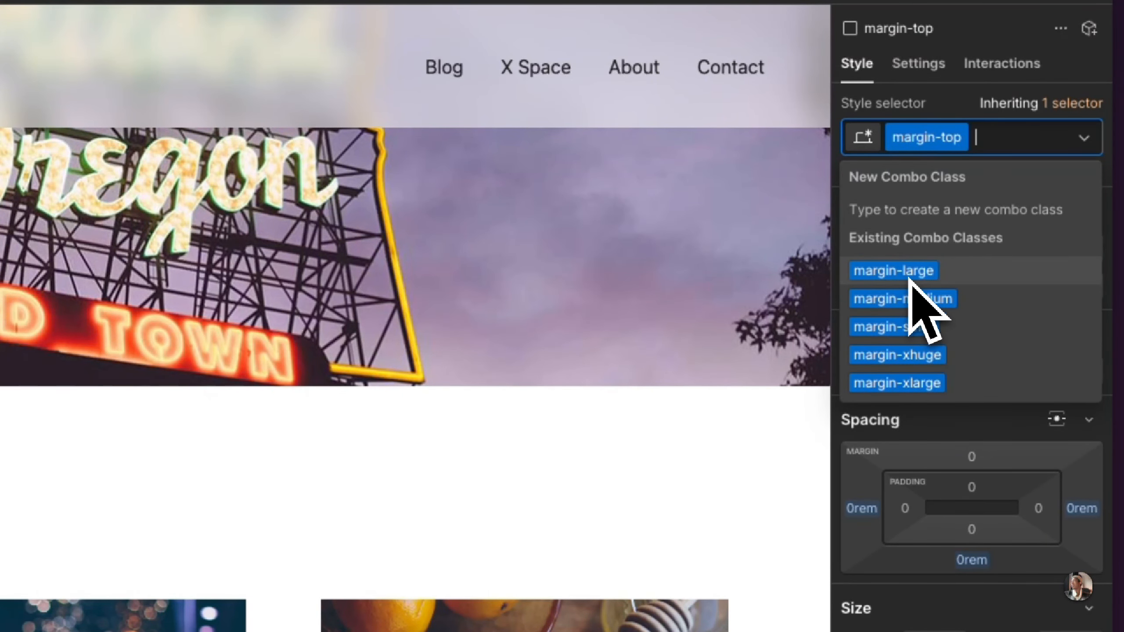
left_click(898, 296)
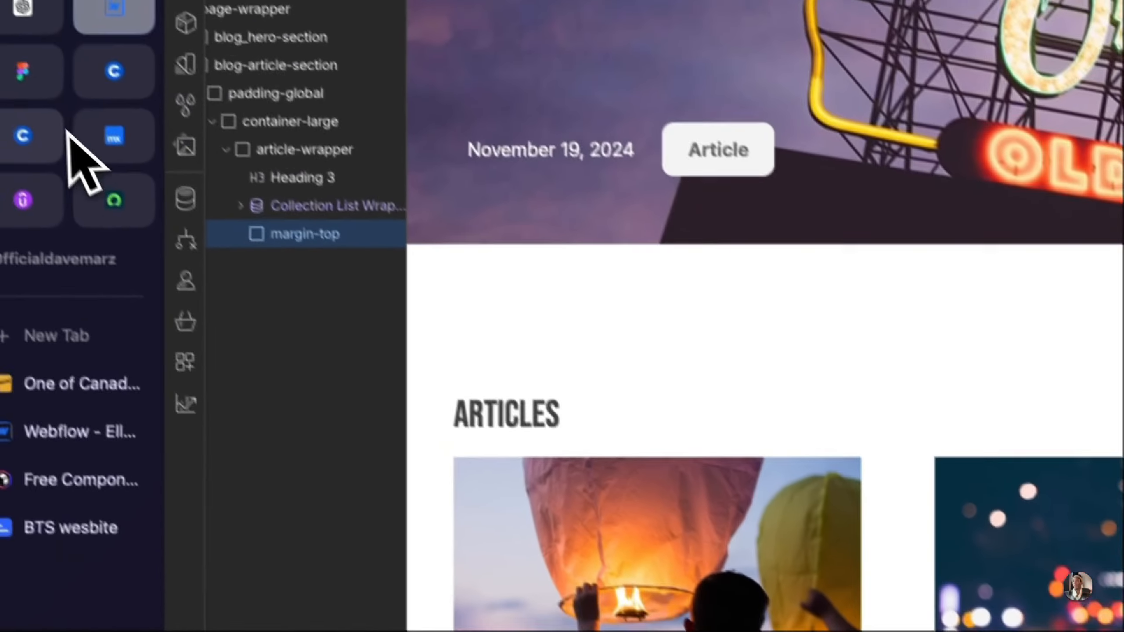
Step: Check the See More link's spacing in the Figma design, and replace the Webflow div's margin-medium combo class with margin-large
left_click(56, 99)
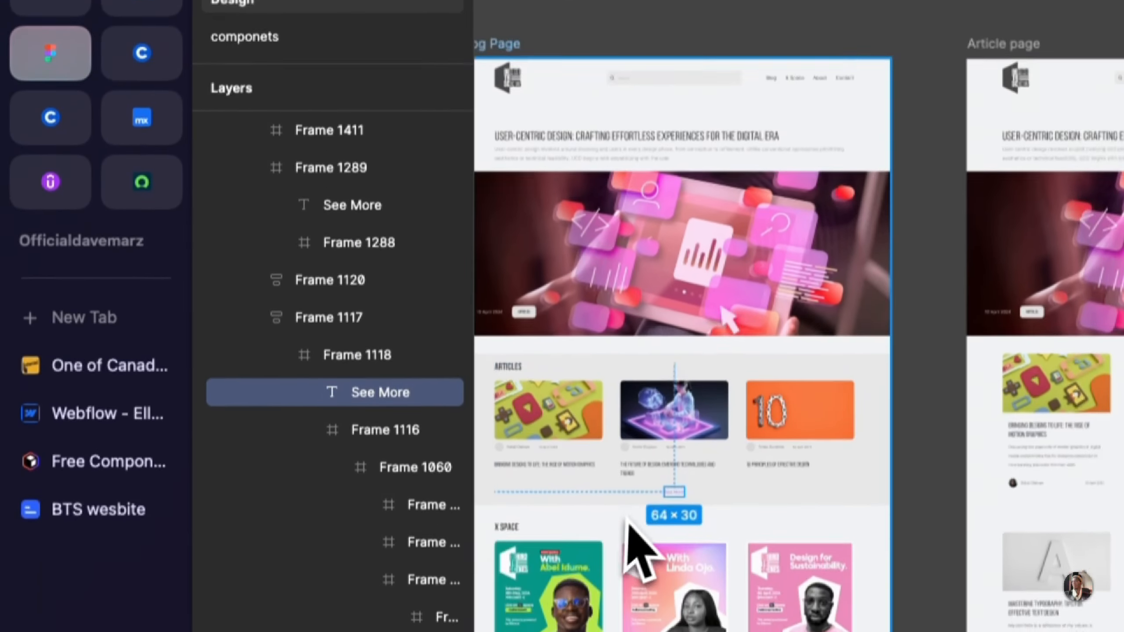
scroll(656, 604, "up", 5)
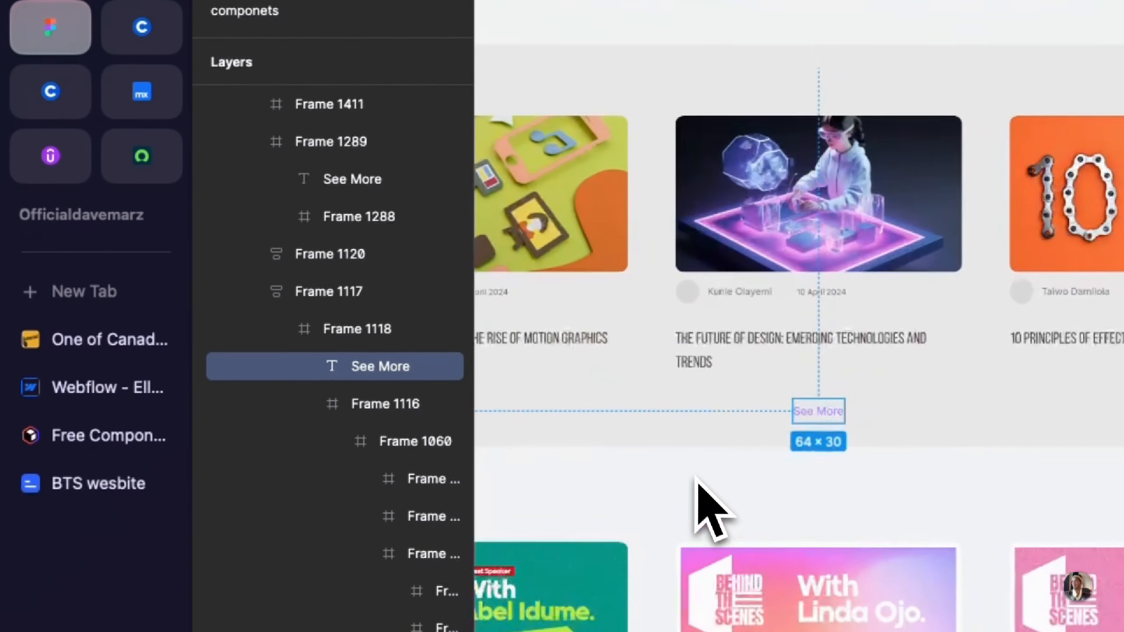
scroll(698, 479, "left", 2)
left_click(137, 191)
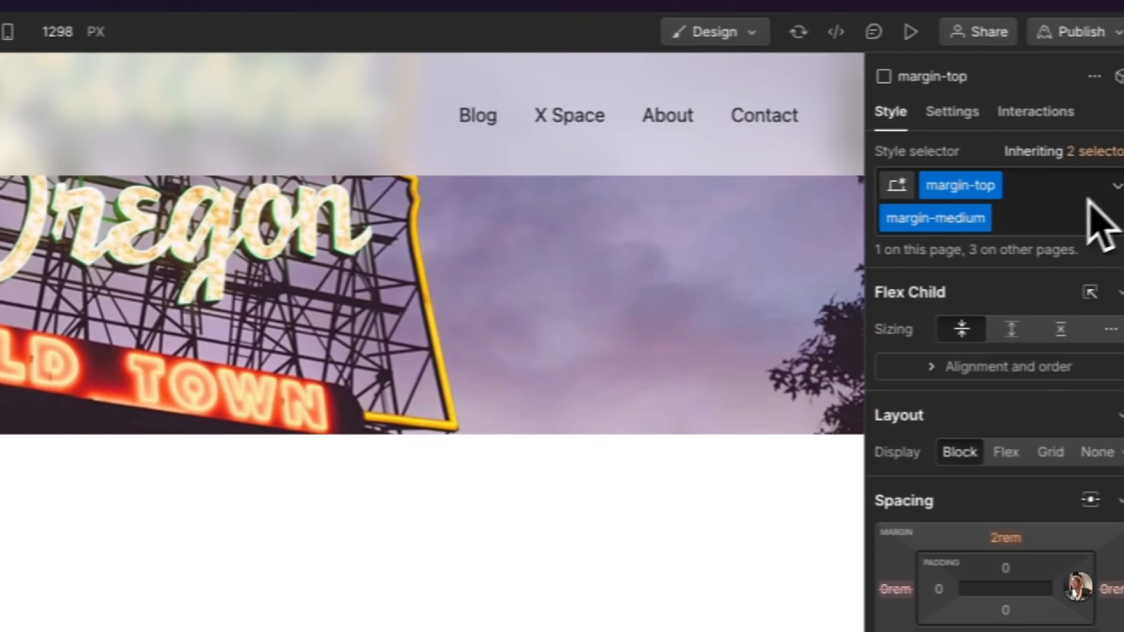
left_click(1052, 211)
key("BackSpace")
type("marla")
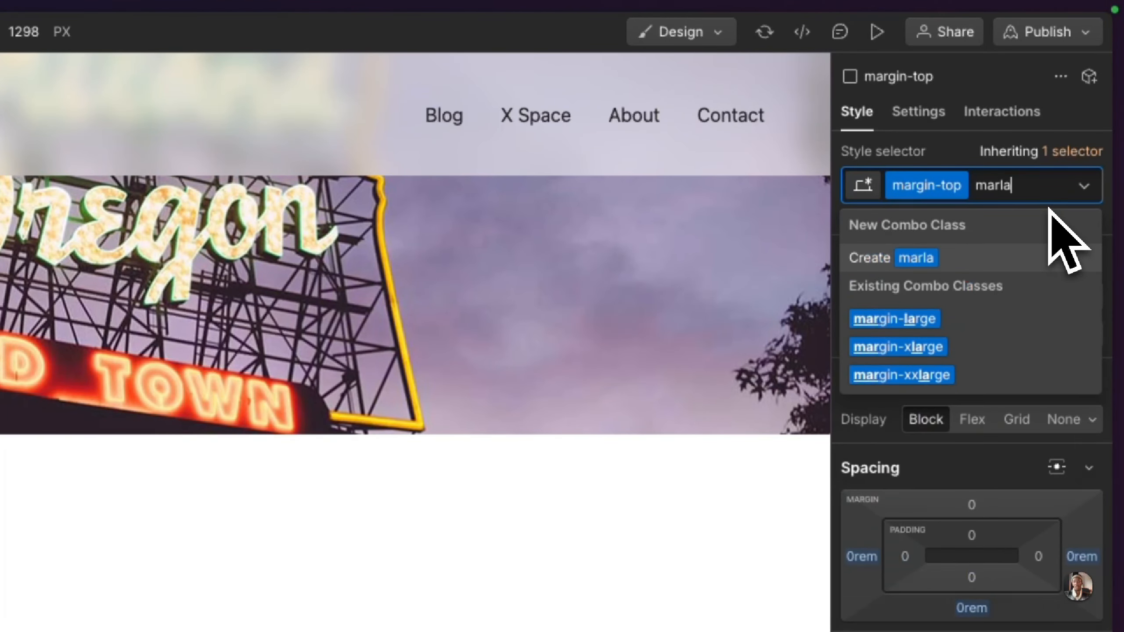
left_click(947, 323)
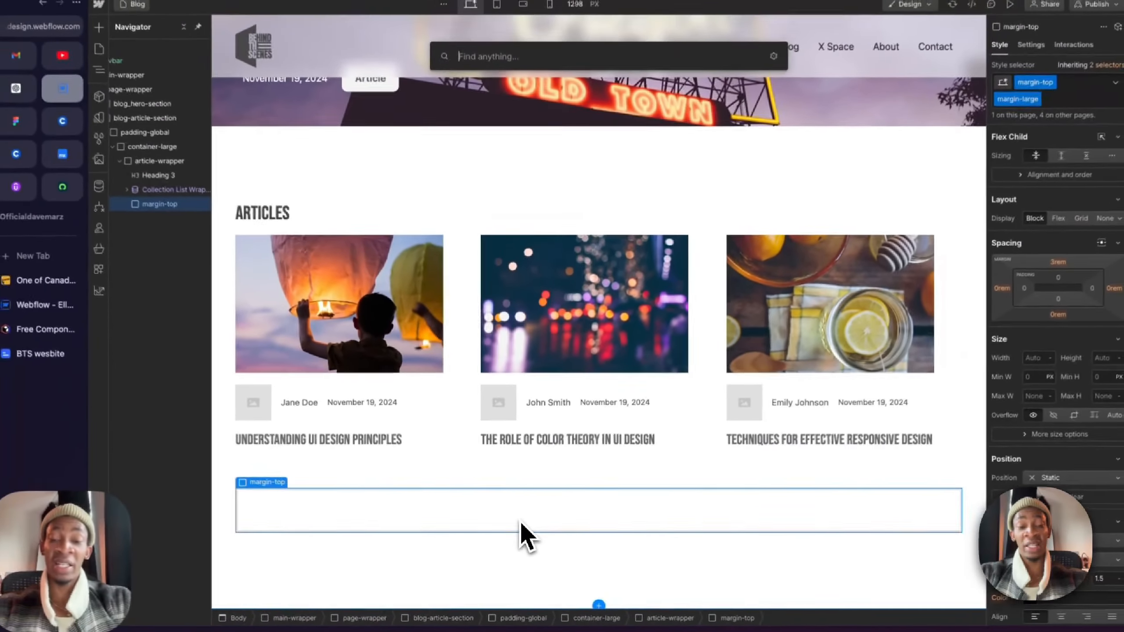
Step: Add a Text Link inside the margin-top div and set its text to "See more"
type("tex")
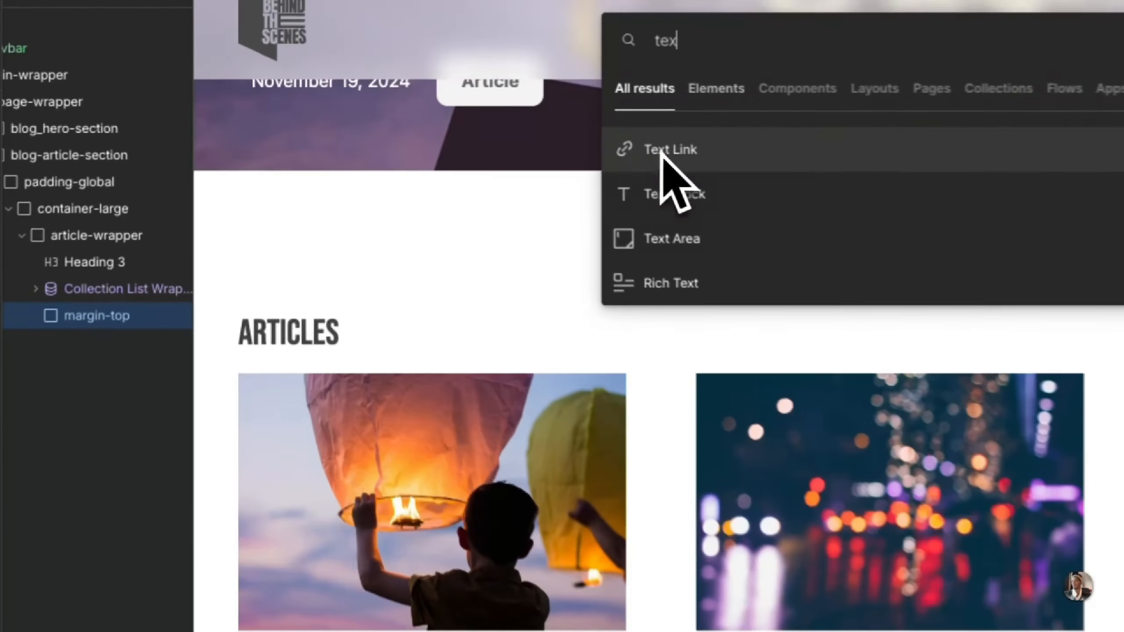
left_click(468, 125)
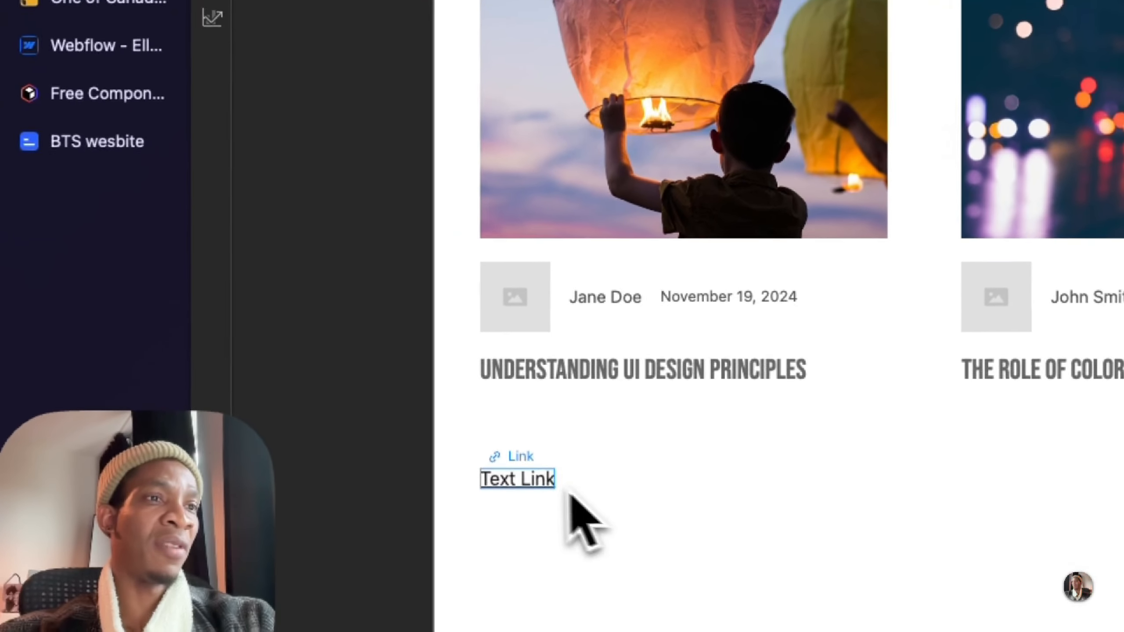
double_click(535, 487)
type("S")
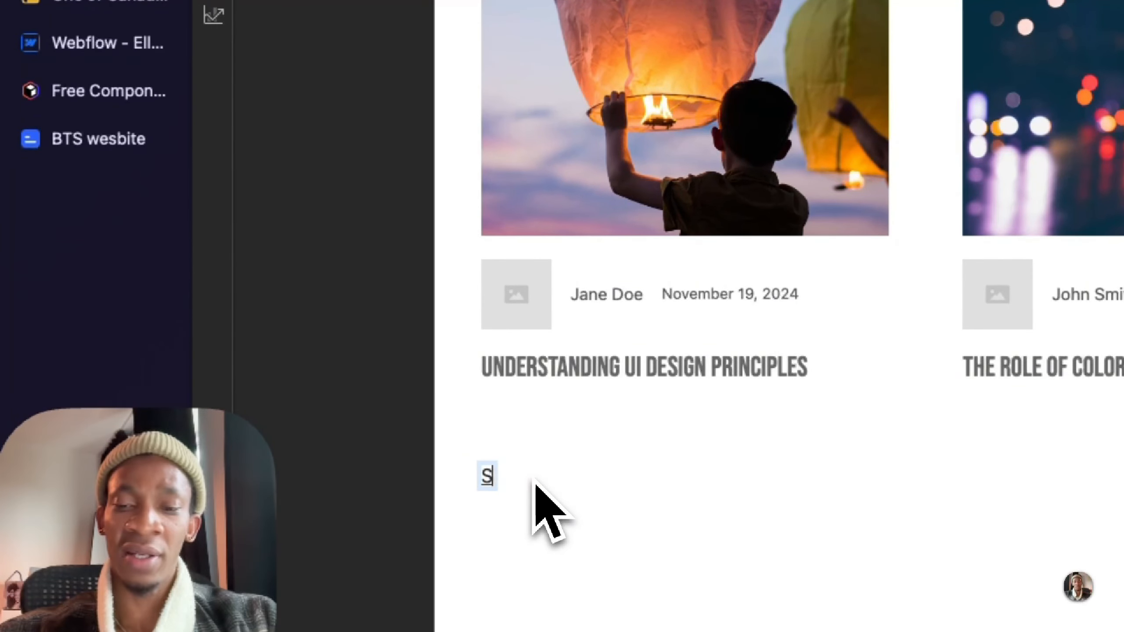
type("ee more")
key("Escape")
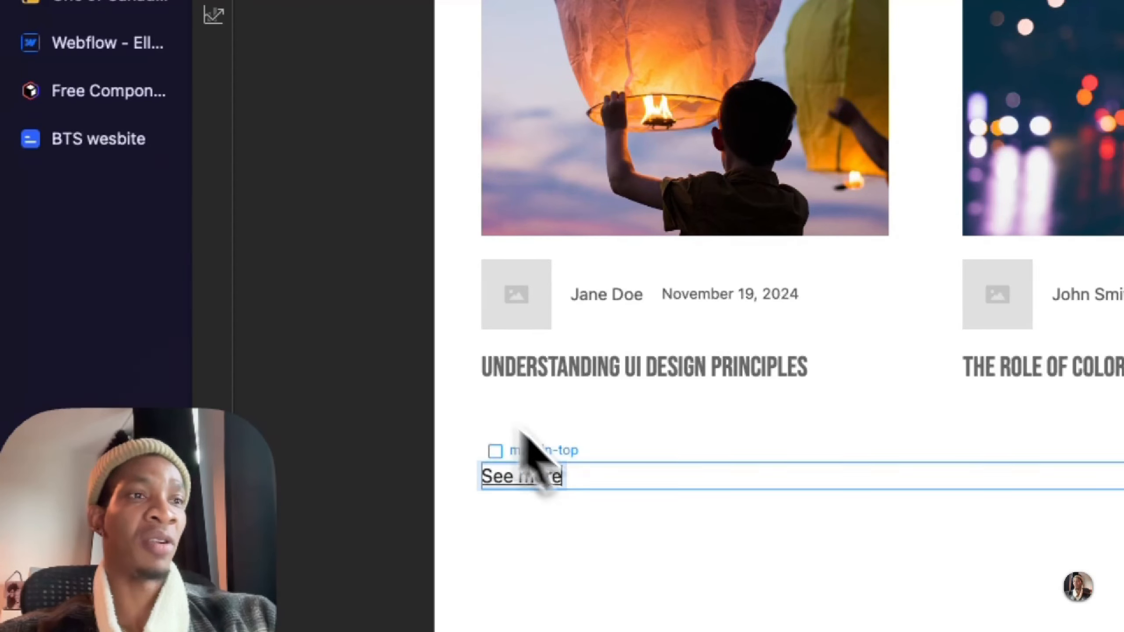
Step: Give the See more link the new class see-more-text-link
left_click(620, 489)
left_click(541, 481)
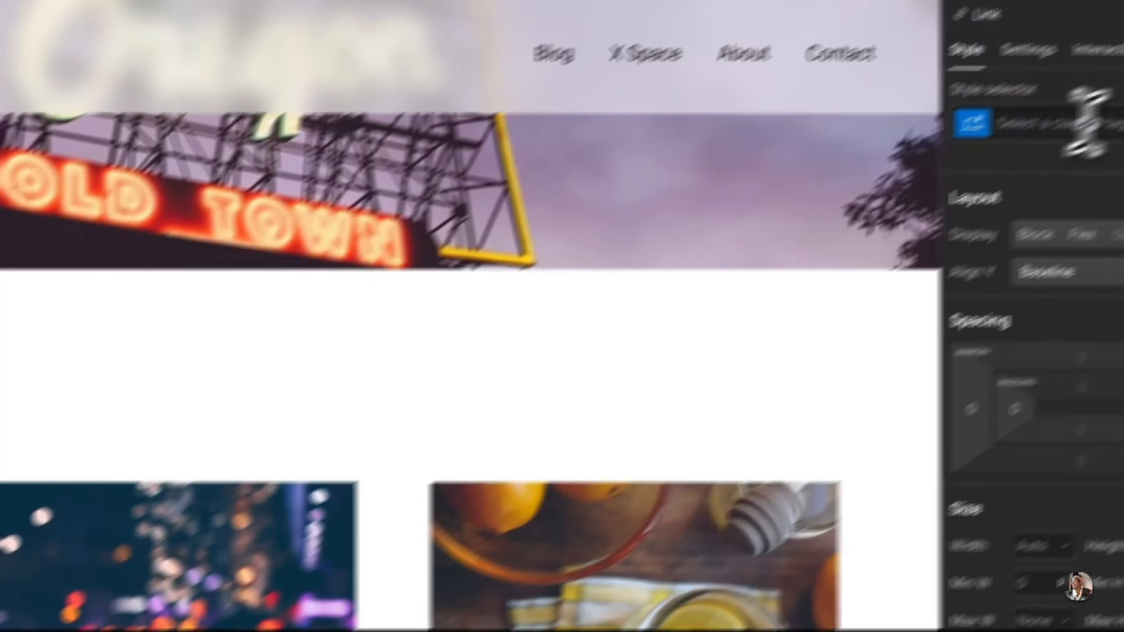
left_click(1084, 122)
type("see")
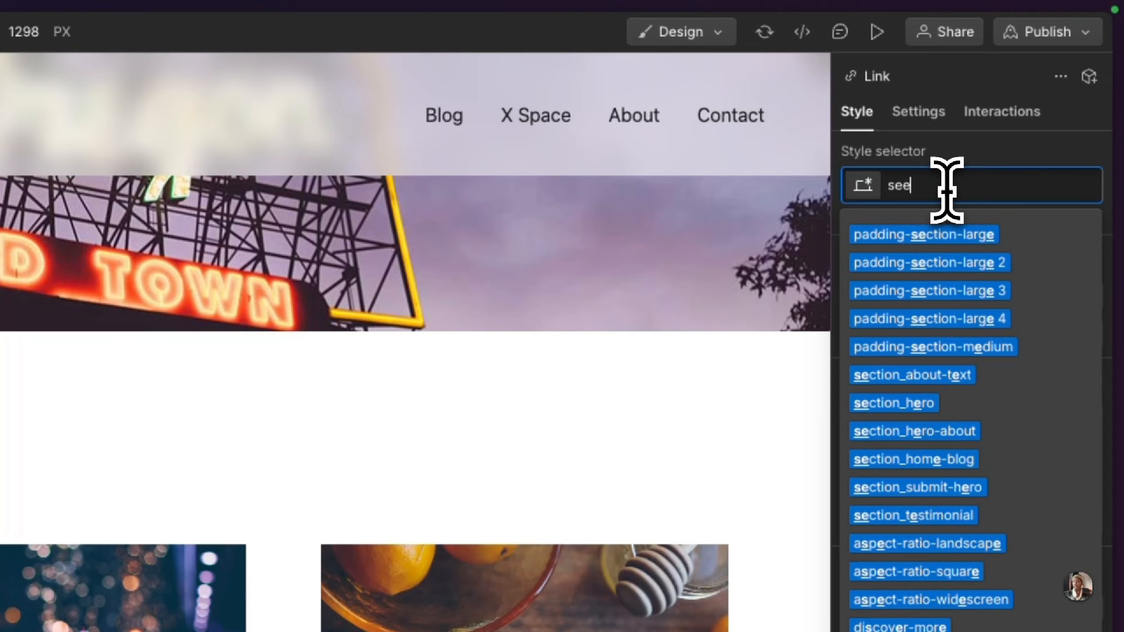
type("-more-text-link")
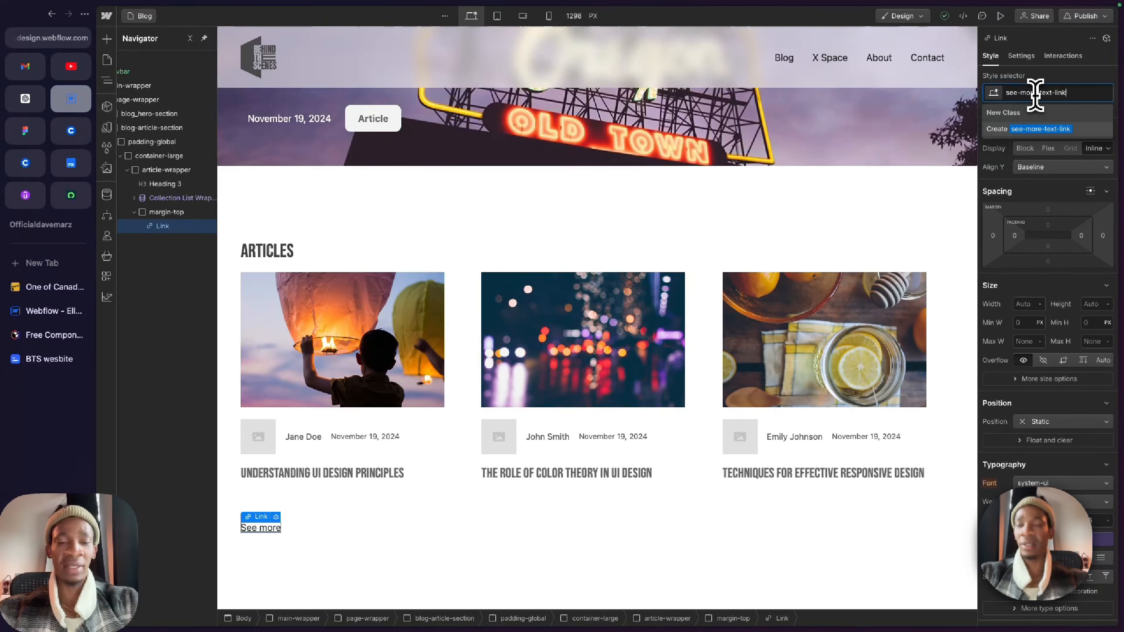
key("Return")
Step: Add a Div Block inside the margin-top div, nest see-more-text-link in it, and center-align its text
left_click(1051, 558)
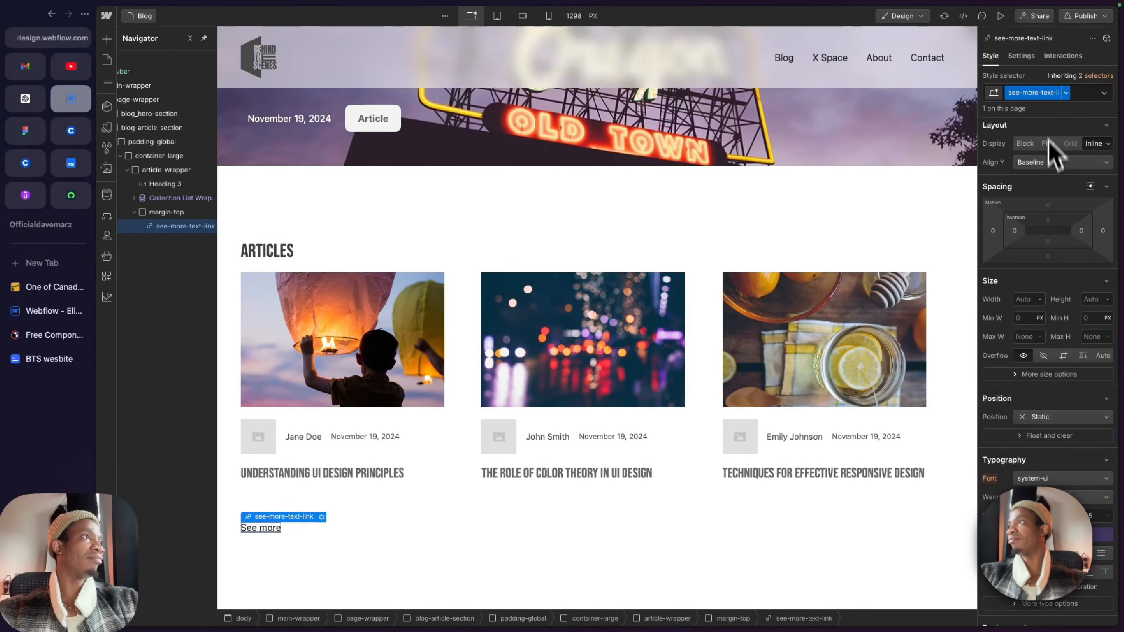
left_click(175, 215)
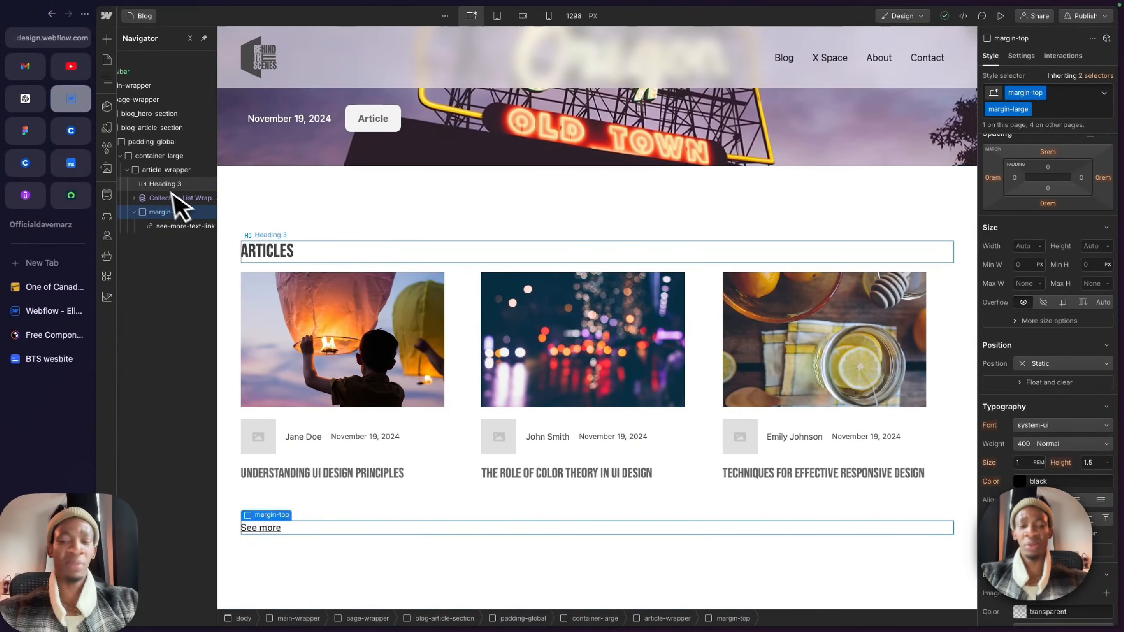
key("Return")
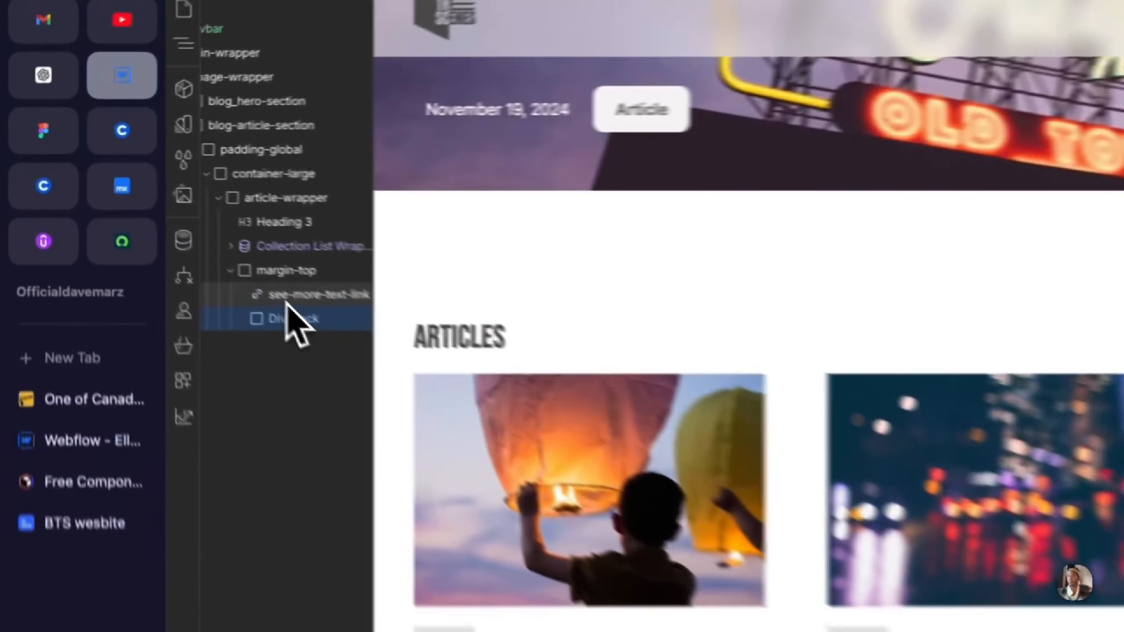
left_click(167, 227)
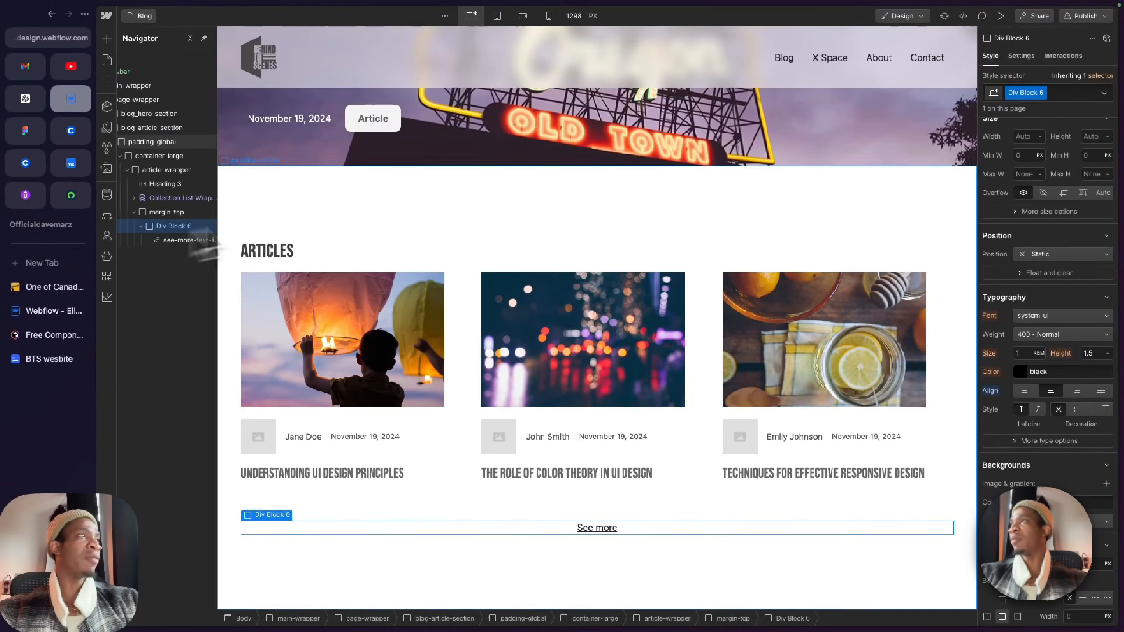
Step: Rename the class of the div around the See more link to see-more-link-wrapper
double_click(1038, 70)
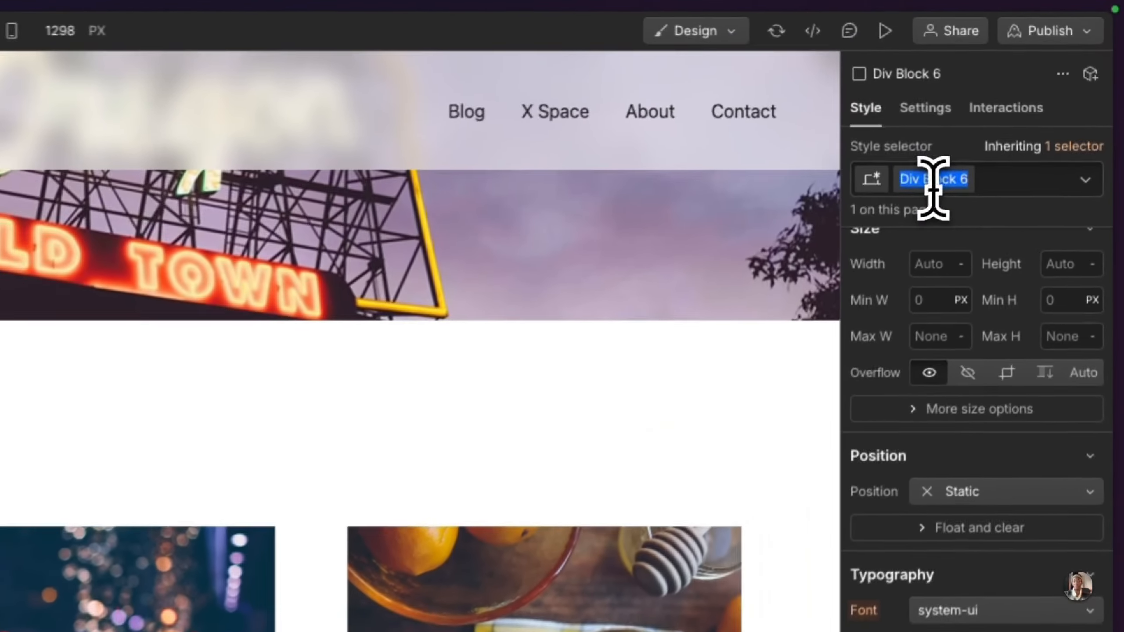
type("see")
type("-")
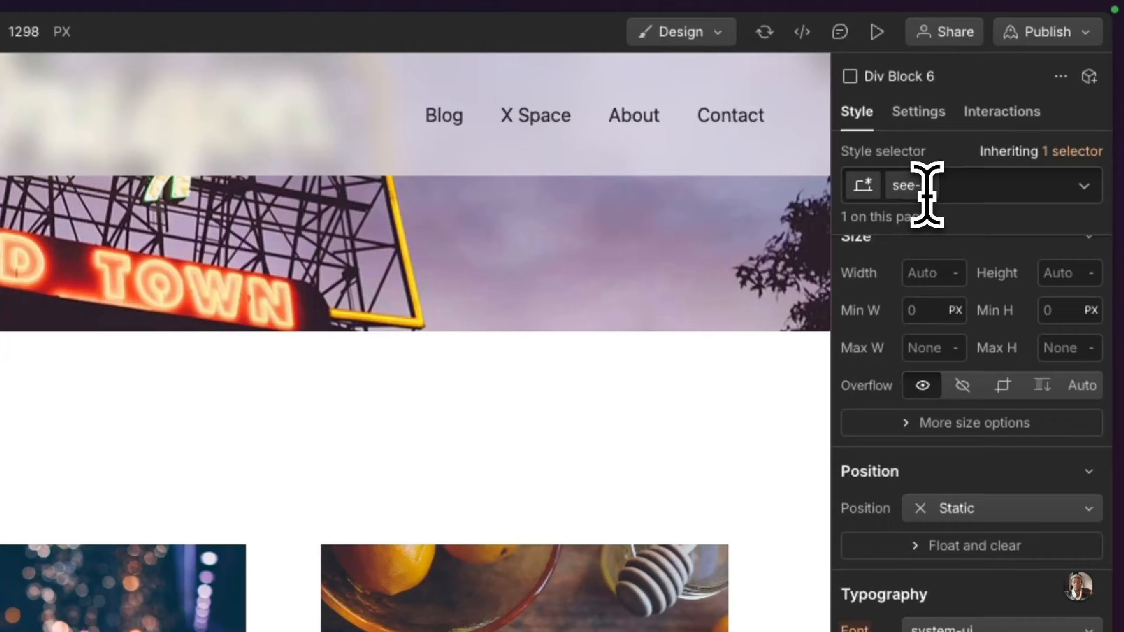
type("more-link-wrapper")
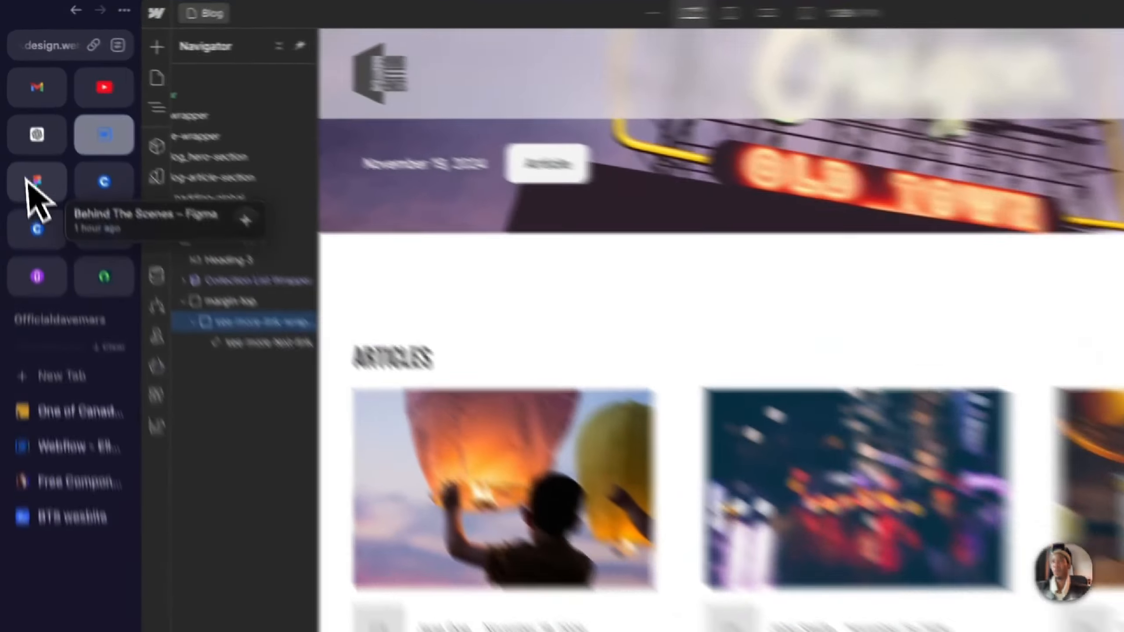
Step: Paste the See More link colour from the Figma design as the text color of see-more-link-wrapper
left_click(25, 130)
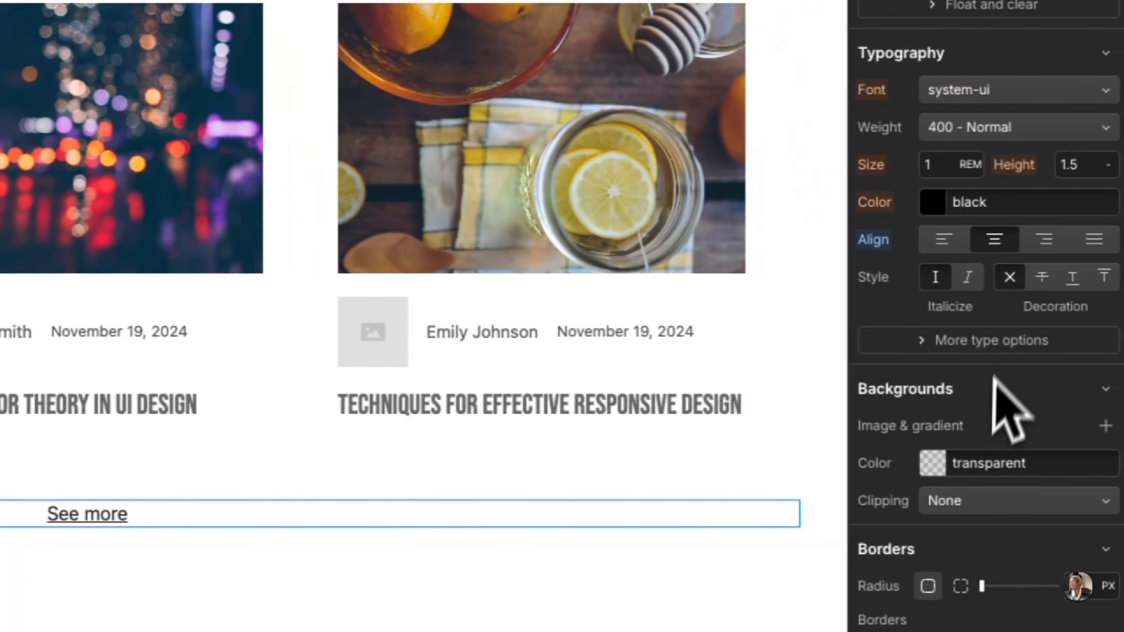
left_click(1017, 195)
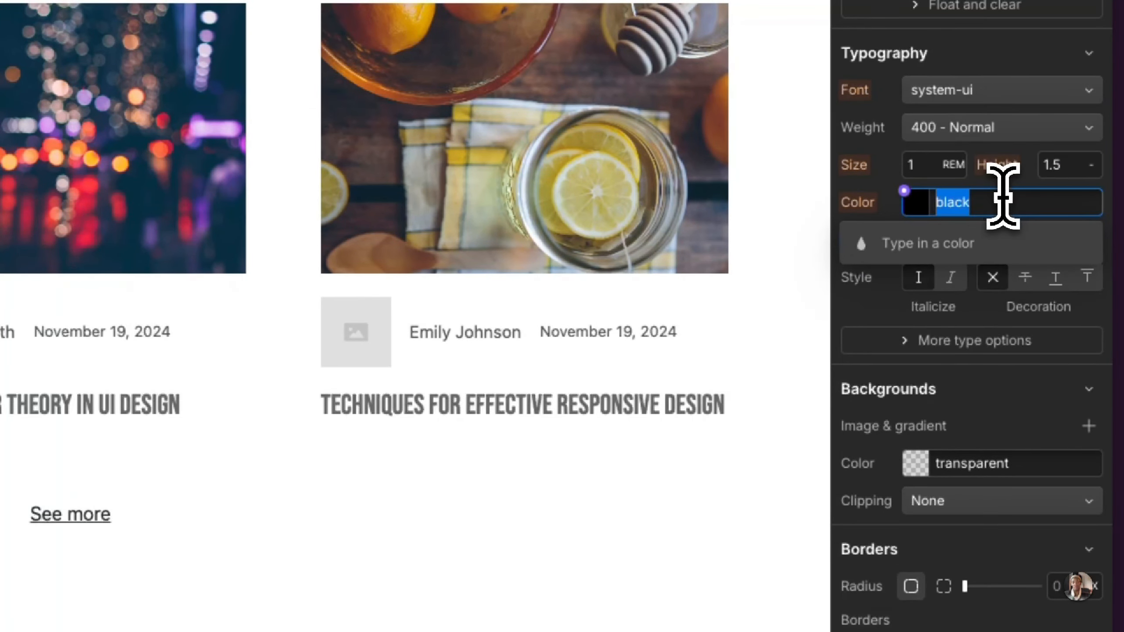
type("#a38ffd")
key("Return")
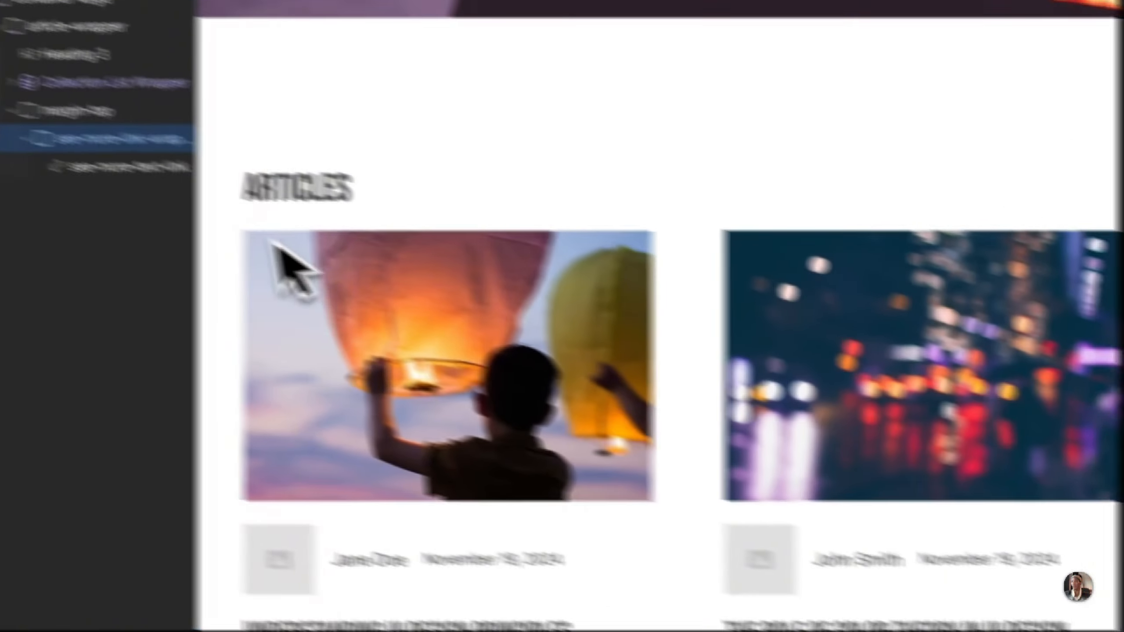
Step: Point the Link Color/link primary variable used by see-more-text-link to the #593CDA colour
left_click(291, 206)
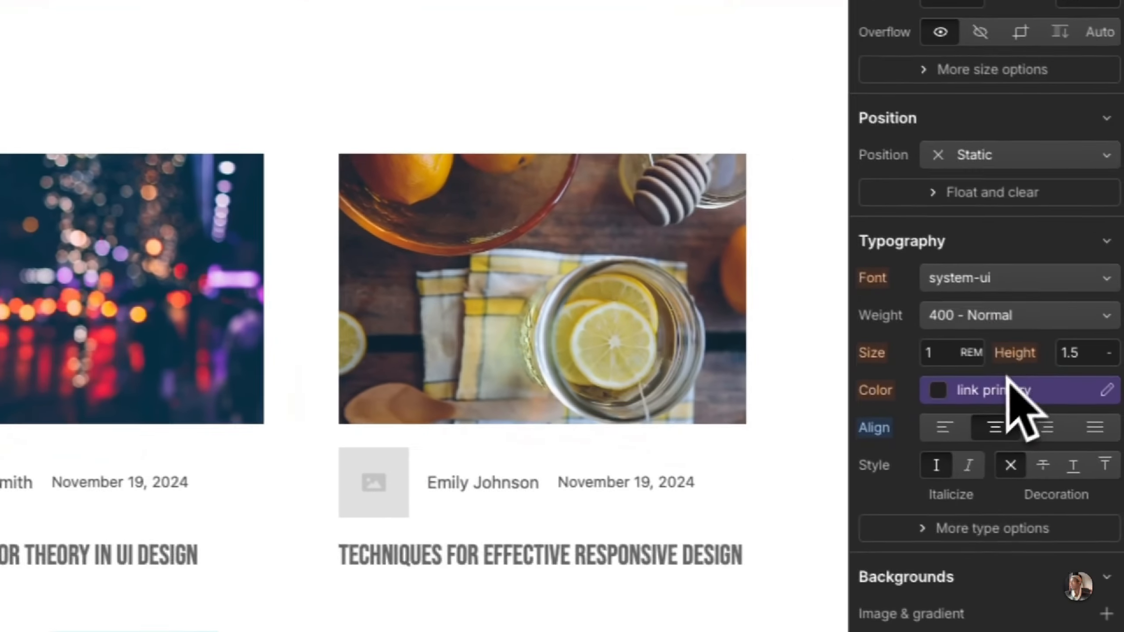
left_click(1106, 390)
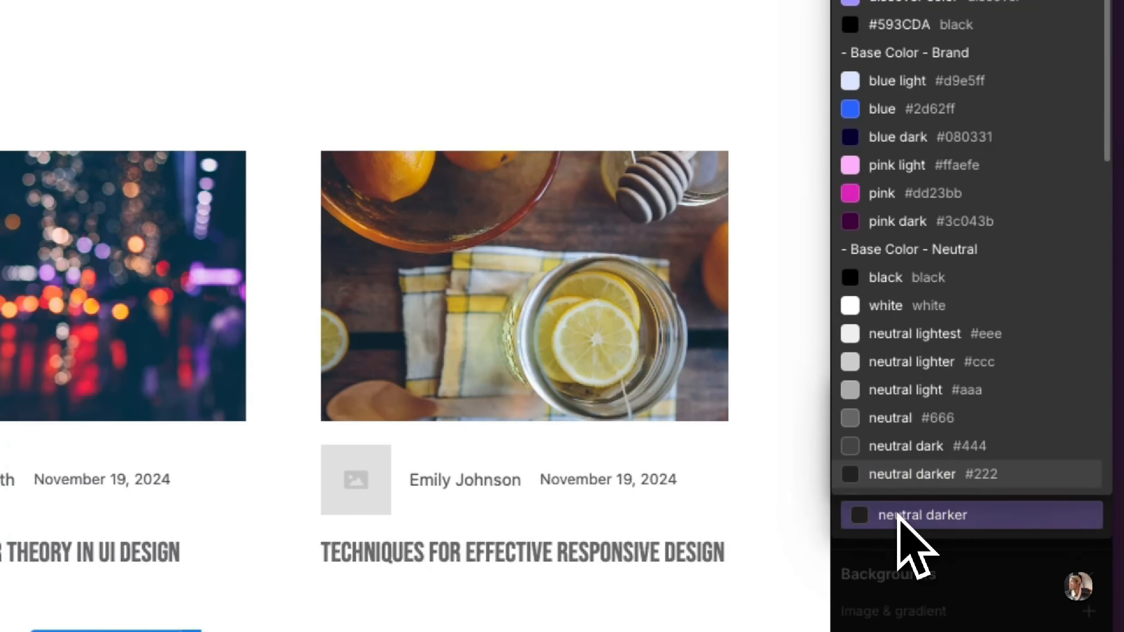
left_click(889, 278)
left_click(1094, 97)
left_click(870, 520)
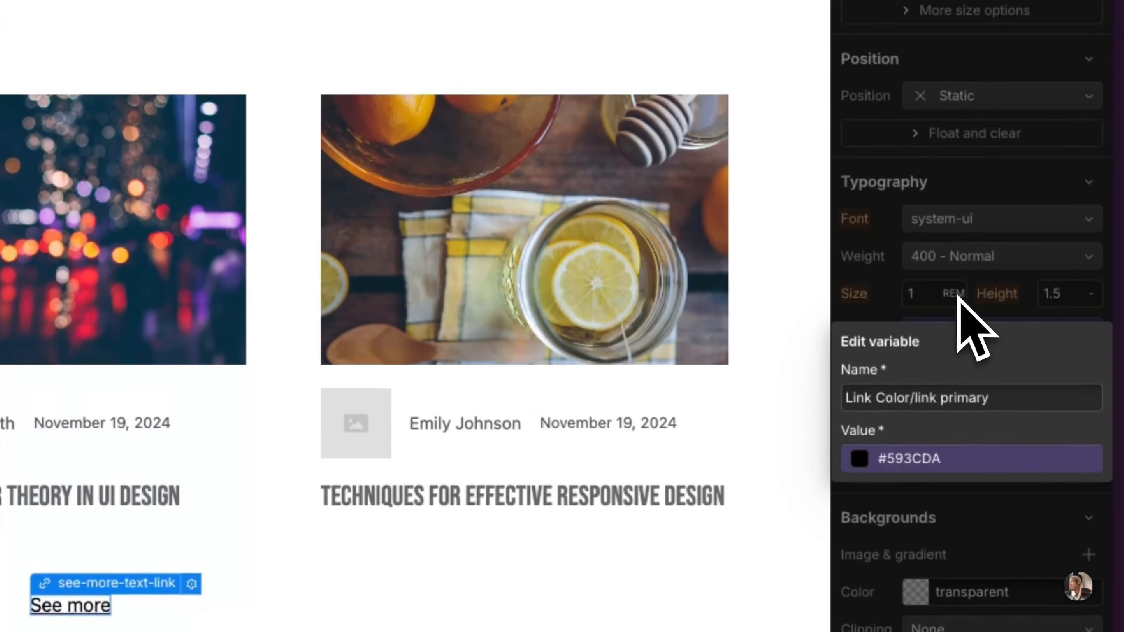
left_click(958, 558)
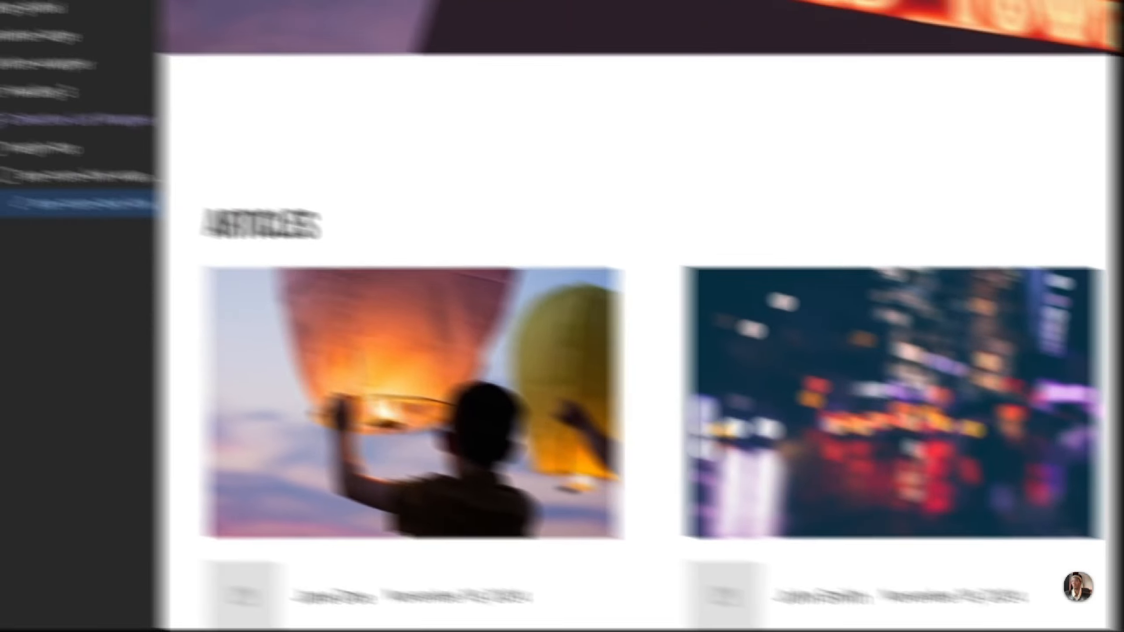
left_click(312, 241)
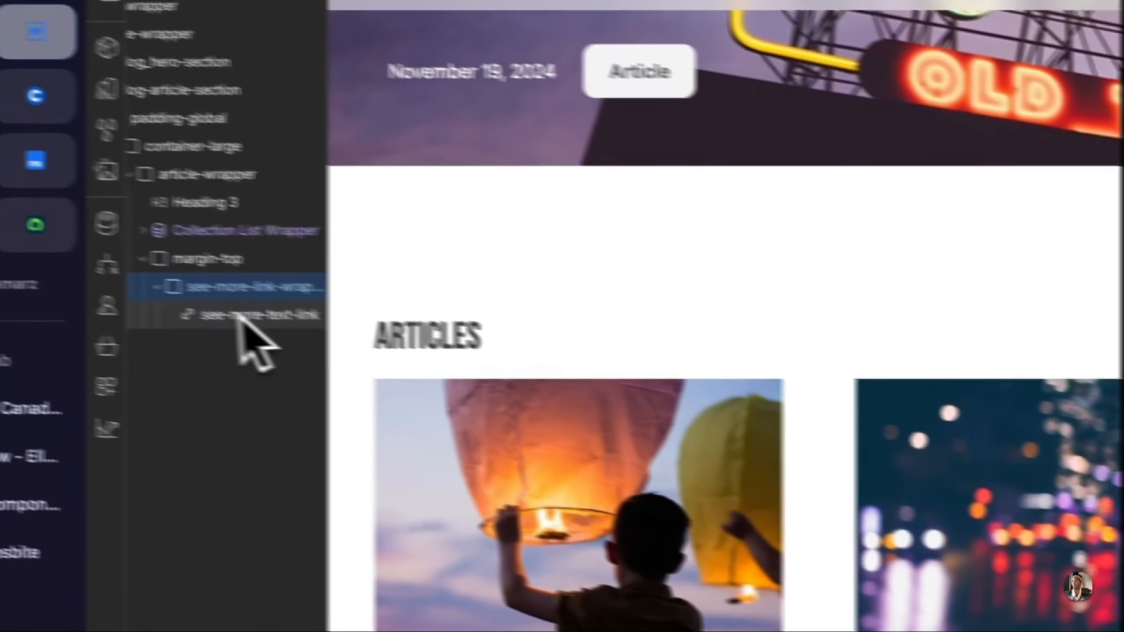
left_click(241, 314)
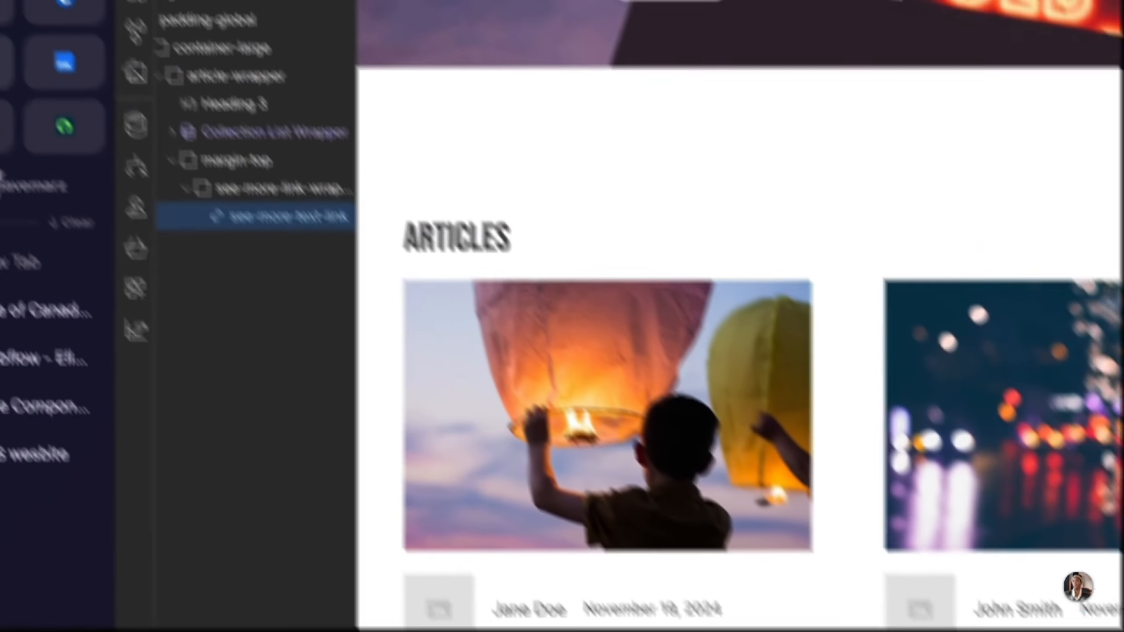
Step: Switch to Figma and select the Articles section frame to examine its background colour
left_click(35, 97)
scroll(660, 523, "down", 5)
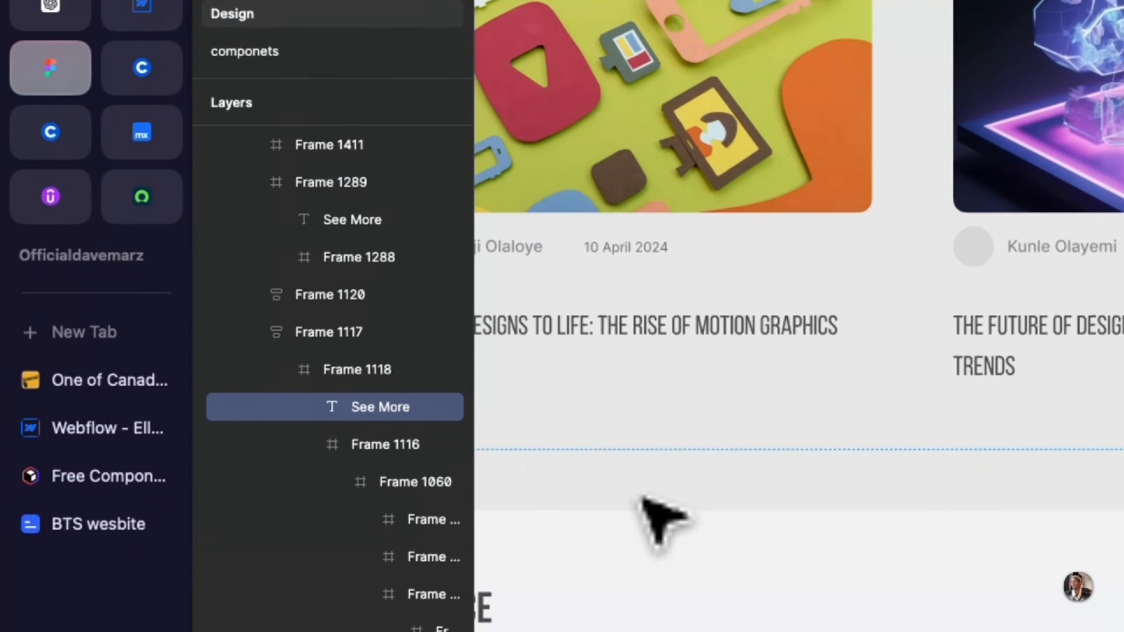
scroll(651, 443, "left", 3)
scroll(650, 442, "up", 2)
left_click(602, 296)
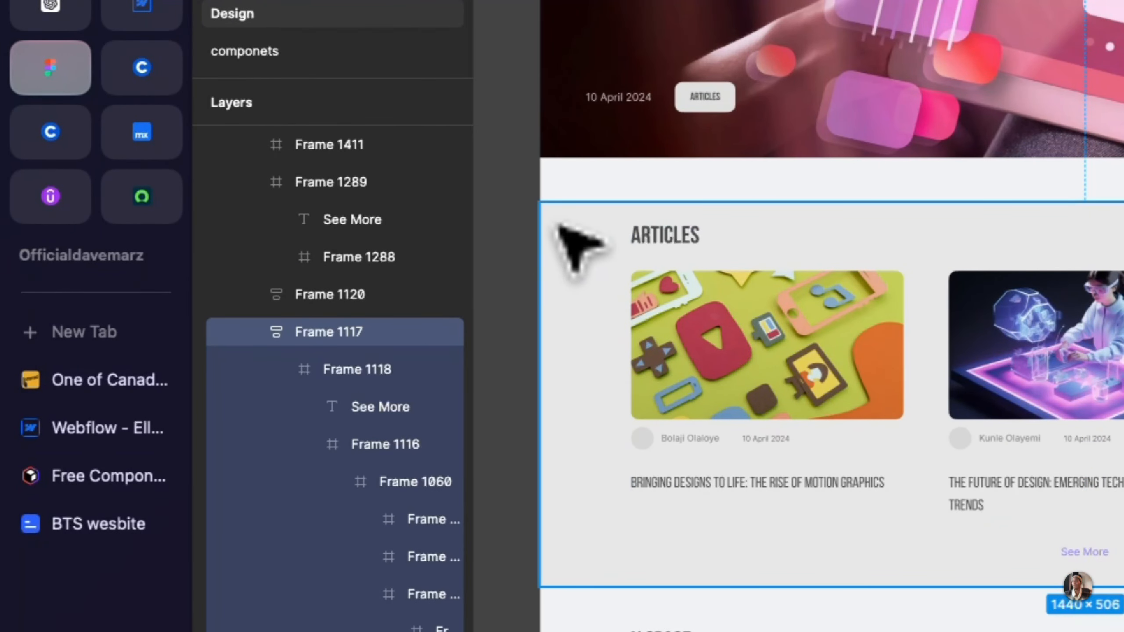
left_click(137, 7)
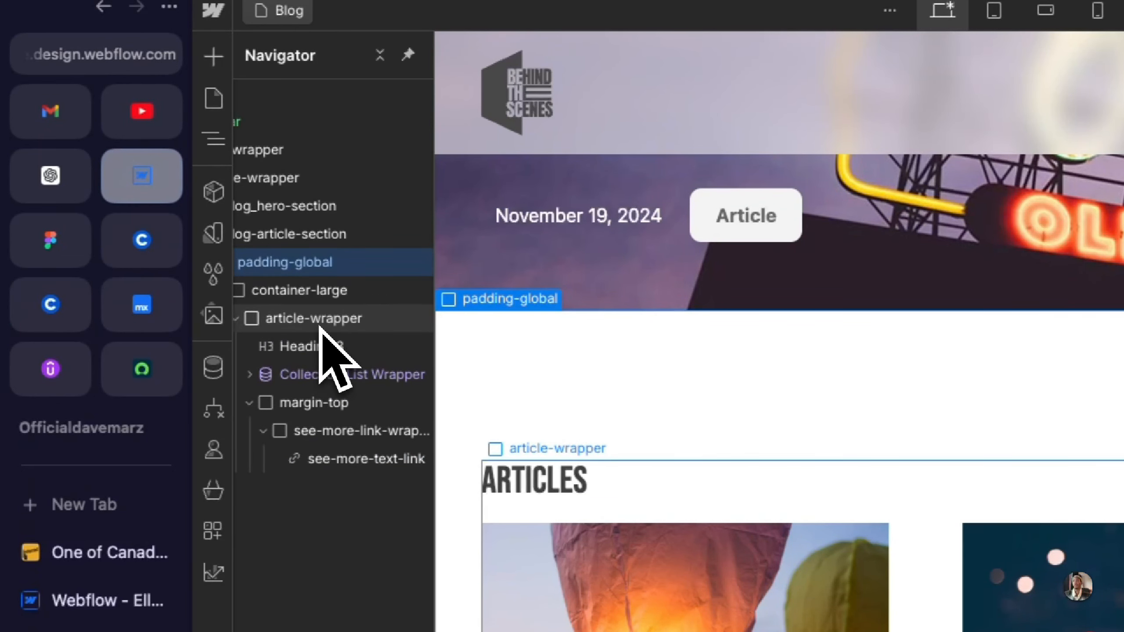
left_click(43, 242)
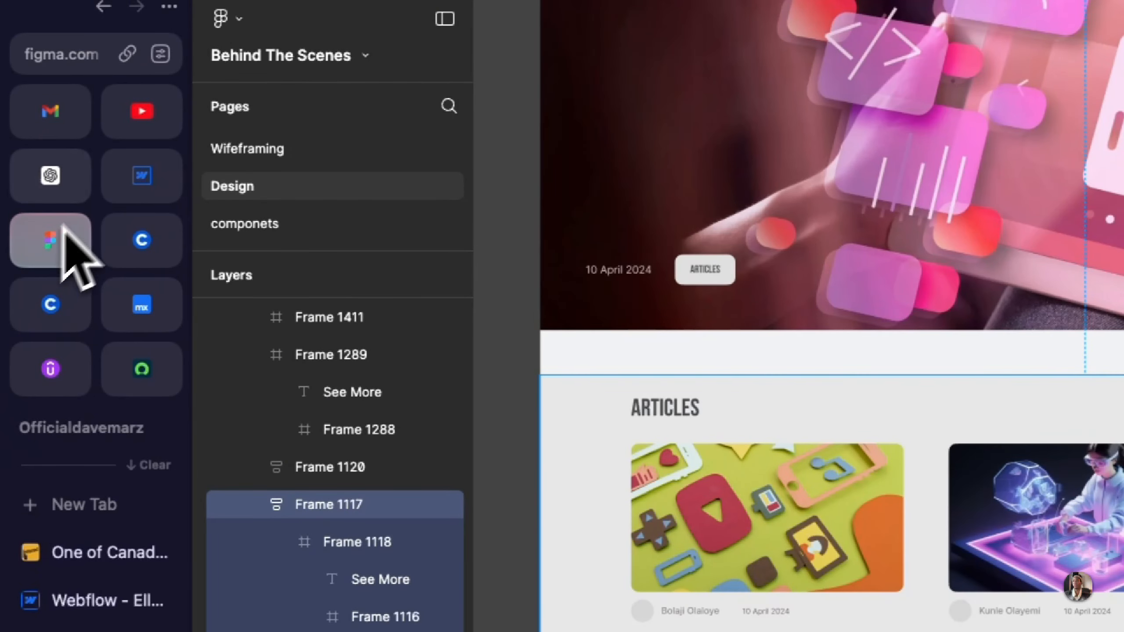
Step: Switch to Webflow and set the background color of blog-article-section to #ececec
left_click(140, 195)
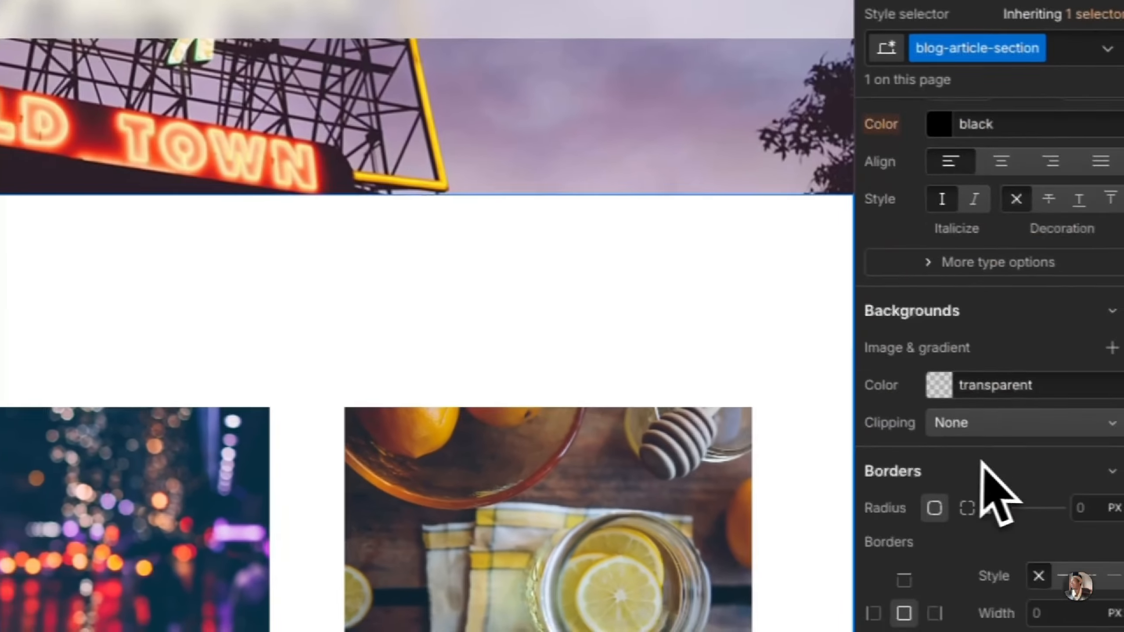
scroll(982, 462, "down", 3)
left_click(1042, 243)
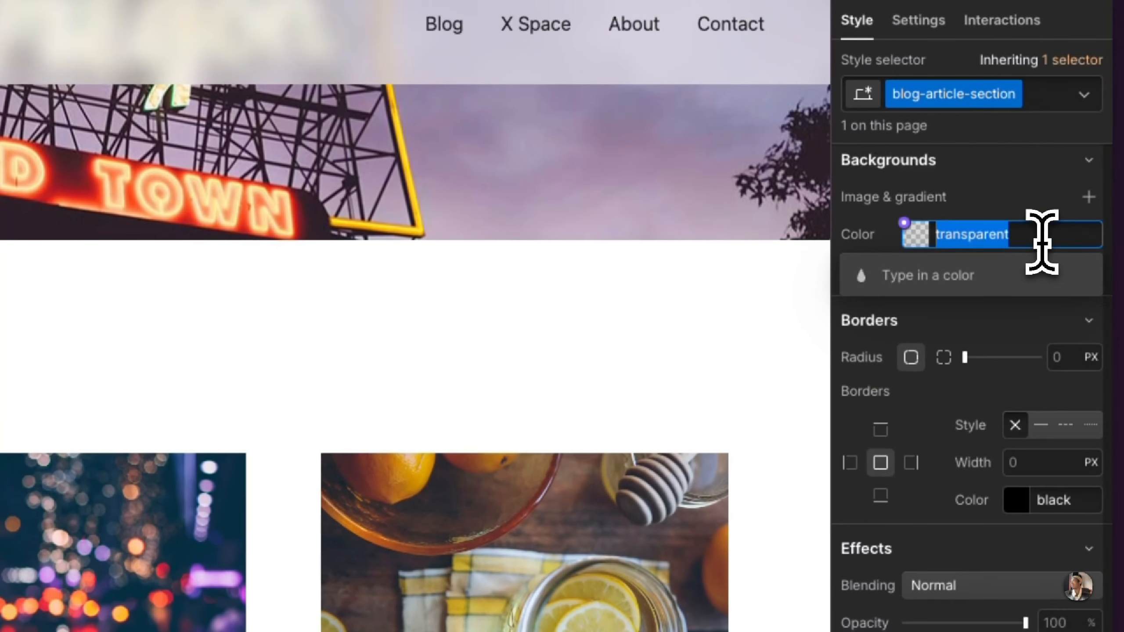
left_click(929, 242)
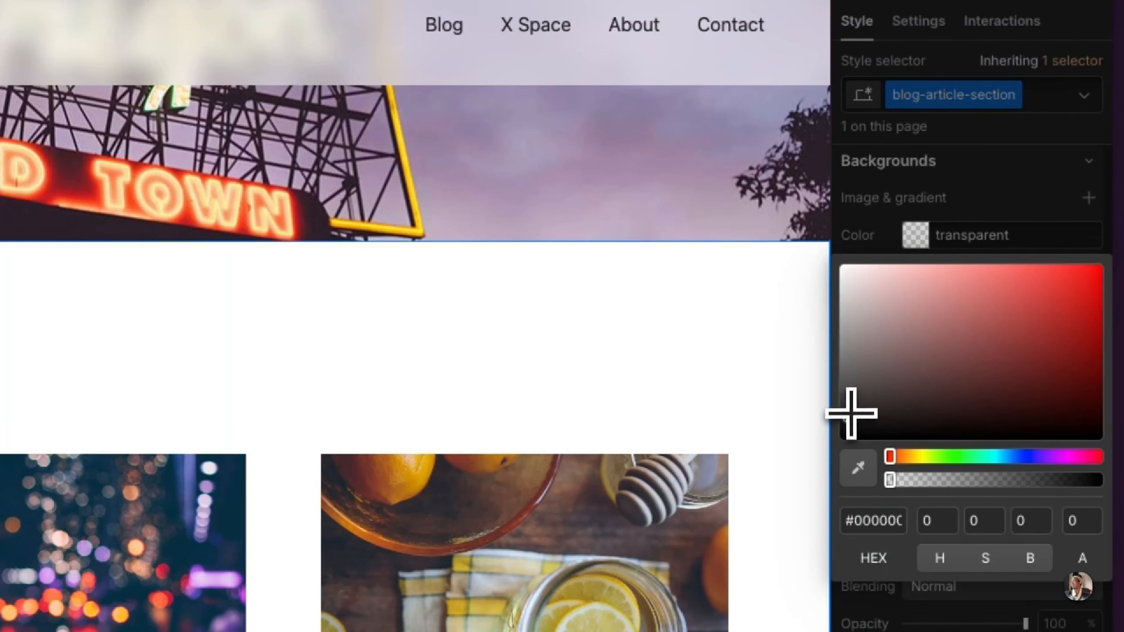
mouse_move(851, 413)
left_mouse_down()
mouse_move(762, 314)
mouse_move(703, 276)
mouse_move(696, 290)
left_mouse_up()
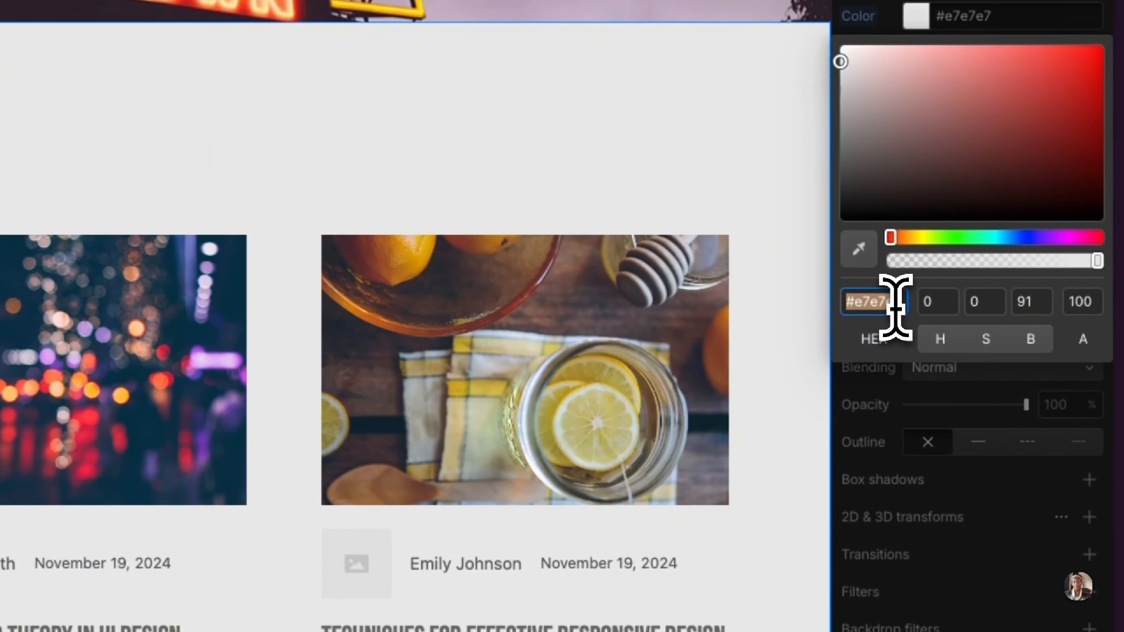
type("#ececec")
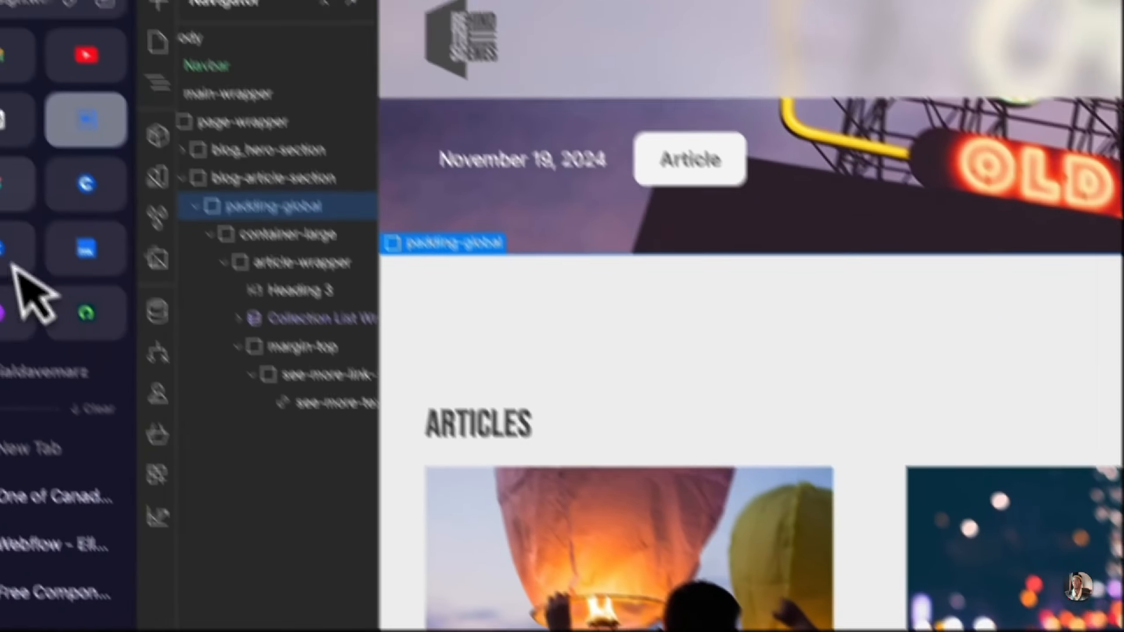
Step: Compare the Articles section of the Figma design with the Webflow build
left_click(62, 261)
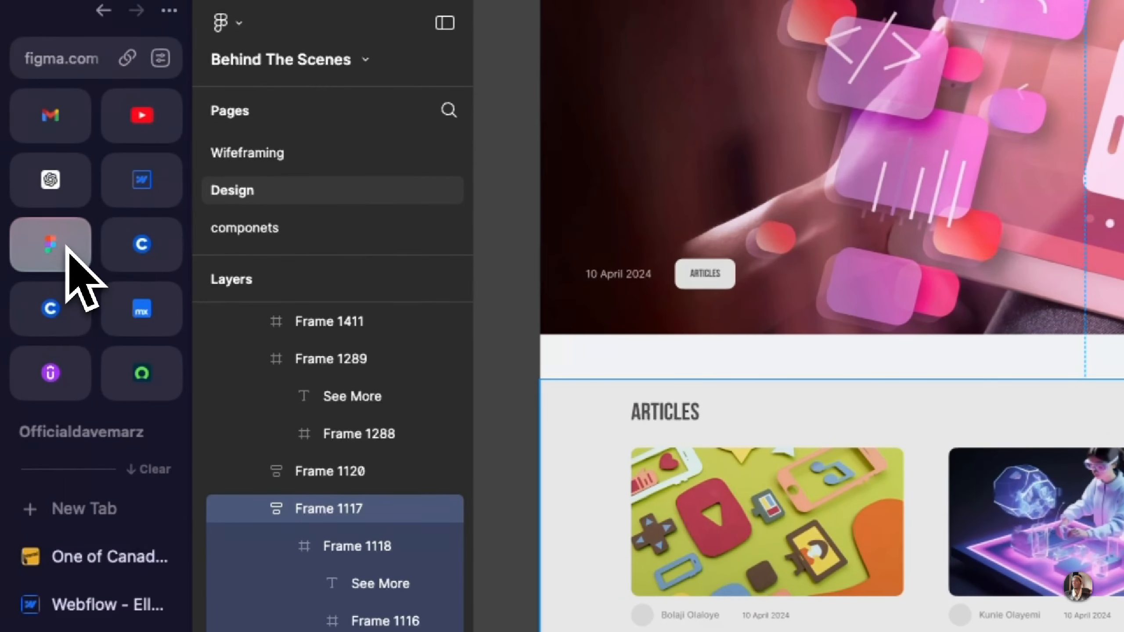
left_click(141, 195)
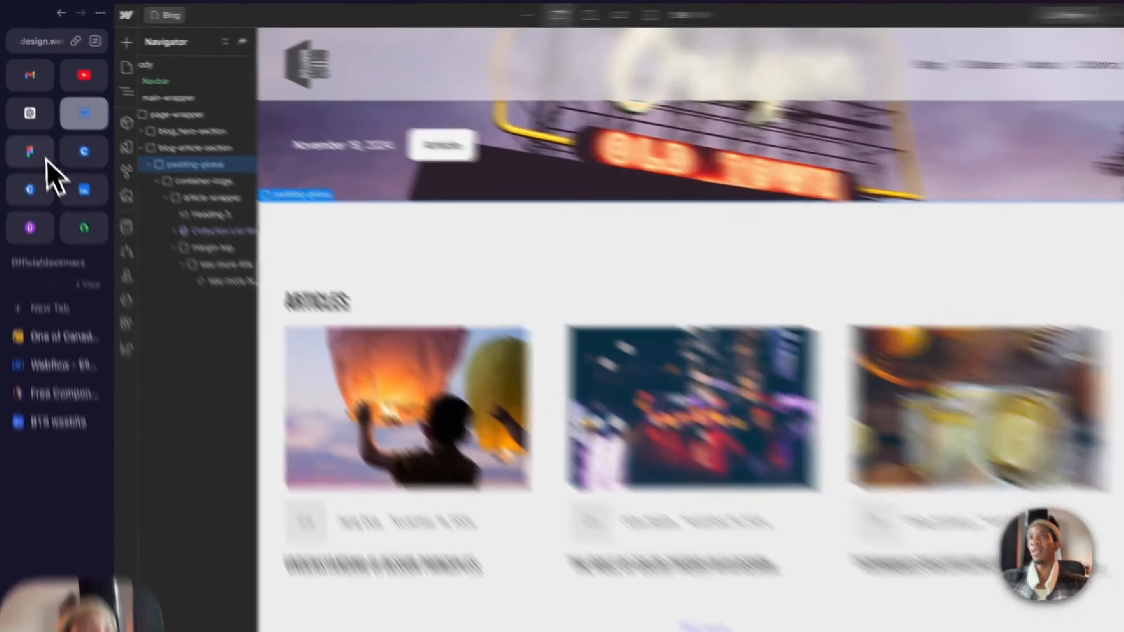
left_click(25, 130)
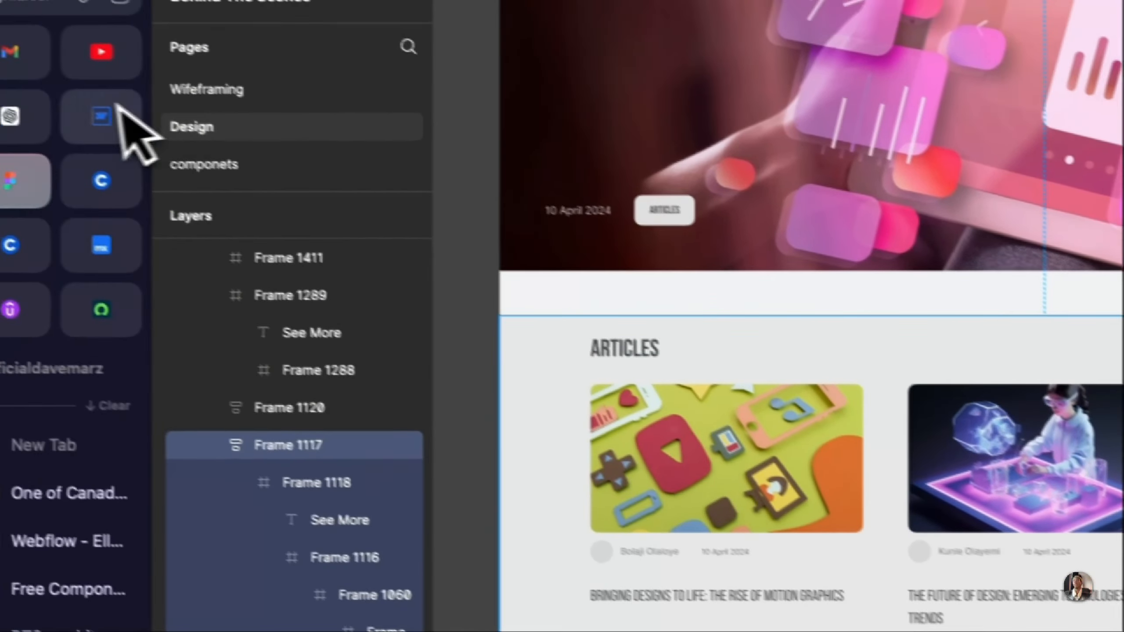
left_click(25, 89)
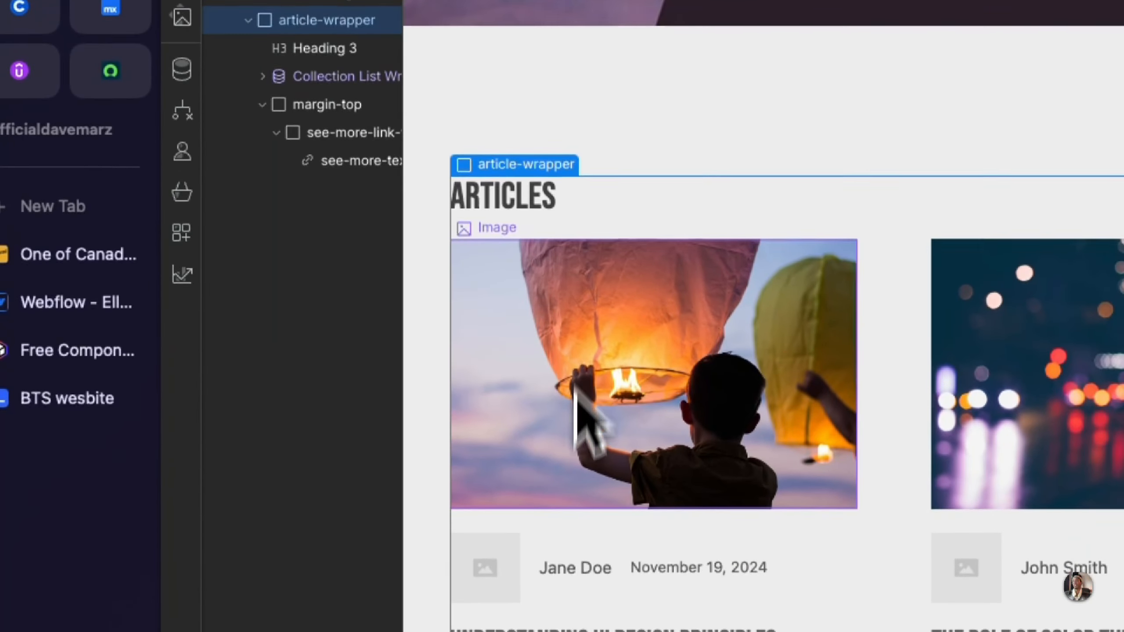
Step: Link the blog_article-wrpper link block of the first article card to the Current Article collection page
left_click(596, 519)
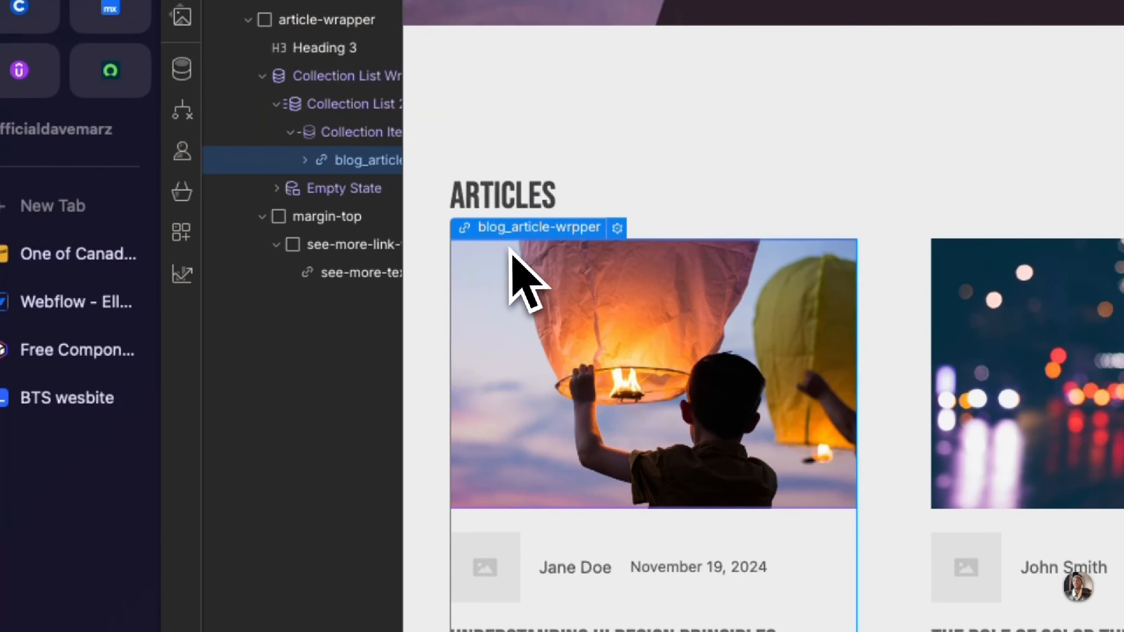
left_click(617, 227)
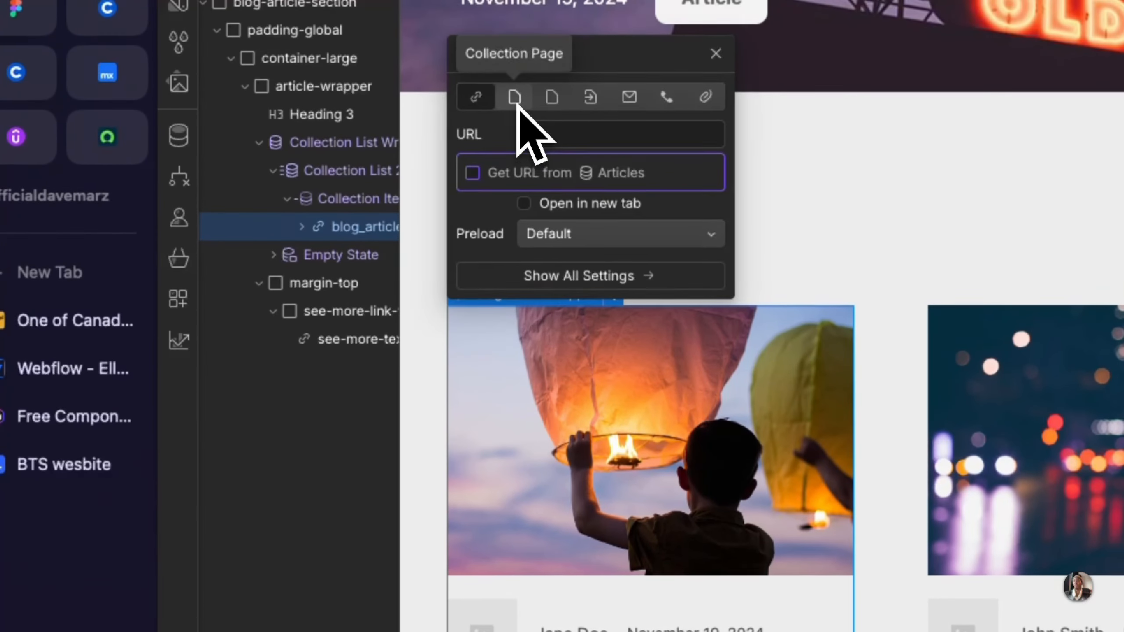
left_click(519, 35)
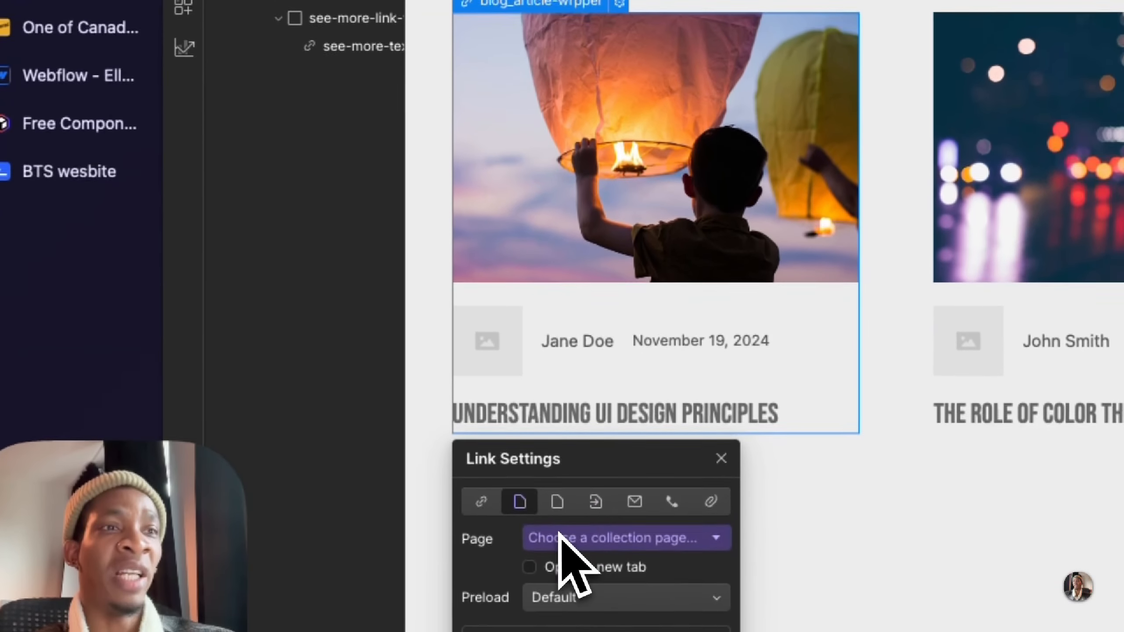
left_click_drag(542, 459, 616, 33)
left_click(468, 232)
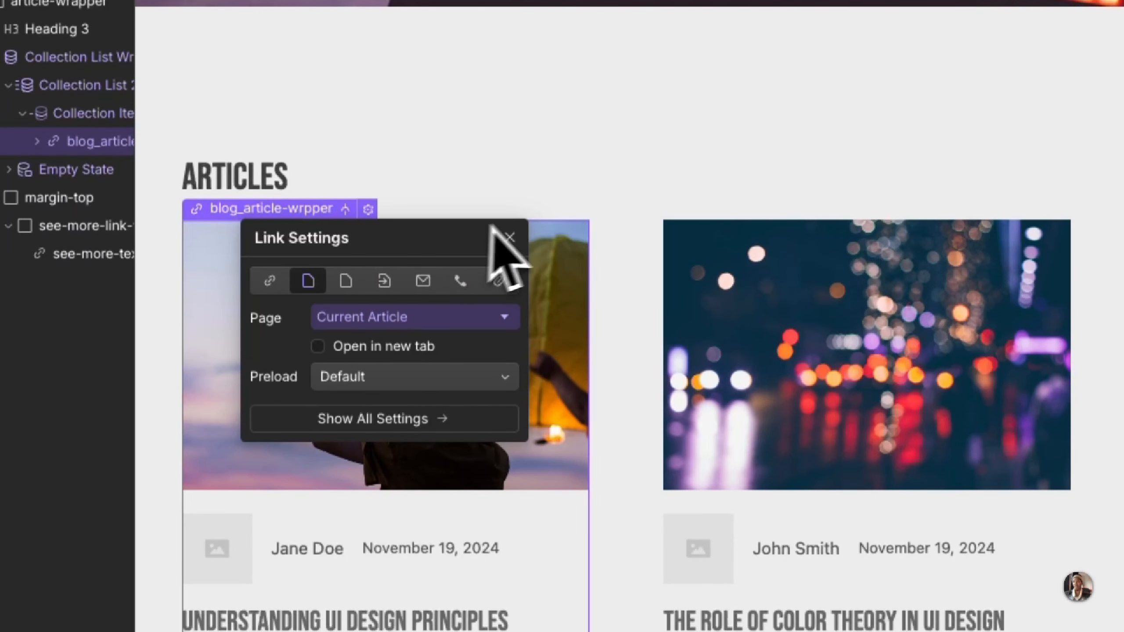
left_click(509, 238)
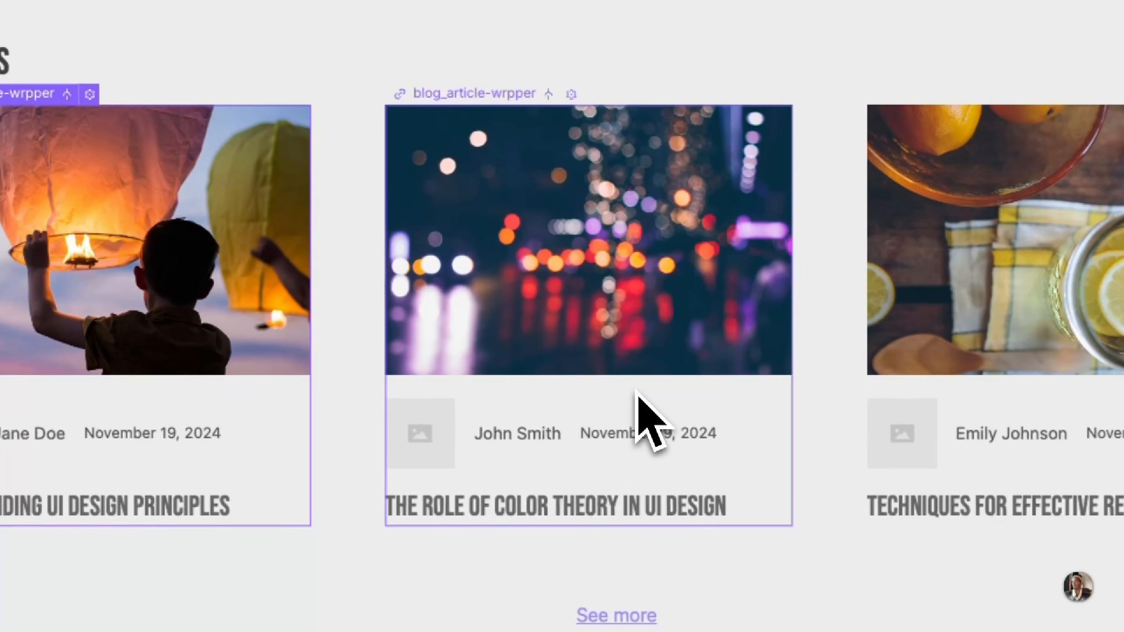
Step: Check the link settings of the second and third article cards
left_click(637, 393)
left_click(571, 94)
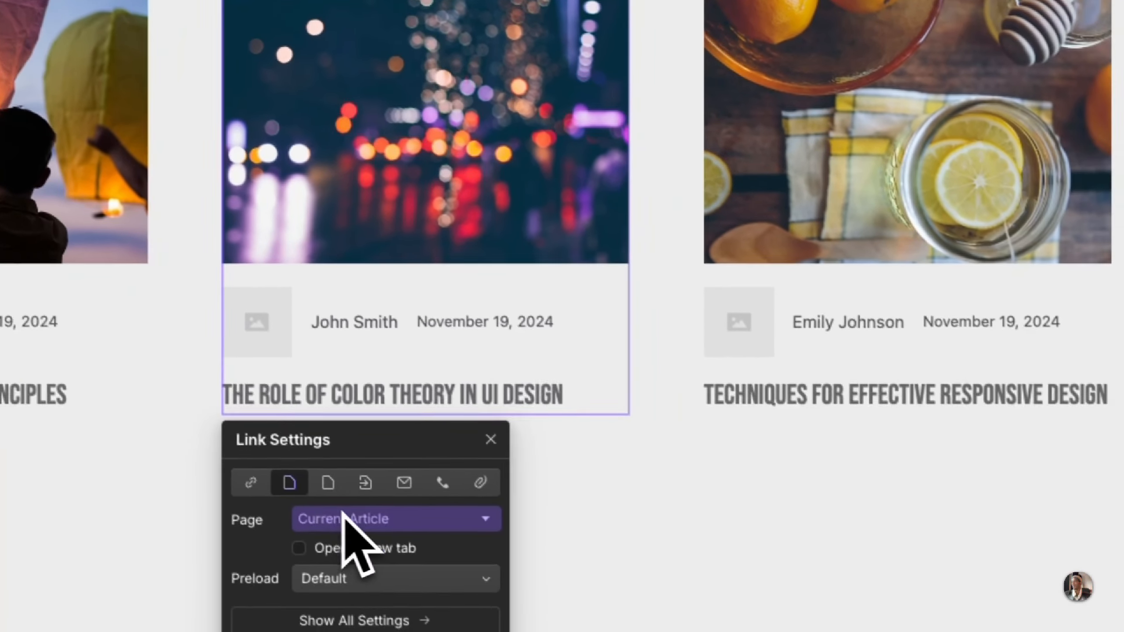
left_click(780, 266)
left_click(661, 85)
left_click(963, 432)
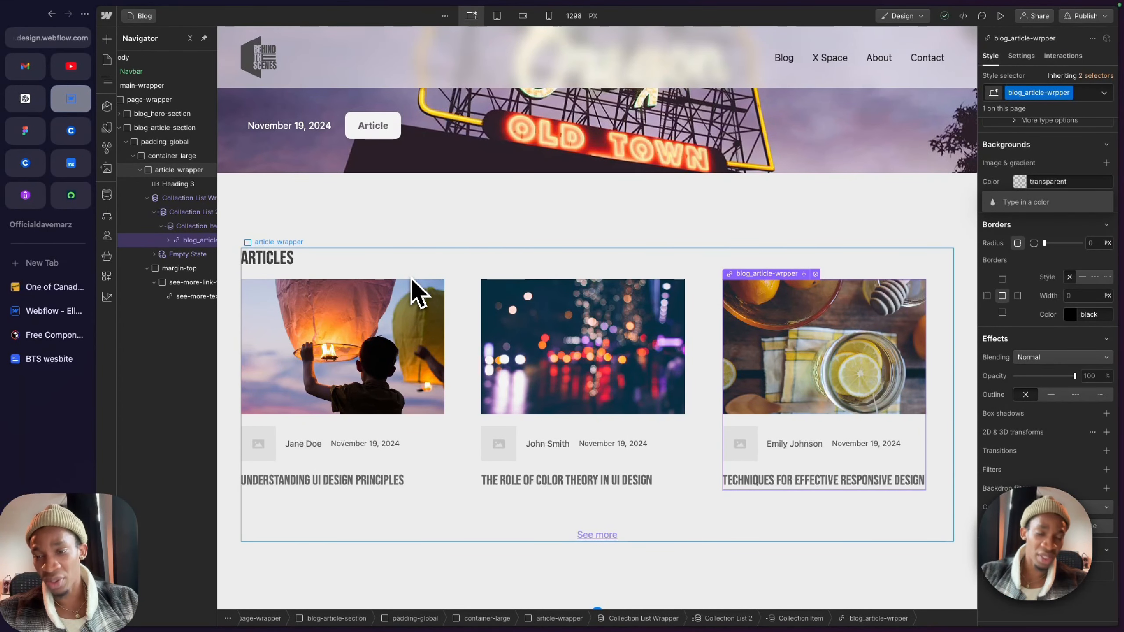
Step: Switch to Figma and examine the X Space and Life of a Creative sections below Articles
scroll(416, 293, "down", 1)
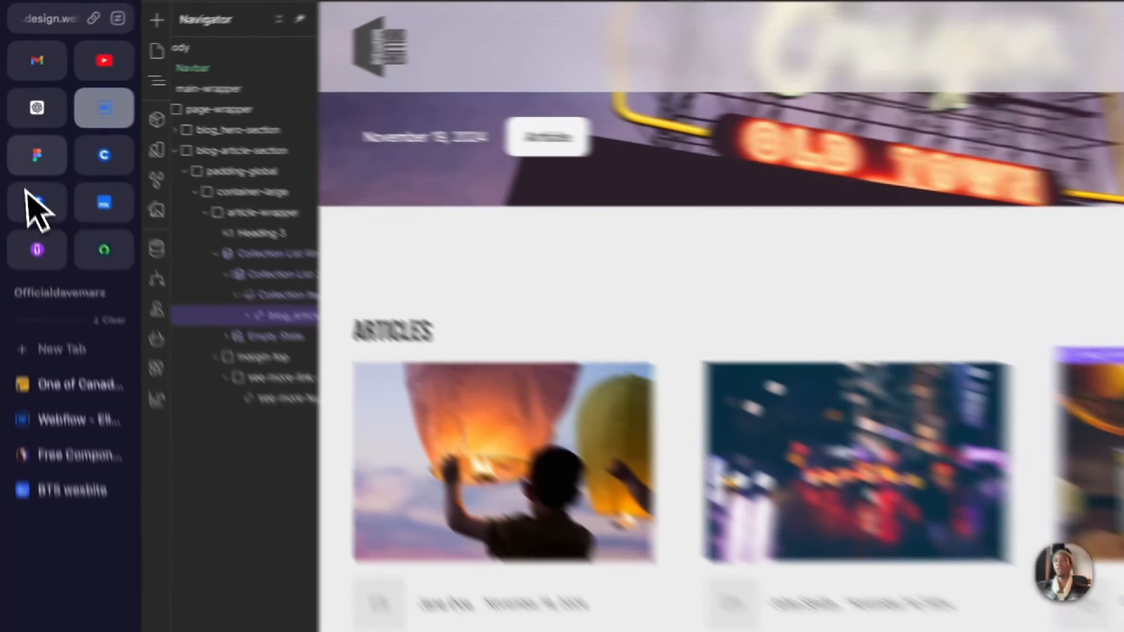
left_click(25, 130)
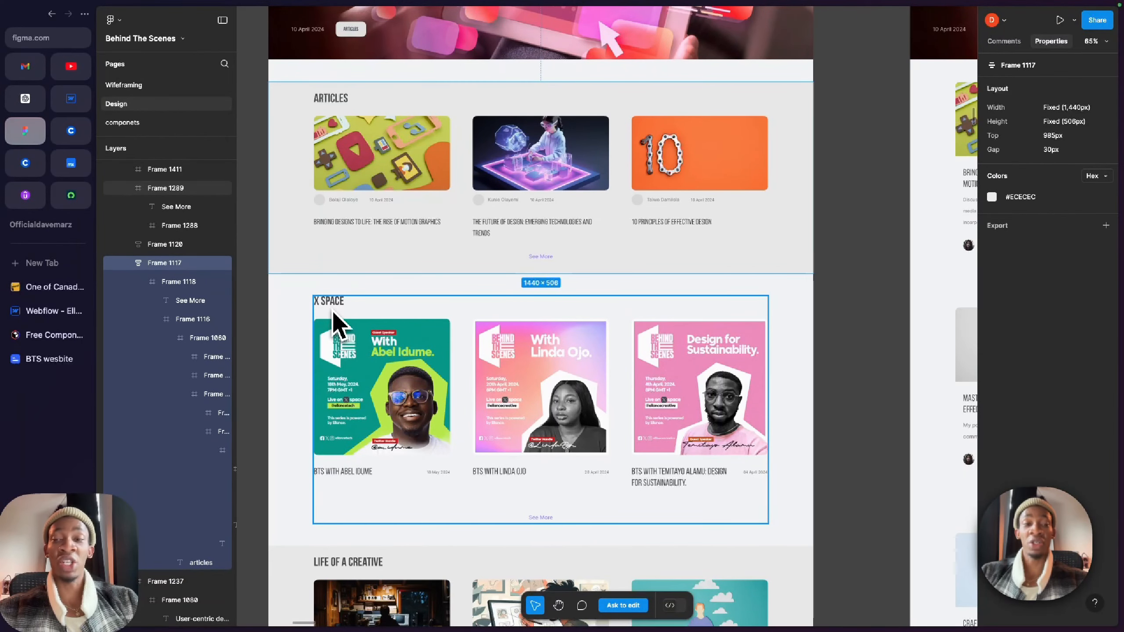
scroll(366, 341, "down", 5)
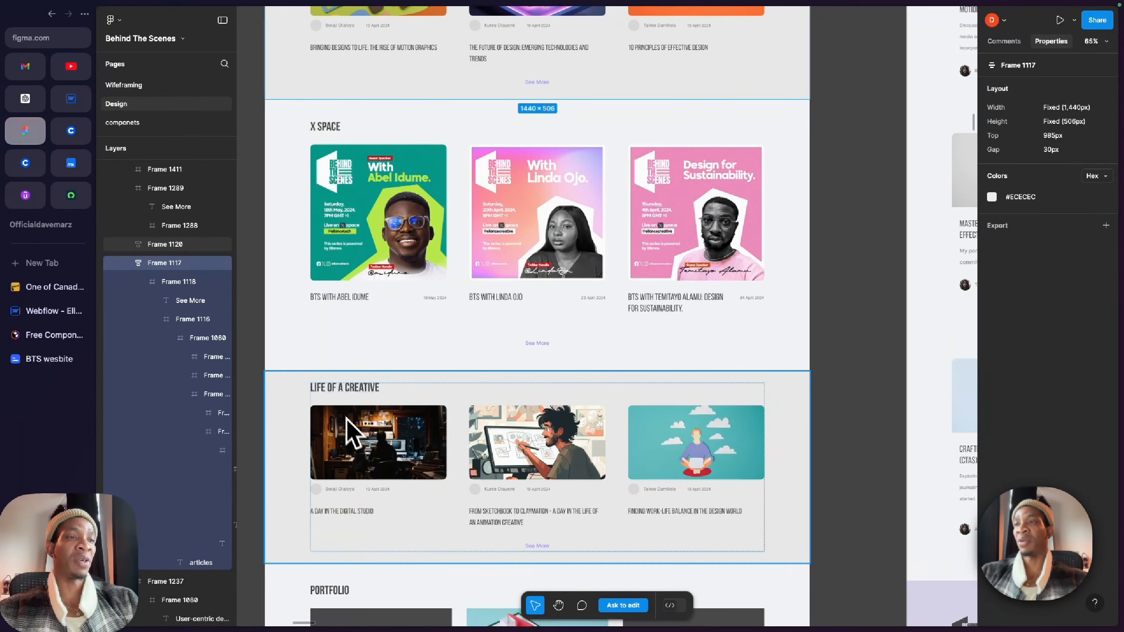
scroll(349, 431, "up", 2)
Step: In Webflow, collapse and duplicate blog-article-section inside page-wrapper, and select the copy
left_click(70, 99)
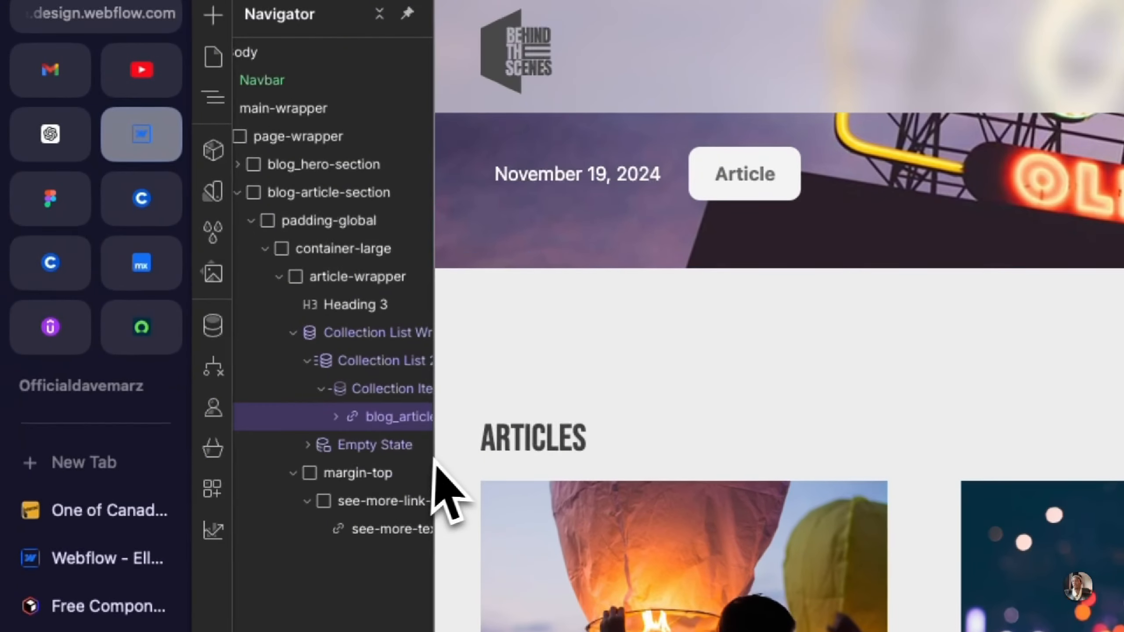
scroll(303, 276, "left", 2)
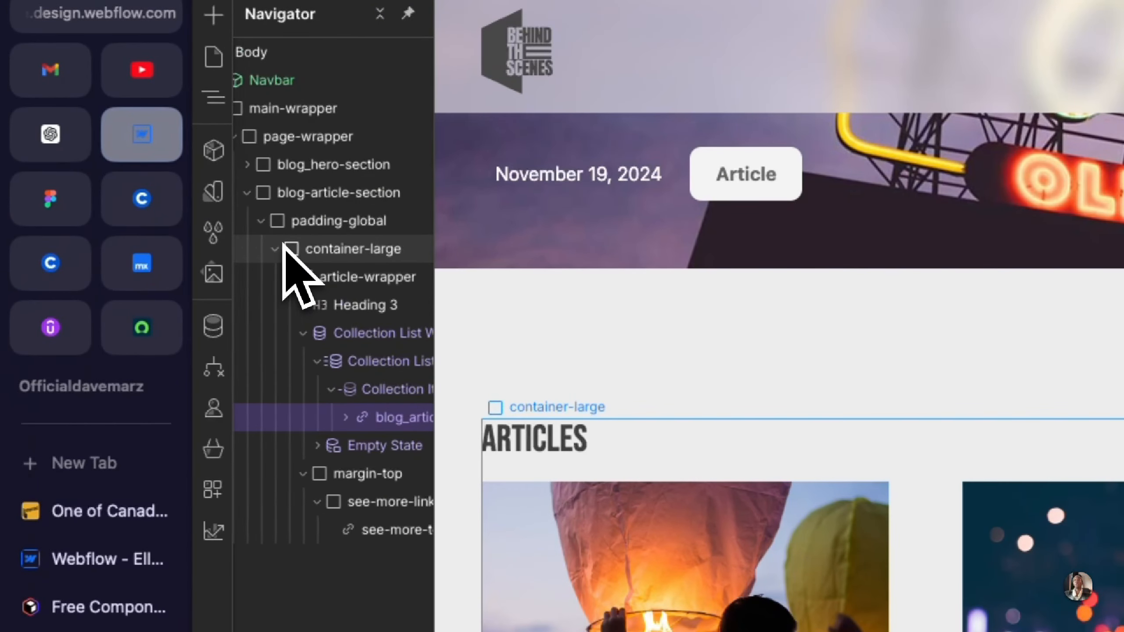
left_click(264, 194)
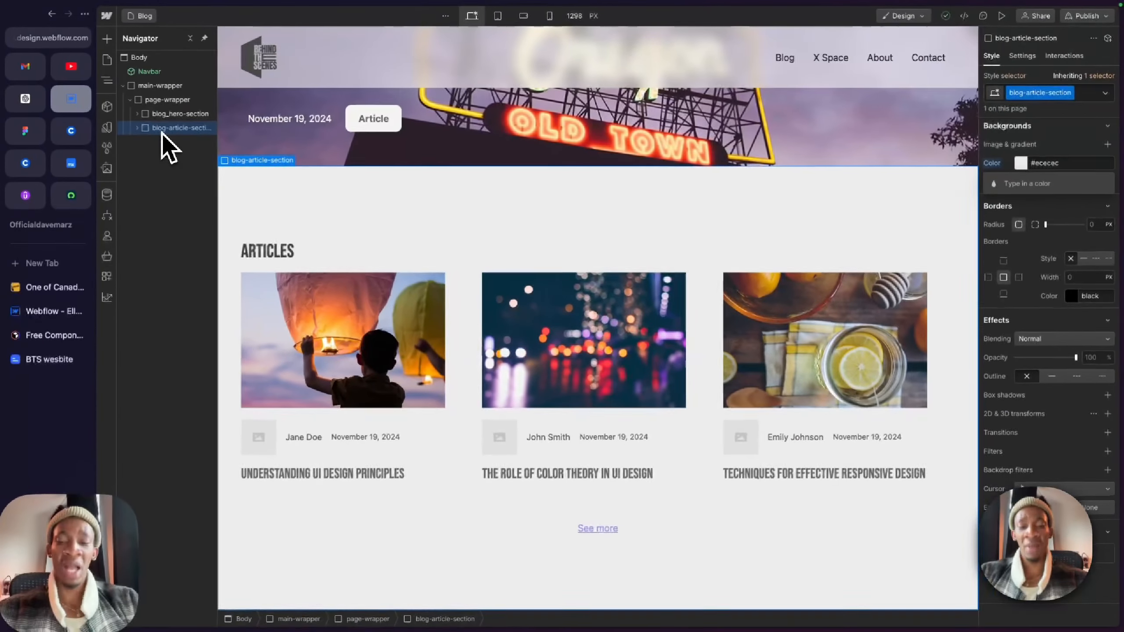
key("super+d")
left_click(168, 141)
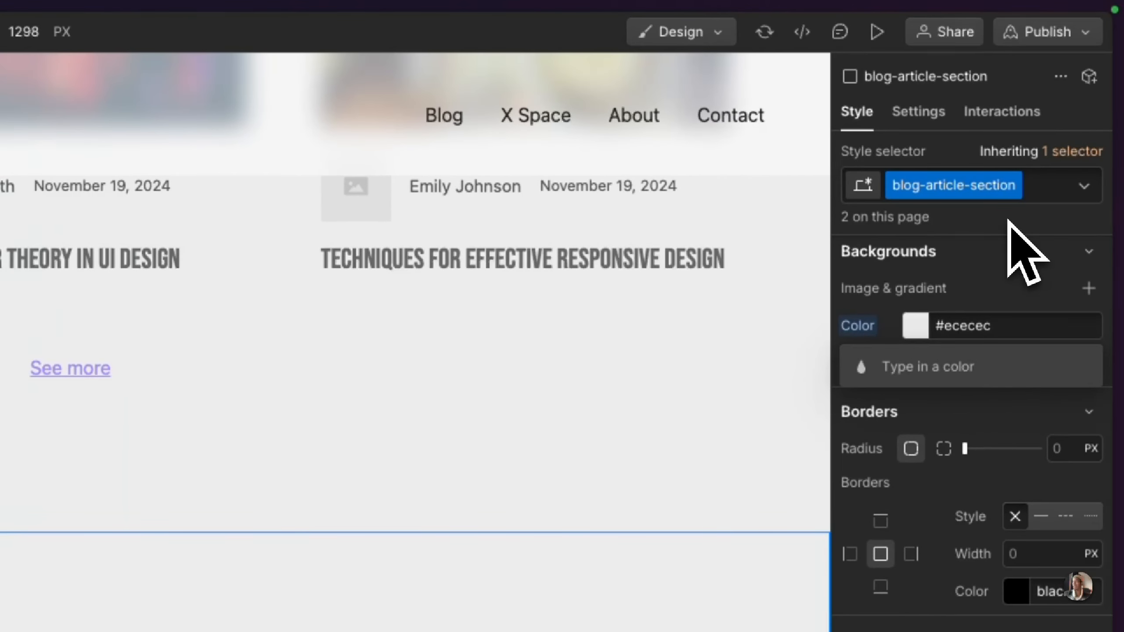
Step: Duplicate the blog-article-section class on the copied section and rename the new class x-space-section
scroll(1026, 203, "up", 5)
left_click(1017, 191)
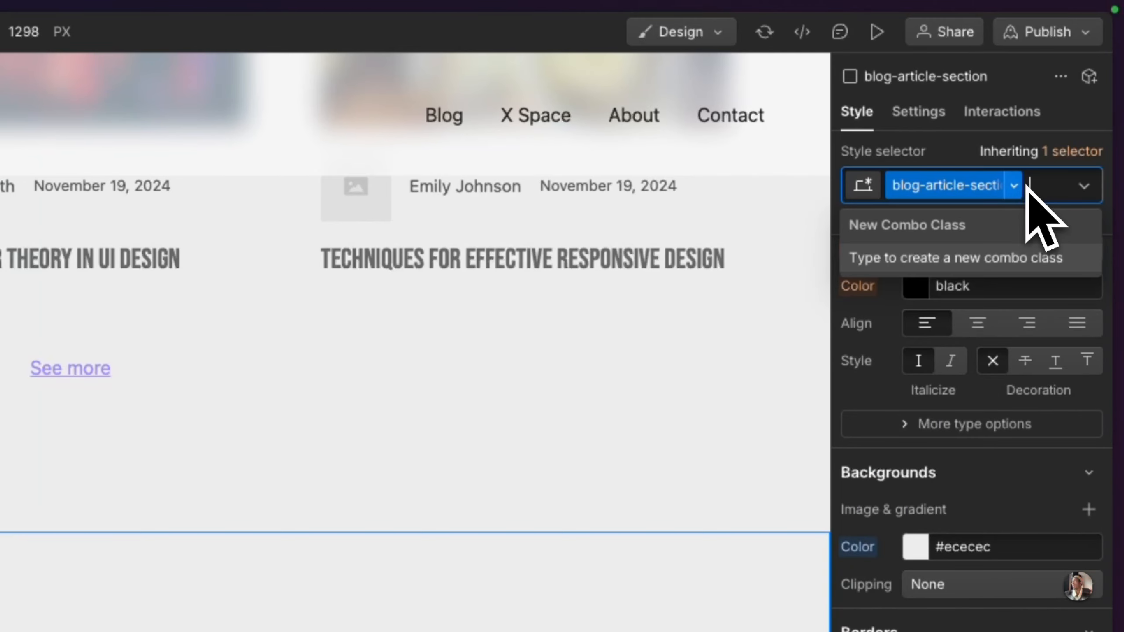
left_click(1015, 187)
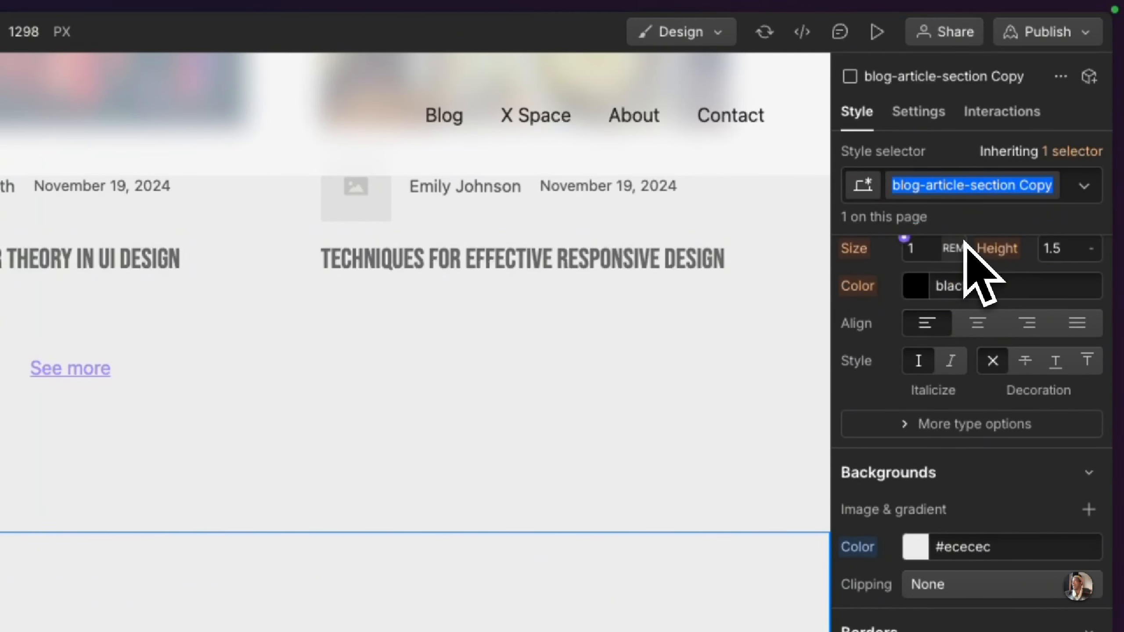
key("BackSpace")
key("BackSpace")
key("BackSpace")
key("BackSpace")
key("BackSpace")
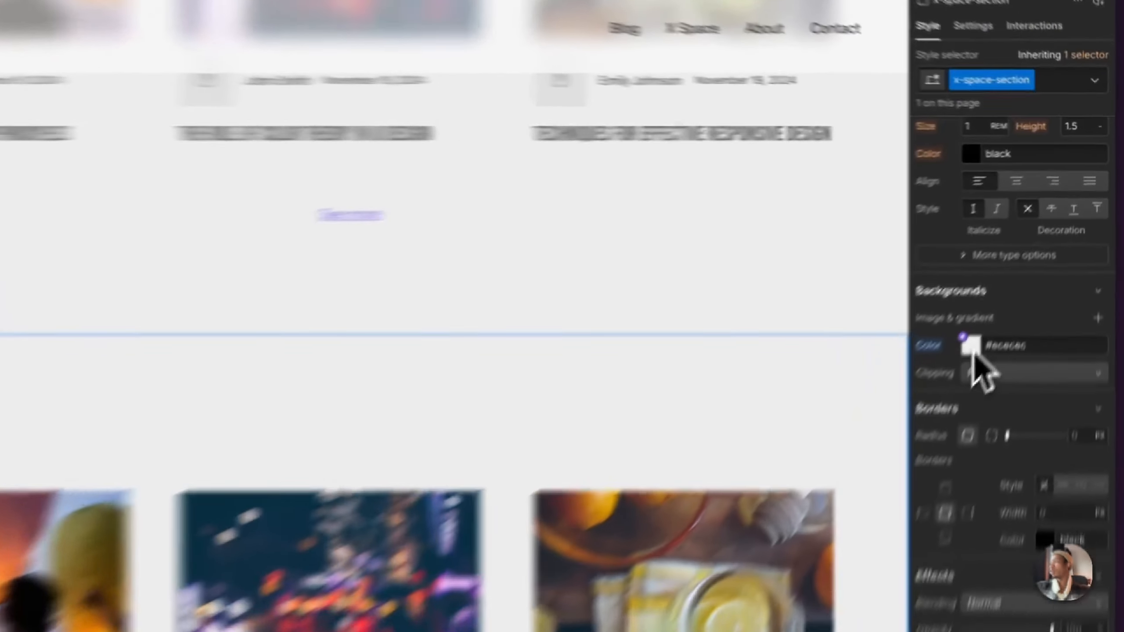
Step: Set the background color of x-space-section to white
left_click(1019, 274)
left_click_drag(1015, 290, 809, 112)
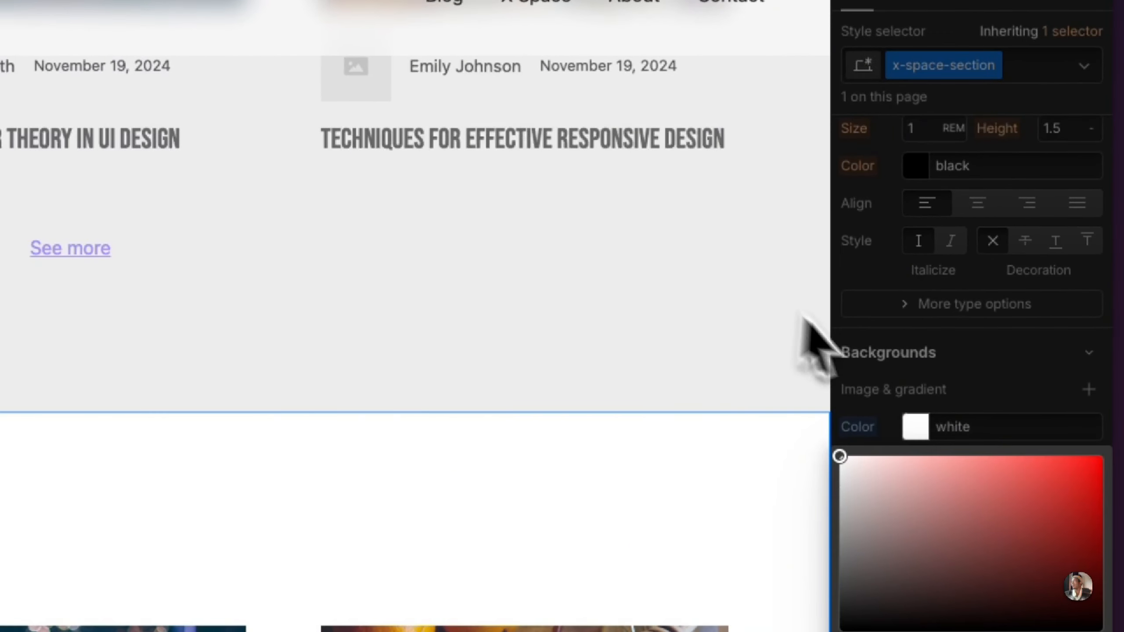
left_click(908, 391)
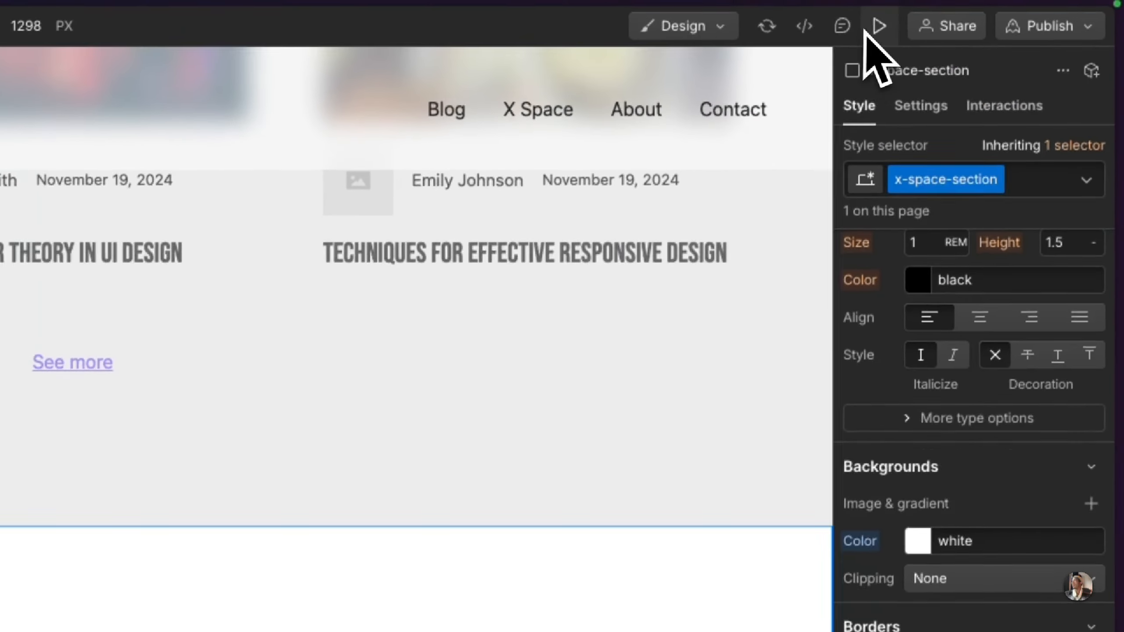
Step: Preview the page around the boundary between the Articles section and the white section below, and return to editing
left_click(876, 27)
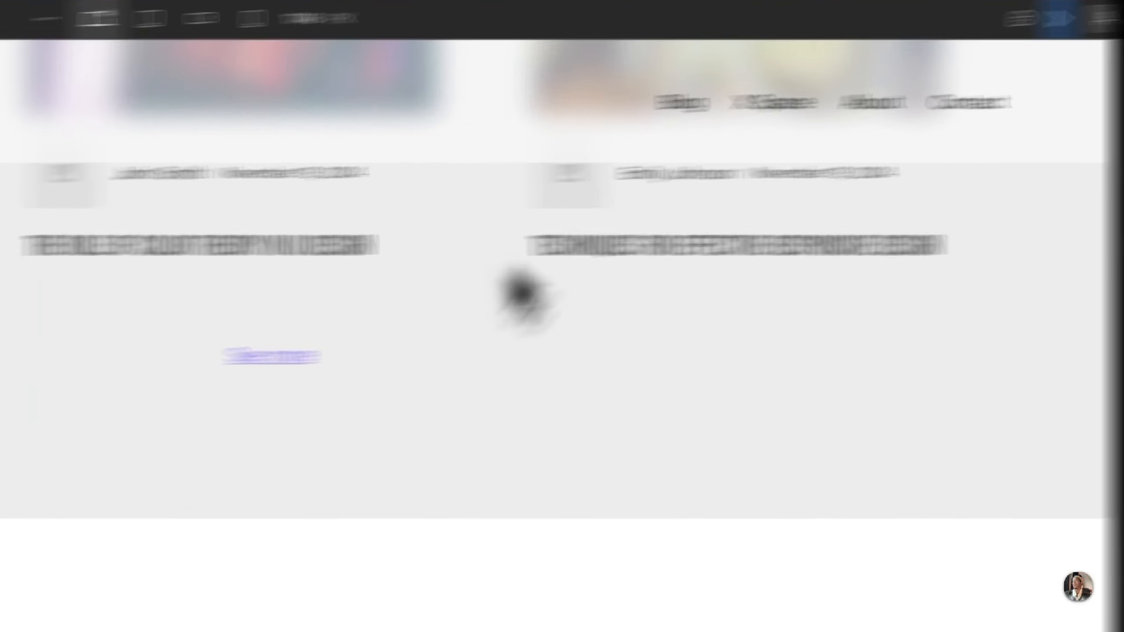
scroll(254, 421, "up", 6)
scroll(527, 421, "down", 5)
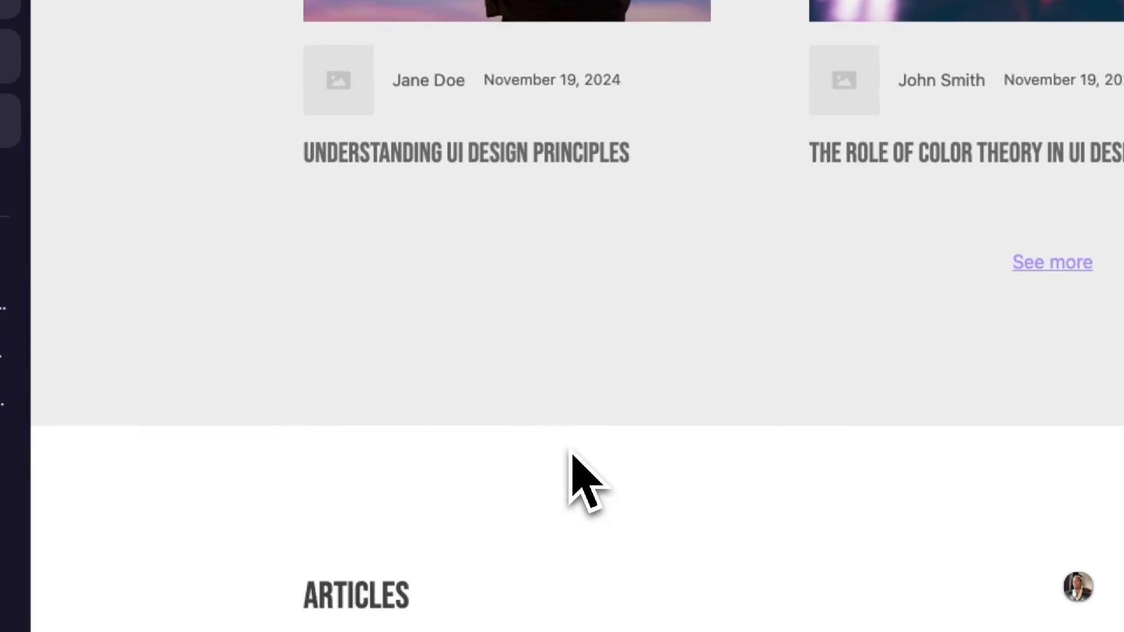
scroll(571, 458, "down", 5)
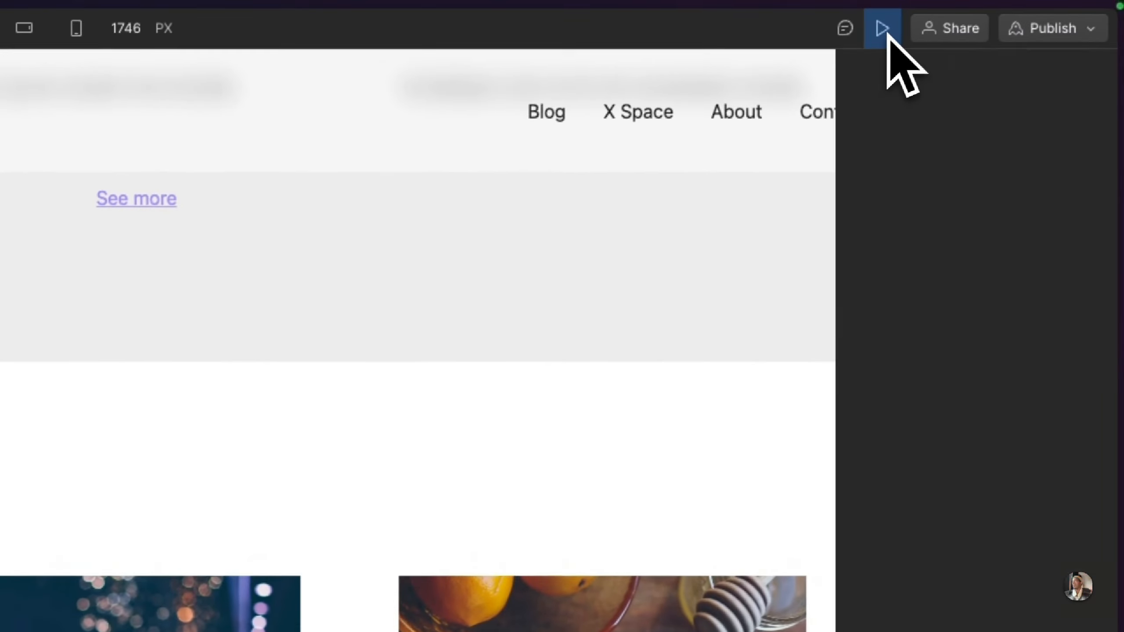
left_click(887, 36)
Step: Check the X Space heading in the Figma design, and change the Heading 3 text in x-space-section to X SPACE in Webflow
left_click(28, 230)
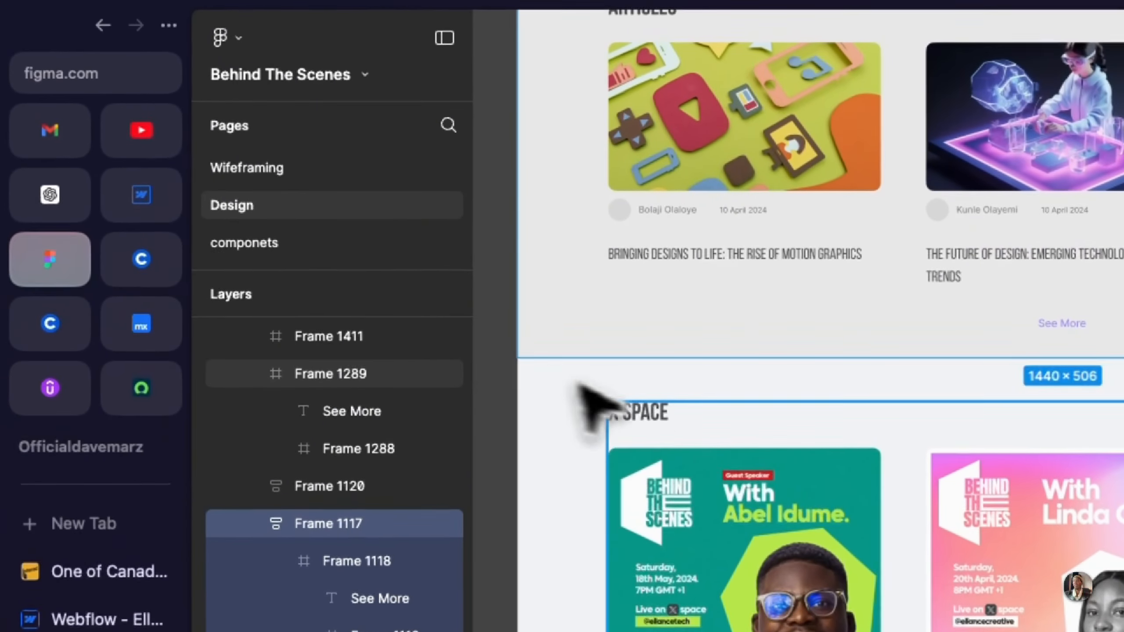
left_click(583, 390)
left_click(141, 195)
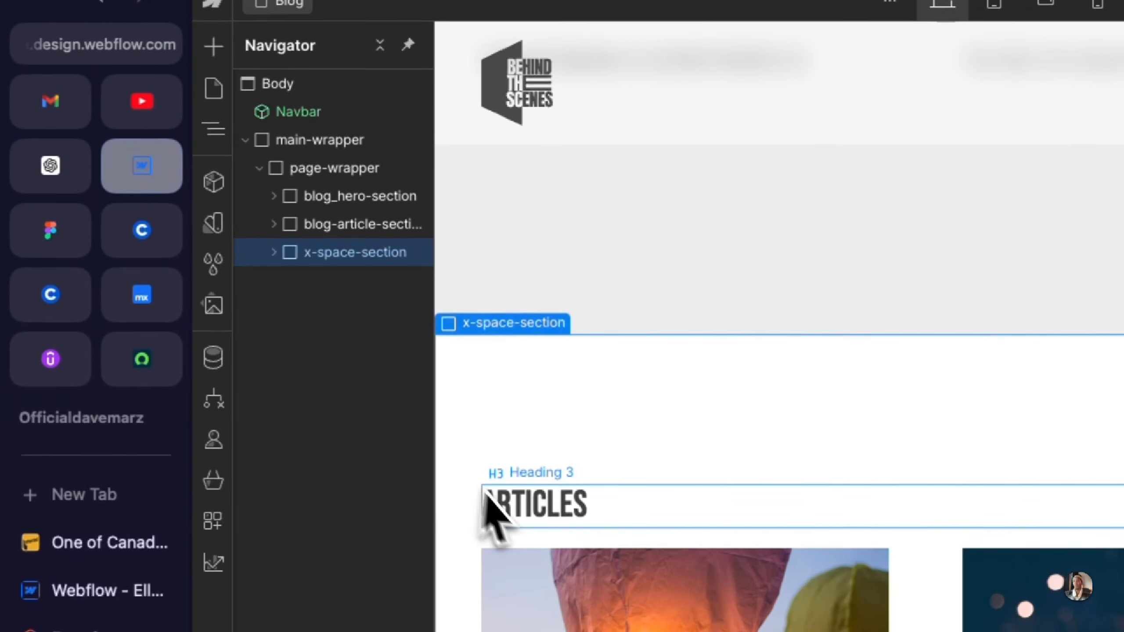
double_click(491, 503)
type("X SP")
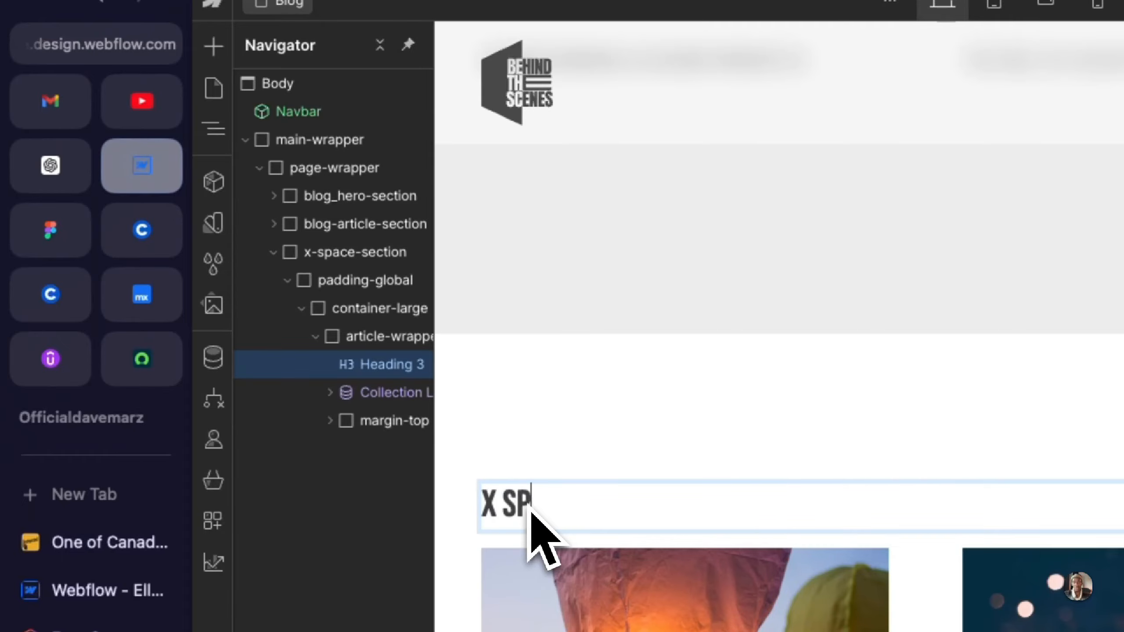
type("ACE")
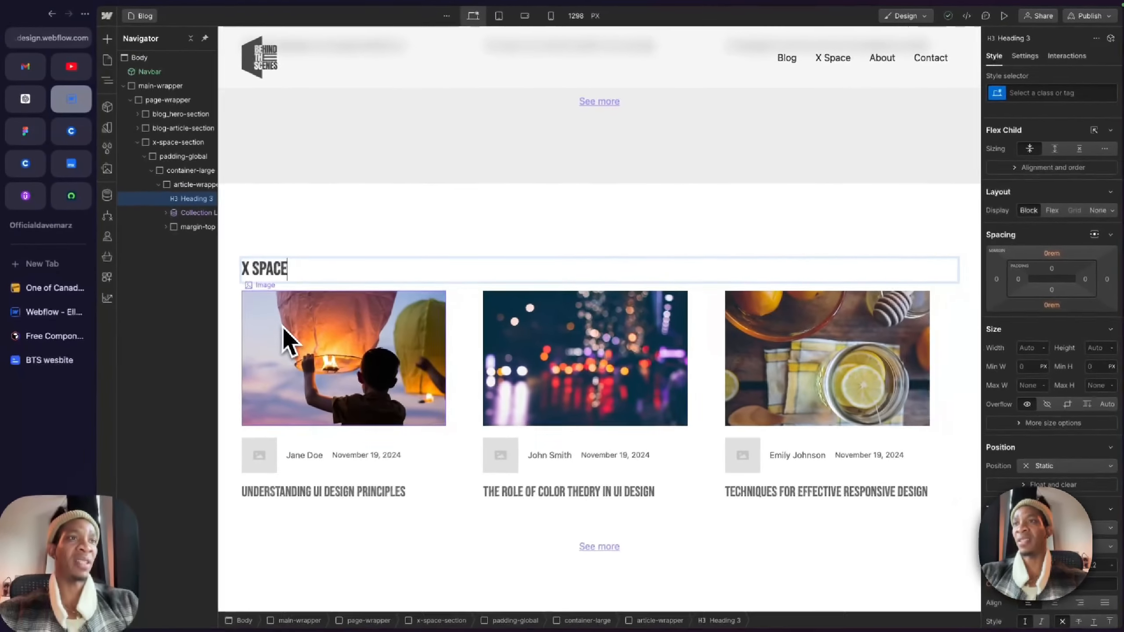
scroll(285, 340, "down", 1)
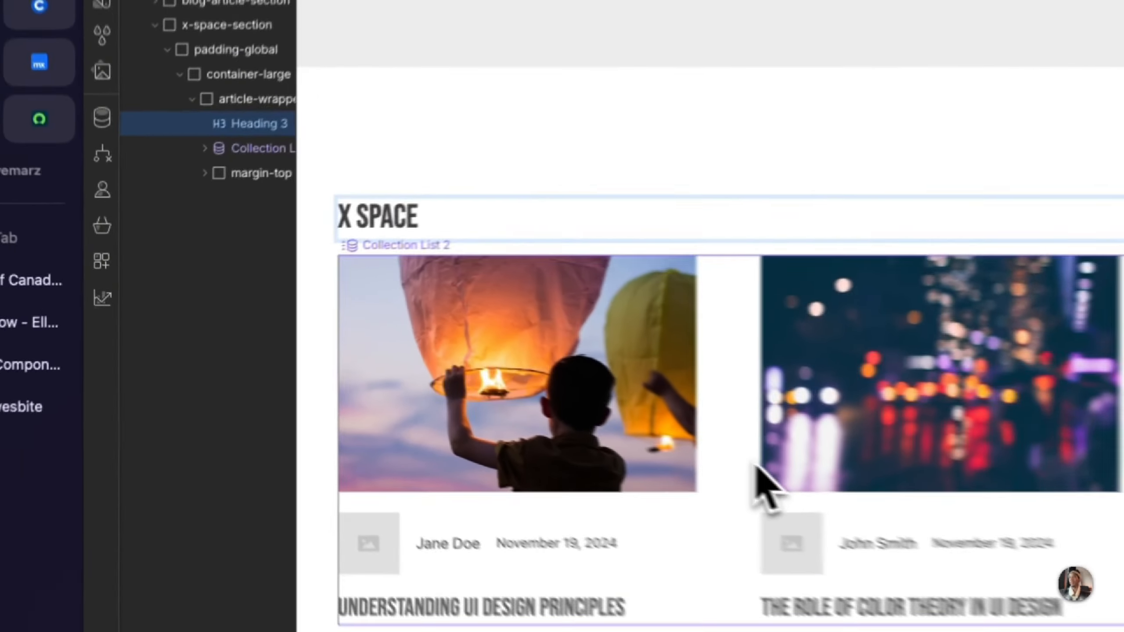
Step: Compare the Collection List Wrapper in x-space-section with Figma's X Space cards and check the available CMS collections in Webflow
left_click(477, 399)
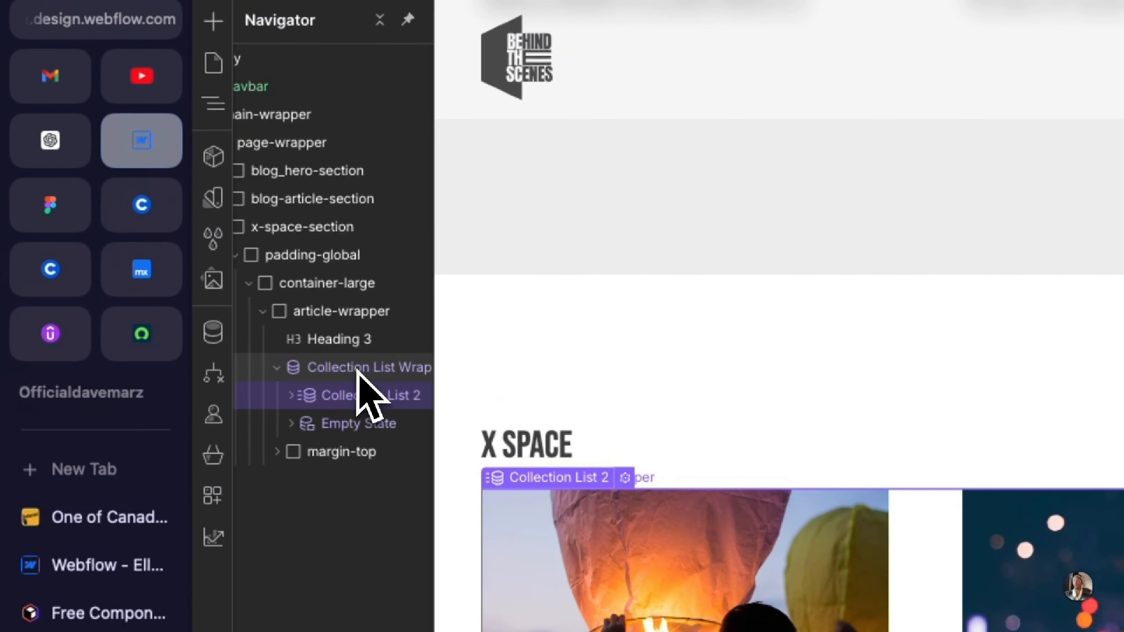
left_click(374, 292)
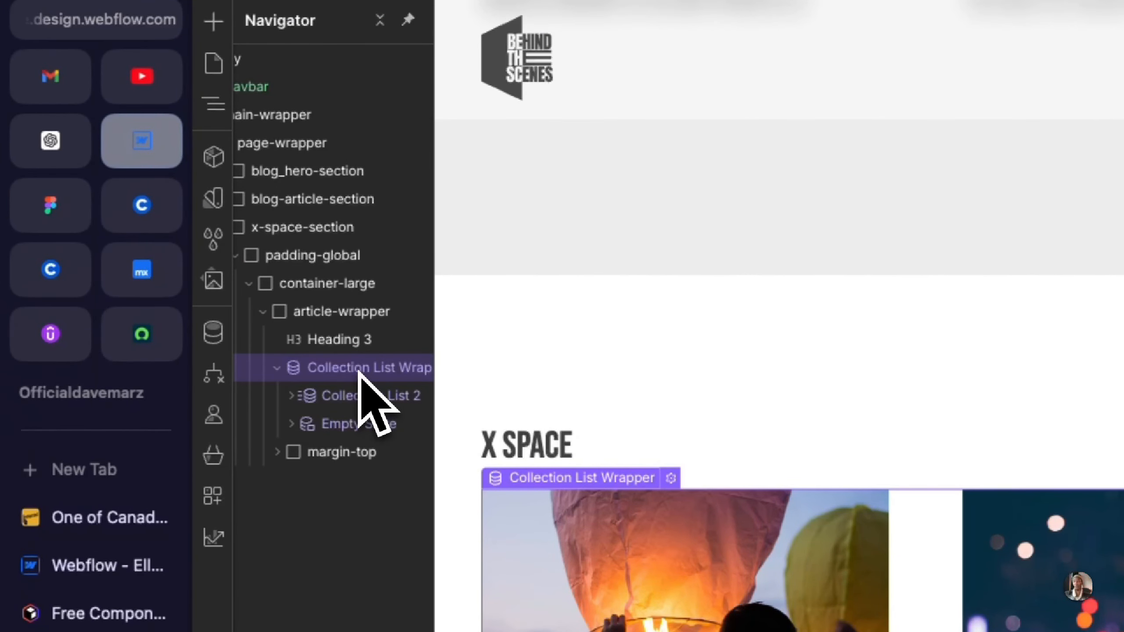
left_click(50, 204)
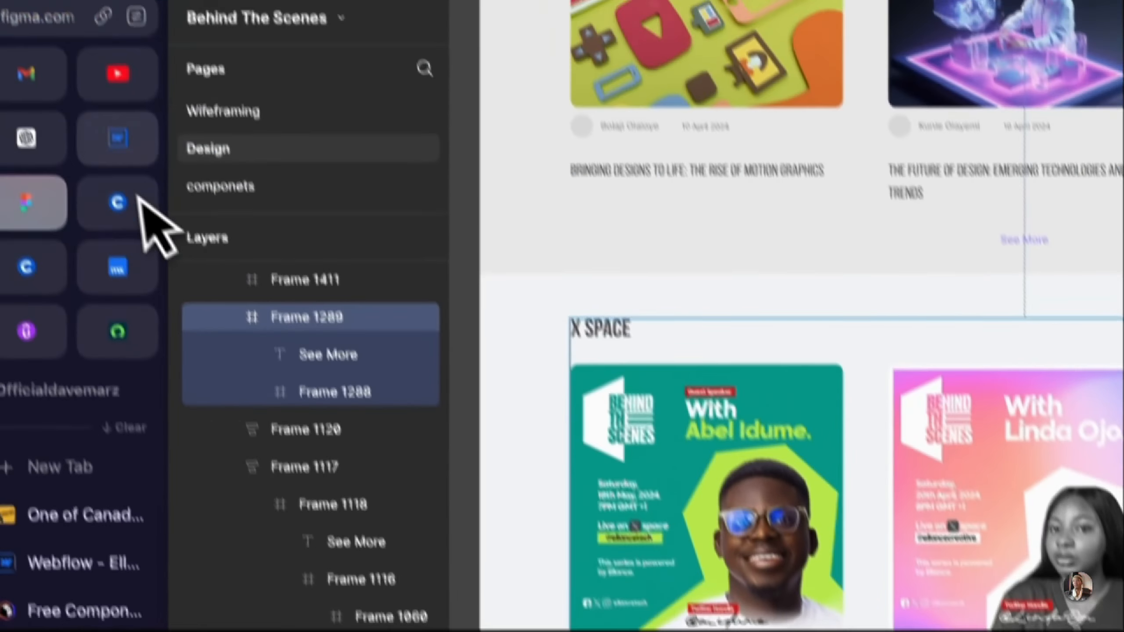
left_click(150, 234)
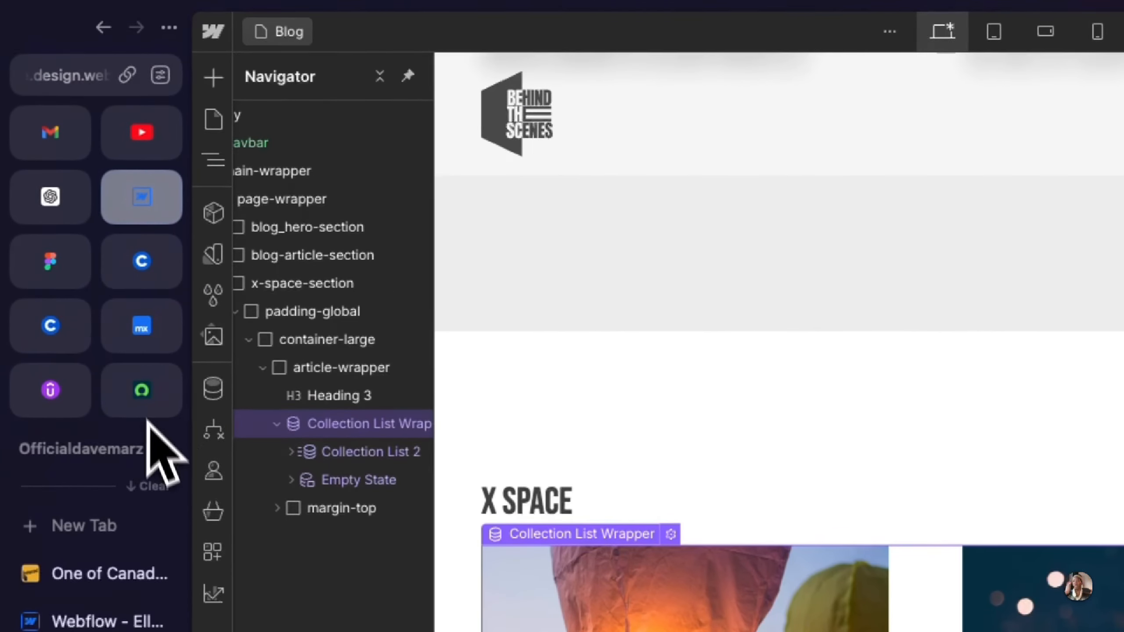
left_click(215, 392)
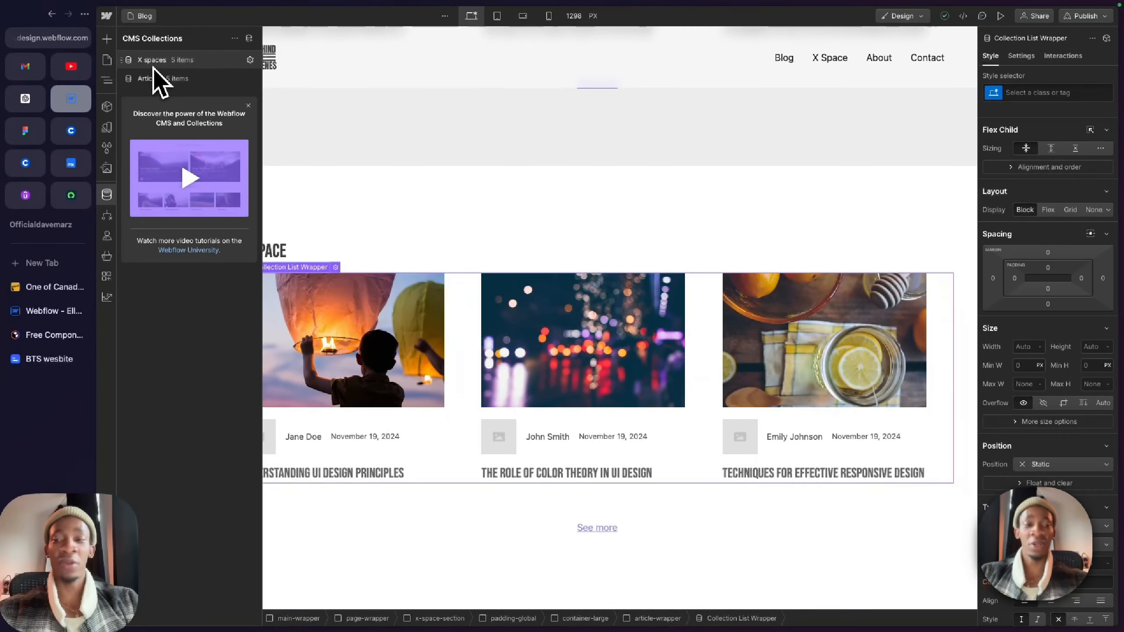
key("z")
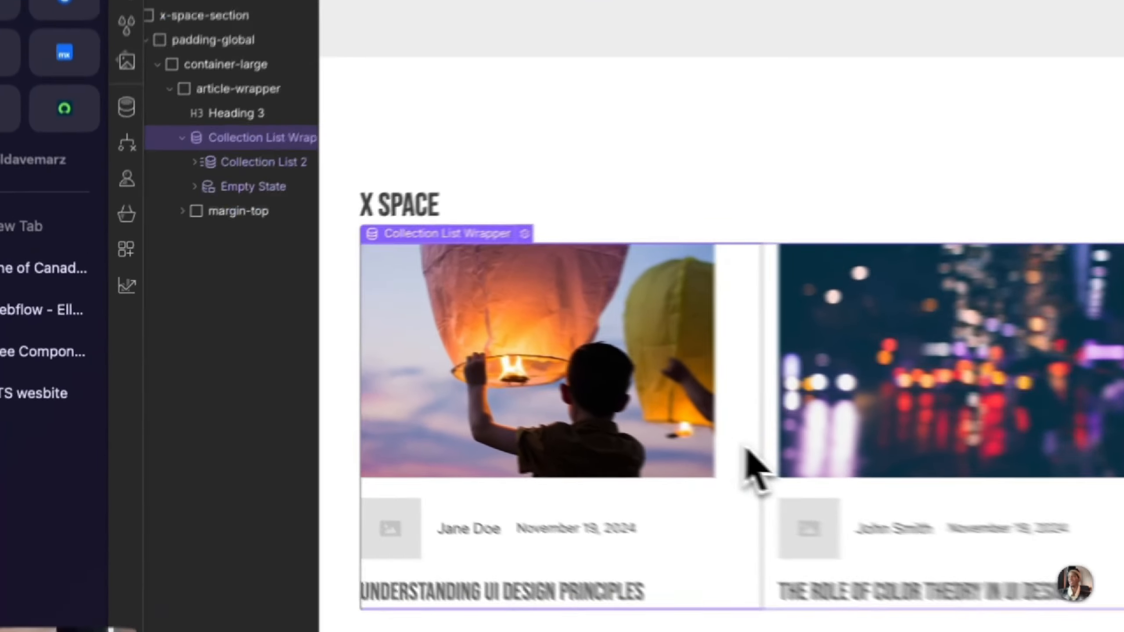
Step: Check the source in the settings of the Collection List Wrapper under the X SPACE heading
left_click(462, 401)
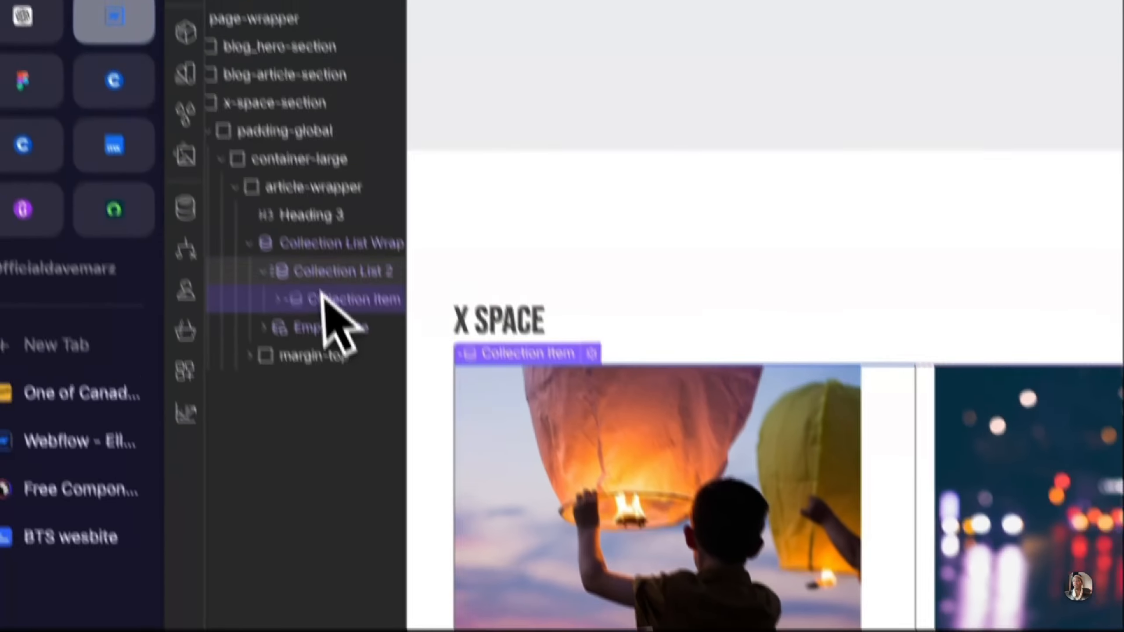
left_click(290, 111)
left_click(670, 423)
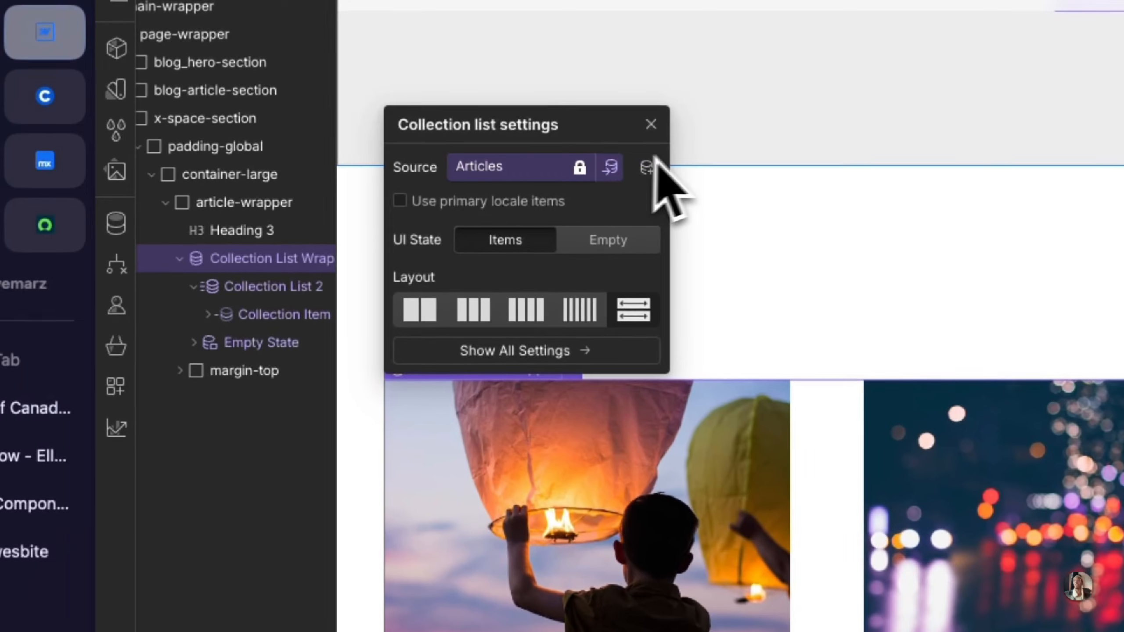
left_click(375, 146)
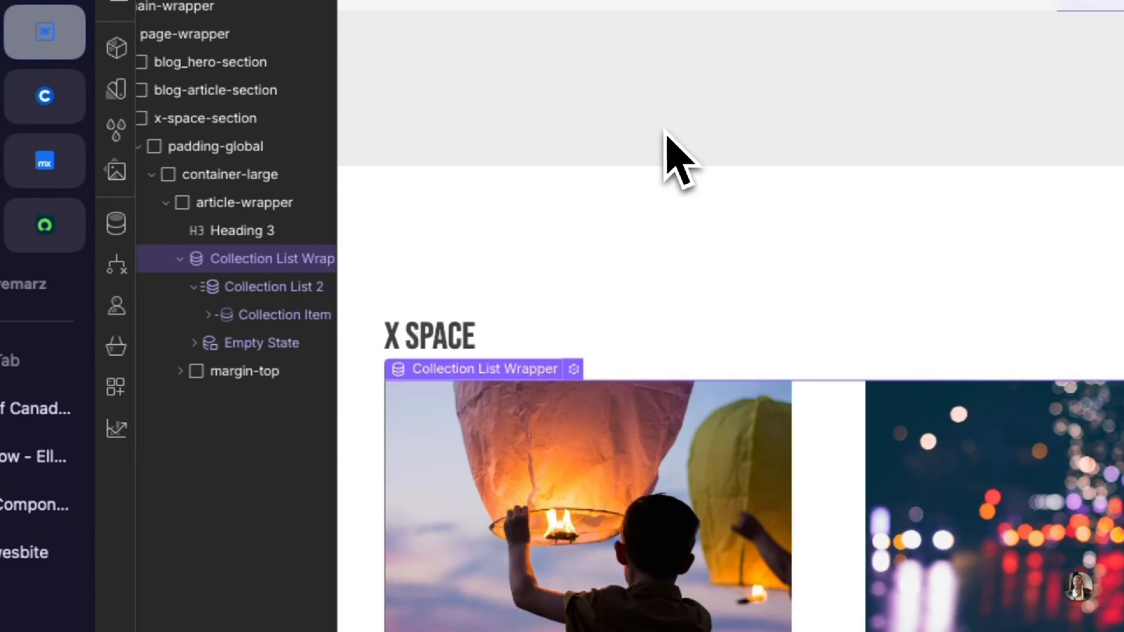
Step: Disconnect the X Space card's main image from the thumbnail field of the Articles collection
left_click(559, 506)
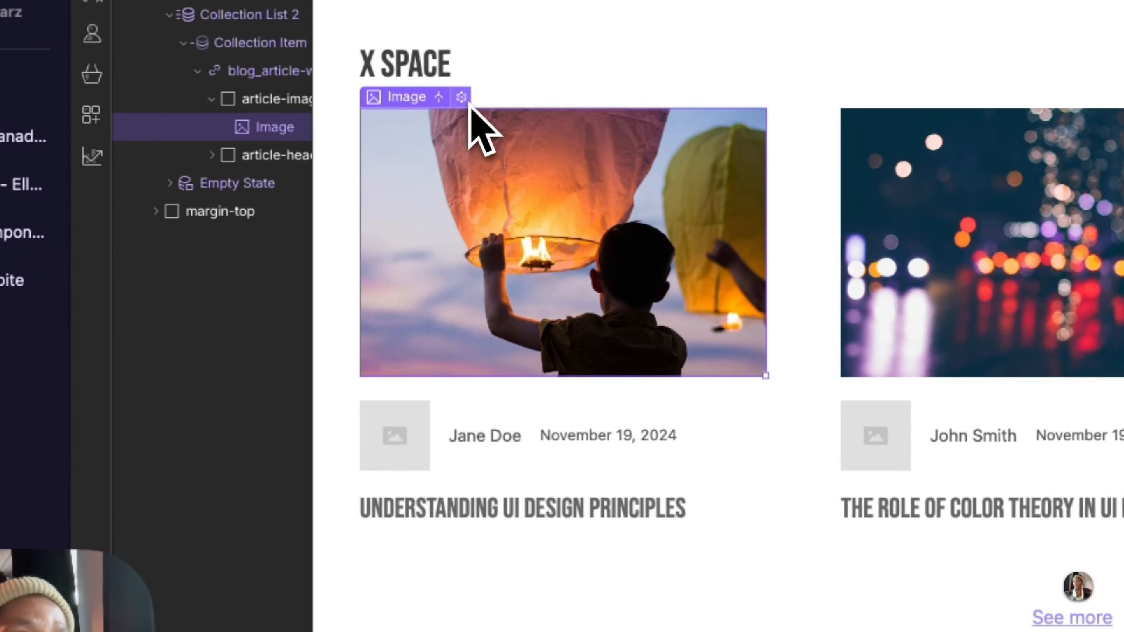
left_click(291, 267)
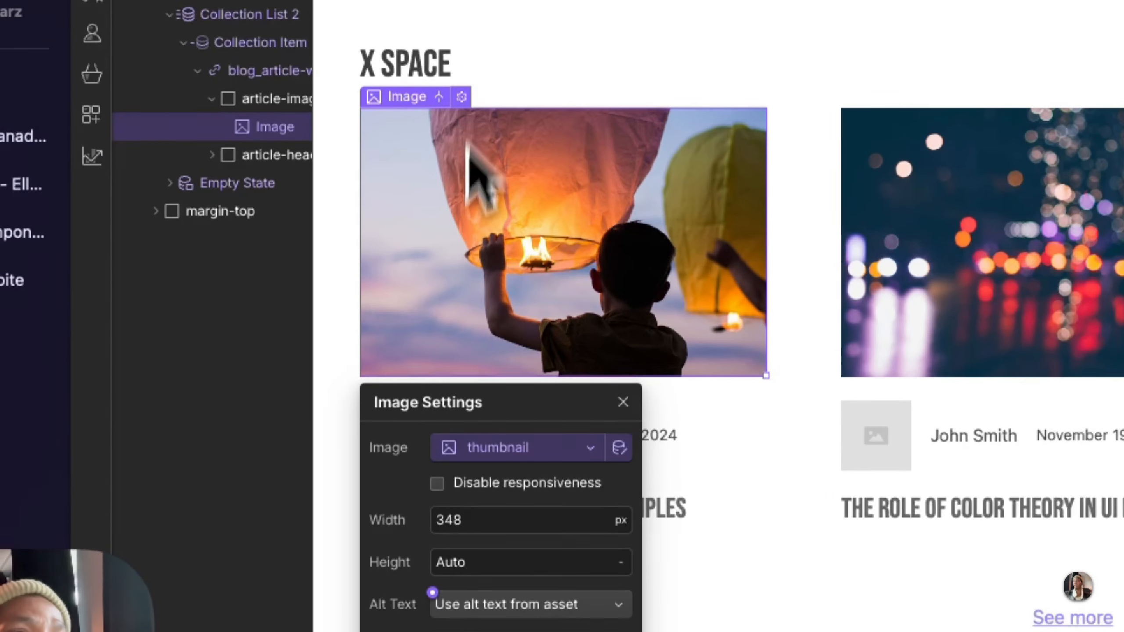
left_click(490, 451)
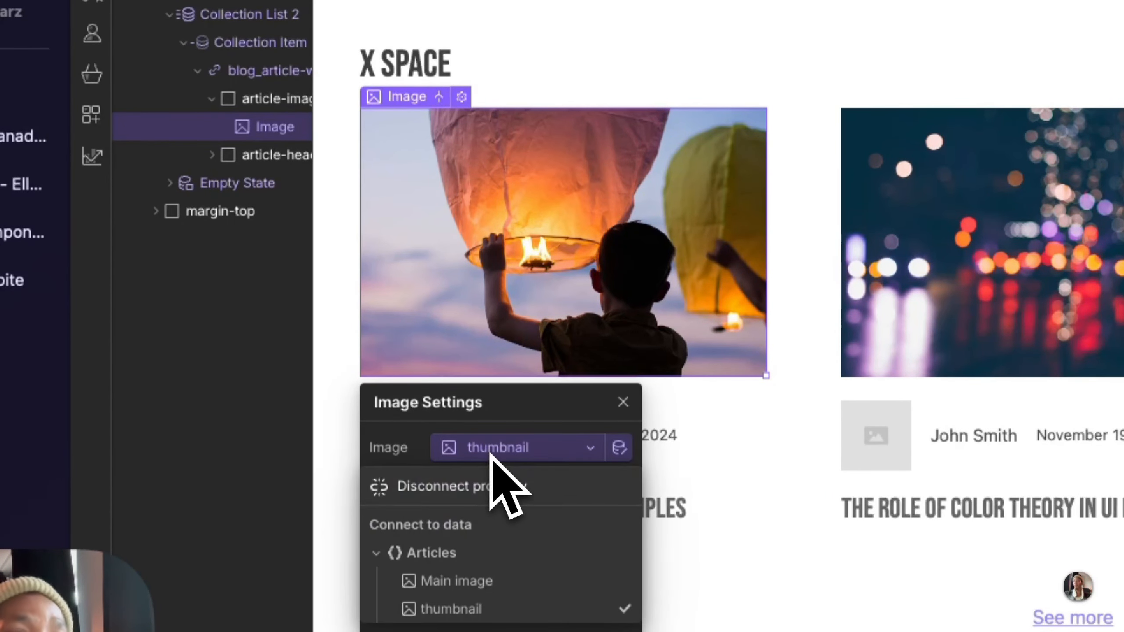
left_click(460, 492)
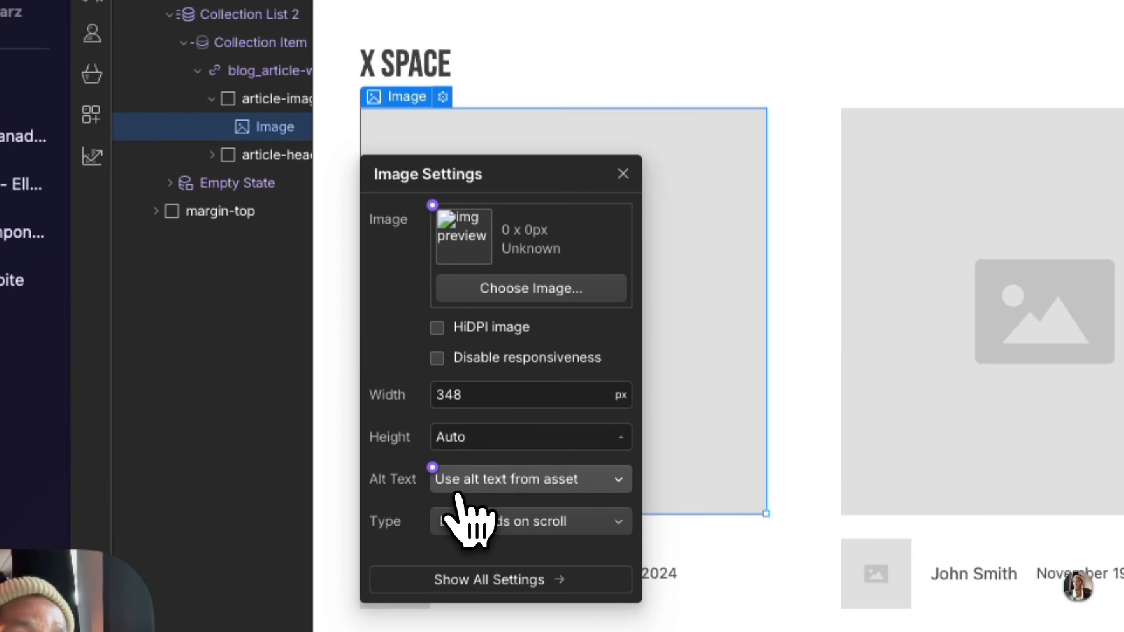
left_click(694, 262)
Step: Disconnect the authors-name text block in the X Space card from the Author field
scroll(694, 262, "down", 3)
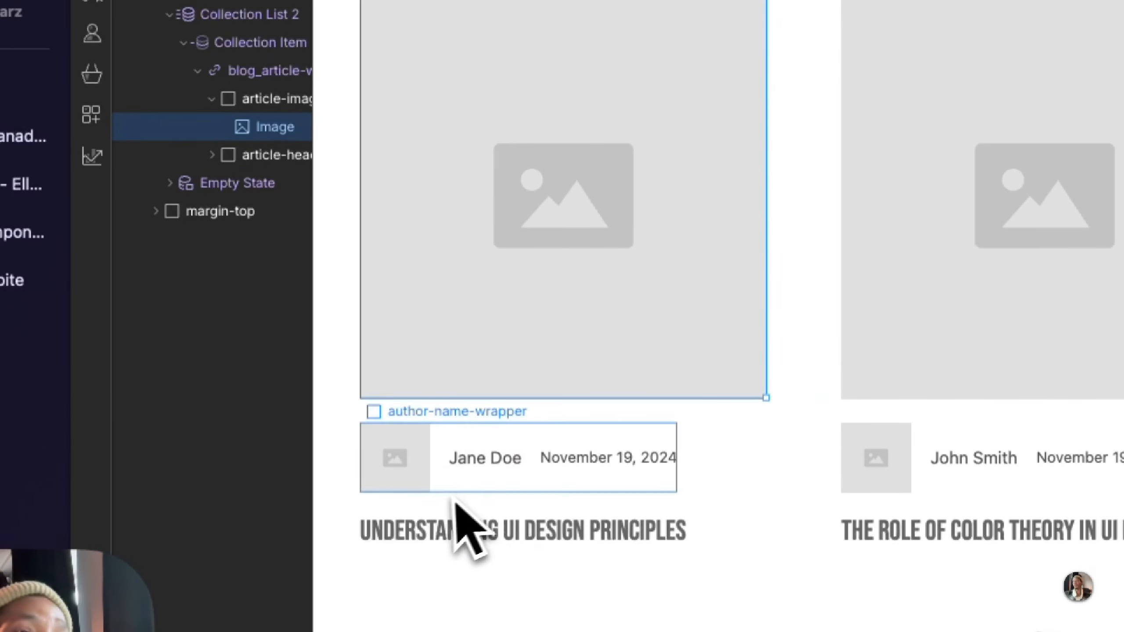
left_click(495, 463)
left_click(600, 434)
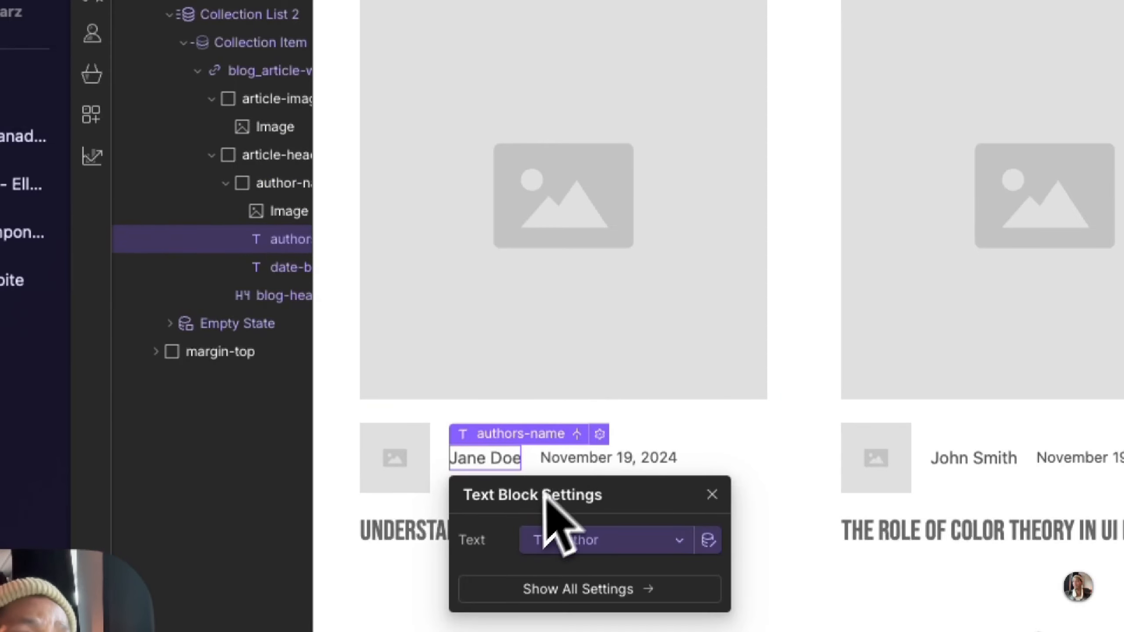
left_click(588, 540)
left_click(549, 577)
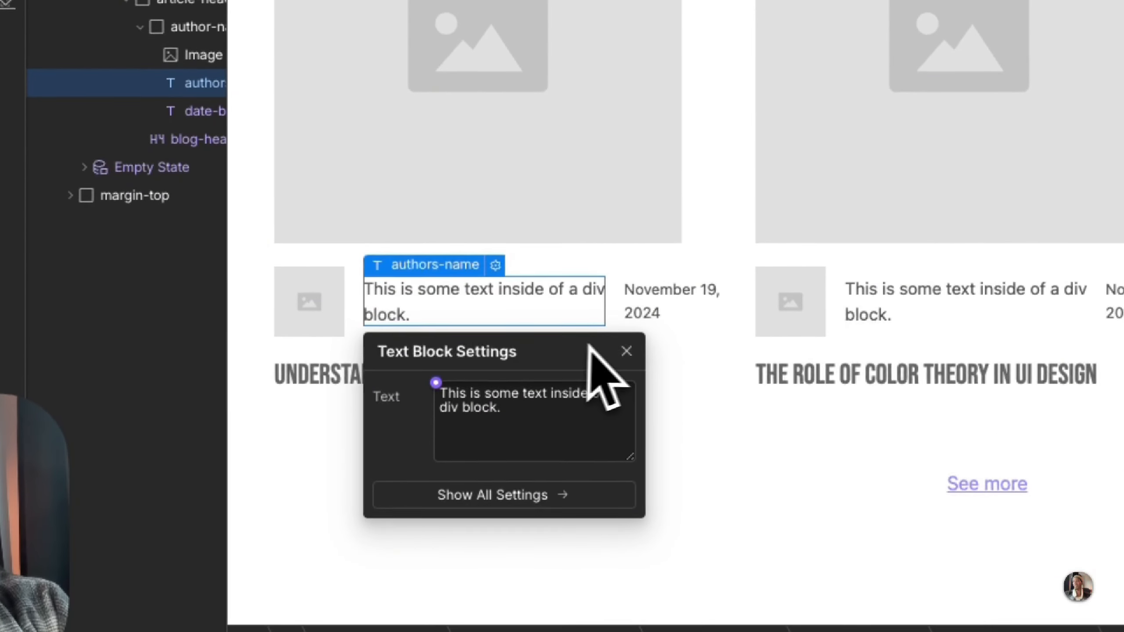
left_click(628, 354)
Step: Disconnect the date-blog text block in the X Space card from the Created On field
left_click(653, 328)
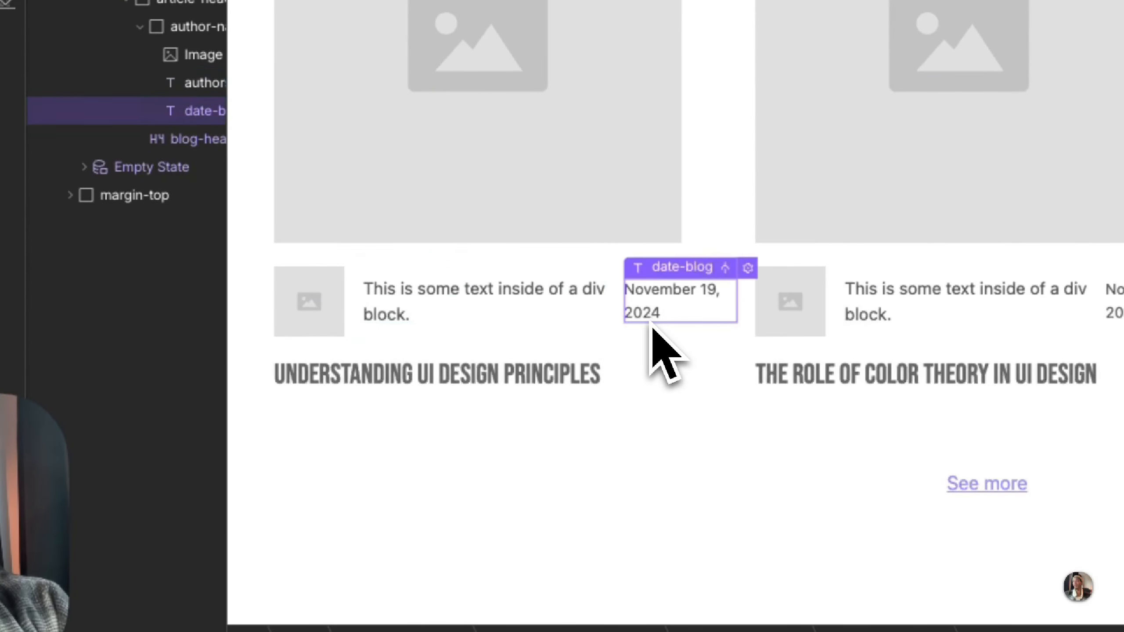
left_click(748, 268)
left_click(743, 394)
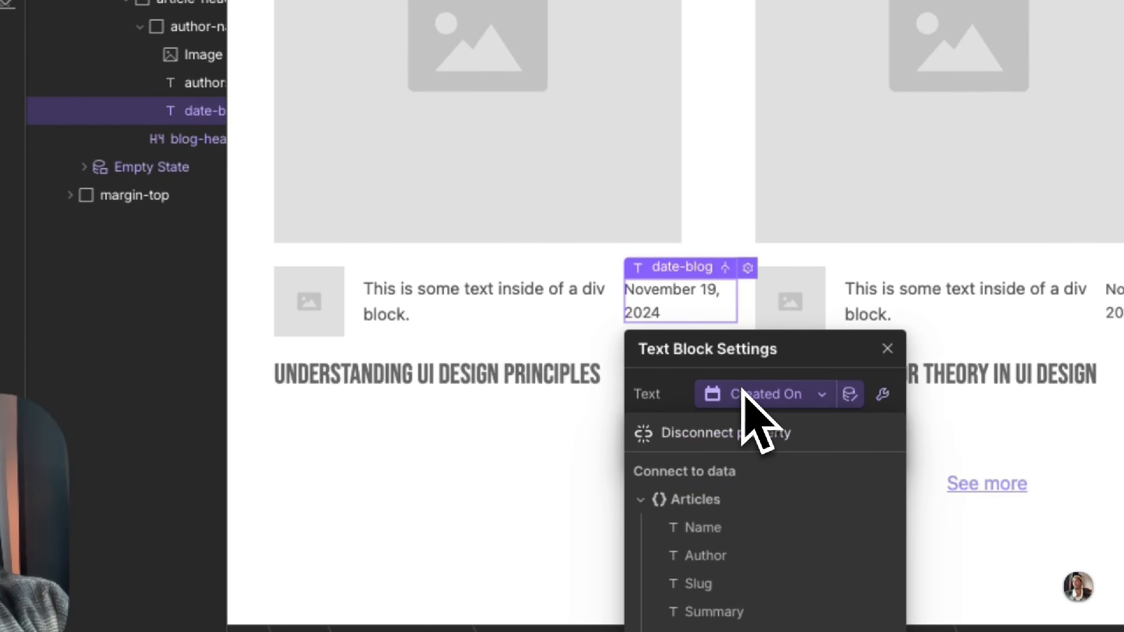
left_click(706, 432)
Step: Disconnect the blog-heading in the X Space card from the Name field
left_click(456, 391)
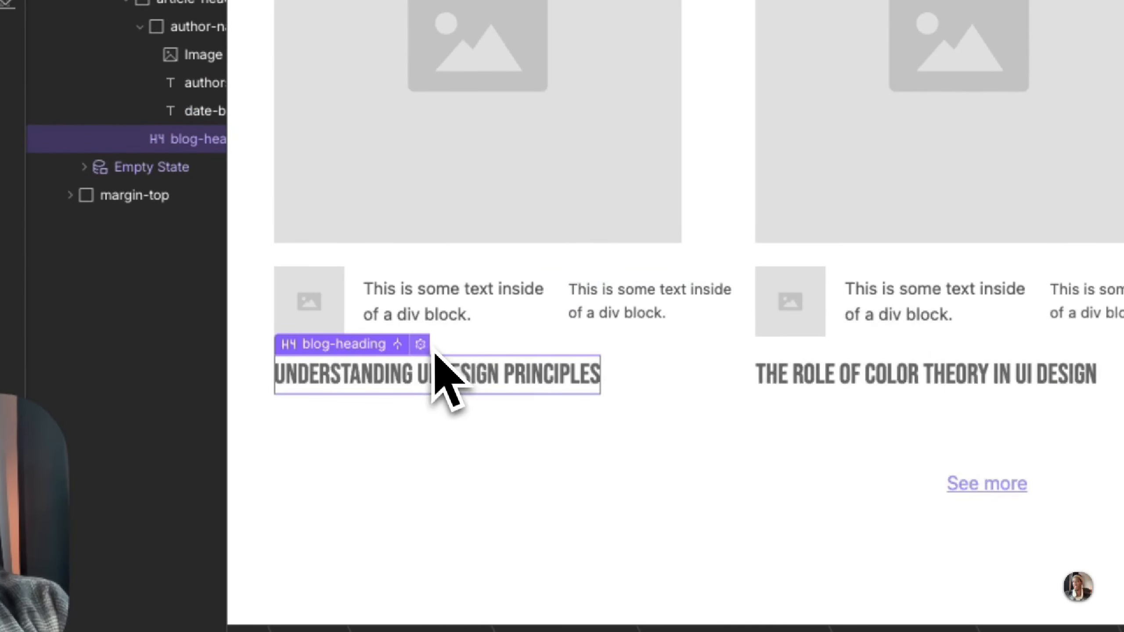
left_click(420, 344)
left_click(398, 506)
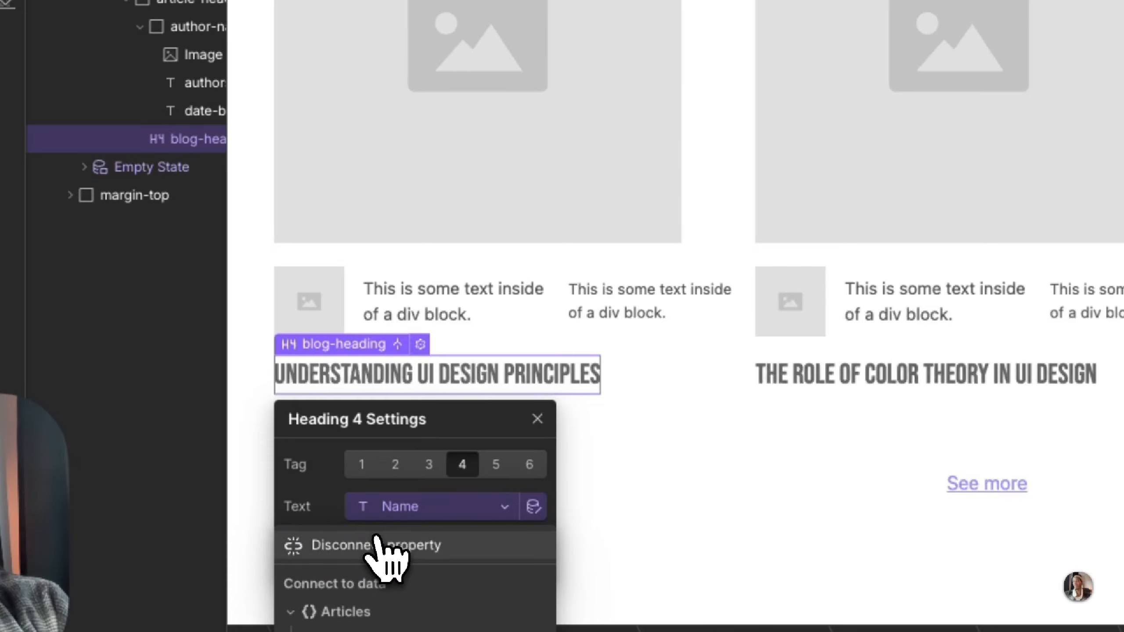
left_click(383, 549)
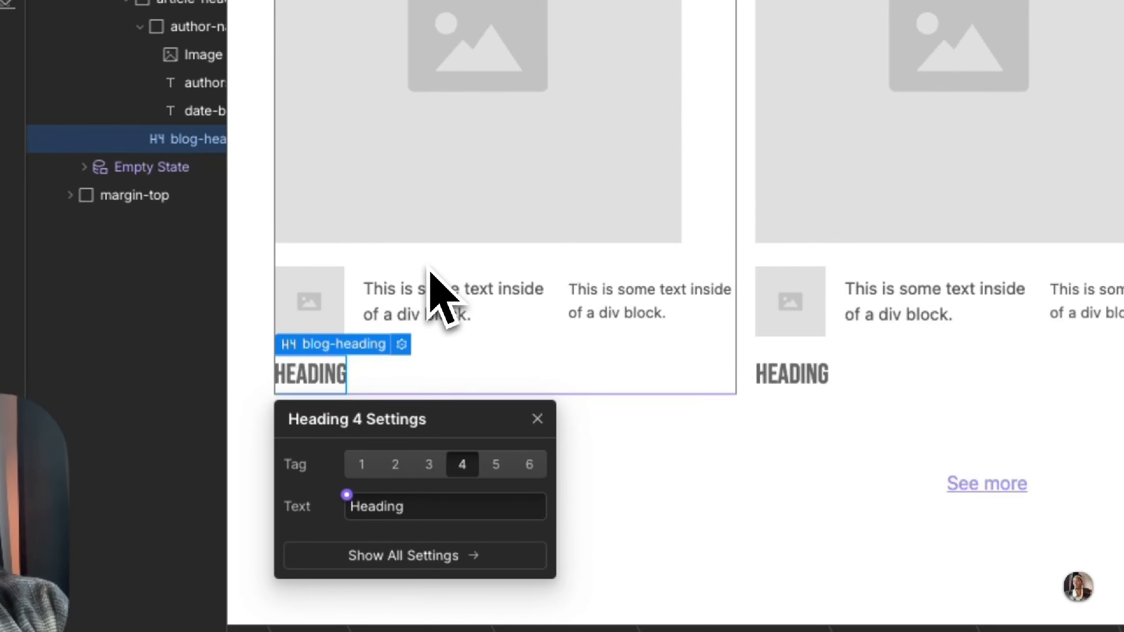
Step: Duplicate the blog_article-wrpper class on the X Space card's link block and name the copy blog-space-wrapper
left_click(428, 265)
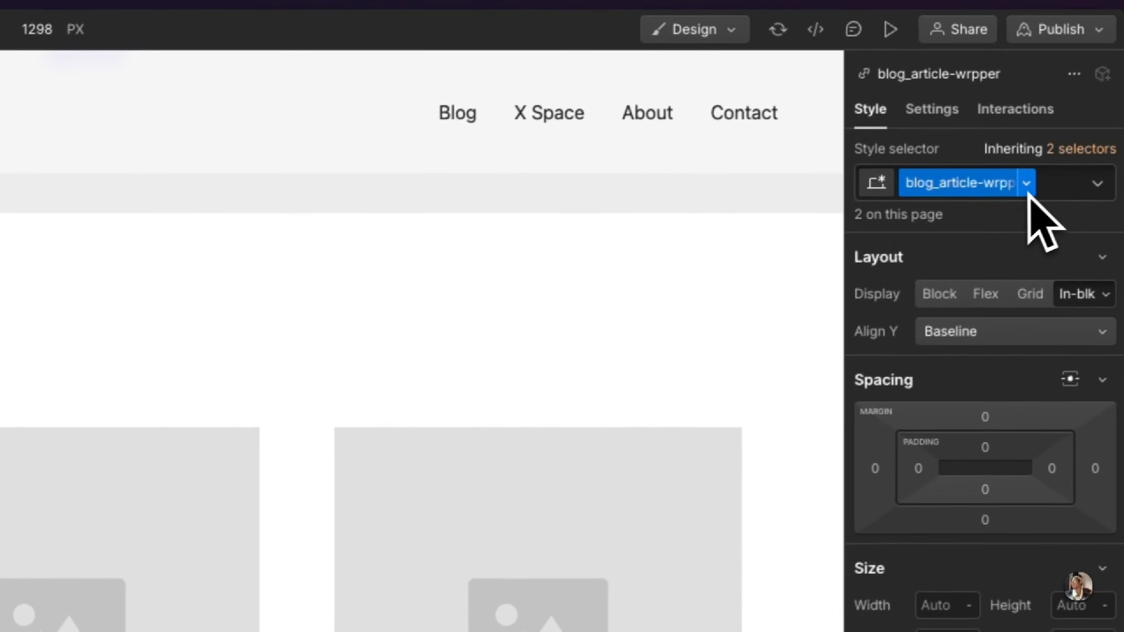
left_click(1026, 185)
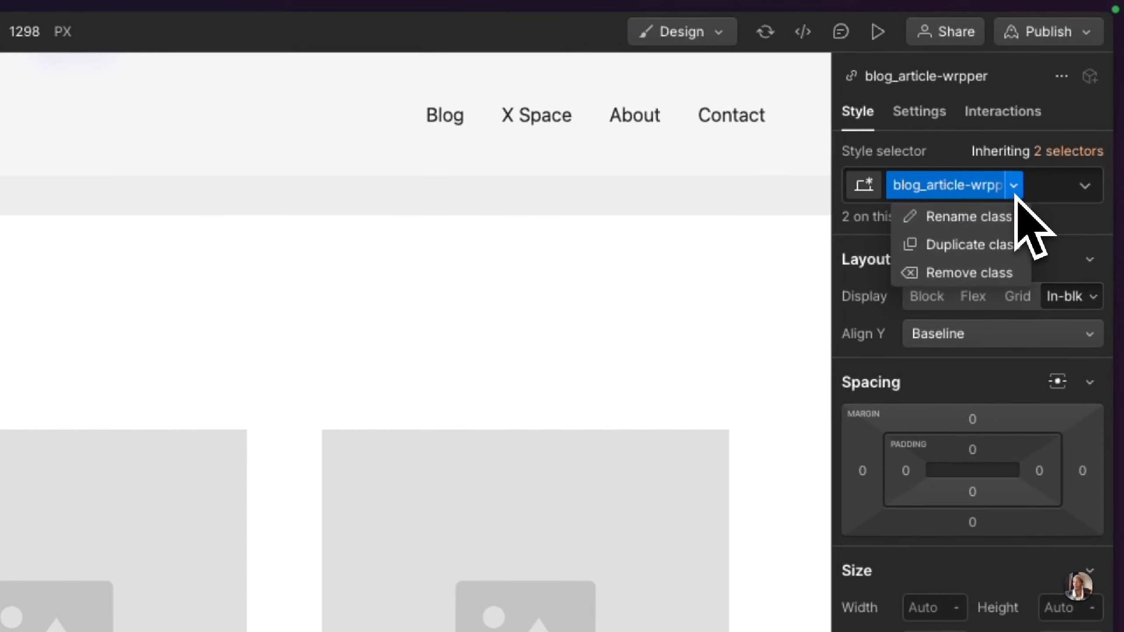
left_click(999, 243)
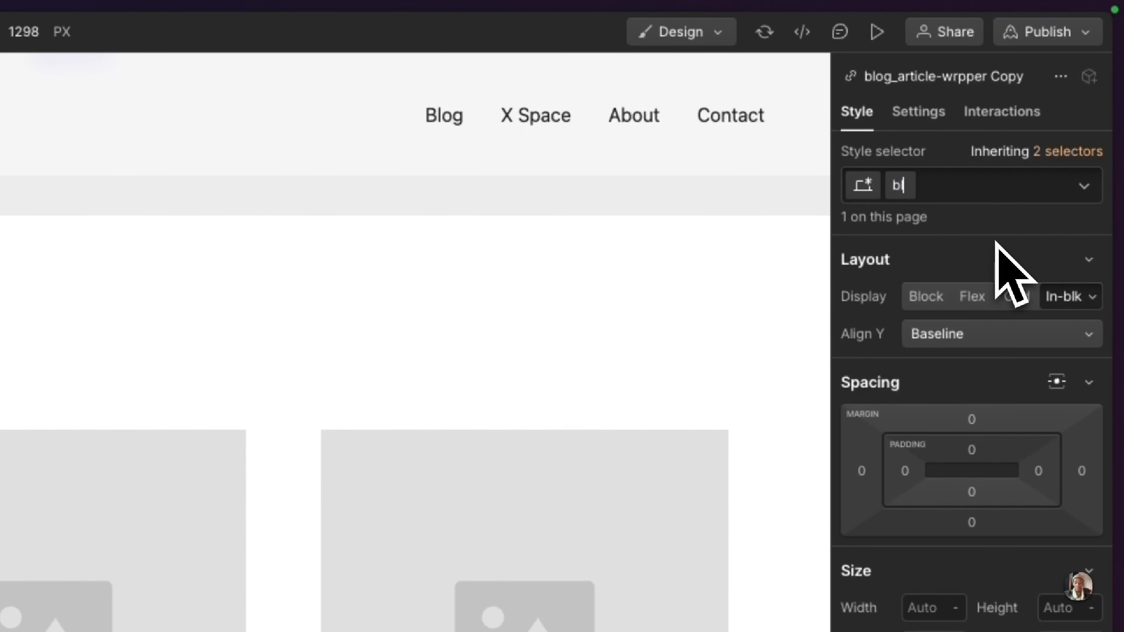
type("blog-space-wrapper")
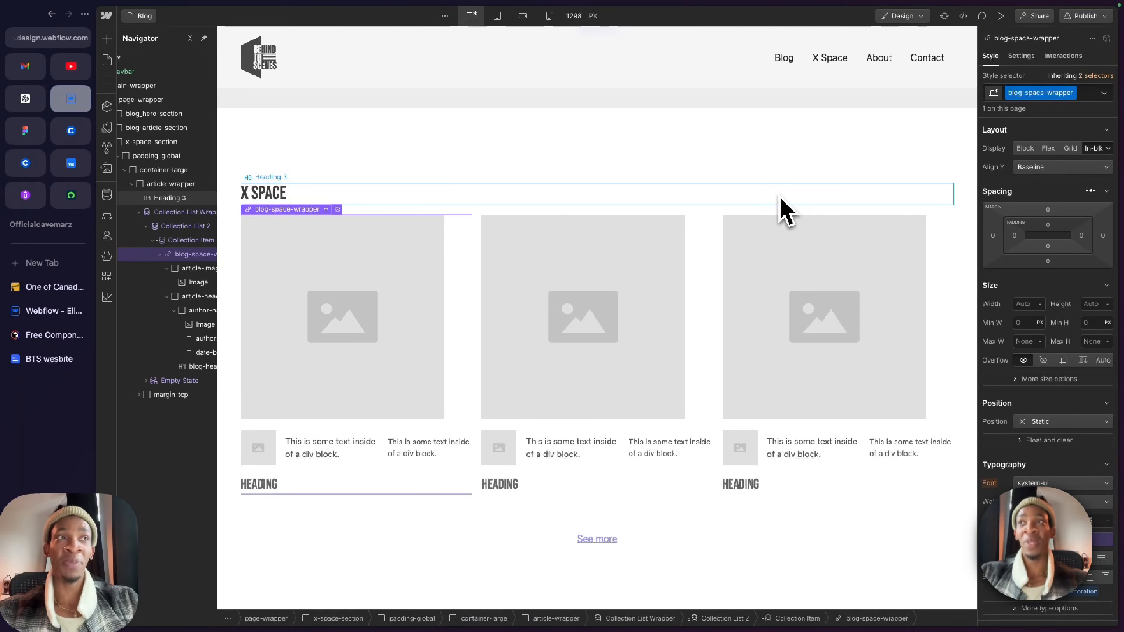
Step: Examine the X Space collection list wrapper, list and item settings for the source and remaining bindings to the Articles collection
scroll(518, 312, "up", 5)
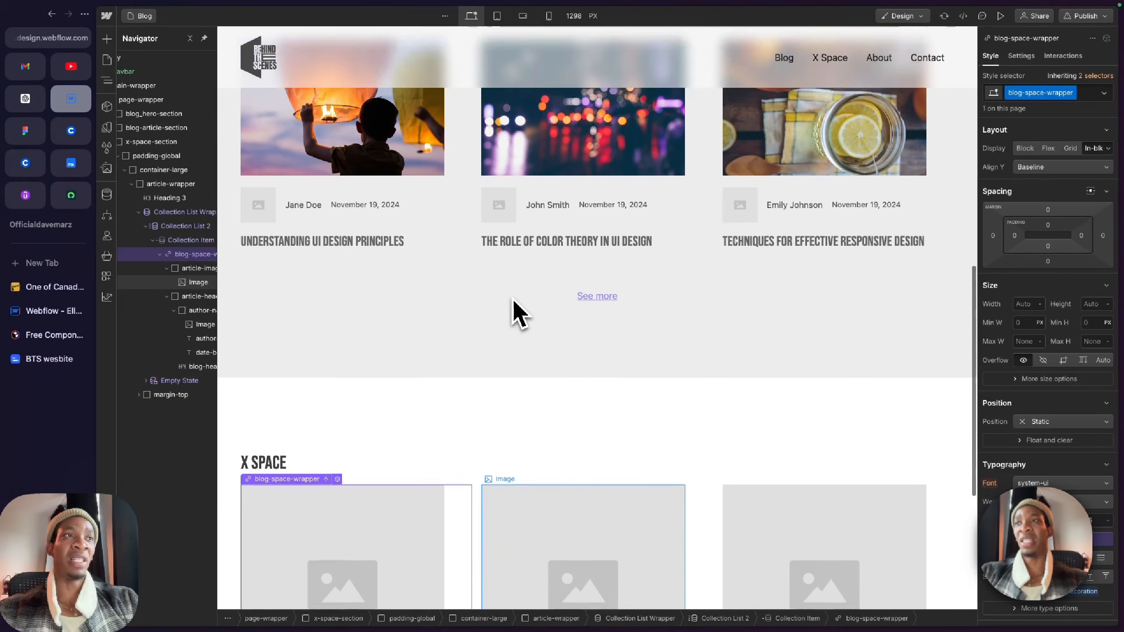
scroll(299, 321, "down", 5)
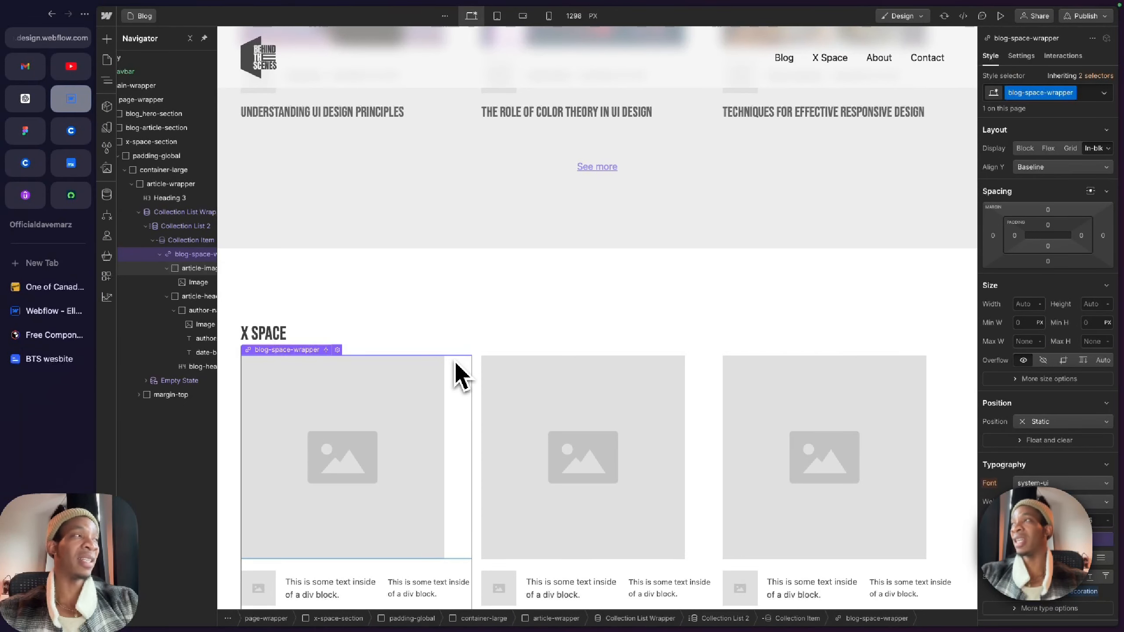
scroll(653, 456, "down", 2)
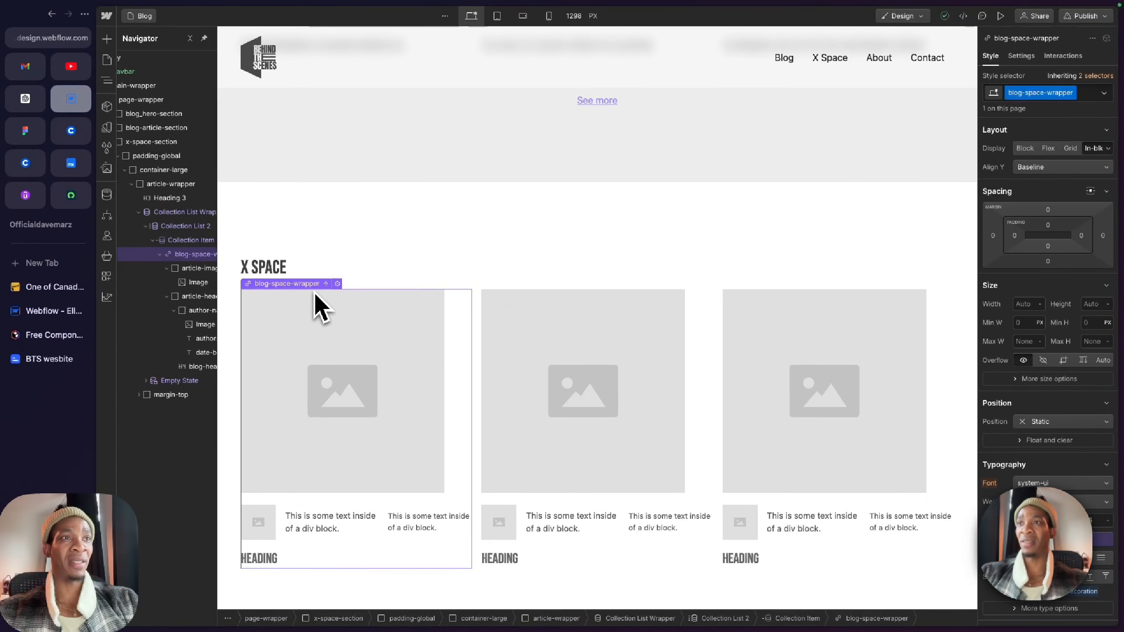
scroll(341, 364, "down", 1)
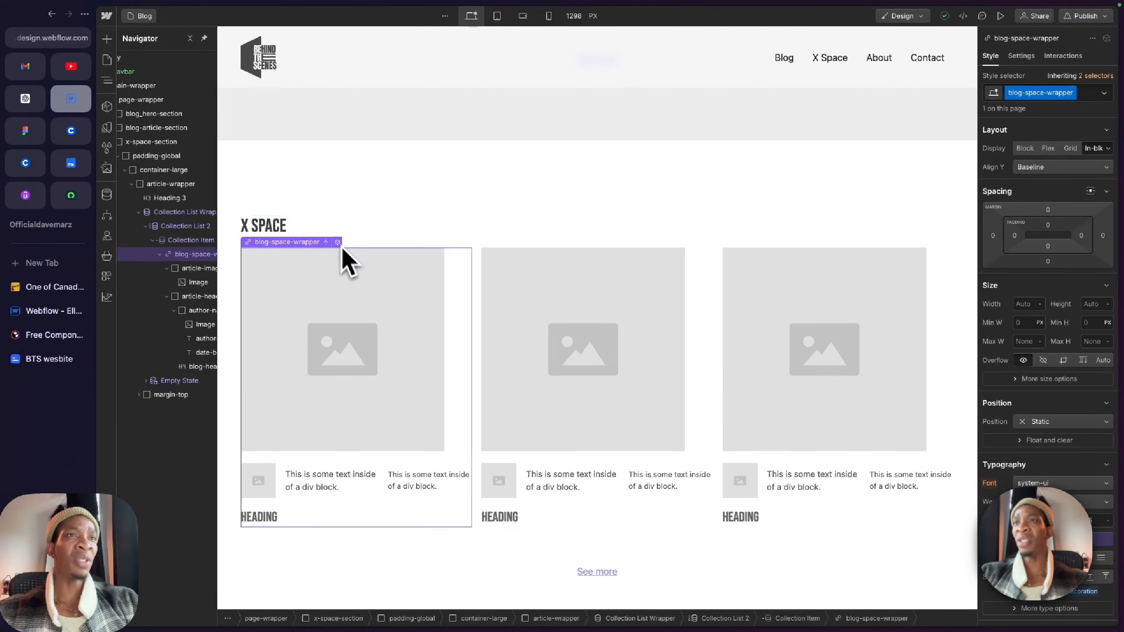
scroll(188, 225, "right", 1)
left_click(183, 211)
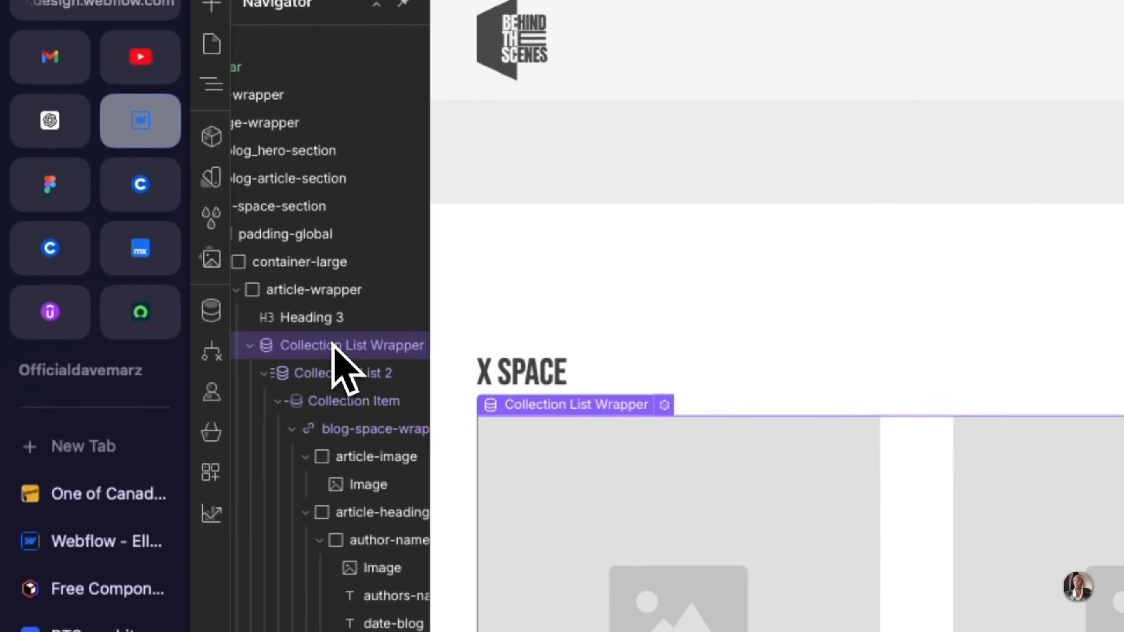
left_click(671, 410)
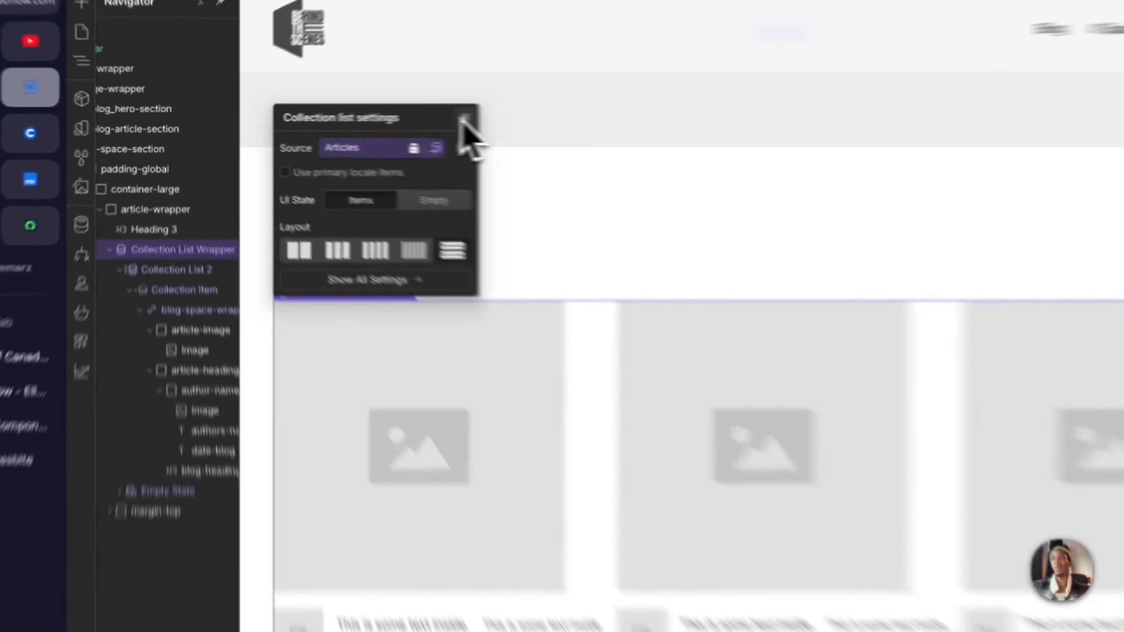
left_click(374, 120)
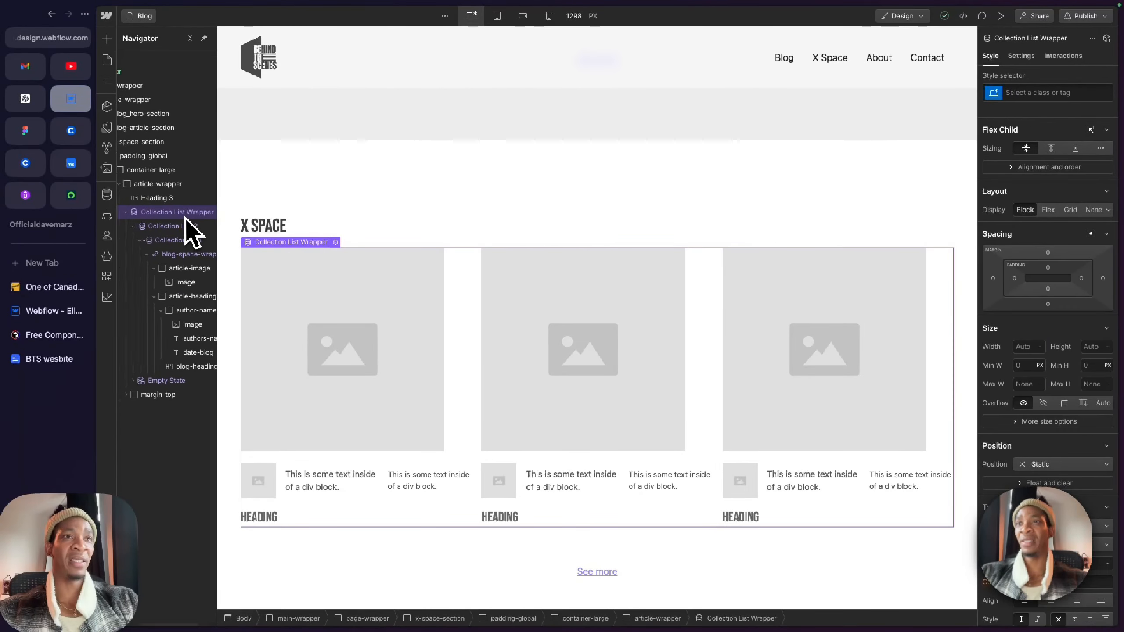
scroll(187, 230, "right", 2)
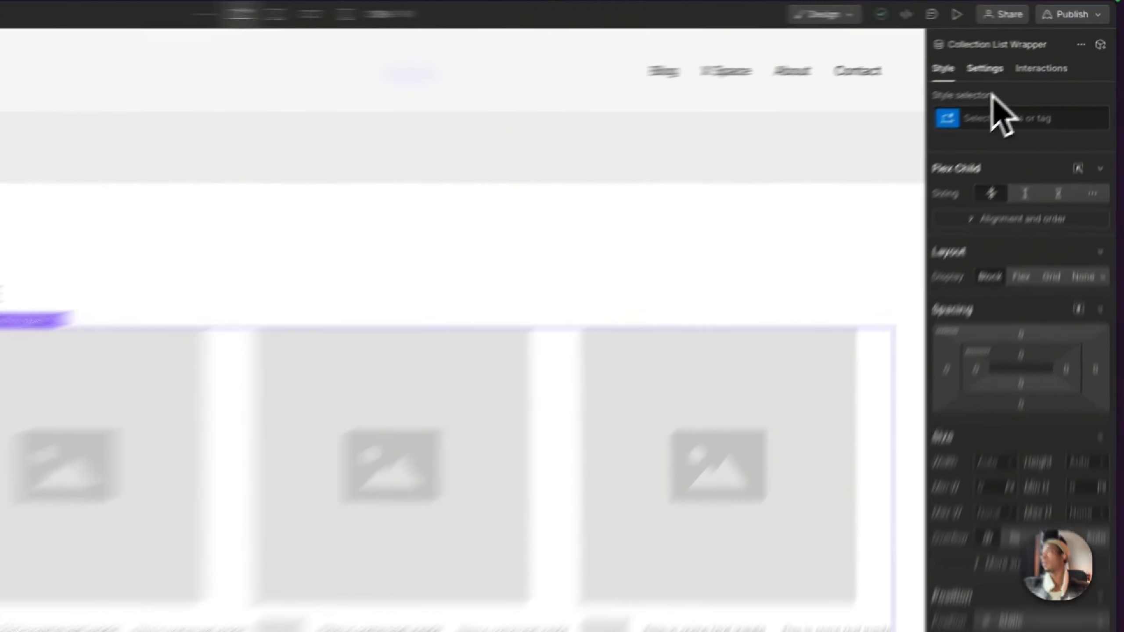
left_click(1021, 56)
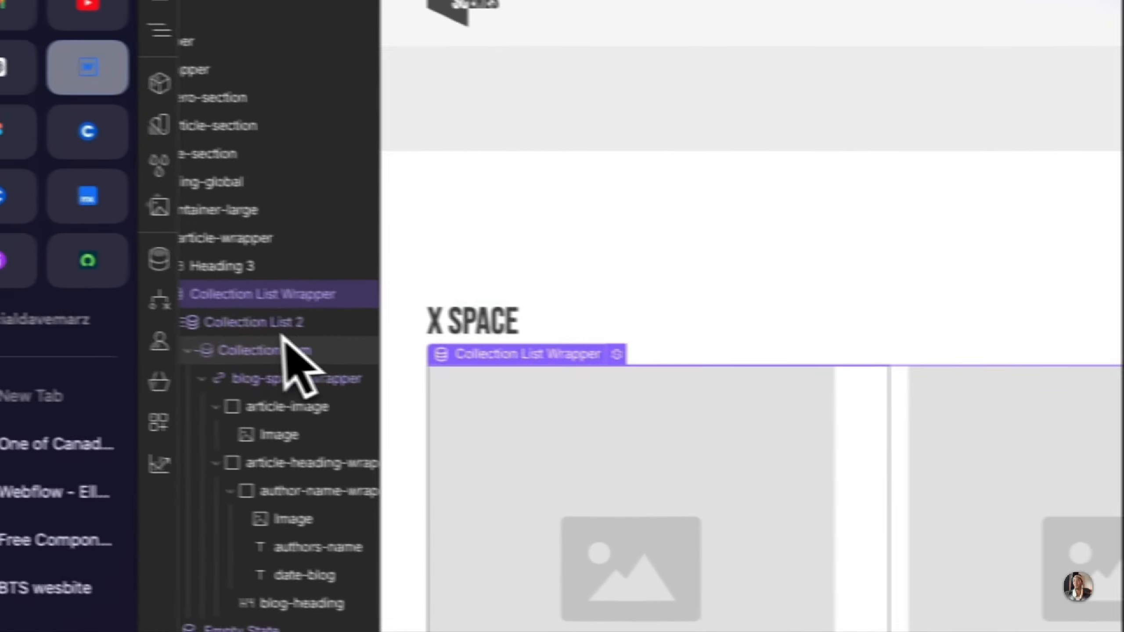
left_click(283, 326)
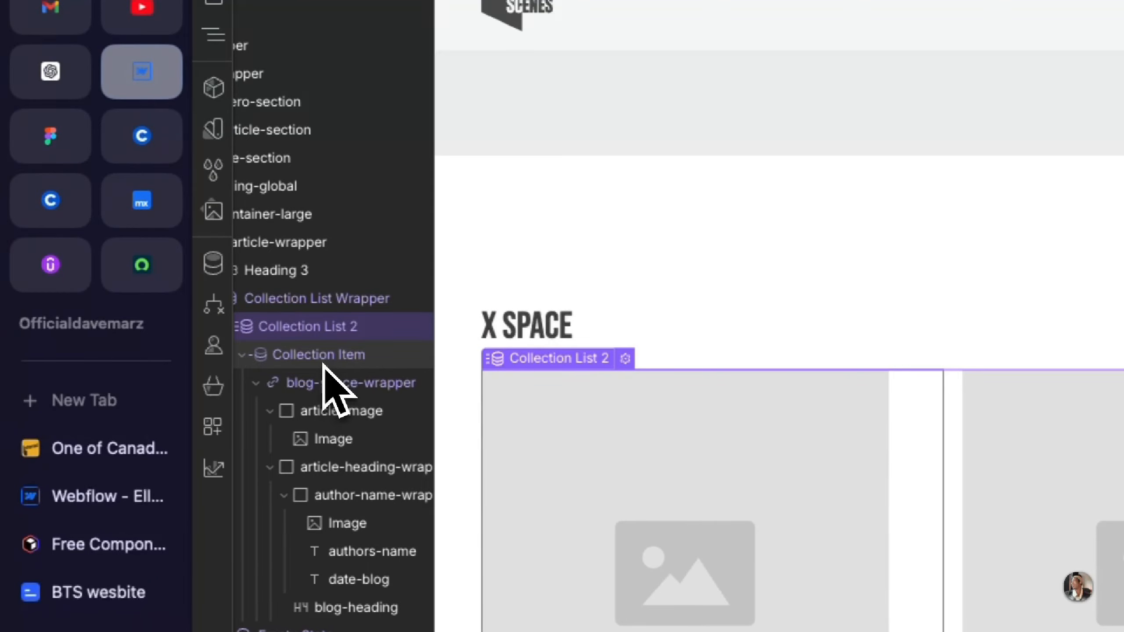
left_click(324, 364)
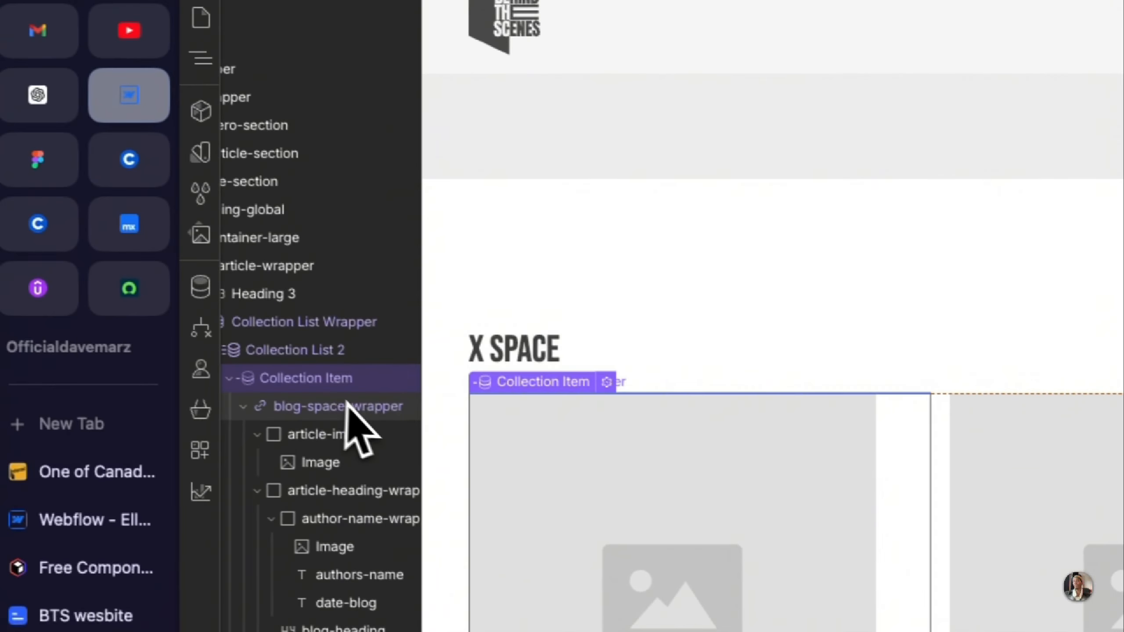
Step: Set the collection page link of the blog-space-wrapper link block to None
left_click(369, 410)
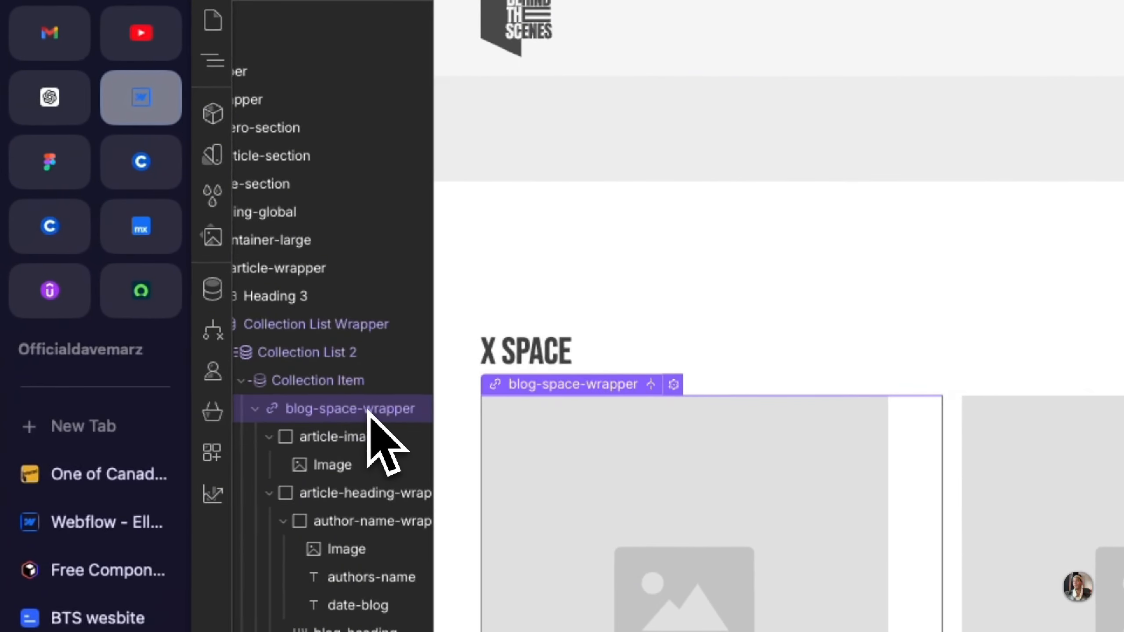
left_click(674, 385)
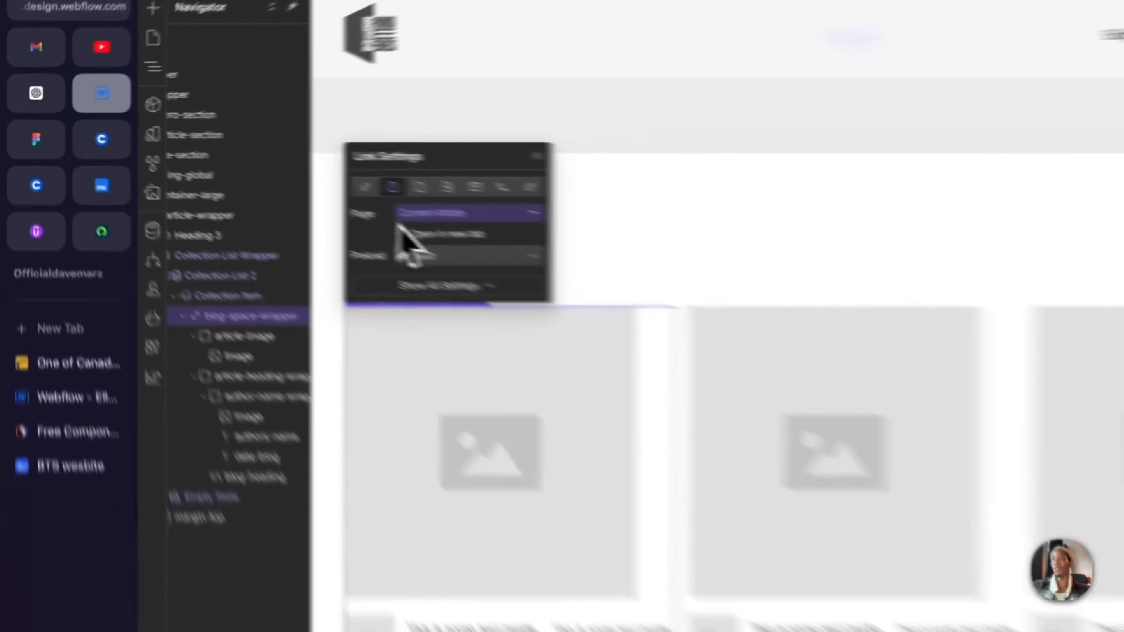
left_click(281, 182)
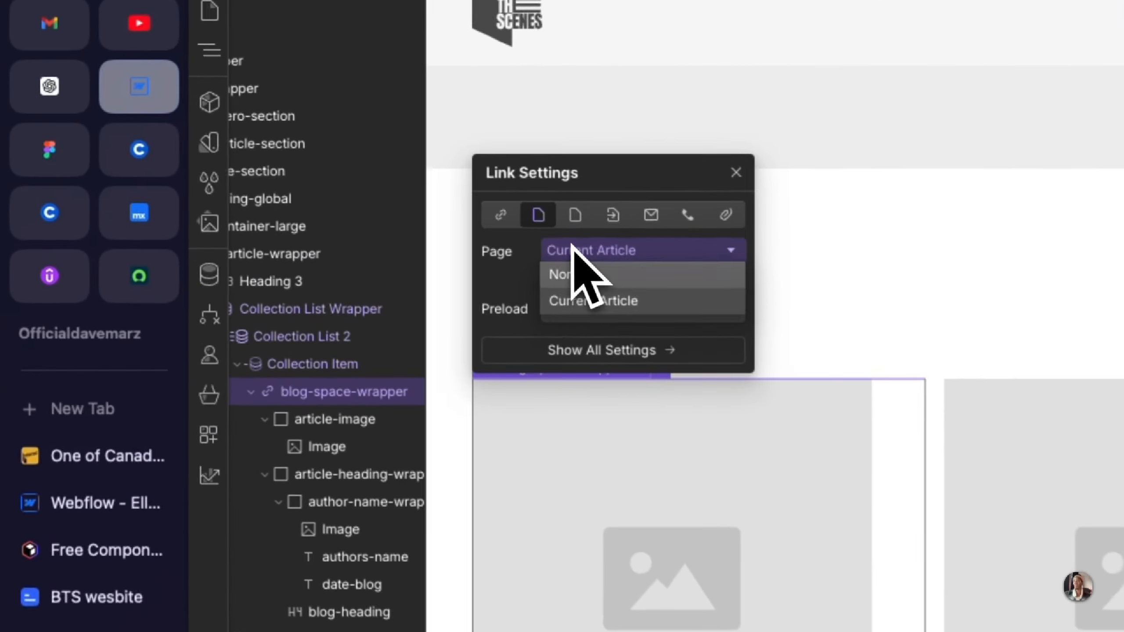
left_click(605, 287)
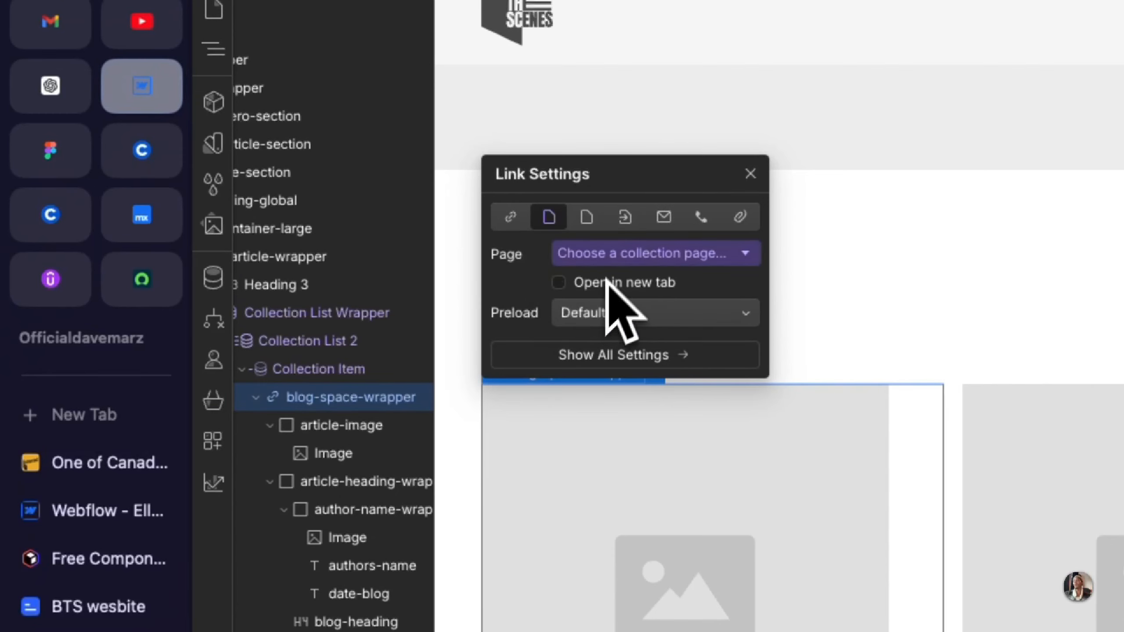
left_click(750, 173)
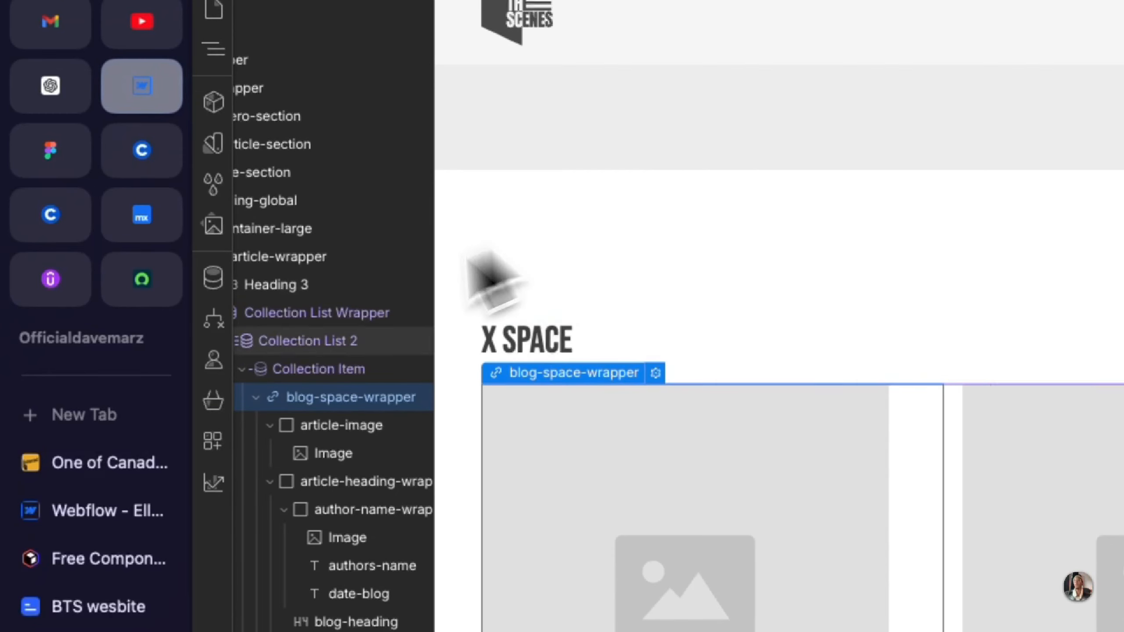
Step: Switch the source of the X Space Collection List Wrapper to the X spaces collection
scroll(264, 489, "left", 2)
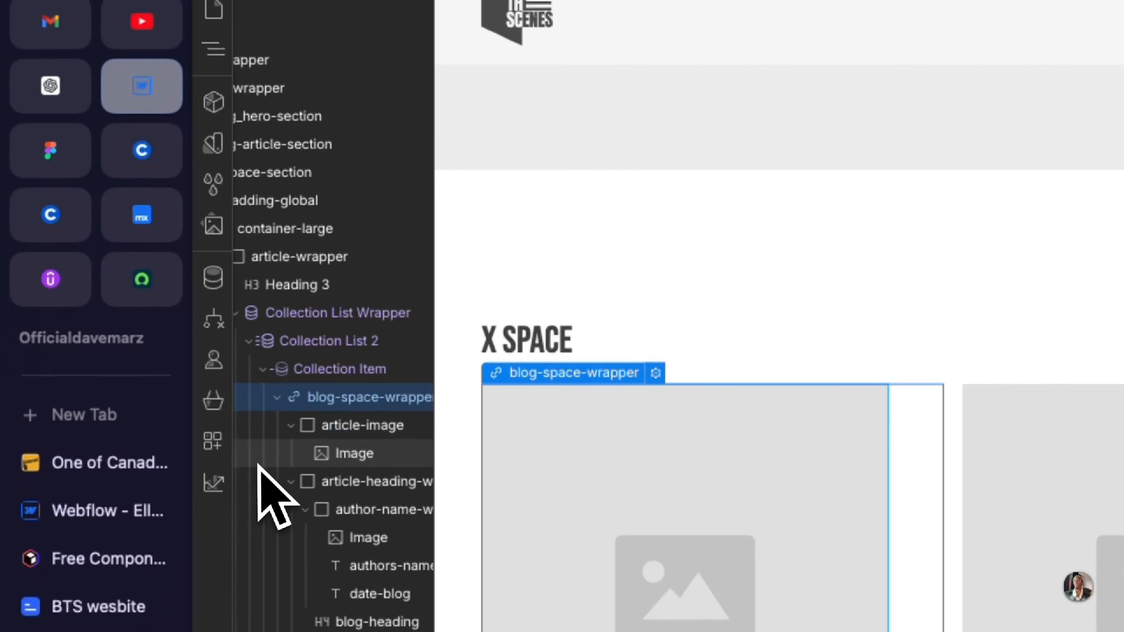
left_click(328, 314)
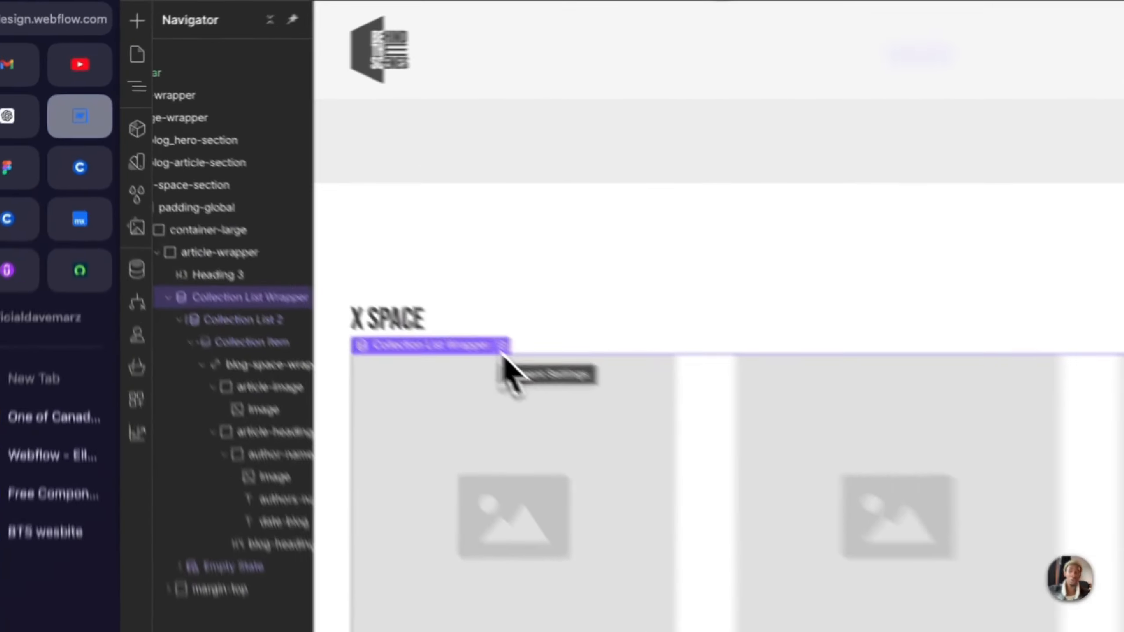
left_click(336, 242)
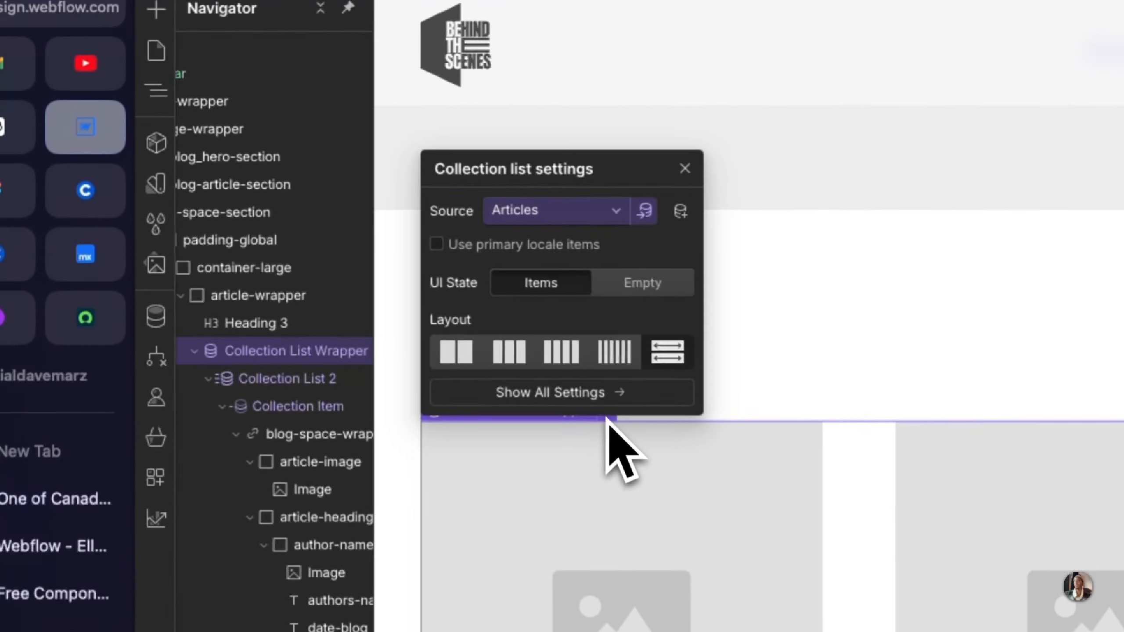
left_click(581, 219)
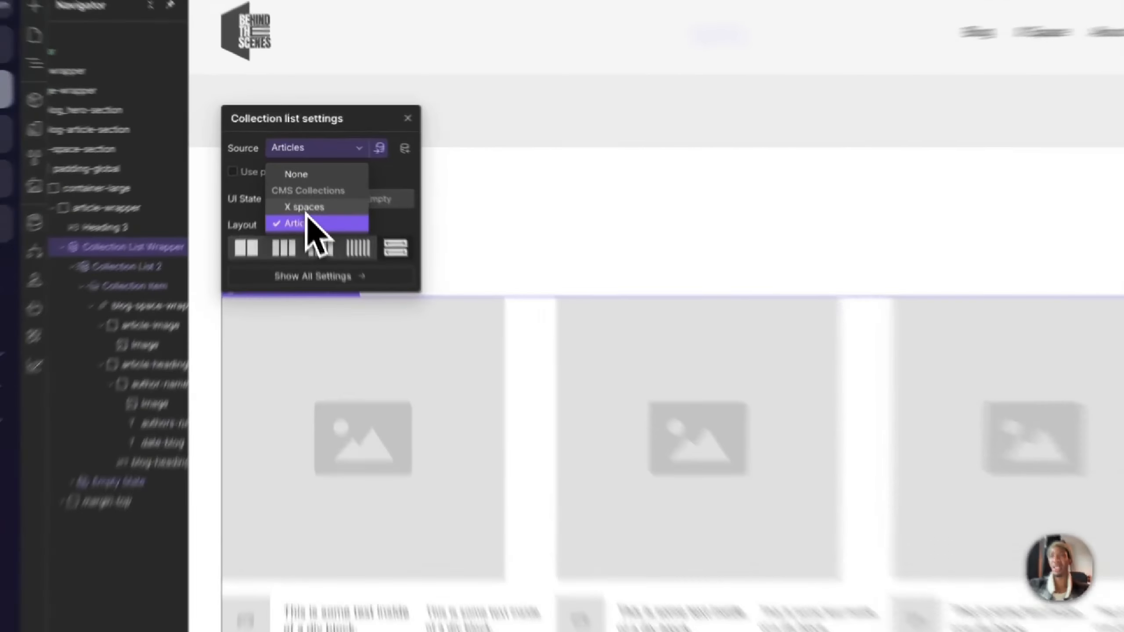
left_click(300, 183)
scroll(401, 372, "down", 1)
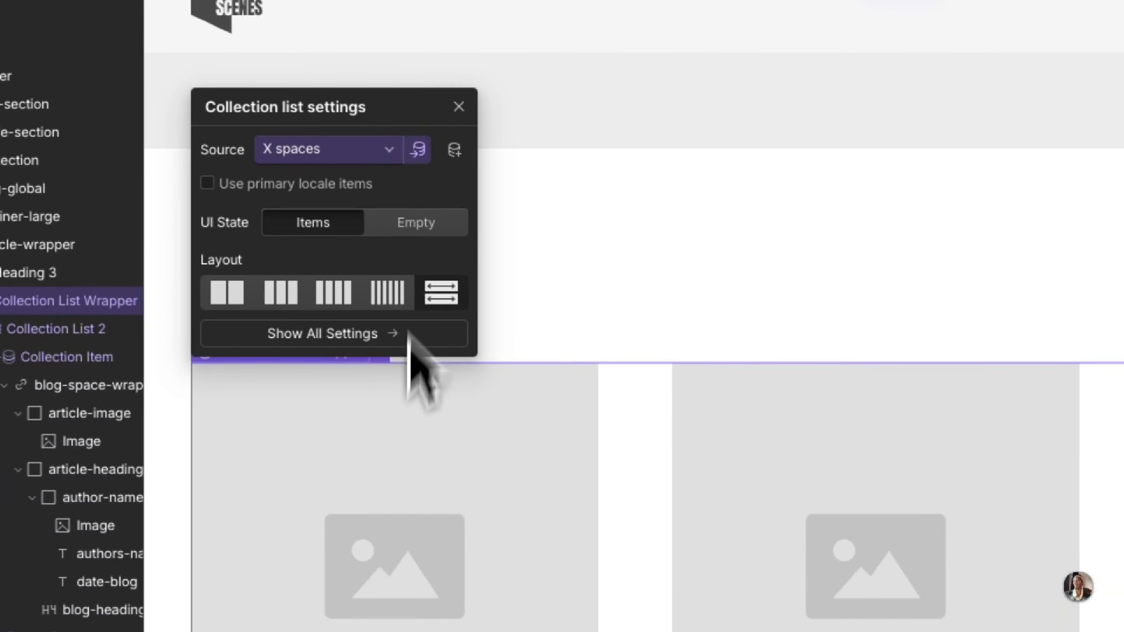
left_click(457, 108)
scroll(467, 476, "down", 5)
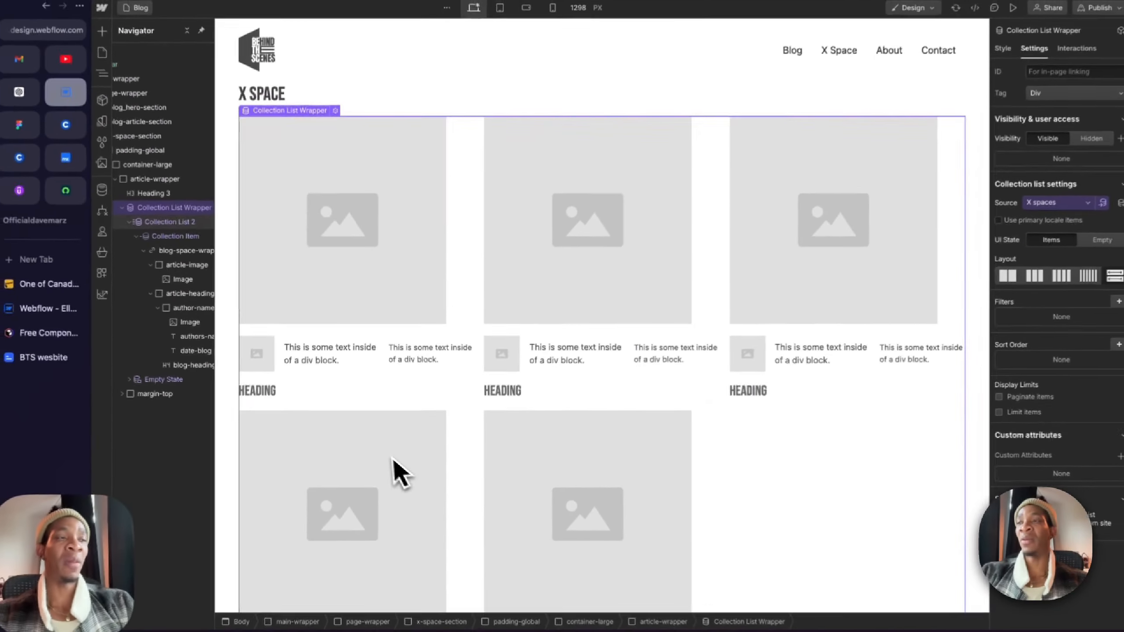
scroll(438, 452, "down", 2)
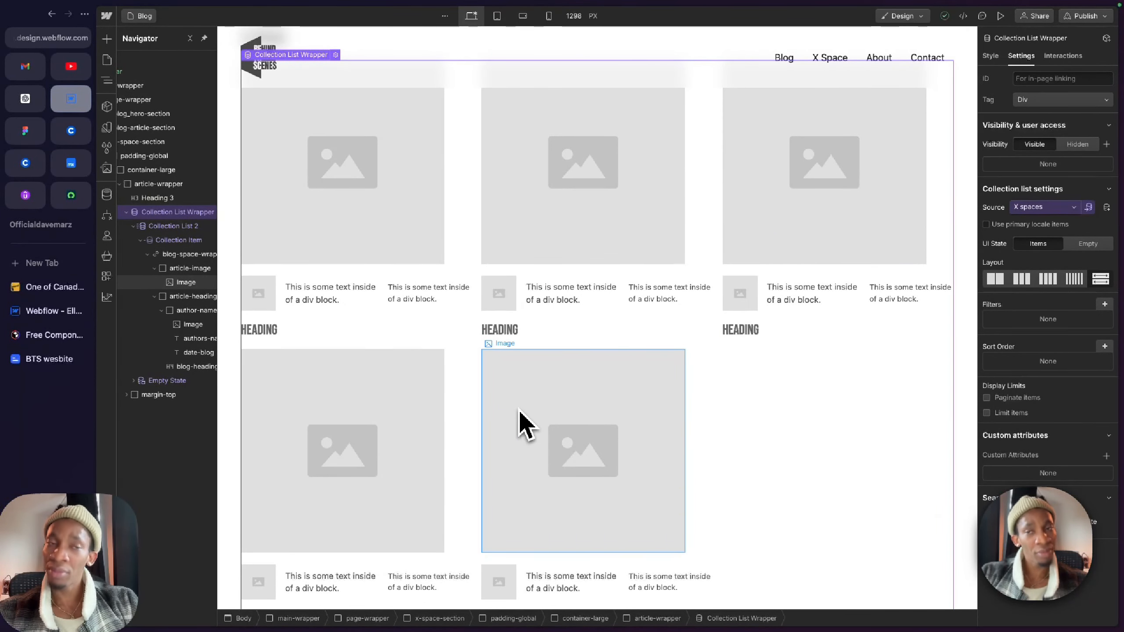
Step: Connect the X Space card's main image to the Thumbnail field of the X spaces collection
scroll(524, 425, "up", 2)
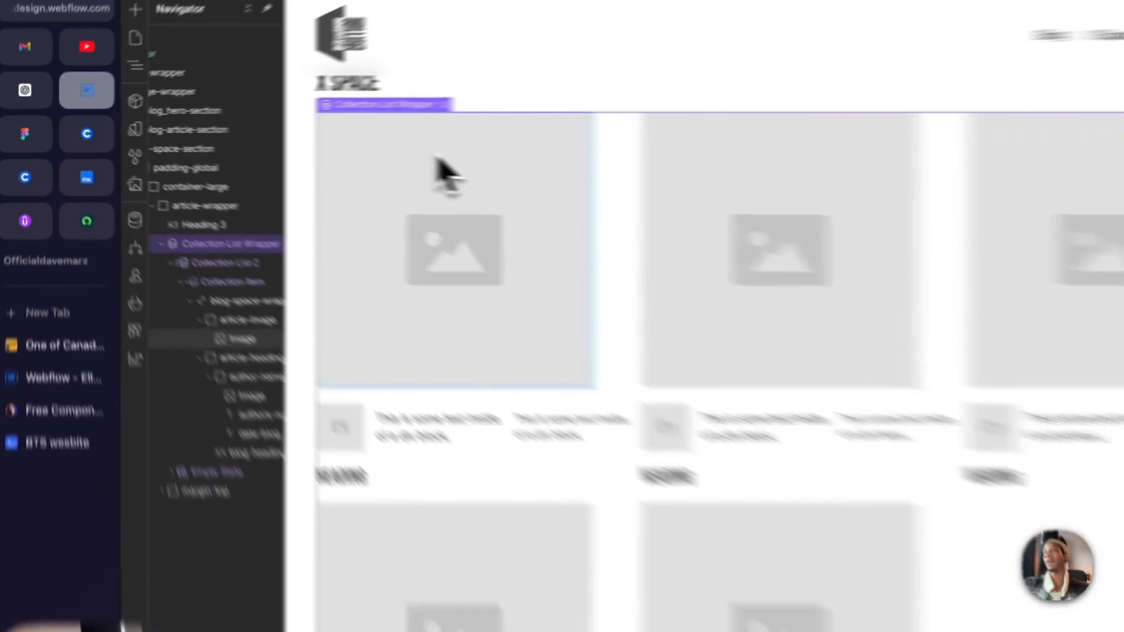
left_click(335, 173)
left_click(293, 112)
left_click(542, 201)
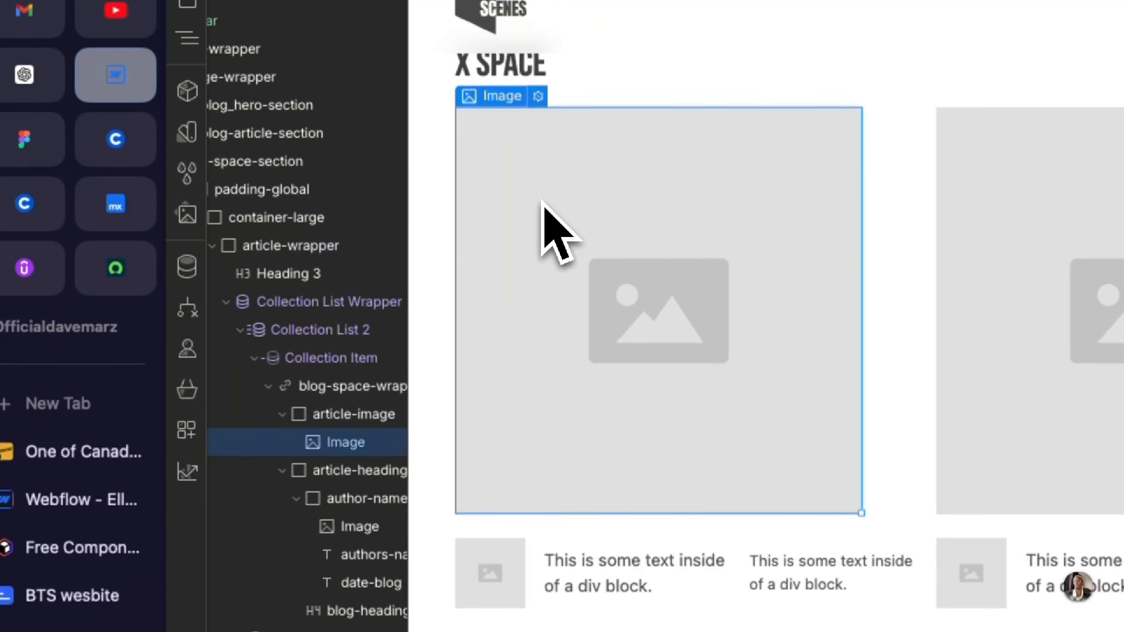
left_click(539, 97)
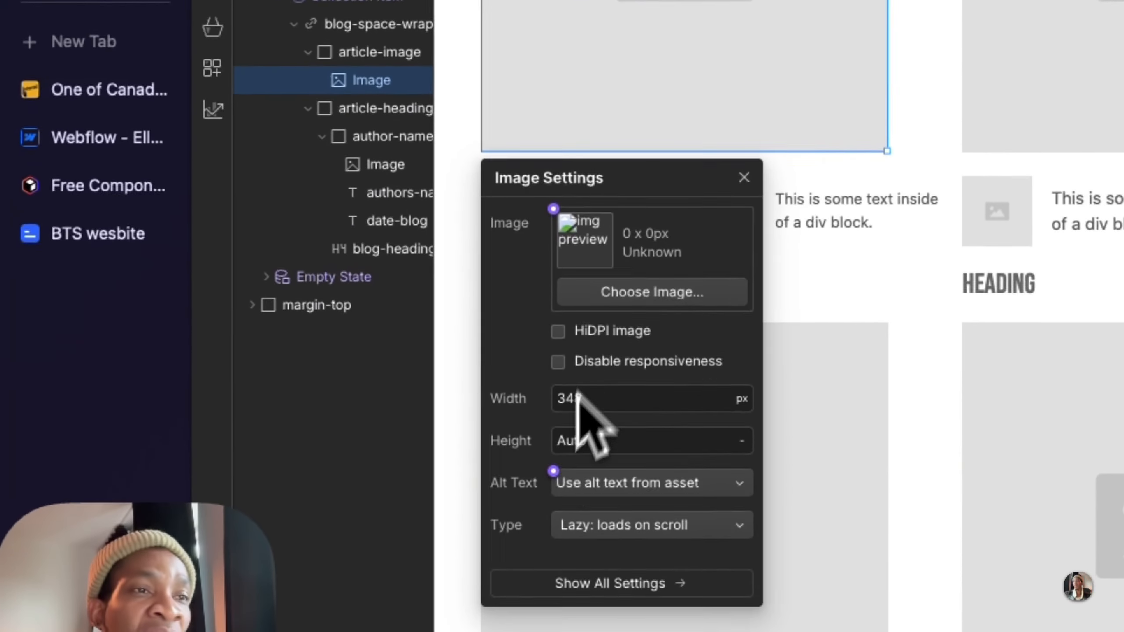
left_click(552, 202)
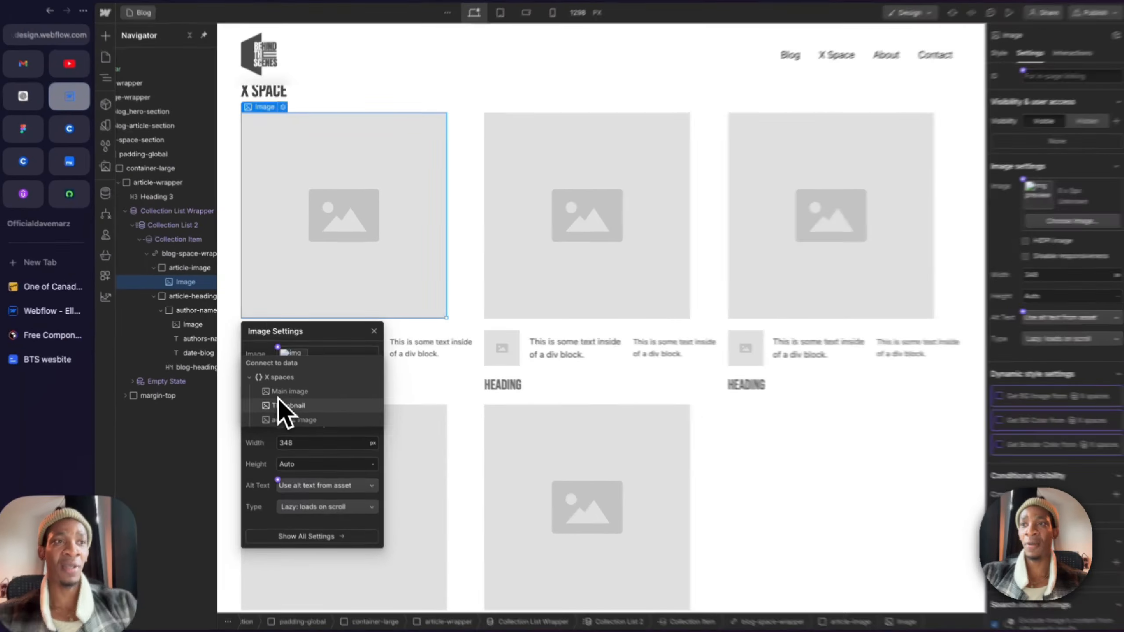
left_click(287, 405)
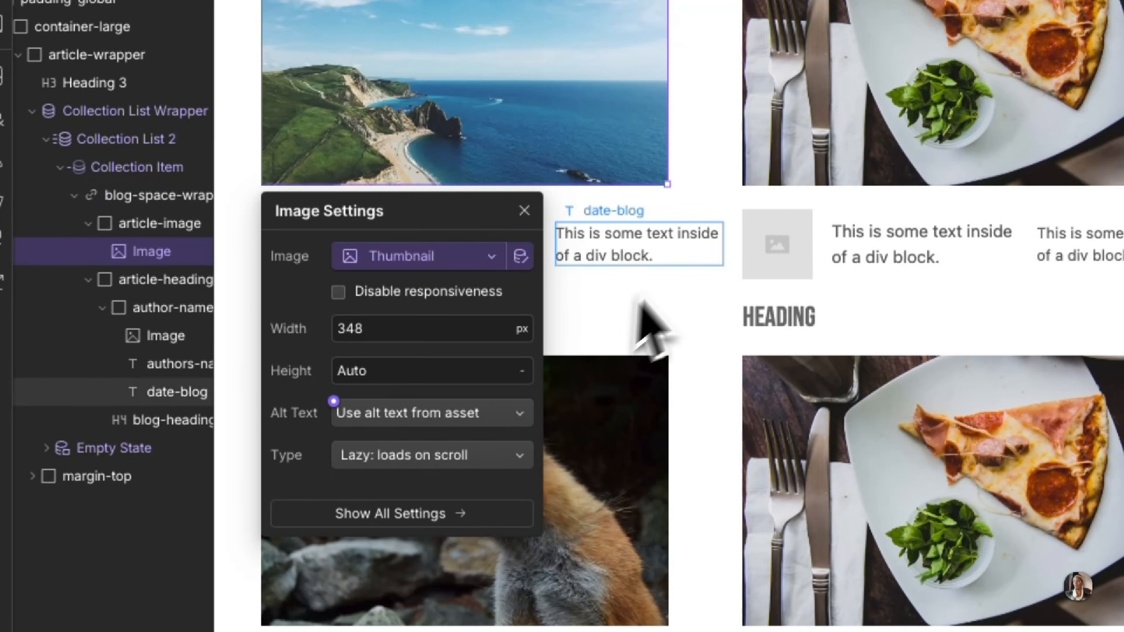
left_click(725, 114)
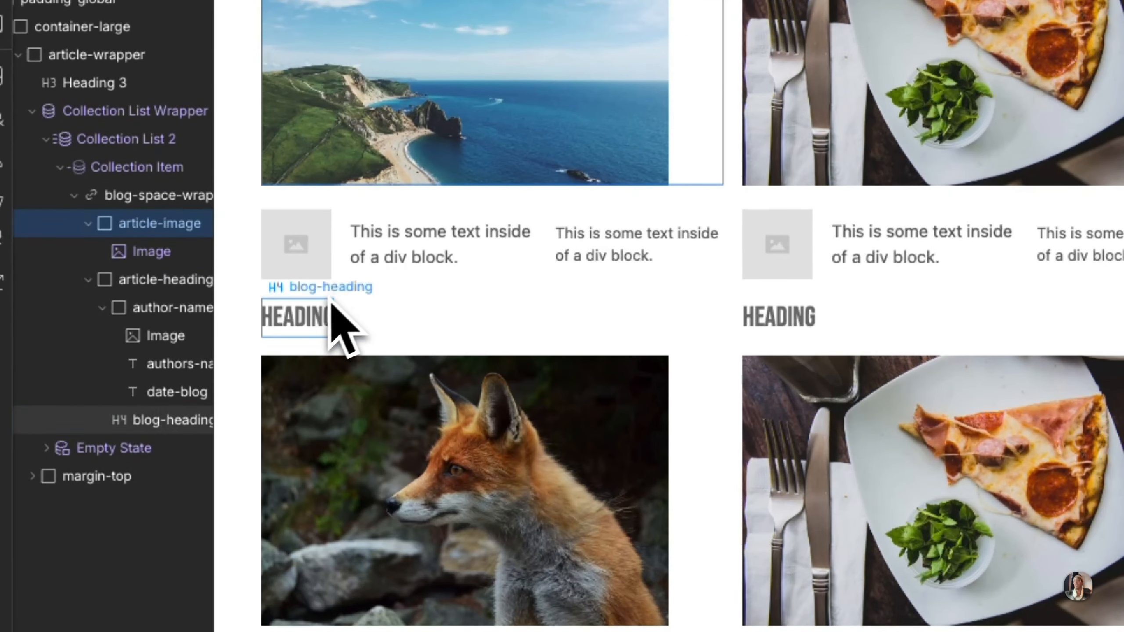
Step: Connect the blog-heading text in the X Space card to the Name field of the X spaces collection
left_click(315, 311)
left_click(387, 288)
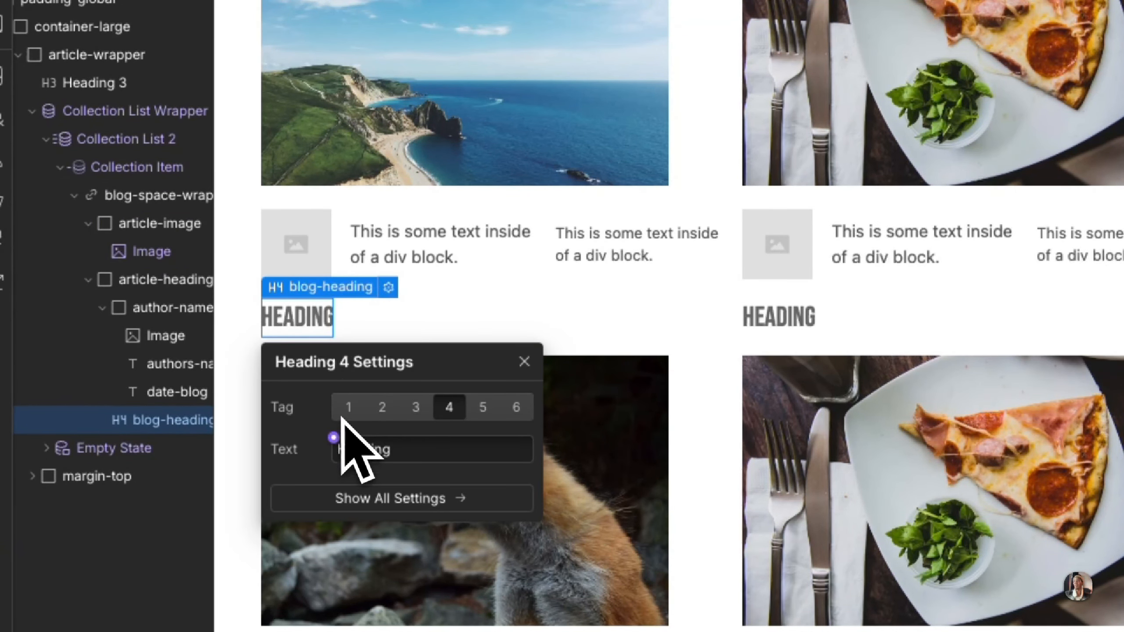
left_click(334, 438)
left_click(336, 525)
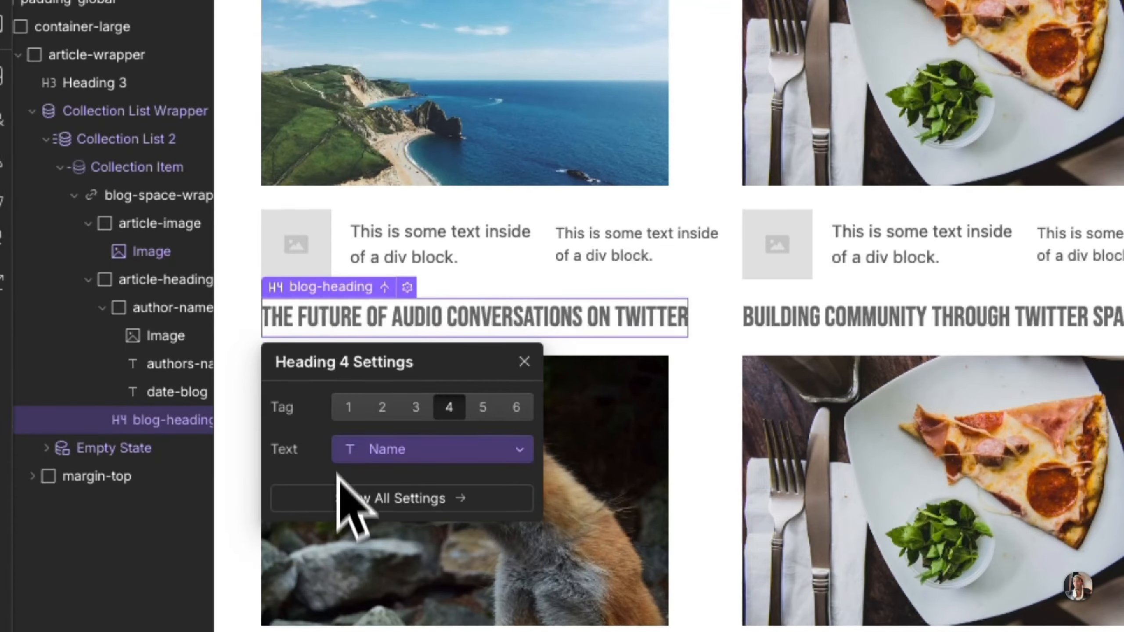
Step: Connect the authors-name text block in the X Space card to the Authors name field of the X spaces collection
left_click(525, 362)
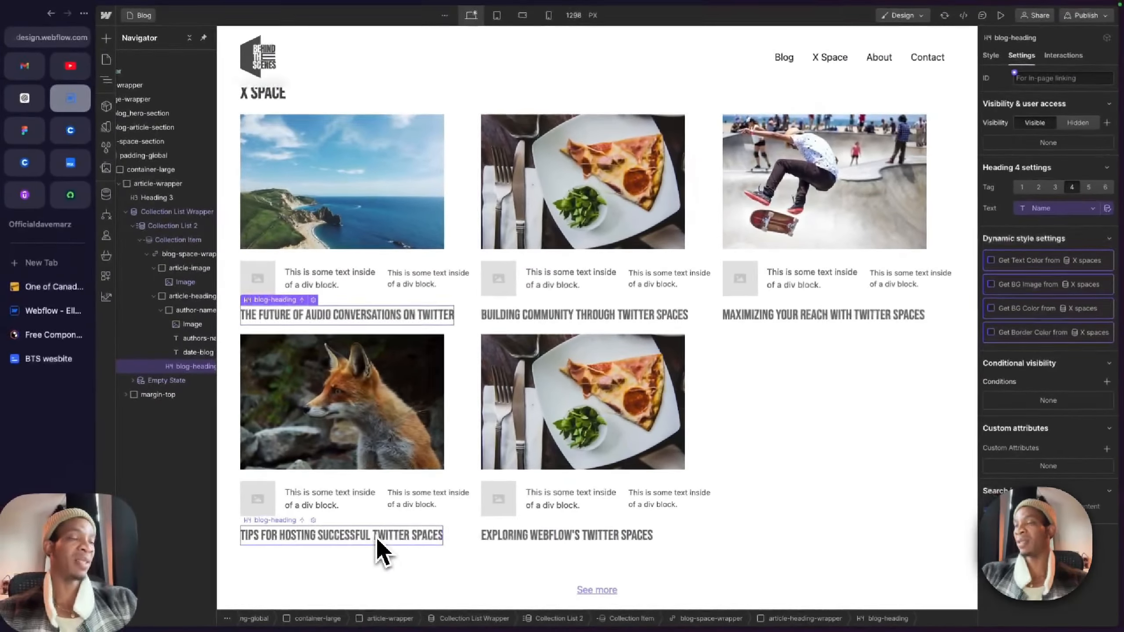
left_click(353, 279)
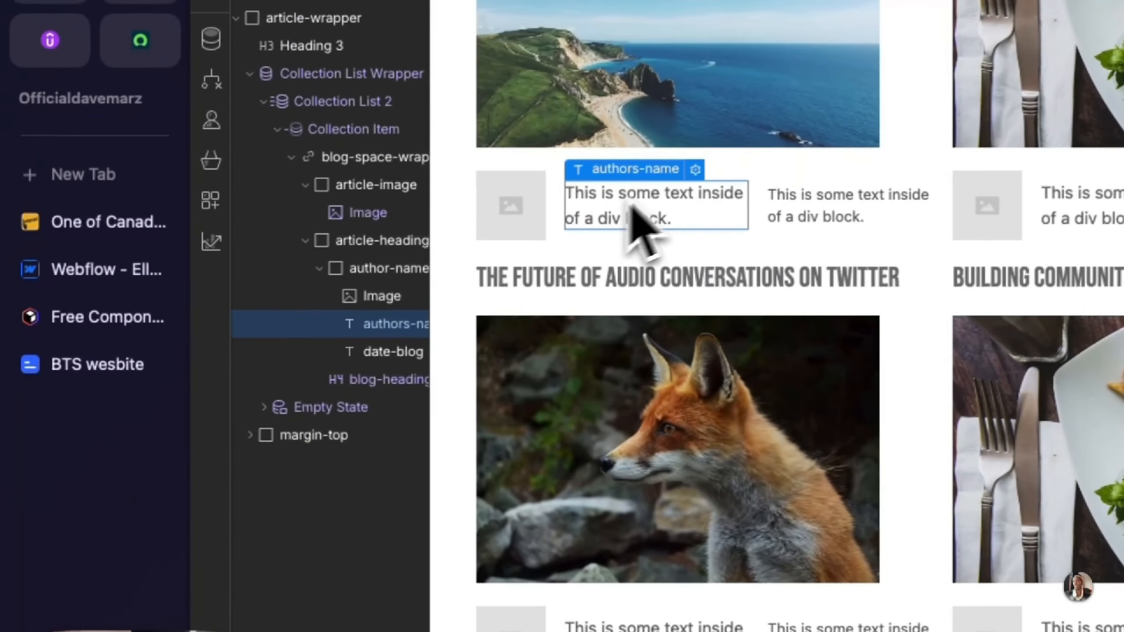
left_click(702, 169)
left_click(642, 285)
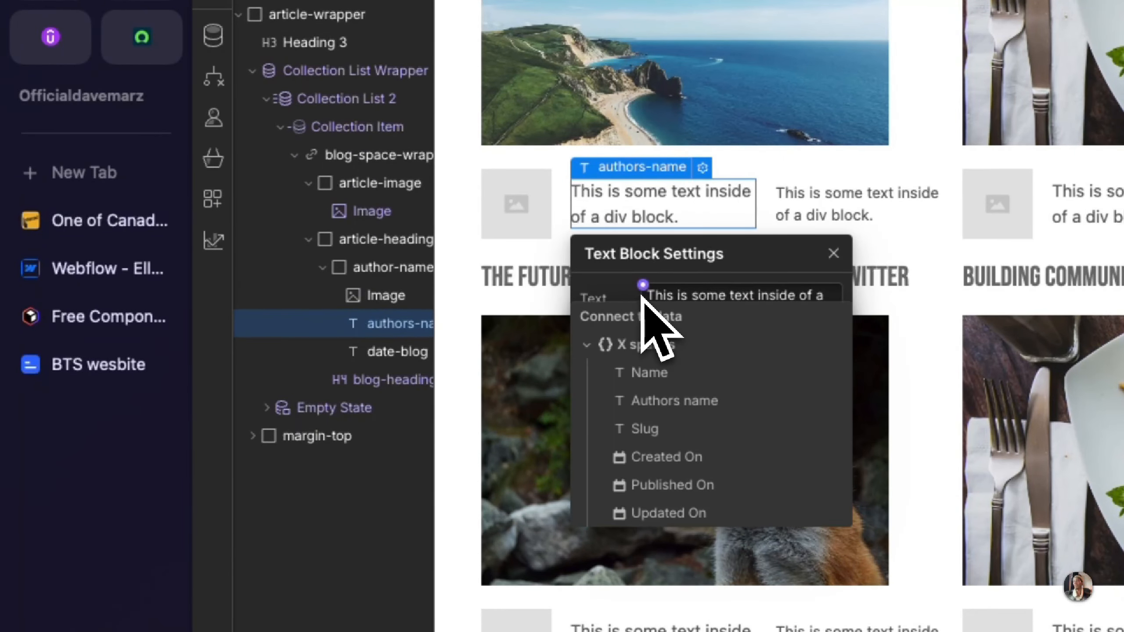
left_click(639, 398)
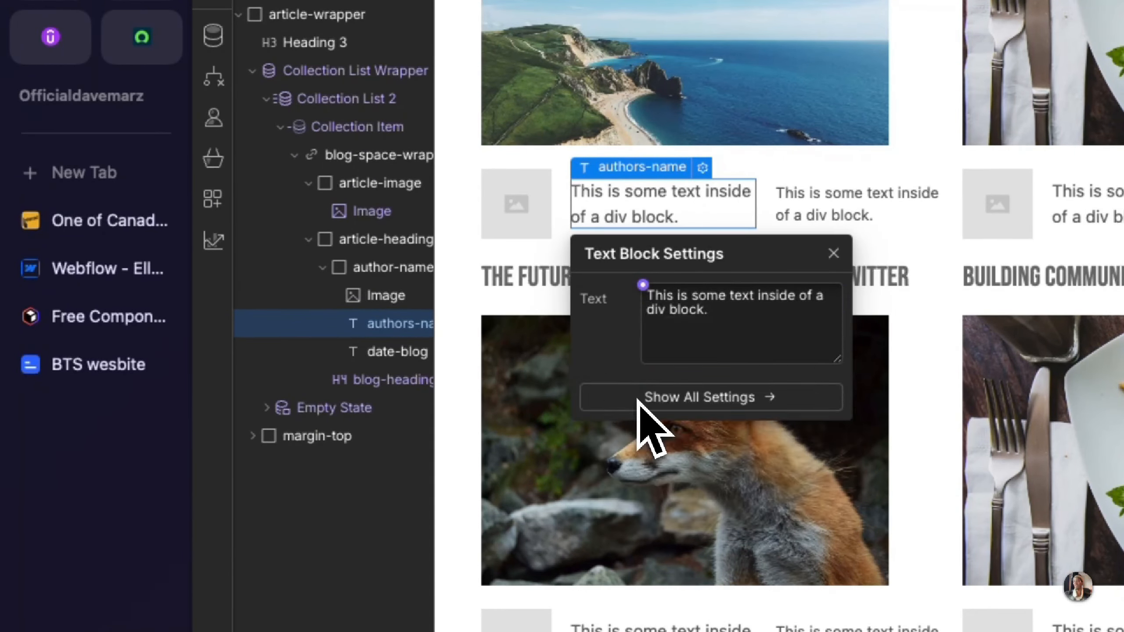
Step: Connect the date-blog text block in the X Space card to the Created On field
left_click(735, 218)
left_click(799, 171)
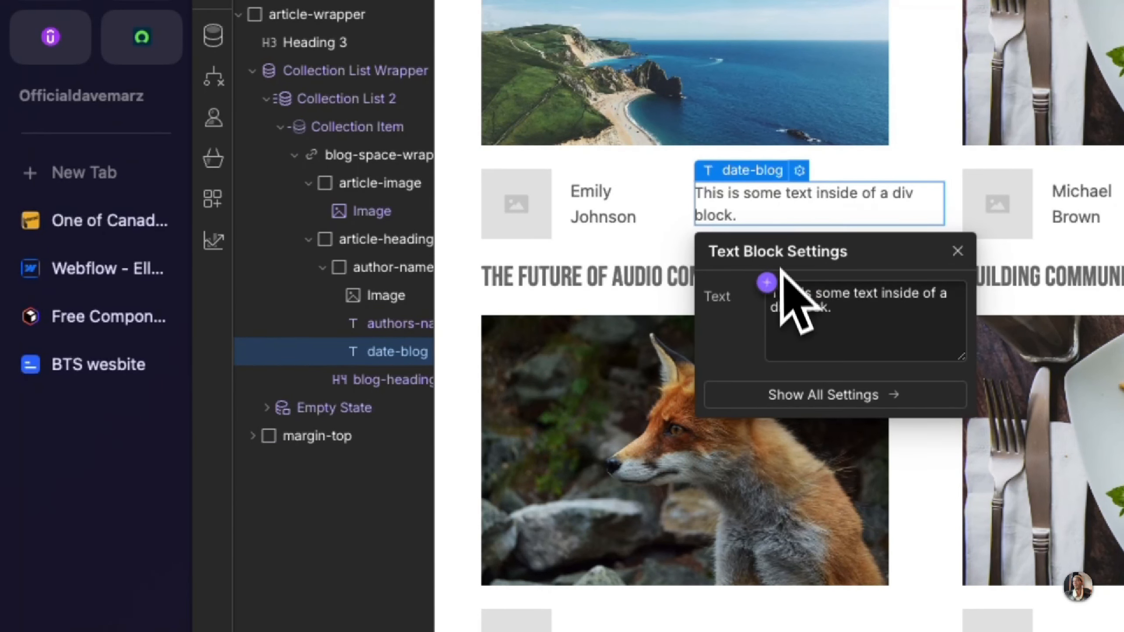
left_click(769, 281)
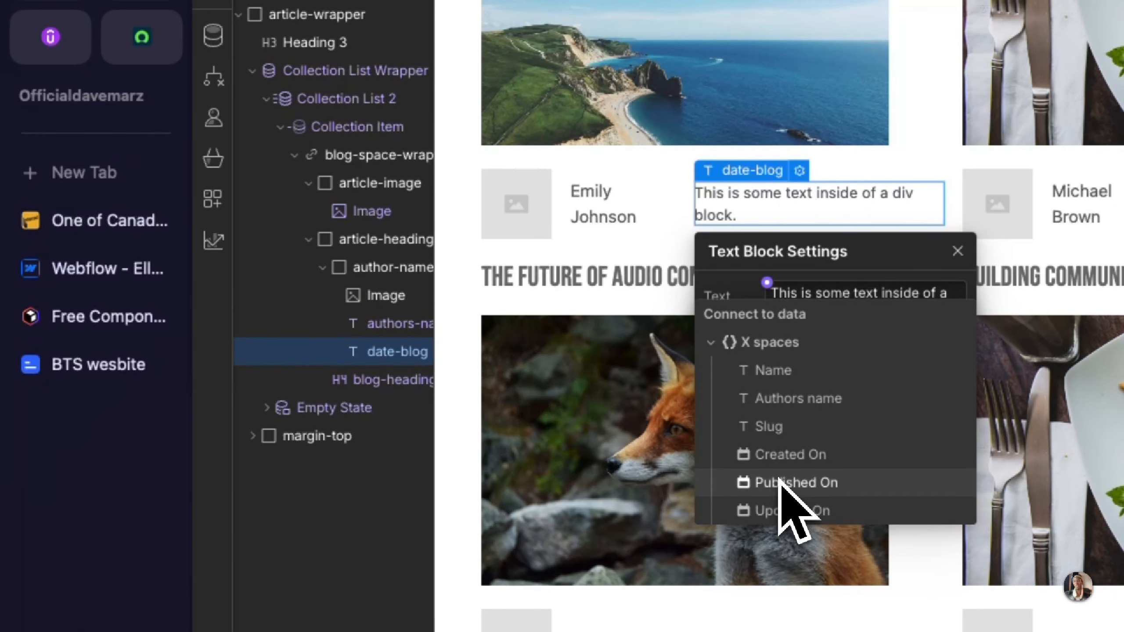
left_click(790, 454)
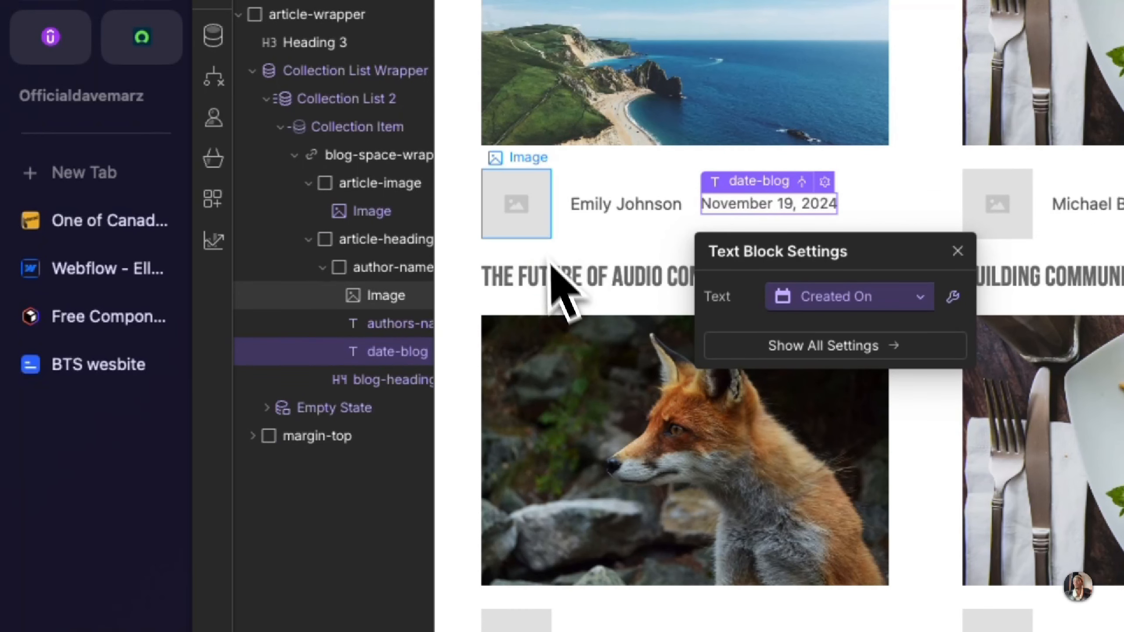
Step: Connect the small author image beside the authors-name text to the authors image field of the X spaces collection
left_click(533, 224)
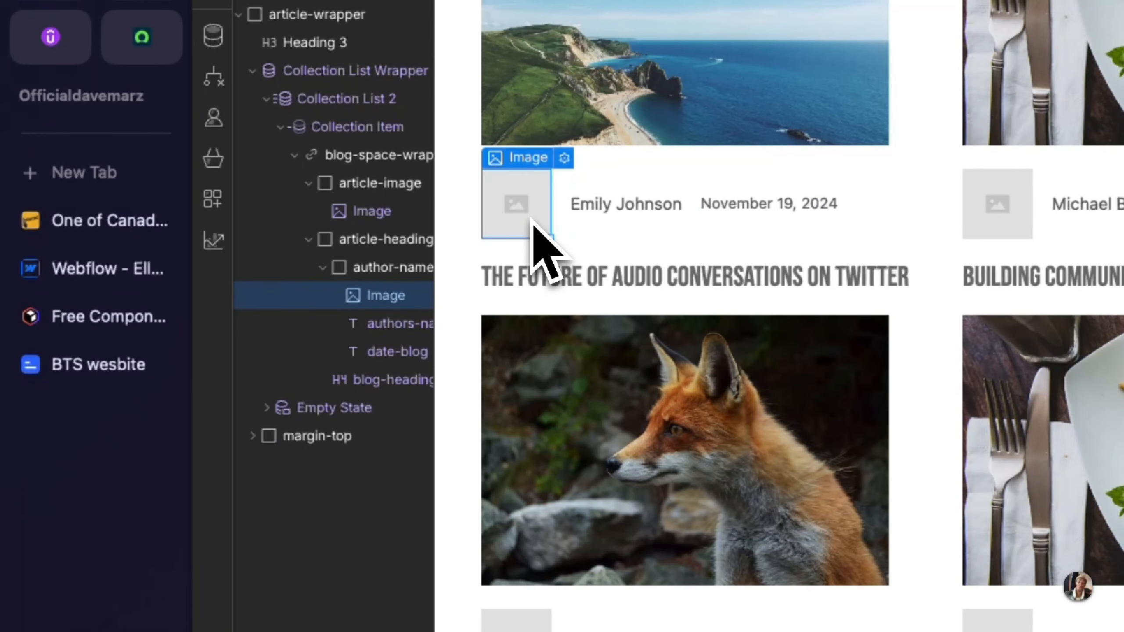
left_click(564, 158)
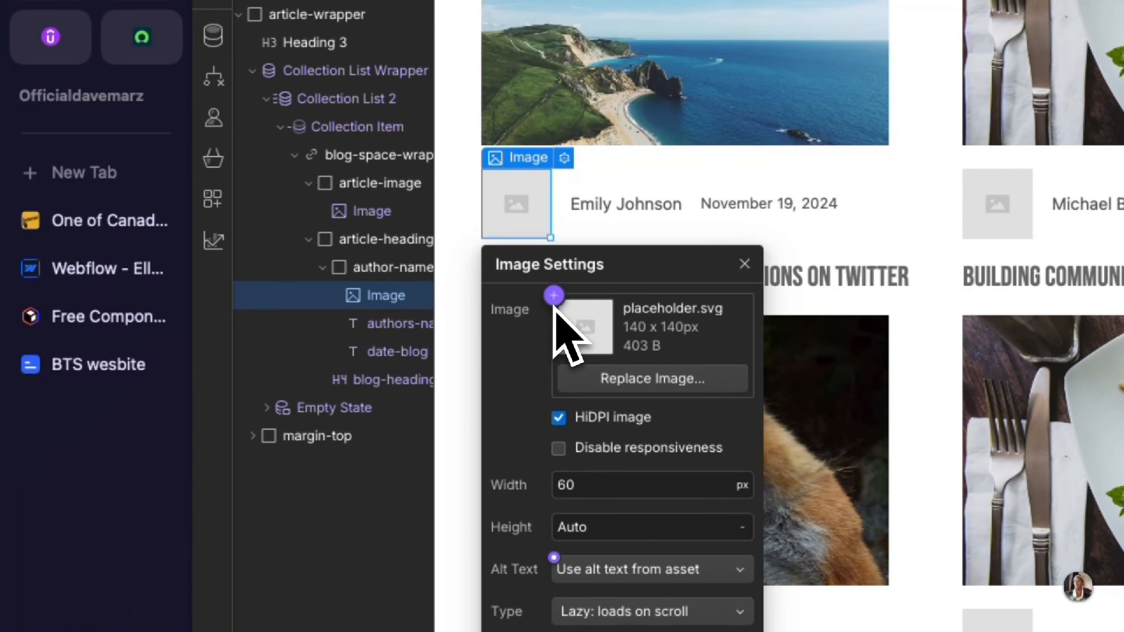
left_click(554, 301)
left_click(556, 438)
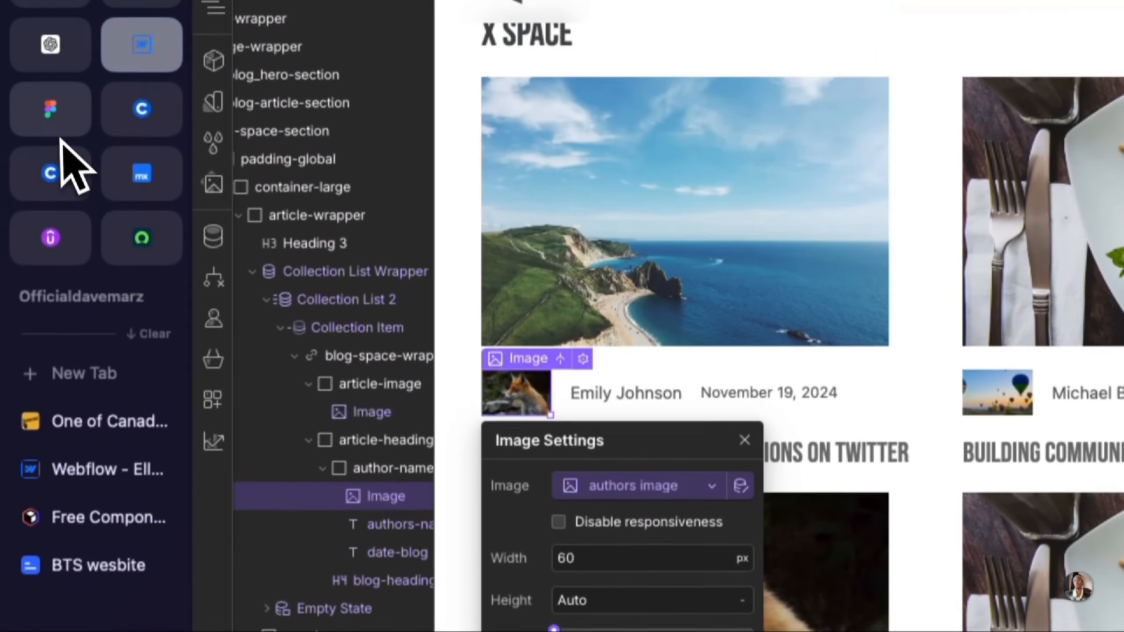
Step: Check the X Space cards in the Figma design, return to Webflow, and delete the author image and authors-name text from the X Space card
left_click(53, 112)
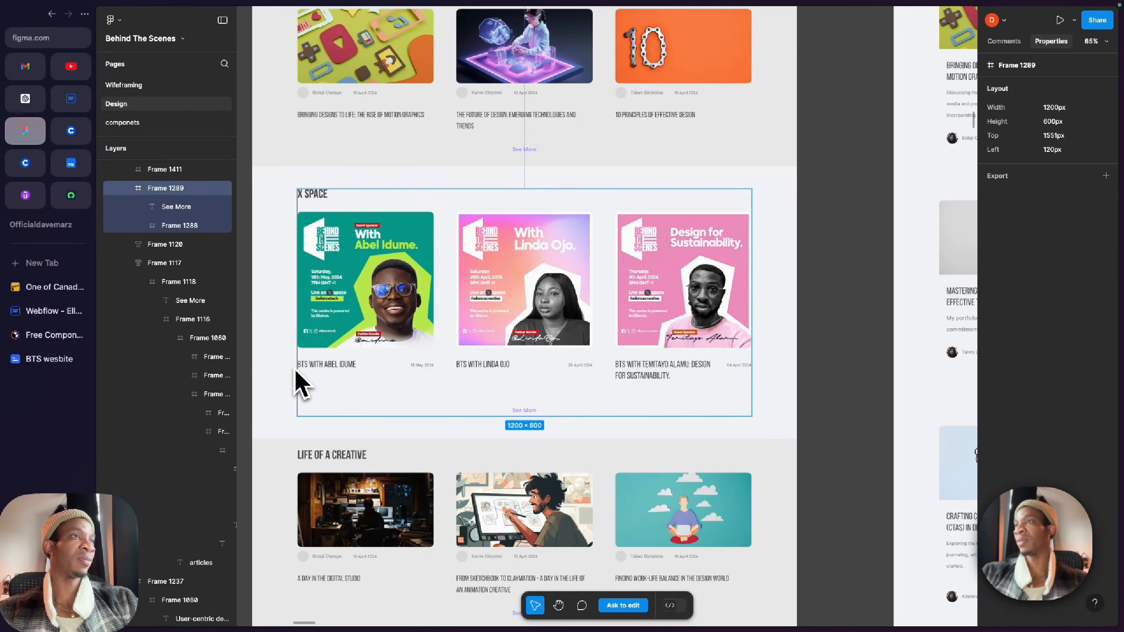
scroll(302, 384, "up", 5)
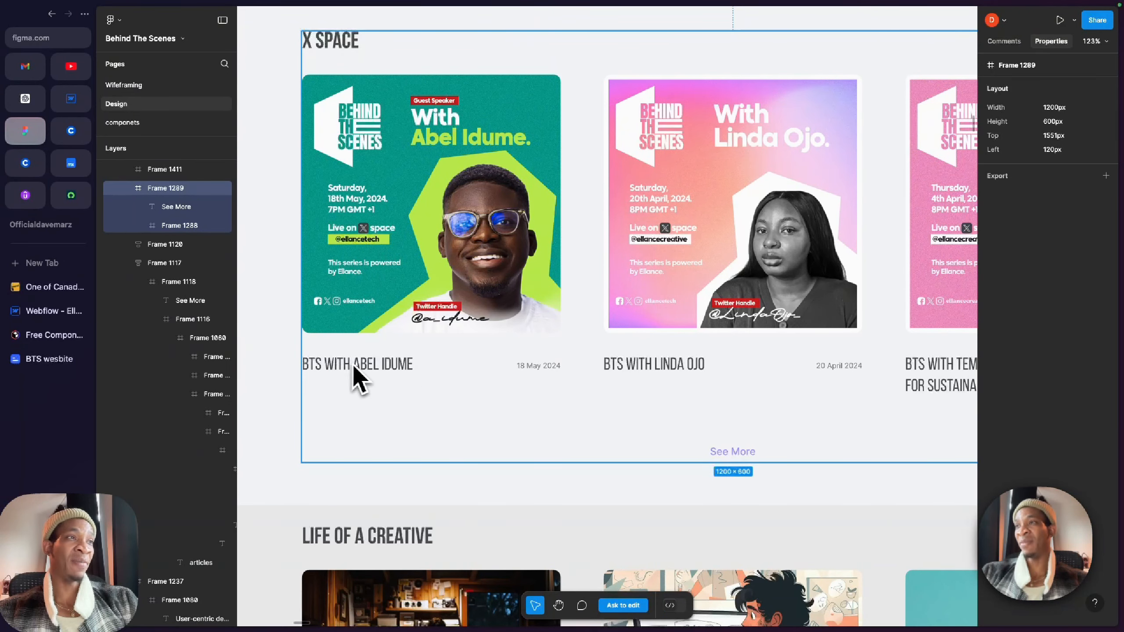
scroll(593, 371, "down", 3)
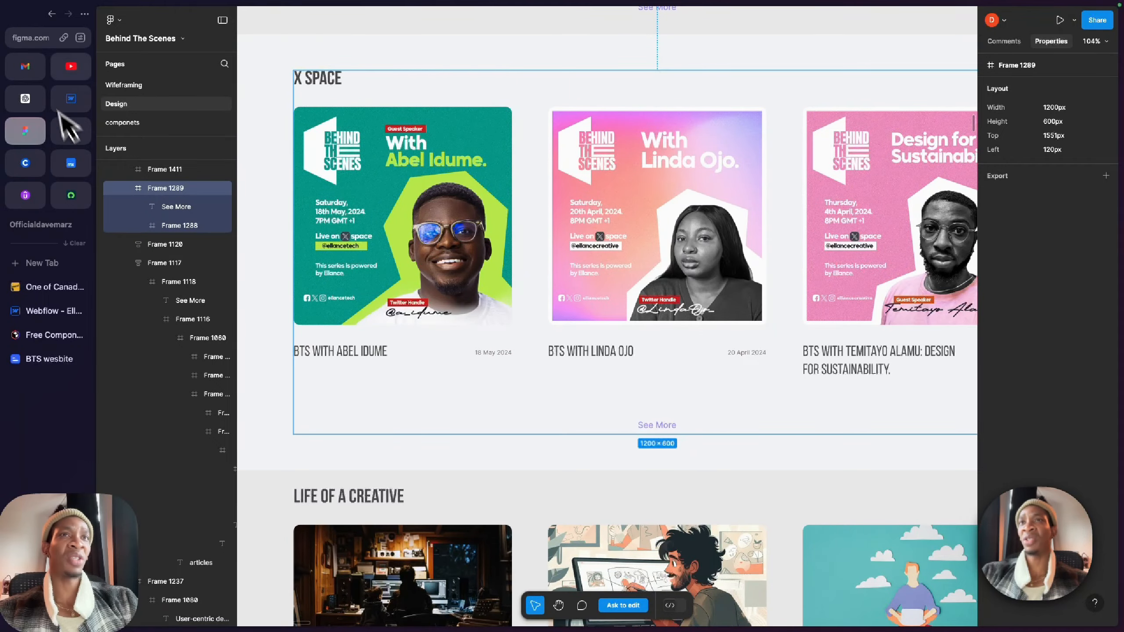
left_click(70, 98)
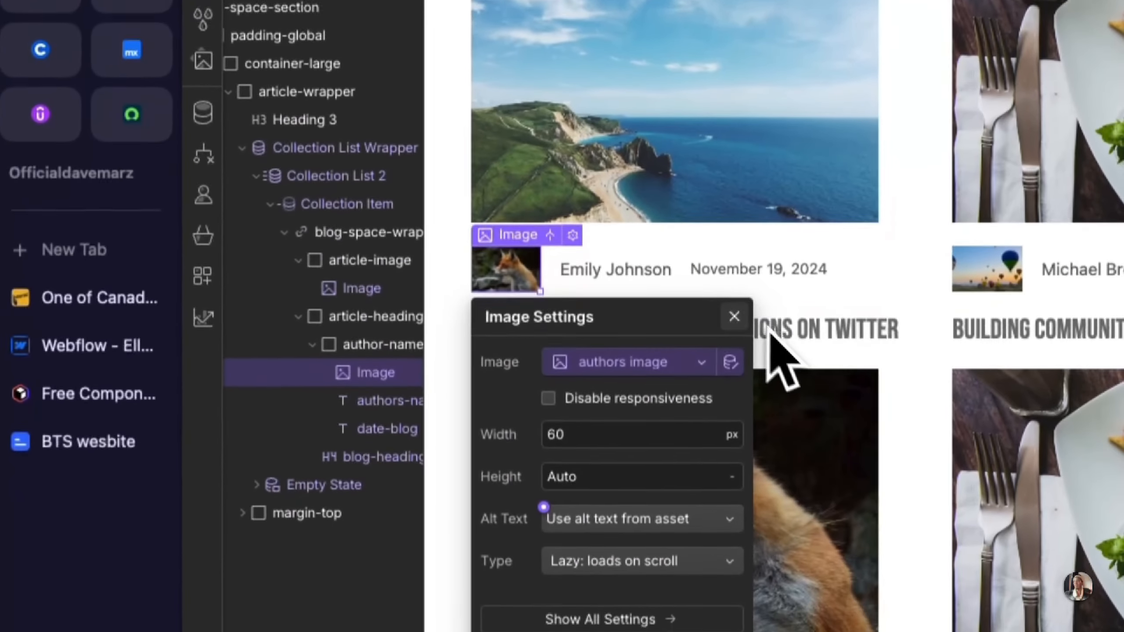
left_click(740, 503)
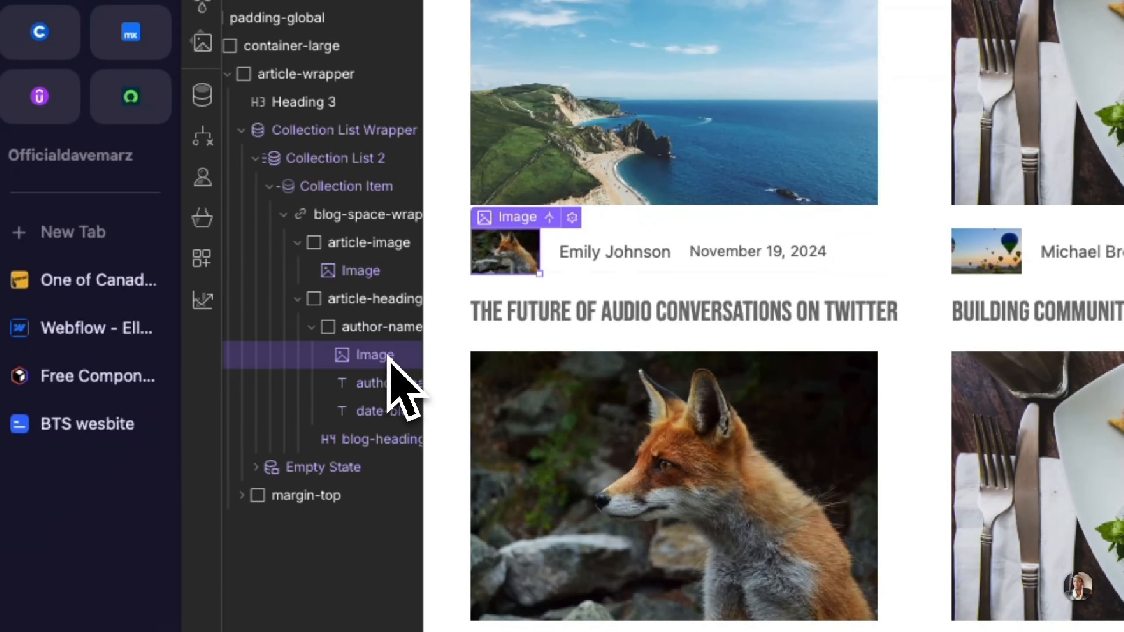
key("Delete")
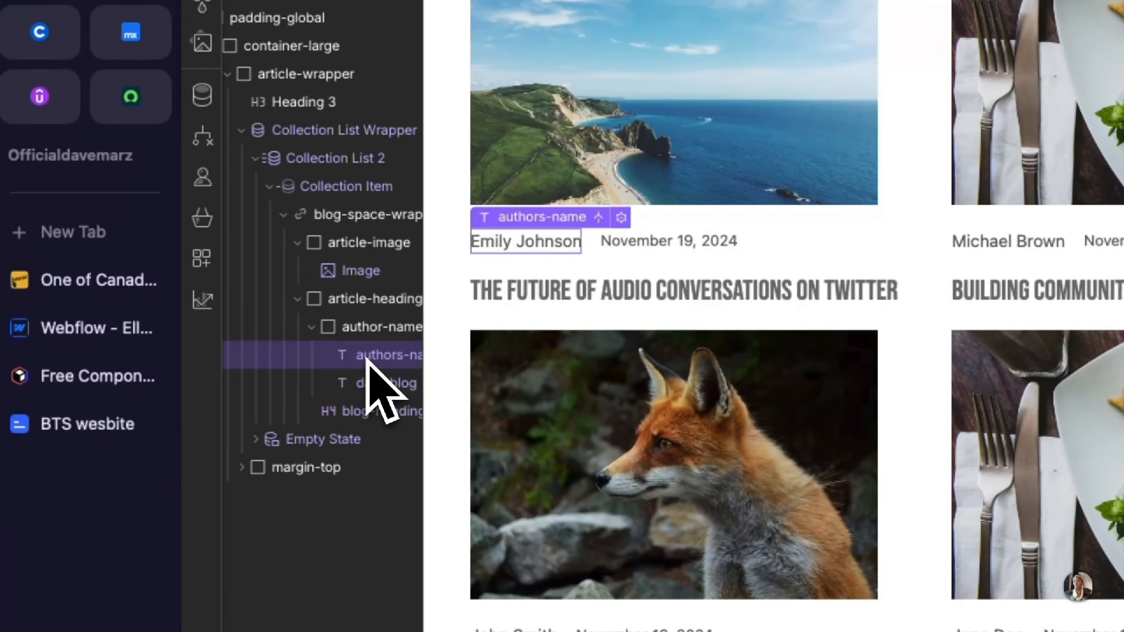
key("Delete")
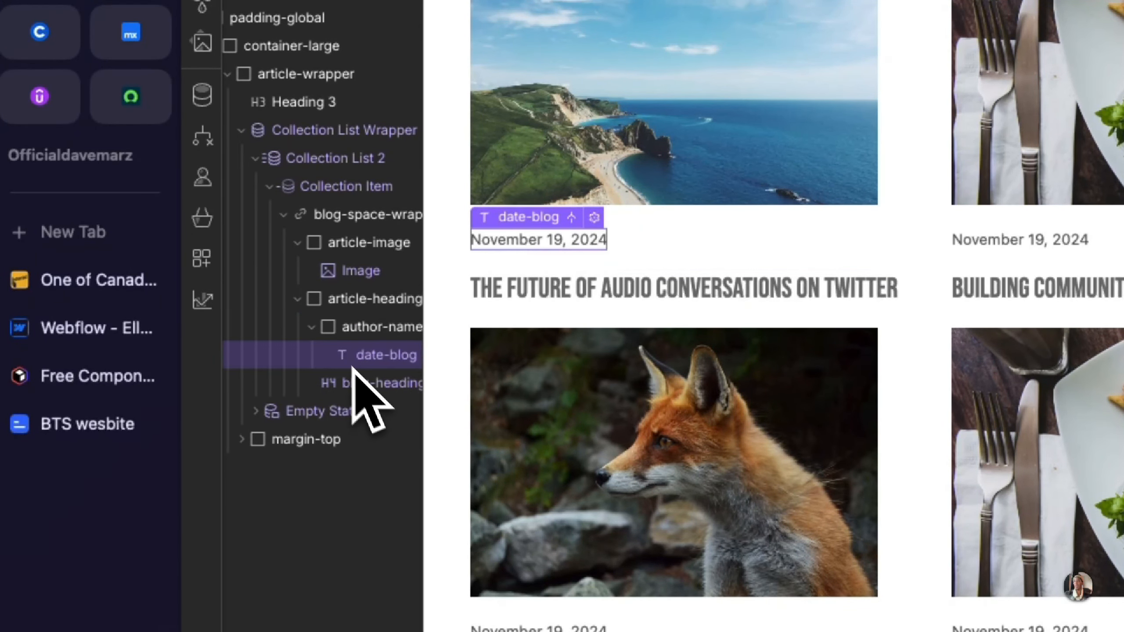
Step: Limit the X Space Collection List Wrapper to showing 3 items
left_click(312, 327)
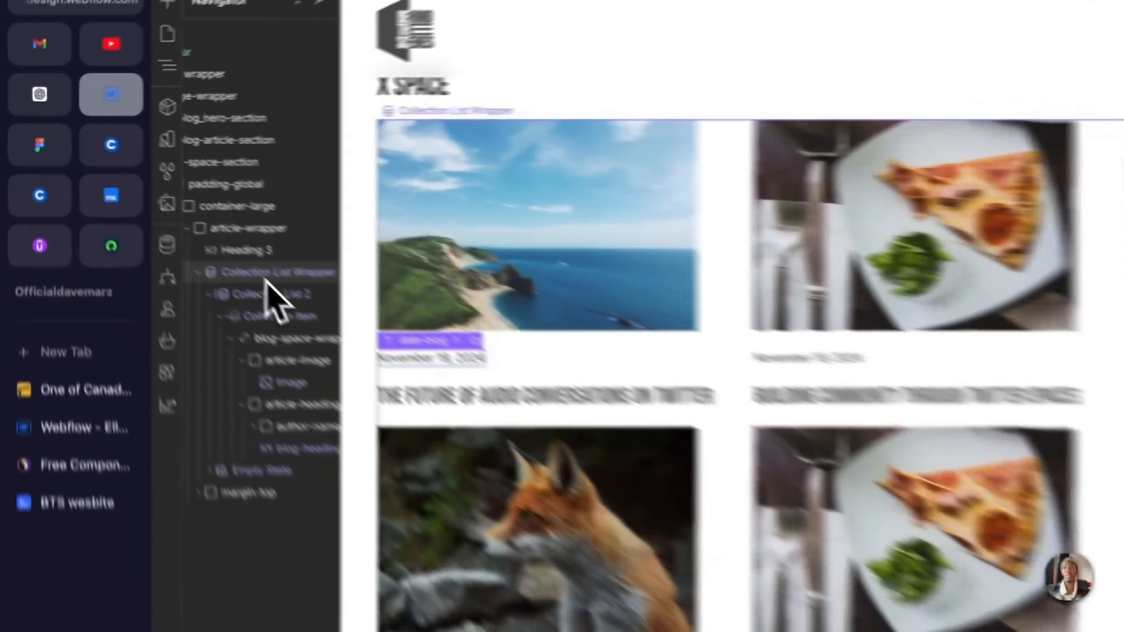
left_click(170, 216)
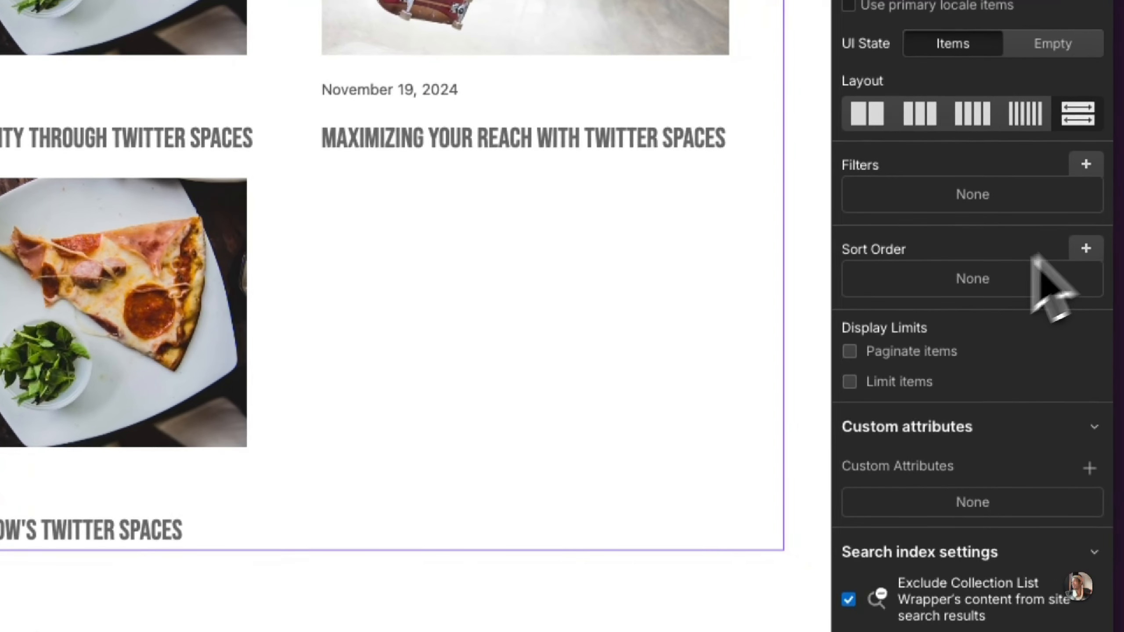
left_click(858, 384)
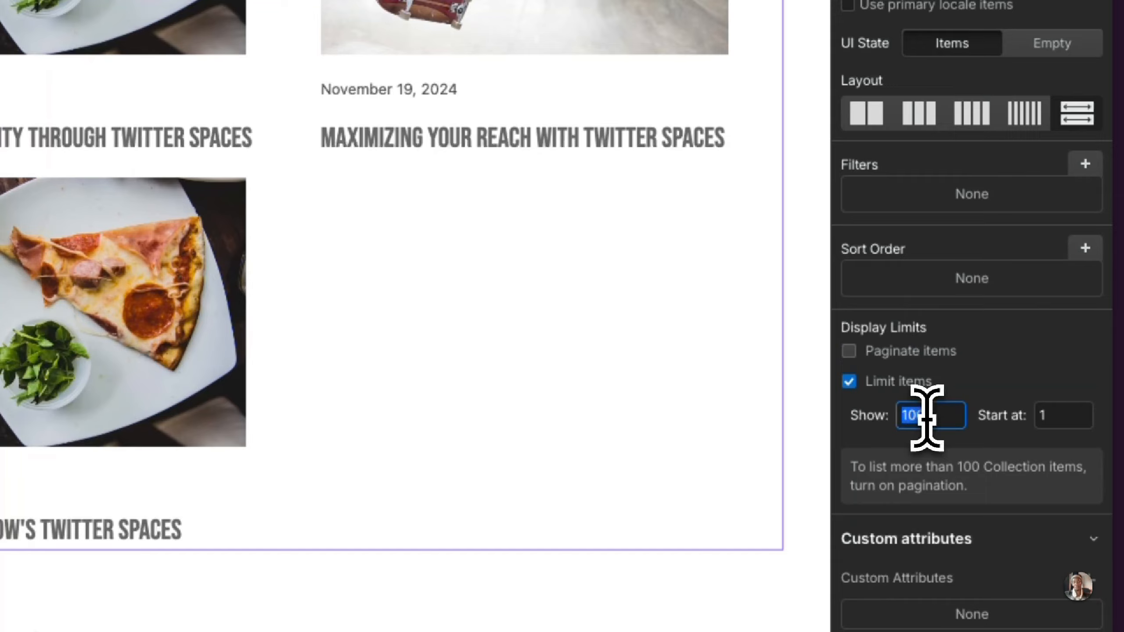
type("3")
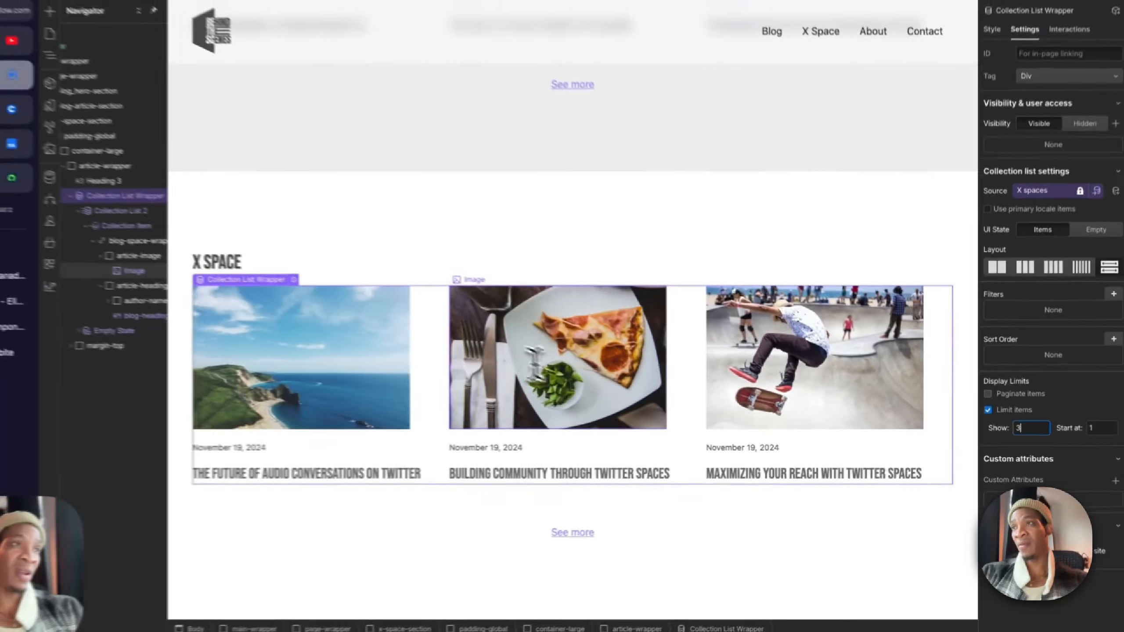
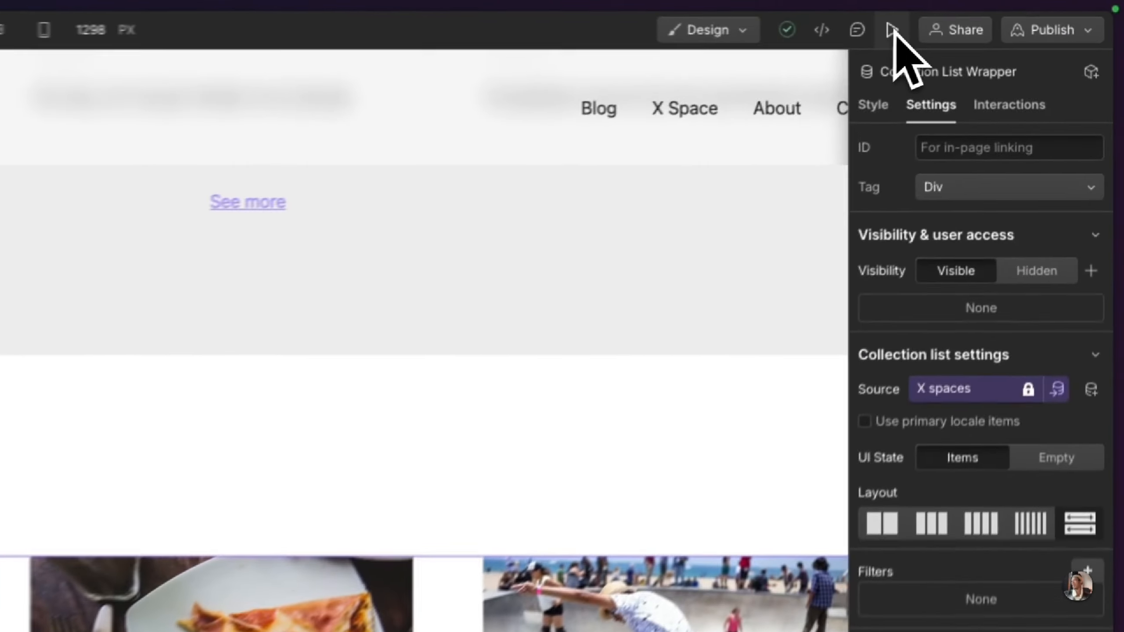
Step: Preview the Blog page, review the X Space section with its three cards, and leave the preview
left_click(1000, 15)
scroll(353, 452, "up", 10)
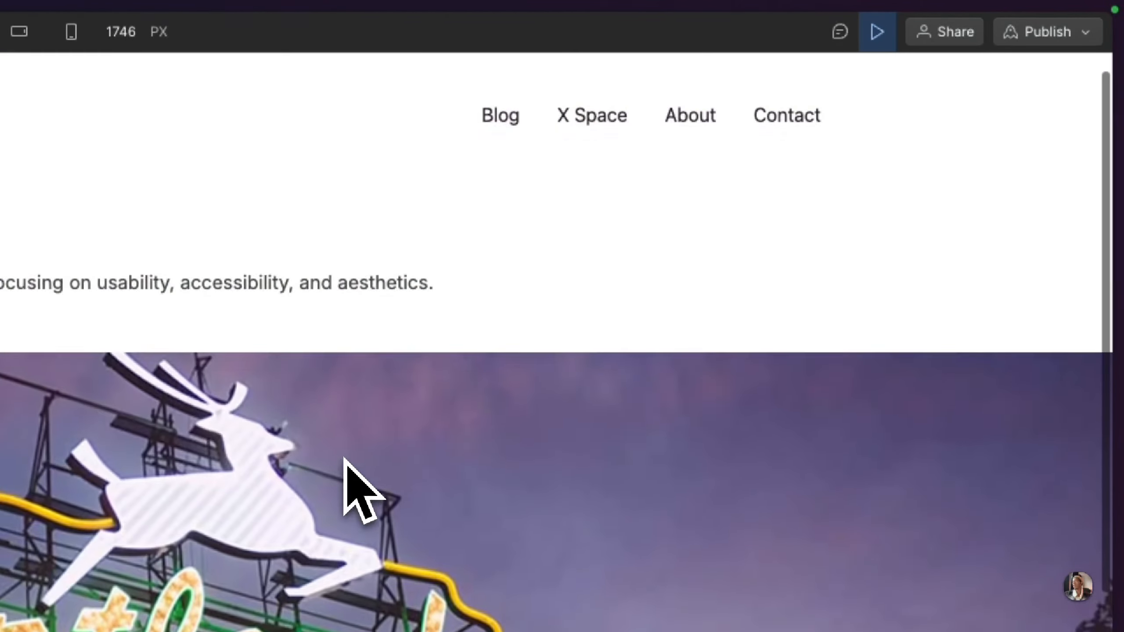
scroll(346, 458, "down", 10)
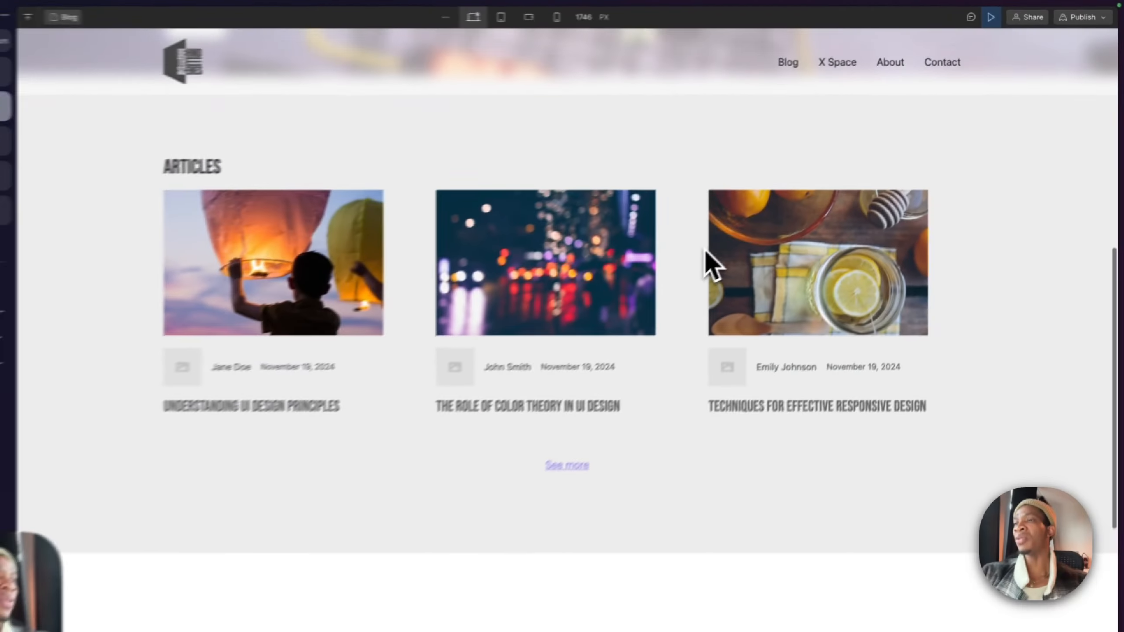
scroll(713, 265, "down", 5)
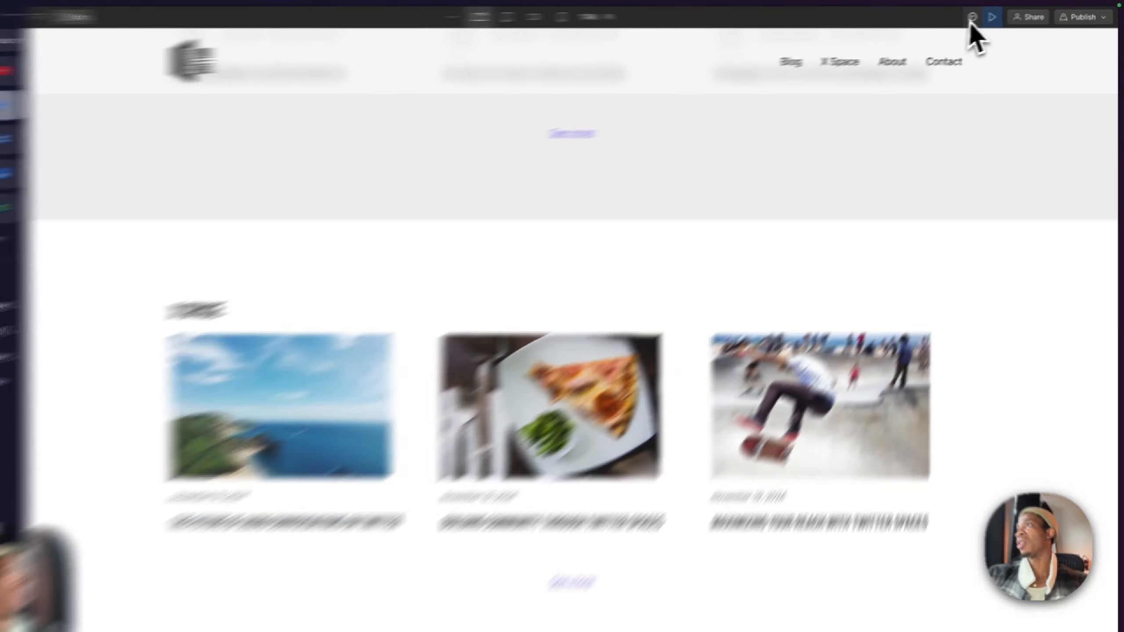
left_click(1001, 15)
Step: Switch to the Figma design, examine the Life of a Creative section below X Space, and return to Webflow
left_click(34, 135)
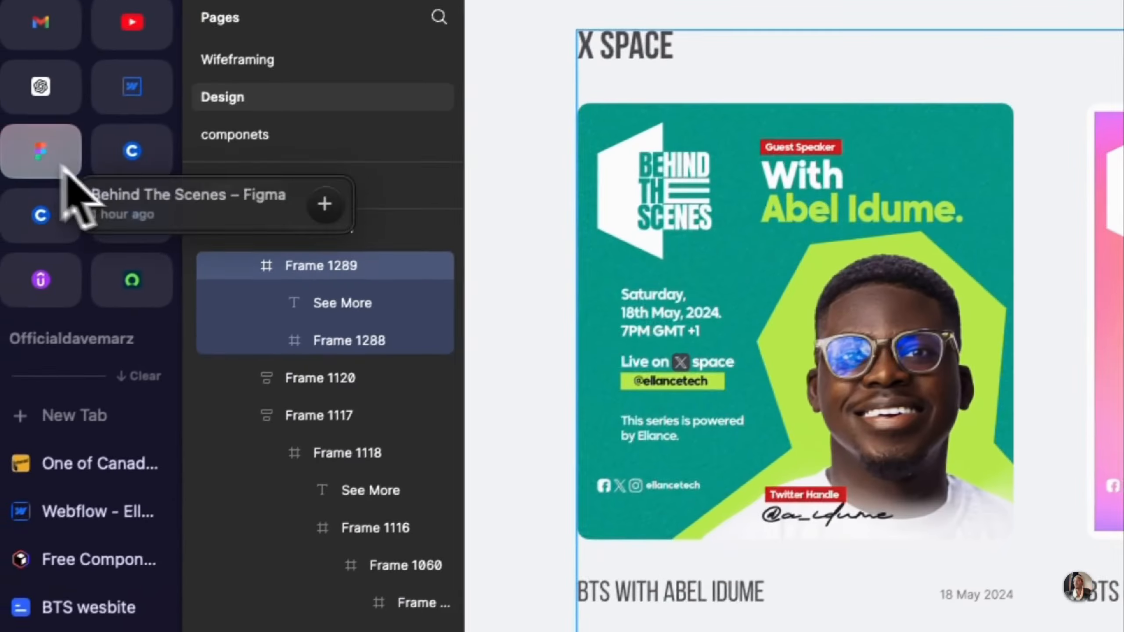
scroll(733, 496, "down", 5)
scroll(700, 450, "down", 5)
scroll(697, 448, "down", 4)
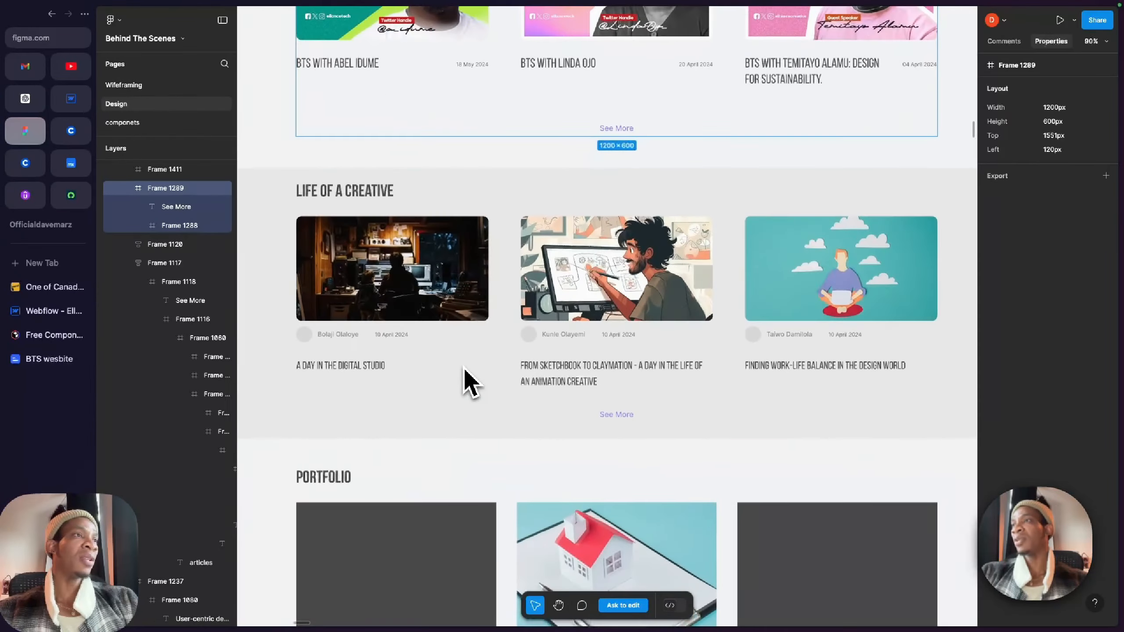
scroll(470, 382, "up", 1)
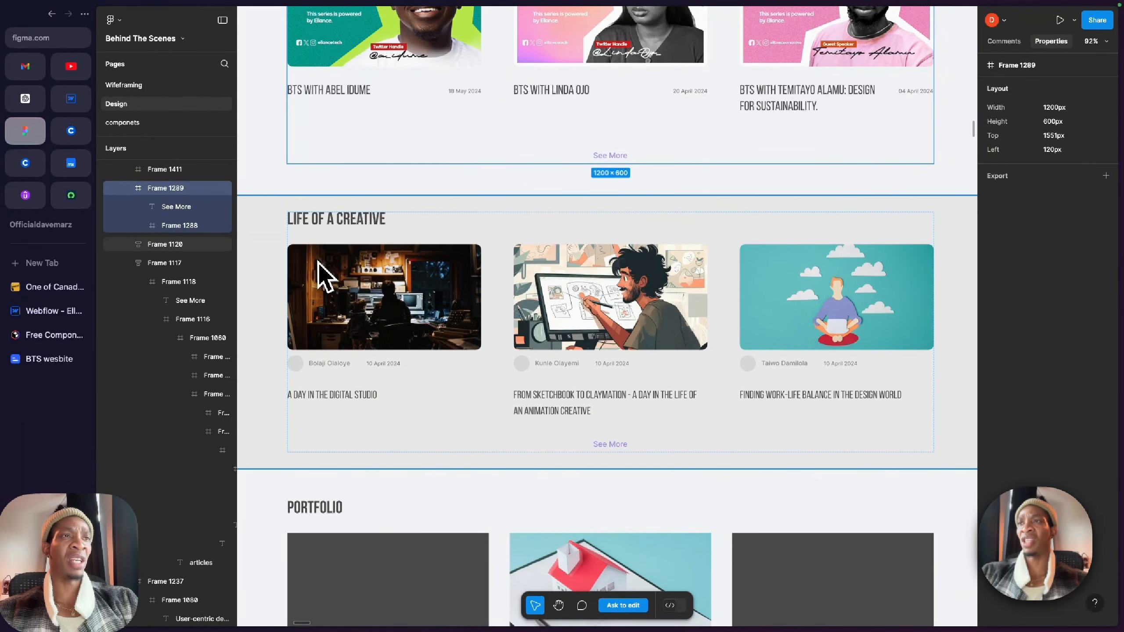
left_click(70, 98)
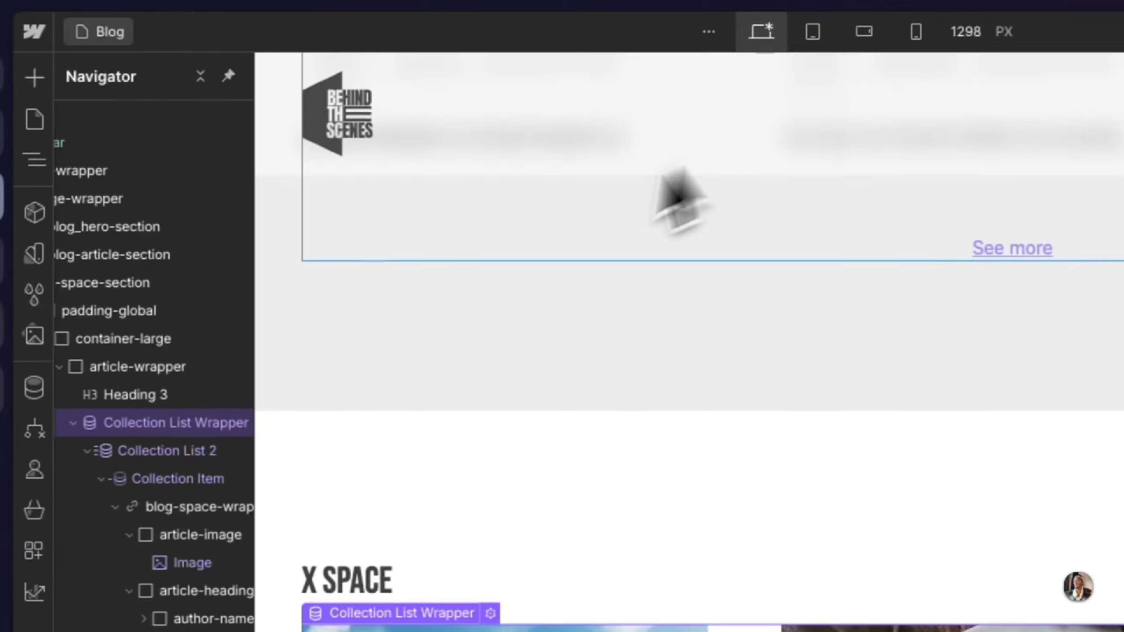
Step: Open the CMS collections, switch to Figma, and compare the Life of a Creative cards with the Articles and X Space cards
left_click(34, 388)
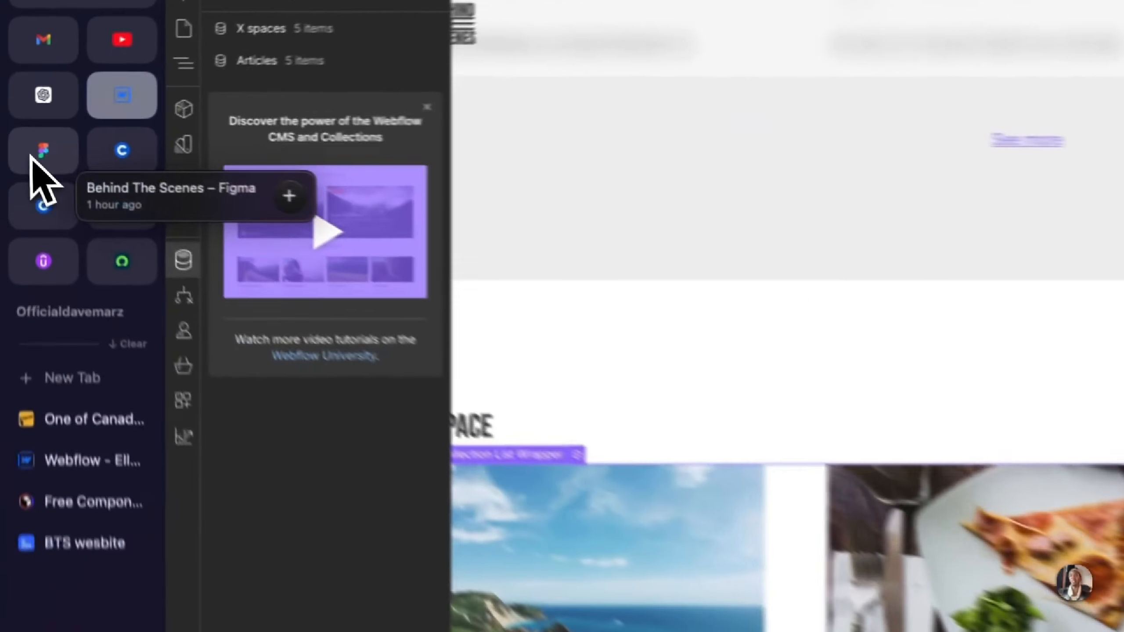
left_click(25, 132)
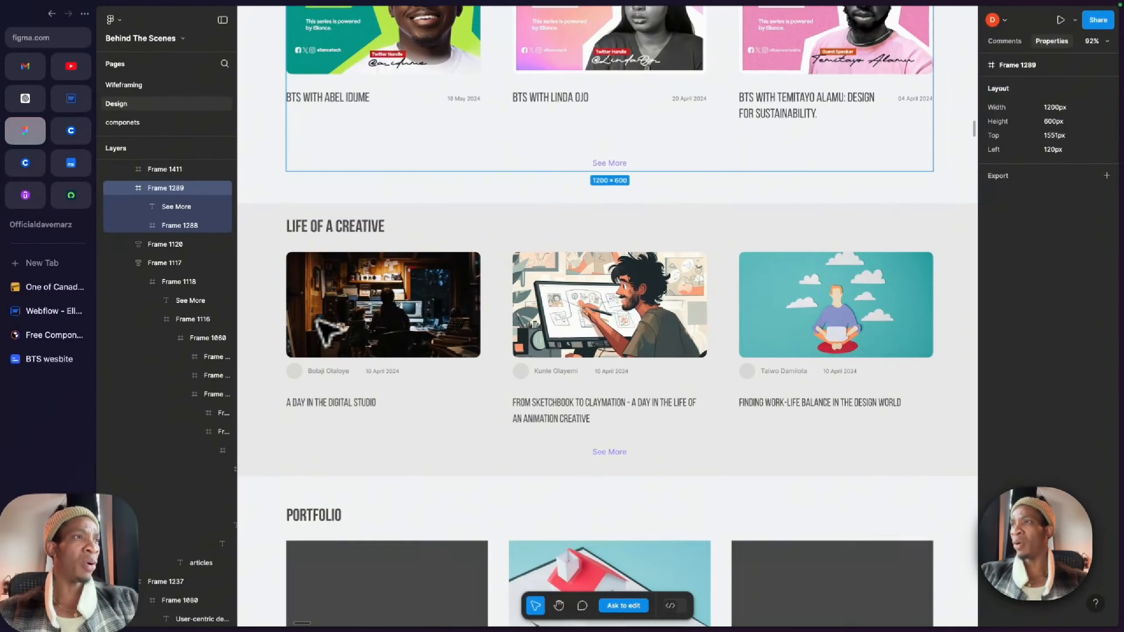
scroll(326, 331, "up", 10)
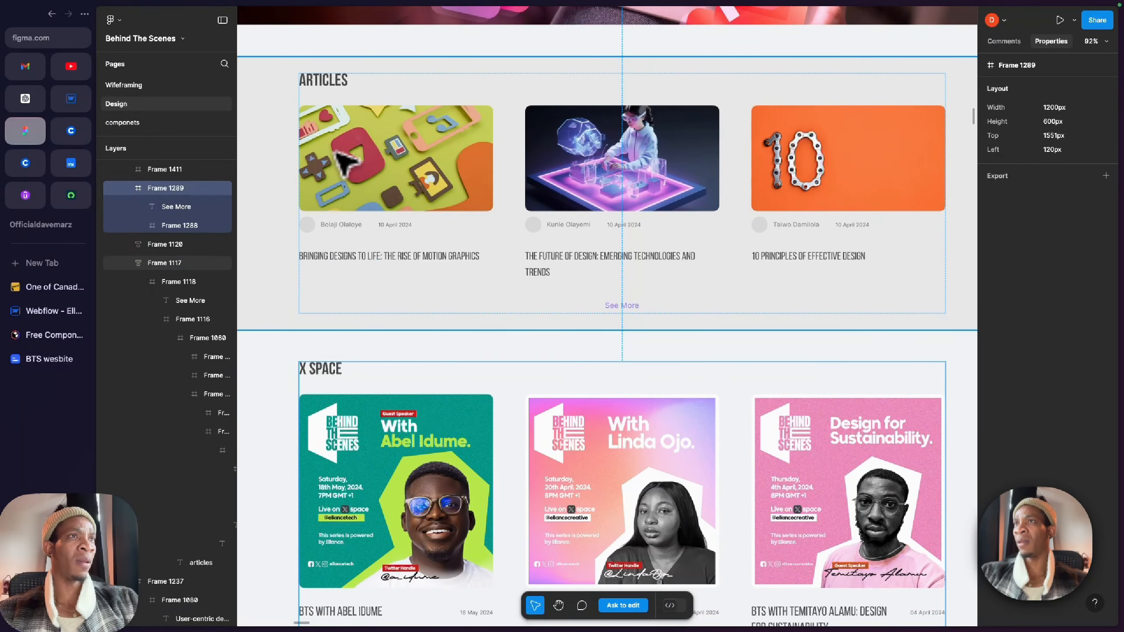
scroll(369, 180, "down", 10)
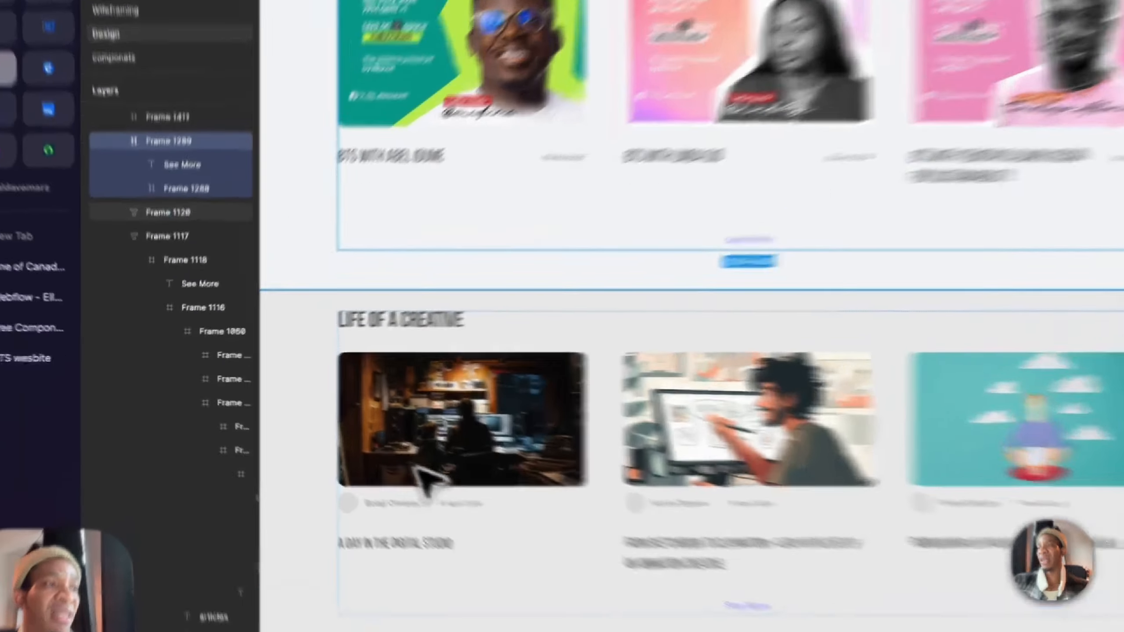
left_click(430, 435)
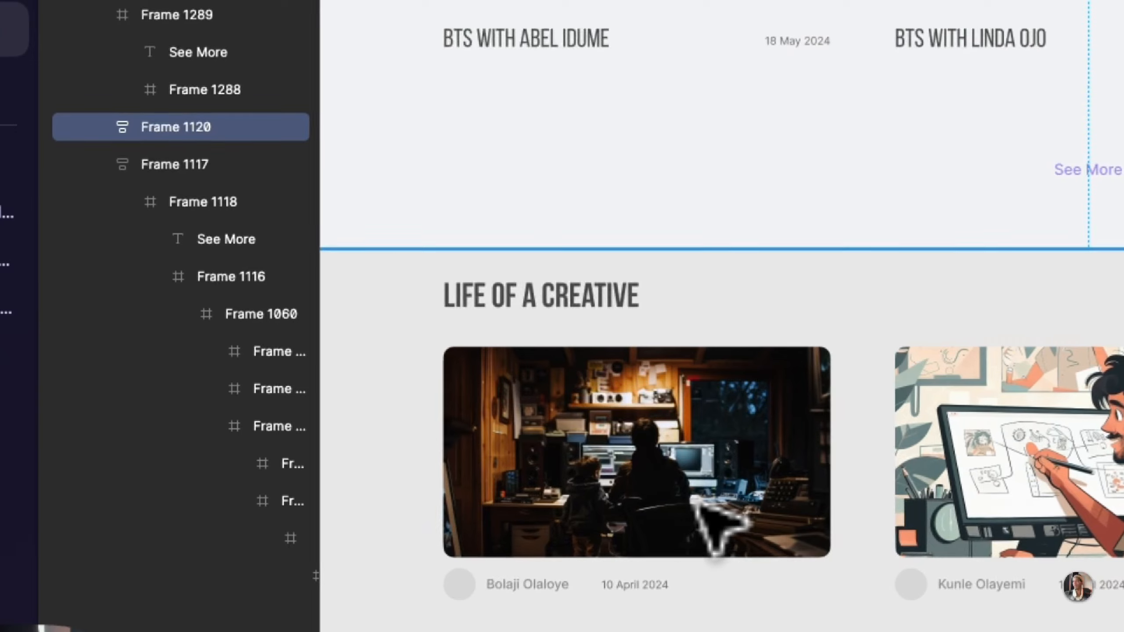
scroll(428, 435, "up", 5)
scroll(709, 464, "up", 5)
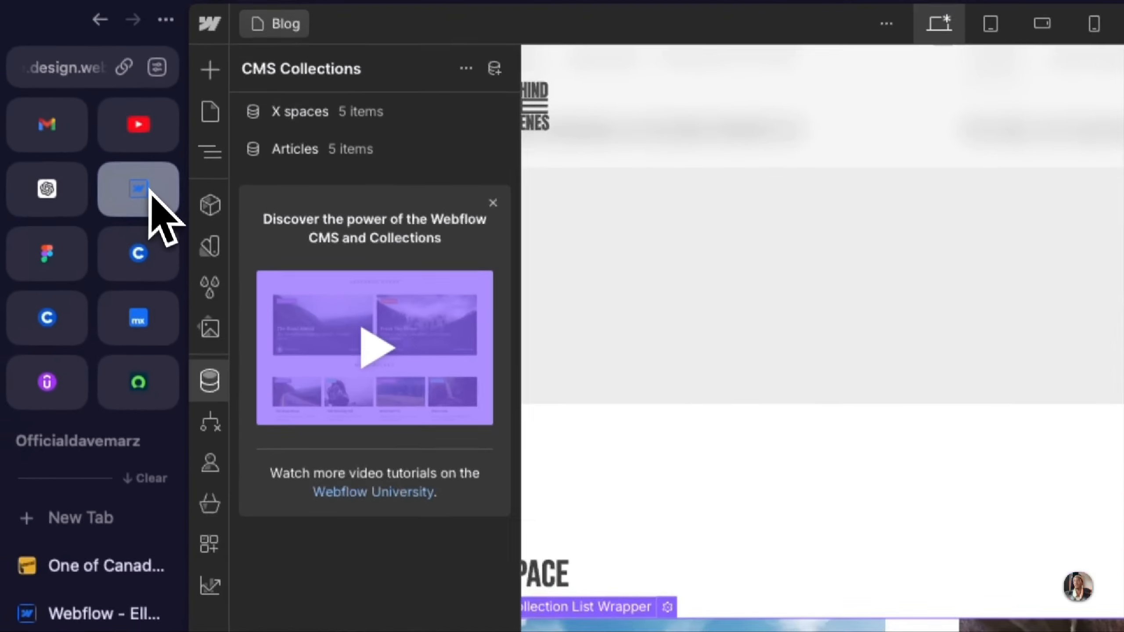
Step: In Webflow, duplicate the Articles collection from its settings and name the copy "Life of a creative"
left_click(496, 150)
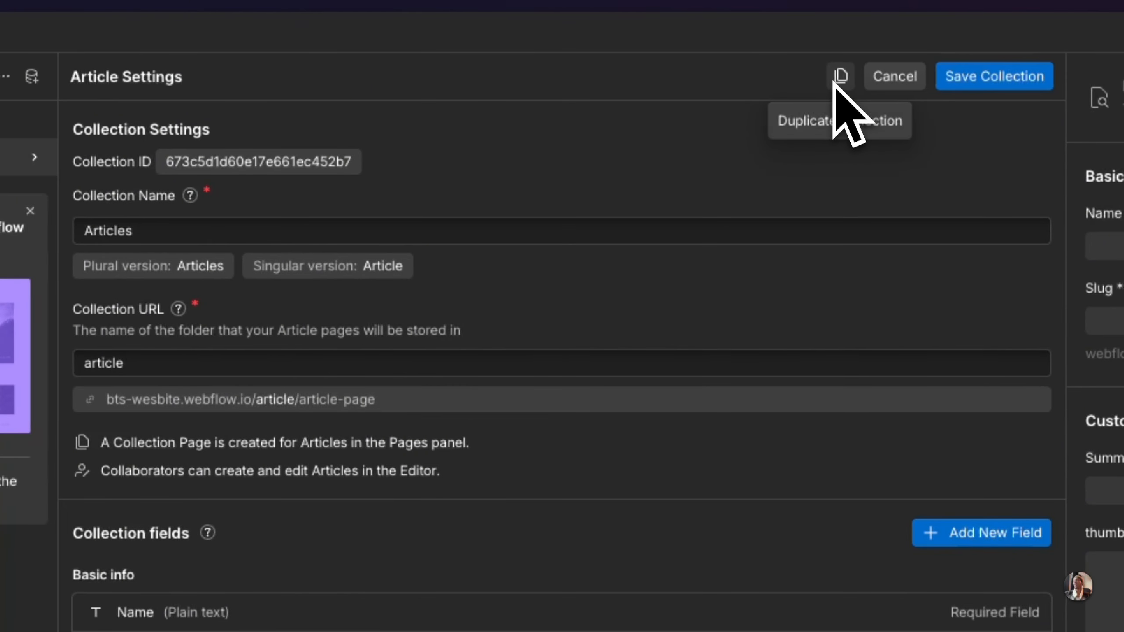
left_click(839, 77)
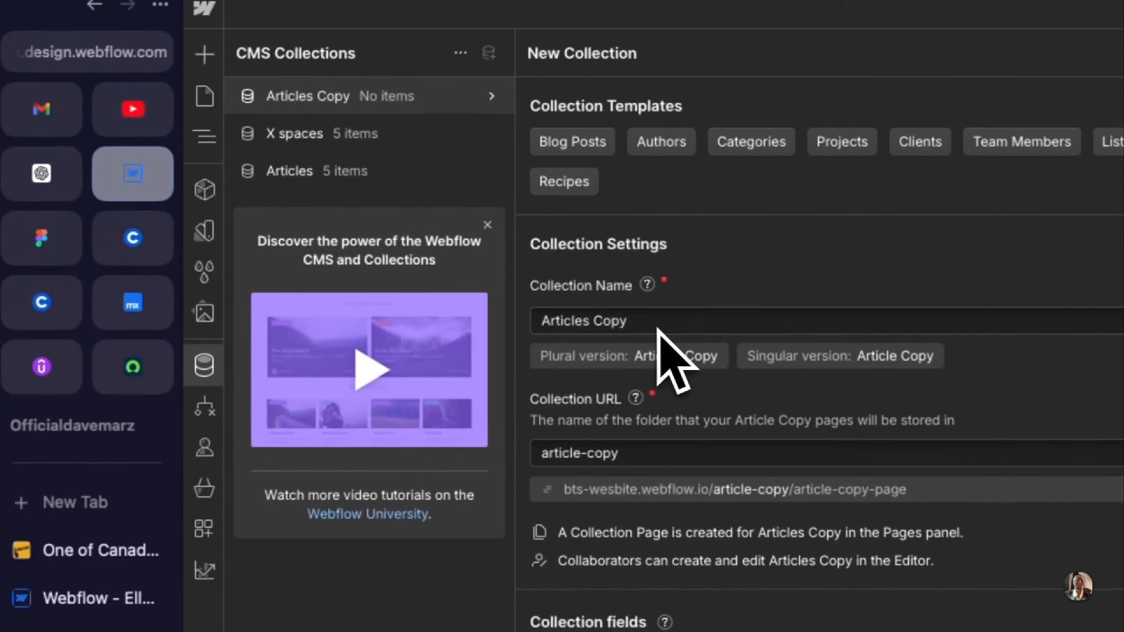
left_click_drag(190, 345, 0, 347)
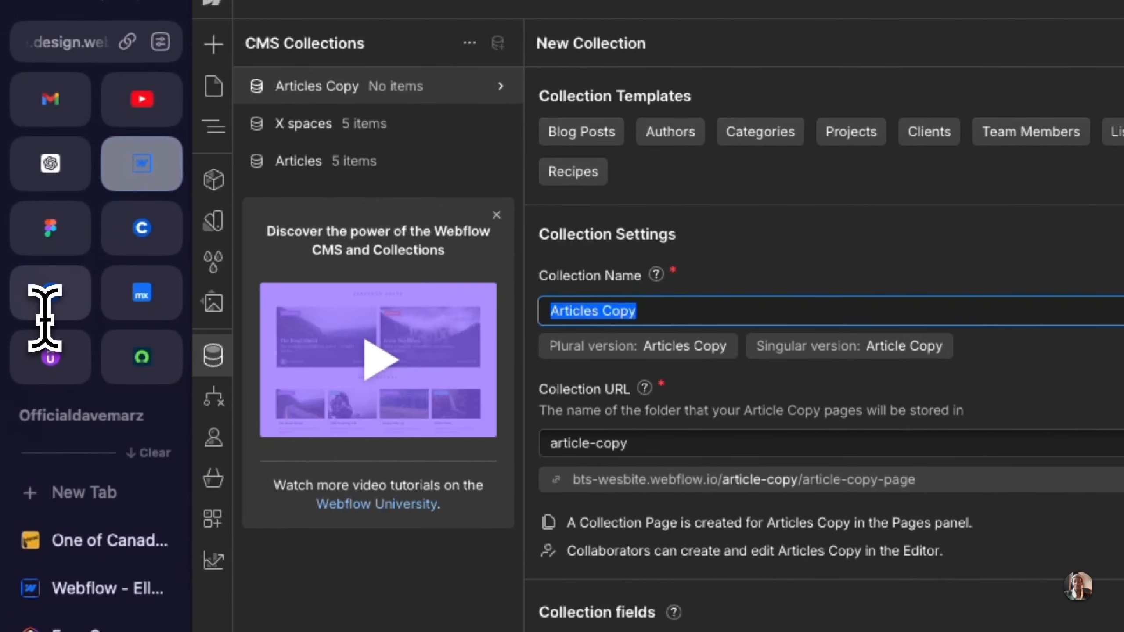
type("Life of a cr")
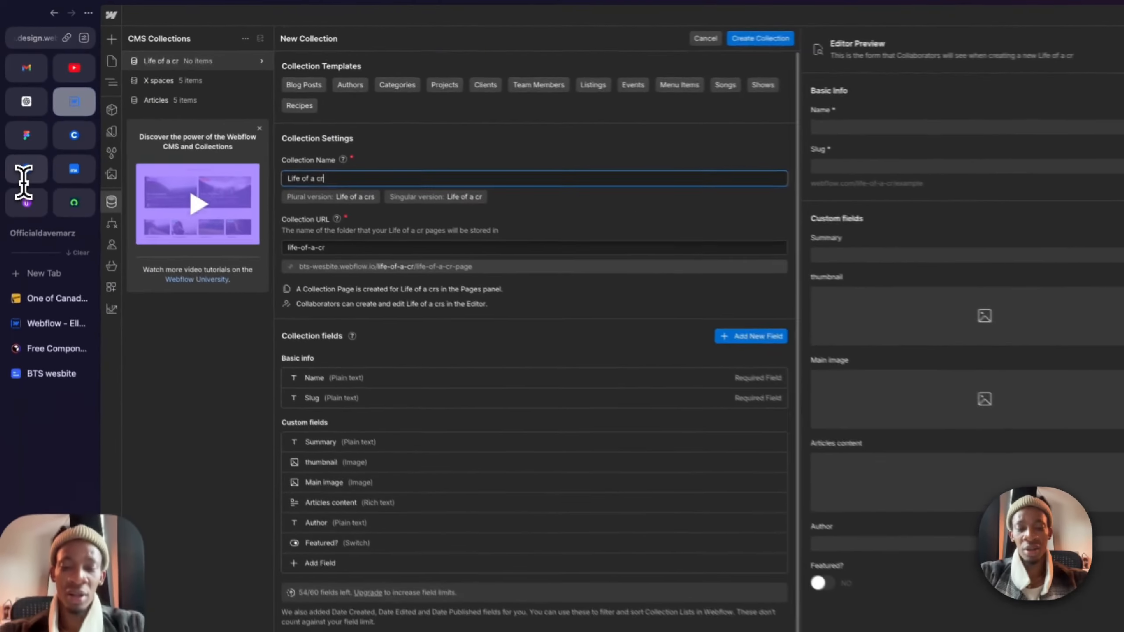
type("eative")
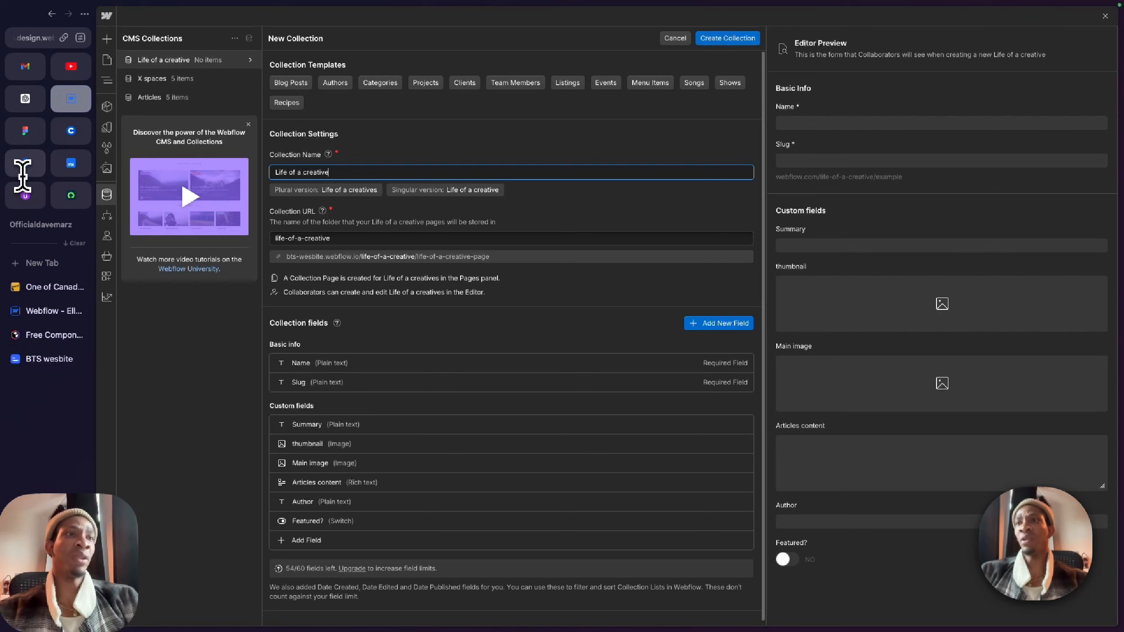
Step: Open the Featured? switch field of the new collection and review its settings
left_click(315, 522)
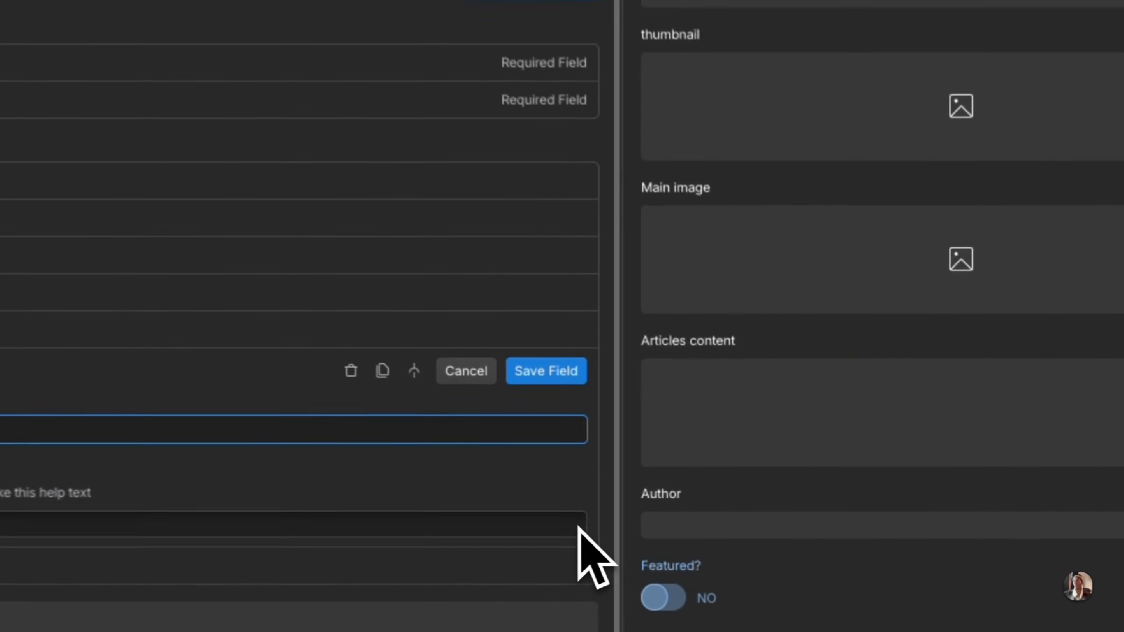
left_click(354, 376)
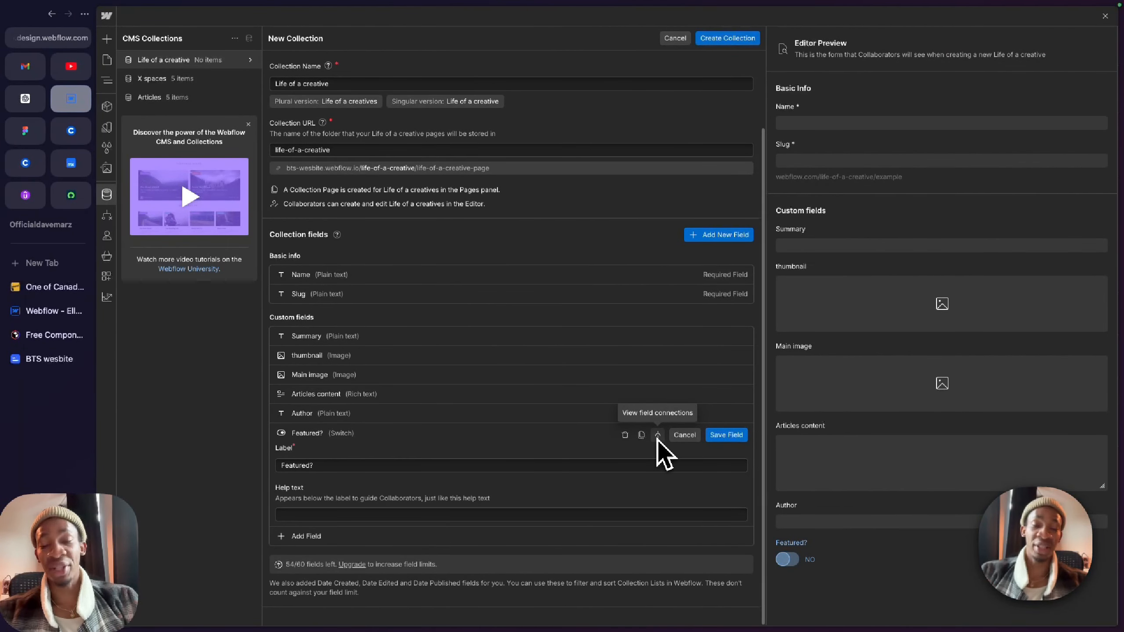
scroll(540, 334, "up", 1)
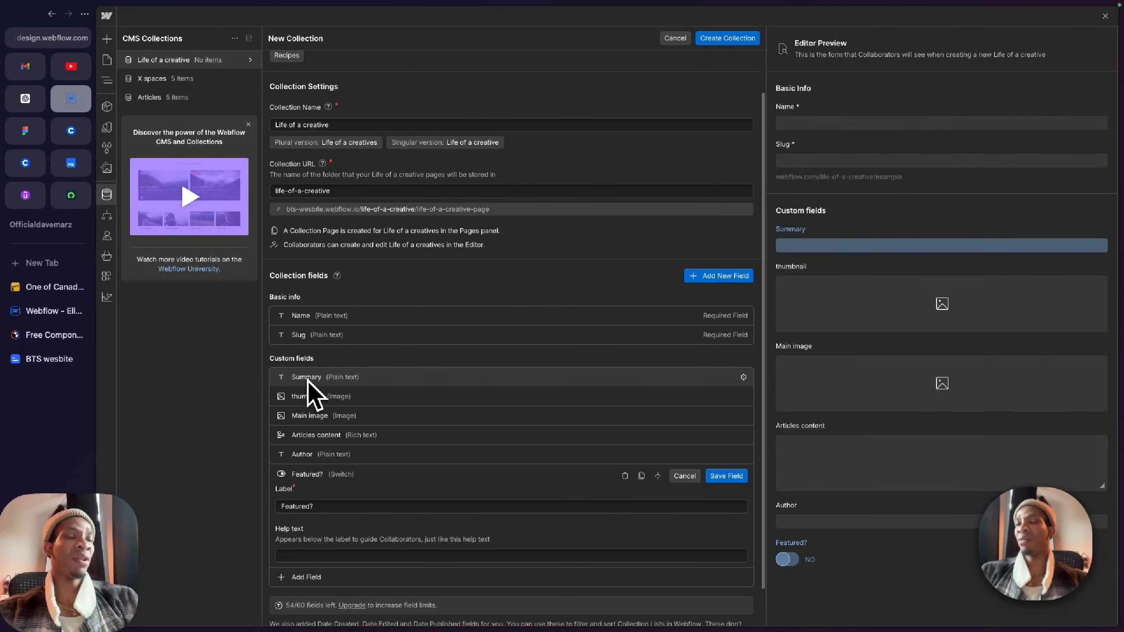
Step: Rename the Articles content rich text field to "Life of a creative content" and save the field
left_click(315, 439)
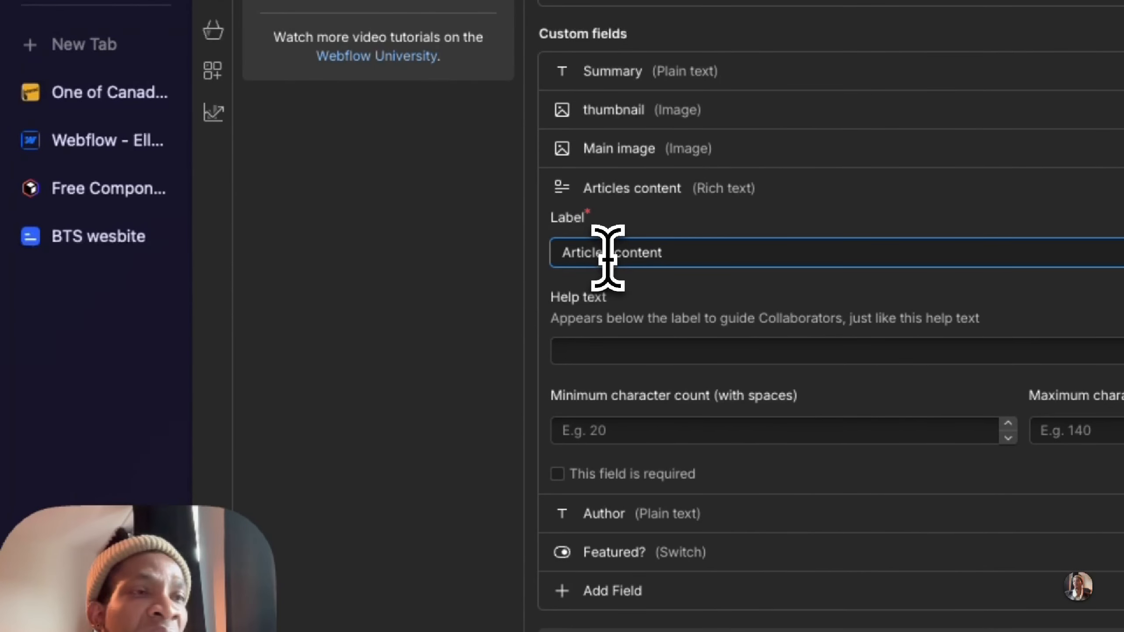
double_click(613, 252)
type("Lif")
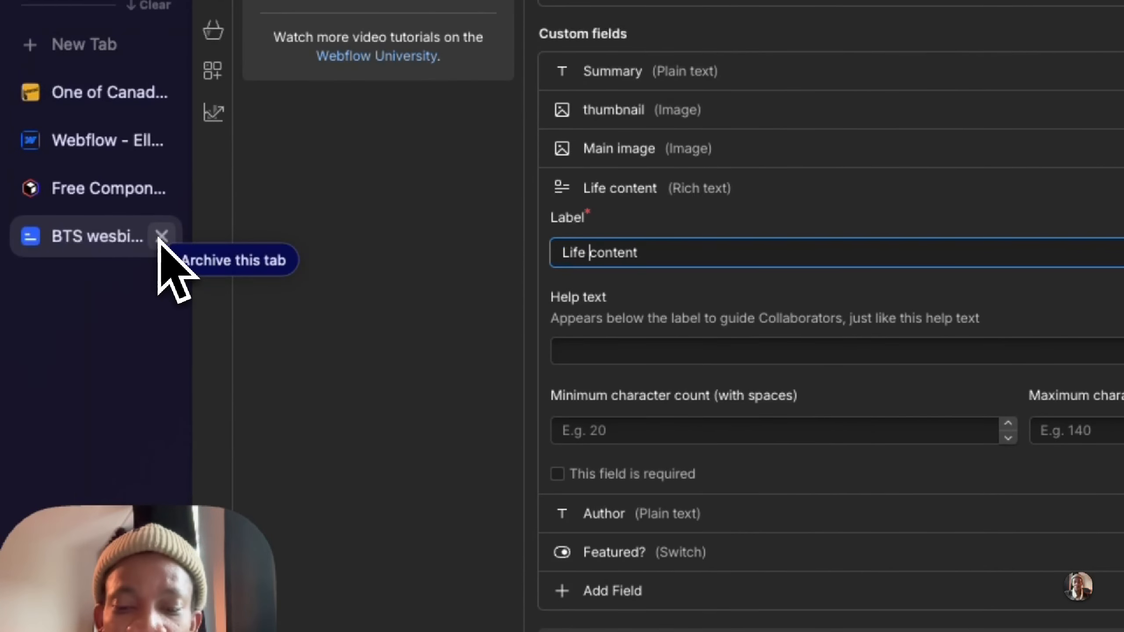
type("e of a creativ")
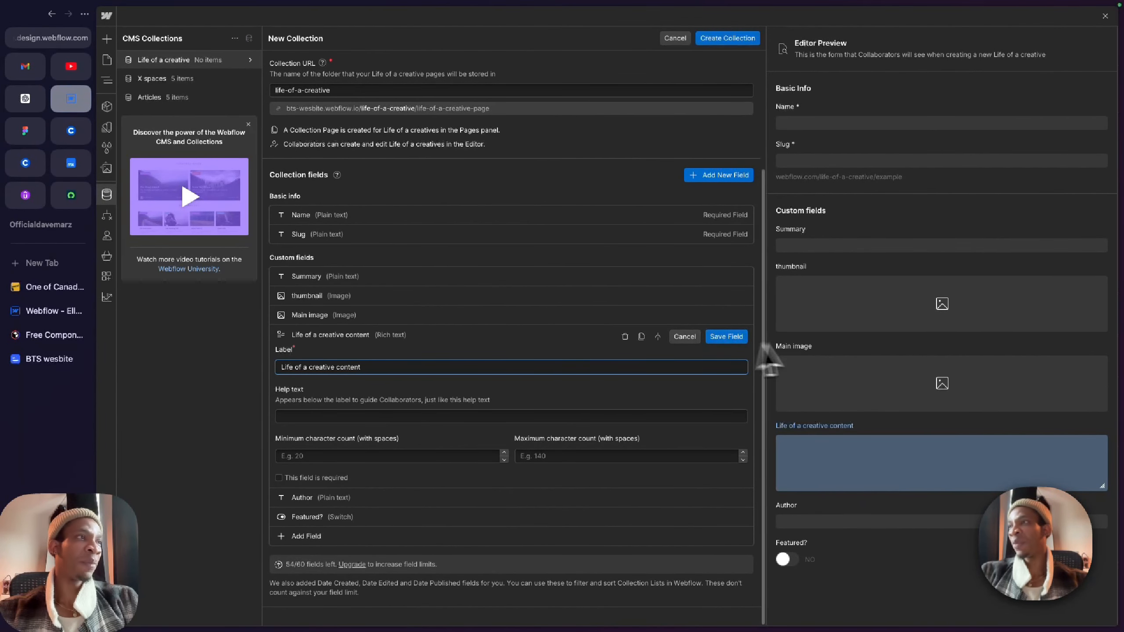
left_click(726, 336)
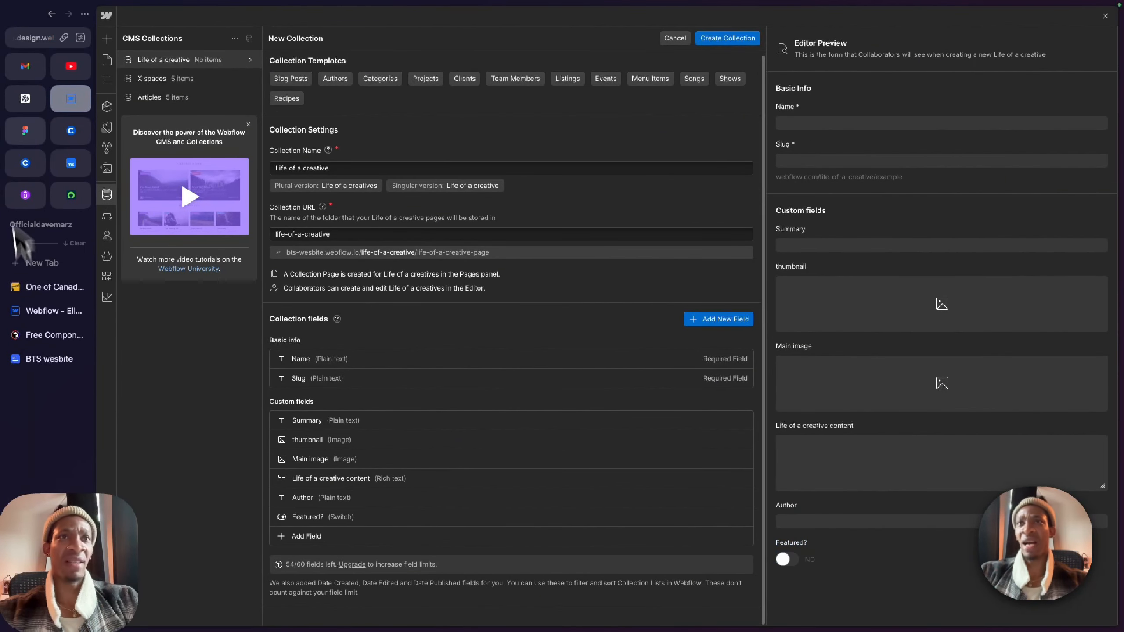
Step: Switch to Figma and examine the images, authors, dates and titles of the Life of a Creative cards
left_click(25, 130)
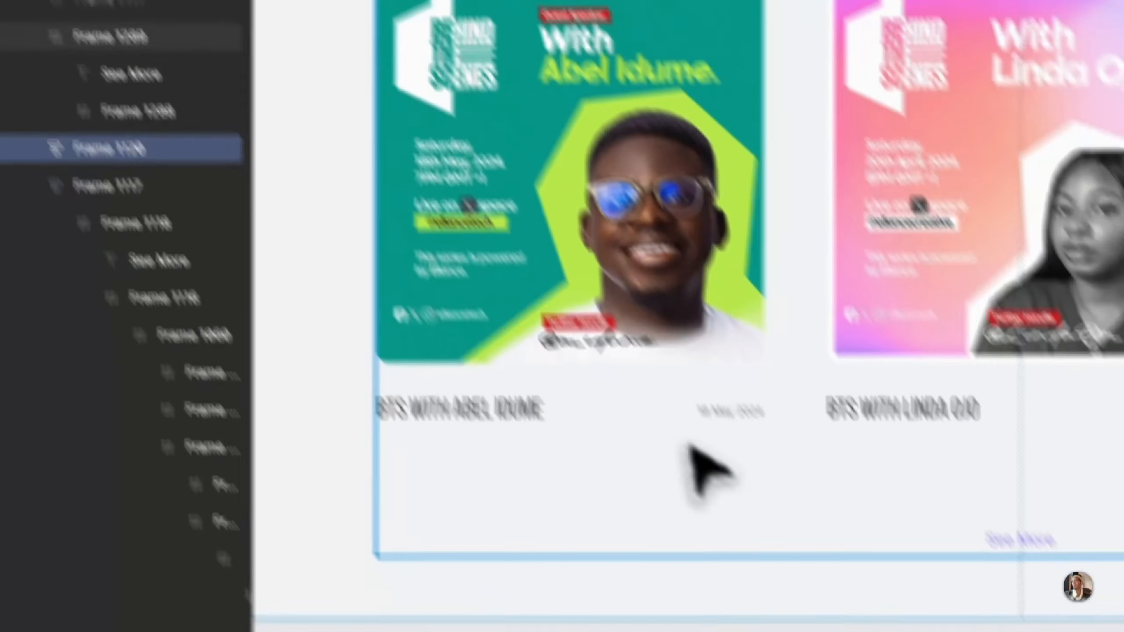
scroll(688, 444, "down", 5)
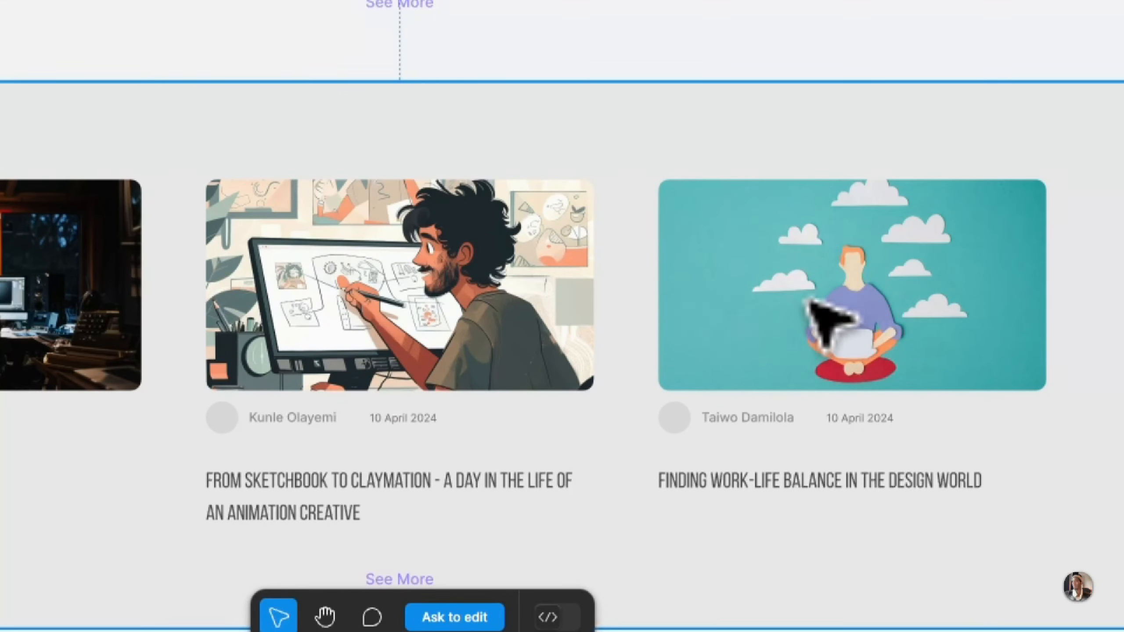
scroll(314, 348, "down", 2)
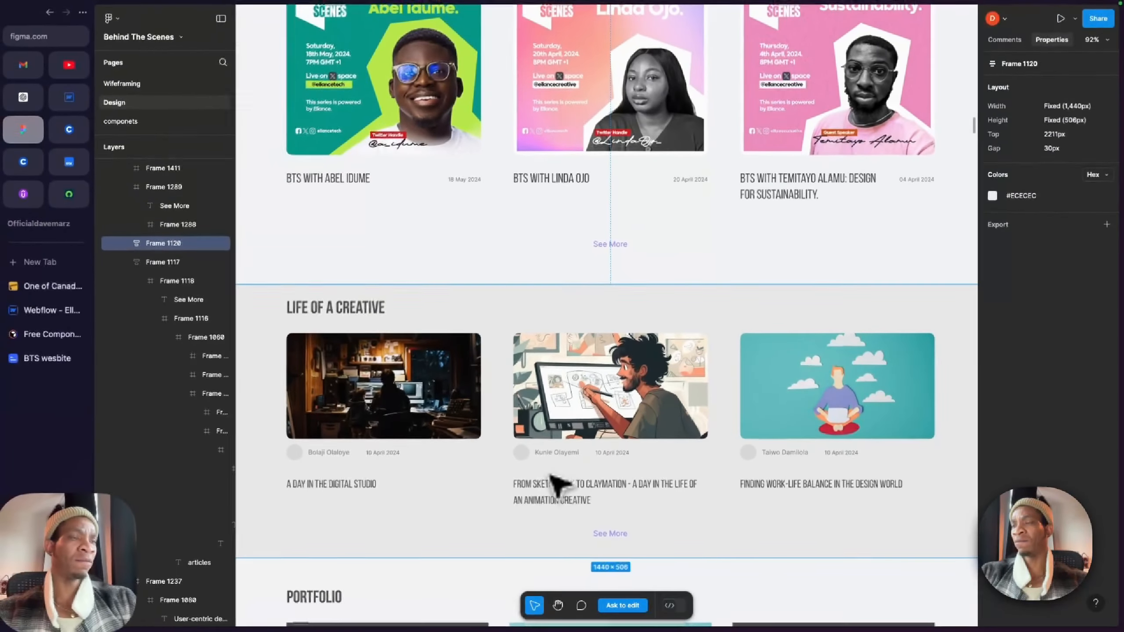
scroll(557, 484, "down", 5)
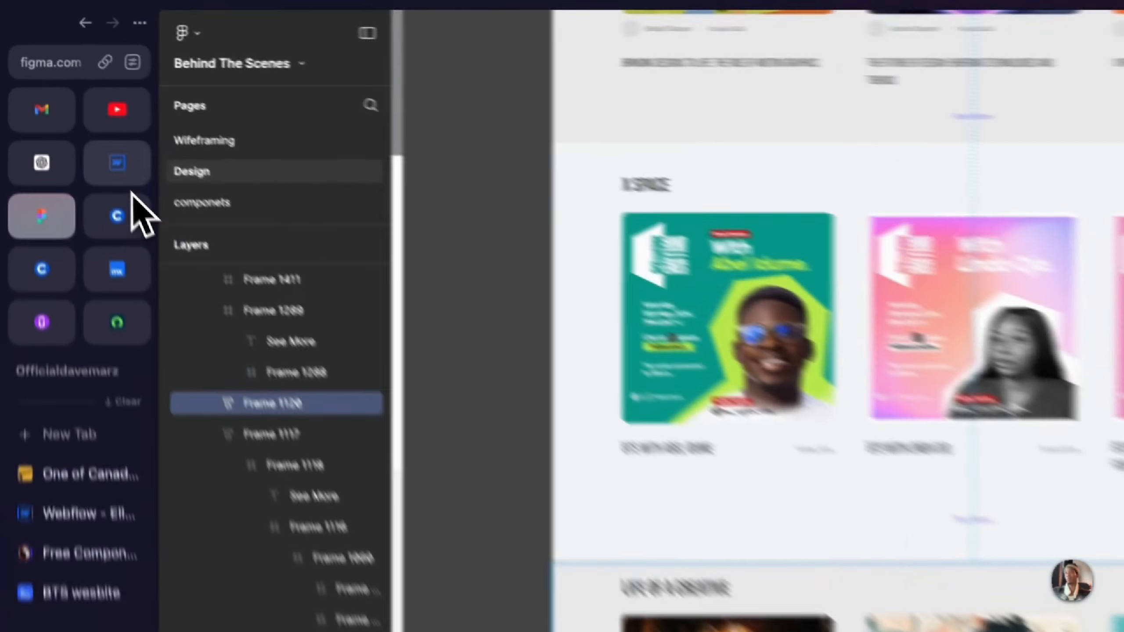
Step: Return to Webflow, create the Life of a creative collection, and open the sample item generator for it
left_click(129, 179)
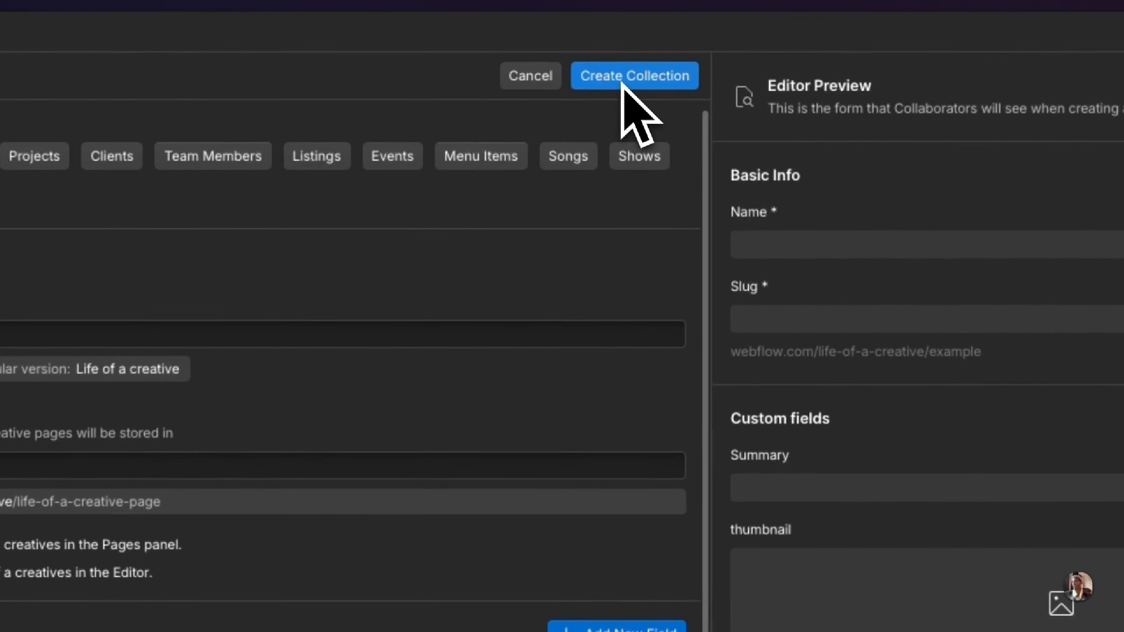
left_click(720, 40)
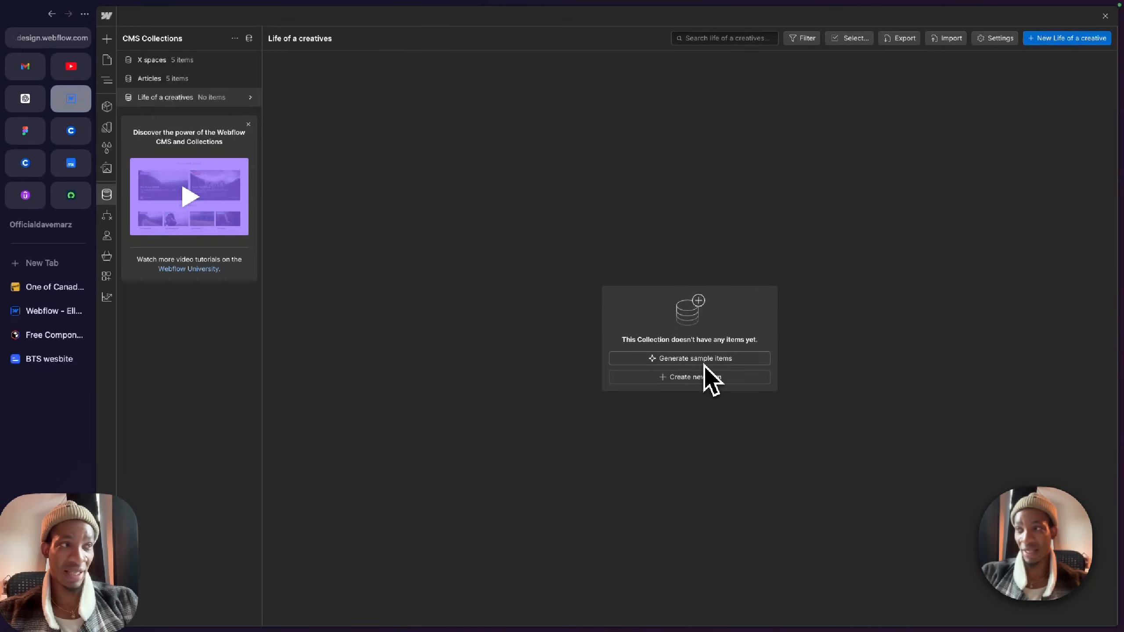
left_click(704, 359)
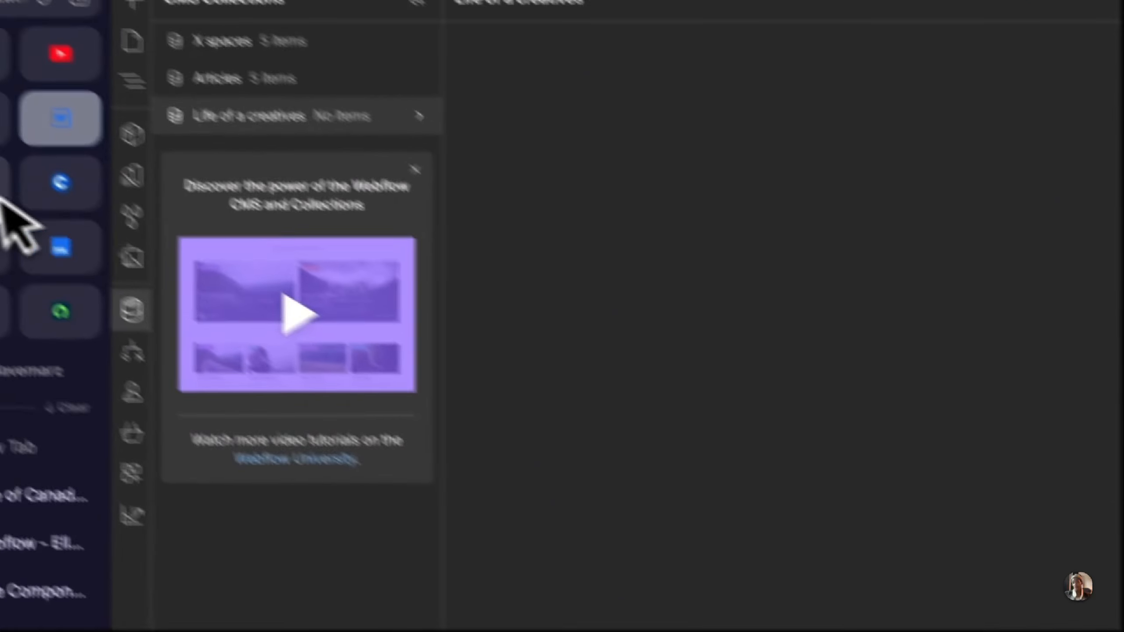
Step: Check the Life of a Creative section in Figma, return to Webflow, and generate 5 sample items described as "Life of a creative blog"
left_click(2, 199)
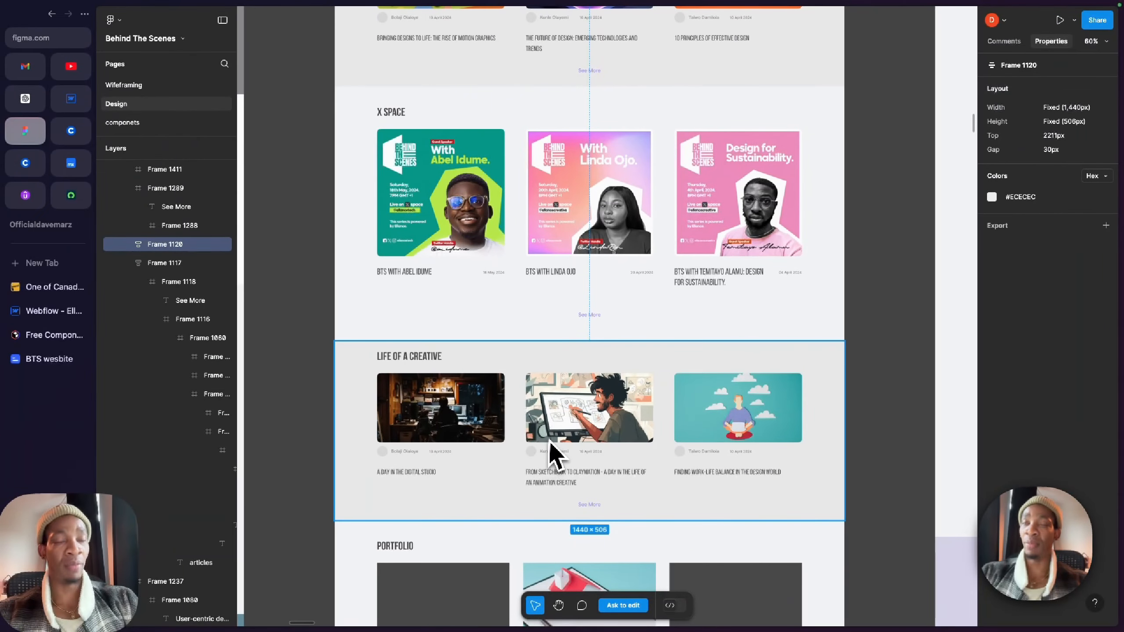
scroll(436, 400, "up", 3)
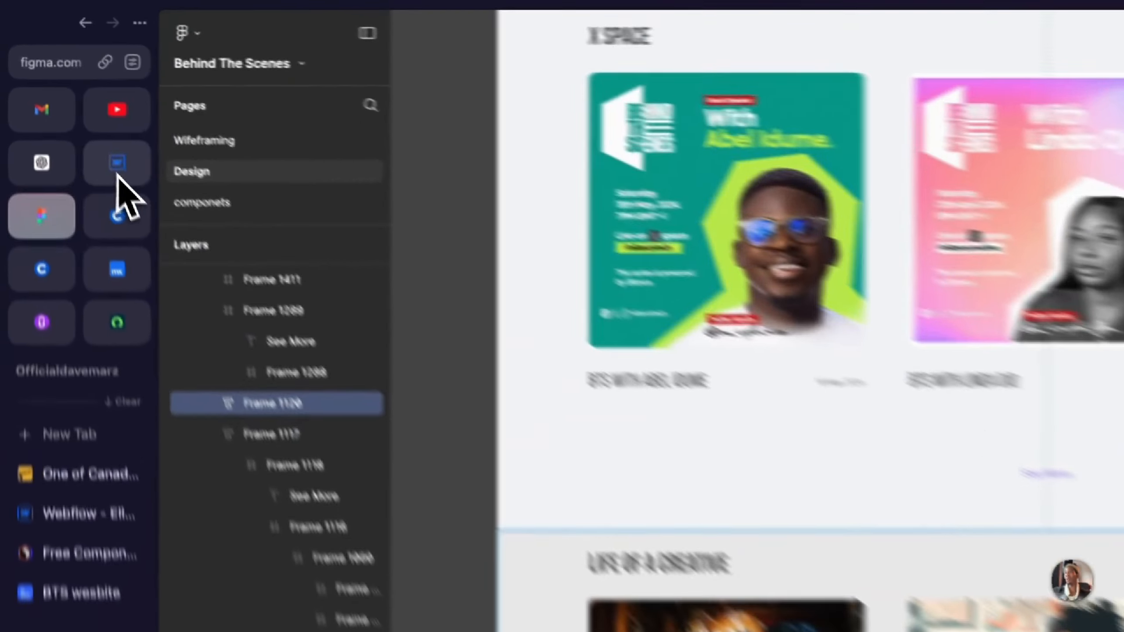
left_click(71, 99)
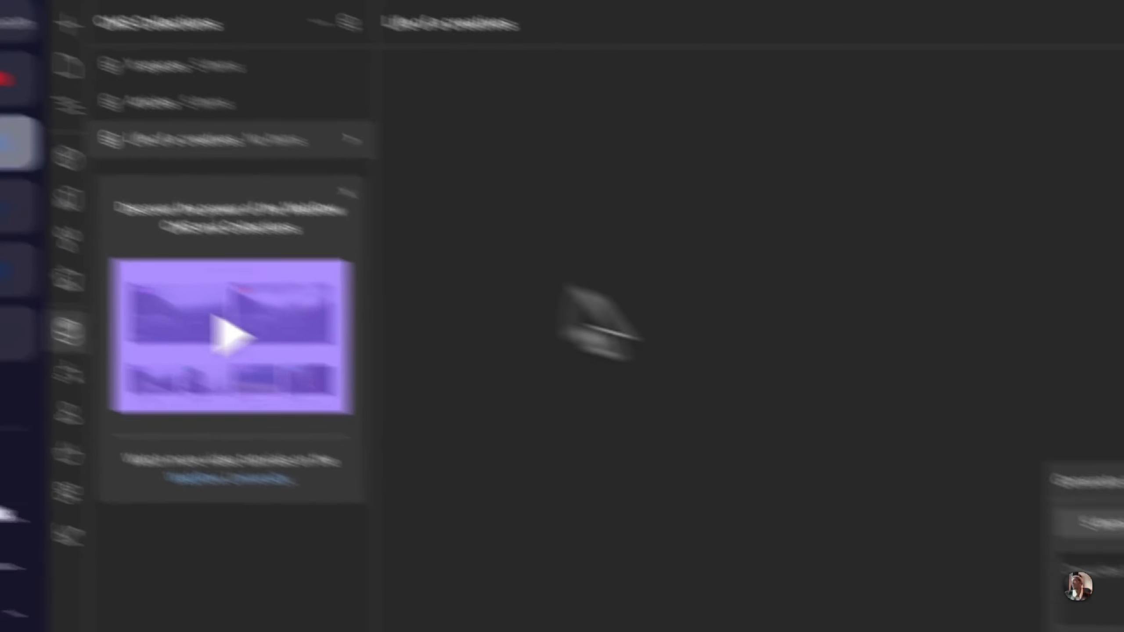
left_click(822, 471)
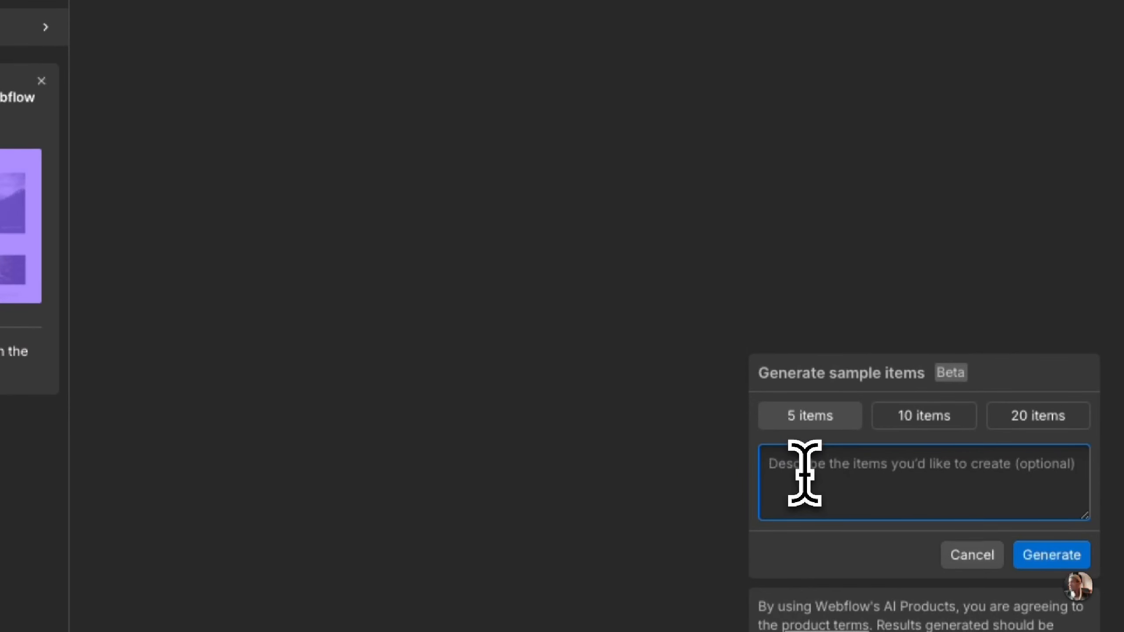
type("Life of a creative blog")
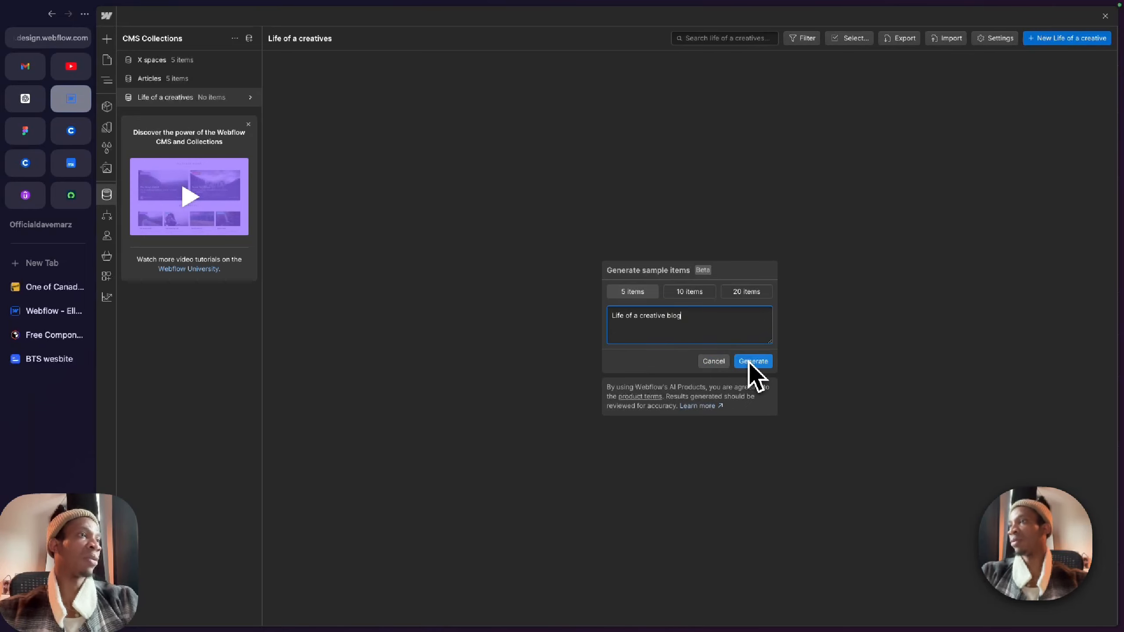
left_click(750, 361)
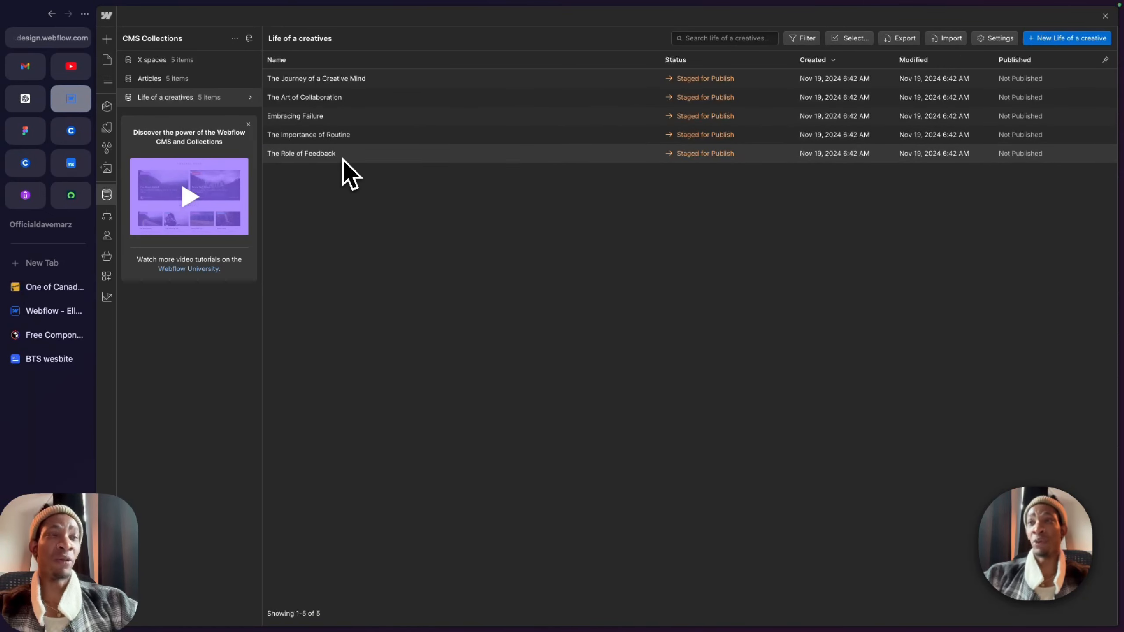
Step: Review the images and content of The Importance of Routine, Embracing Failure and The Art of Collaboration items, and save the last one
left_click(312, 139)
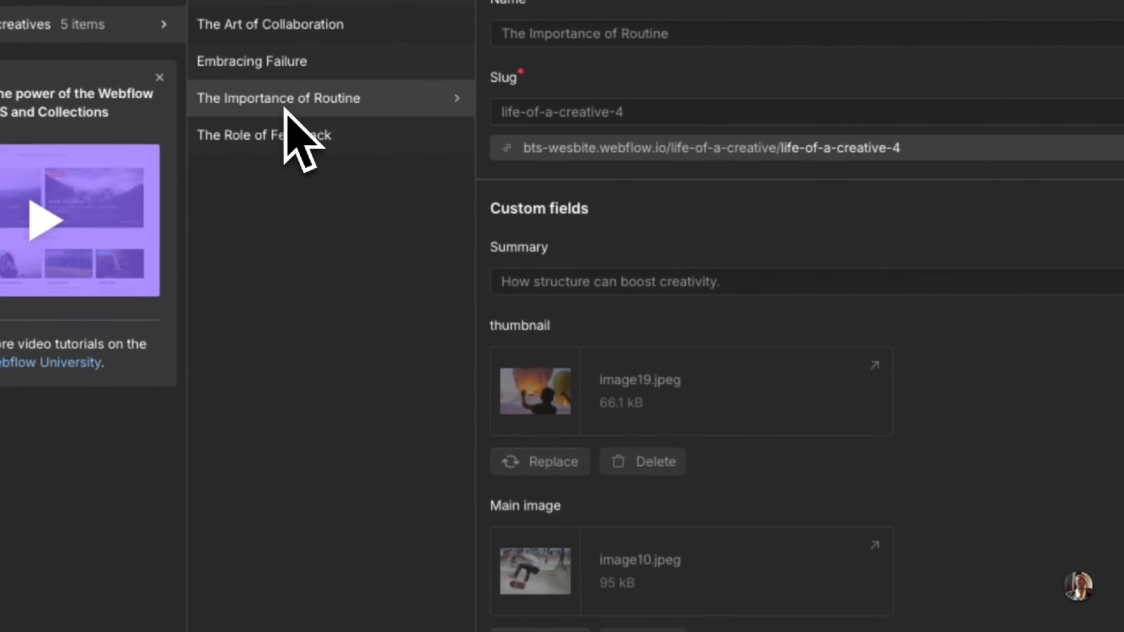
scroll(509, 304, "down", 4)
scroll(688, 436, "down", 1)
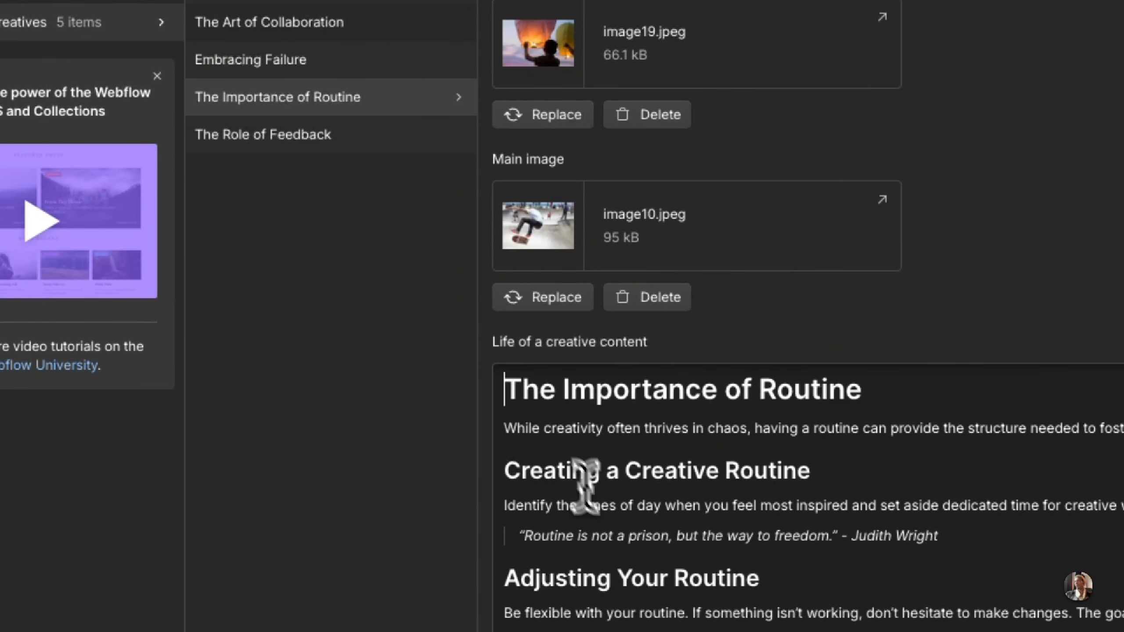
scroll(604, 509, "down", 2)
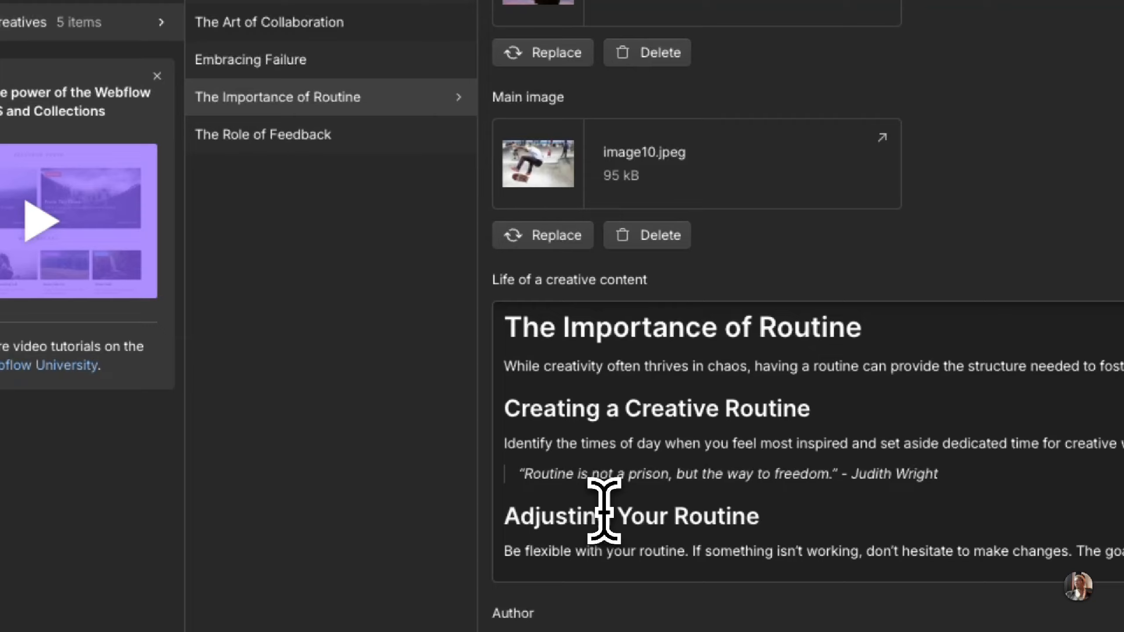
scroll(740, 532, "up", 7)
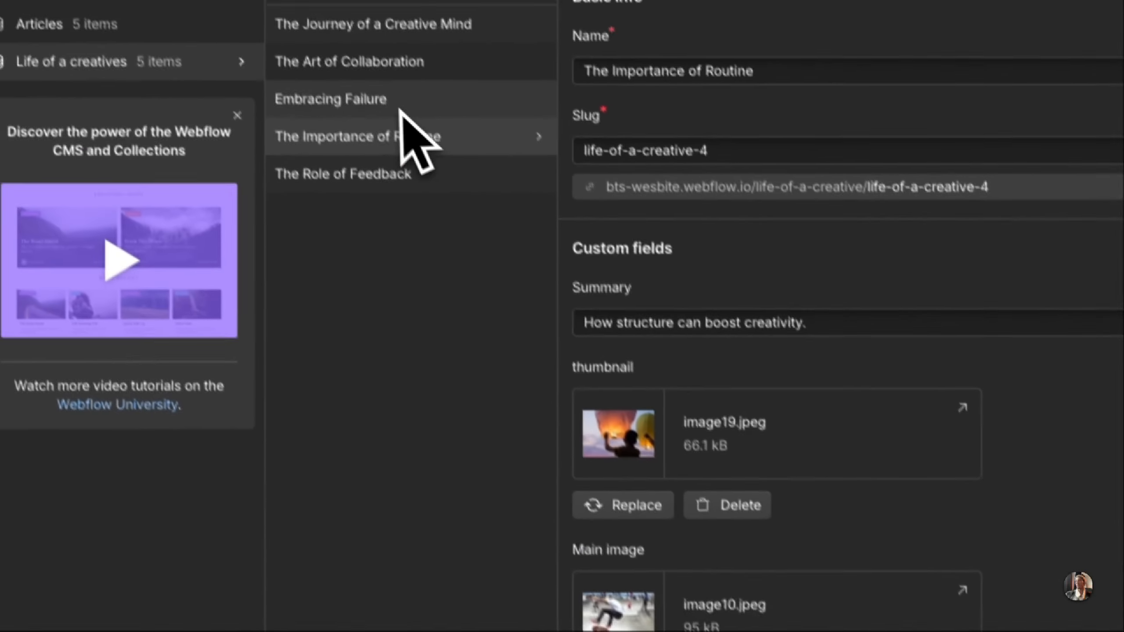
left_click(400, 109)
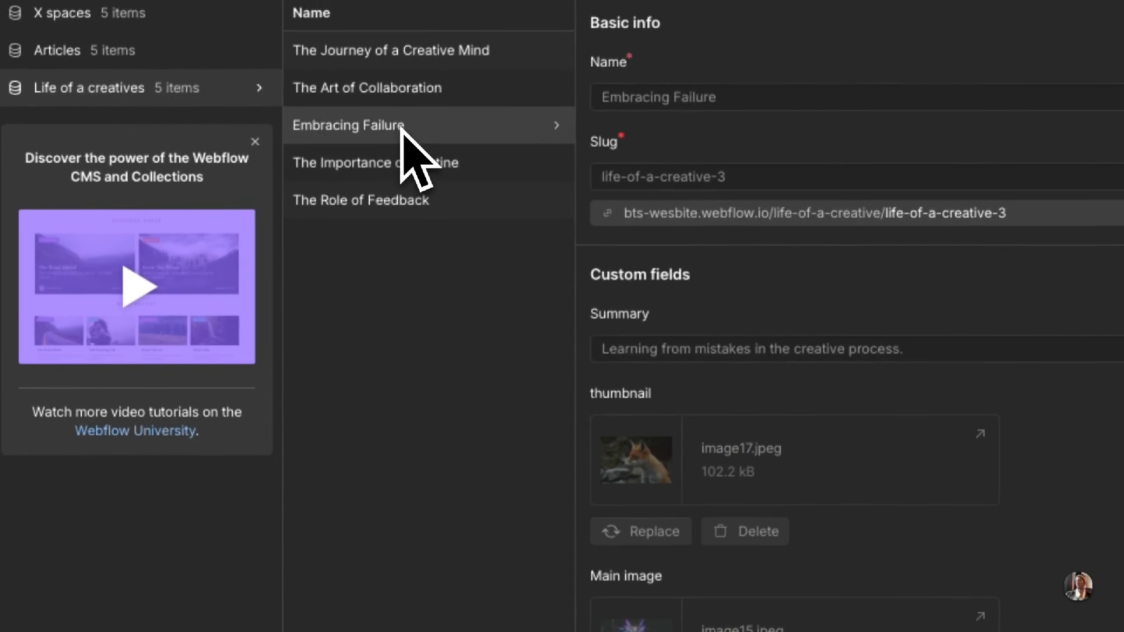
left_click(397, 98)
scroll(730, 553, "down", 2)
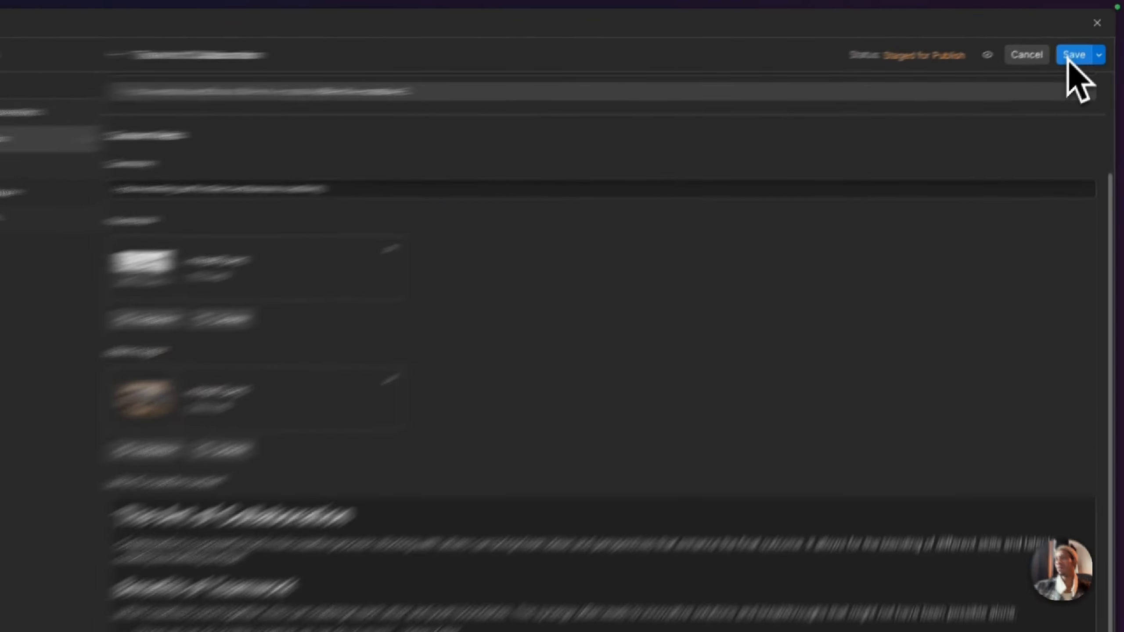
left_click(1088, 38)
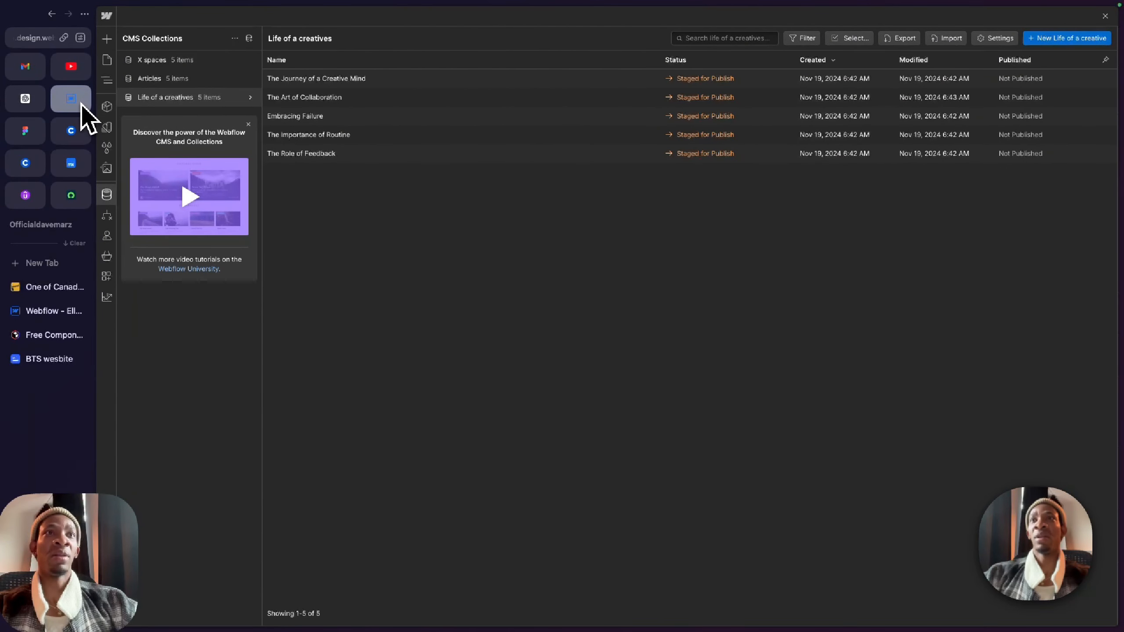
Step: Return to the Blog page canvas, look over its sections, and compare them with the Articles and X Space sections in Figma
left_click(107, 59)
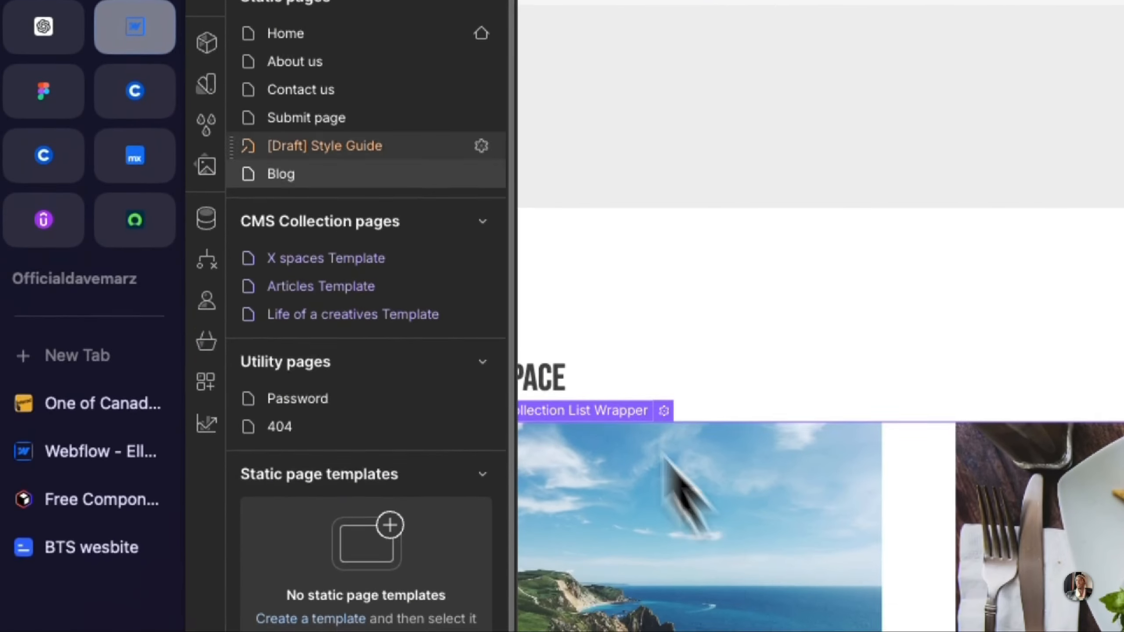
left_click(687, 325)
scroll(687, 325, "up", 10)
scroll(687, 325, "down", 1)
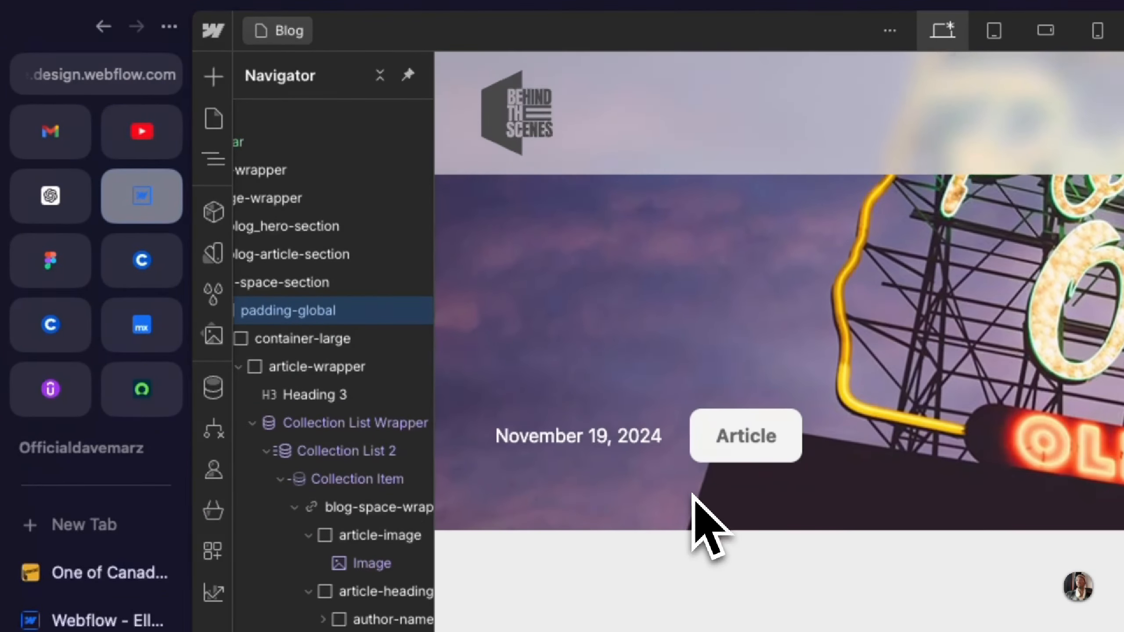
scroll(690, 494, "down", 6)
scroll(704, 500, "up", 2)
left_click(59, 275)
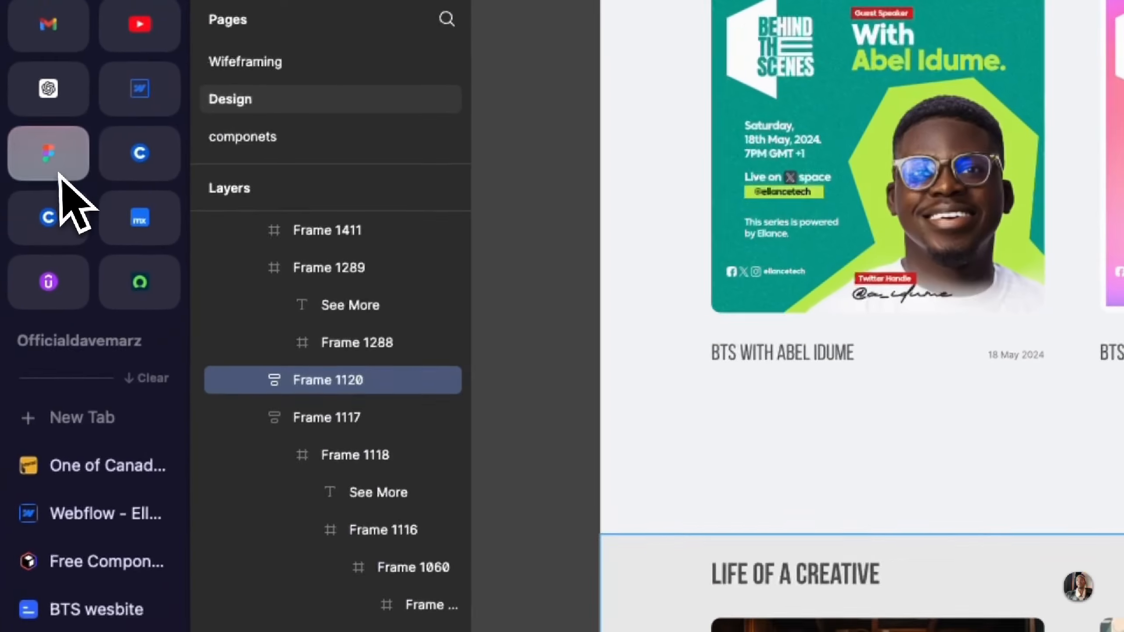
scroll(784, 527, "up", 10)
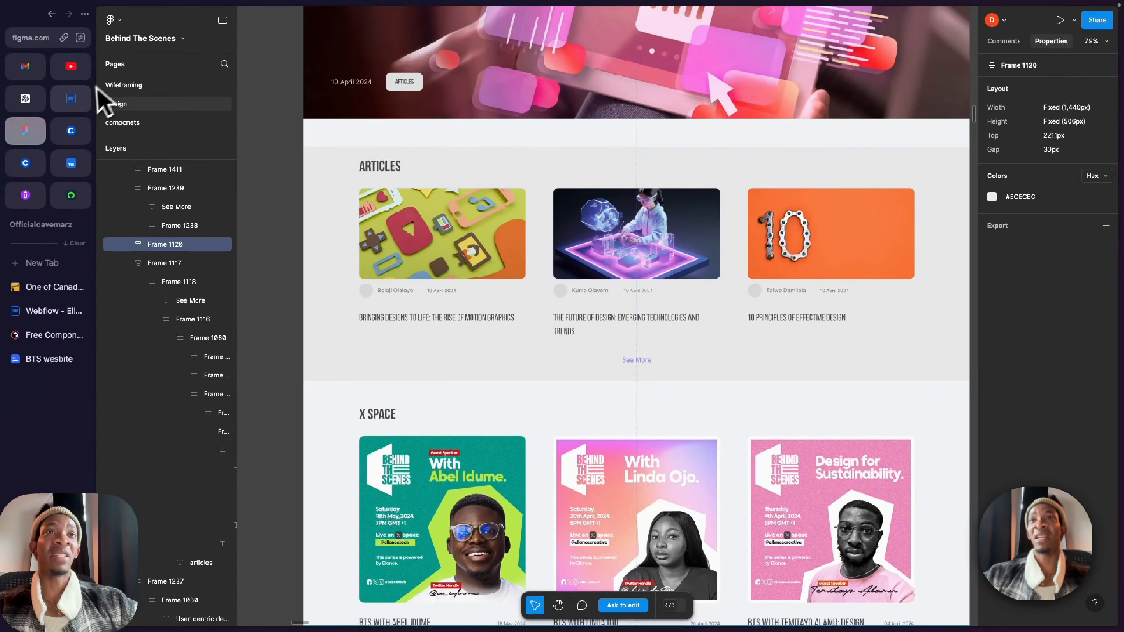
Step: Switch back to Webflow, collapse the article and X Space sections in the page structure, and duplicate the blog-article-section
left_click(70, 98)
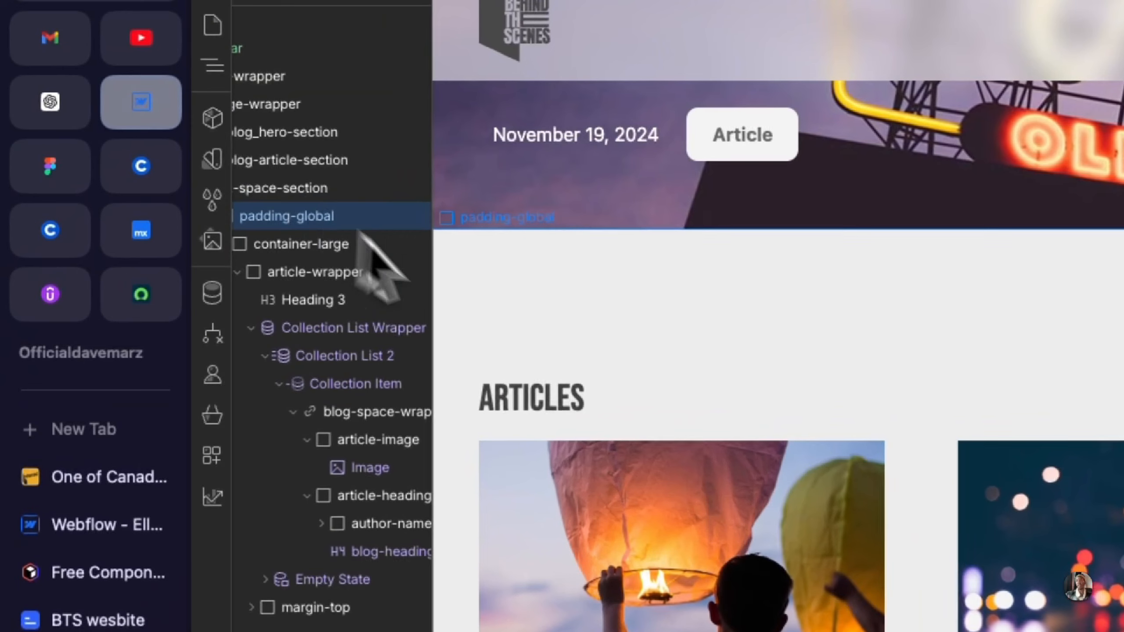
left_click(458, 310)
scroll(349, 287, "left", 1)
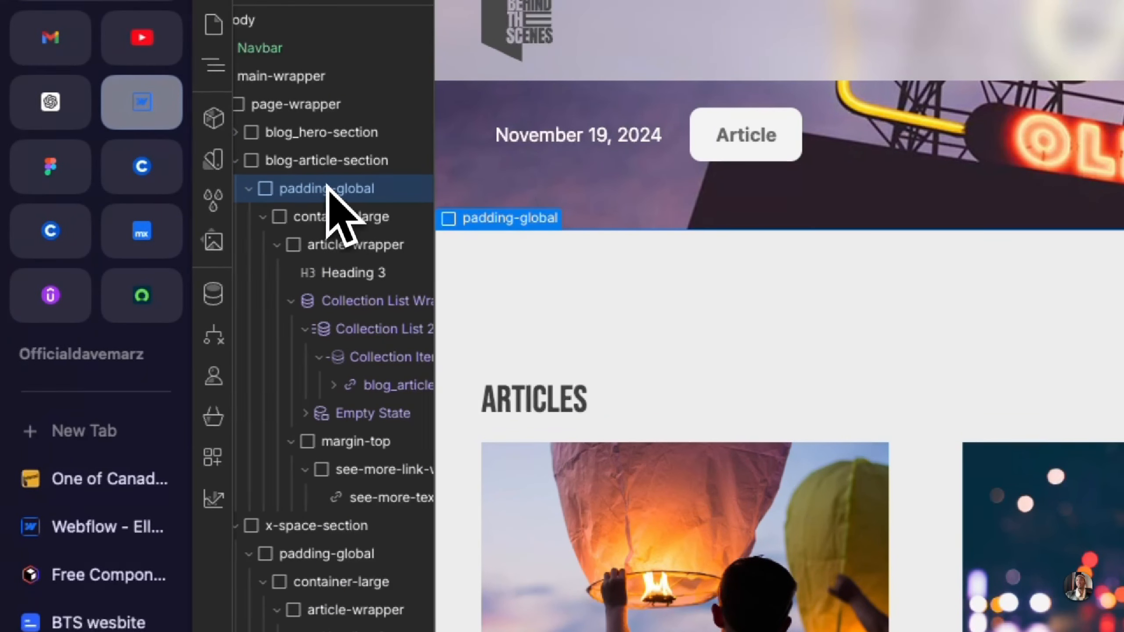
scroll(256, 172, "left", 1)
left_click(252, 160)
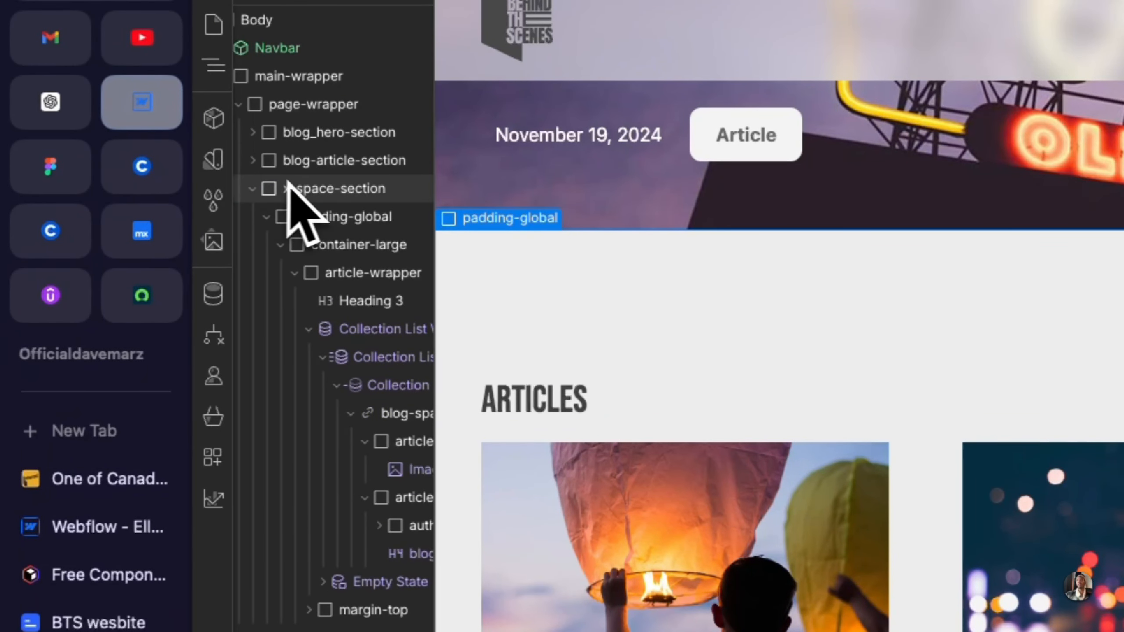
left_click(313, 164)
left_click(252, 189)
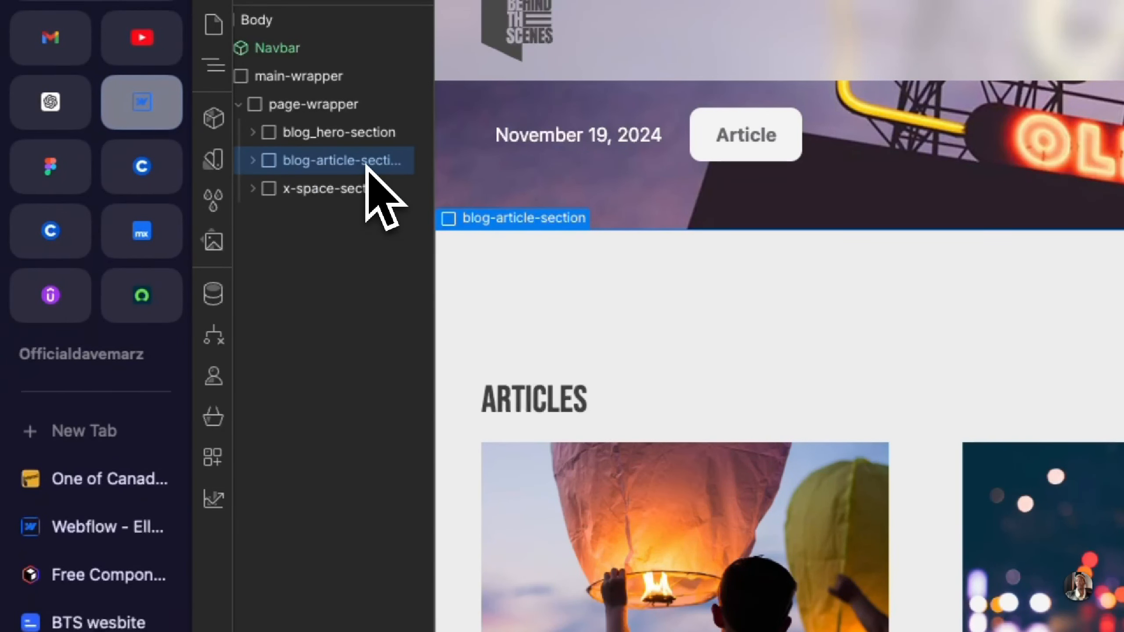
left_click(345, 190)
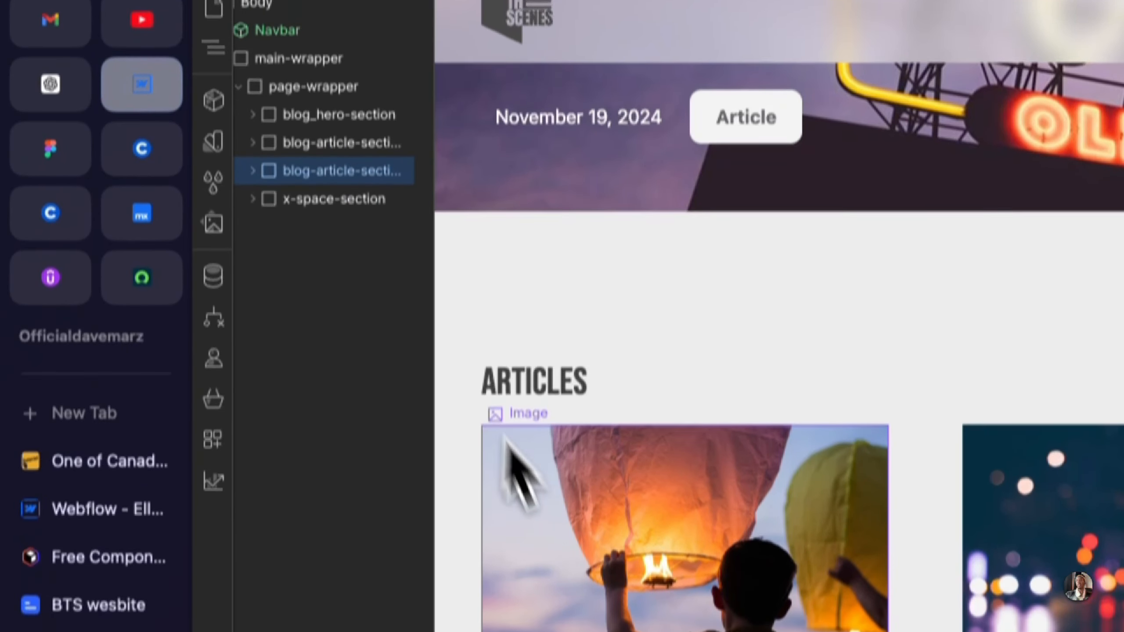
scroll(514, 465, "down", 5)
scroll(556, 514, "down", 5)
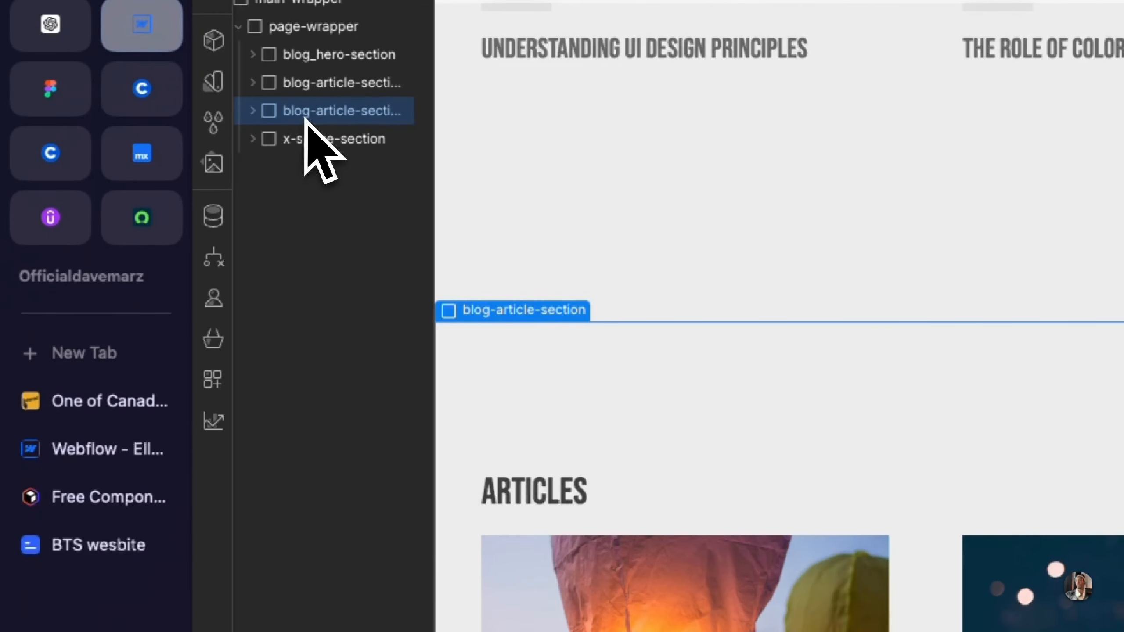
left_click_drag(310, 111, 303, 145)
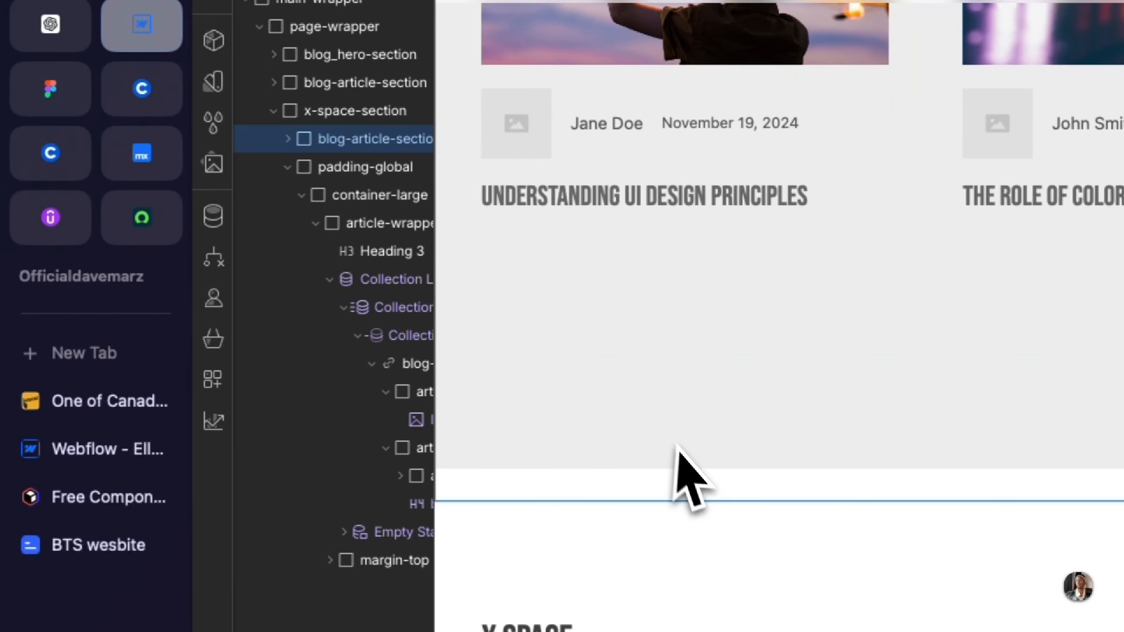
key("super+z")
left_click(274, 138)
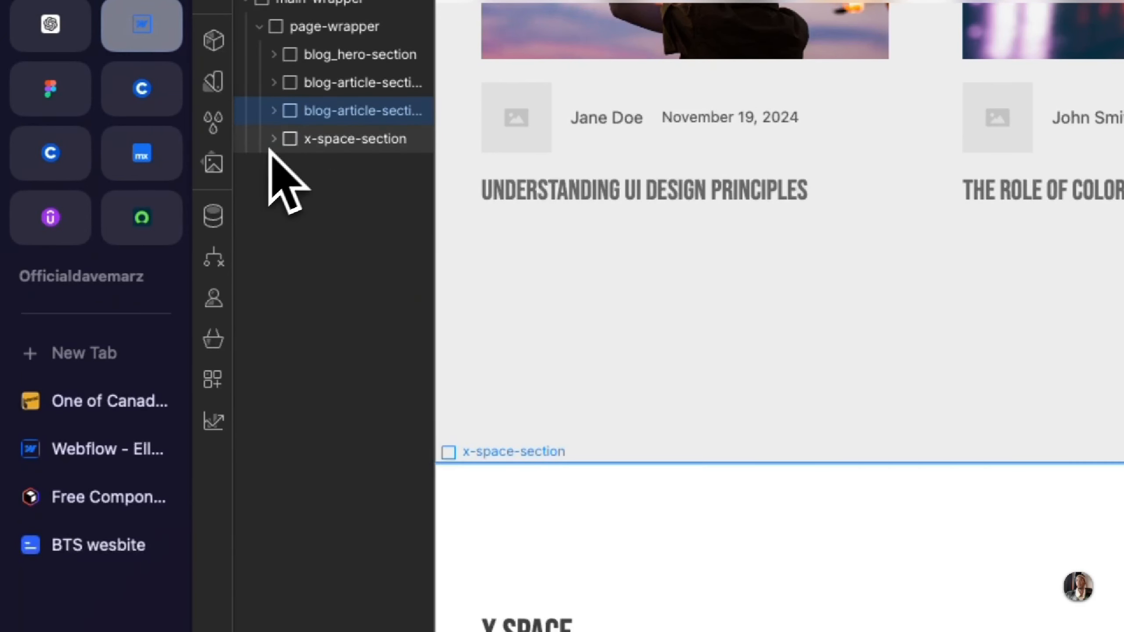
Step: Move the duplicated blog-article-section below the x-space-section, as a sibling inside page-wrapper
left_click_drag(337, 116, 323, 159)
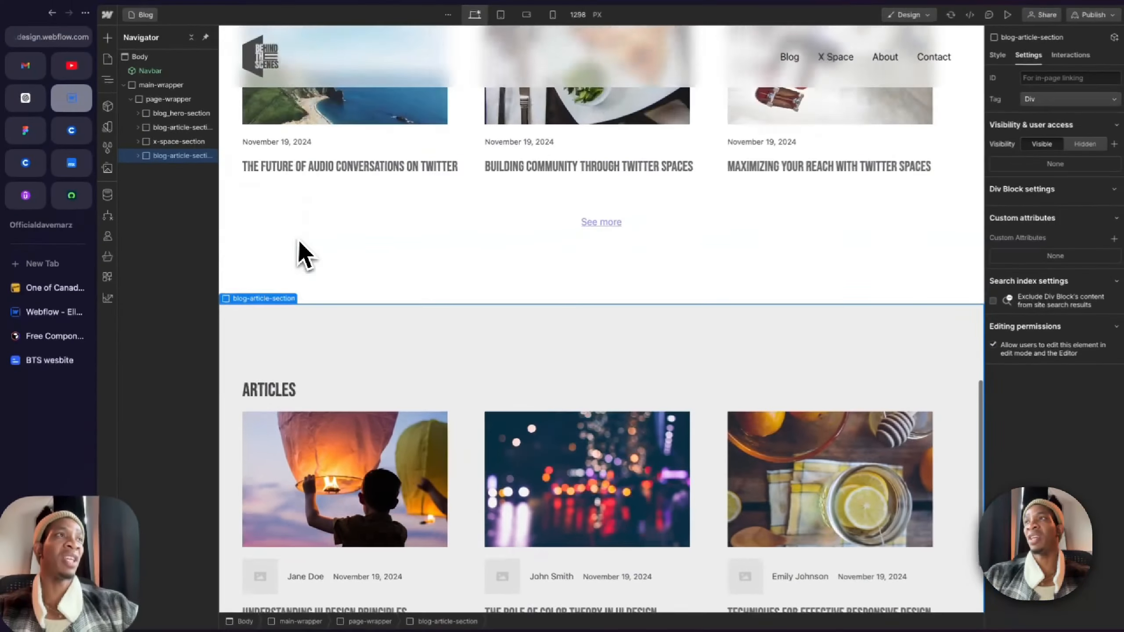
scroll(297, 242, "up", 5)
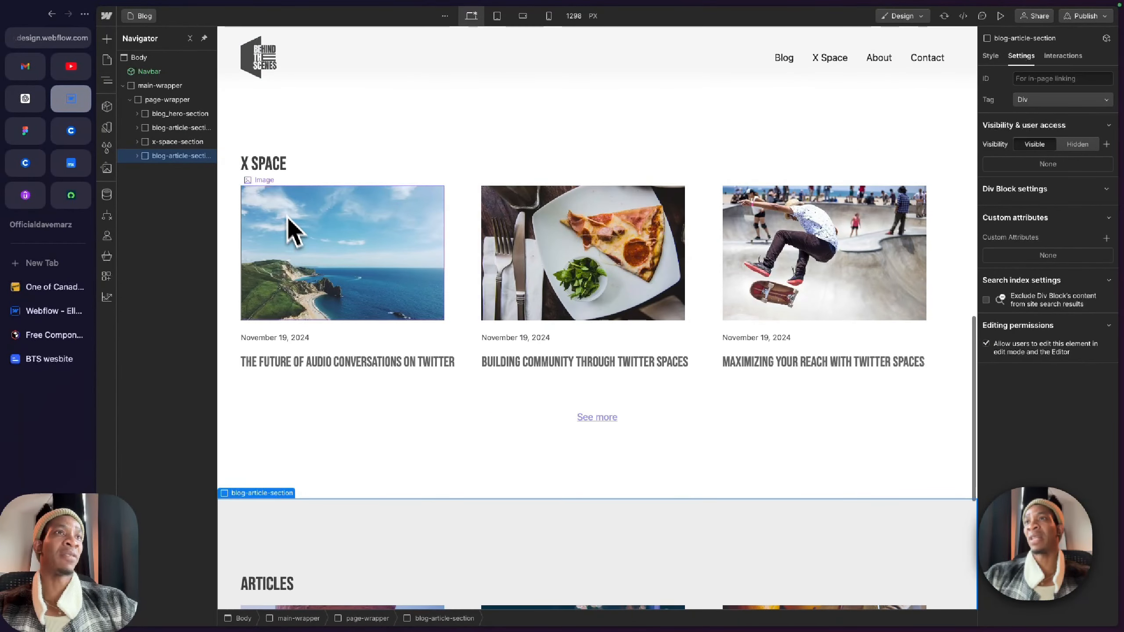
scroll(274, 182, "down", 7)
Step: Duplicate the class of the copied article section and name the new class creative_blog-section
left_click(243, 202)
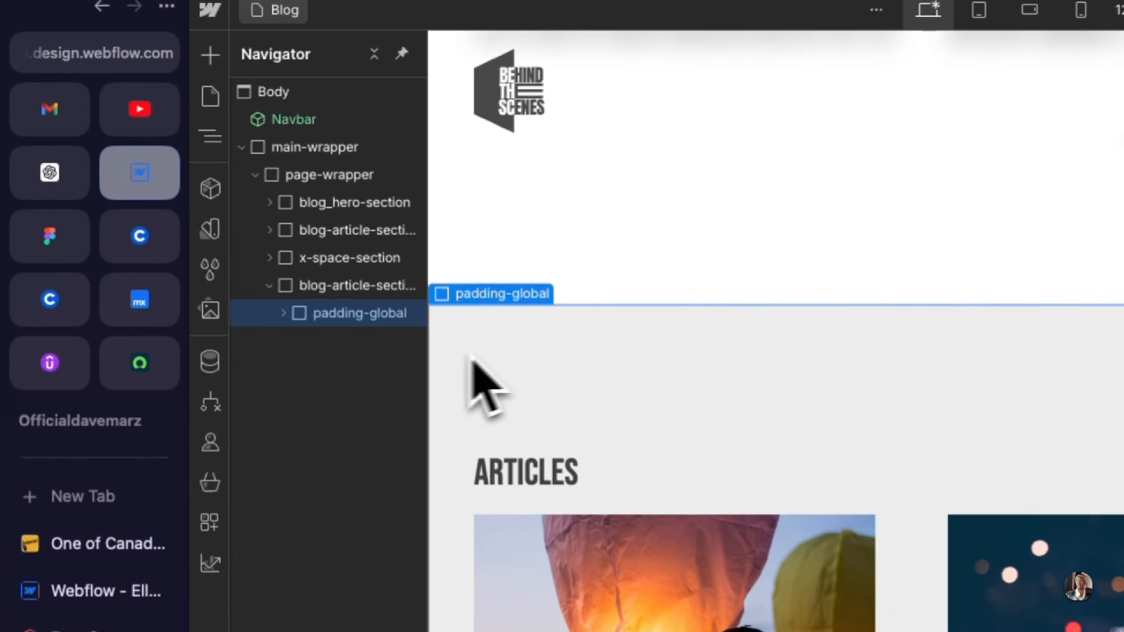
left_click(318, 299)
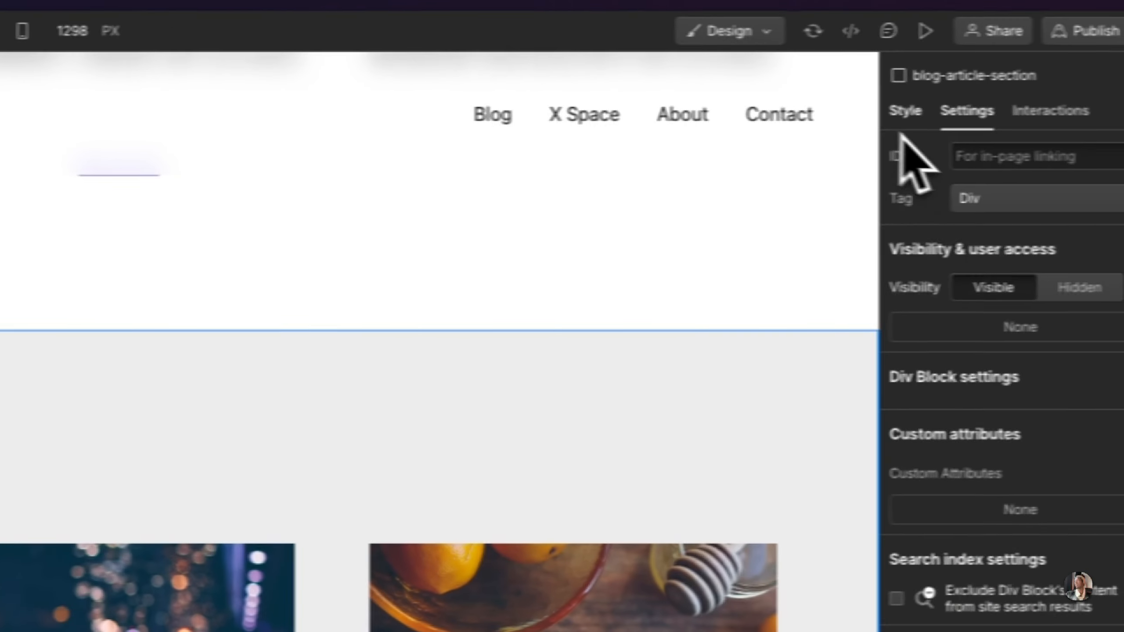
left_click(906, 111)
left_click(1010, 192)
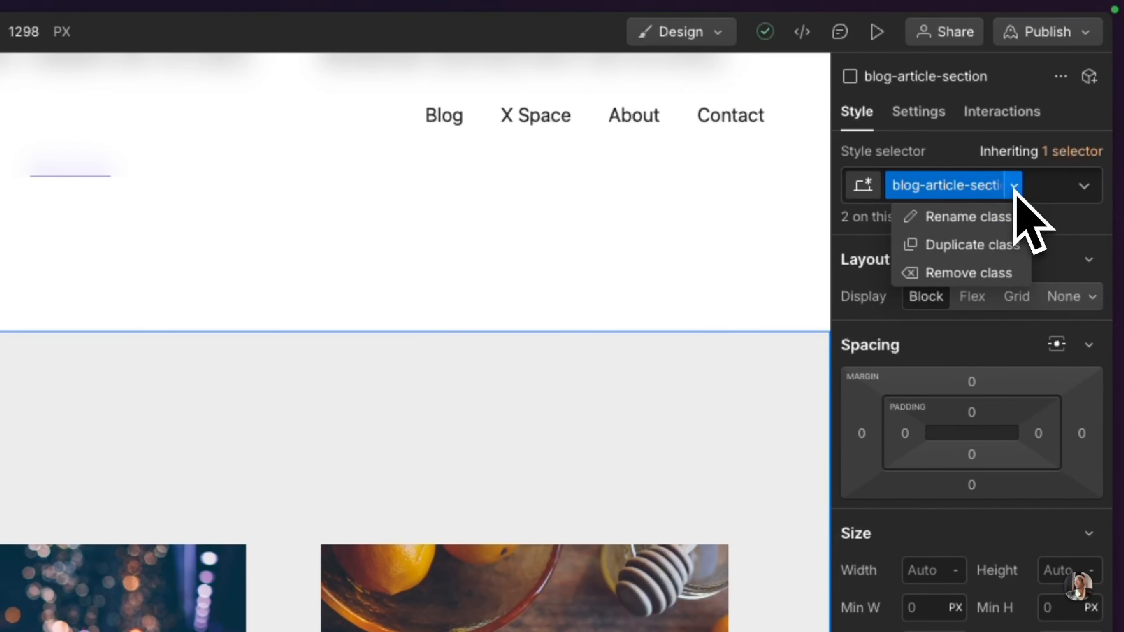
left_click(976, 245)
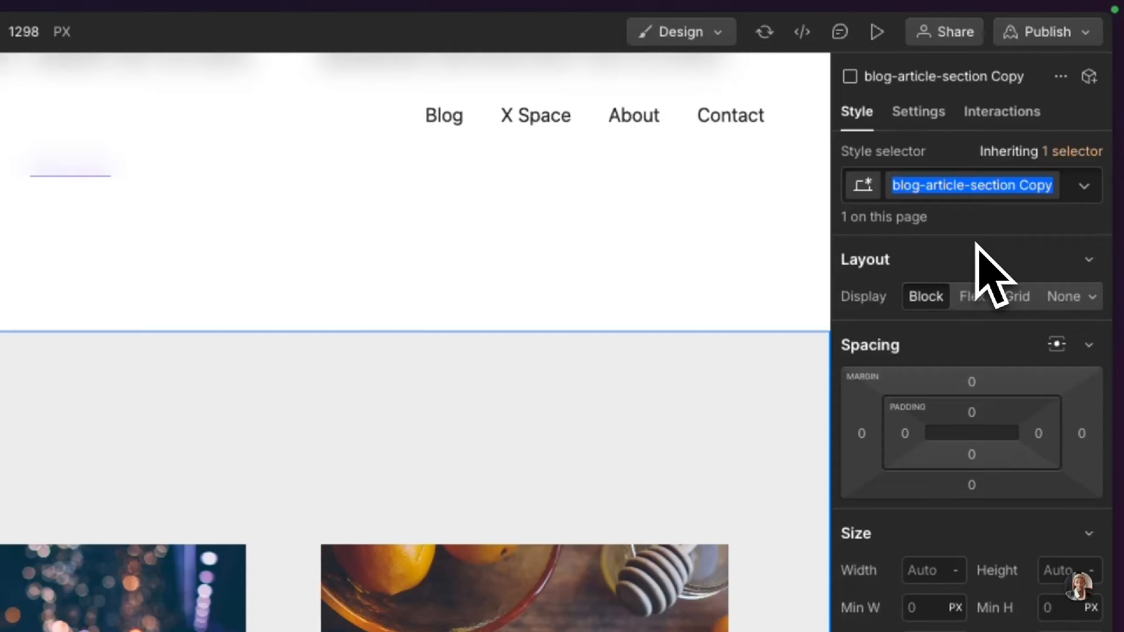
type("creative_blog-section")
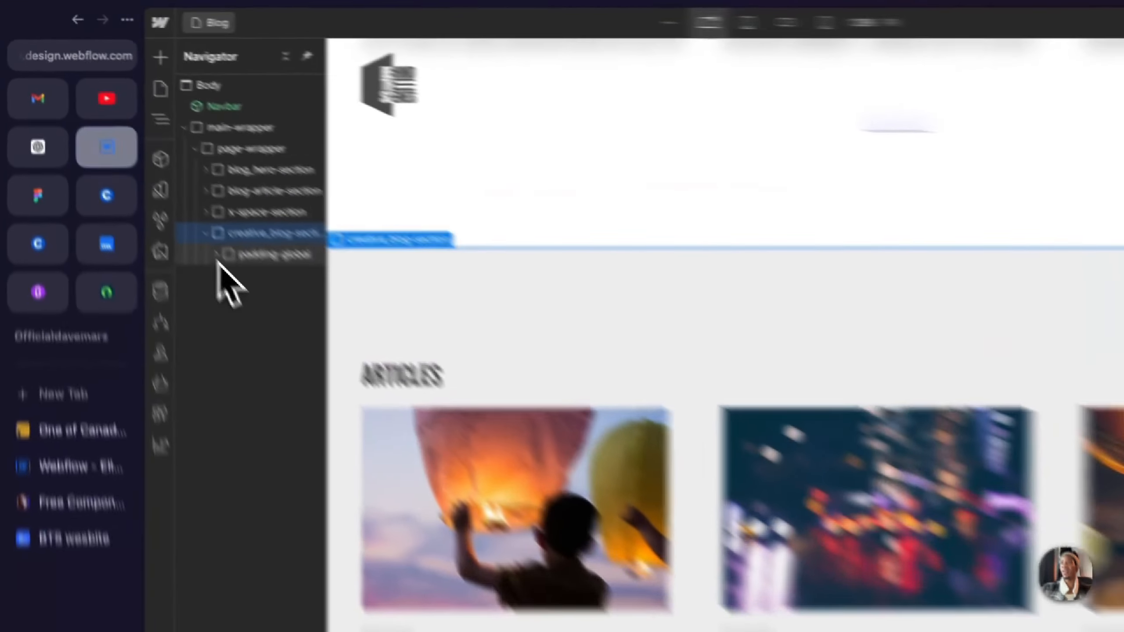
Step: Open the Articles heading in creative_blog-section for editing, then switch to Figma and copy the Life of a Creative heading text
left_click(217, 254)
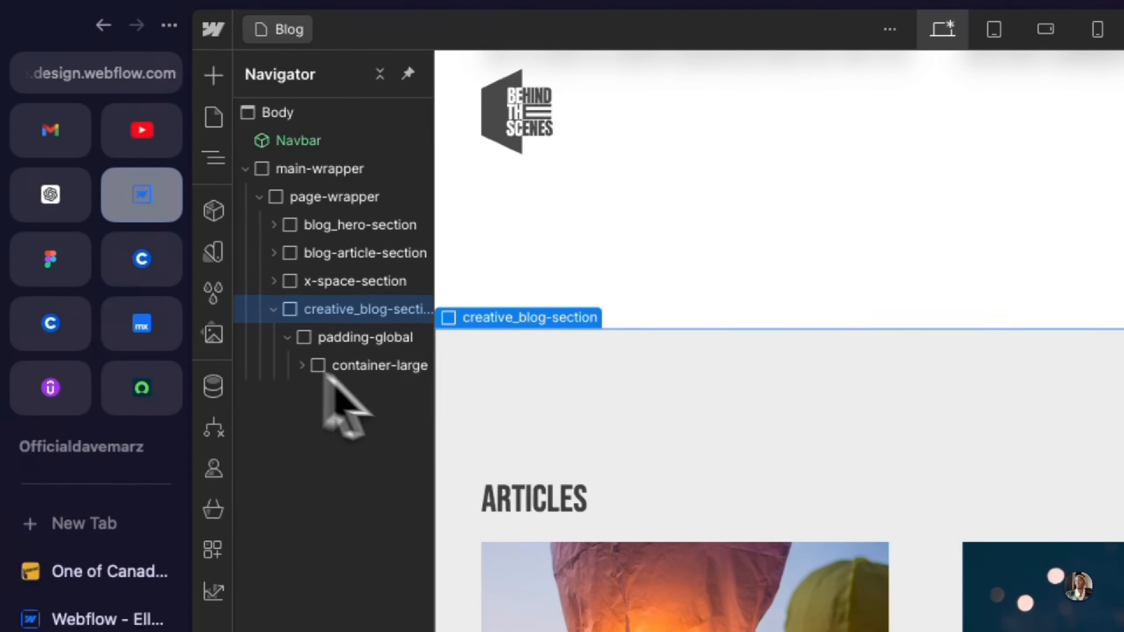
left_click(400, 383)
double_click(535, 513)
left_click(50, 259)
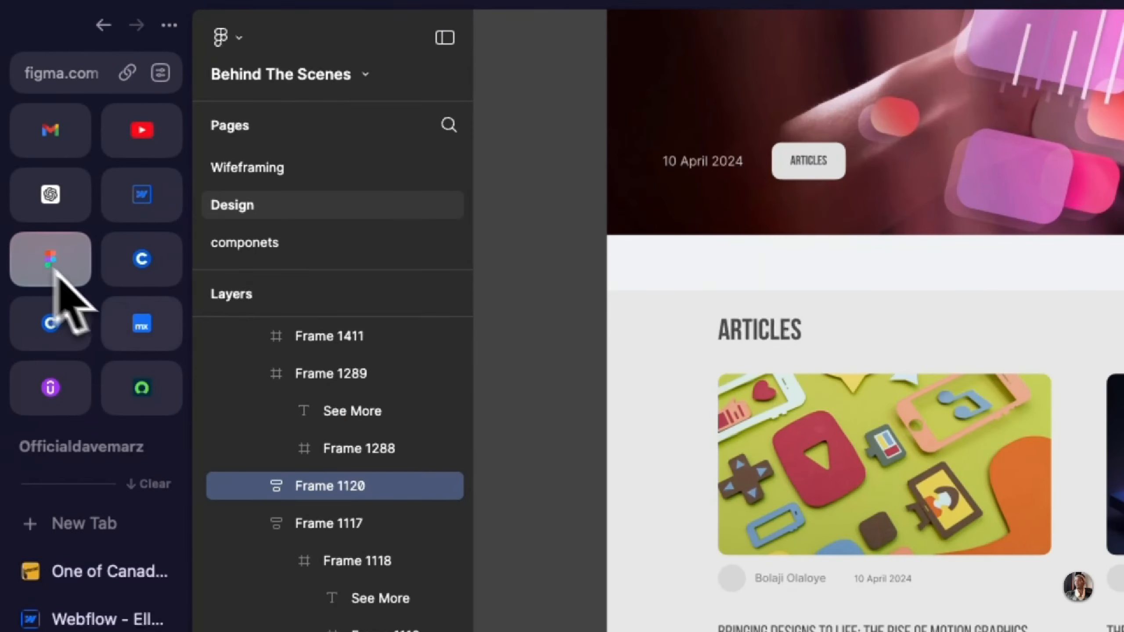
scroll(624, 540, "down", 8)
double_click(776, 519)
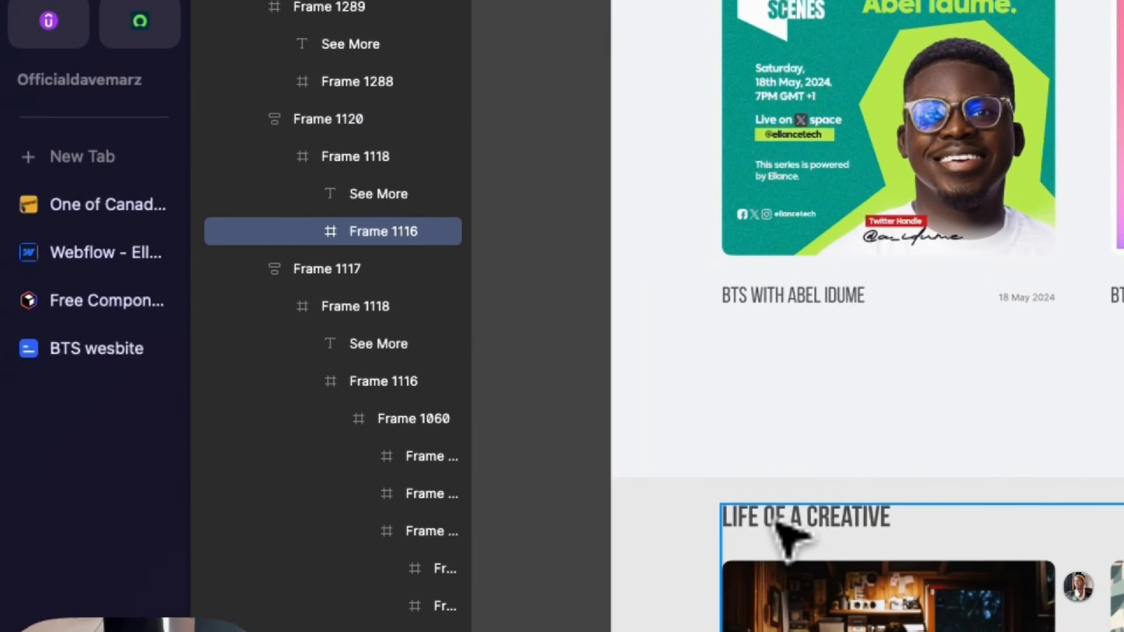
double_click(777, 523)
double_click(776, 522)
key("ctrl+c")
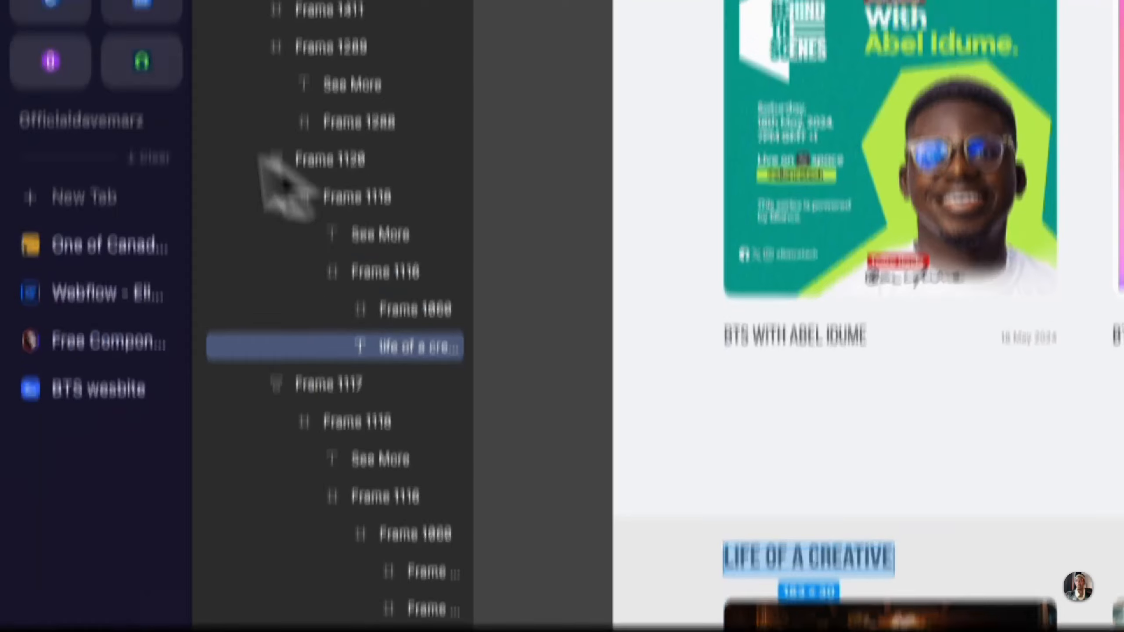
Step: Switch back to Webflow and replace the Articles heading in creative_blog-section with the copied text Life of a Creative
left_click(148, 109)
key("ctrl+v")
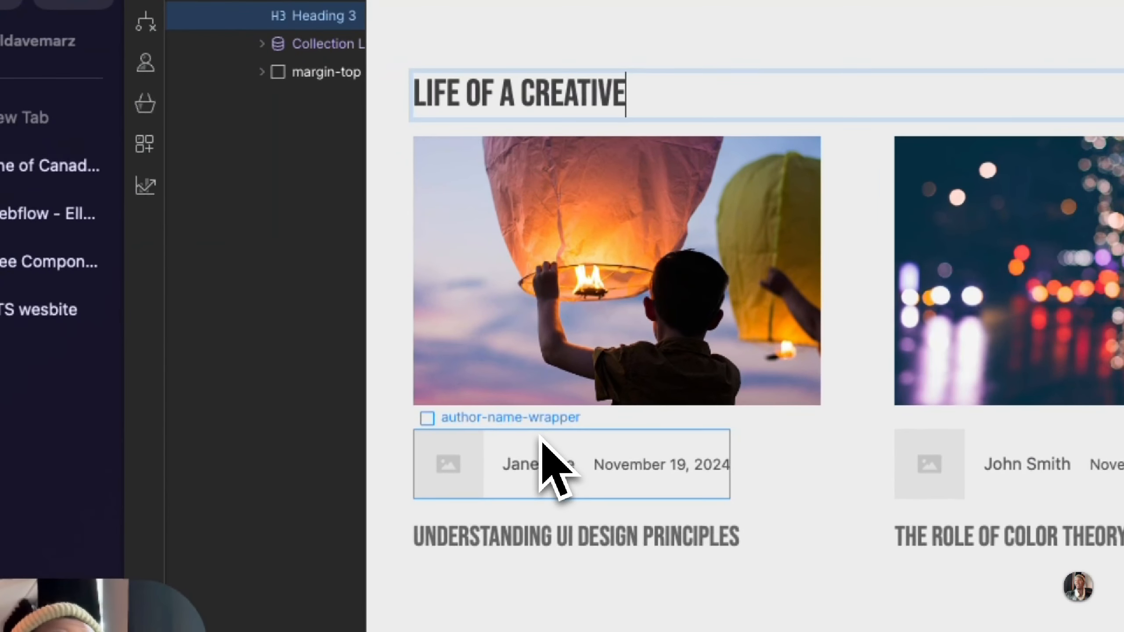
key("Escape")
Step: Remove the Current Article page link from the blog_article-wrpper link block in the Life of a Creative section
left_click(535, 423)
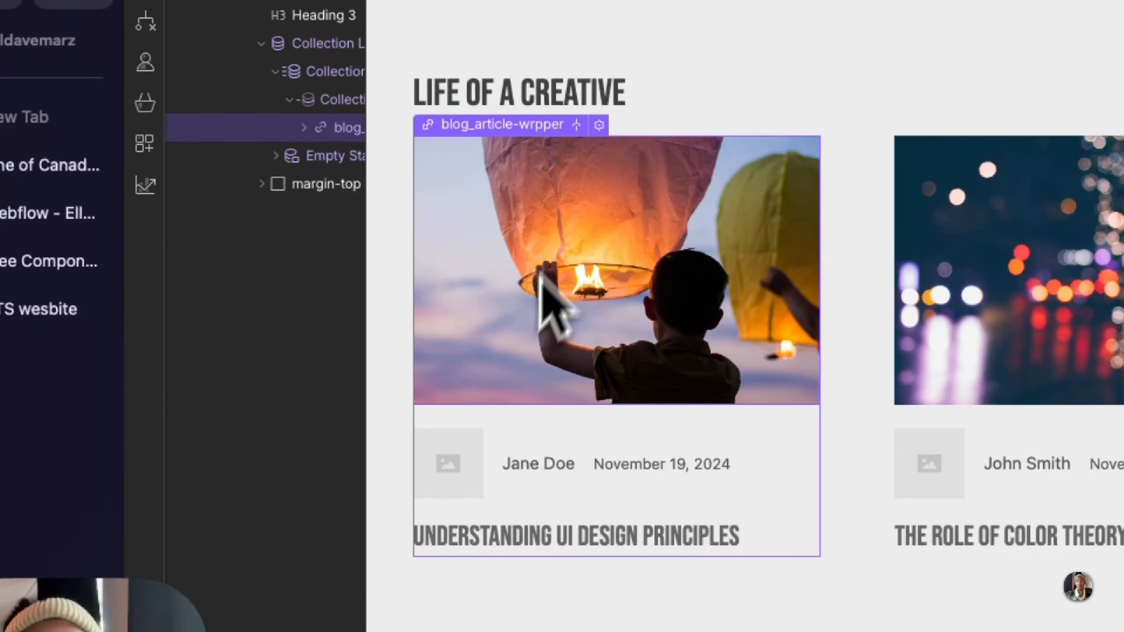
left_click(598, 125)
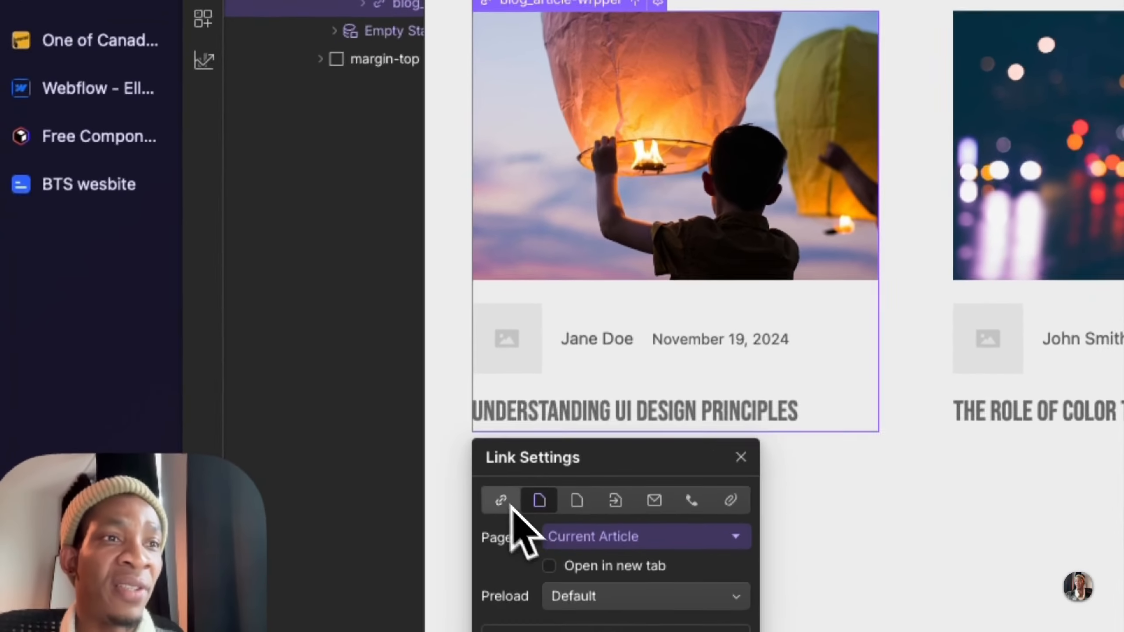
left_click(508, 394)
left_click(572, 432)
Step: Disconnect the card's main image from the Articles thumbnail field
left_click(576, 320)
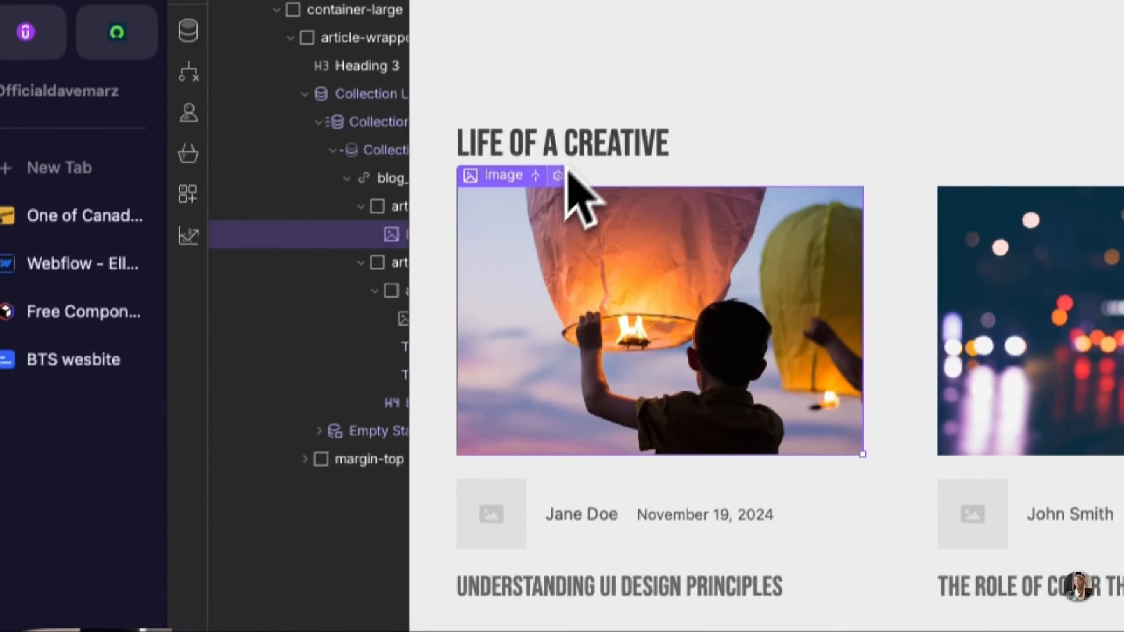
left_click(557, 194)
left_click(487, 356)
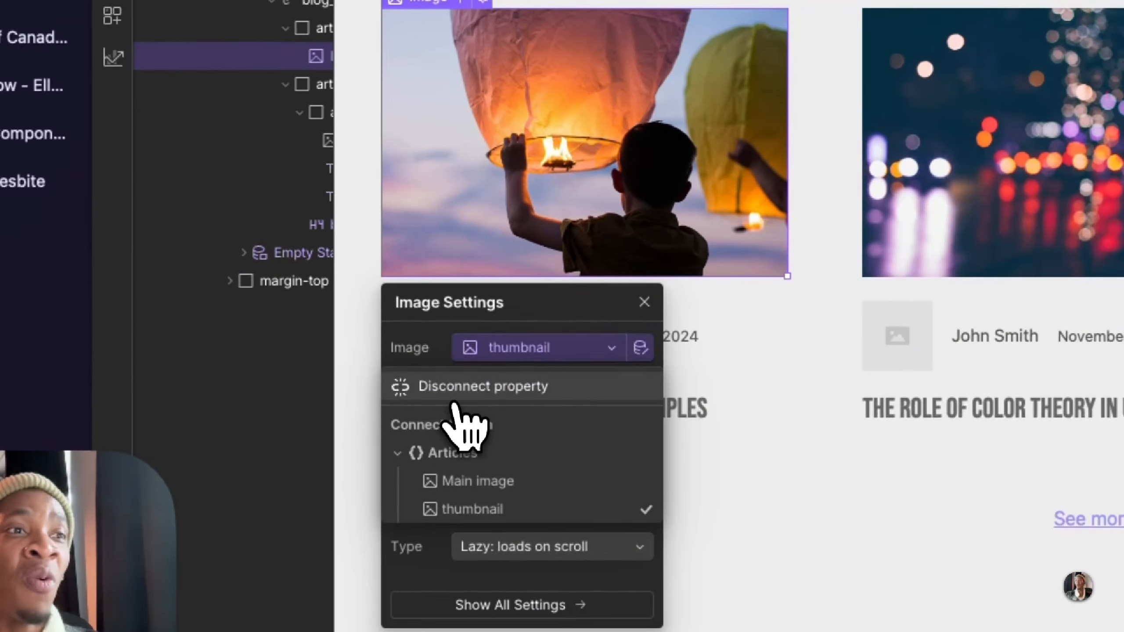
left_click(460, 393)
left_click(722, 130)
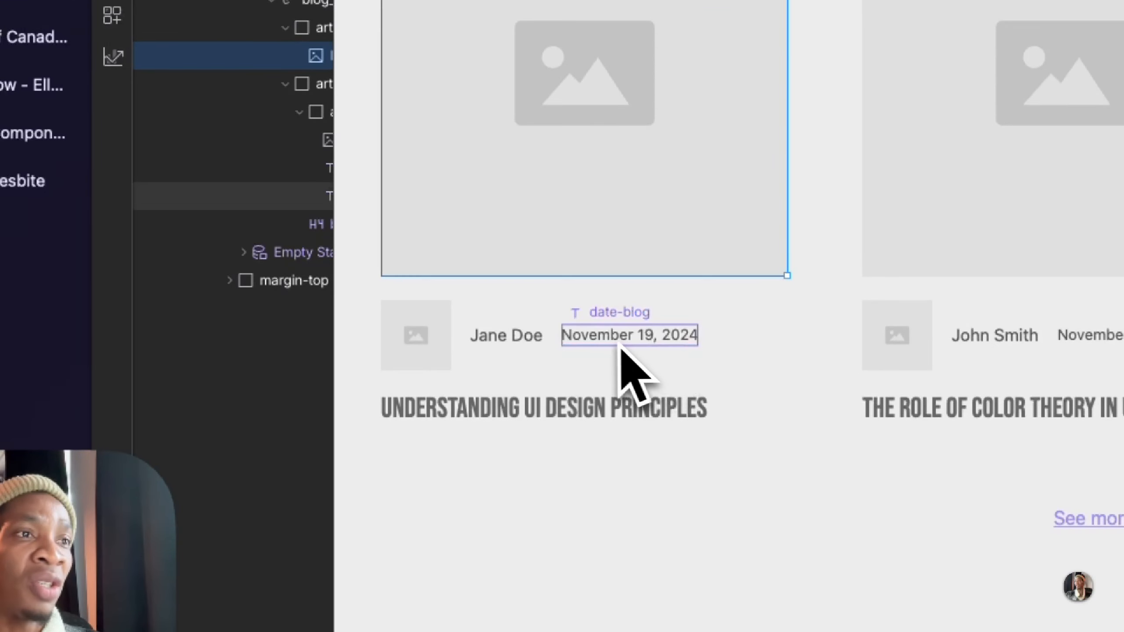
Step: Disconnect the date-blog text from the Created On field and the authors-name text from the Author field
left_click(591, 337)
left_click(686, 313)
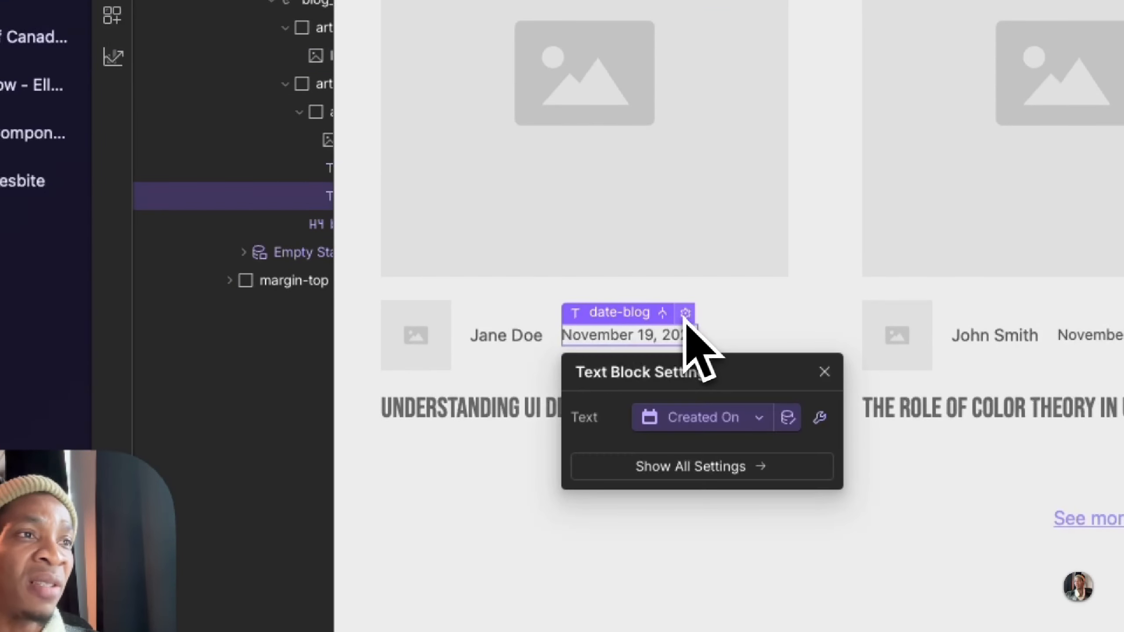
left_click(639, 412)
left_click(645, 459)
left_click(502, 347)
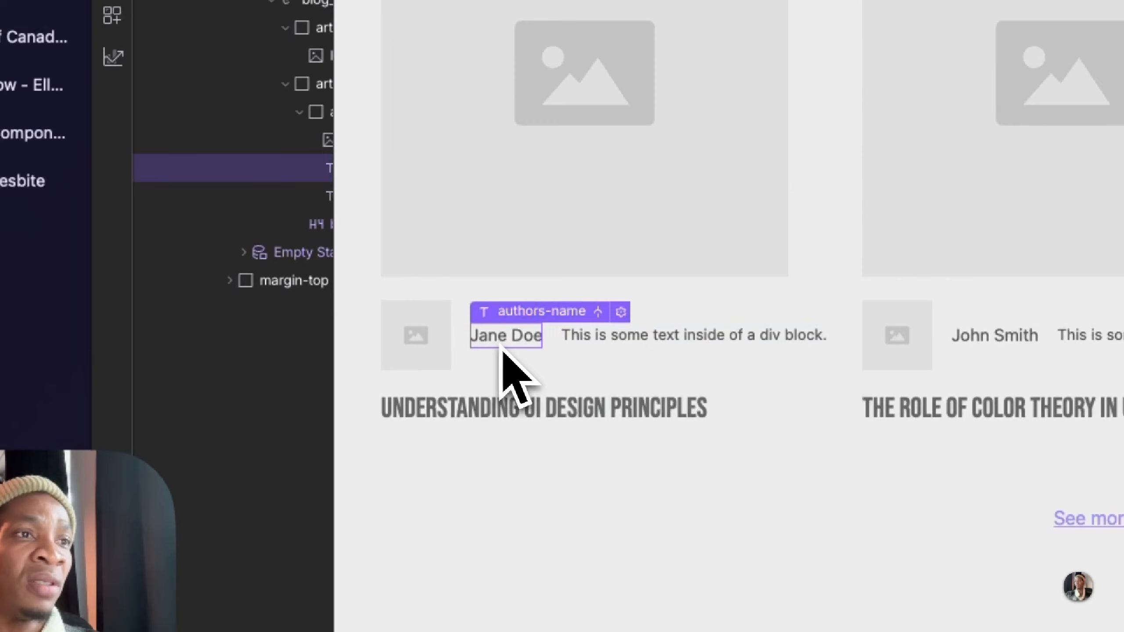
left_click(620, 312)
left_click(597, 419)
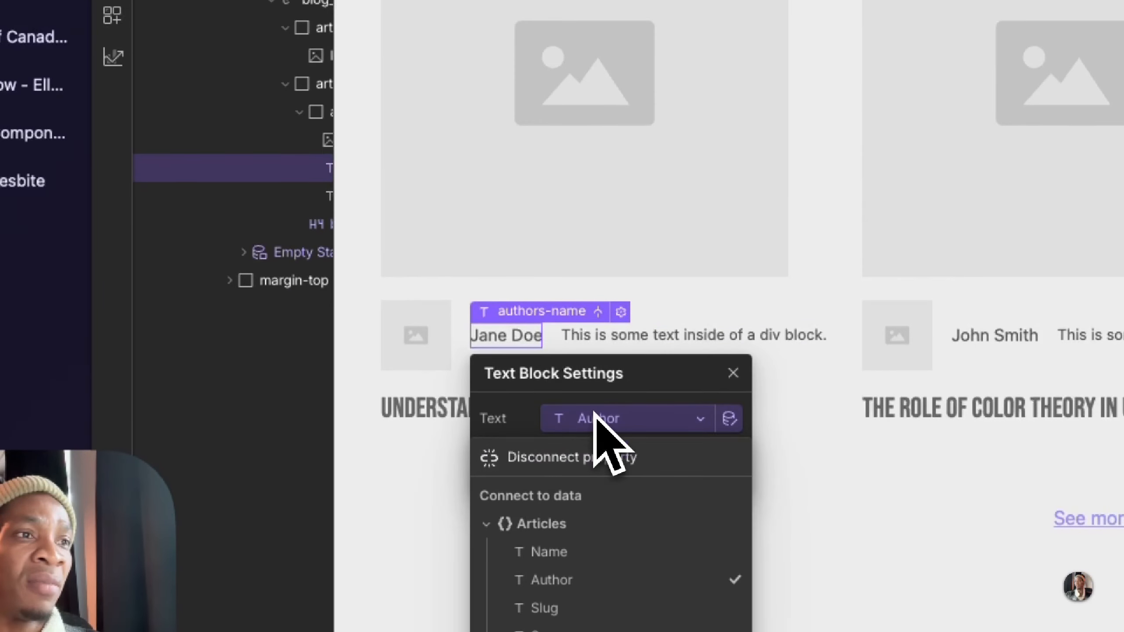
left_click(574, 470)
Step: Disconnect the card's blog-heading text from its Articles collection field
left_click(436, 416)
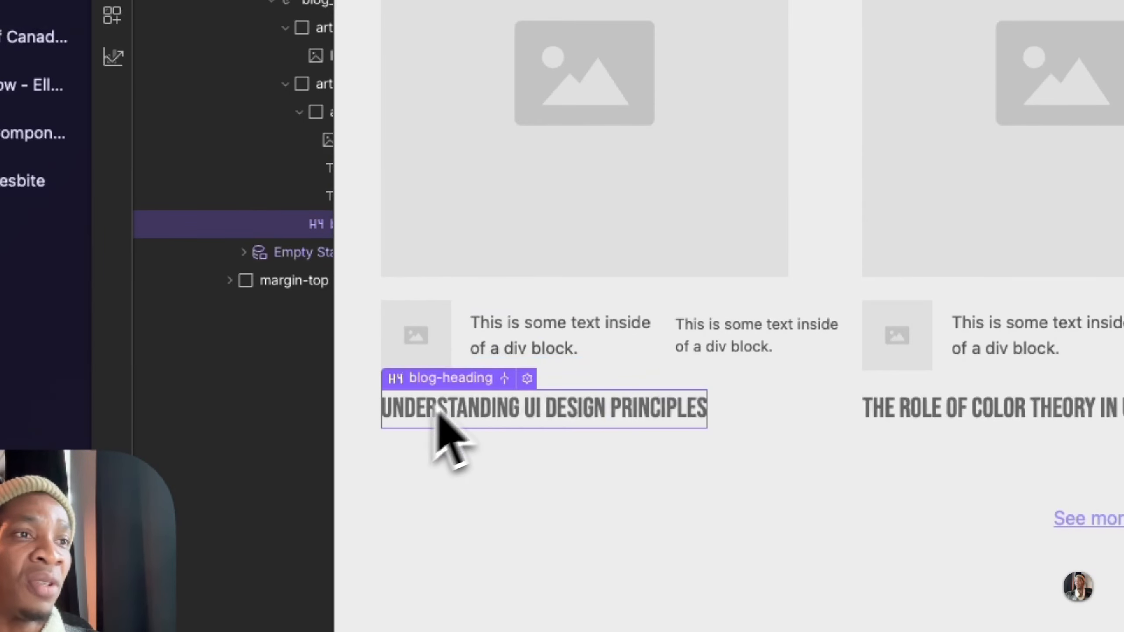
left_click(526, 378)
left_click(501, 542)
left_click(489, 582)
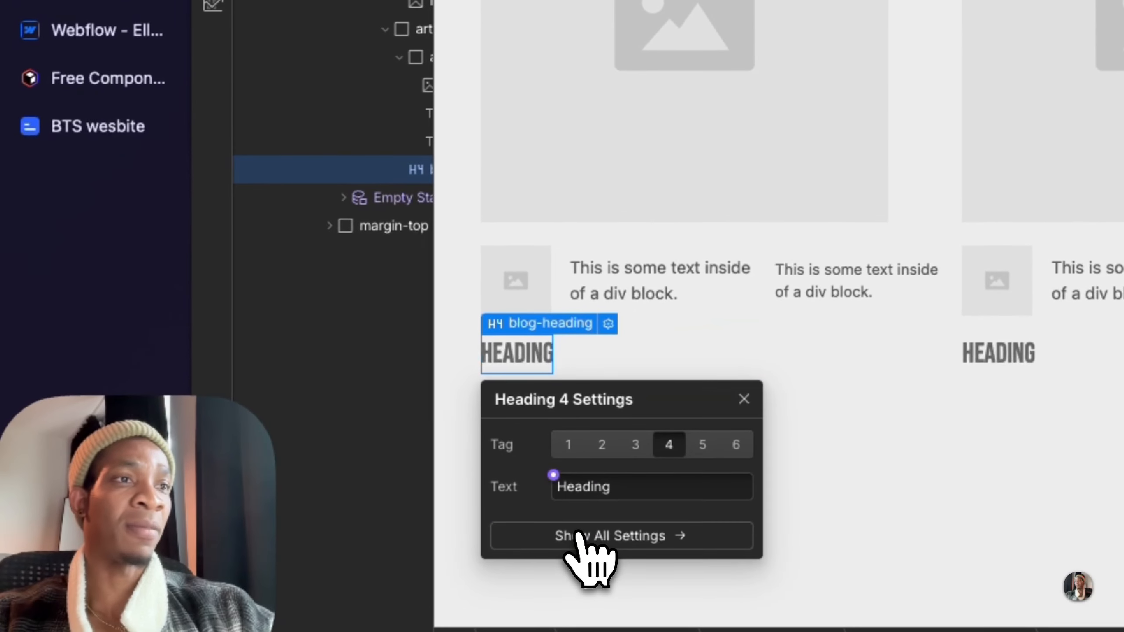
Step: Change the source of the section's Collection List Wrapper to the Life of a creatives collection
left_click(559, 252)
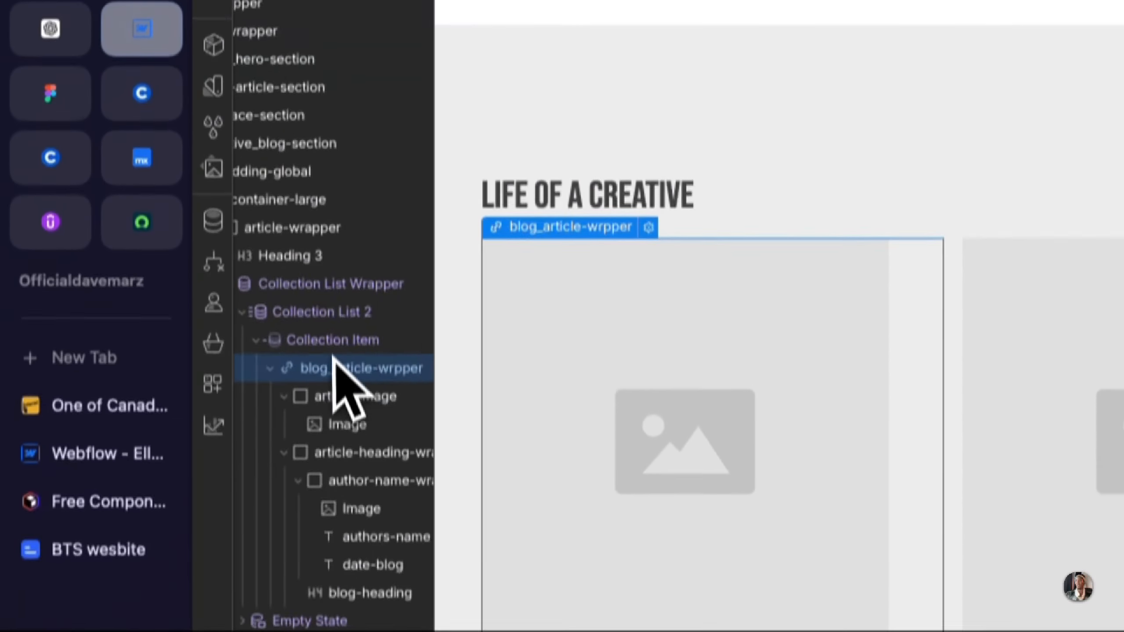
left_click(318, 283)
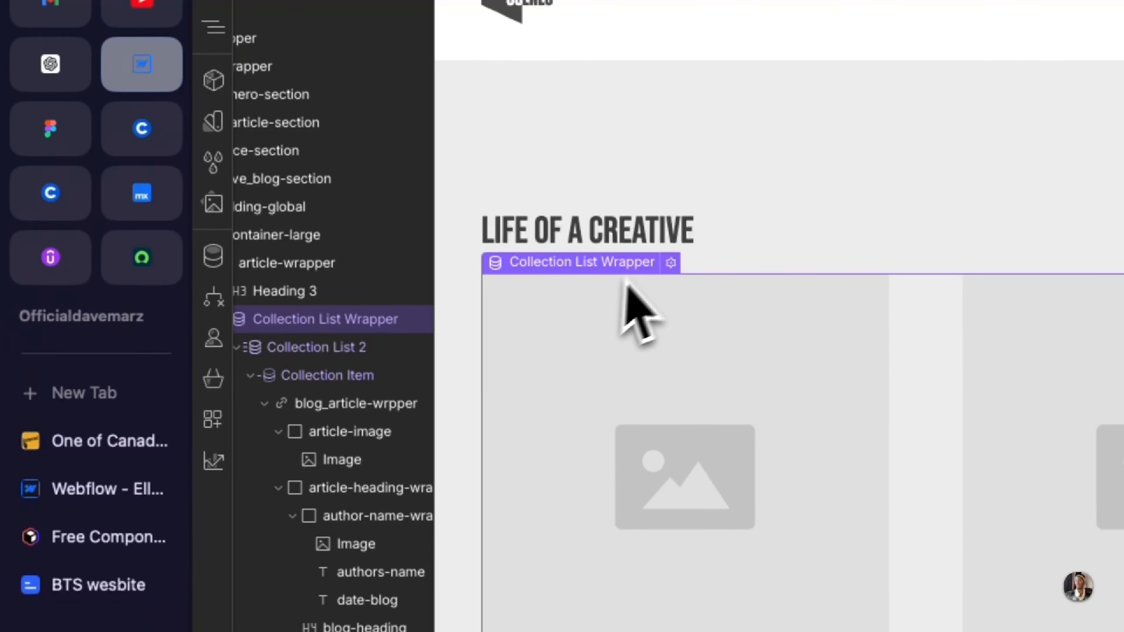
left_click(671, 262)
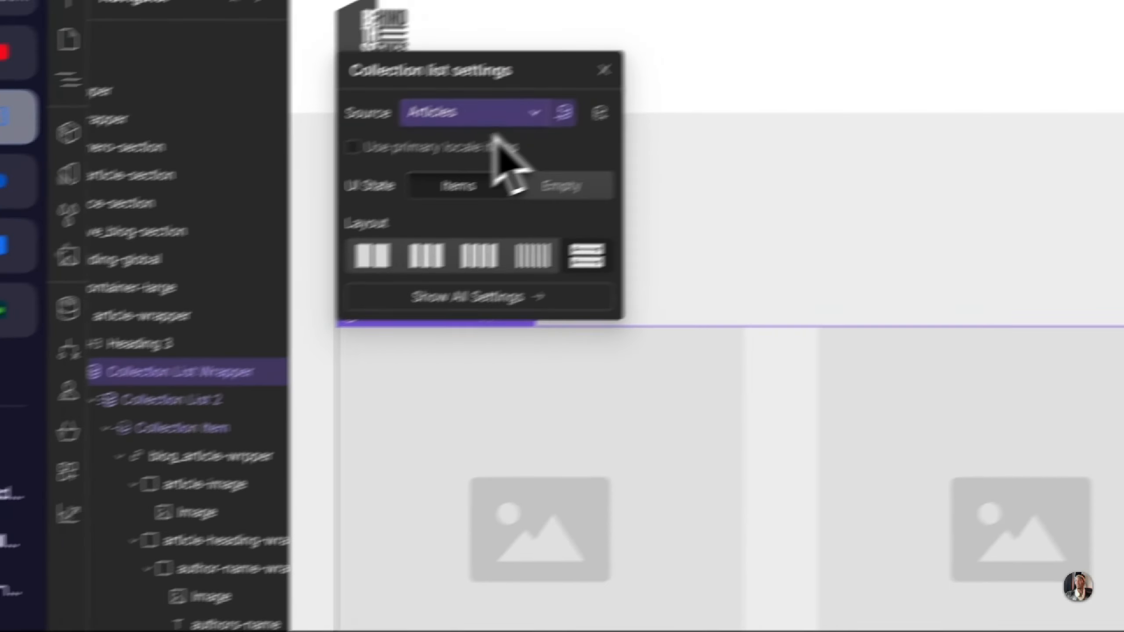
left_click(684, 62)
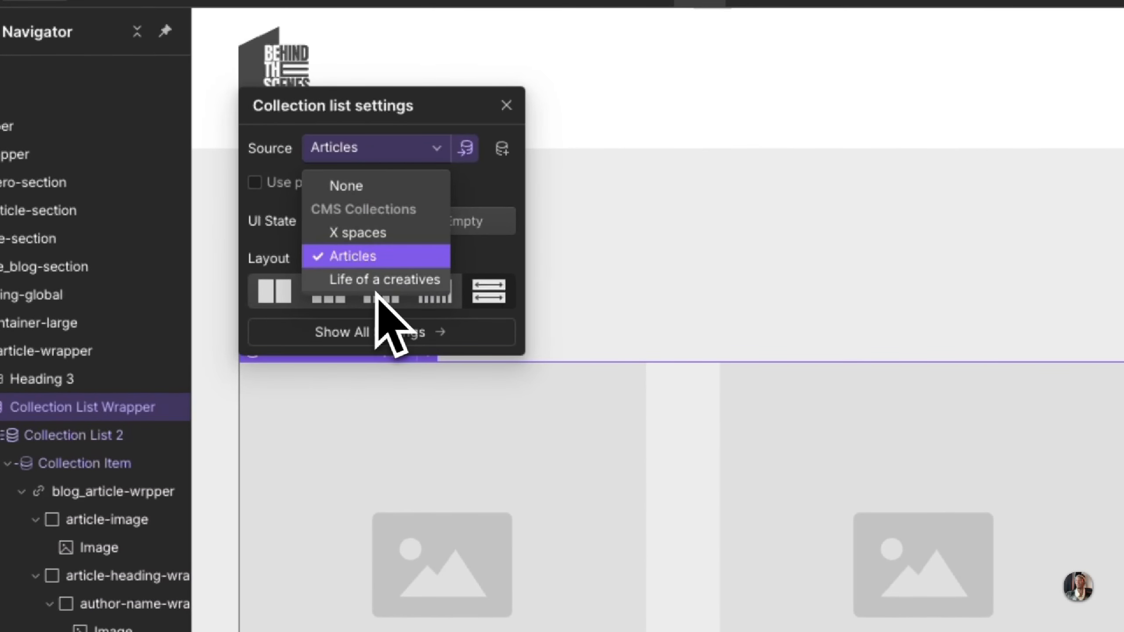
left_click(385, 280)
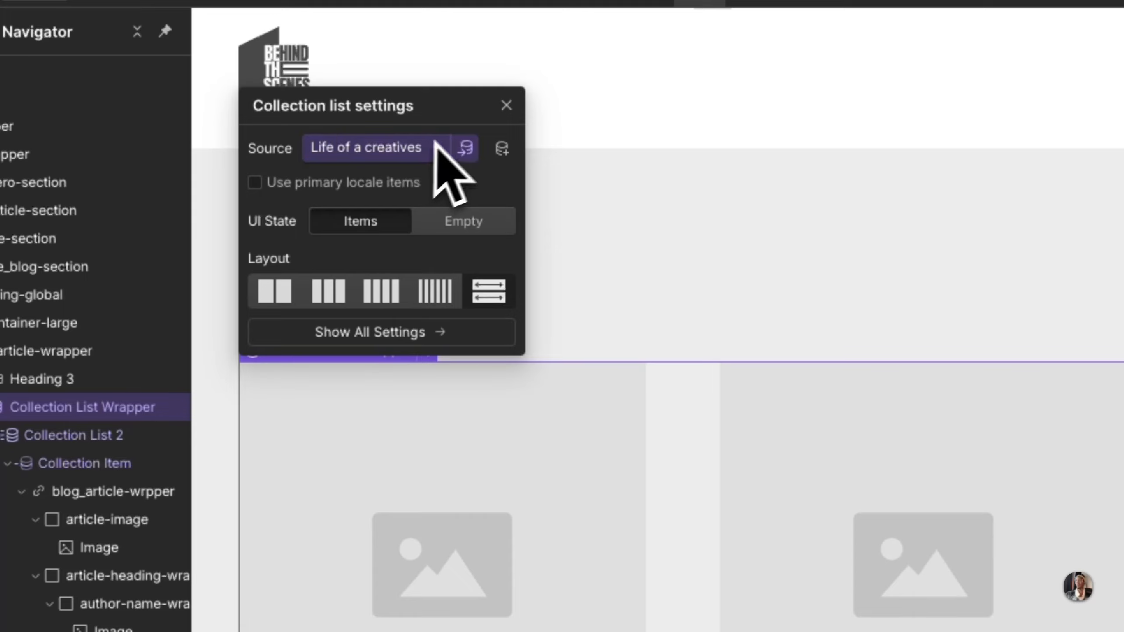
left_click_drag(461, 110, 493, 114)
left_click(538, 109)
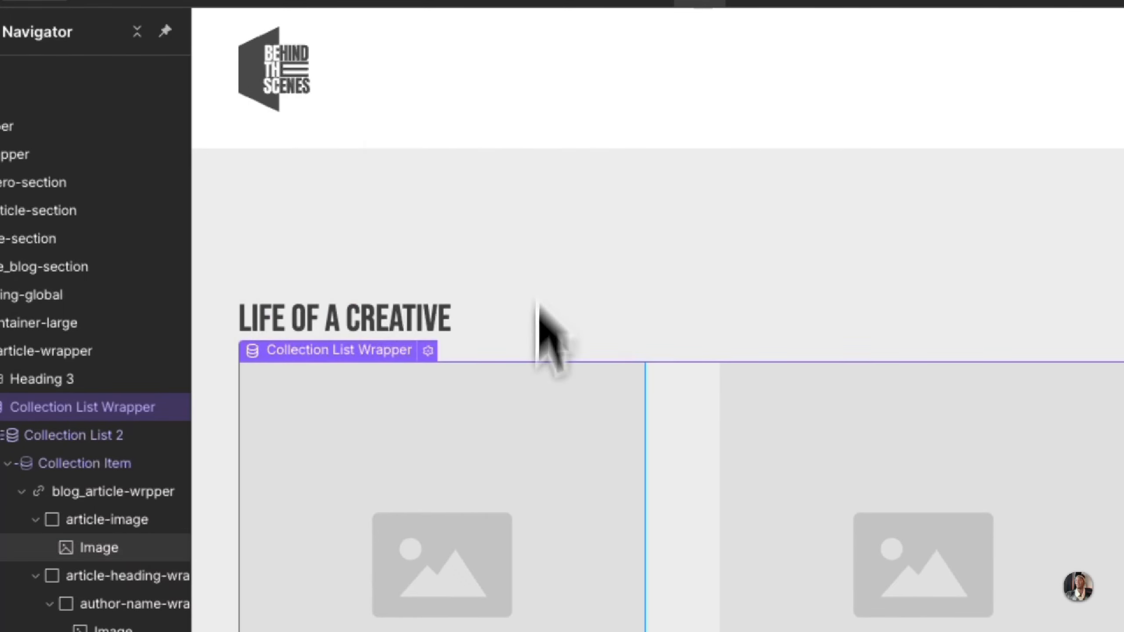
Step: Connect the card's main image to the thumbnail field of the Life of a creatives collection
scroll(540, 399, "down", 6)
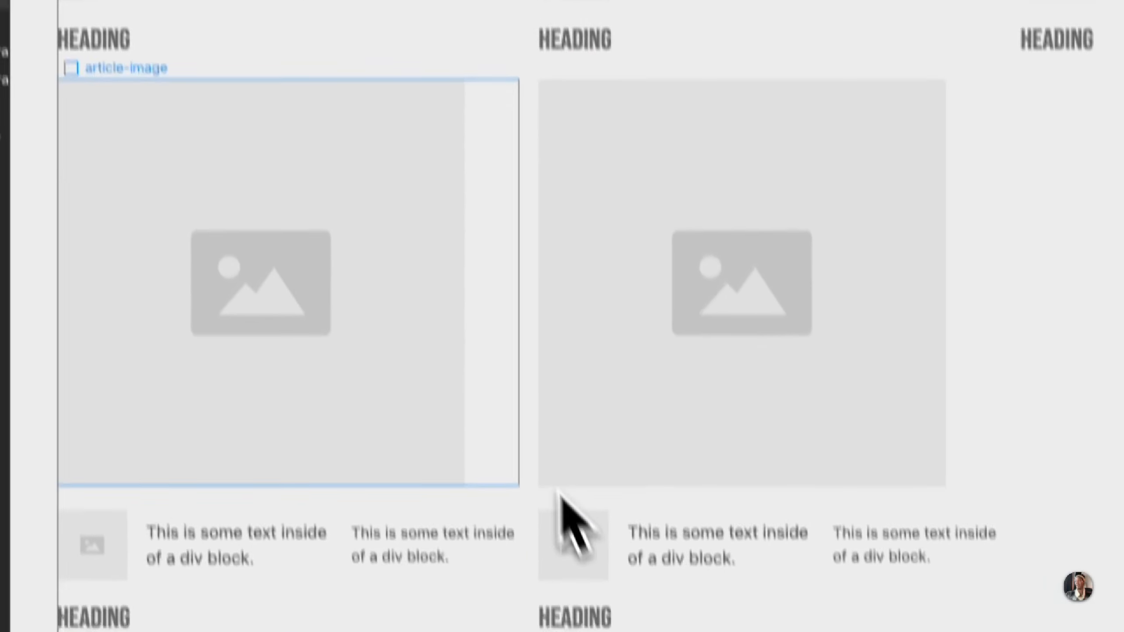
scroll(559, 489, "up", 4)
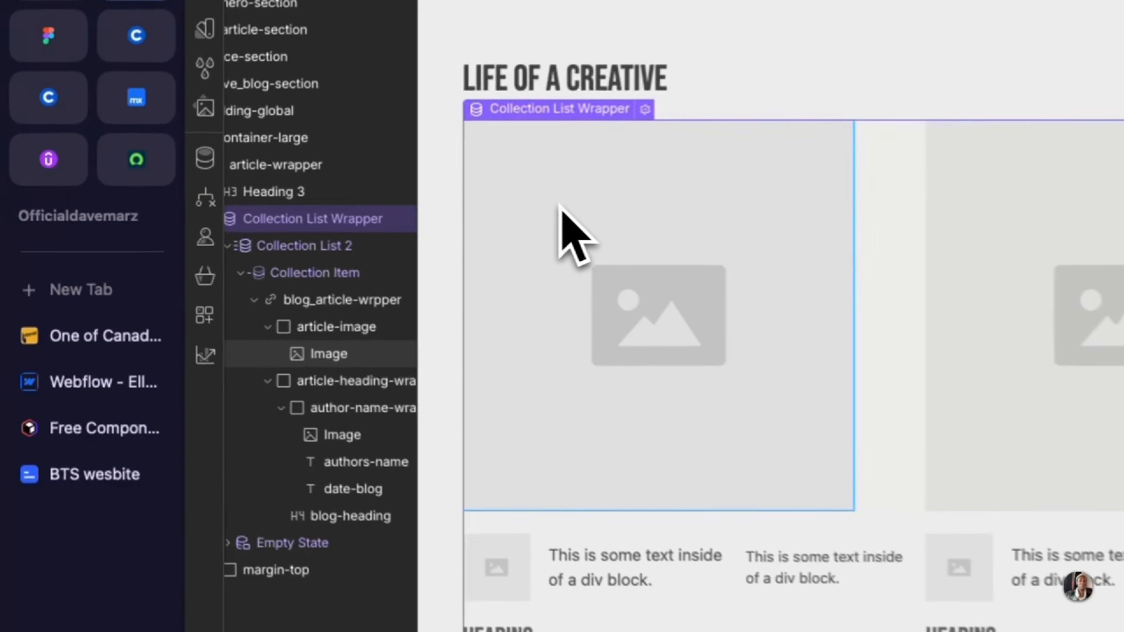
left_click(296, 220)
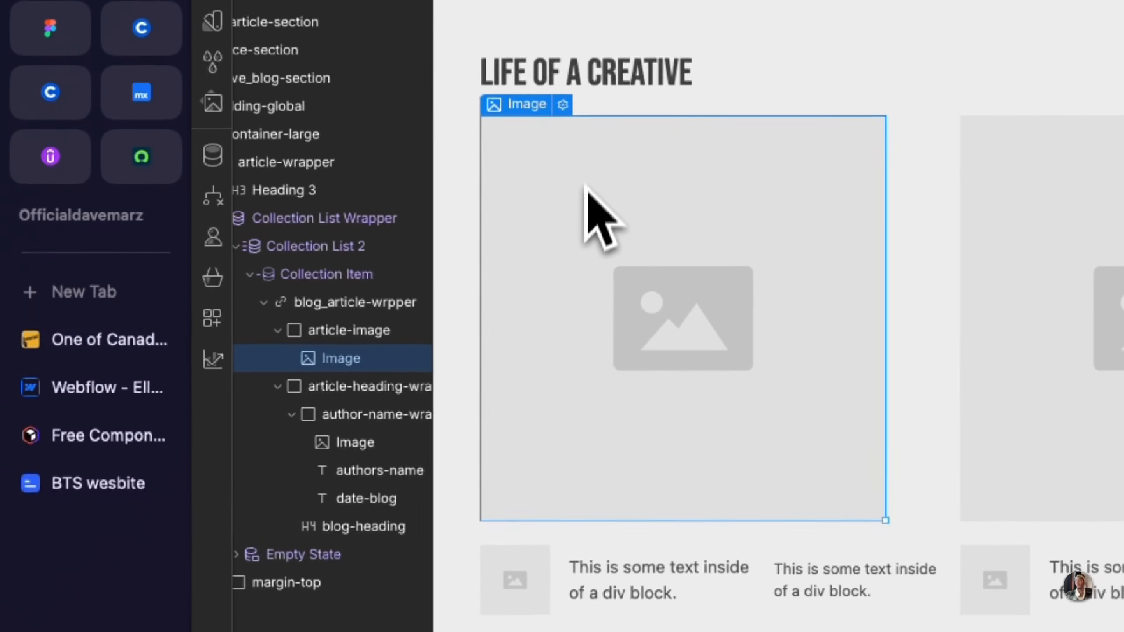
left_click(564, 104)
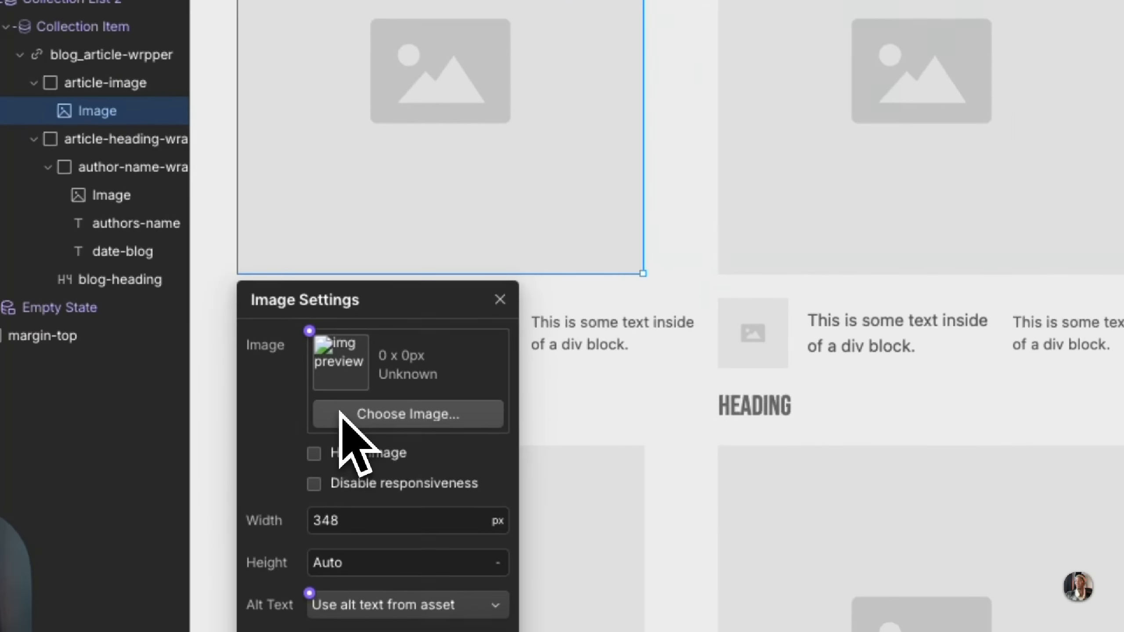
left_click(306, 329)
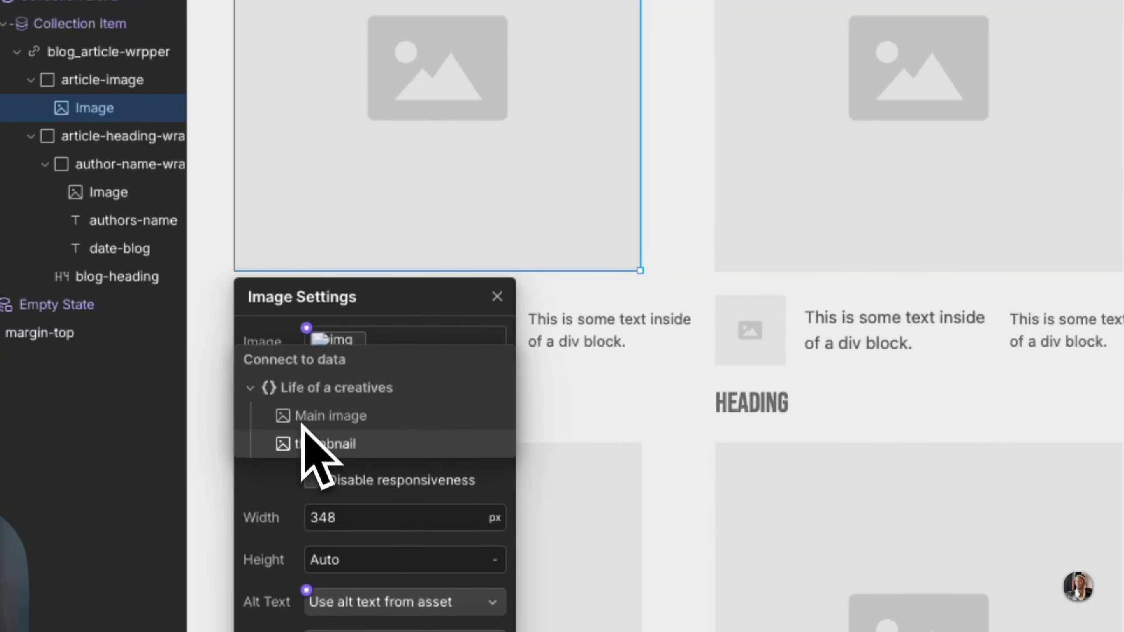
left_click(306, 441)
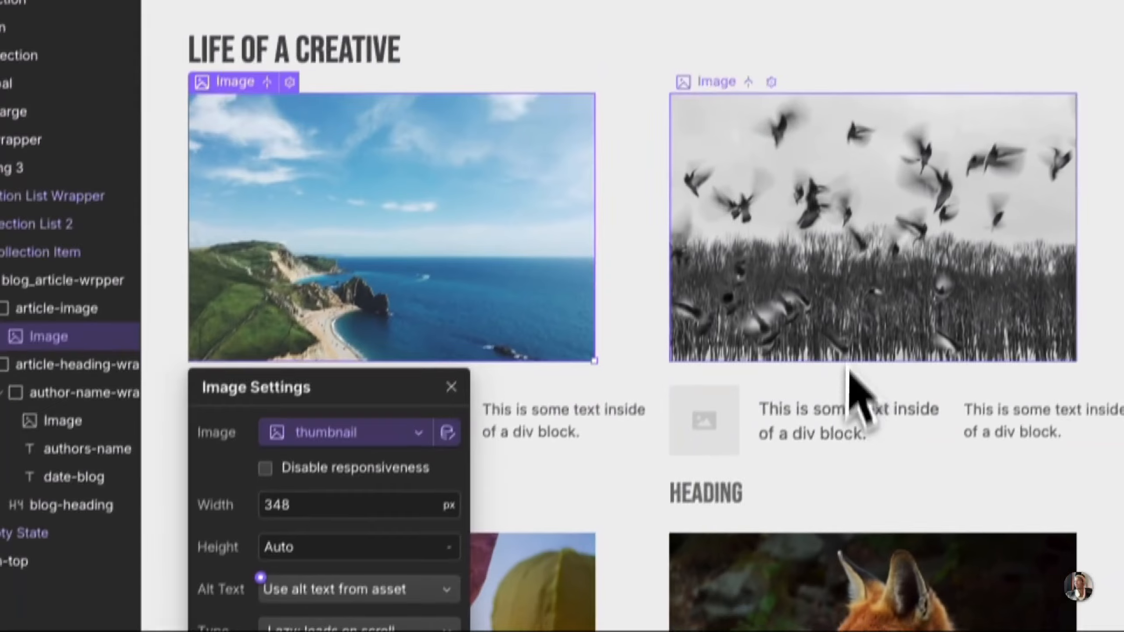
left_click(903, 89)
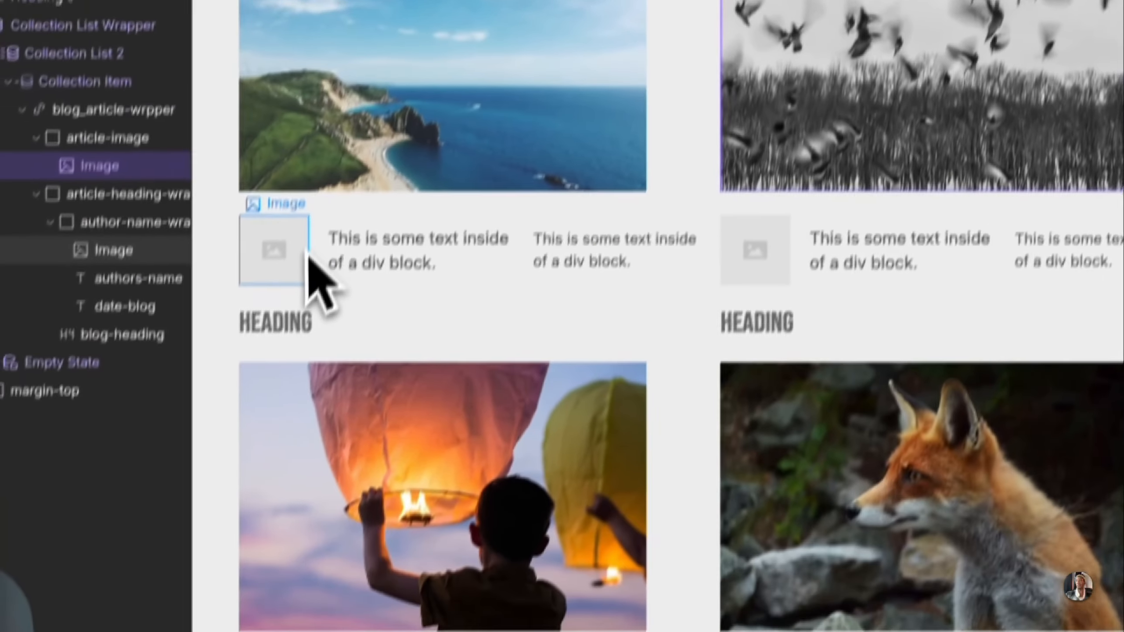
Step: Check the author image's settings, and connect the authors-name text to the Author field of Life of a creatives
left_click(245, 471)
left_click(264, 407)
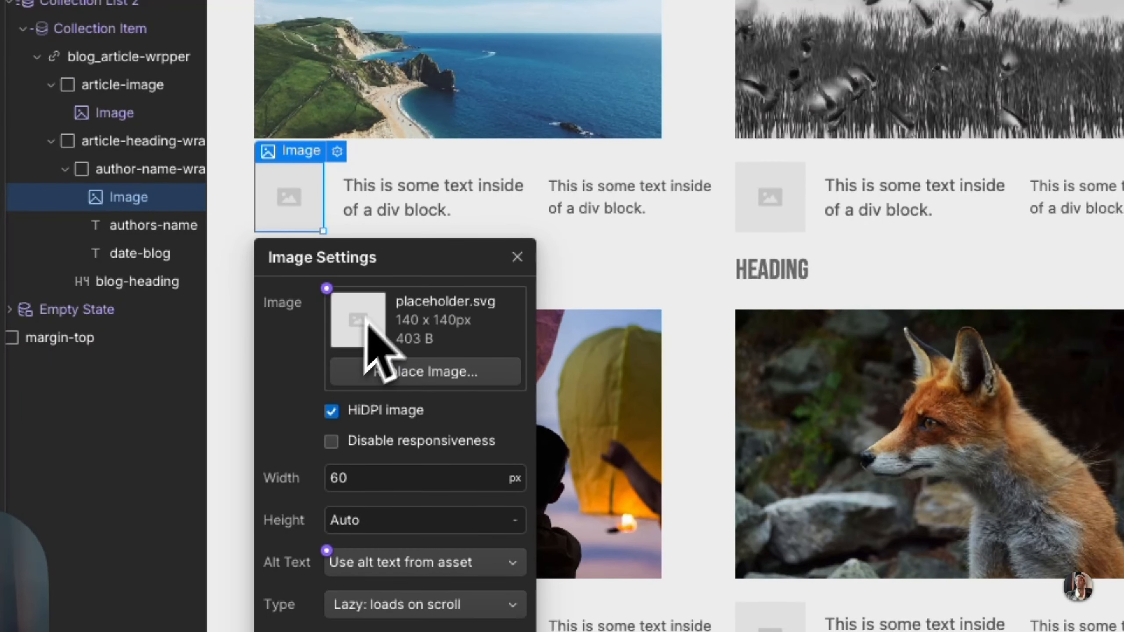
left_click(396, 208)
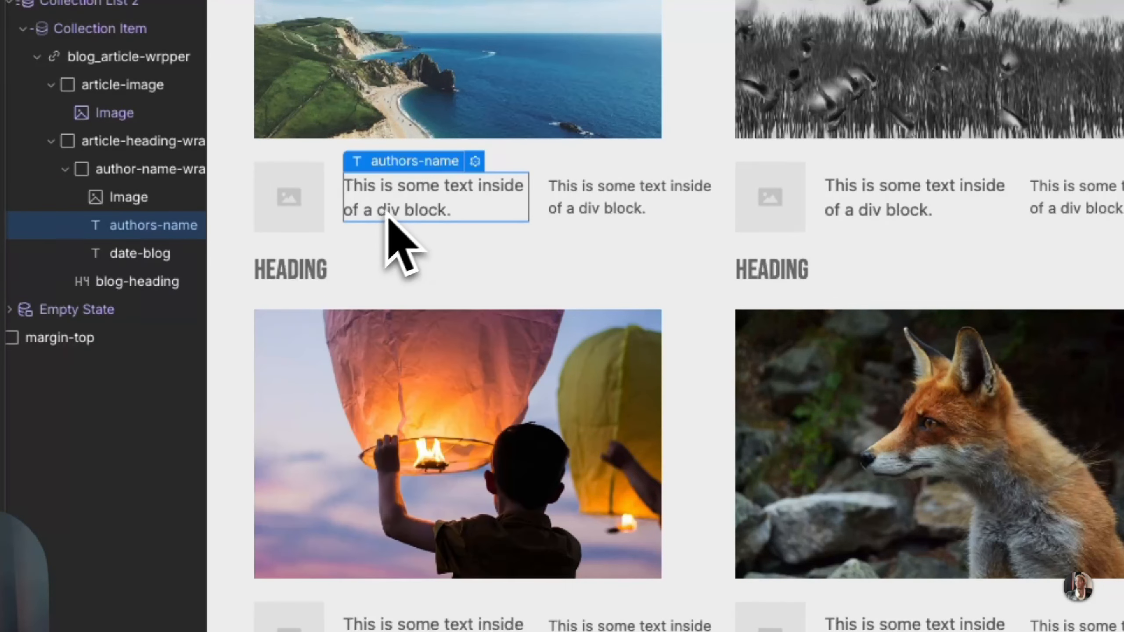
left_click(474, 162)
left_click(415, 279)
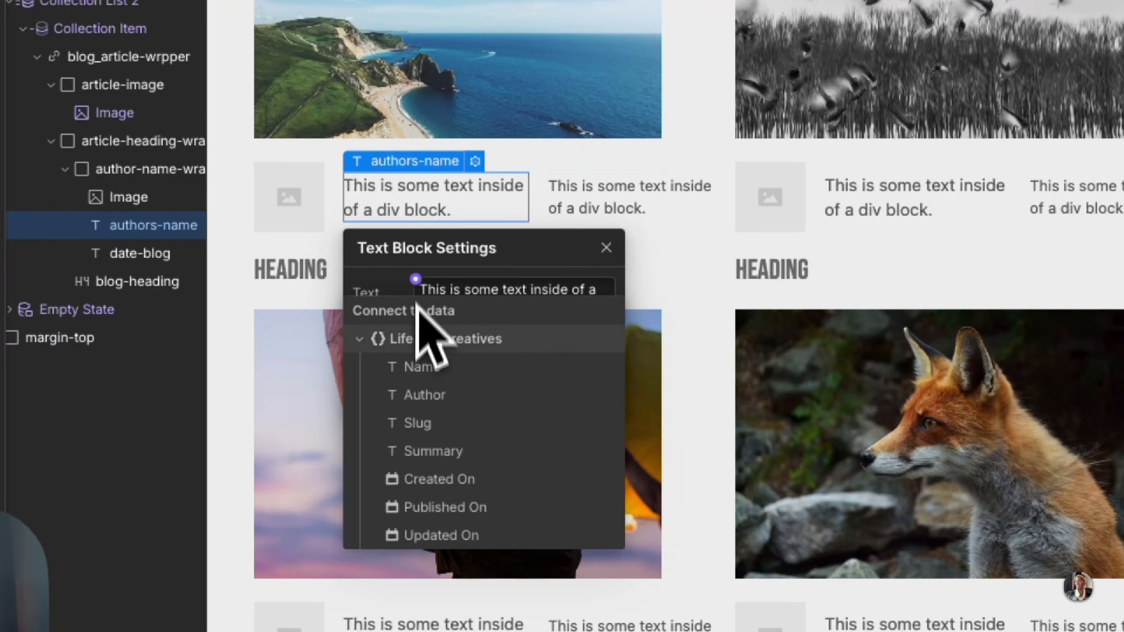
left_click(422, 395)
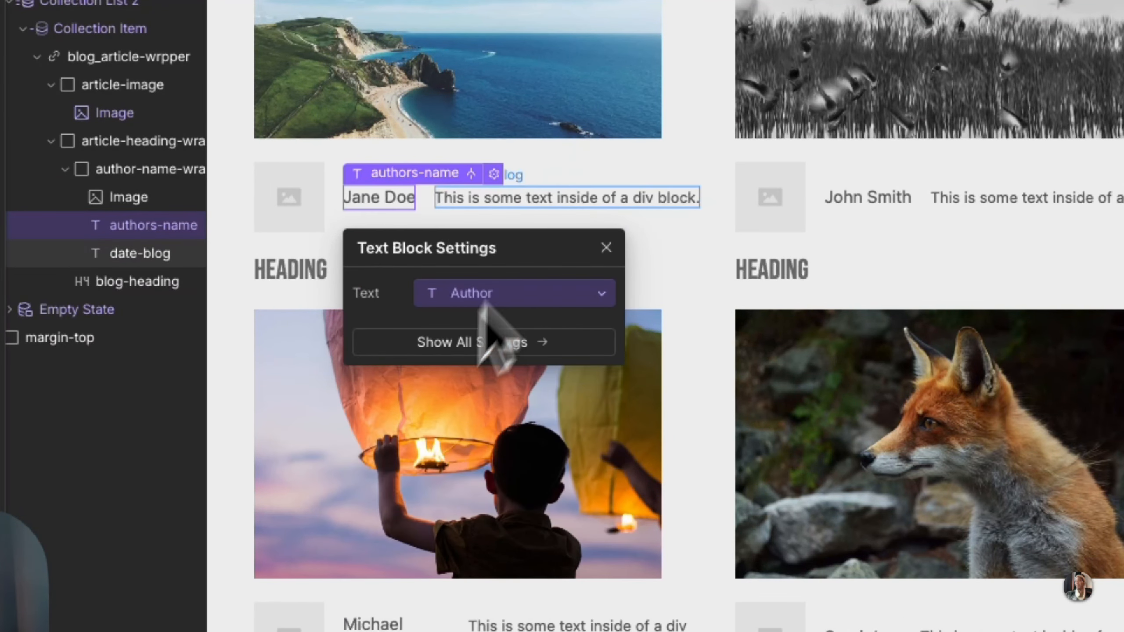
Step: Connect the date-blog text to the Created On field of Life of a creatives
left_click(573, 204)
left_click(539, 175)
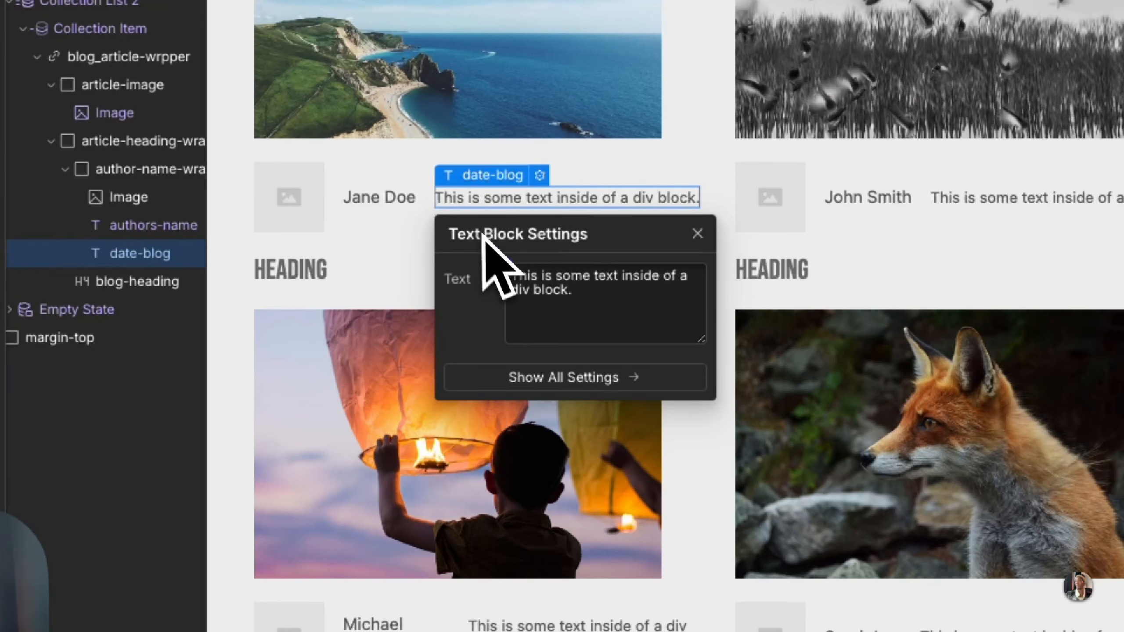
left_click(507, 265)
left_click(513, 466)
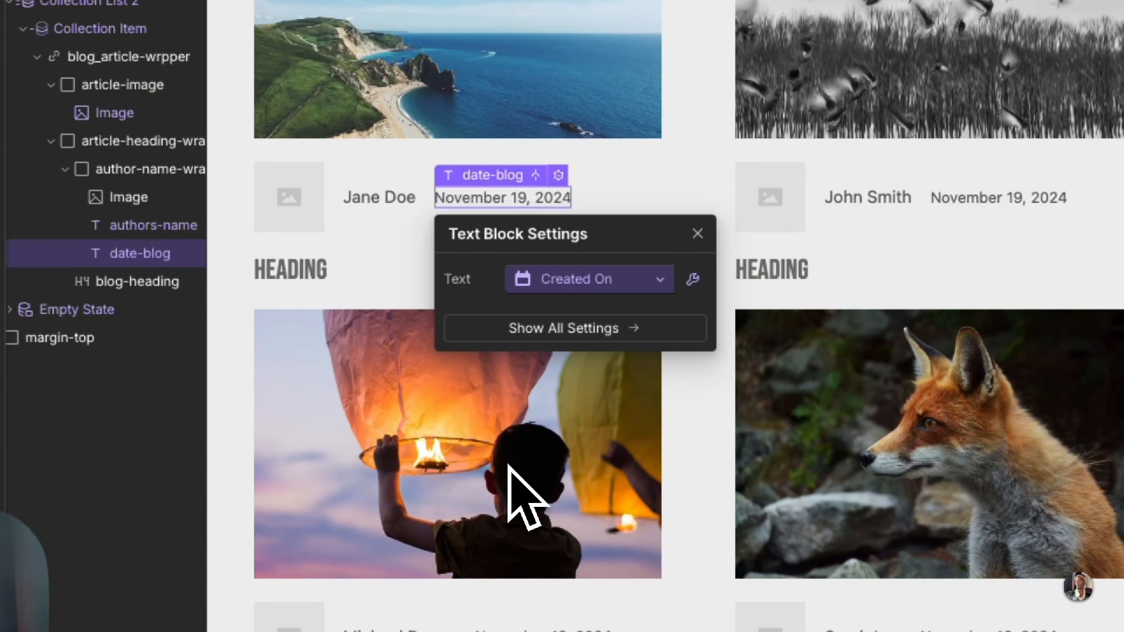
left_click(372, 230)
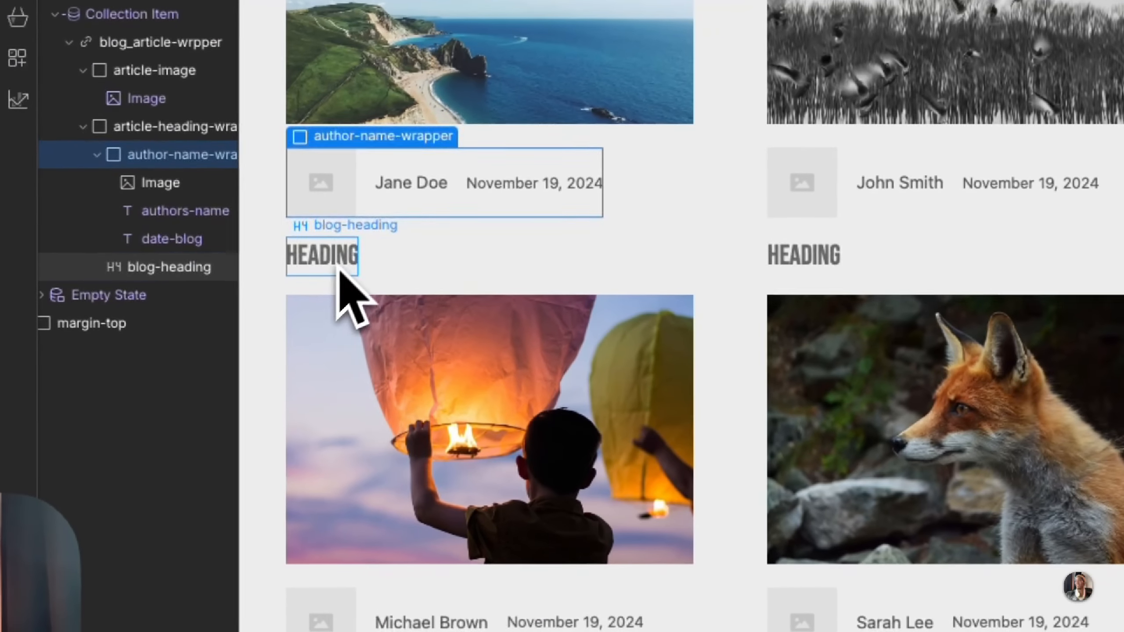
Step: Connect the blog-heading text to the Name field of Life of a creatives, and limit the section's collection list to 3 items
left_click(339, 270)
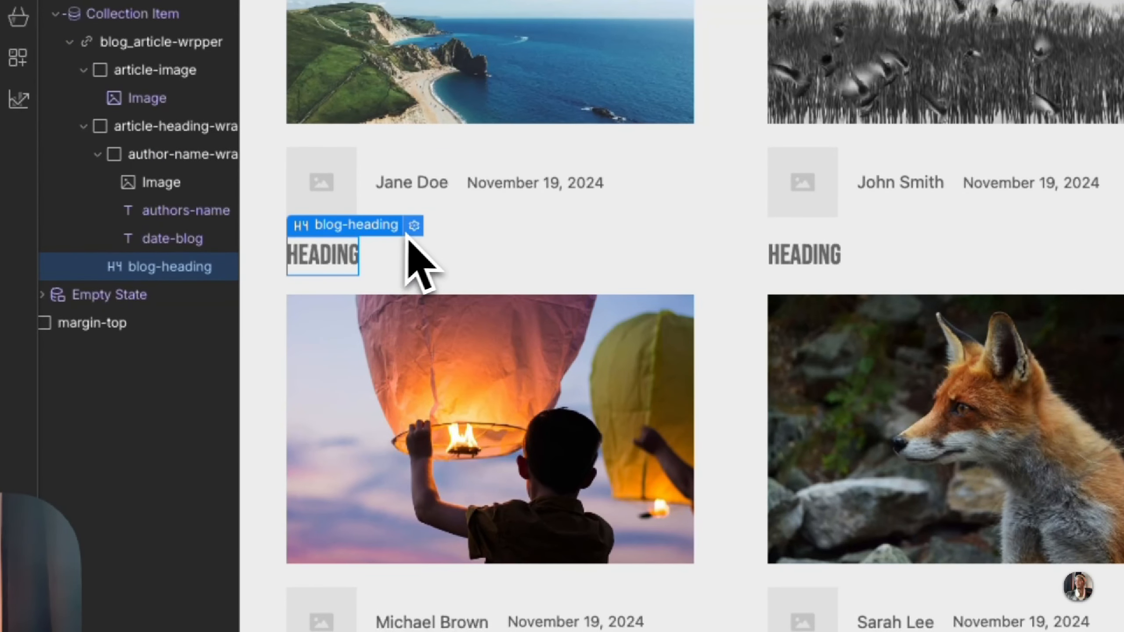
left_click(359, 376)
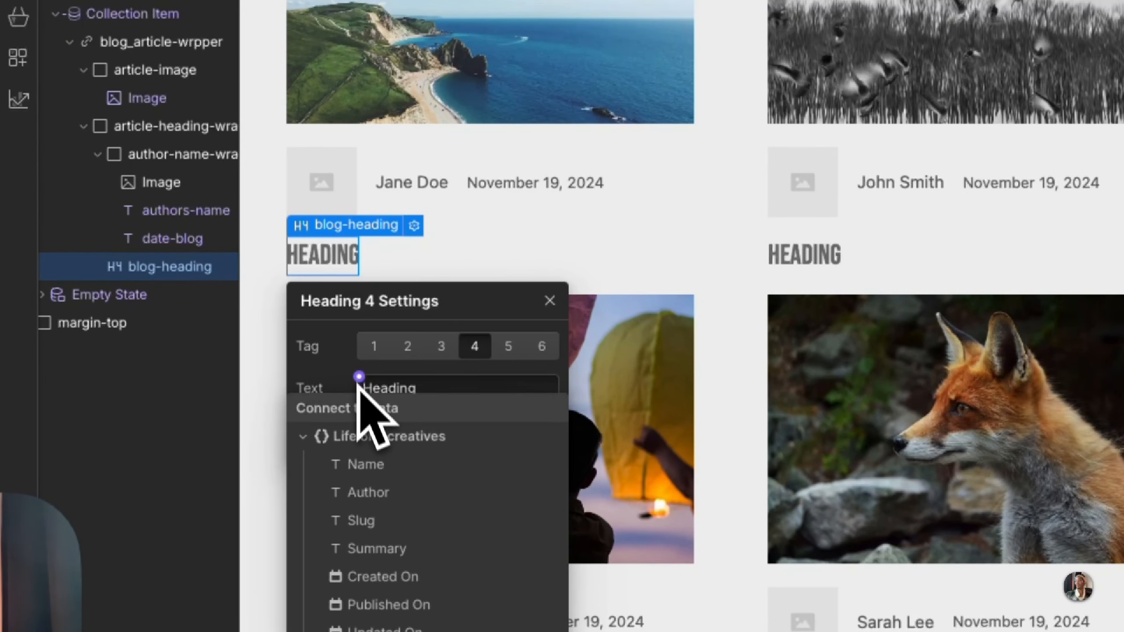
left_click(362, 465)
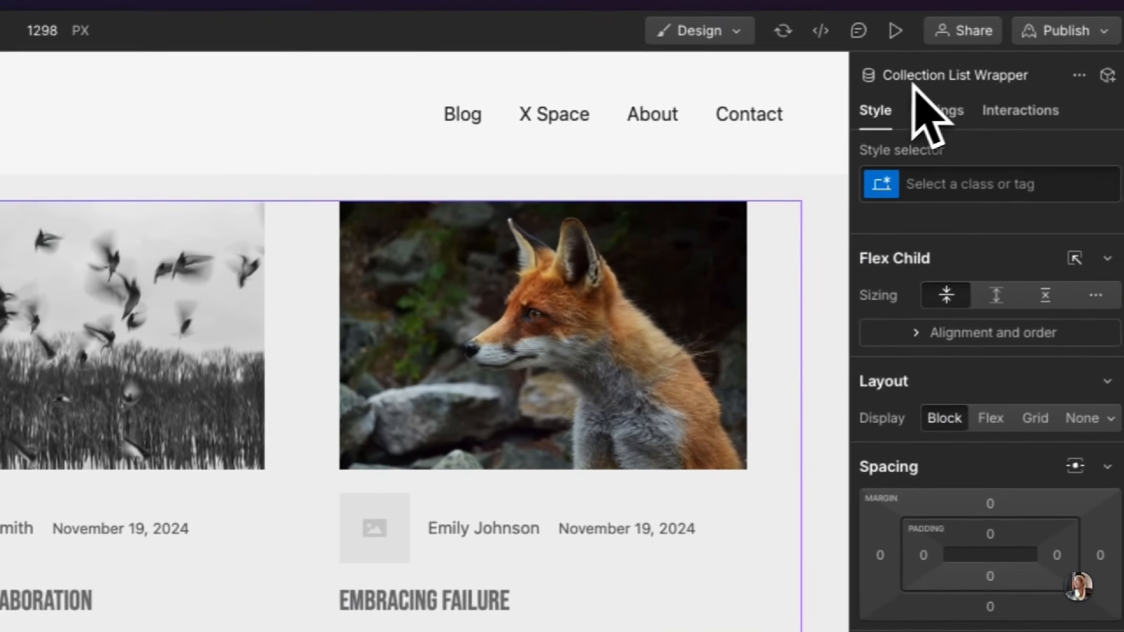
left_click(920, 111)
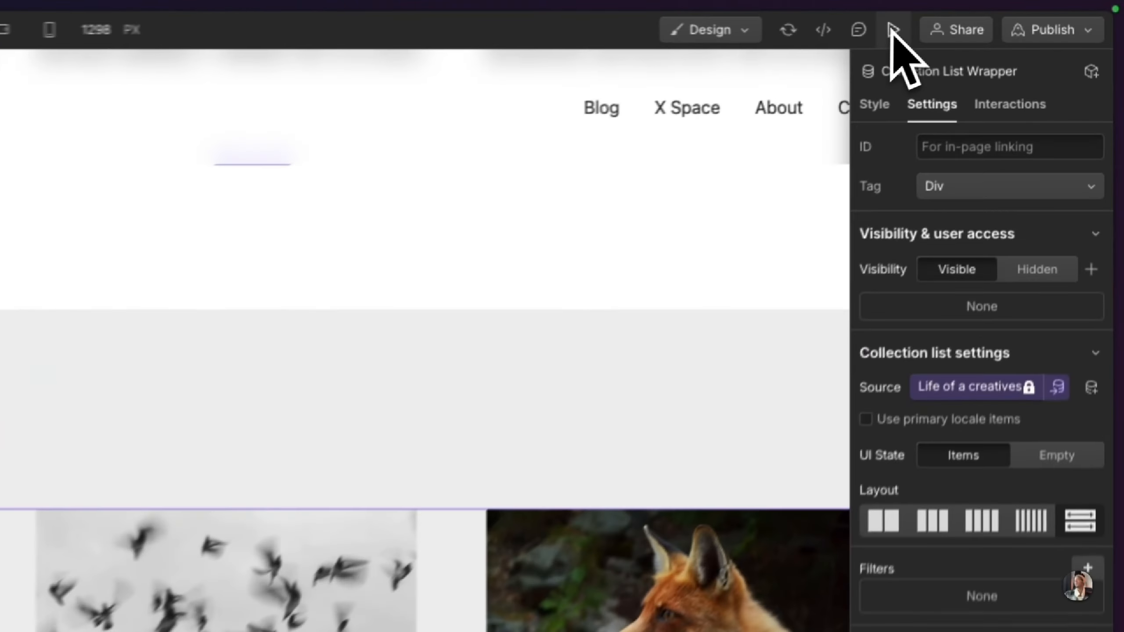
Step: Preview the Blog page through its Articles and Life of a Creative sections, and leave the preview
left_click(1001, 15)
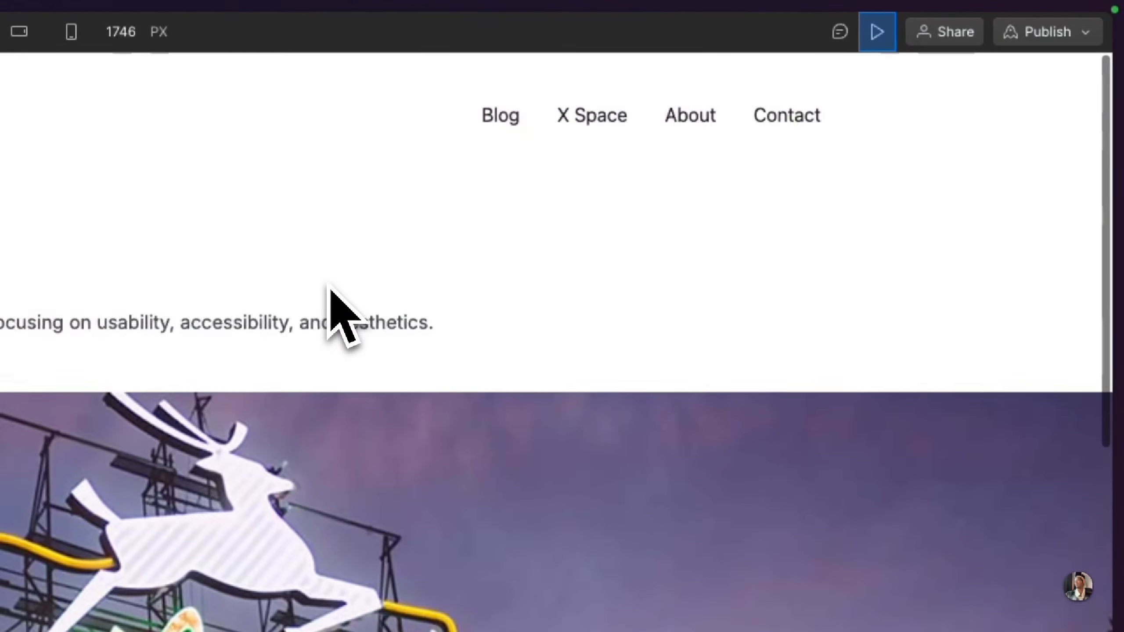
scroll(325, 347, "down", 10)
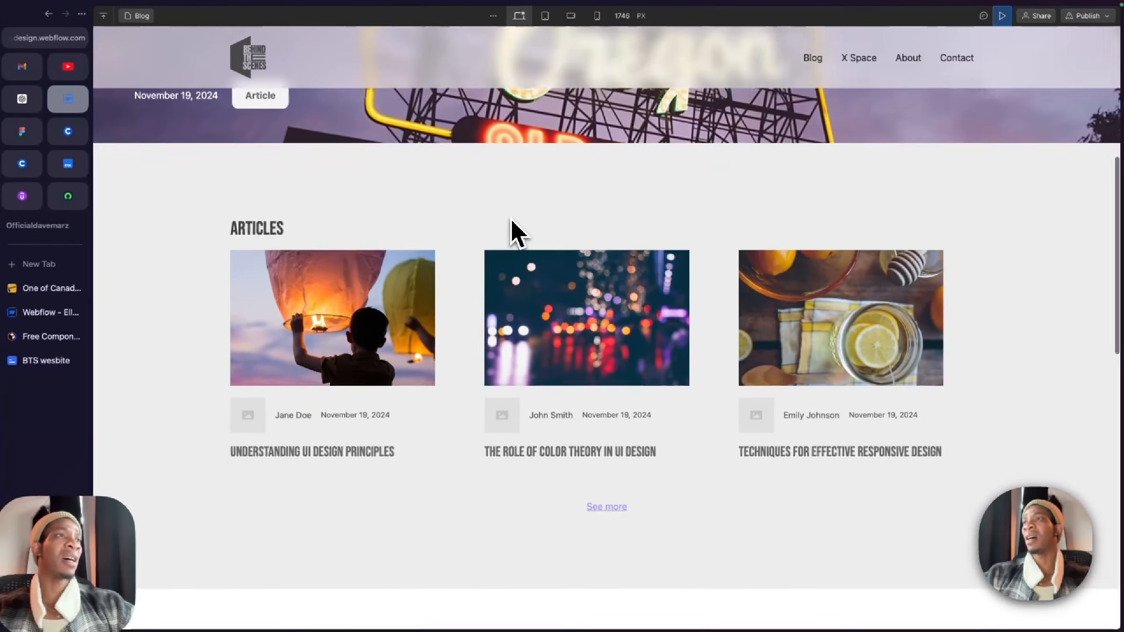
scroll(518, 230, "down", 2)
scroll(518, 230, "down", 15)
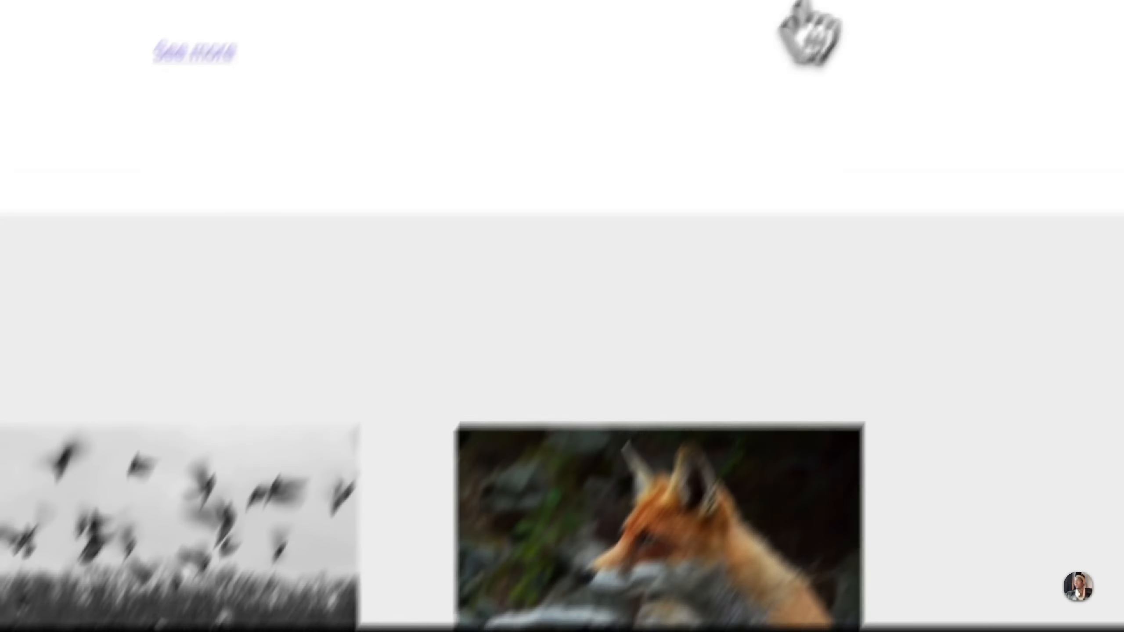
left_click(1000, 15)
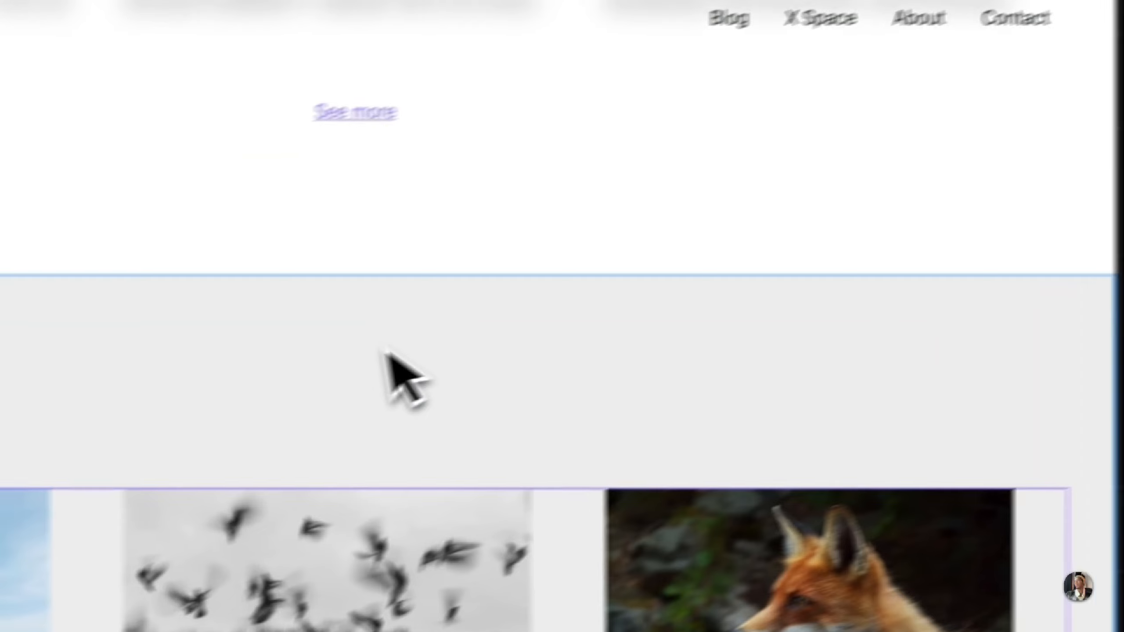
scroll(386, 354, "up", 15)
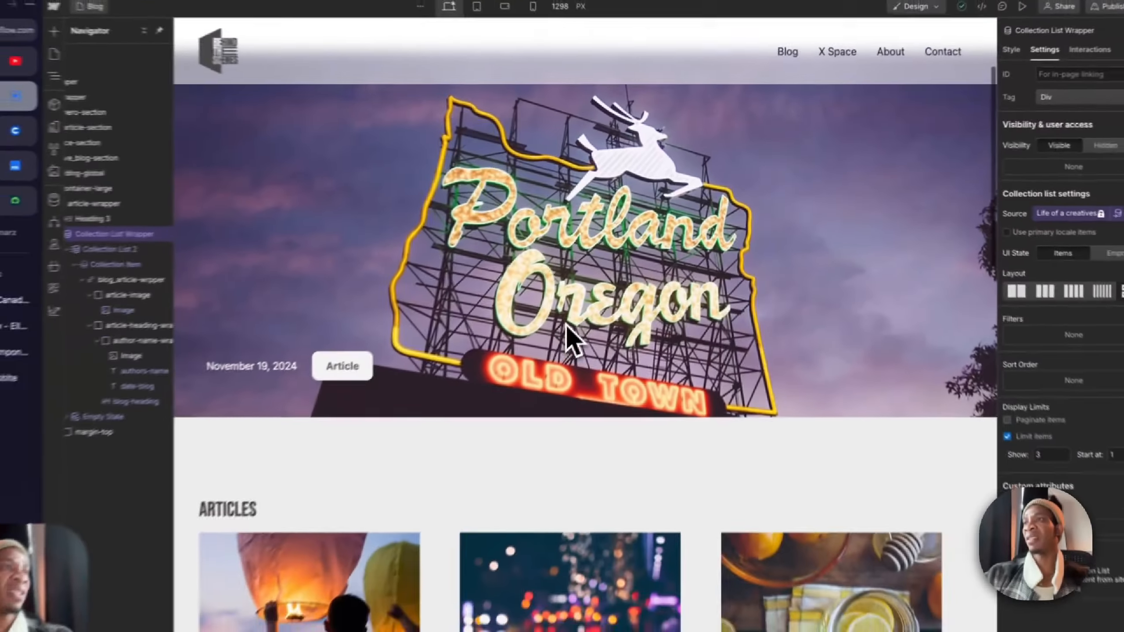
scroll(566, 323, "down", 8)
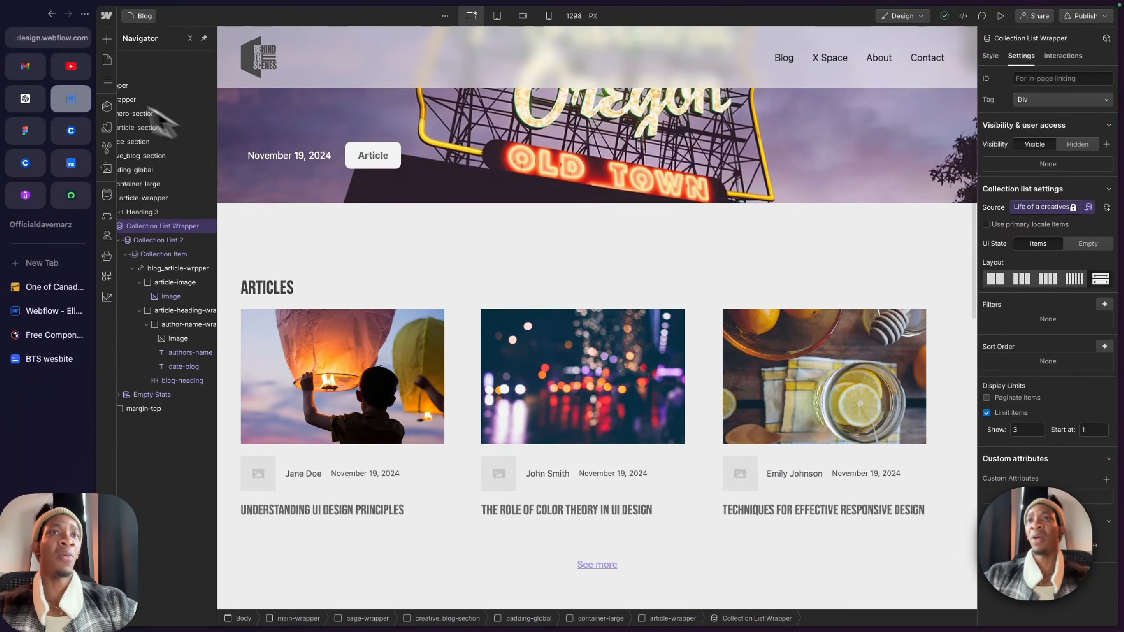
Step: Switch to Figma and examine the Article page design beside the Blog page design
left_click(25, 131)
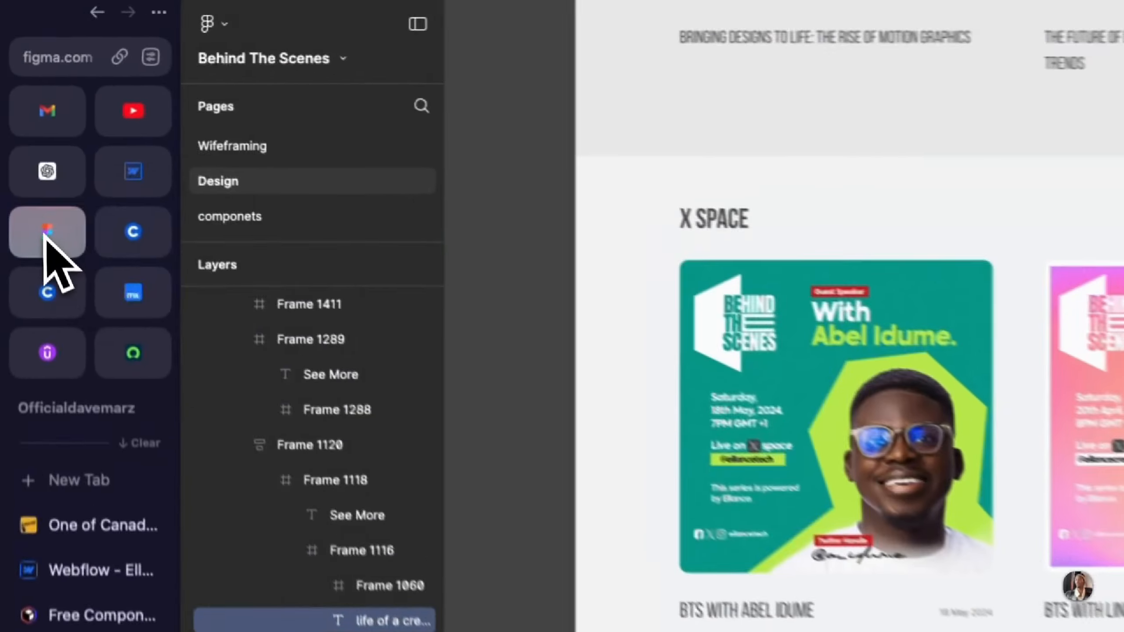
scroll(390, 229, "up", 7)
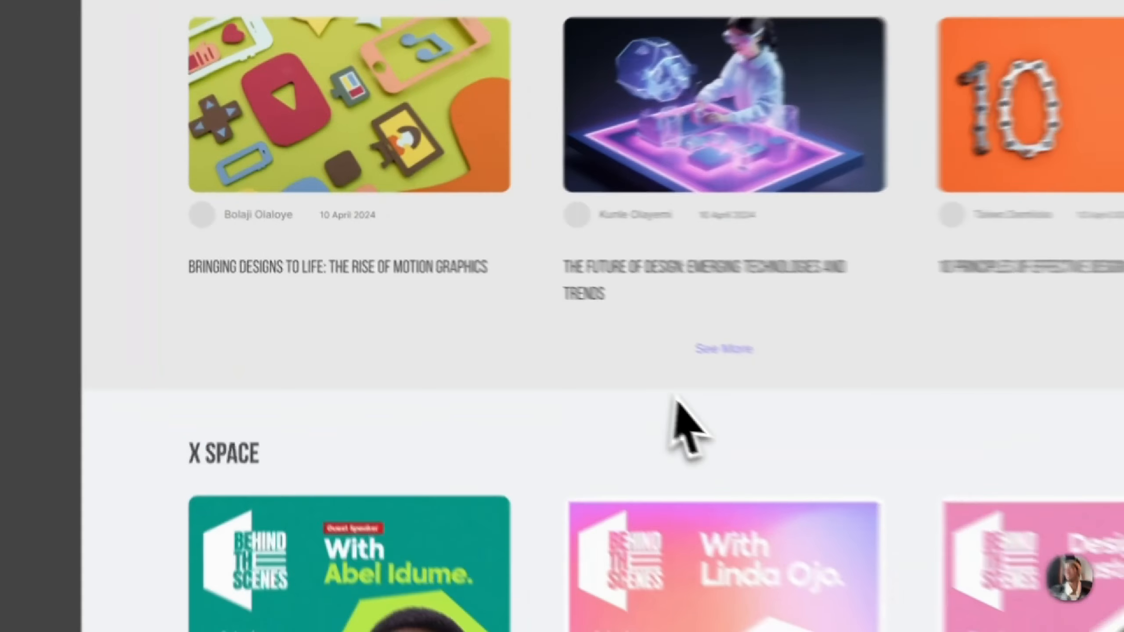
scroll(906, 465, "down", 5)
scroll(622, 376, "right", 8)
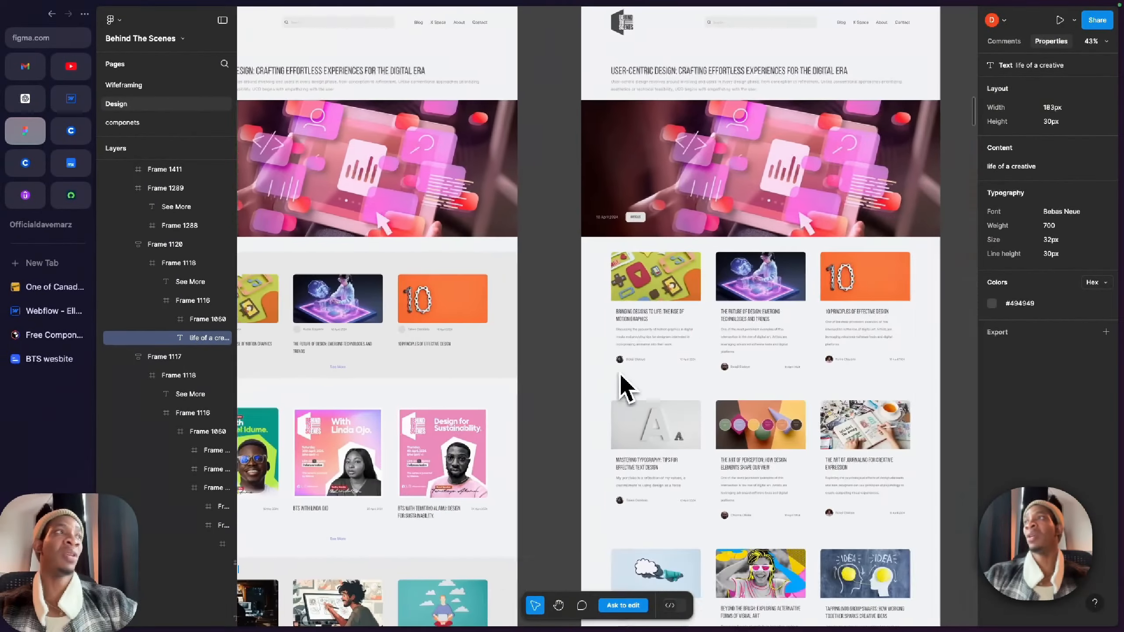
scroll(571, 294, "right", 2)
scroll(571, 294, "up", 1)
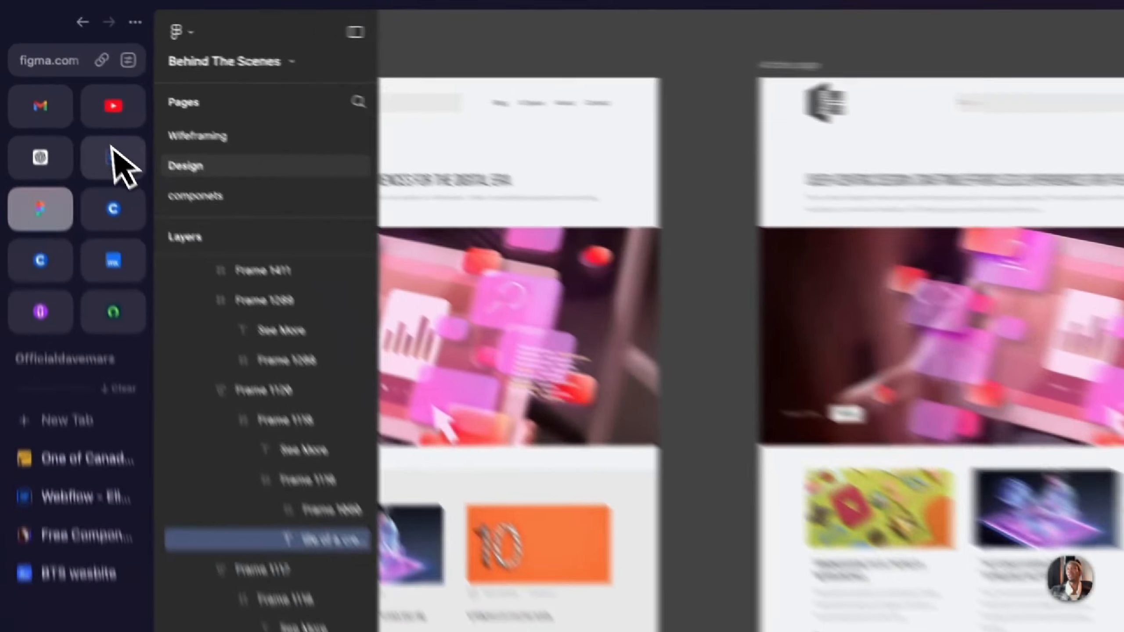
Step: Switch back to Webflow, duplicate the Blog page and name the copy "Blog - Articles"
left_click(70, 98)
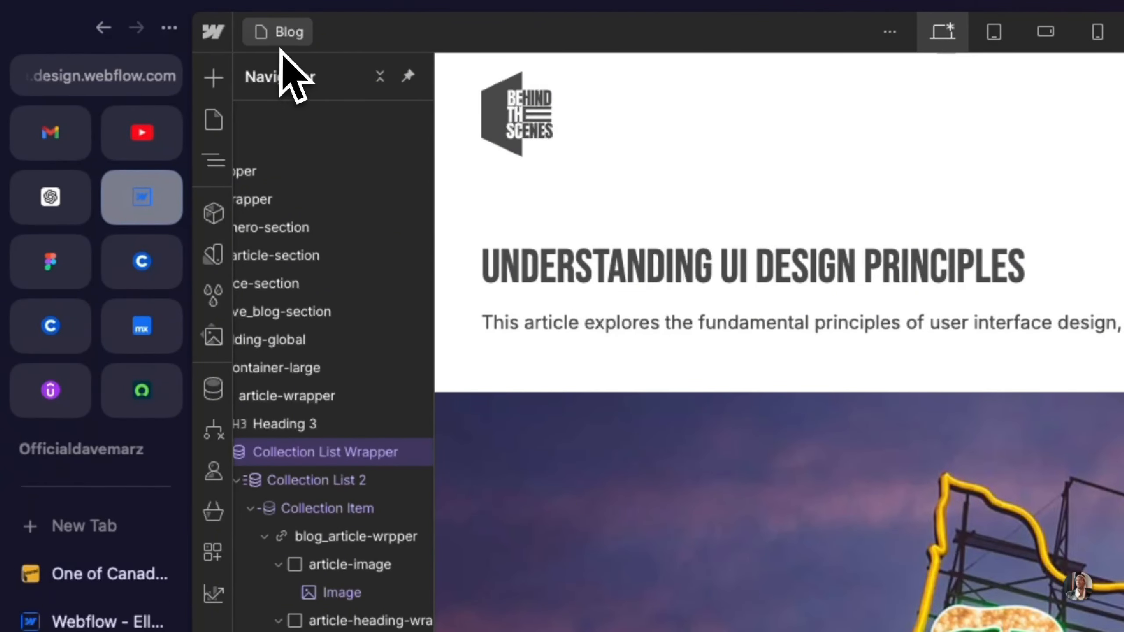
left_click(287, 39)
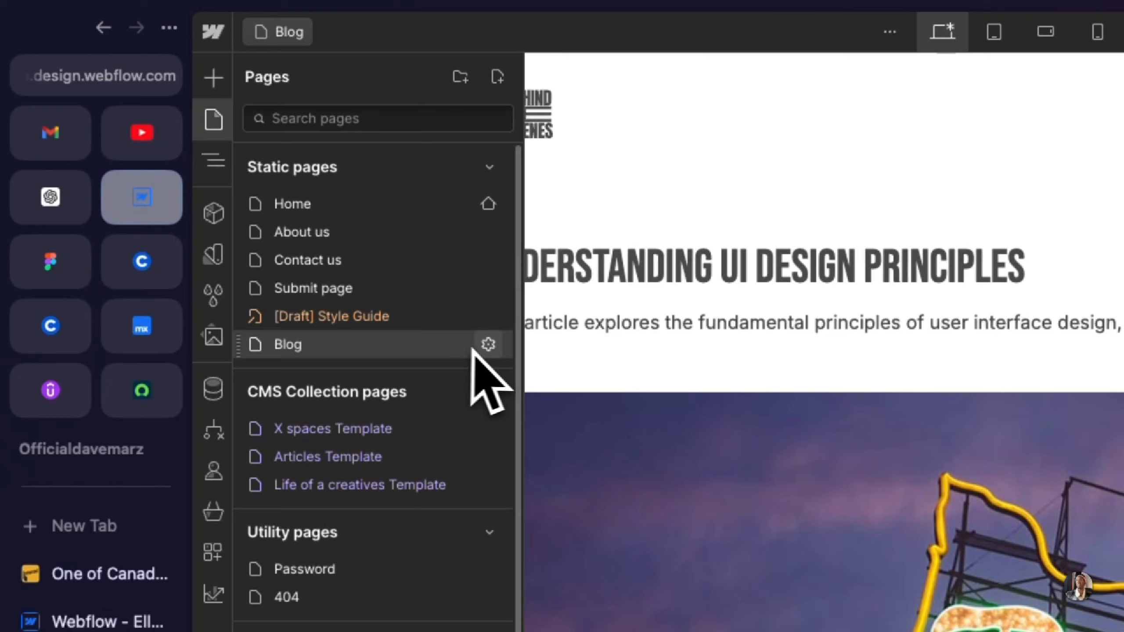
left_click(487, 344)
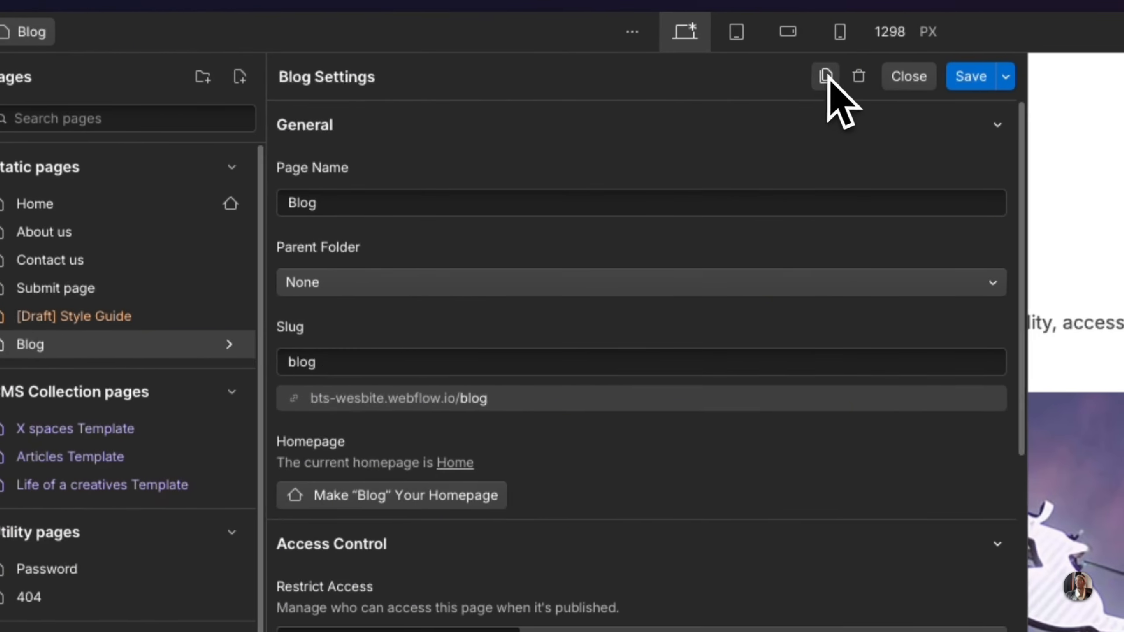
left_click(1080, 76)
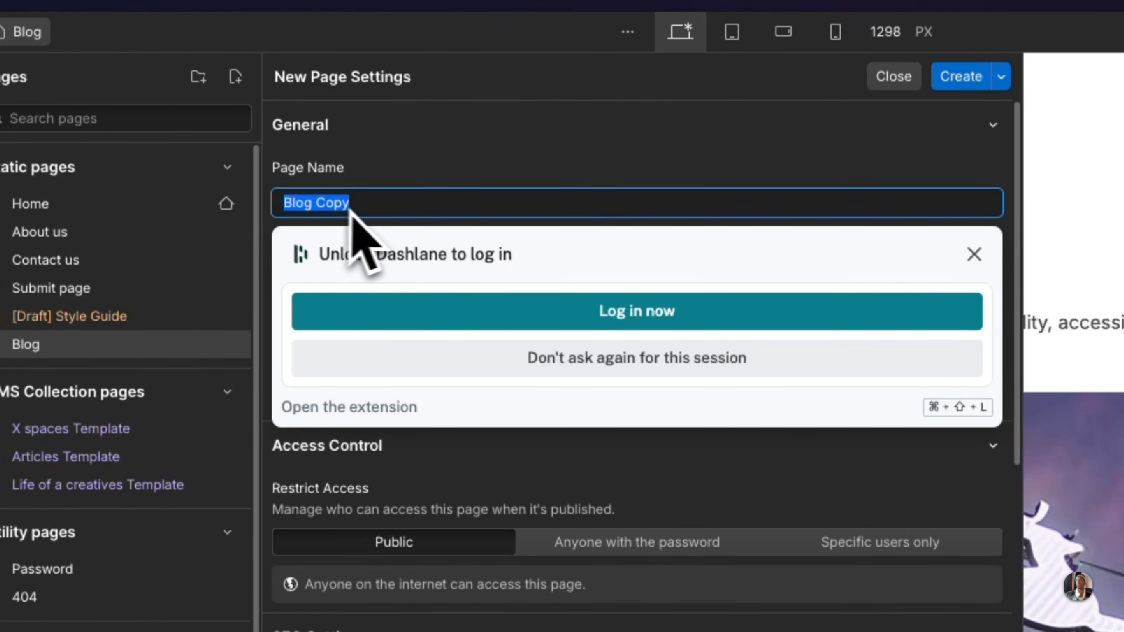
left_click(376, 209)
key("BackSpace")
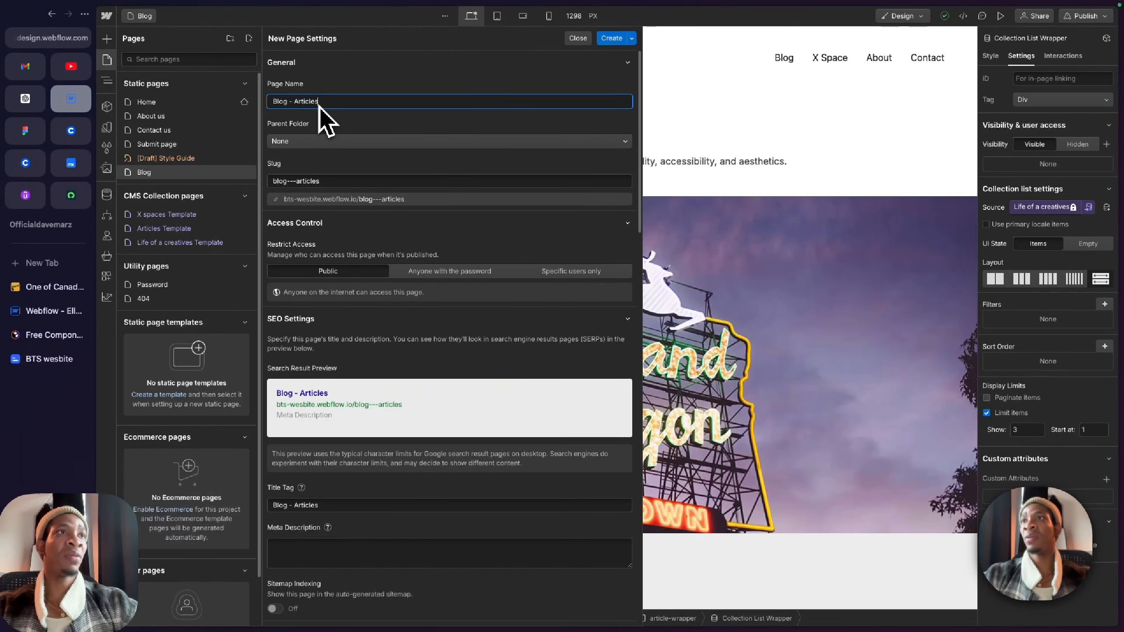
Step: Set the new page's slug to blog-articles and create the page
left_click(291, 181)
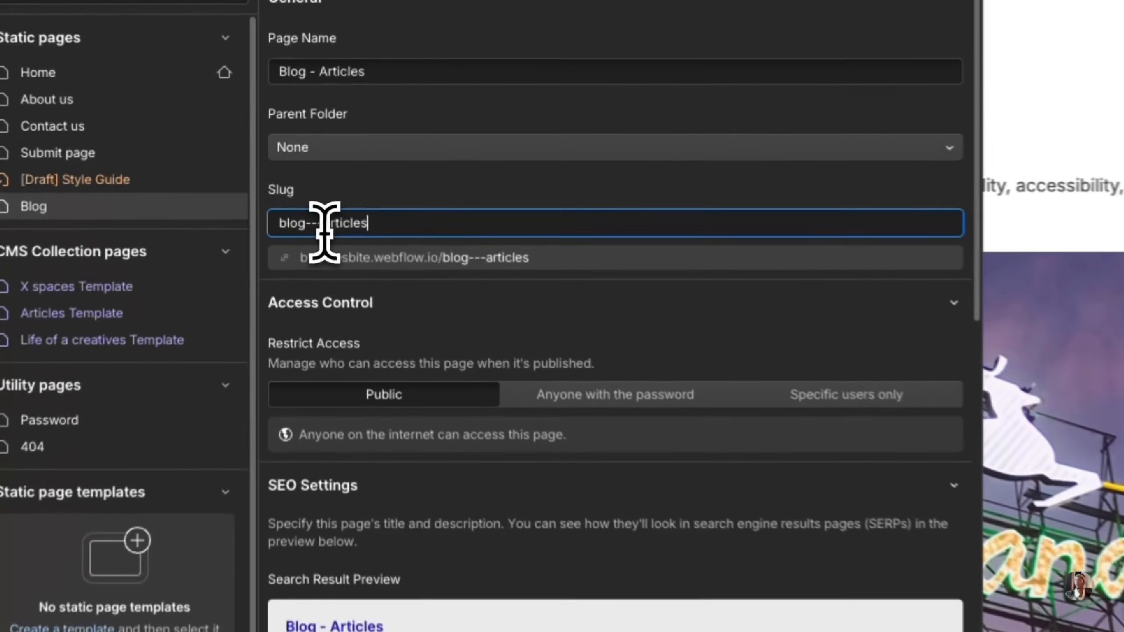
key("BackSpace")
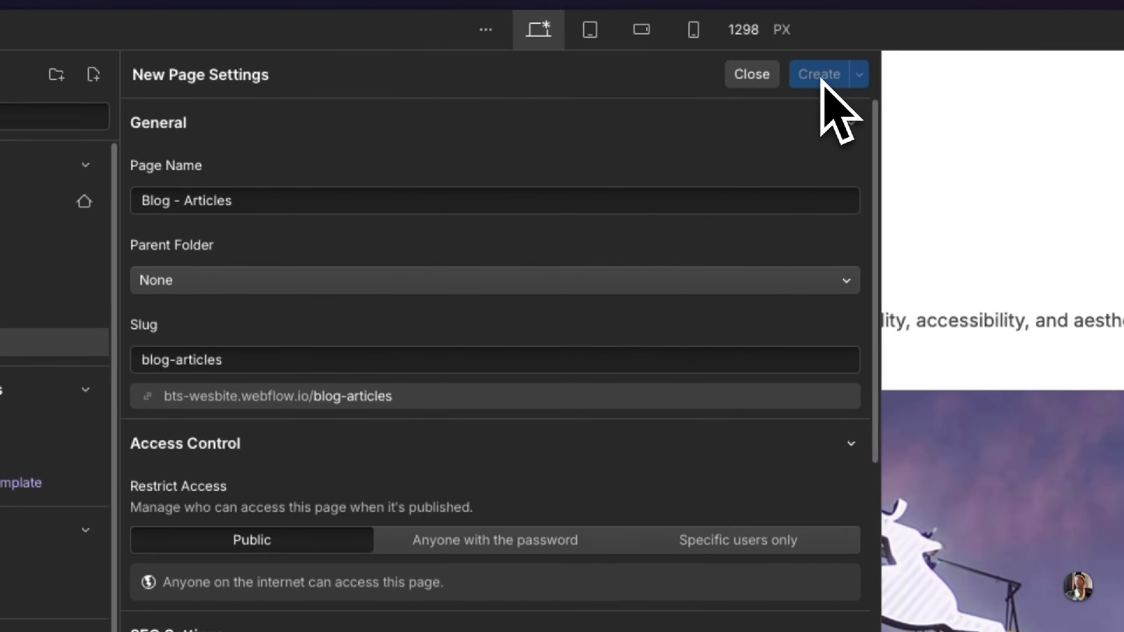
left_click(822, 78)
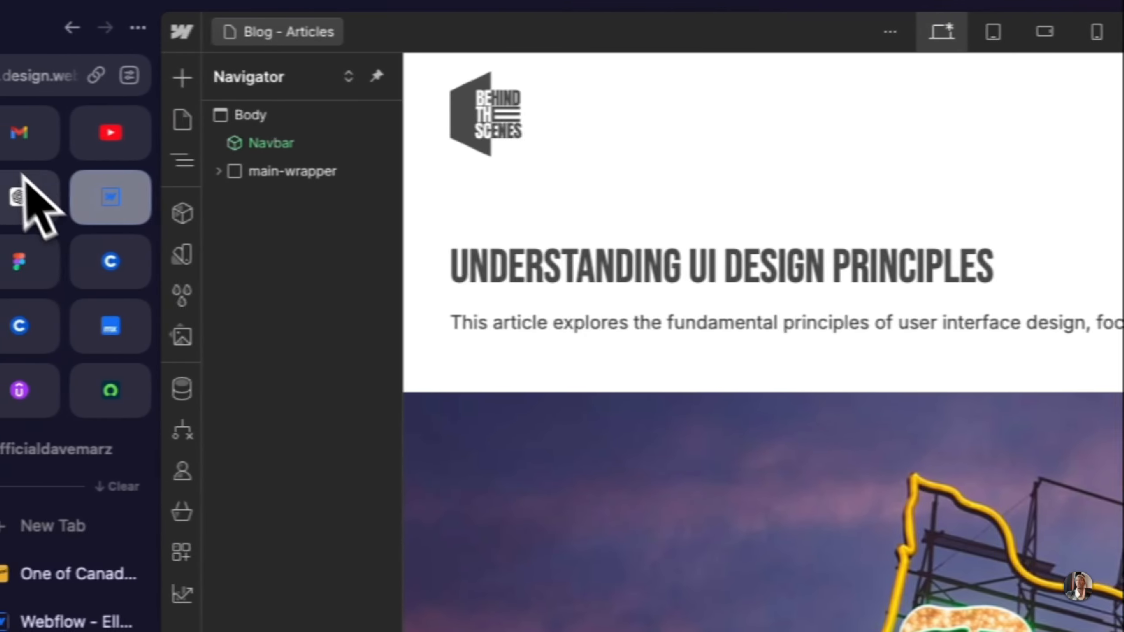
Step: Switch to Figma and examine the Article page's hero, three-column article card grid and footer
left_click(51, 265)
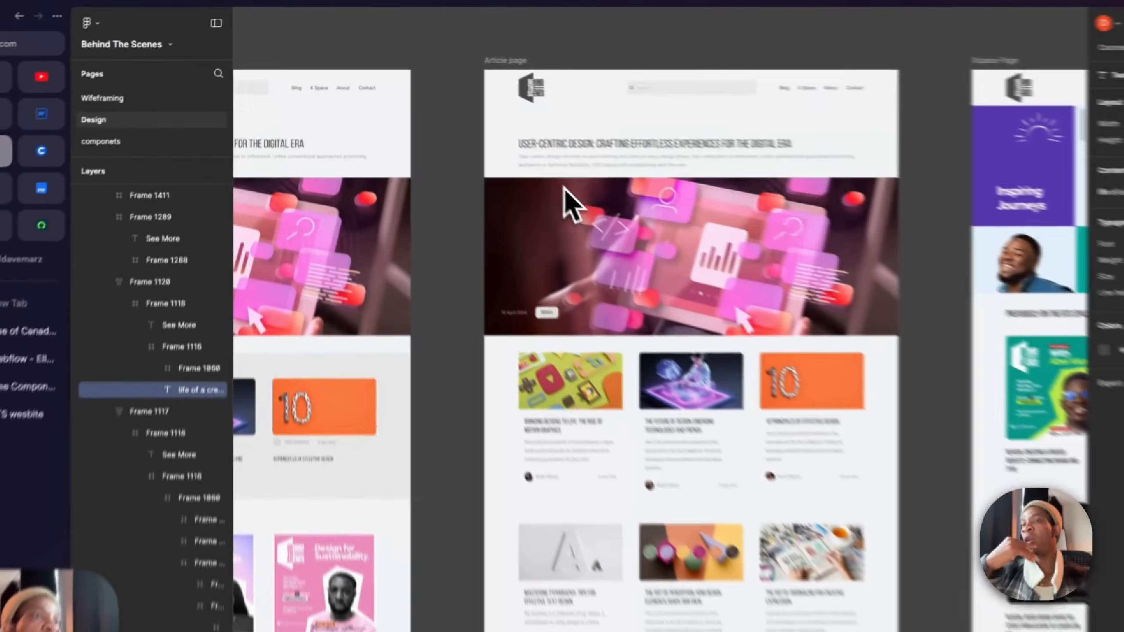
scroll(527, 174, "down", 3)
scroll(529, 174, "down", 1)
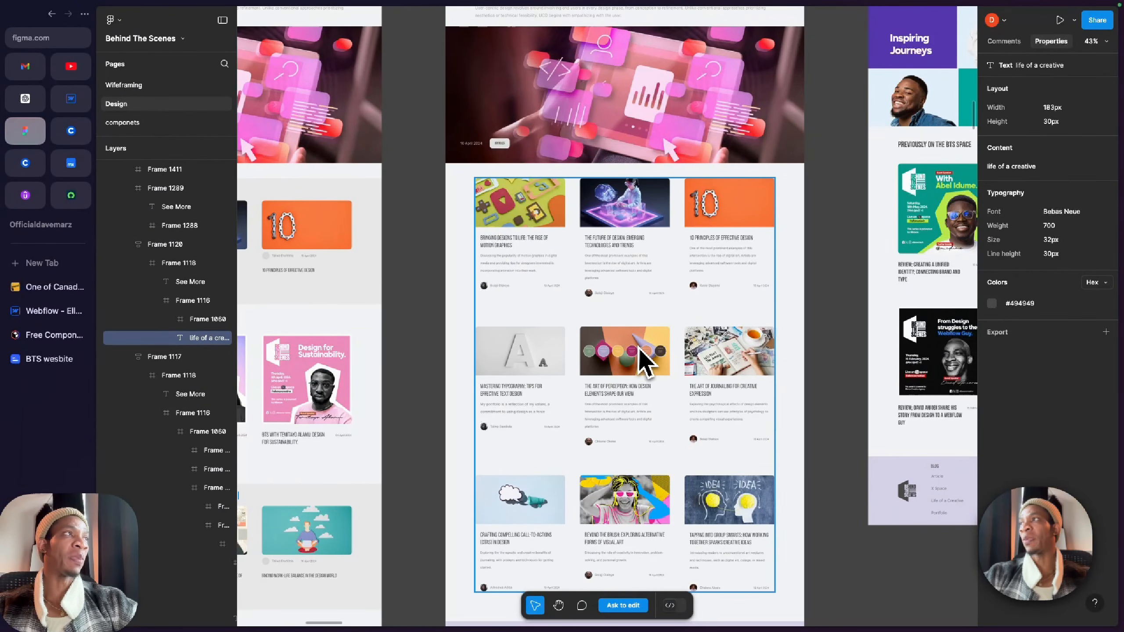
scroll(617, 371, "down", 3)
scroll(616, 371, "up", 3, "ctrl")
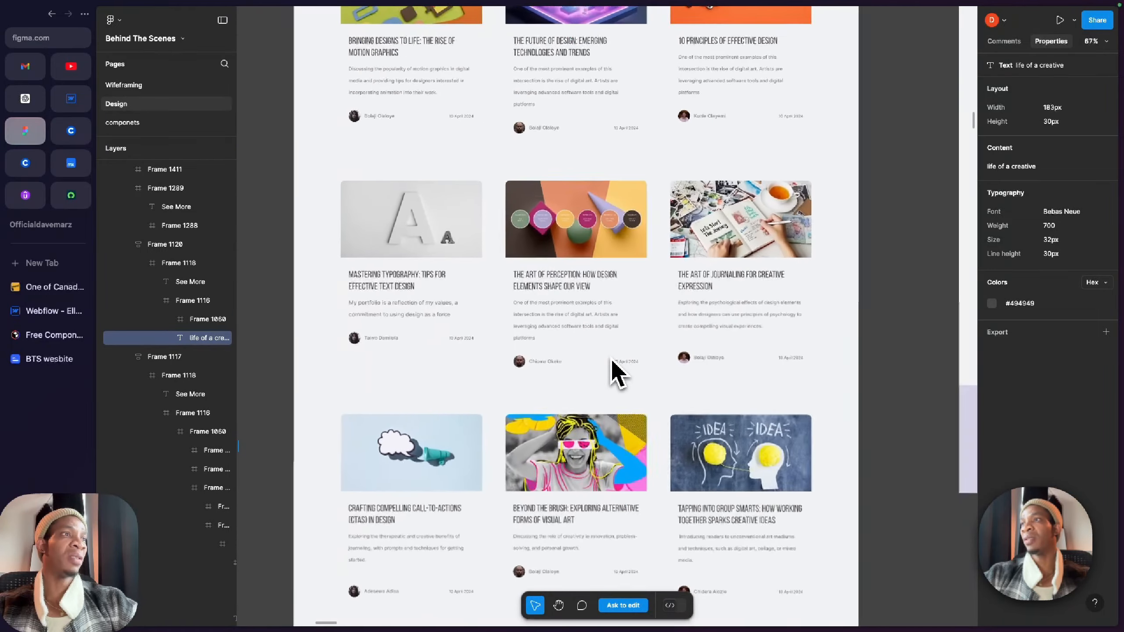
scroll(613, 362, "up", 2)
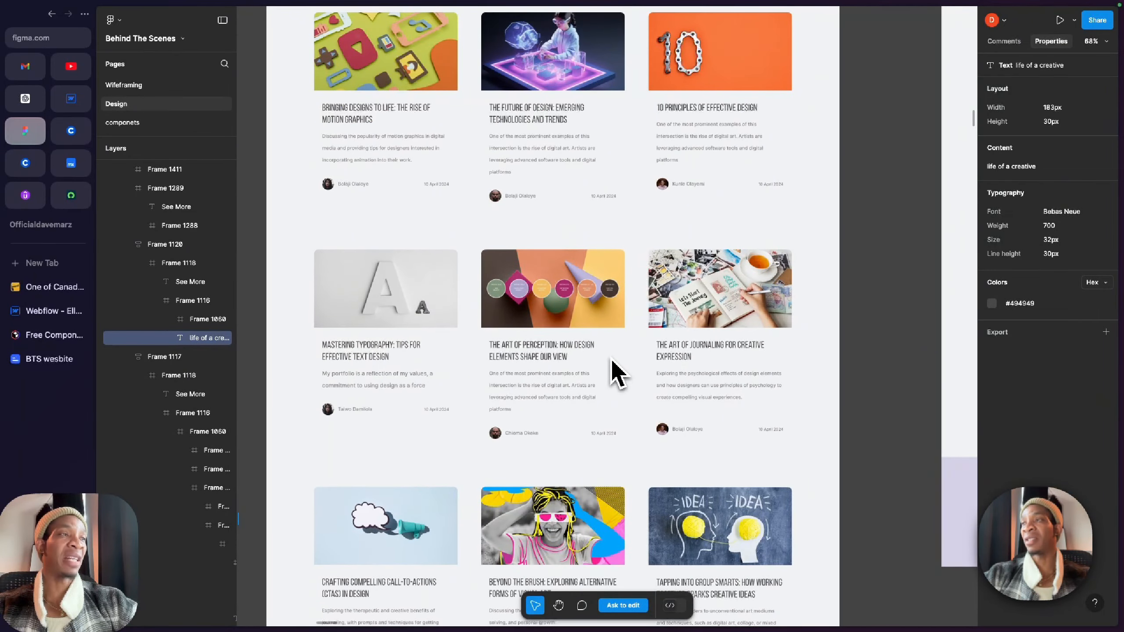
scroll(617, 371, "down", 1)
scroll(570, 277, "down", 4)
scroll(570, 277, "down", 2, "ctrl")
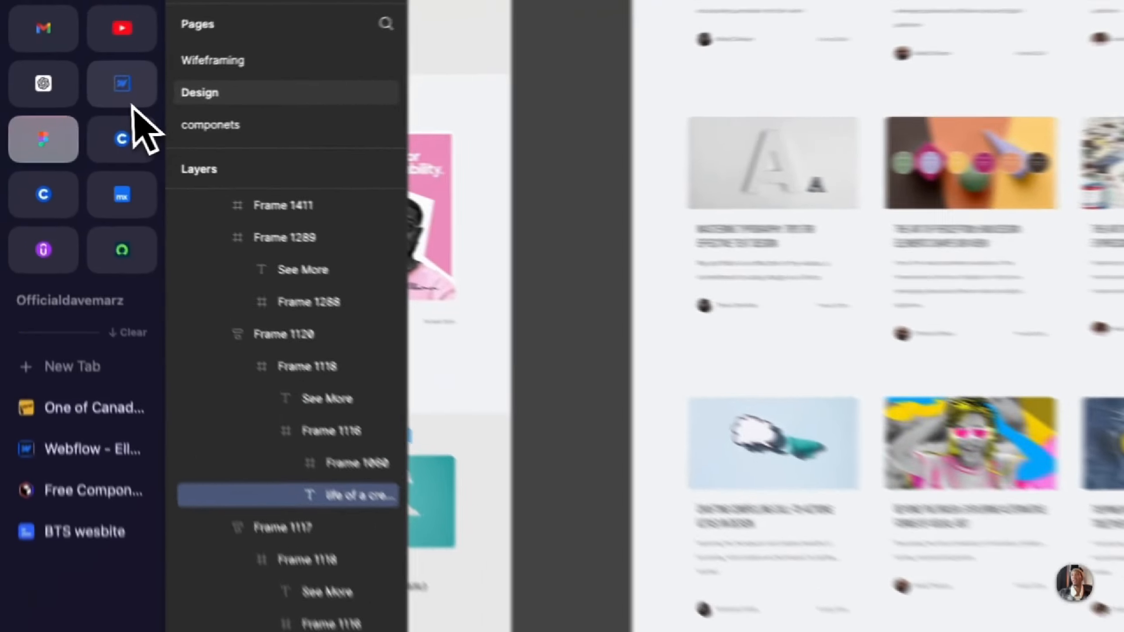
Step: Return to Webflow and delete the x-space-section and creative_blog-section from the Blog - Articles page
left_click(72, 102)
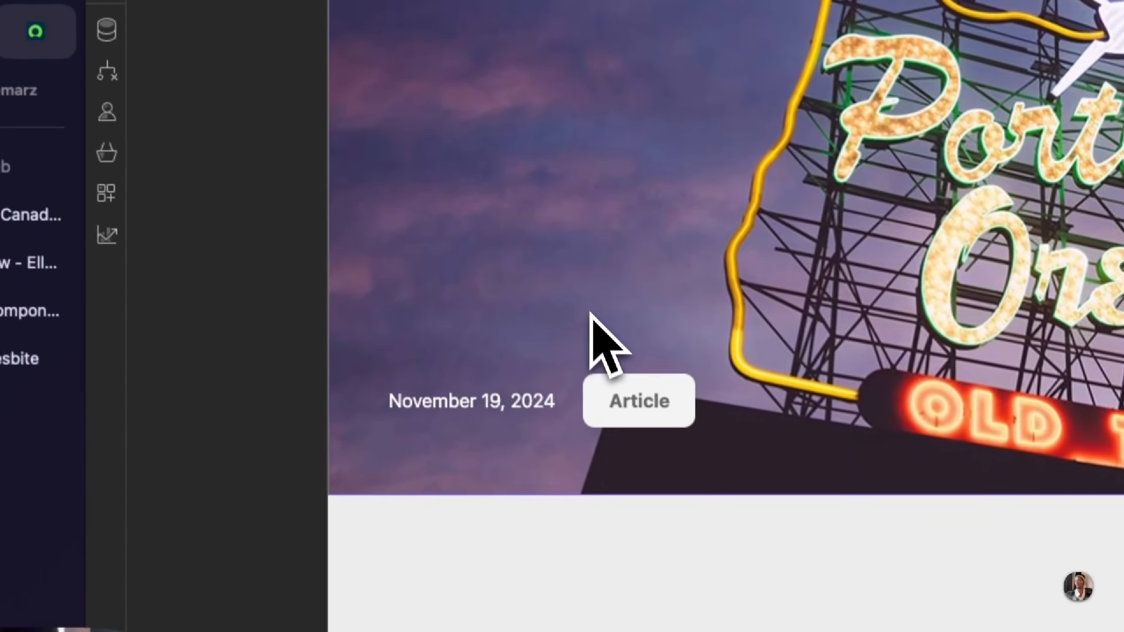
scroll(347, 336, "down", 3)
scroll(677, 377, "down", 2)
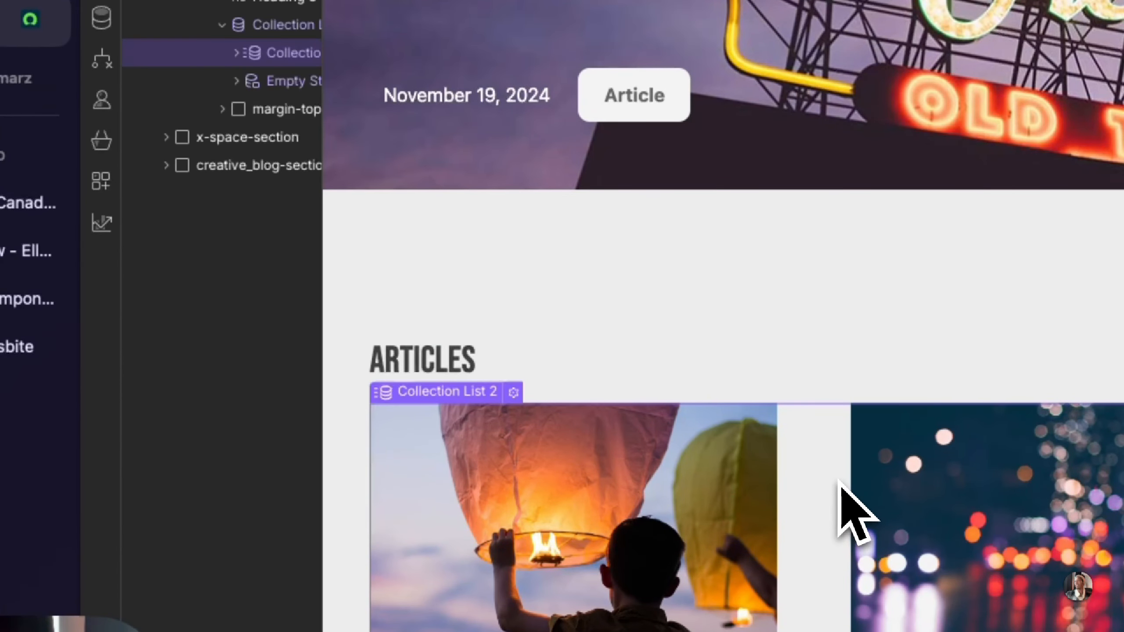
scroll(838, 482, "down", 4)
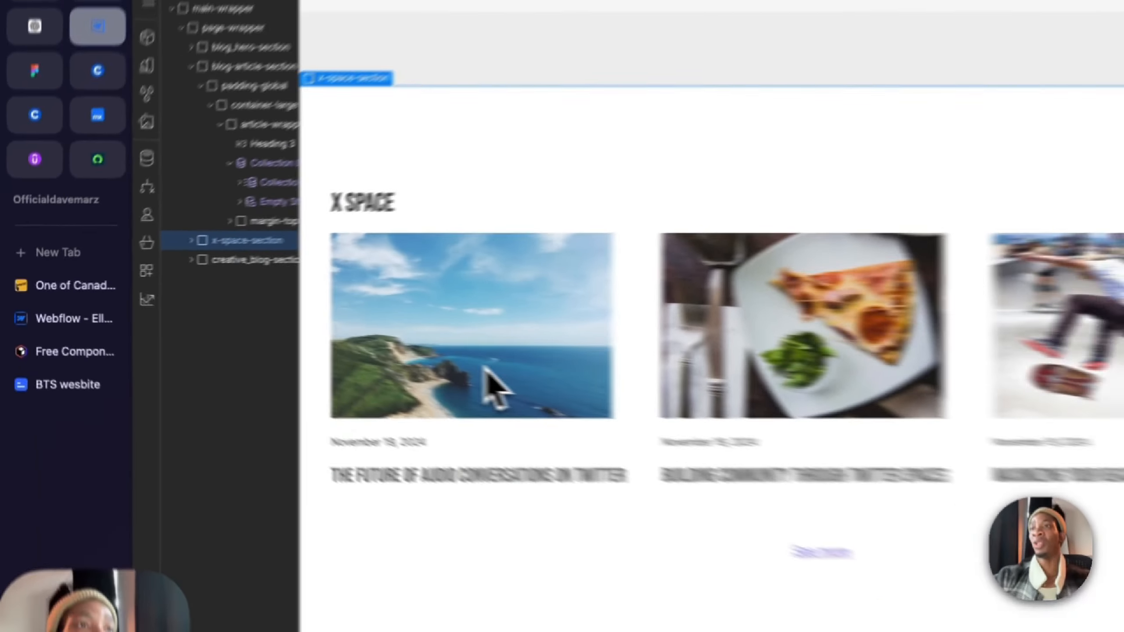
key("Delete")
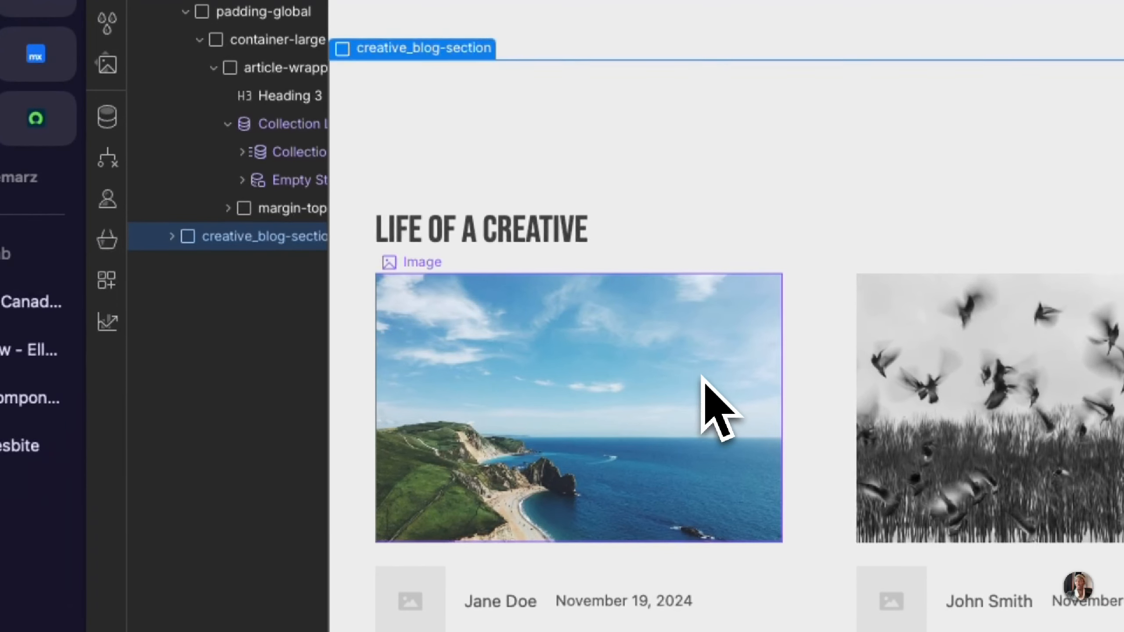
key("Delete")
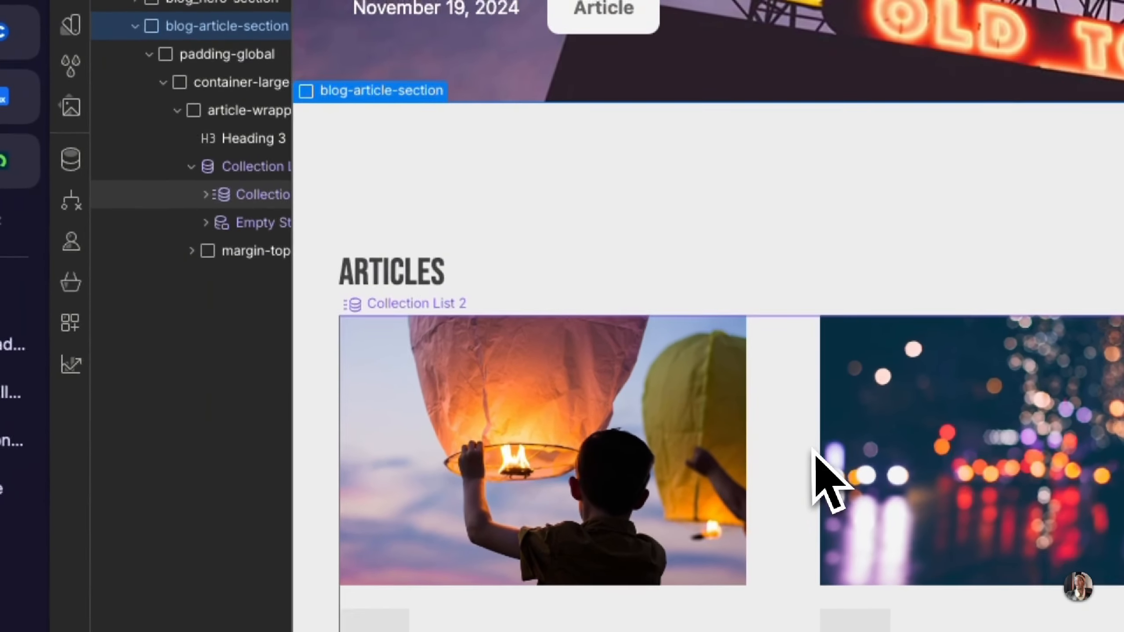
Step: Remove the item limit from the Articles section's Collection List Wrapper
left_click(846, 404)
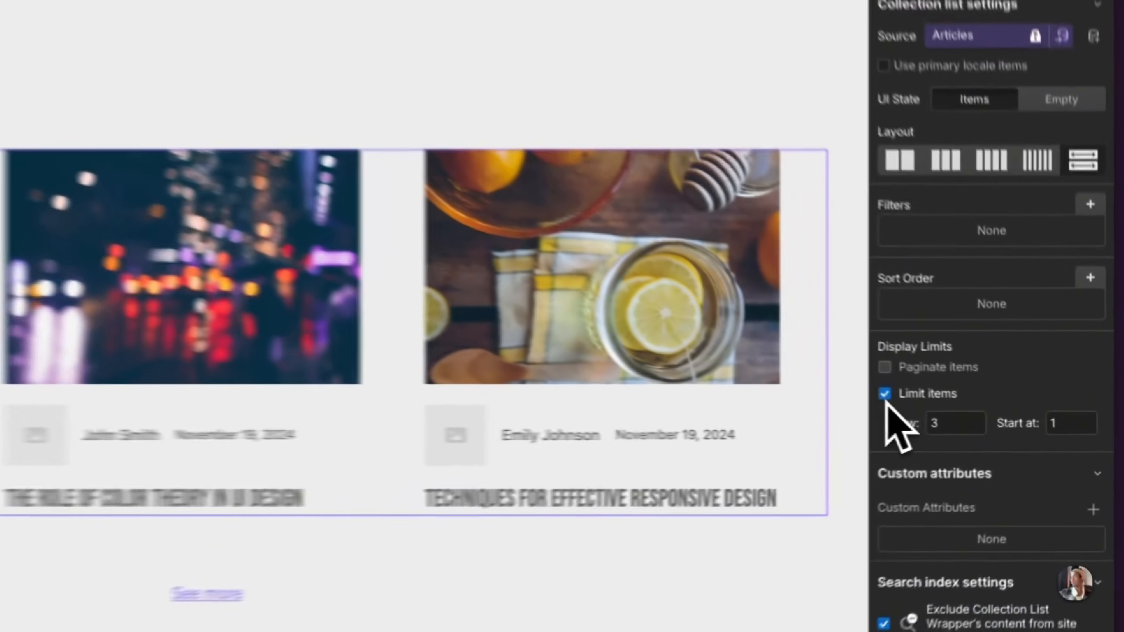
left_click(987, 412)
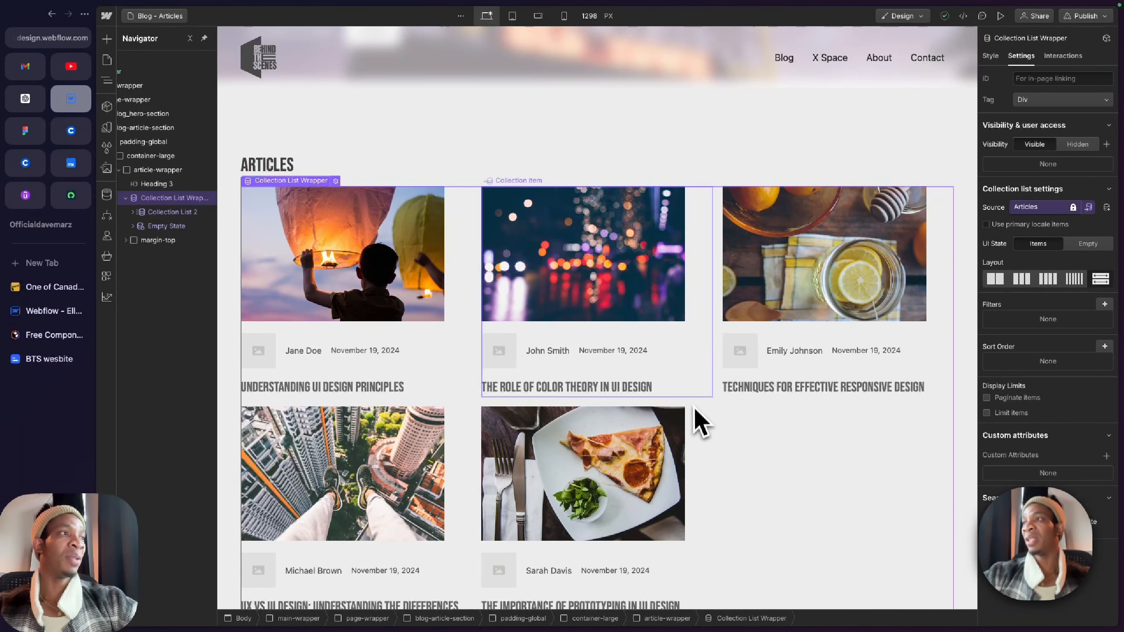
Step: Unlink the grid gaps of Collection List 2 and set its row gap to 6 rem
left_click(469, 306)
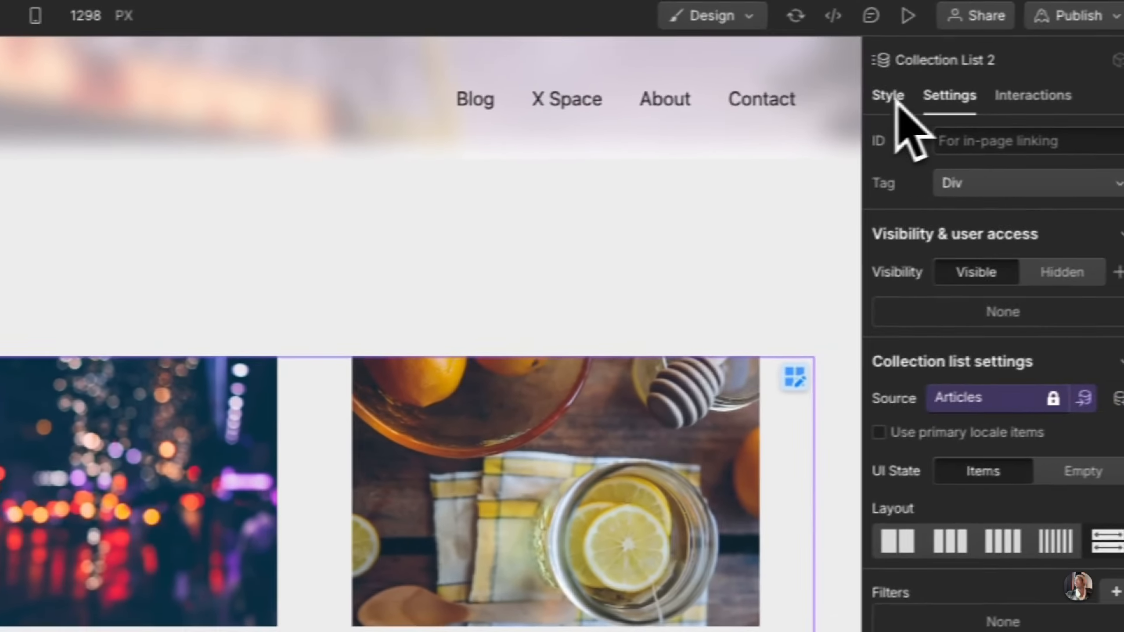
left_click(890, 98)
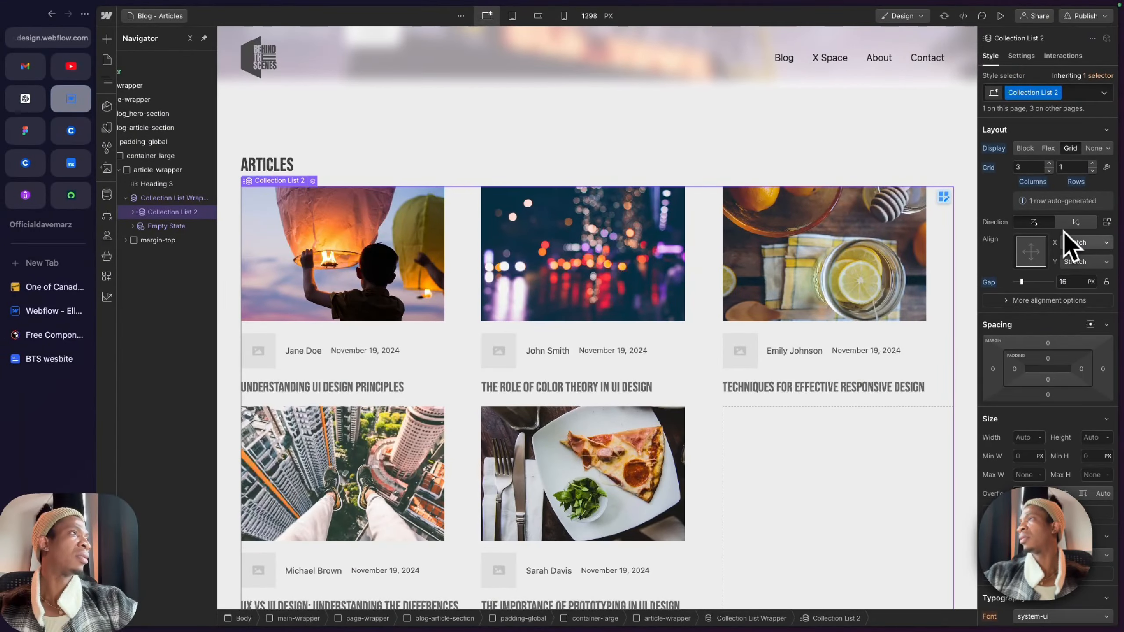
left_click(1106, 281)
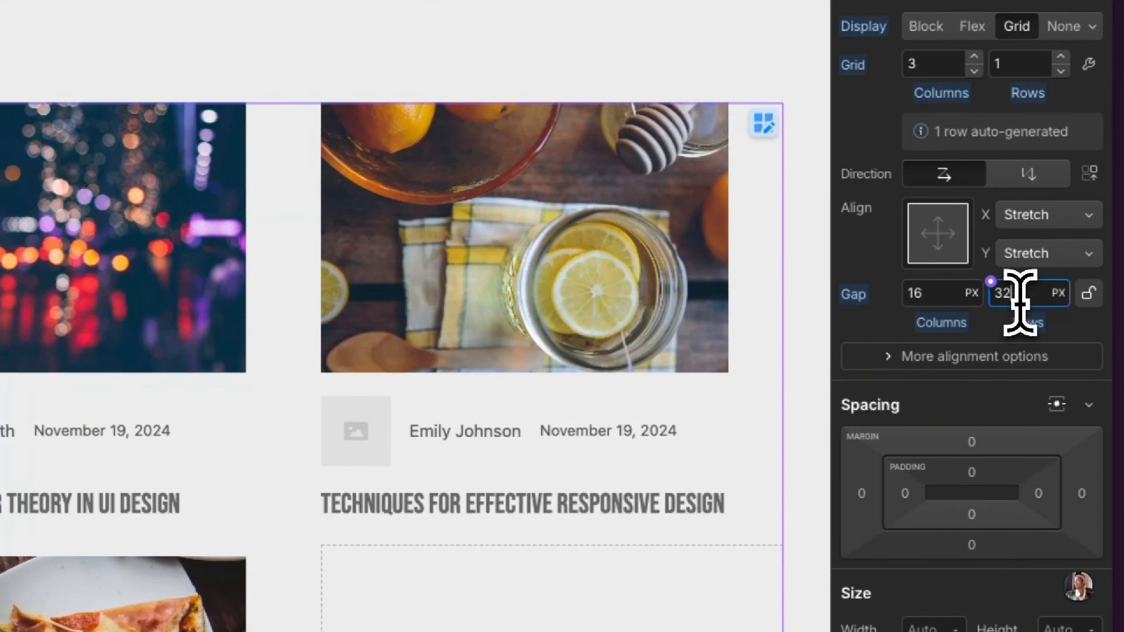
key("BackSpace")
key("BackSpace")
type("60")
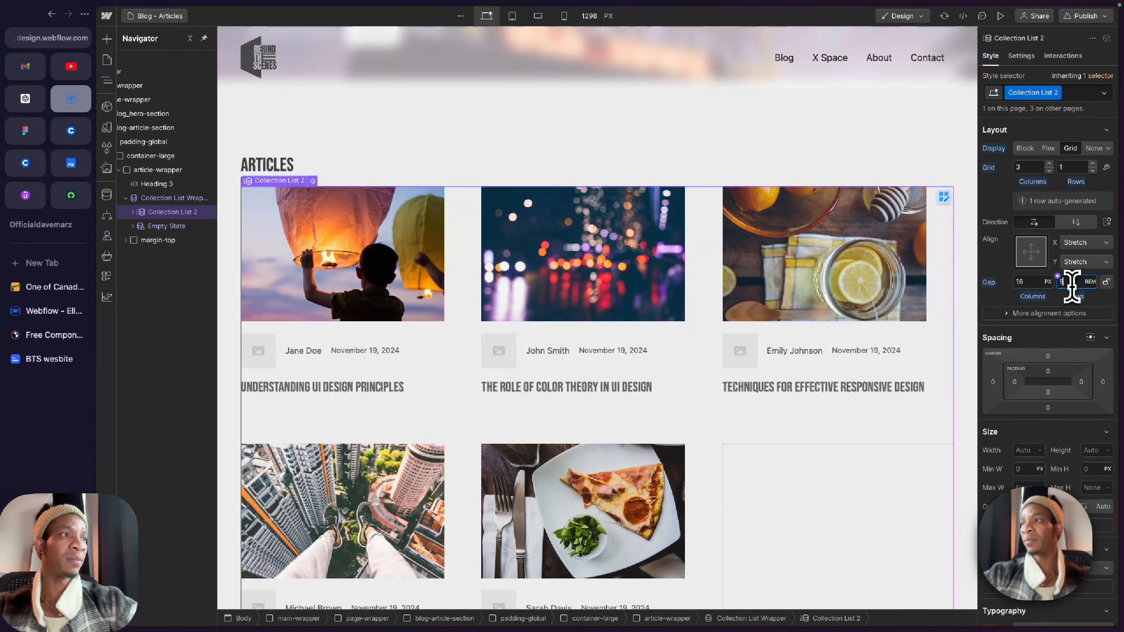
type("6")
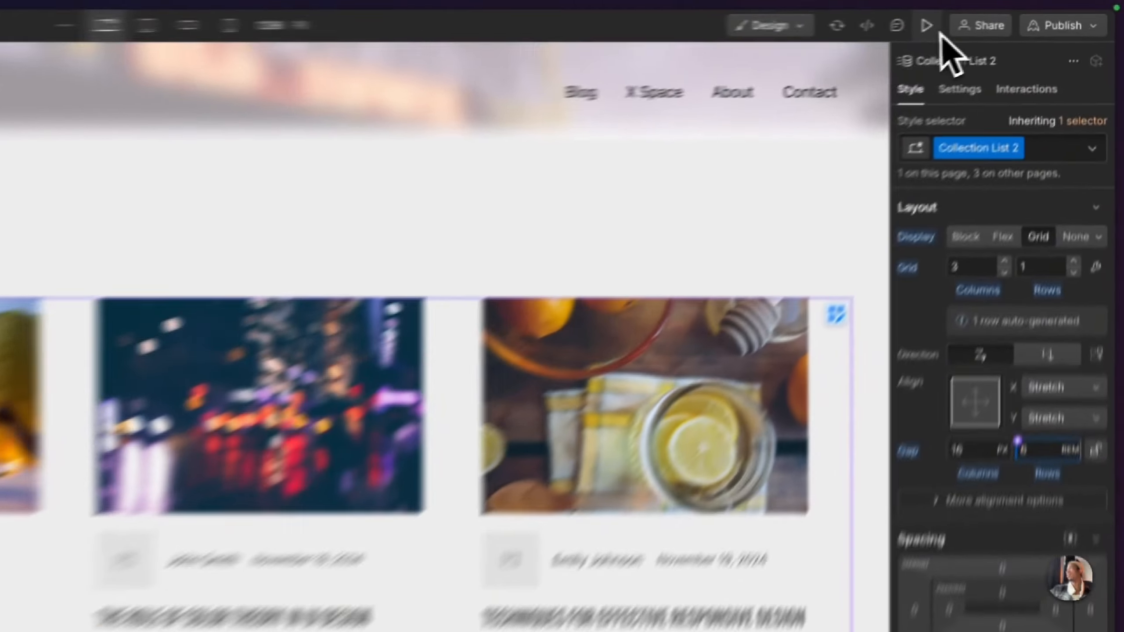
Step: Preview the Blog - Articles page and examine its hero, article grid spacing and See more link
left_click(1001, 15)
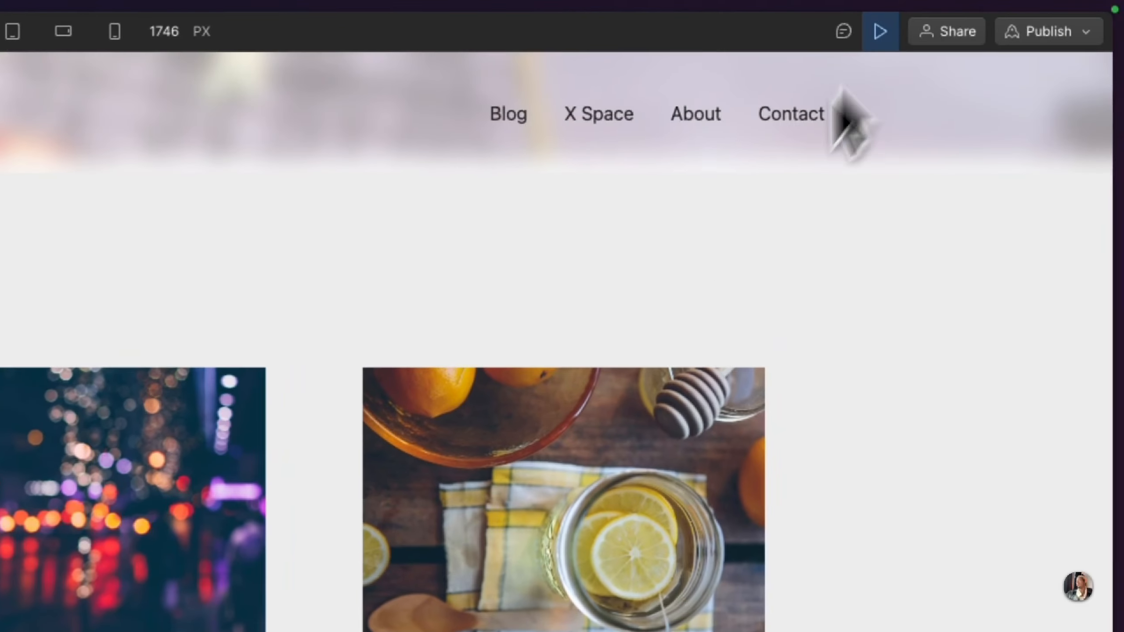
scroll(848, 310, "up", 3)
scroll(572, 321, "up", 5)
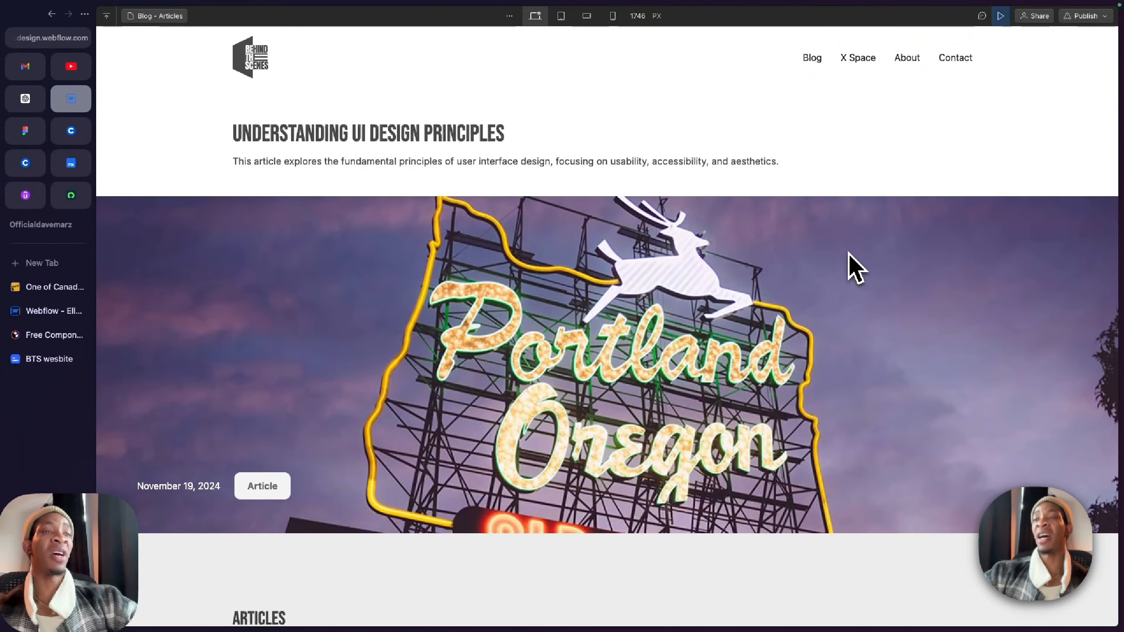
scroll(849, 254, "down", 3)
scroll(356, 438, "down", 7)
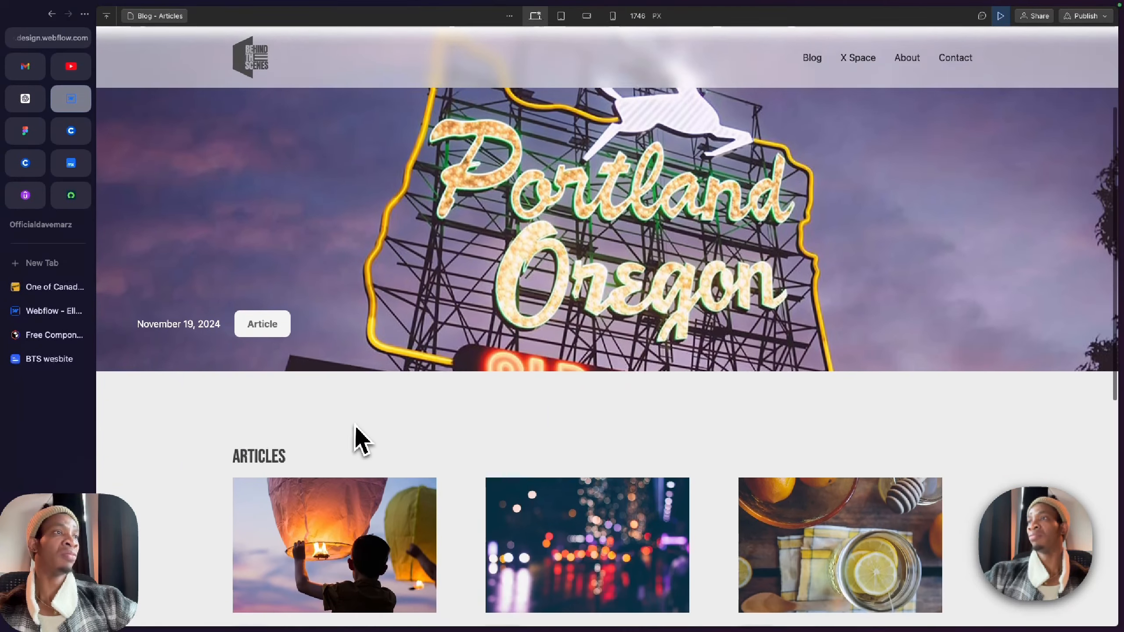
scroll(356, 427, "down", 4)
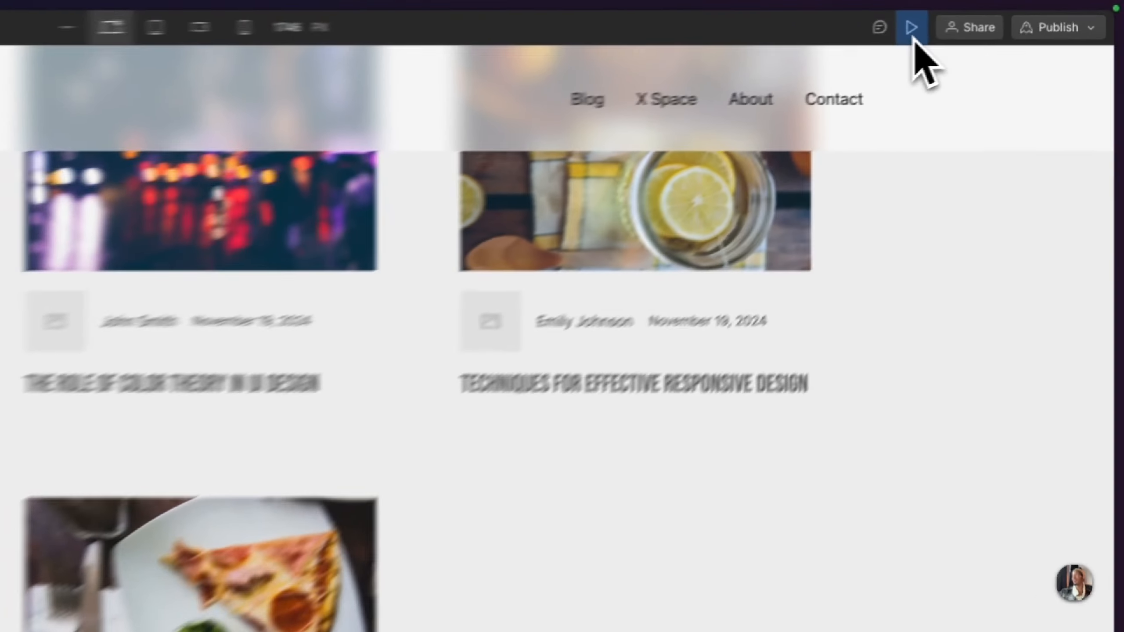
Step: Leave the preview and delete the margin-top block holding the See more link below the article grid
left_click(1001, 16)
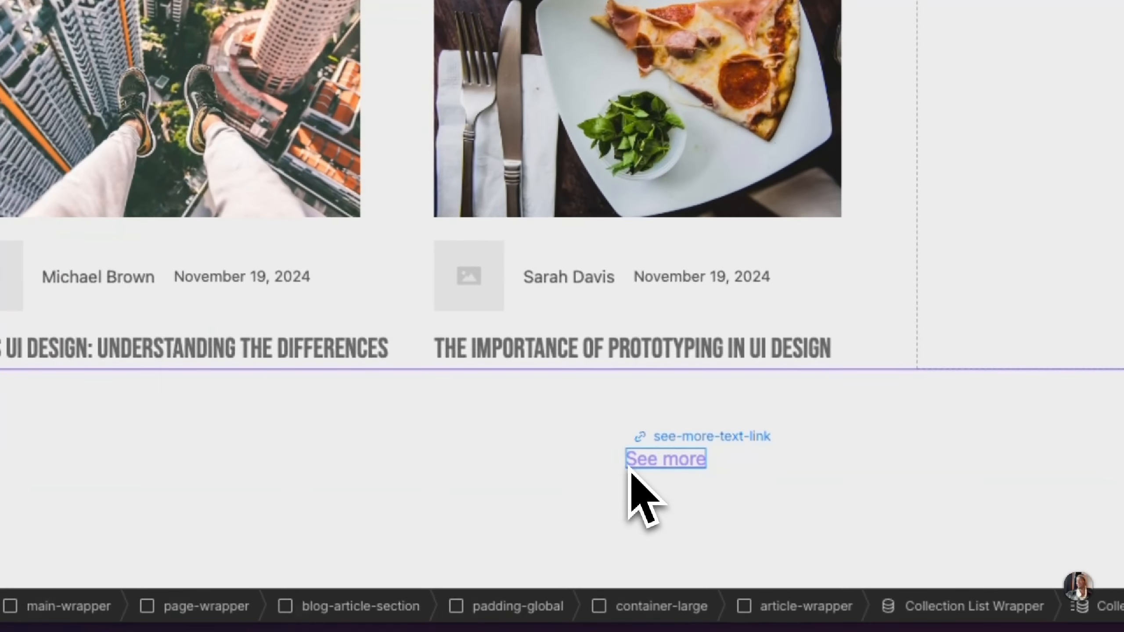
left_click(630, 469)
left_click(604, 466)
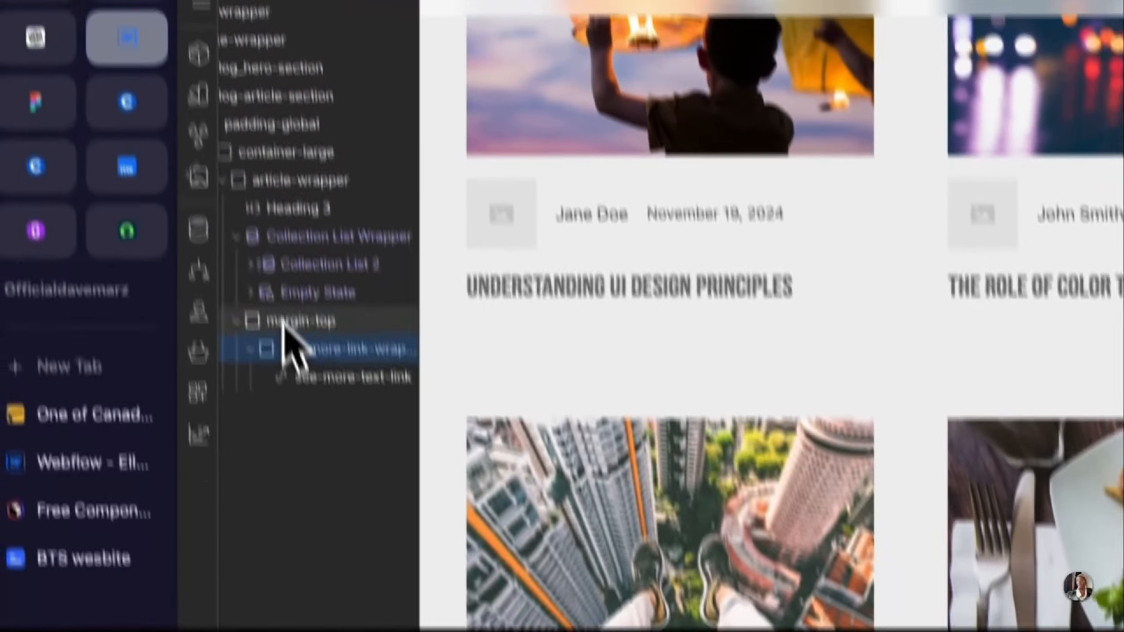
left_click(286, 322)
key("Delete")
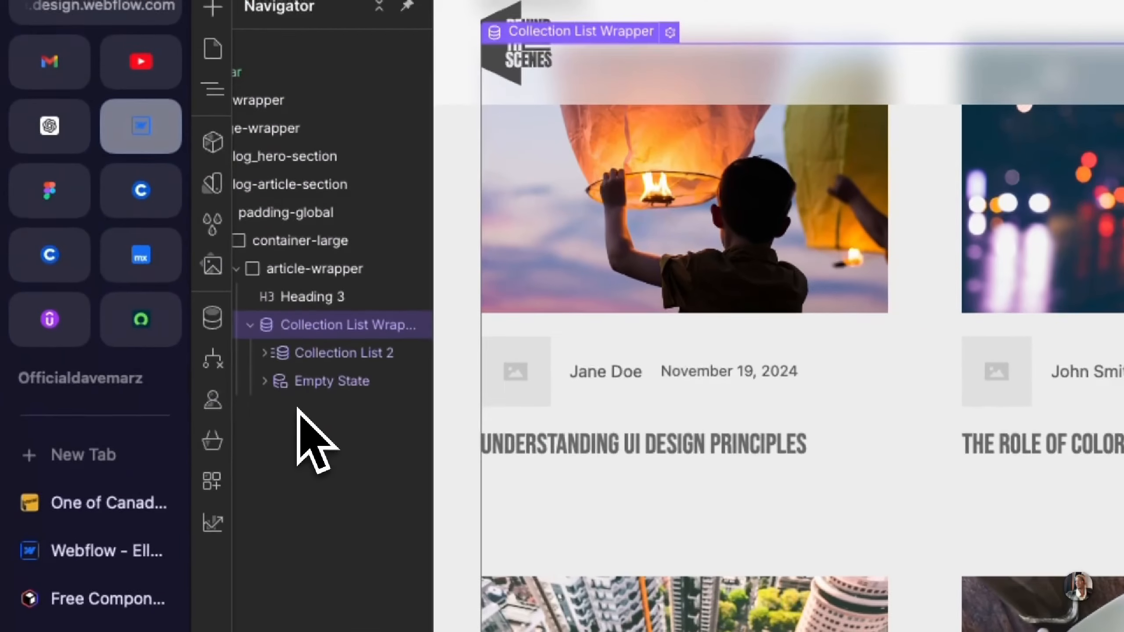
Step: Open the Blog page and link the Articles section's See more text to the Blog - Articles page
scroll(834, 494, "up", 10)
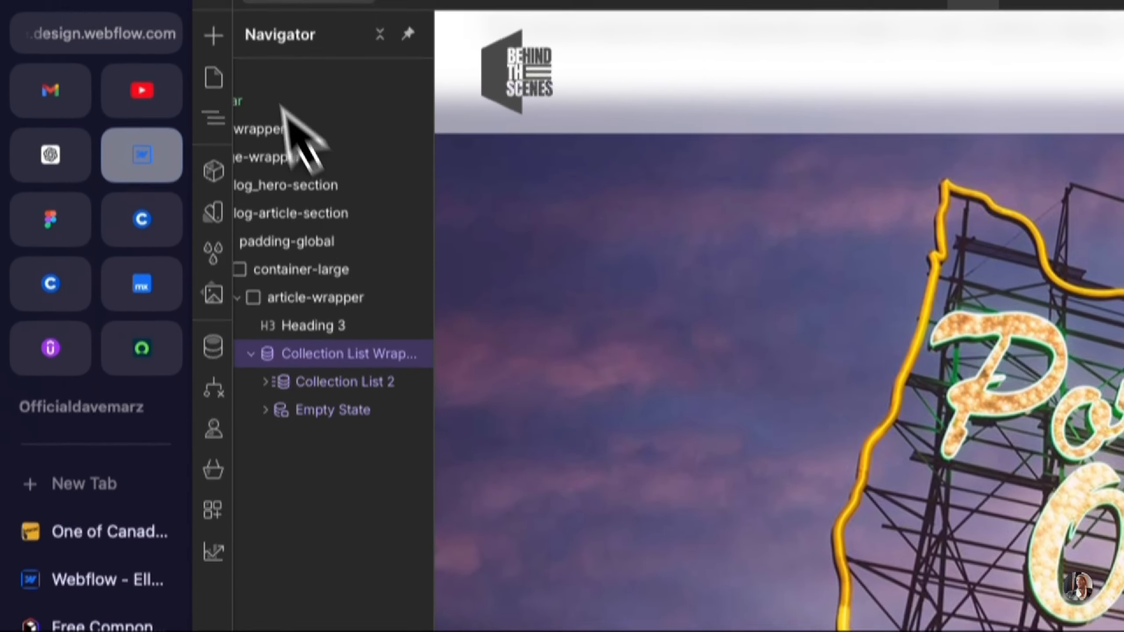
left_click(305, 41)
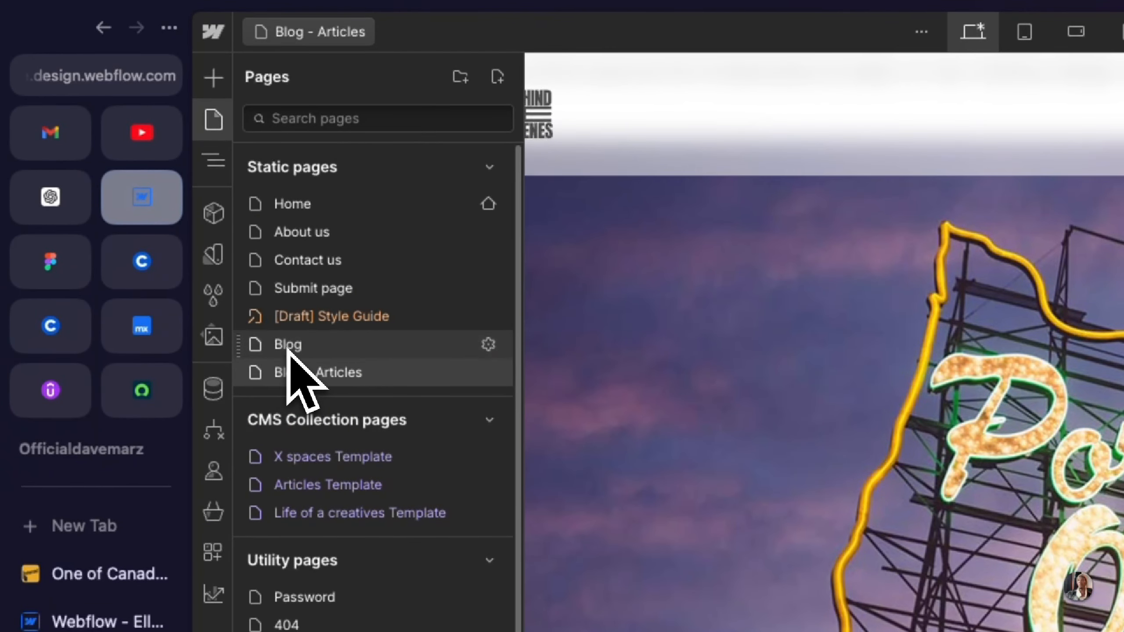
left_click(287, 345)
scroll(632, 398, "down", 15)
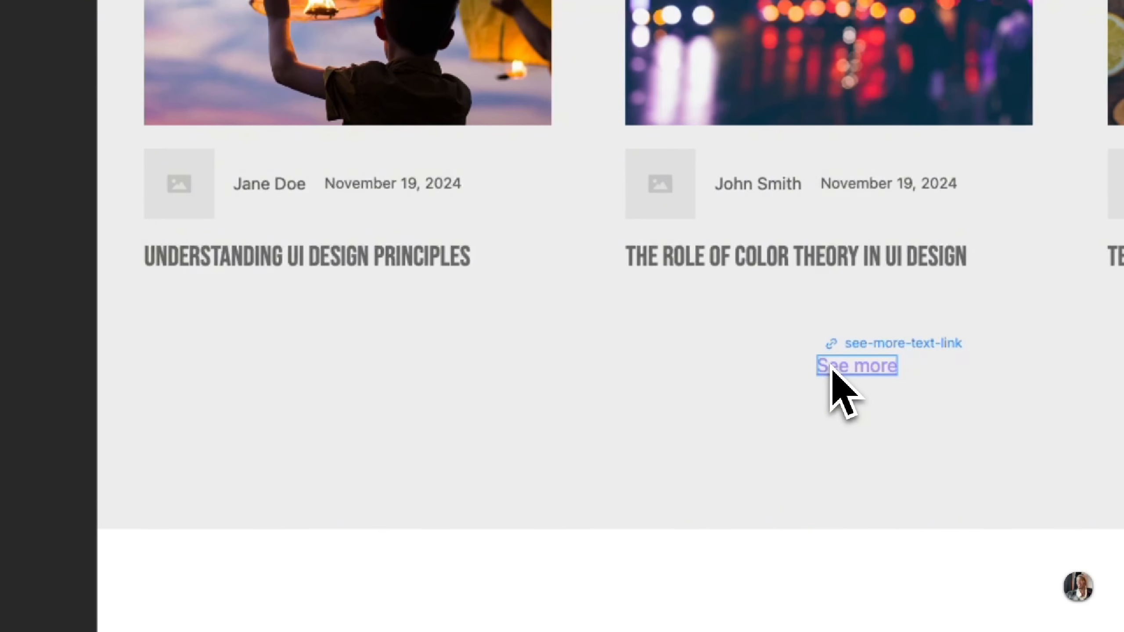
left_click(831, 370)
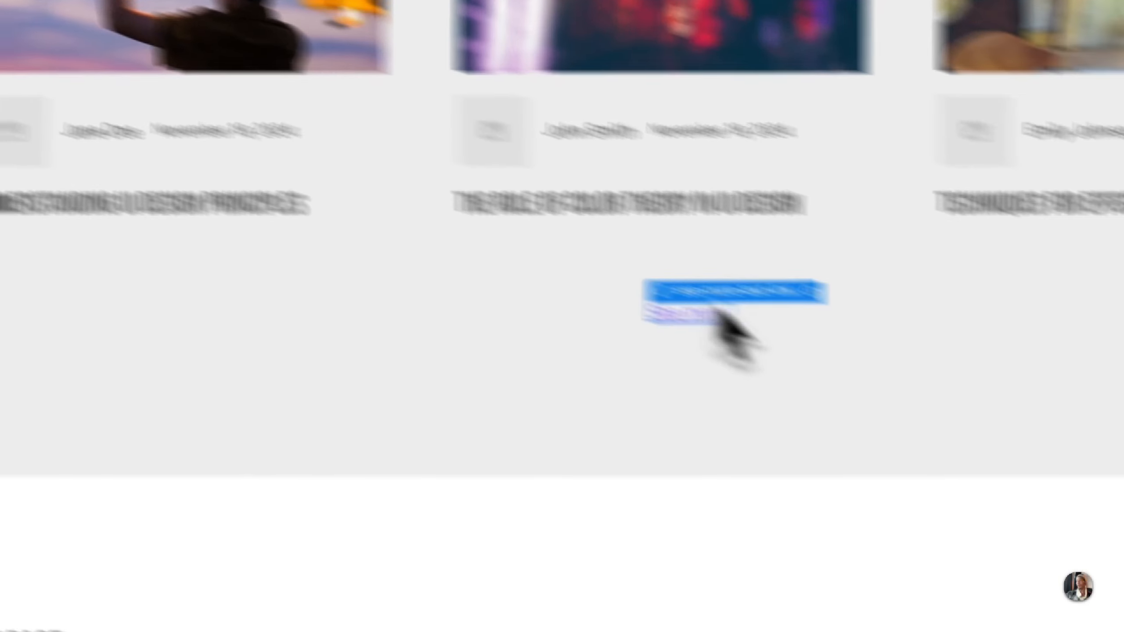
left_click(977, 344)
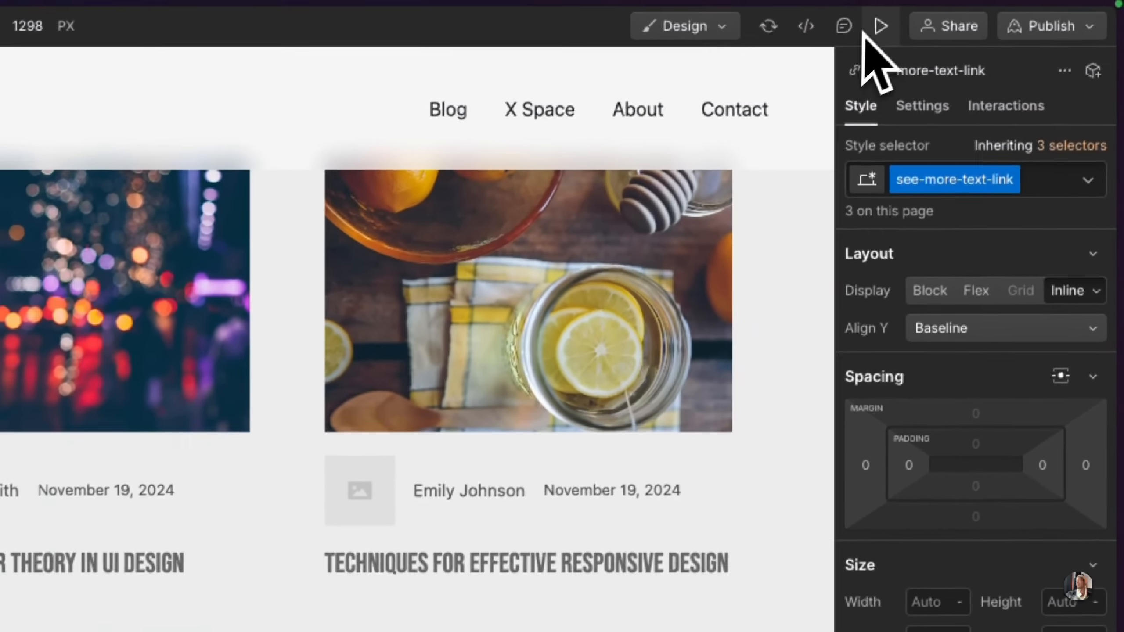
Step: Preview the Blog page, look through its sections and follow the Articles section's See more link
left_click(878, 28)
scroll(292, 423, "up", 15)
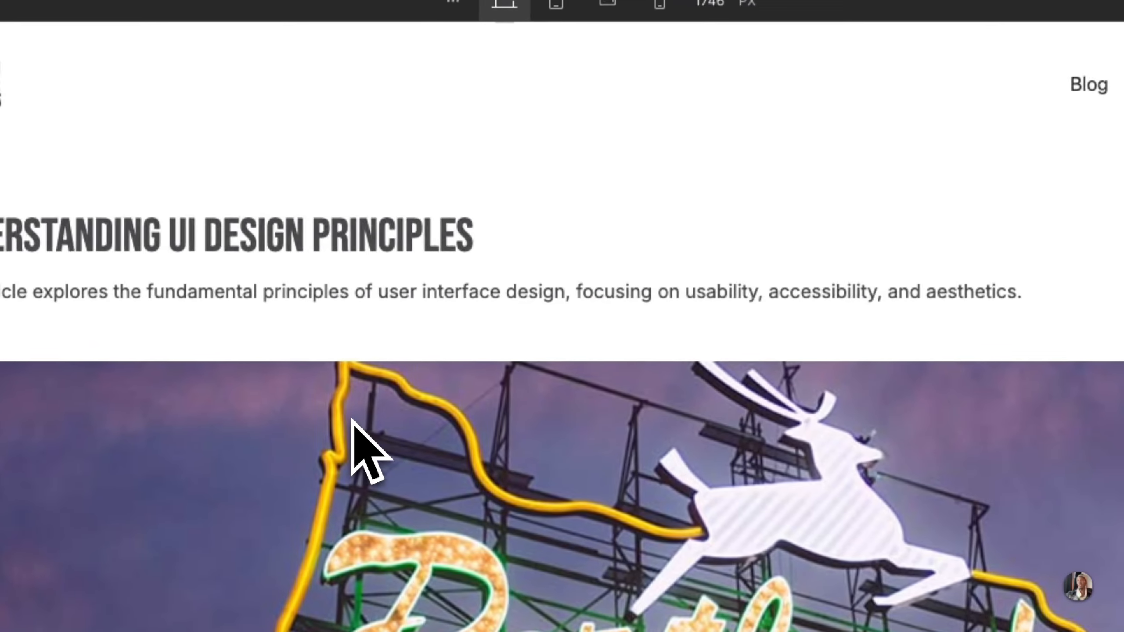
scroll(292, 423, "down", 5)
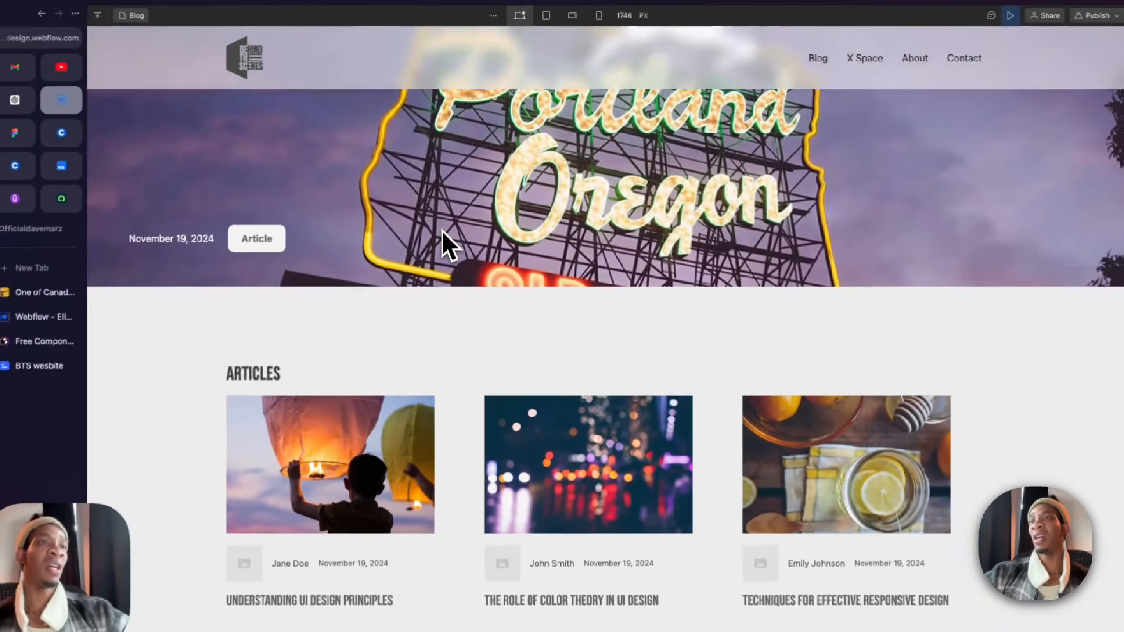
scroll(442, 230, "down", 4)
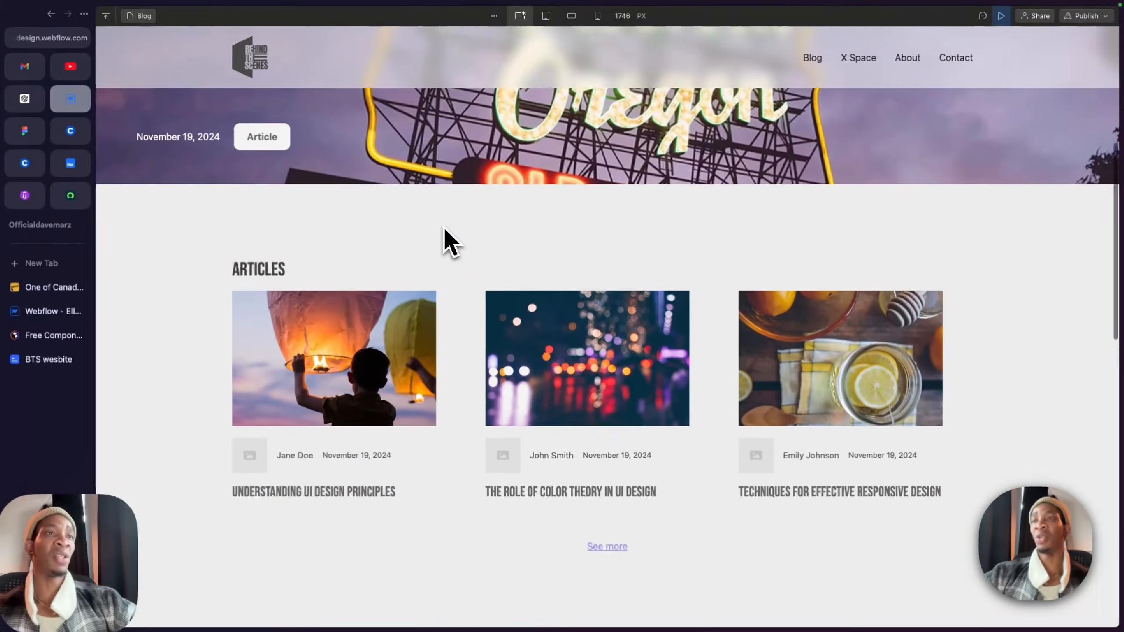
left_click_drag(234, 206, 284, 206)
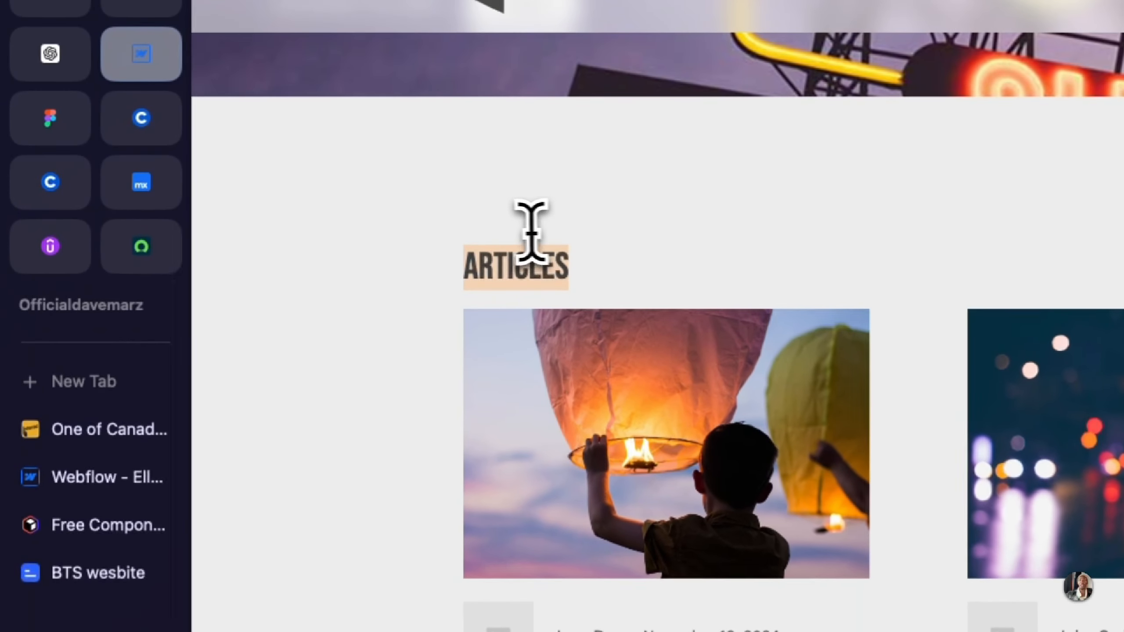
scroll(248, 209, "down", 6)
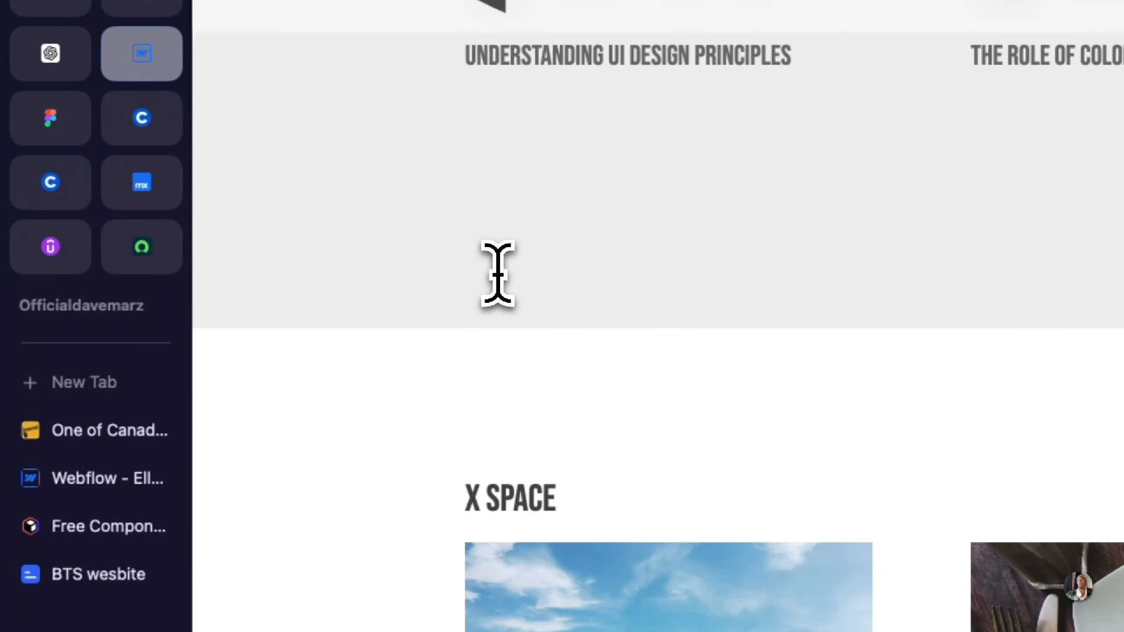
scroll(497, 273, "down", 10)
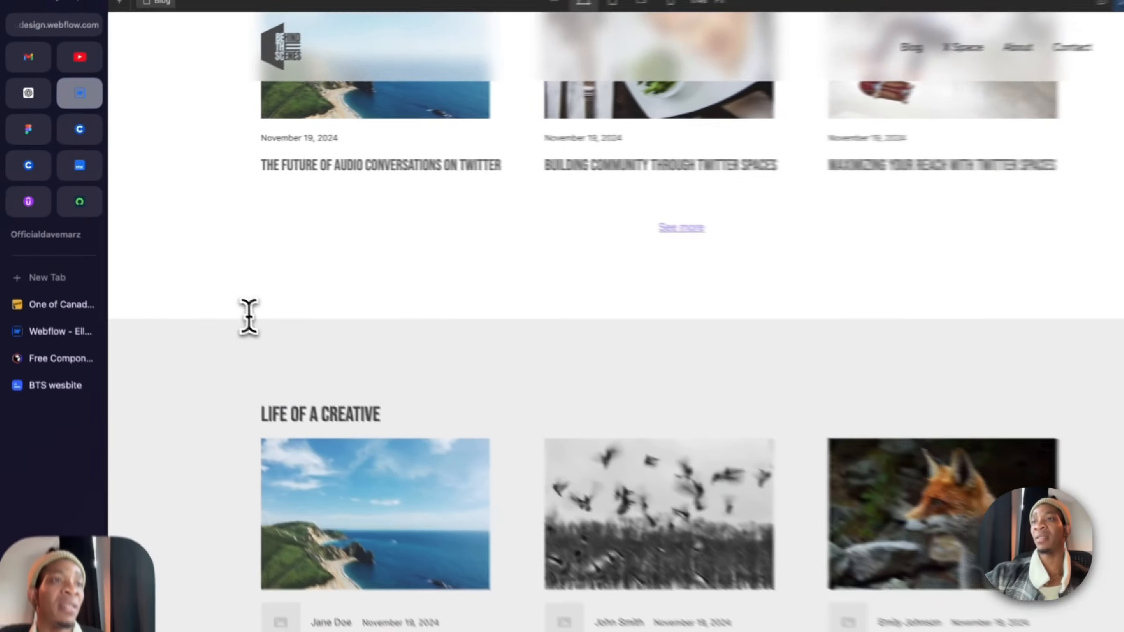
scroll(222, 296, "up", 10)
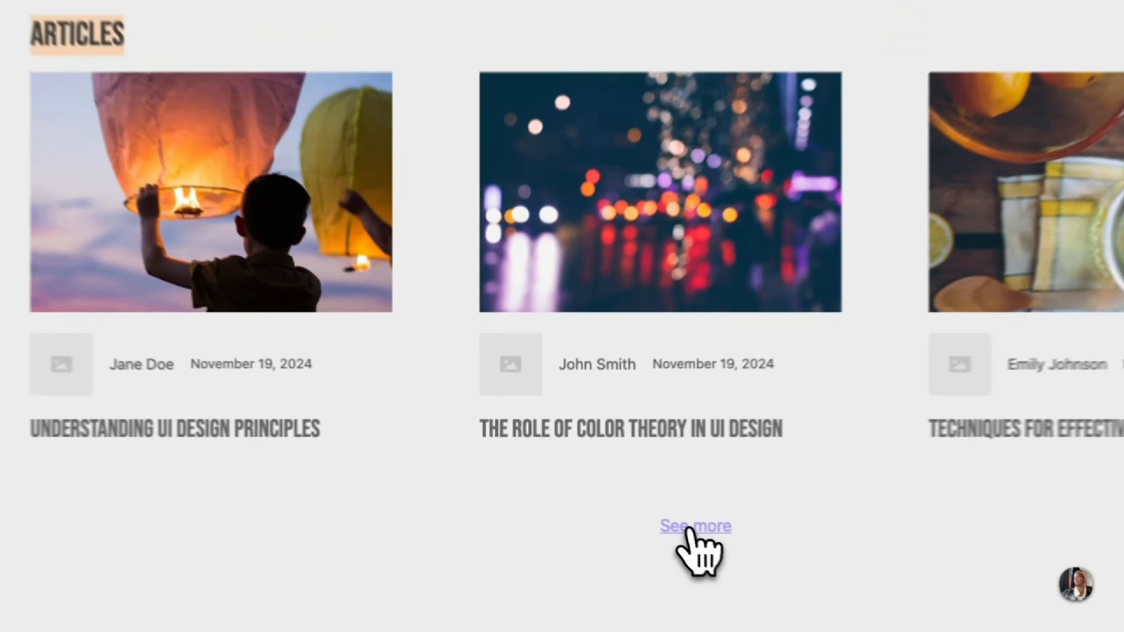
left_click(689, 528)
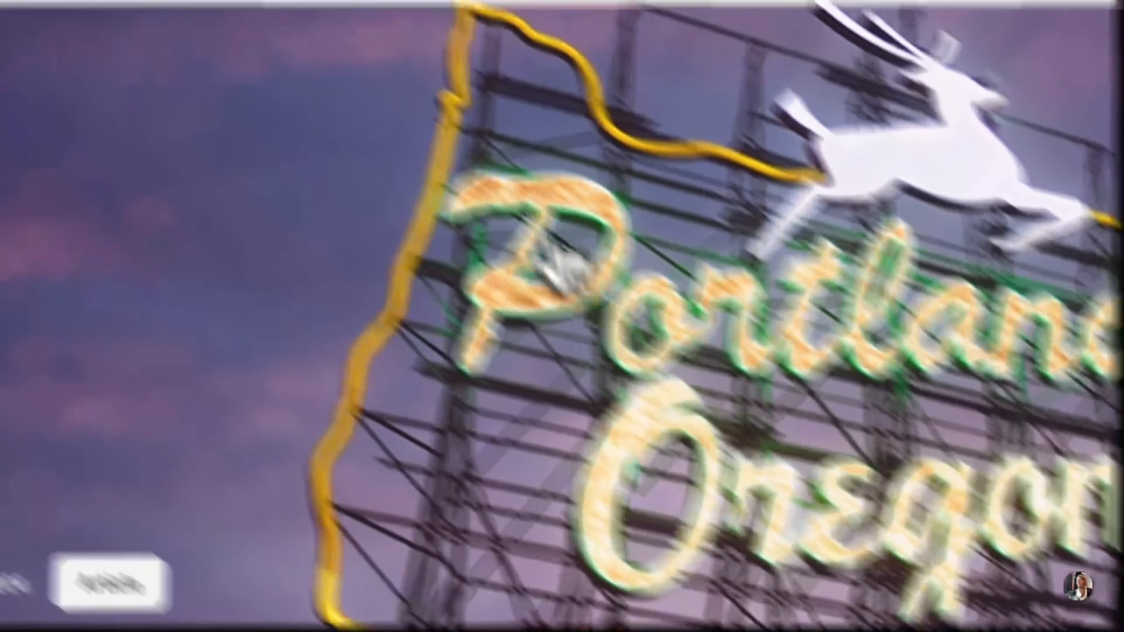
Step: Check the hero and article grid of the linked Blog - Articles page, and leave the preview
scroll(266, 331, "down", 5)
scroll(620, 389, "down", 3)
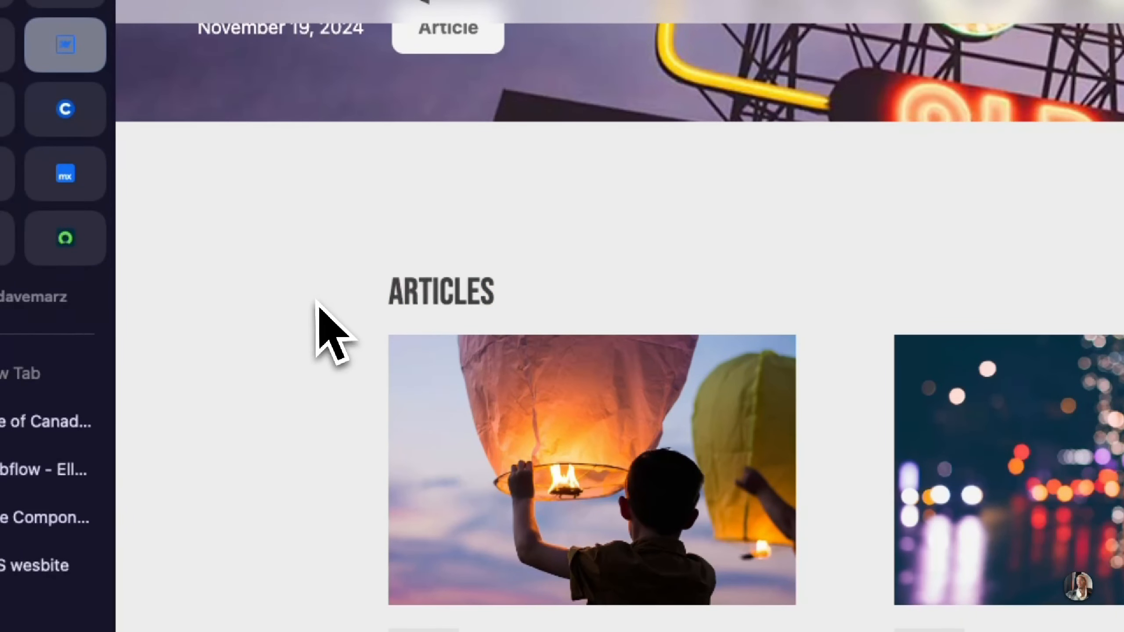
scroll(315, 301, "down", 10)
scroll(470, 380, "up", 12)
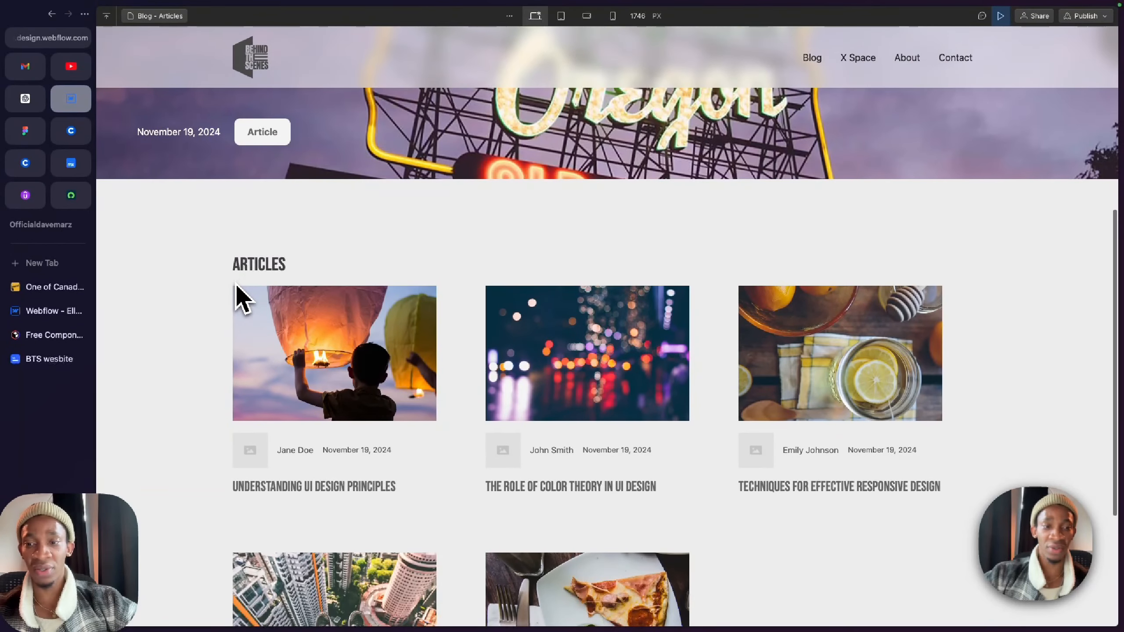
scroll(238, 297, "up", 10)
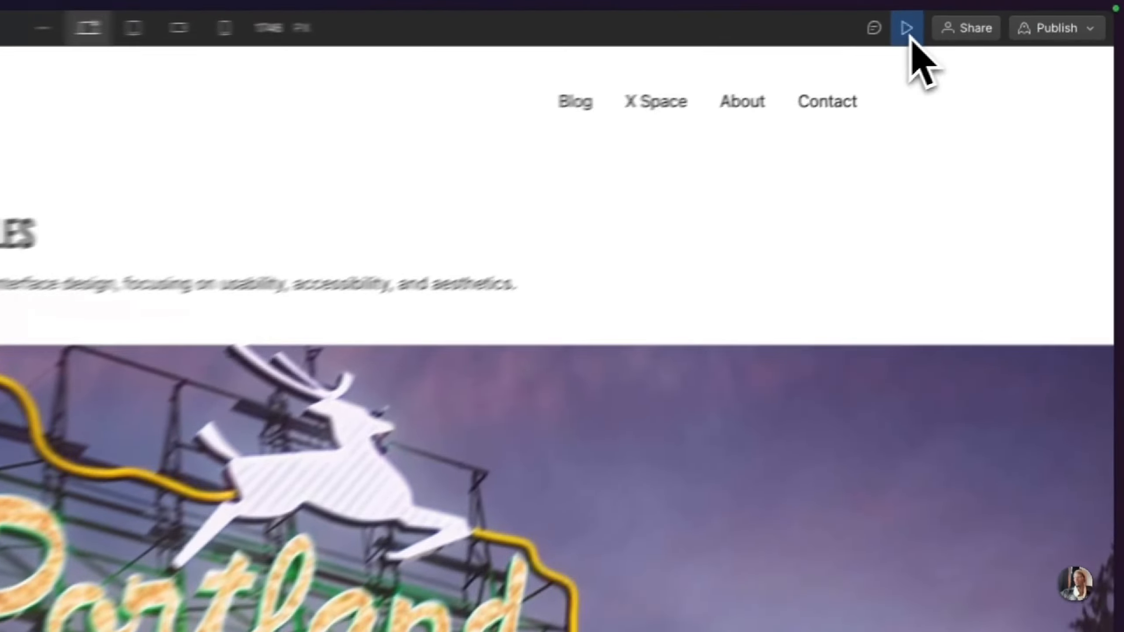
left_click(1001, 15)
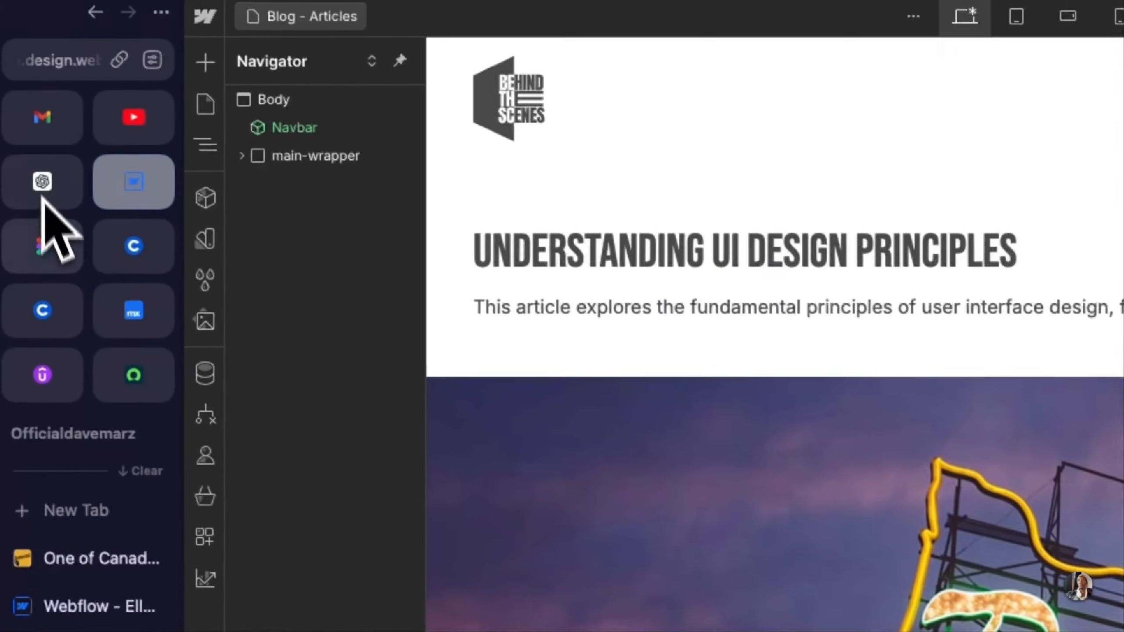
Step: Switch to Figma and compare the Article page design with the Blog, Xspace, Life of a Creative and Landing page frames
left_click(47, 251)
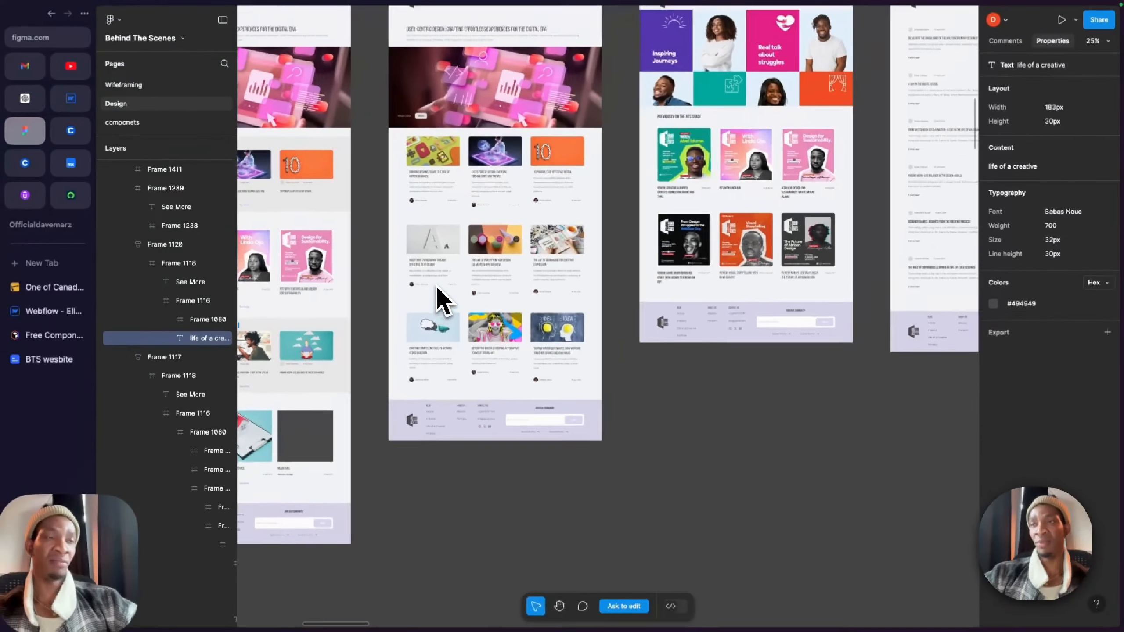
scroll(436, 286, "up", 1)
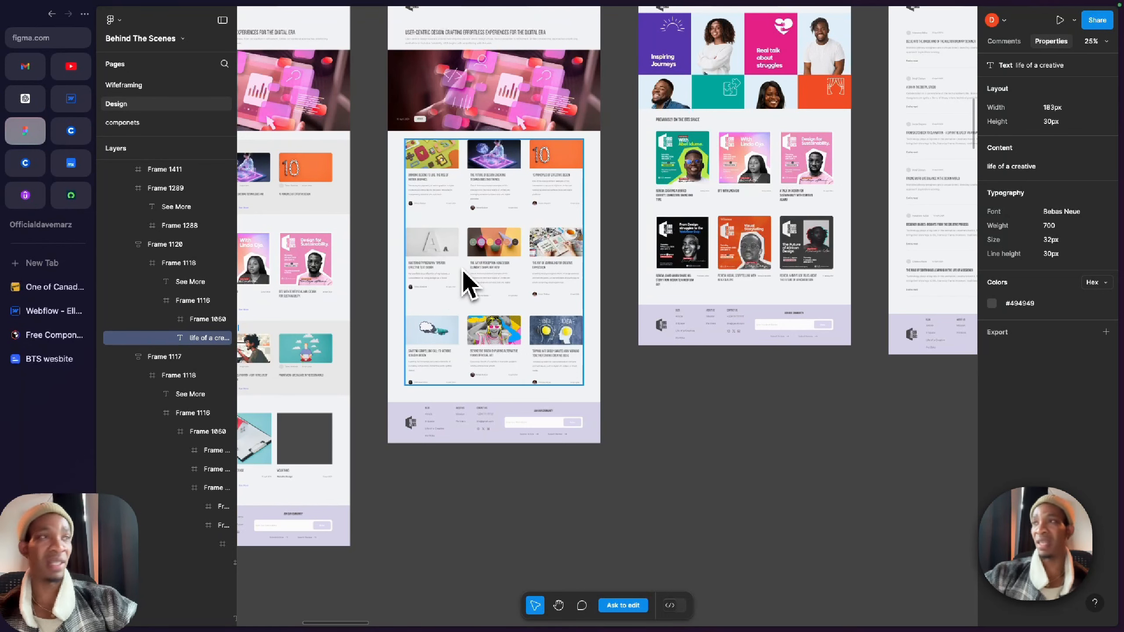
scroll(466, 284, "down", 5)
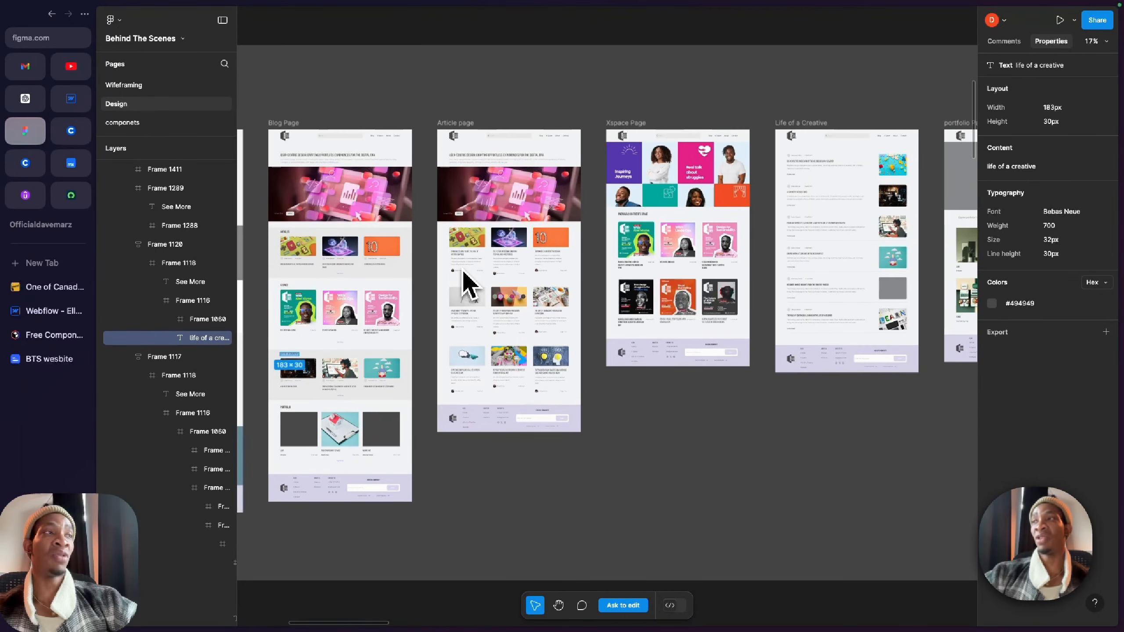
scroll(467, 284, "right", 2)
scroll(467, 284, "up", 1)
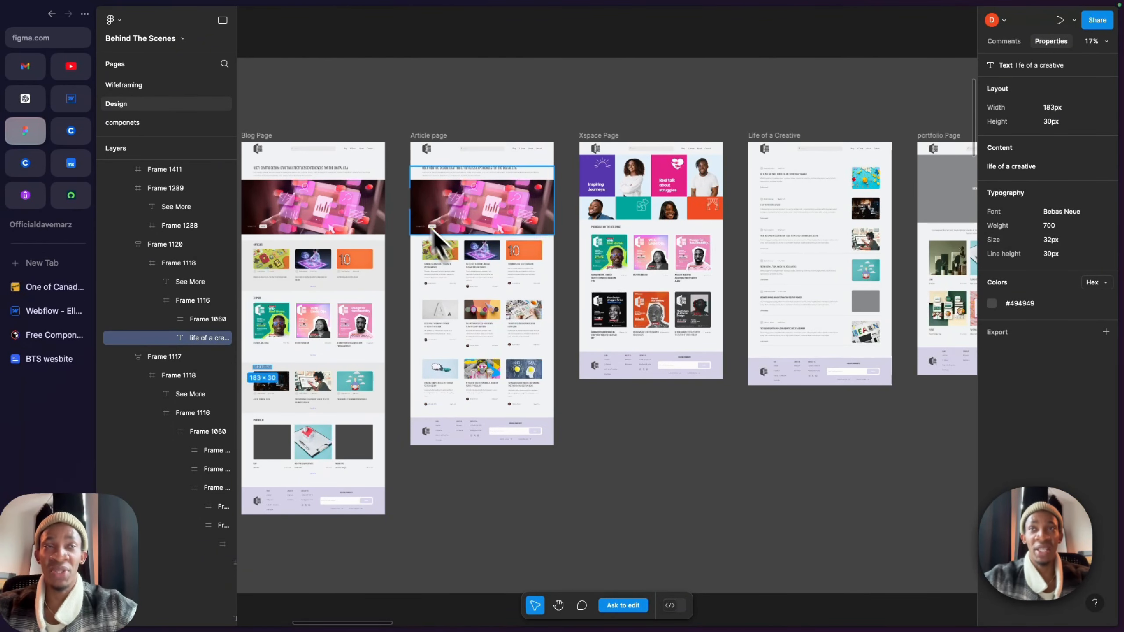
mouse_move(440, 4)
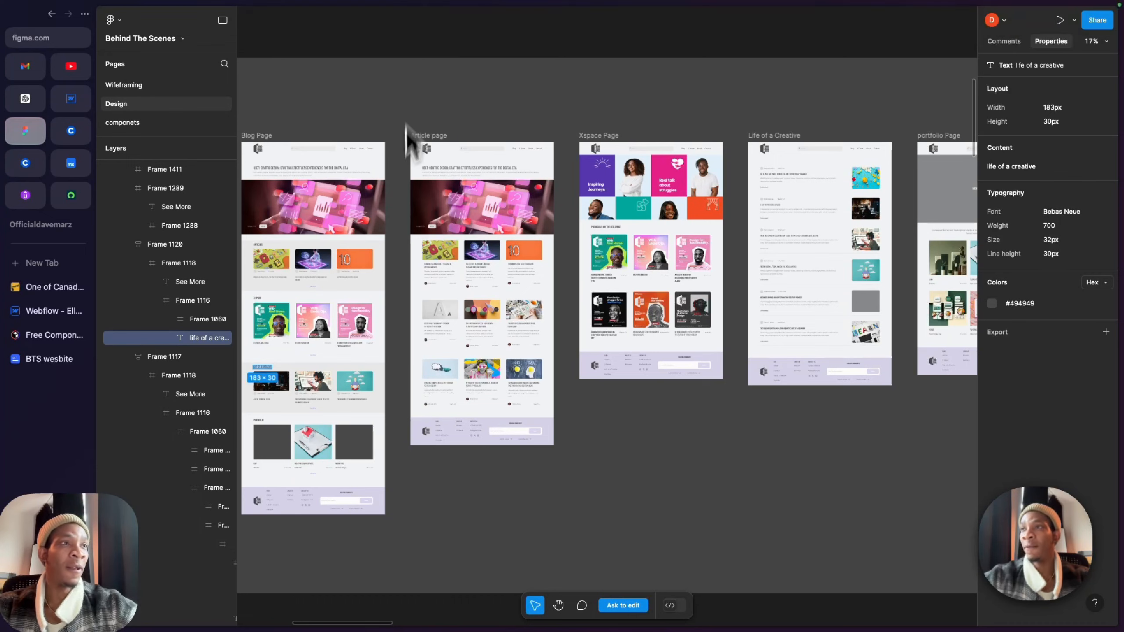
scroll(393, 251, "left", 2)
scroll(394, 252, "up", 1)
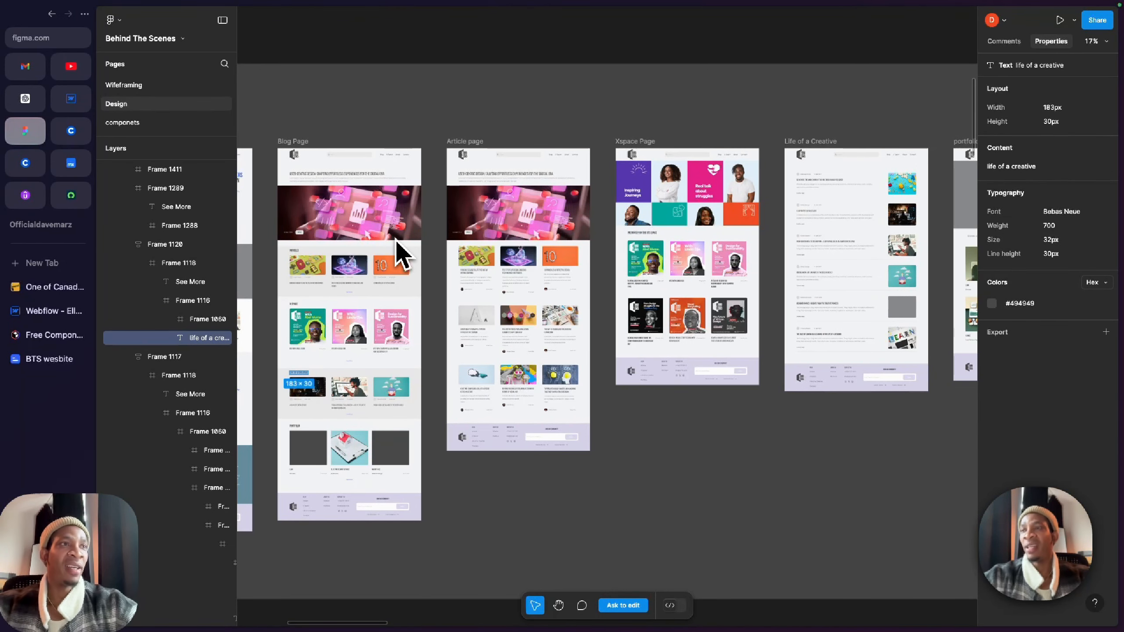
scroll(377, 191, "left", 5)
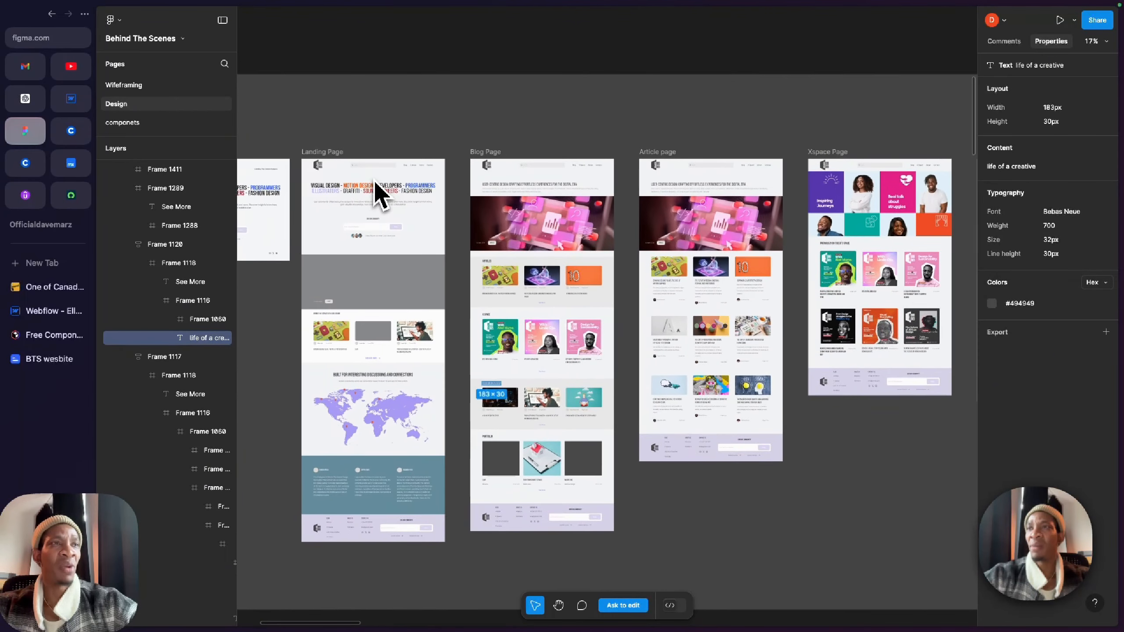
scroll(376, 186, "left", 3)
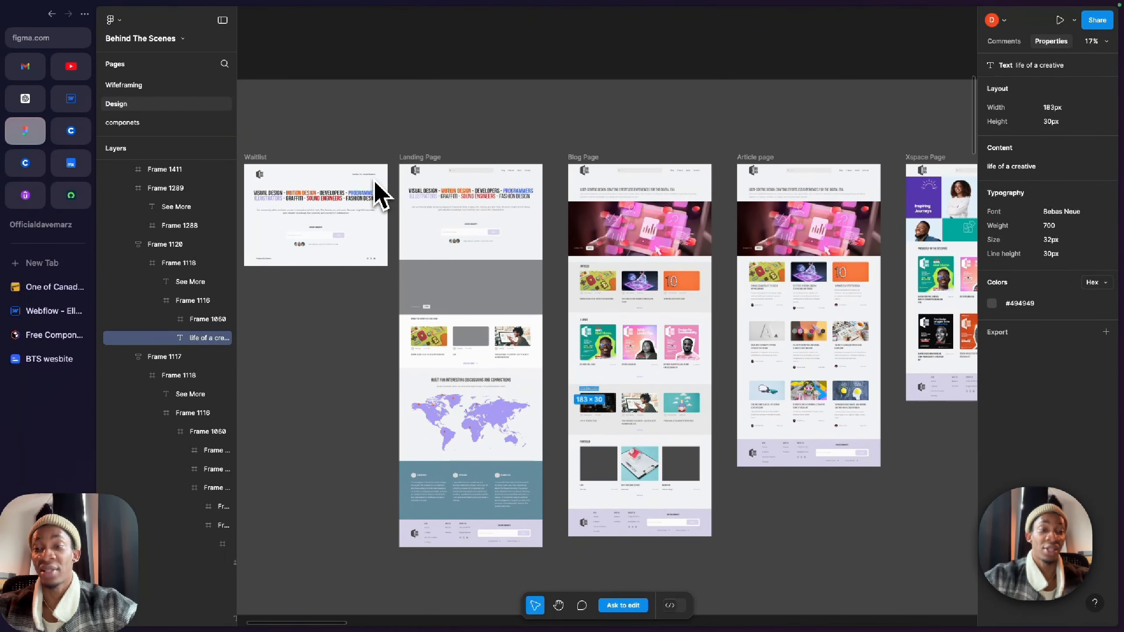